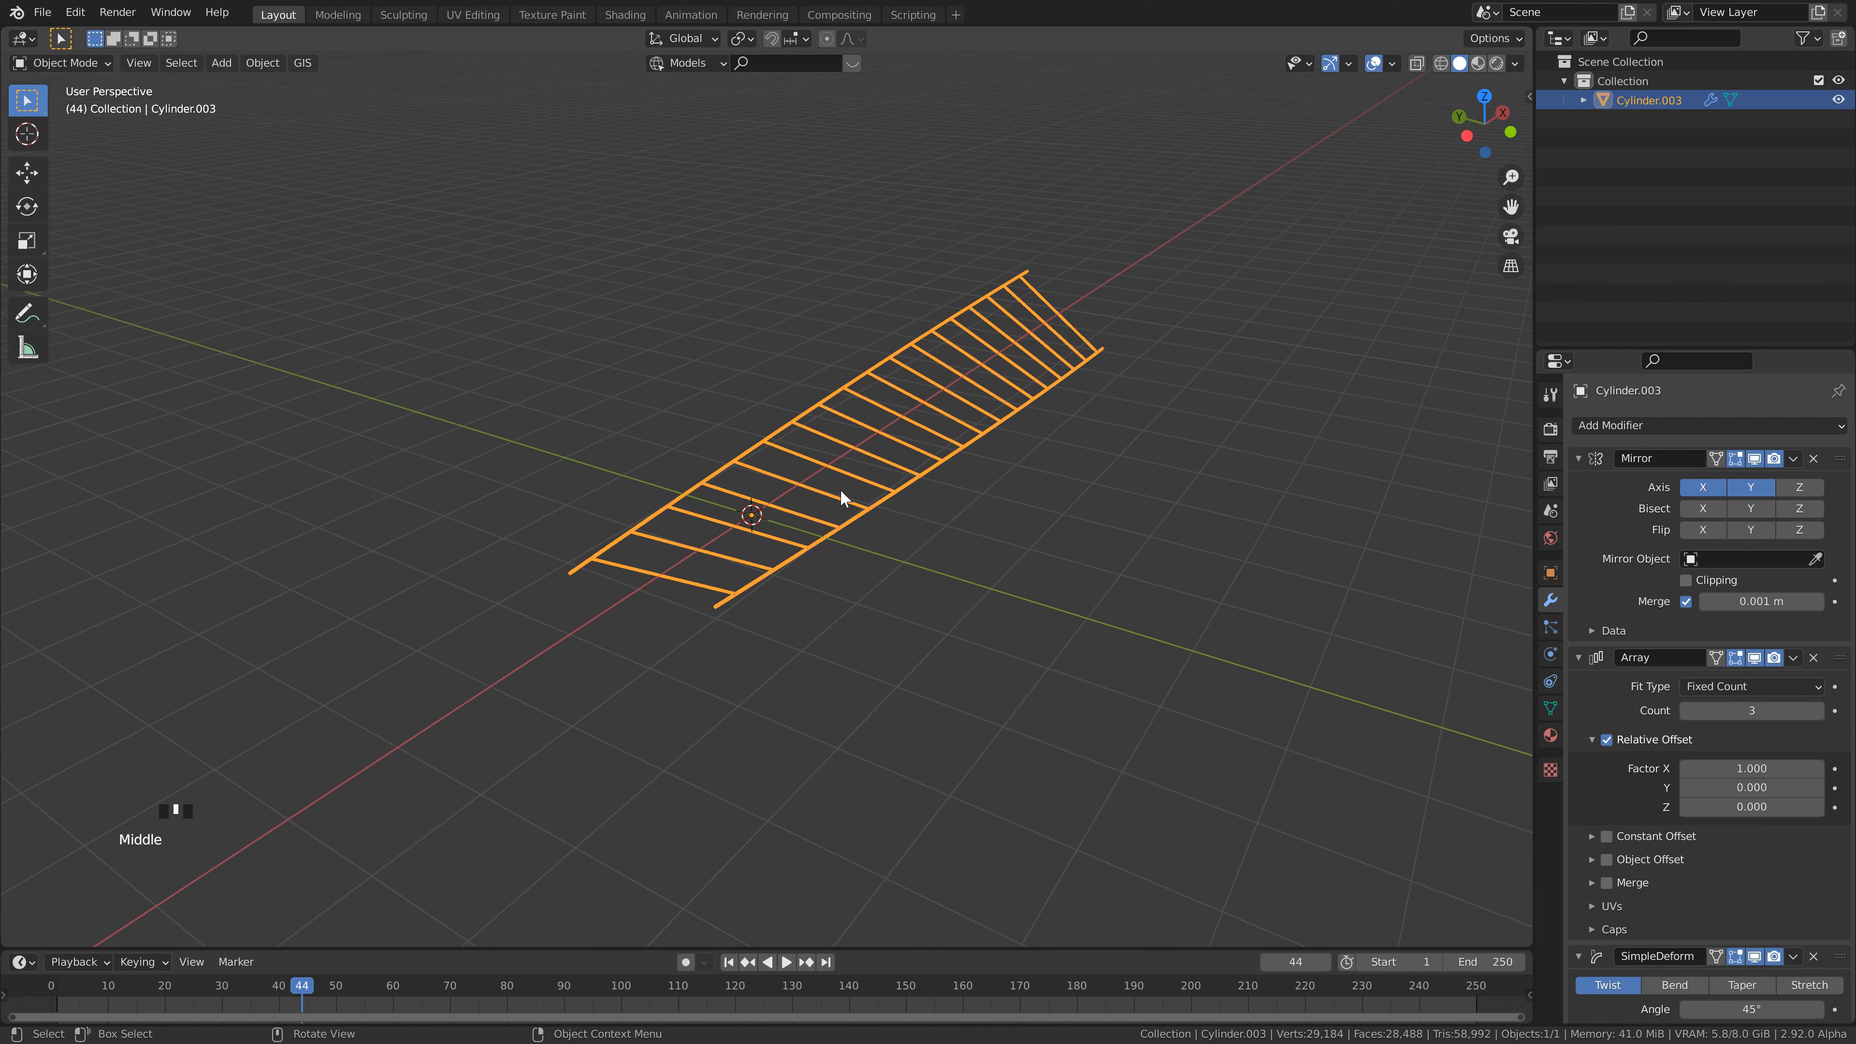
- Set the Simple Deform twist angle to 360° and duplicate the helix in place
scroll(1718, 857, down, 7)
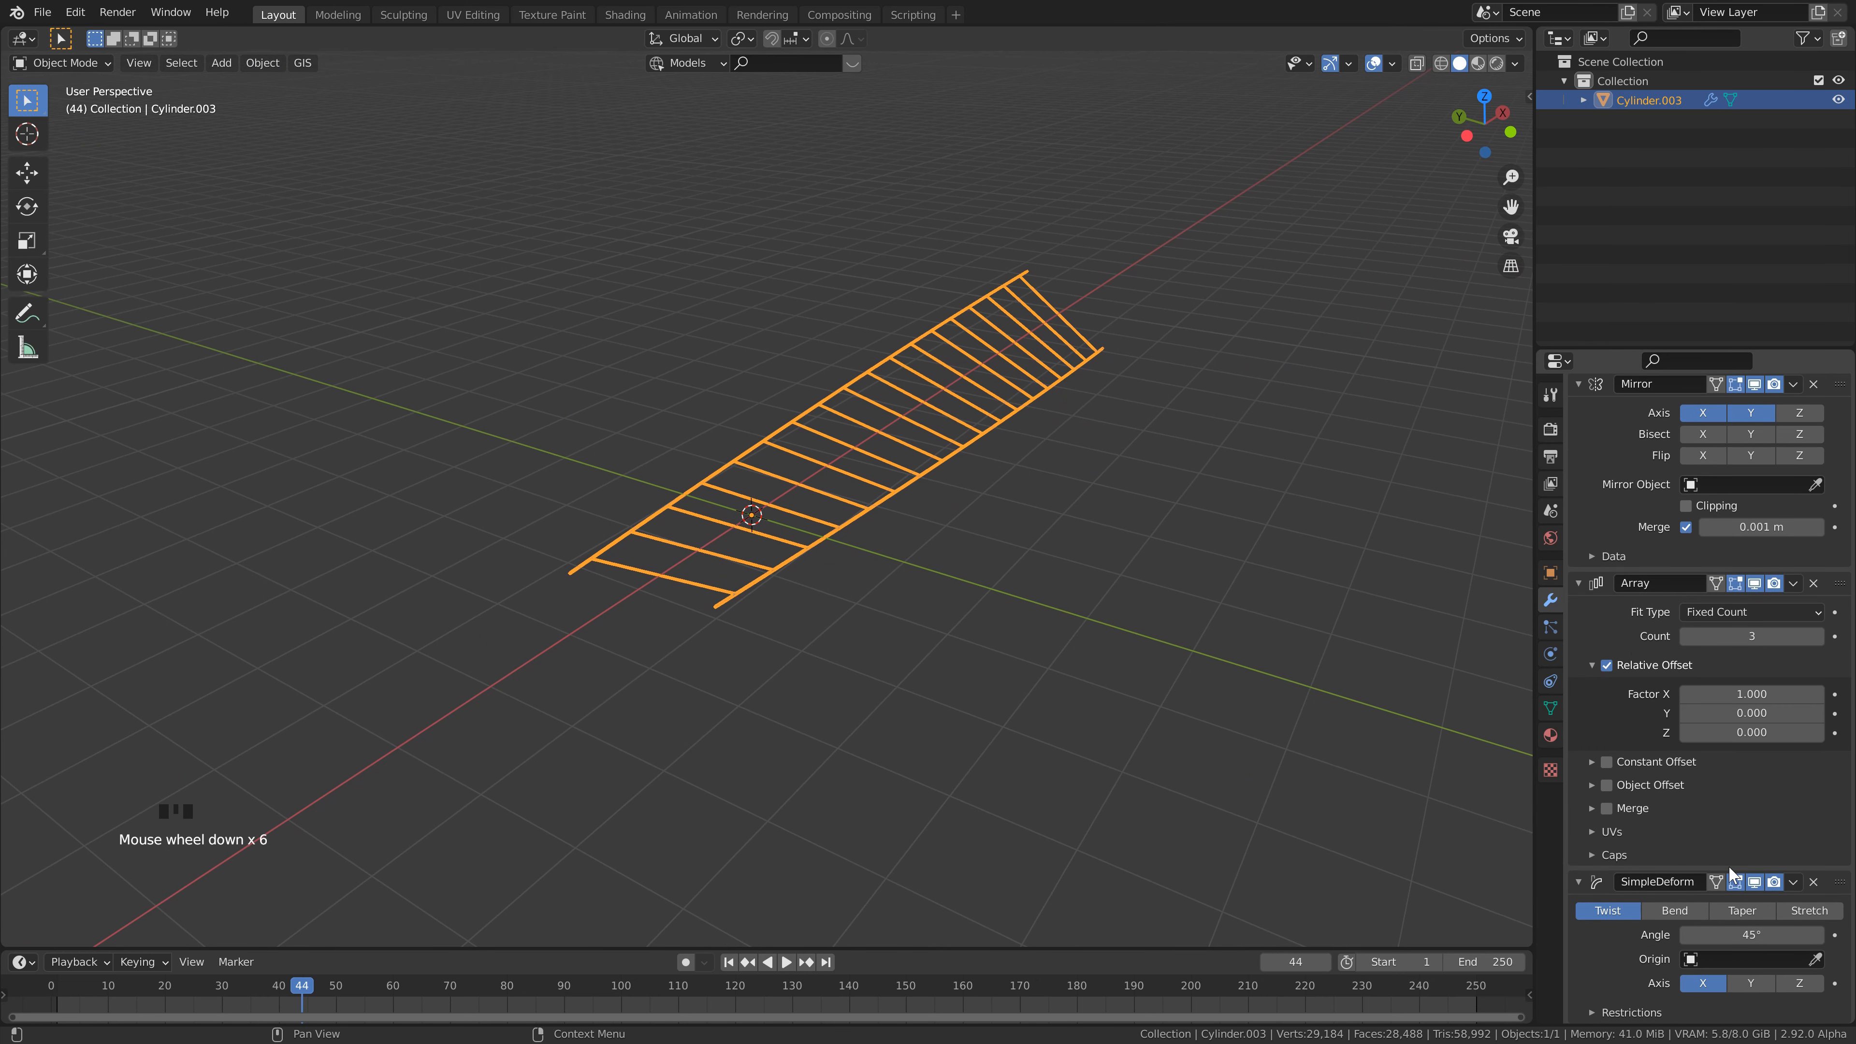
drag(1754, 936, 1820, 936)
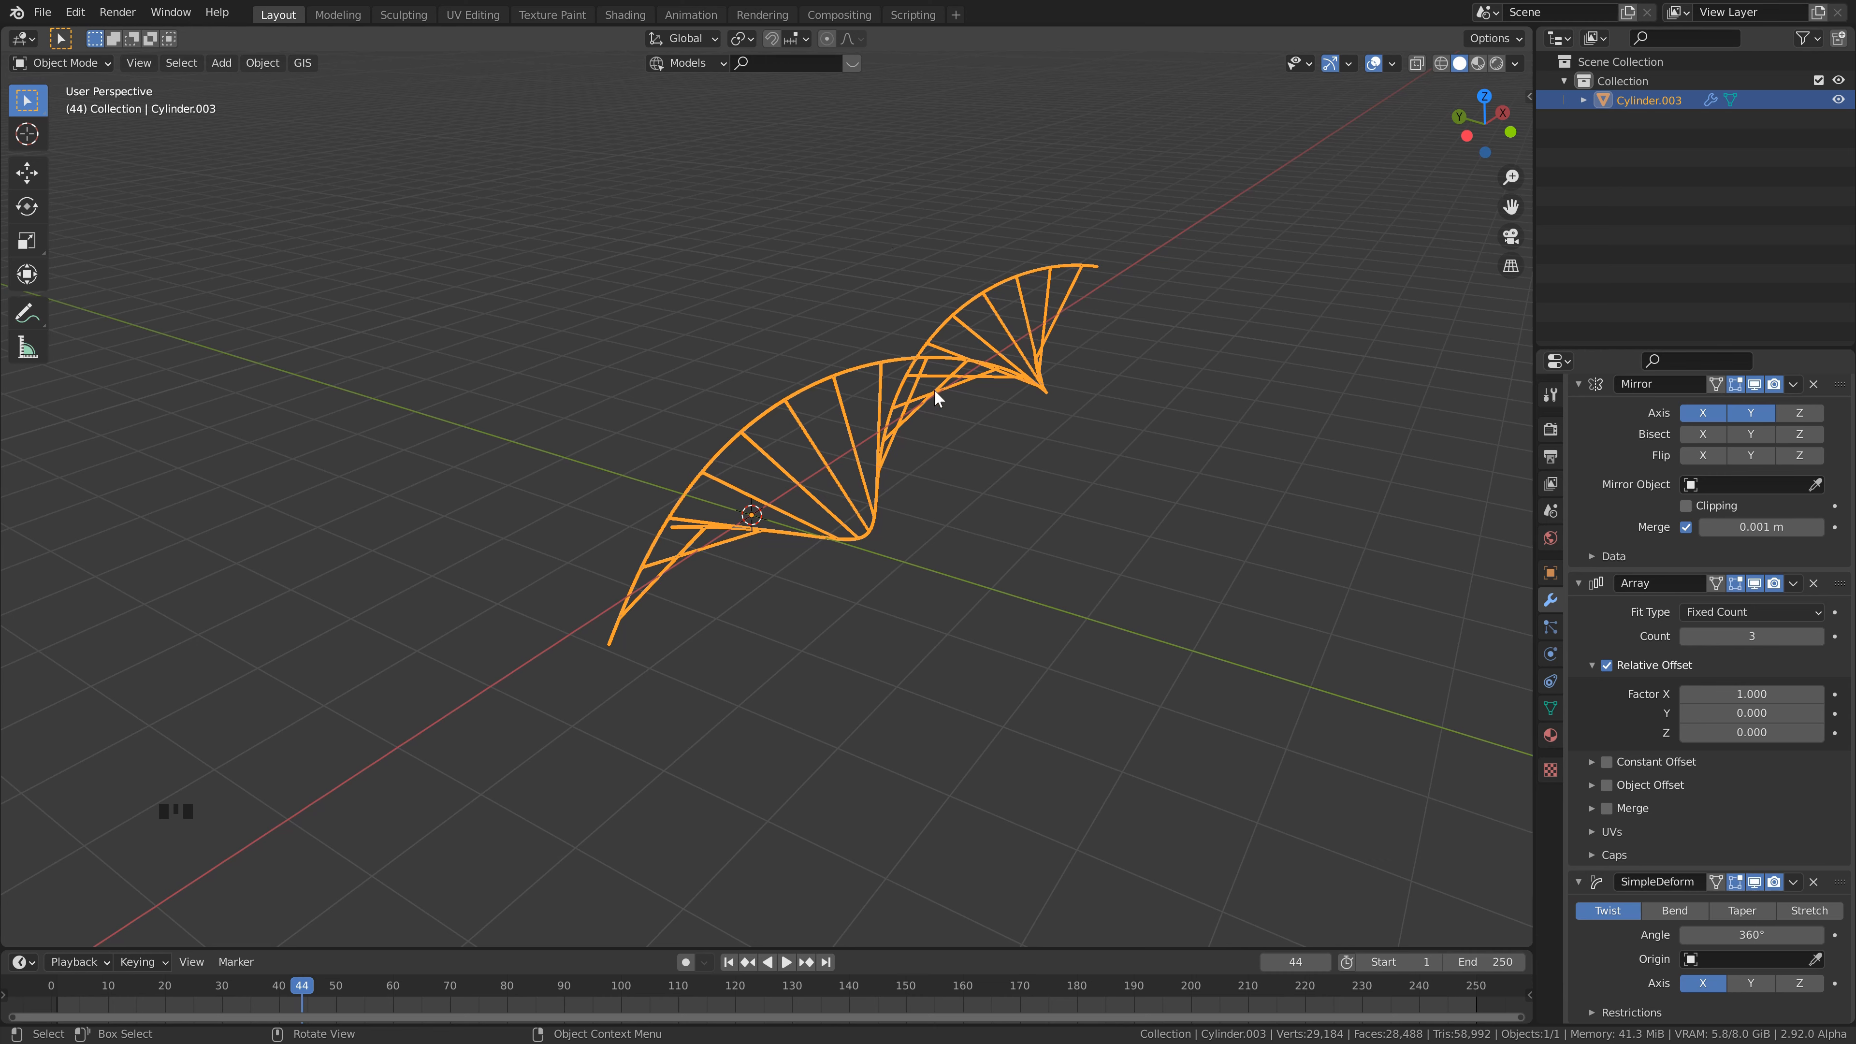
key(shift+d)
right_click(895, 378)
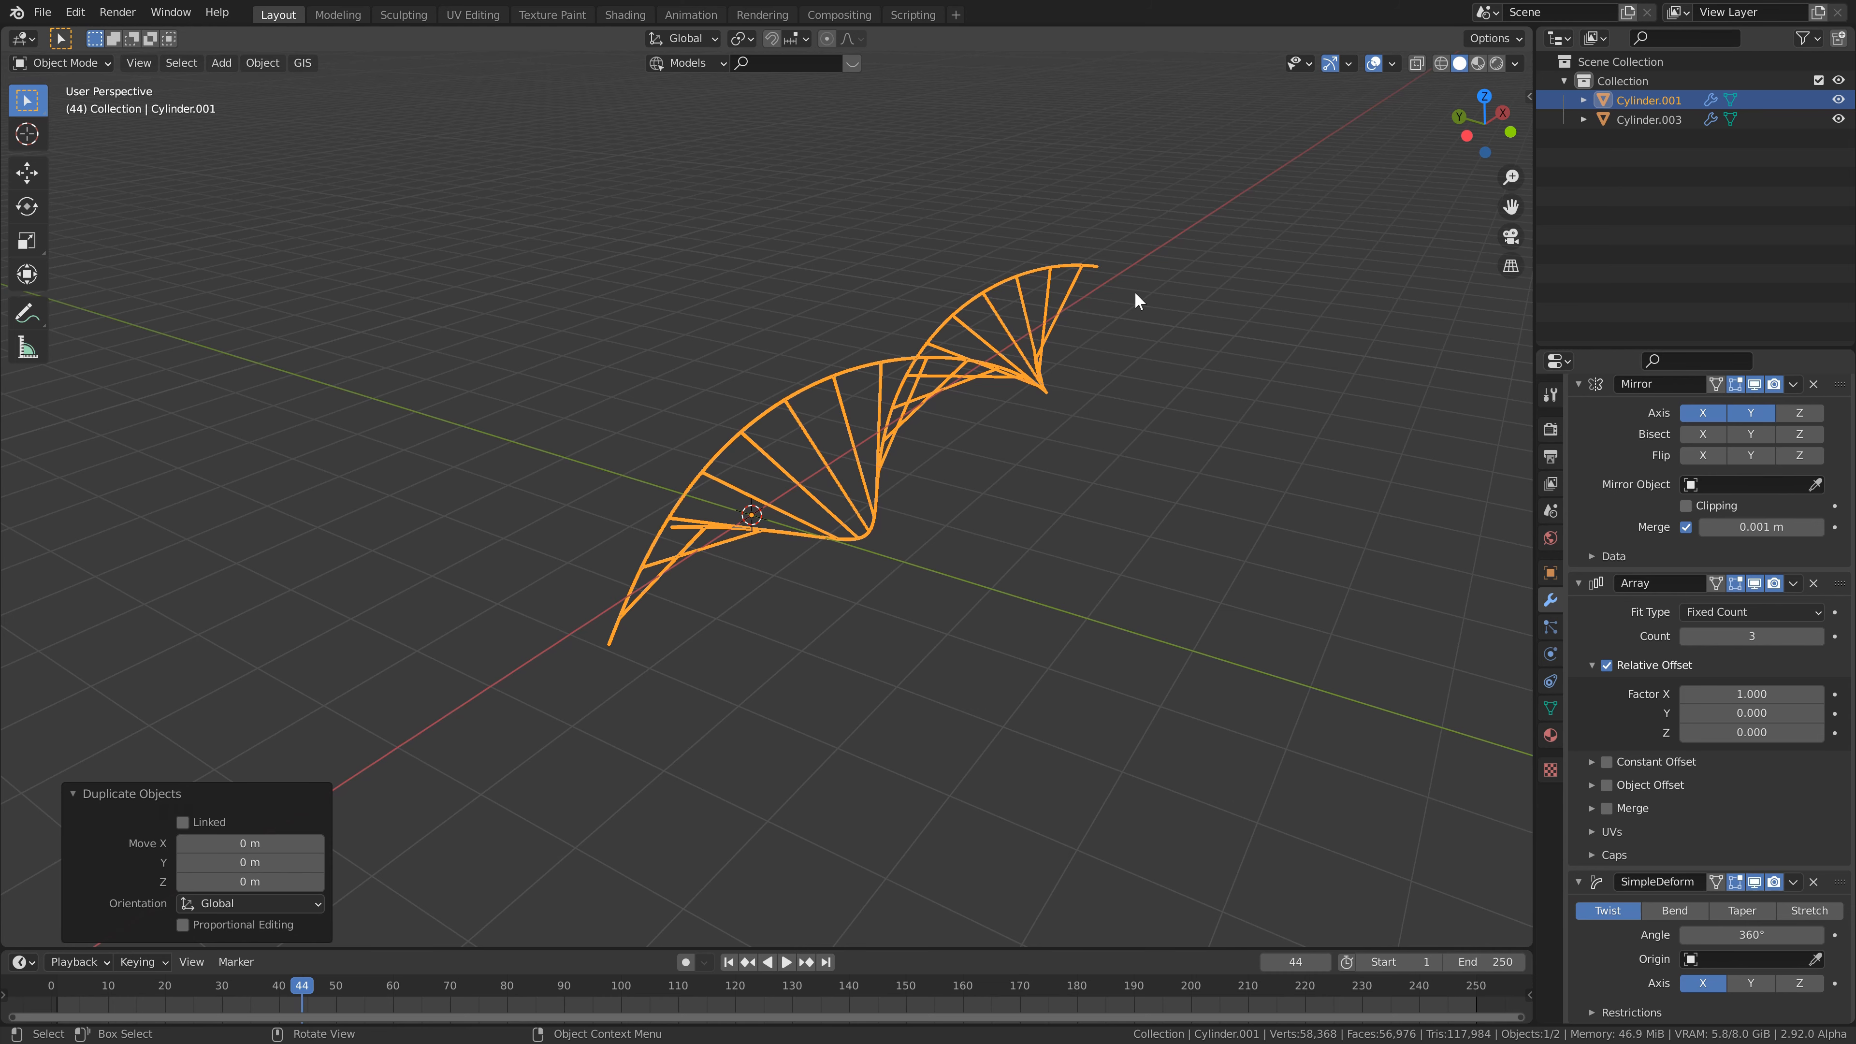
- Show the viewport-disable toggles in the Outliner and hide the original Cylinder.003 from the viewport and renders
click(1819, 41)
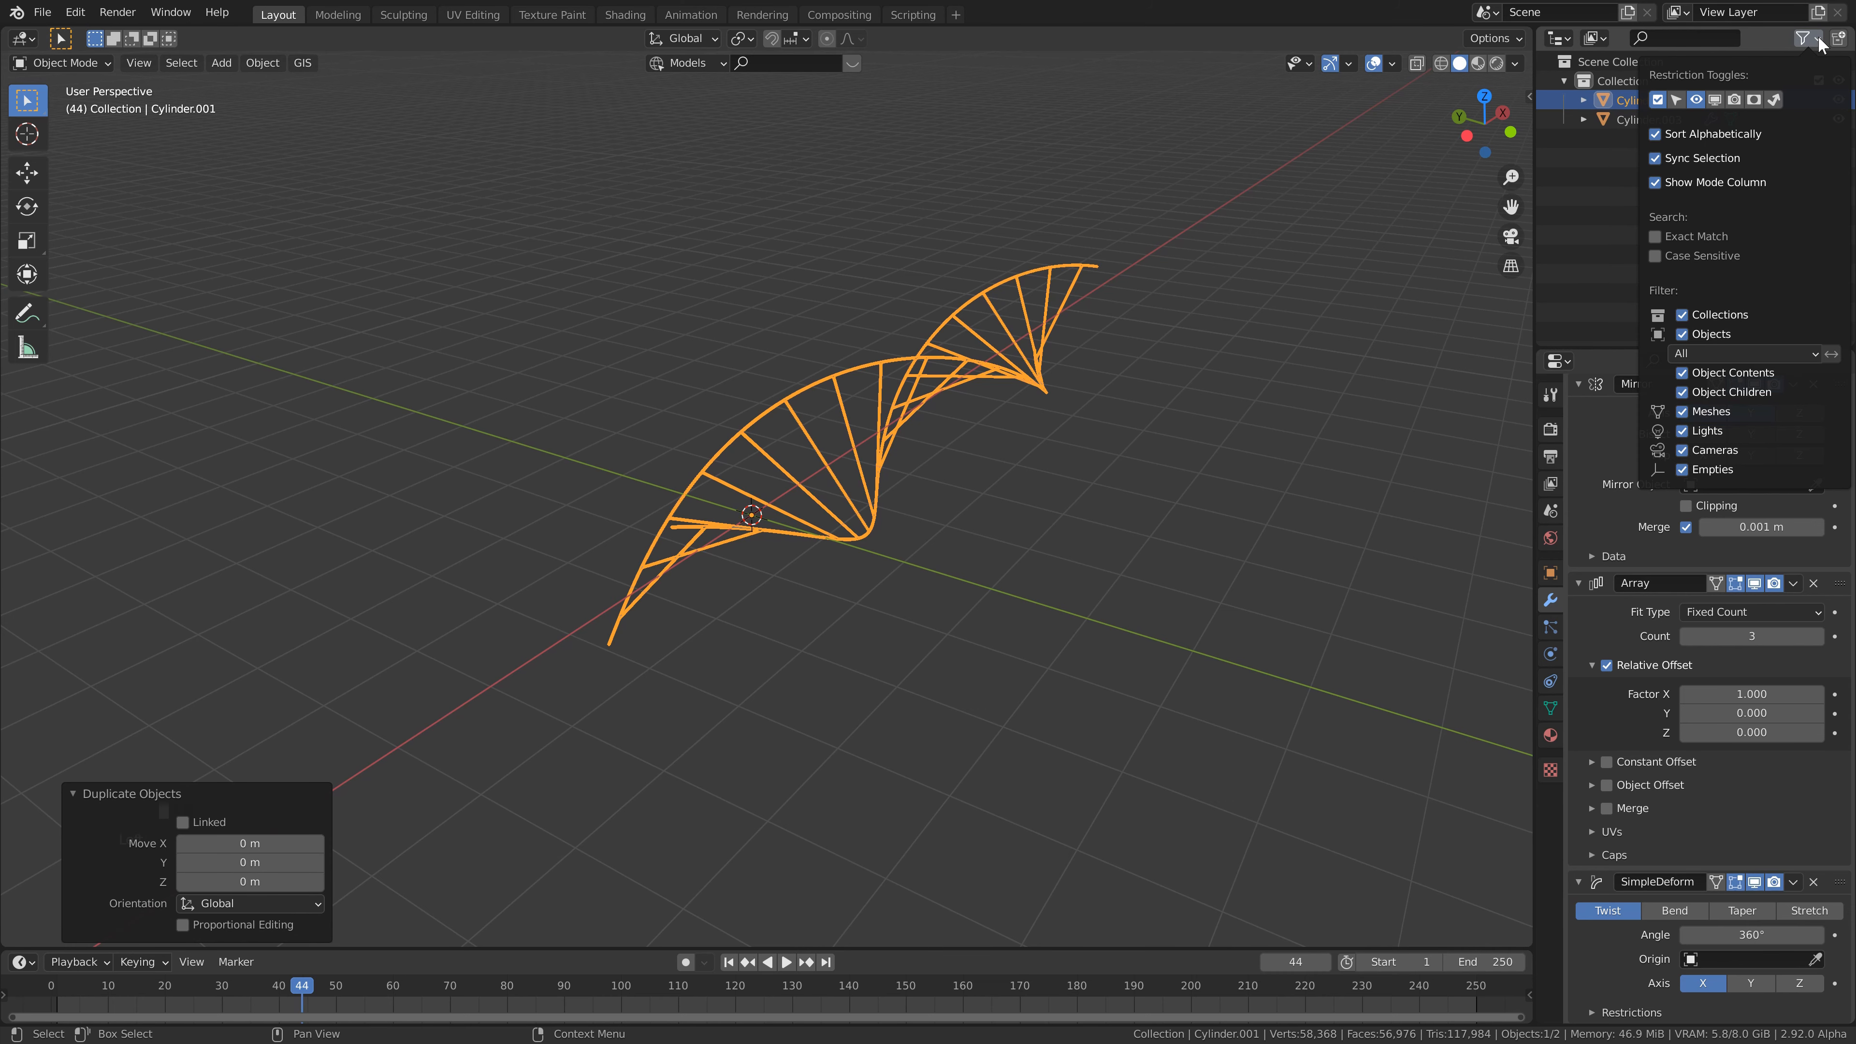
click(1736, 99)
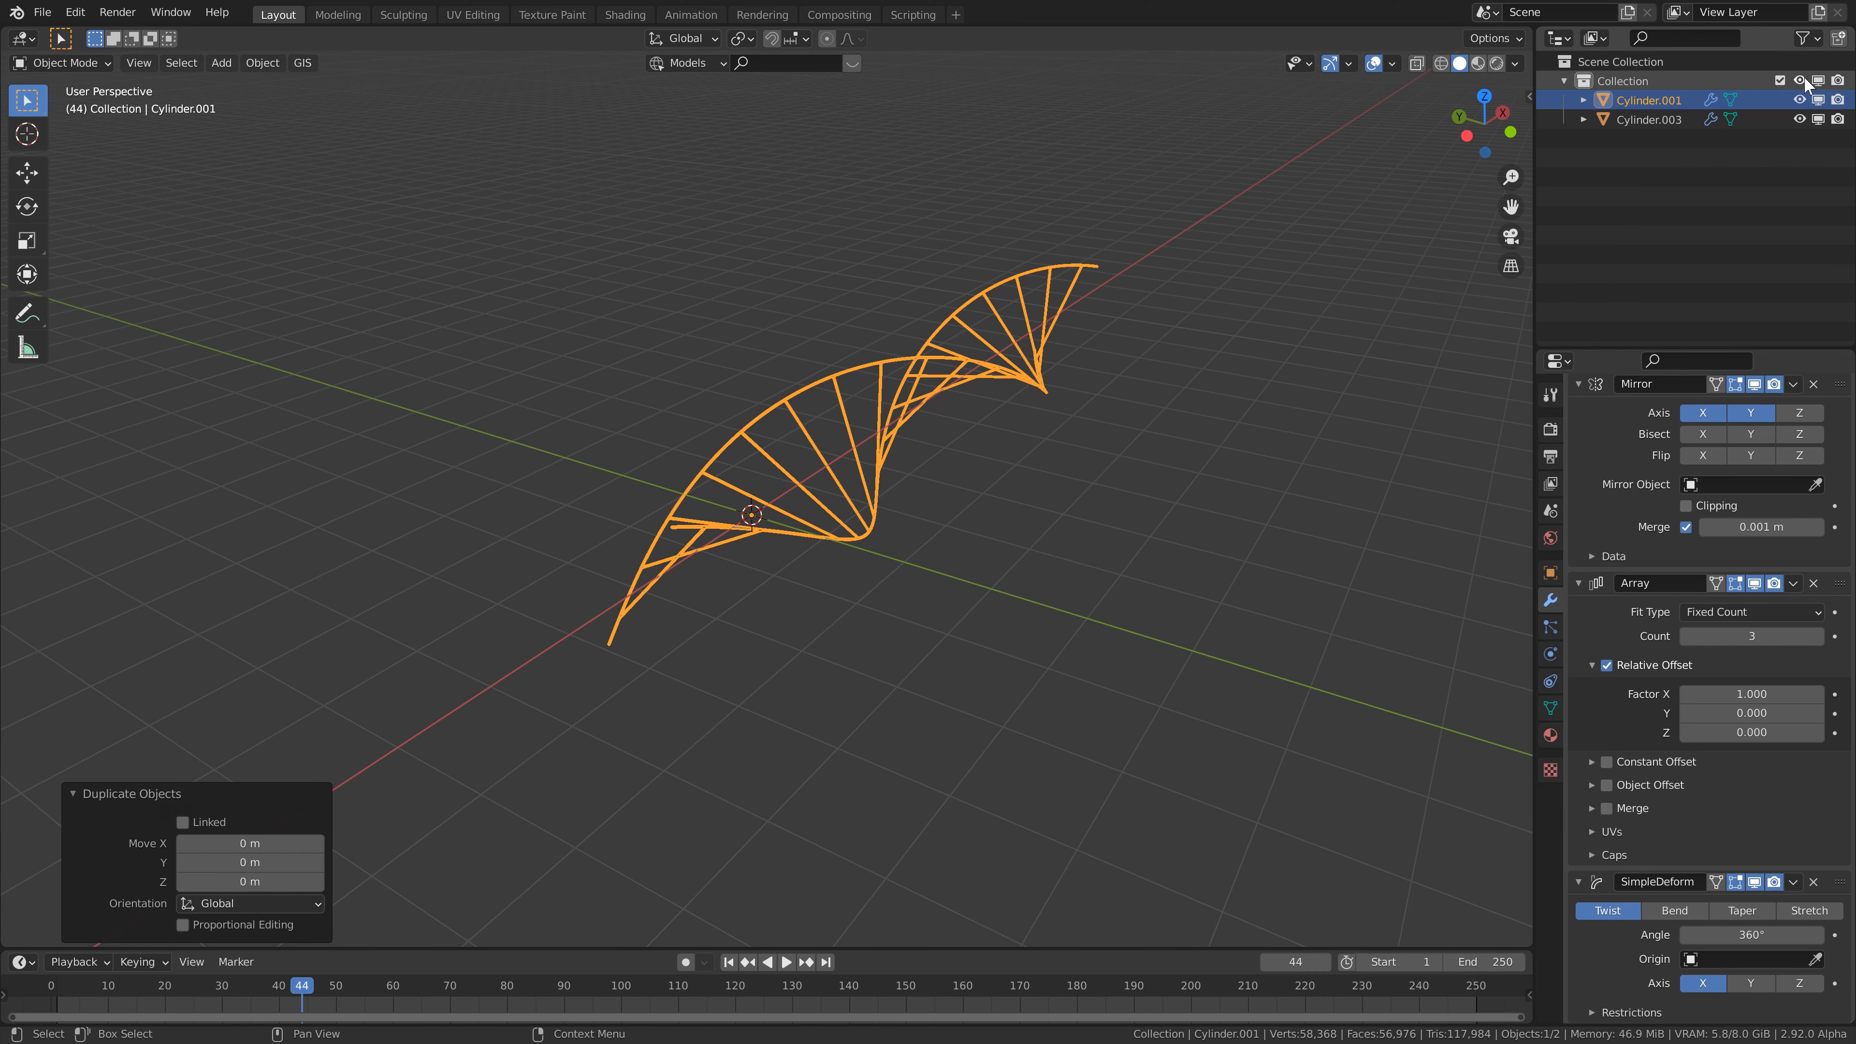
click(1800, 118)
click(1818, 118)
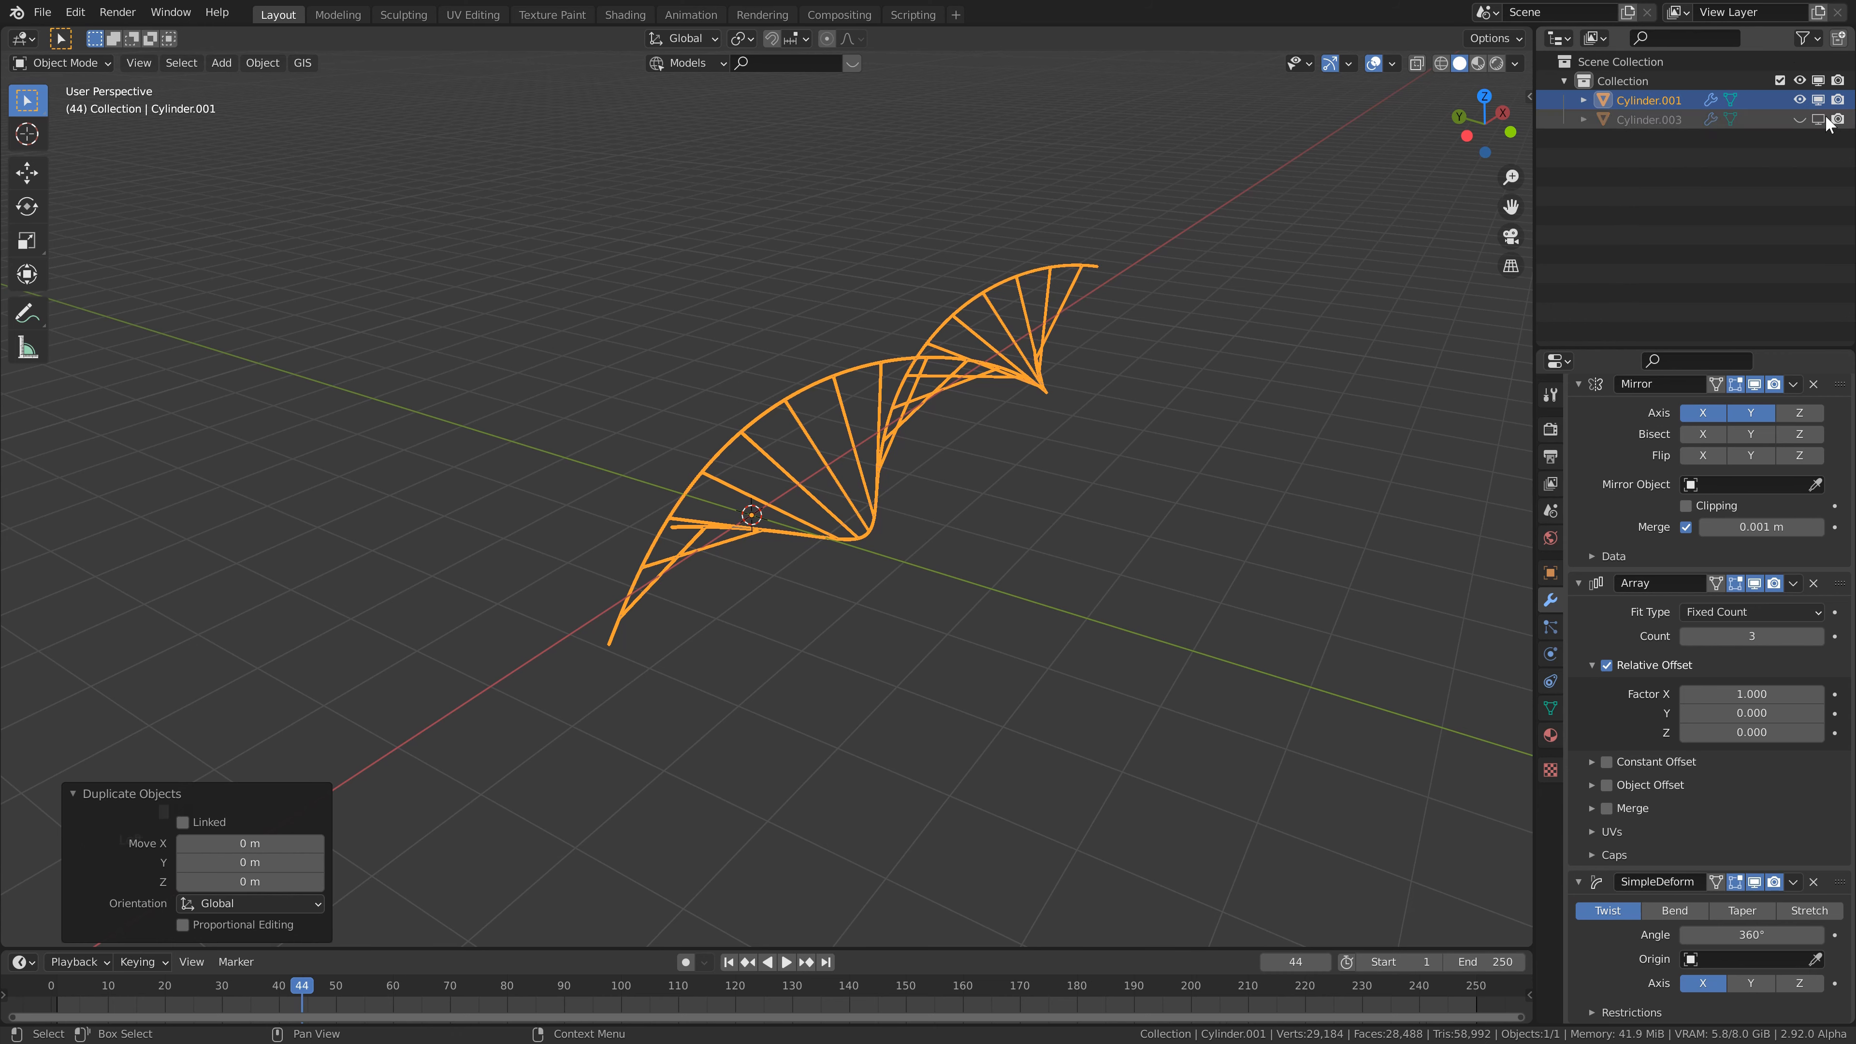
click(1837, 118)
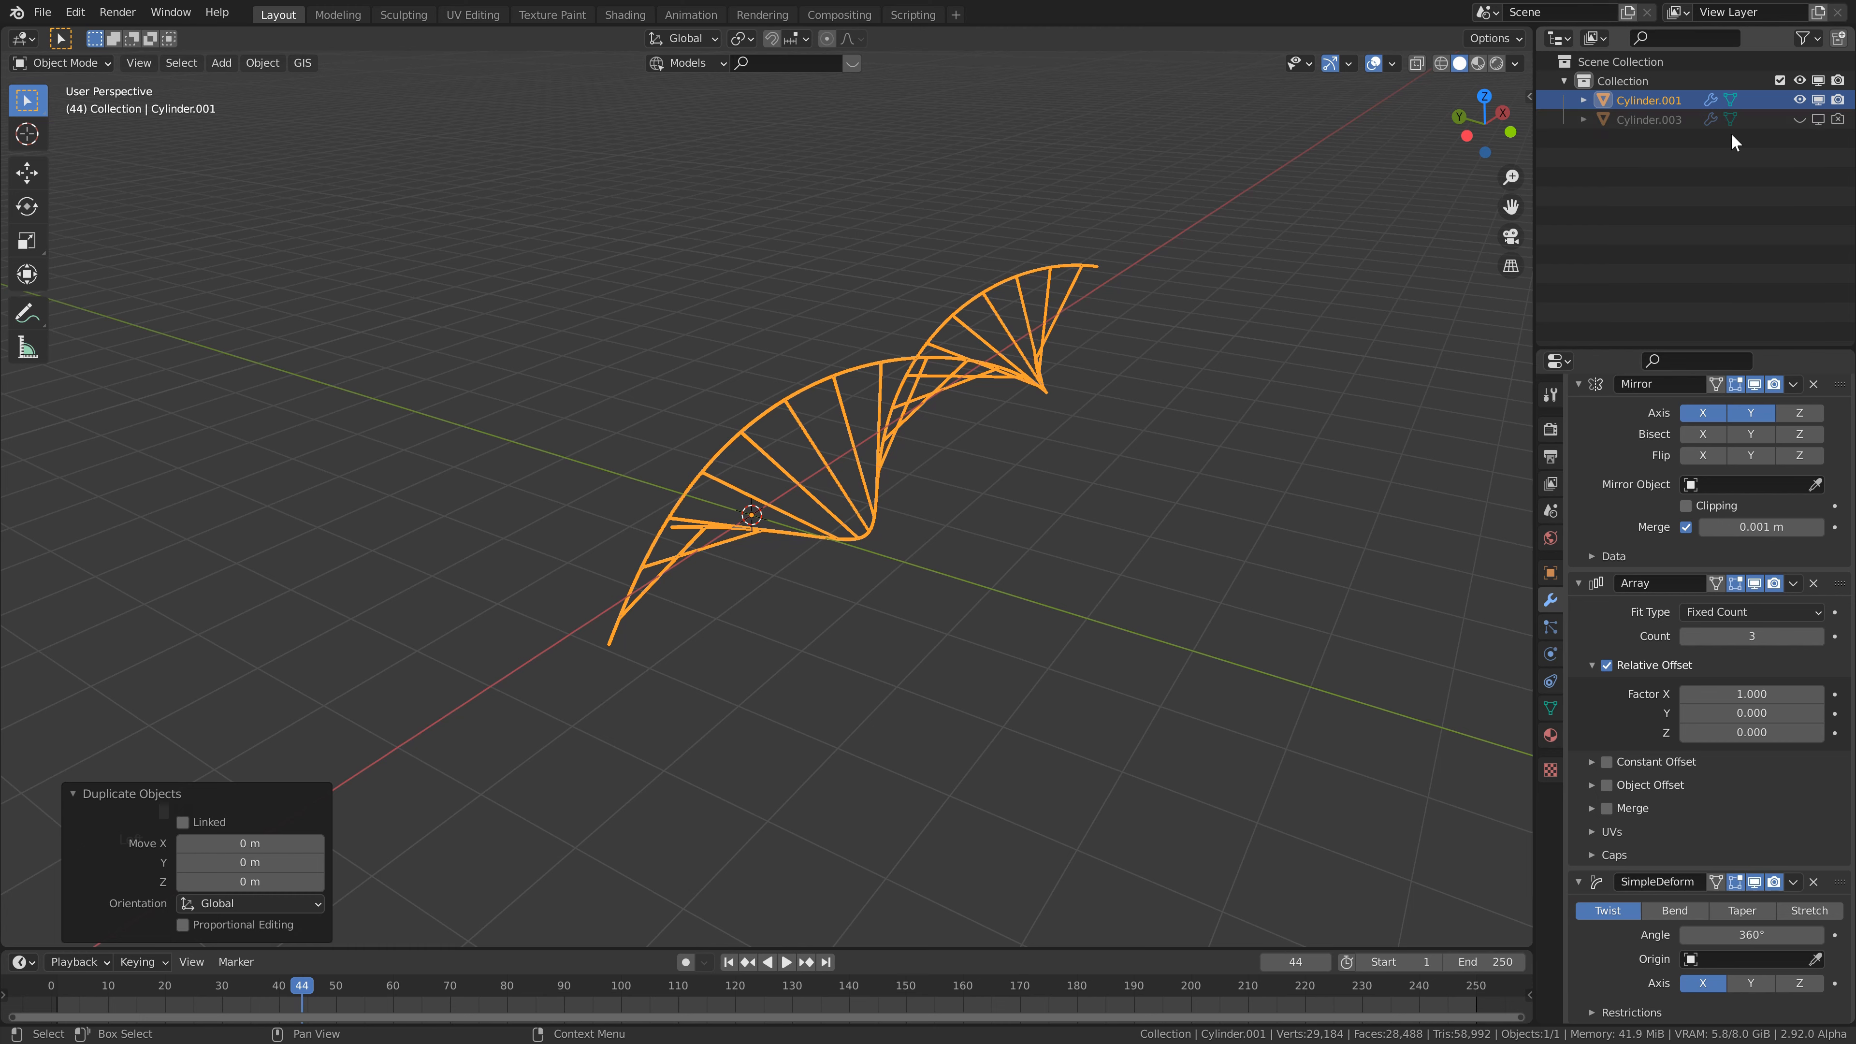
- Rename the hidden original Cylinder.003 as "Helix Base"
click(1687, 127)
double_click(1675, 121)
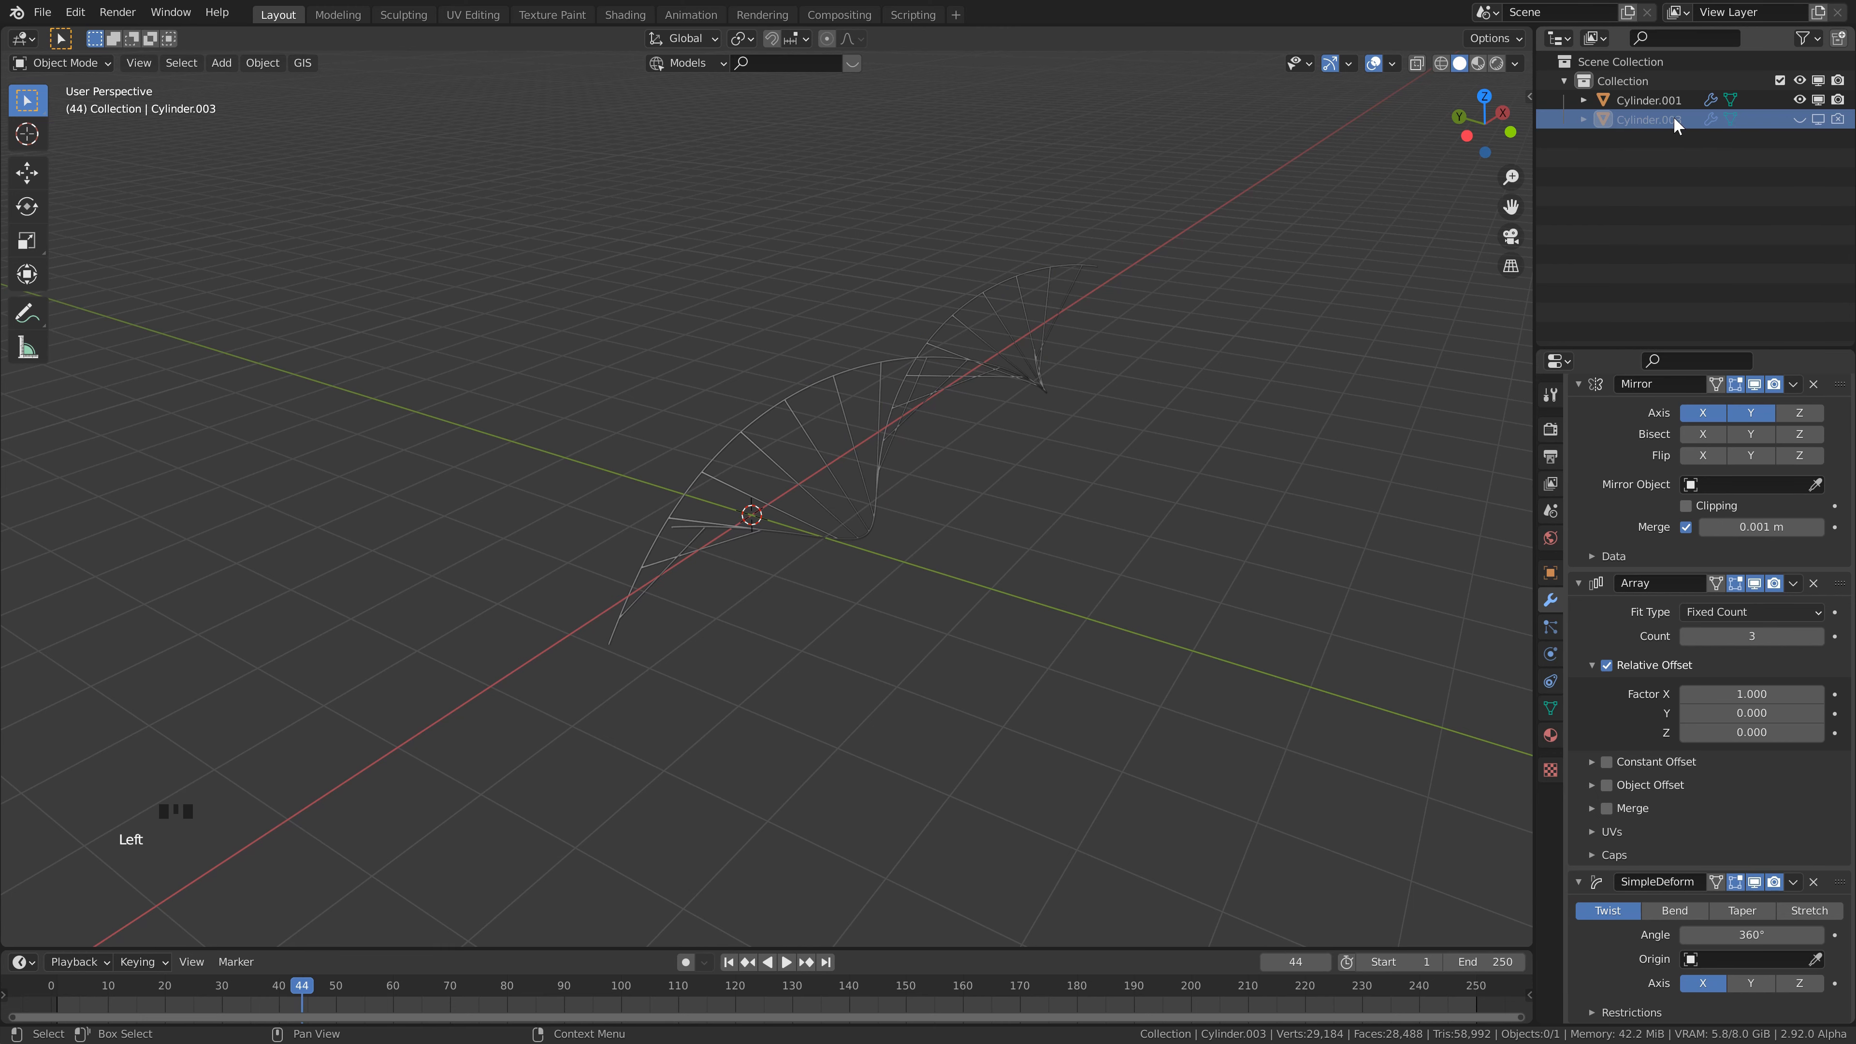
text(Helix Base)
key(Return)
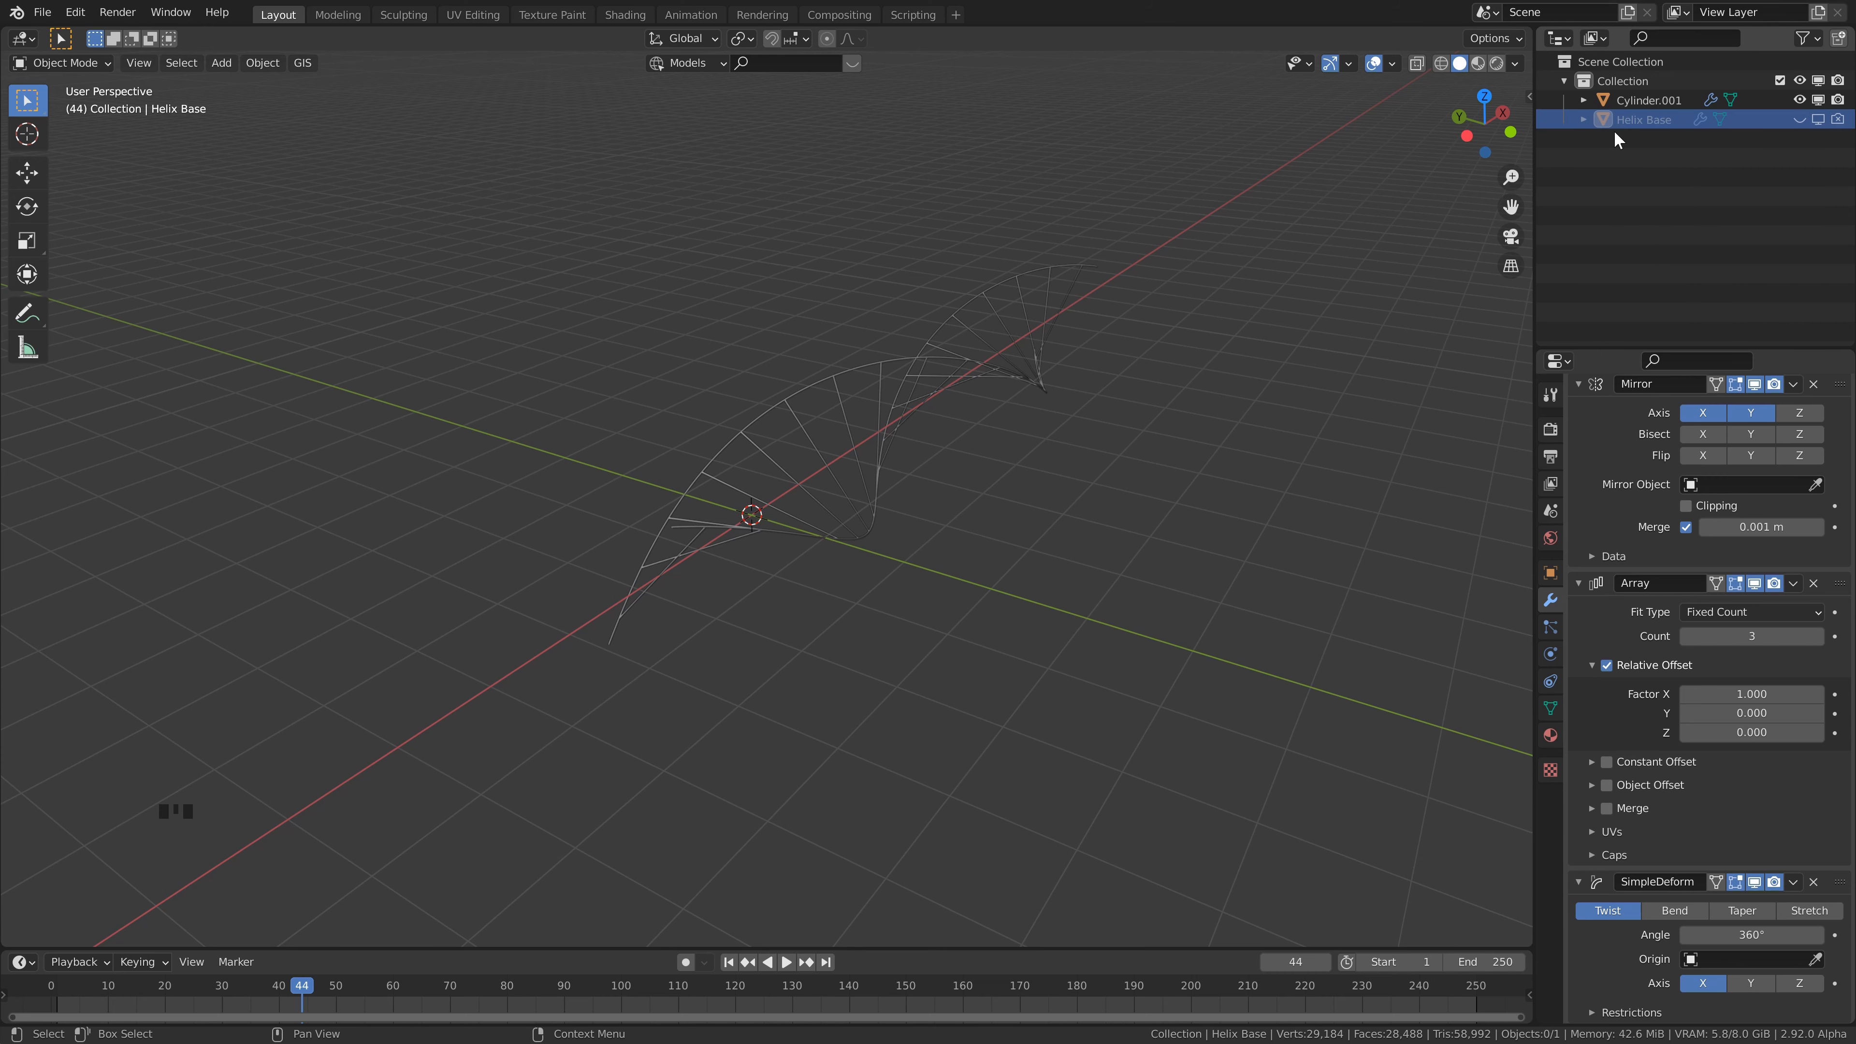
- Rename the visible duplicate Cylinder.001 as "Helix"
double_click(1635, 98)
text(He)
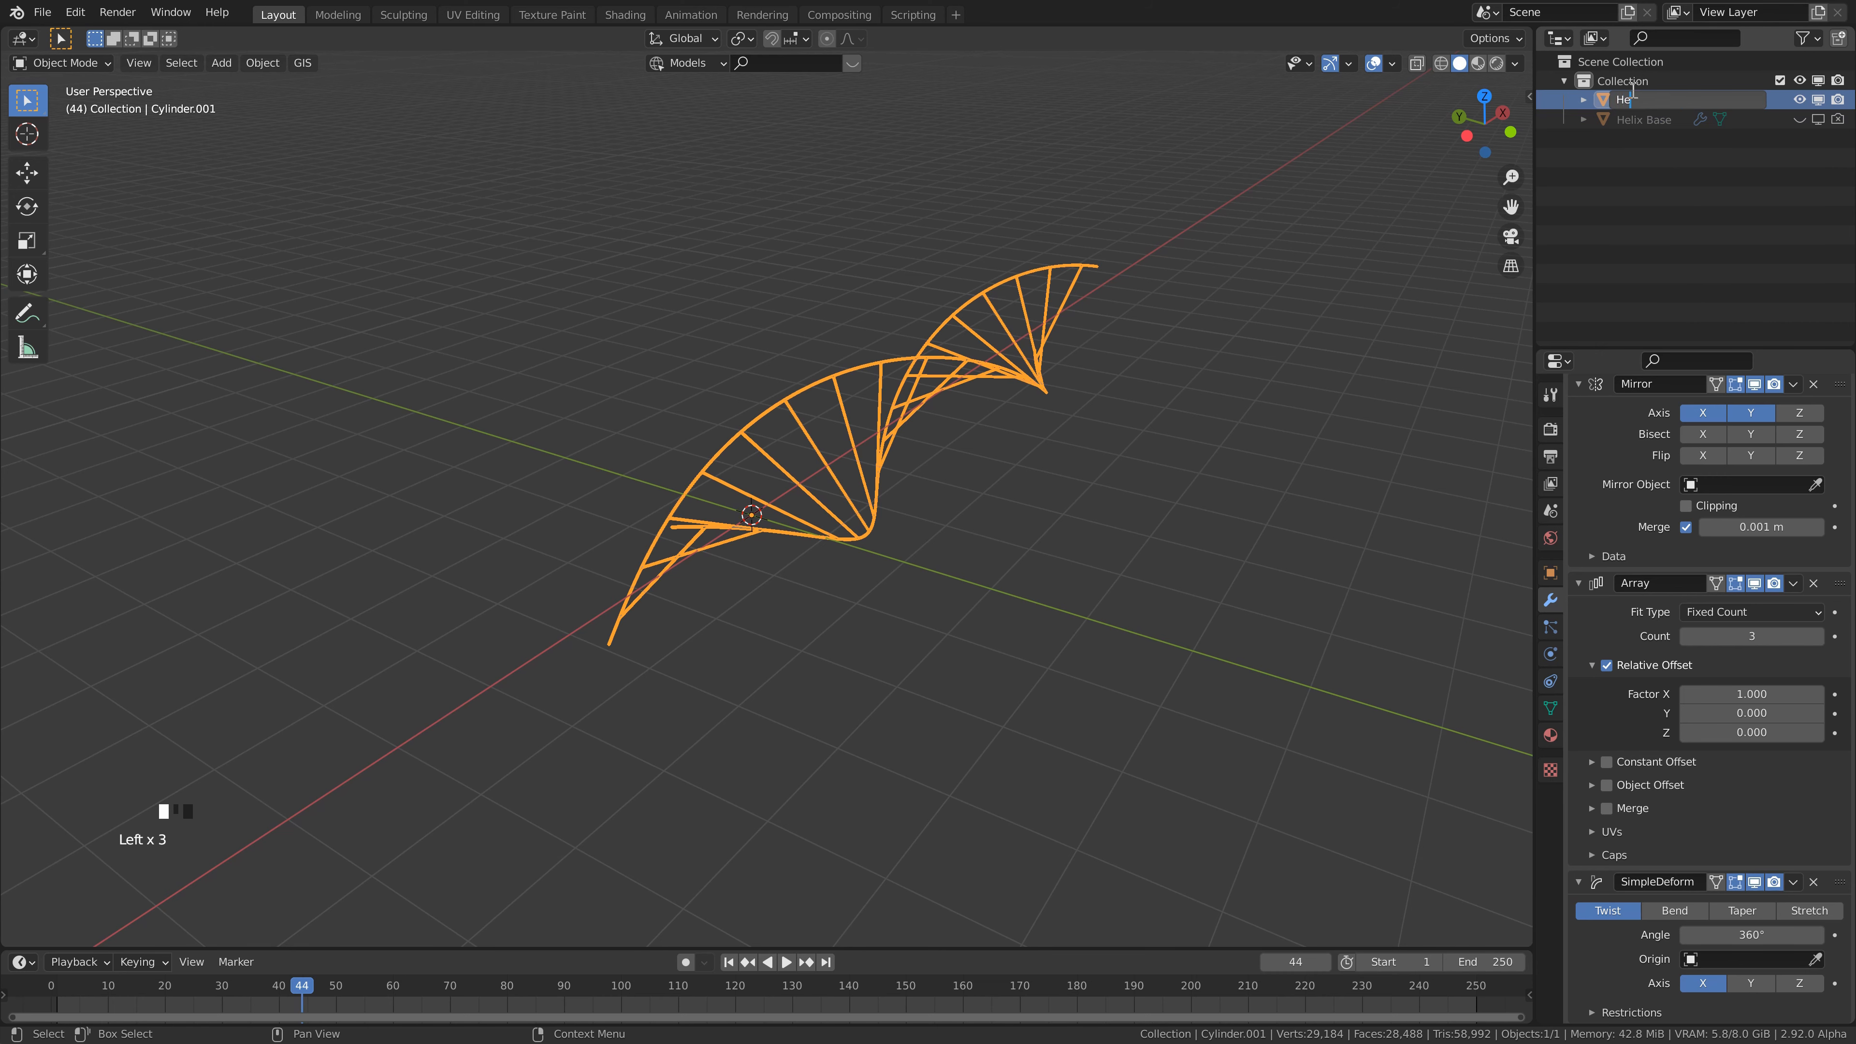
text(lix)
key(Return)
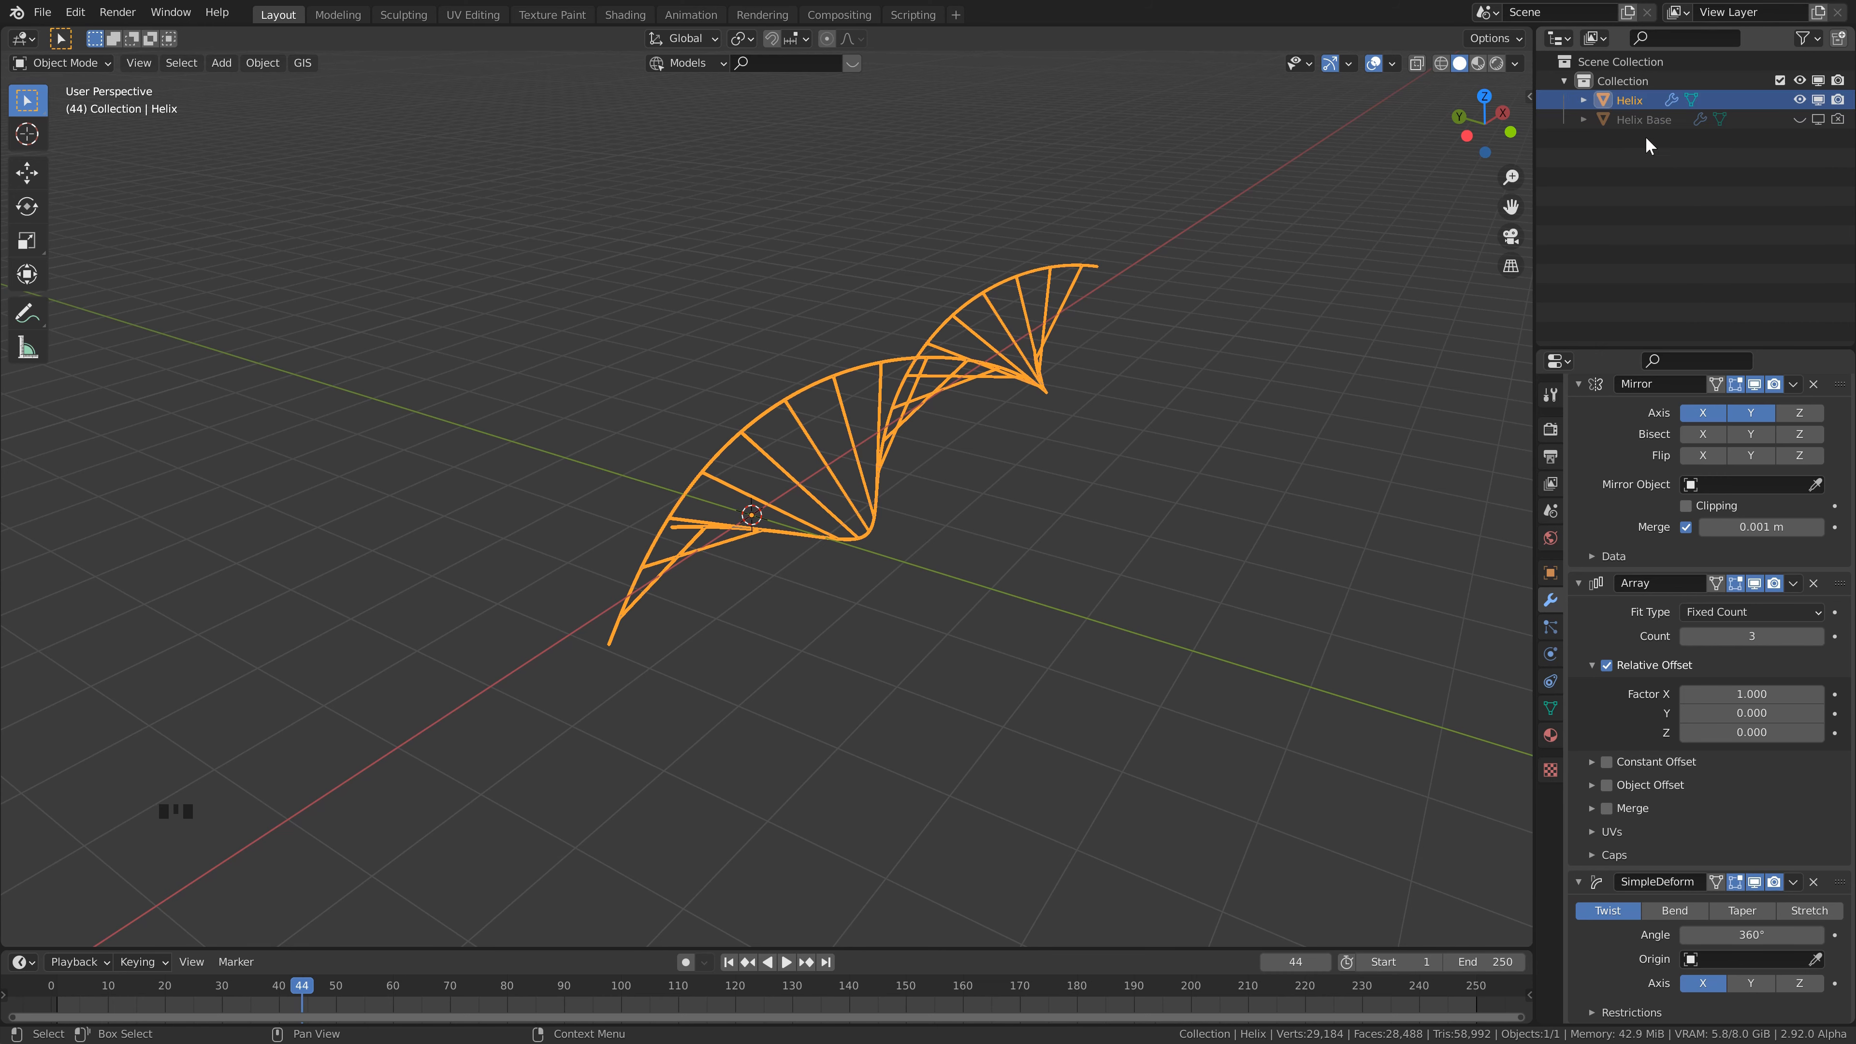
- Apply the Mirror, Array and Simple Deform modifiers on the Helix object
scroll(1751, 399, up, 3)
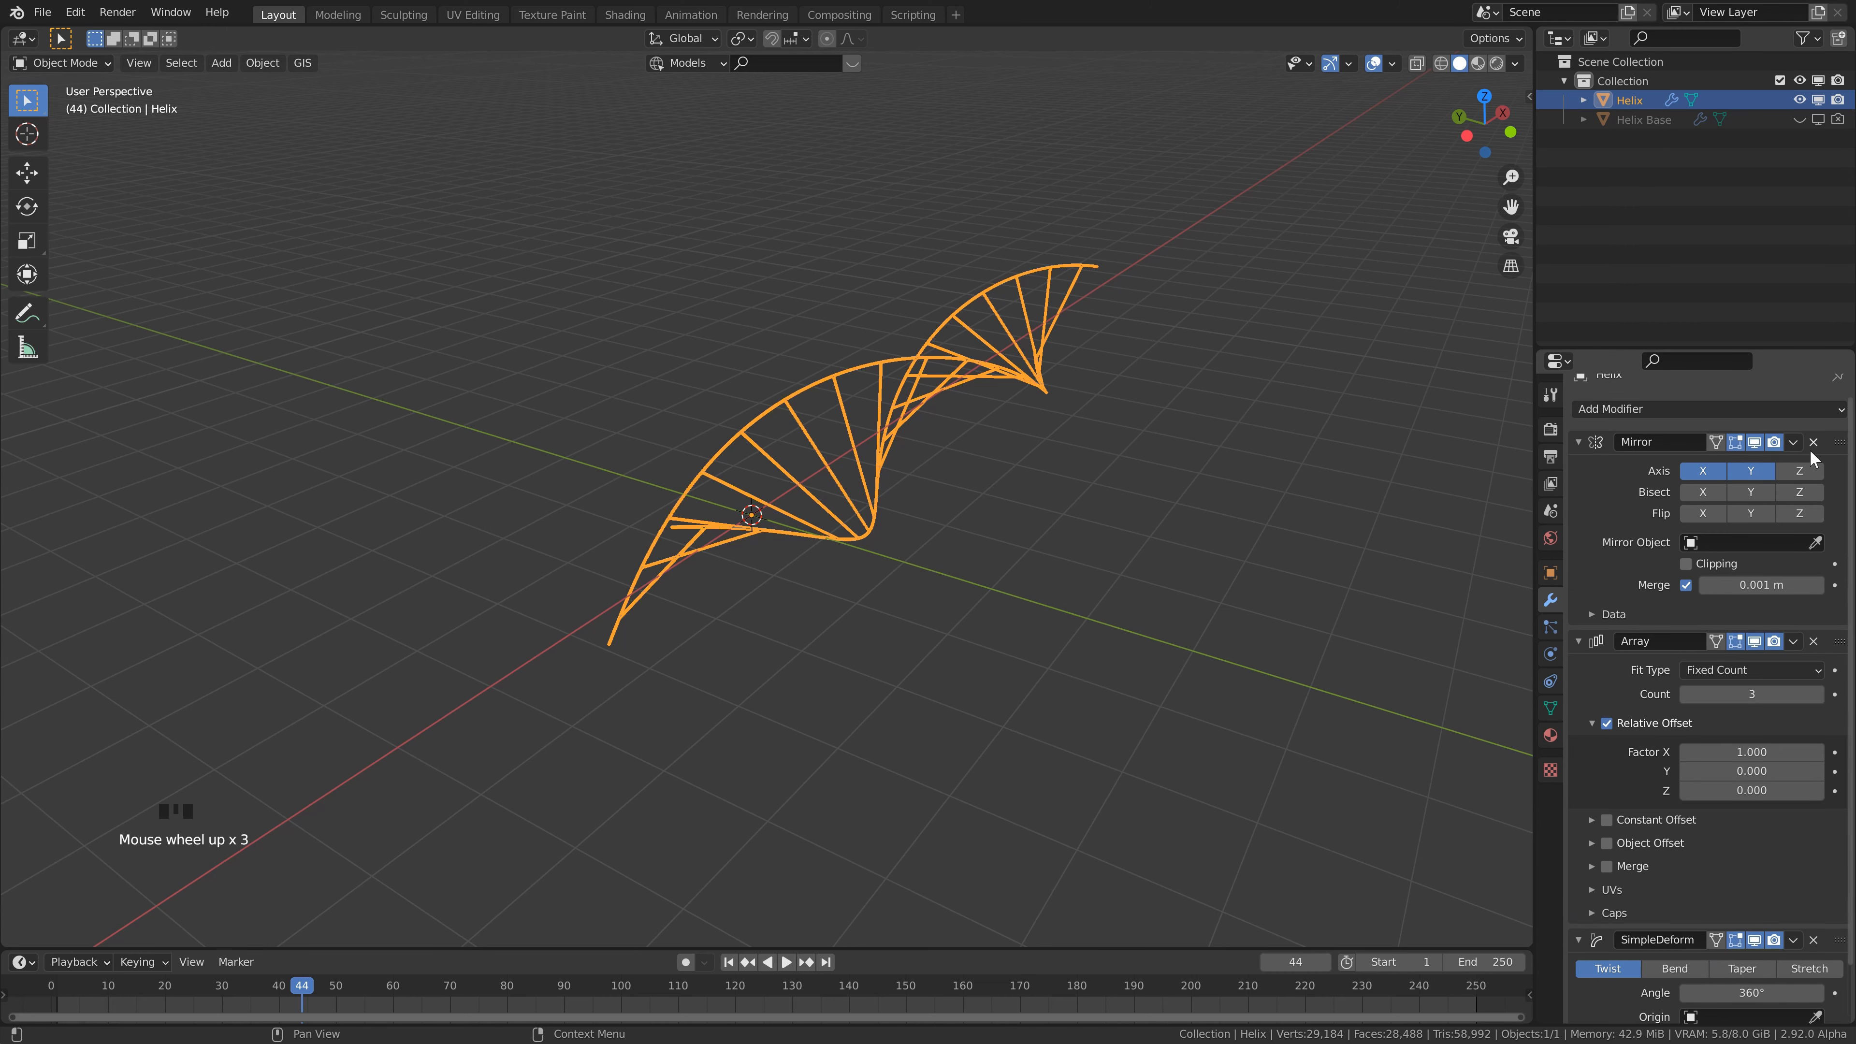
click(1798, 442)
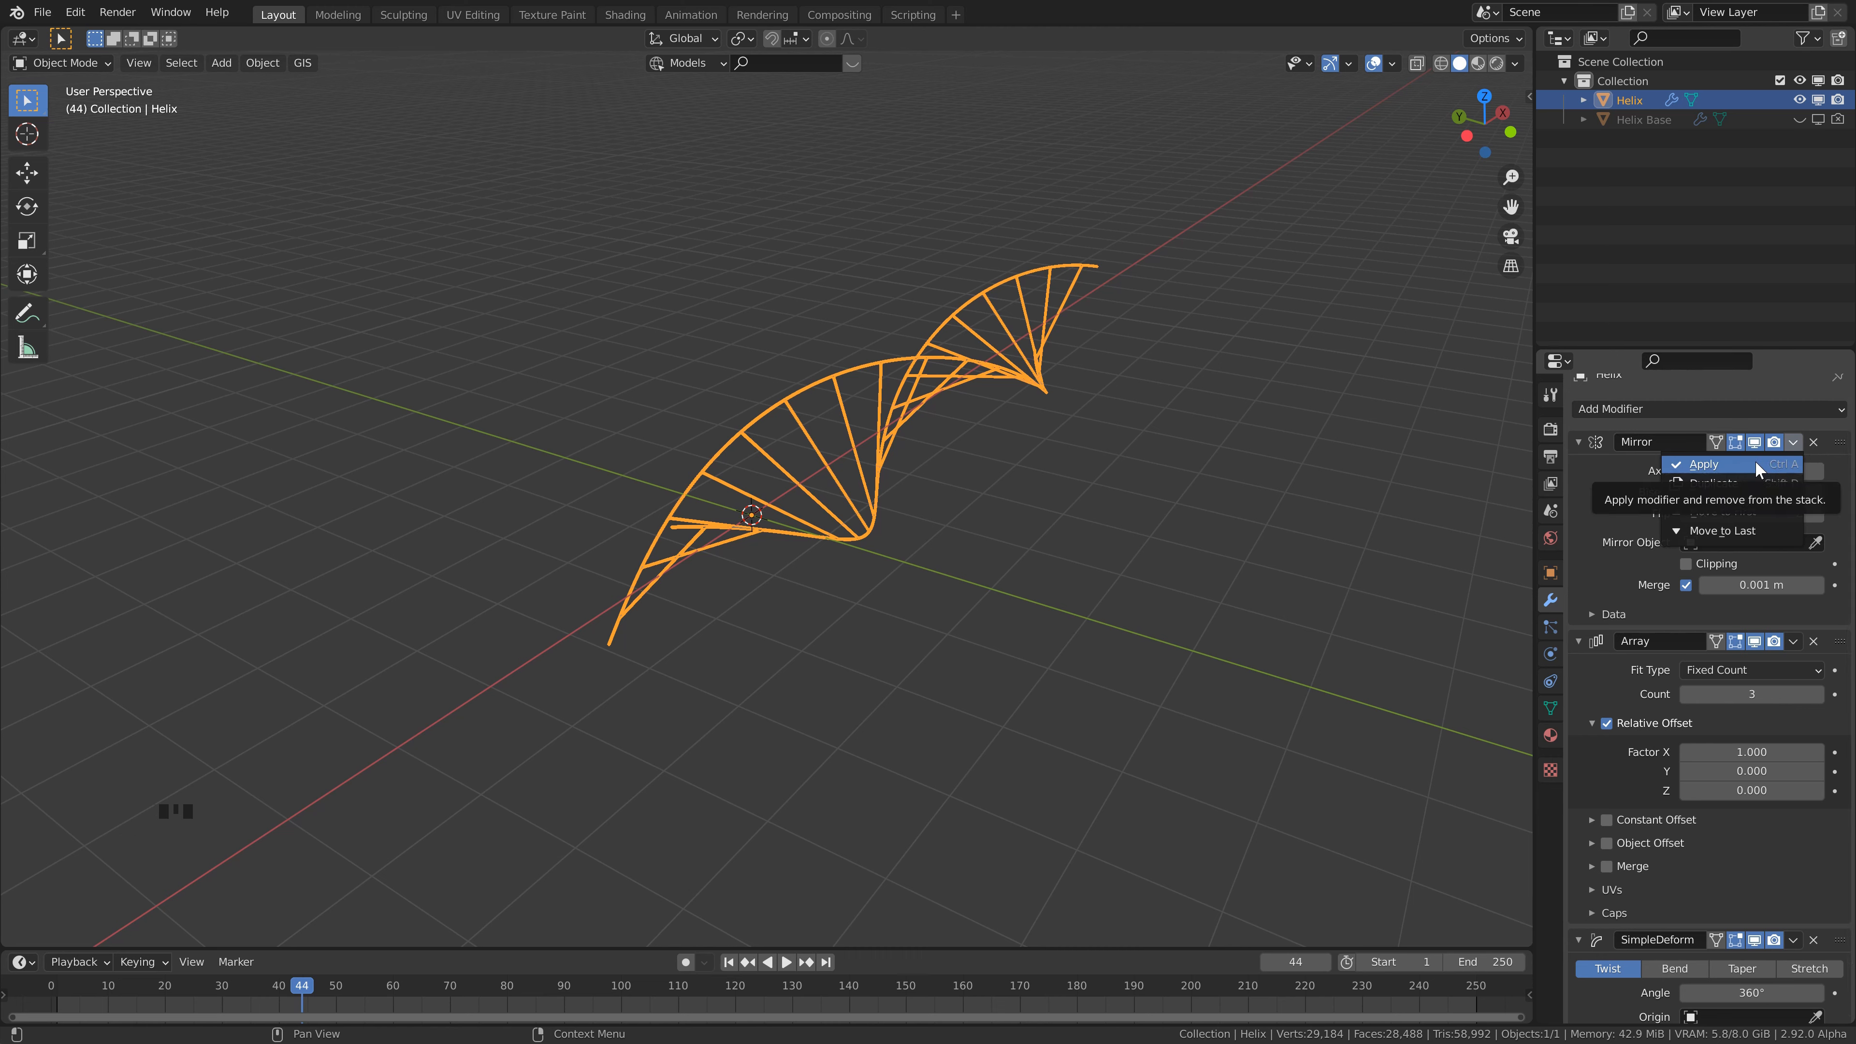
click(1705, 469)
click(1794, 459)
click(1787, 480)
click(1794, 458)
click(1787, 480)
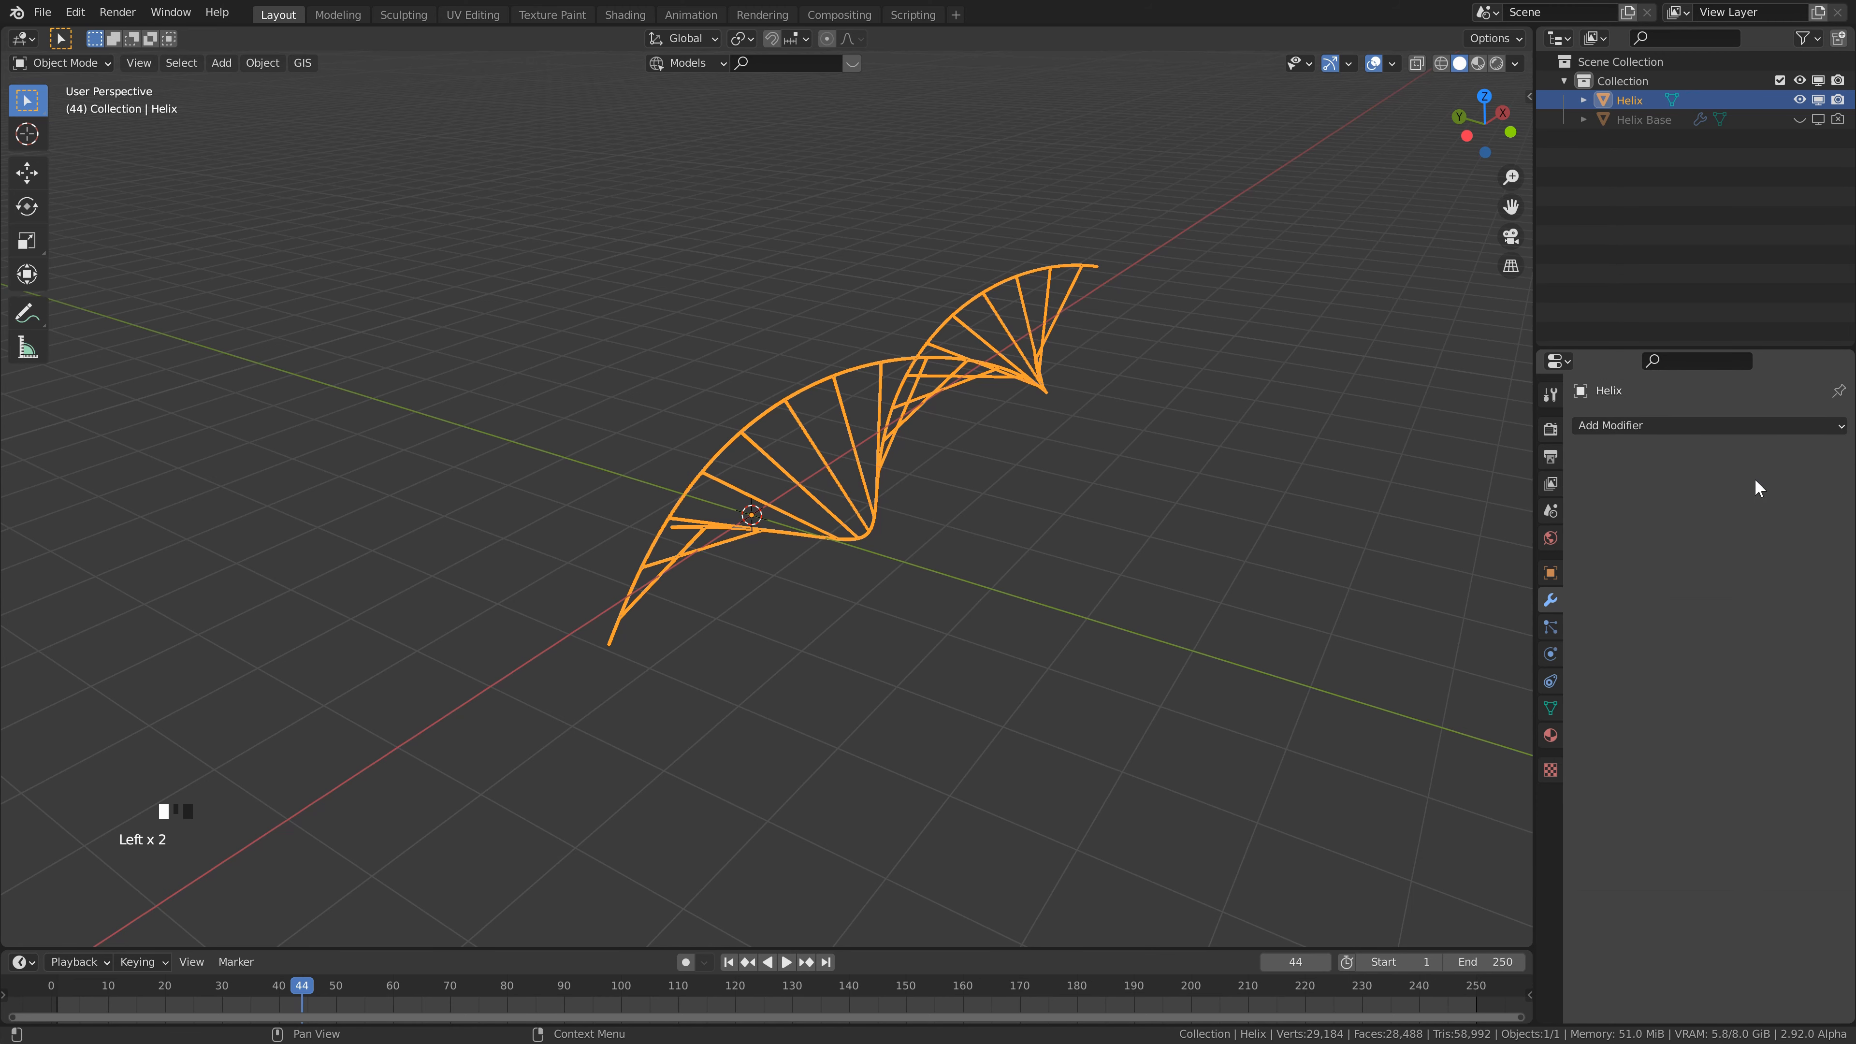
- Centre the helix on its origin with Geometry to Origin and apply its location, rotation and scale
middle_drag(1005, 553, 883, 539)
scroll(995, 535, down, 2)
right_click(898, 520)
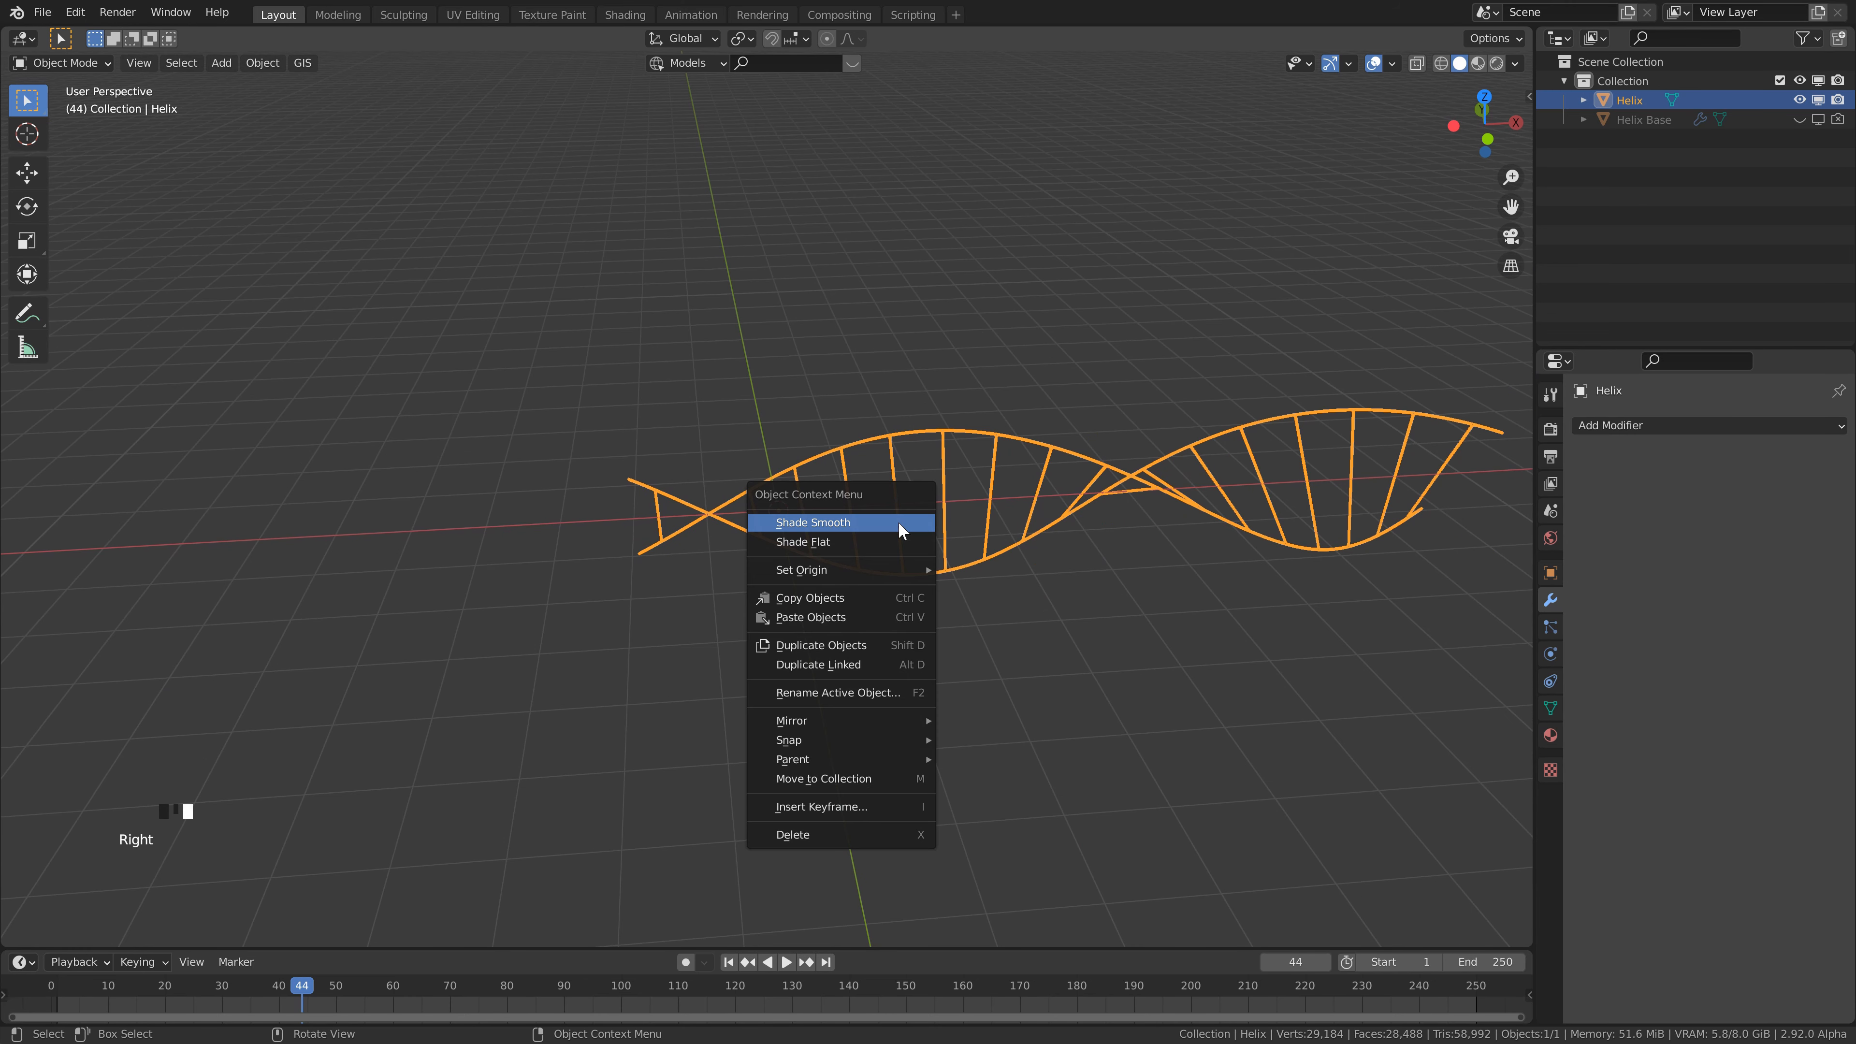
mouse_move(890, 569)
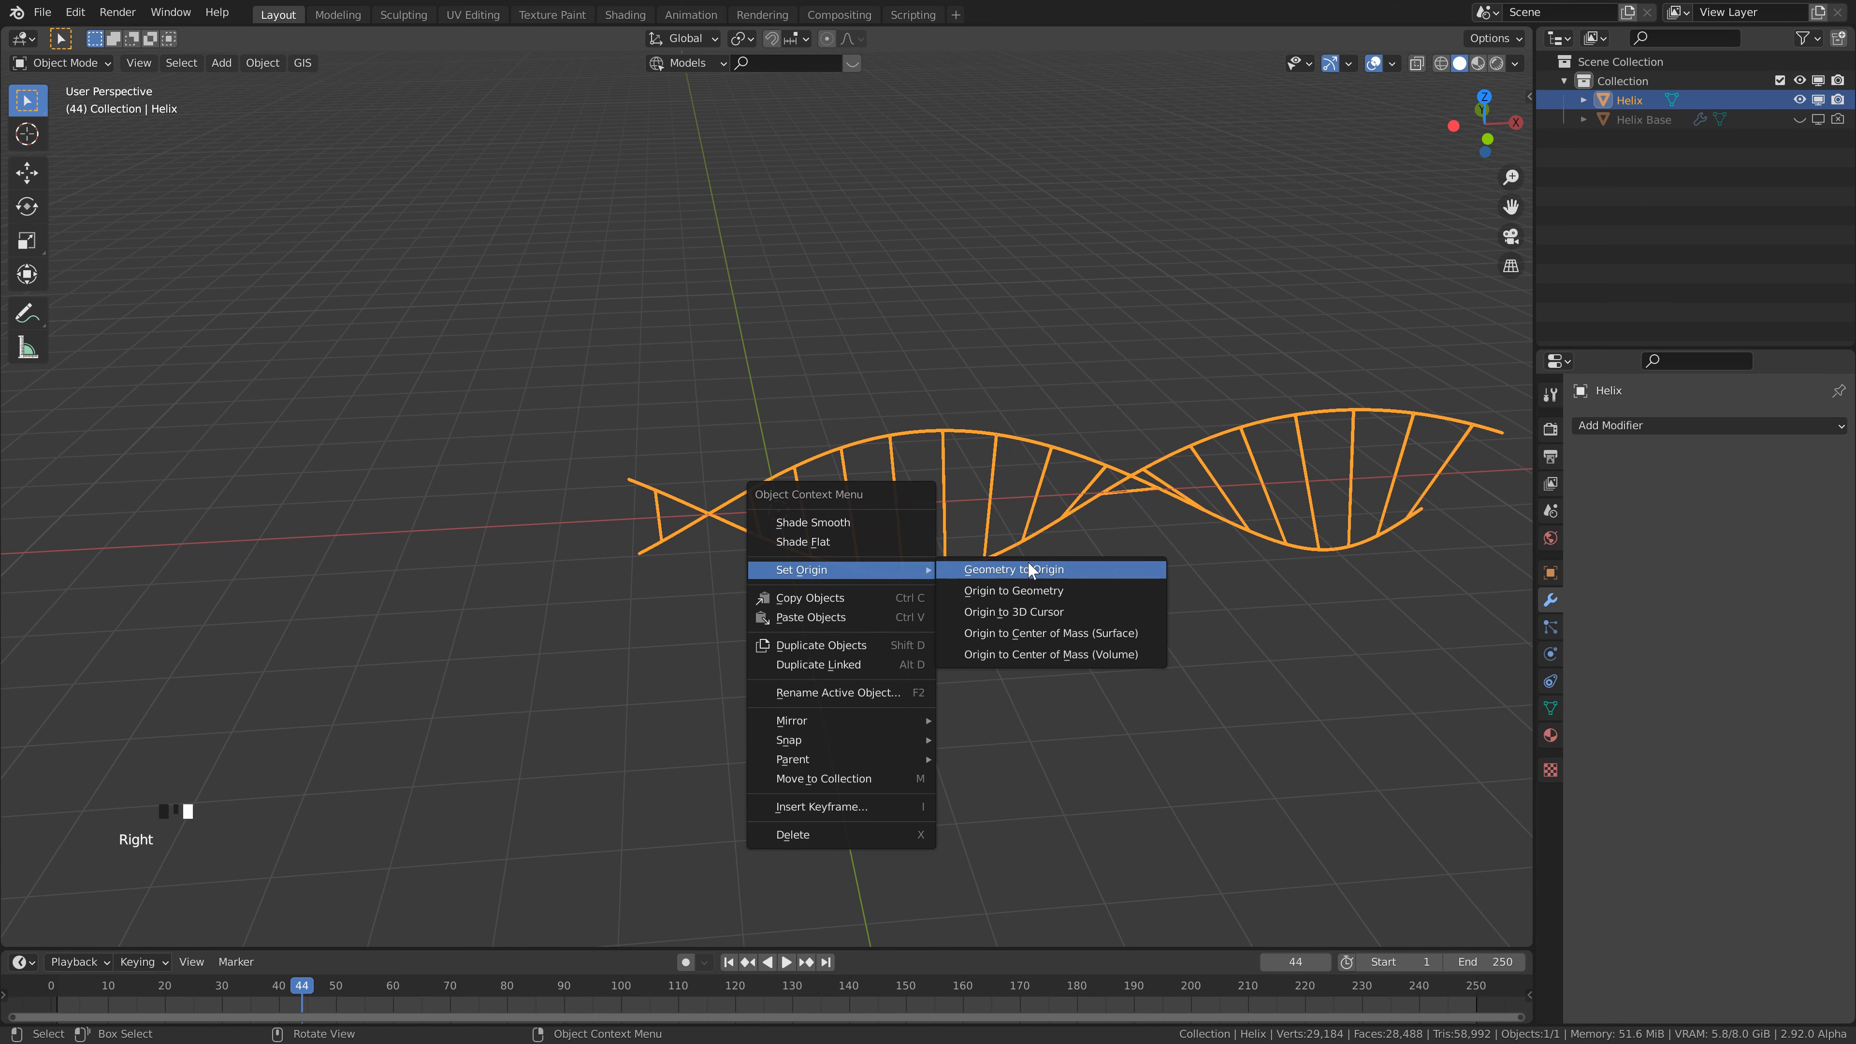
click(1009, 569)
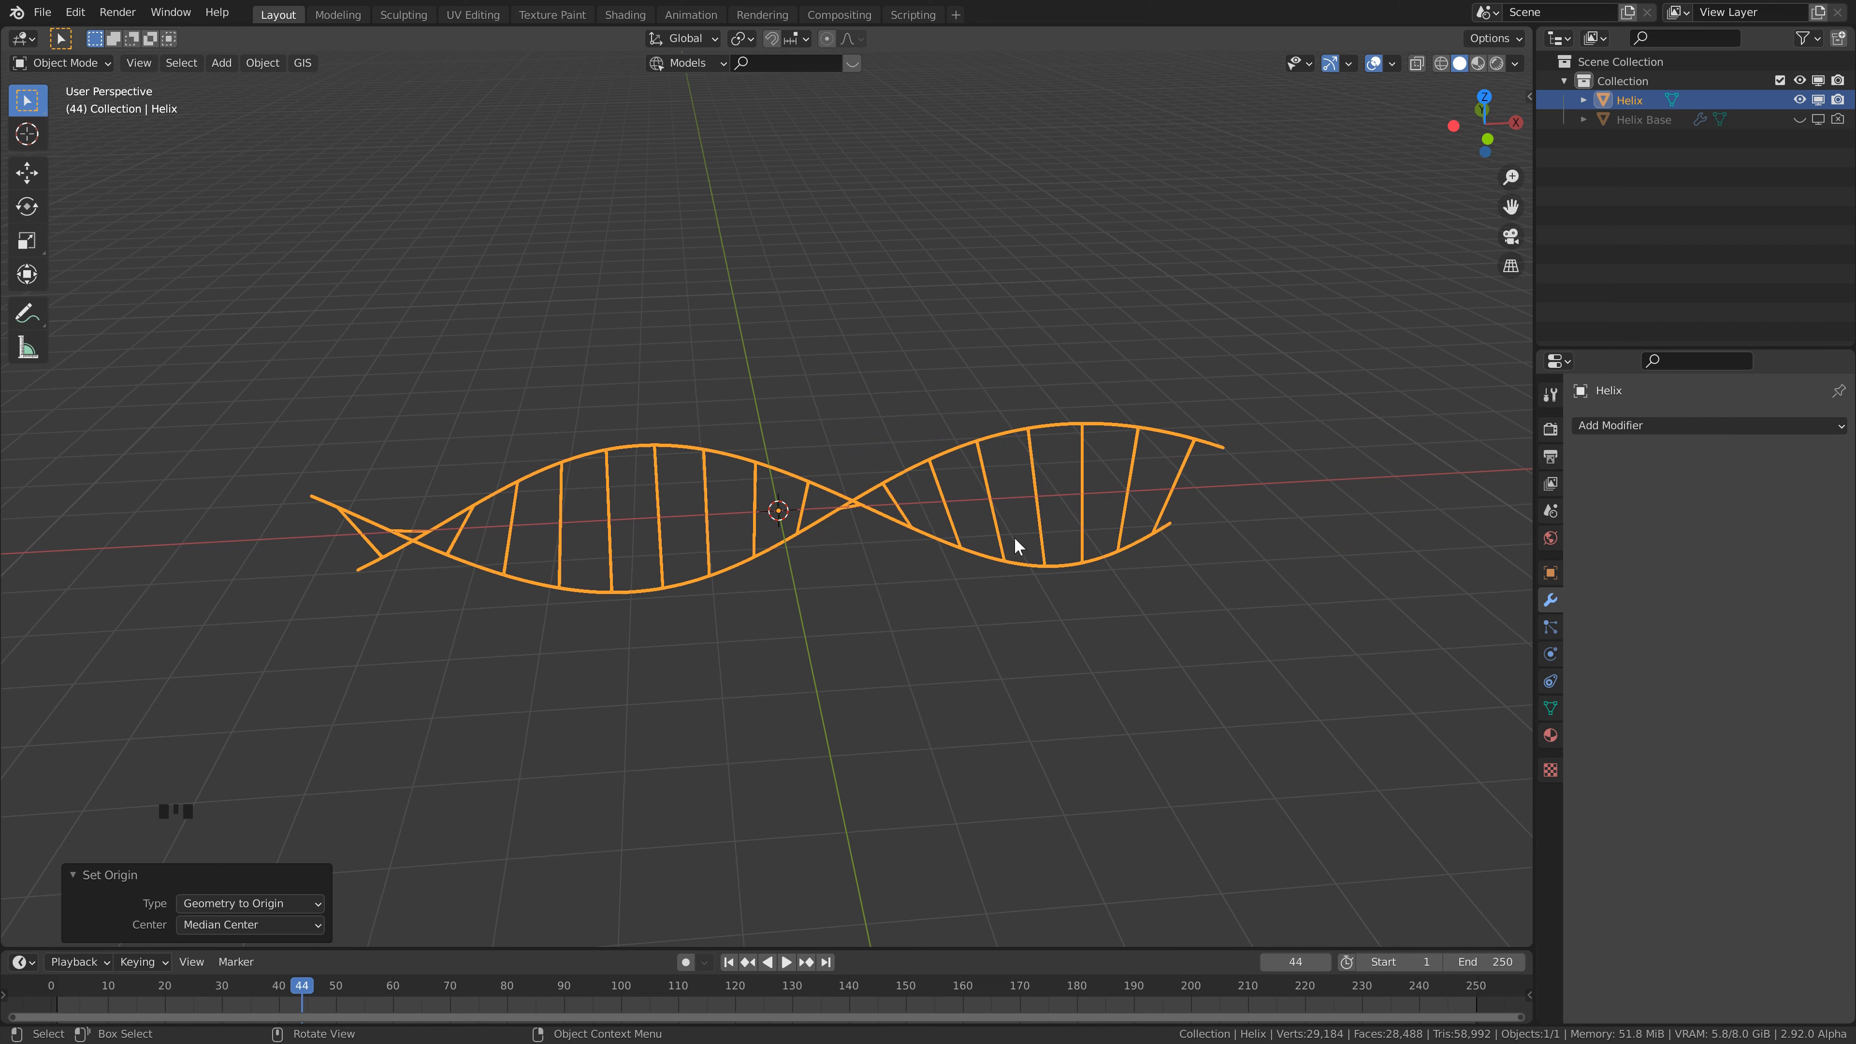
key(ctrl+a)
click(819, 483)
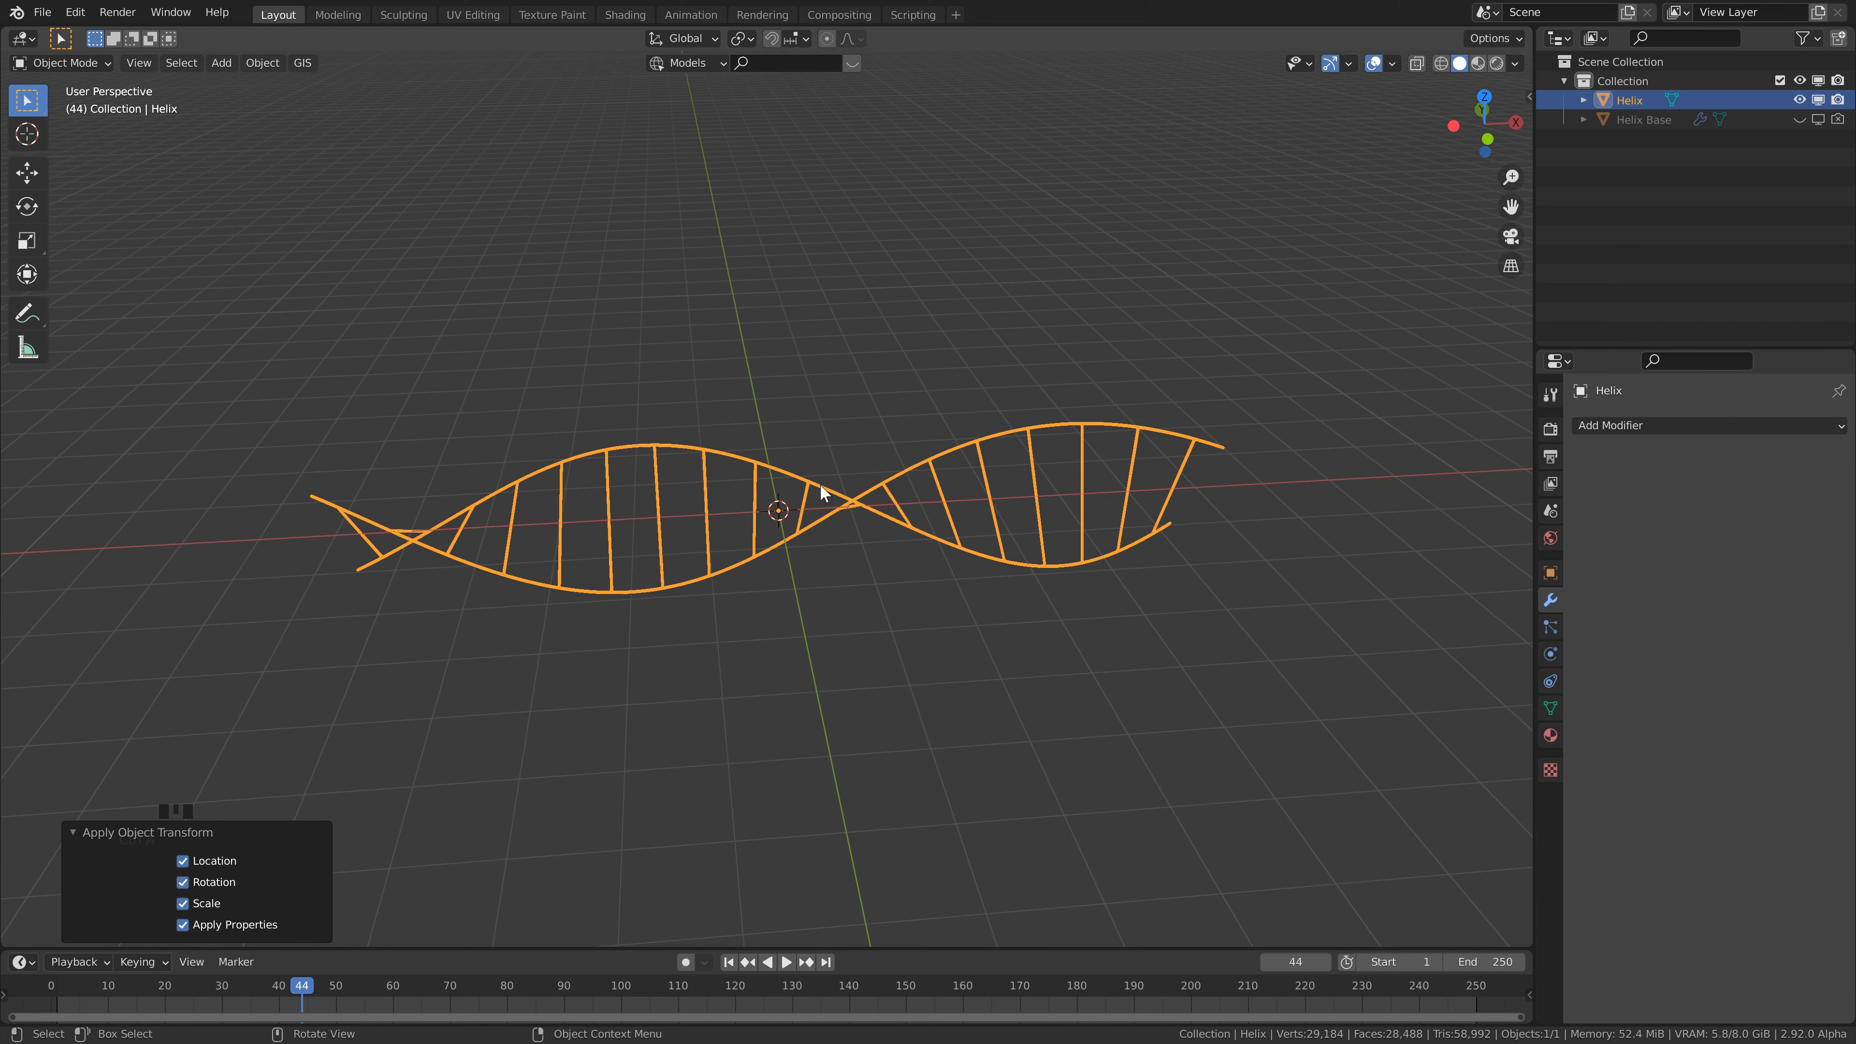
- Examine the centred helix from several angles
click(889, 578)
middle_drag(889, 578, 1019, 473)
scroll(864, 527, up, 2)
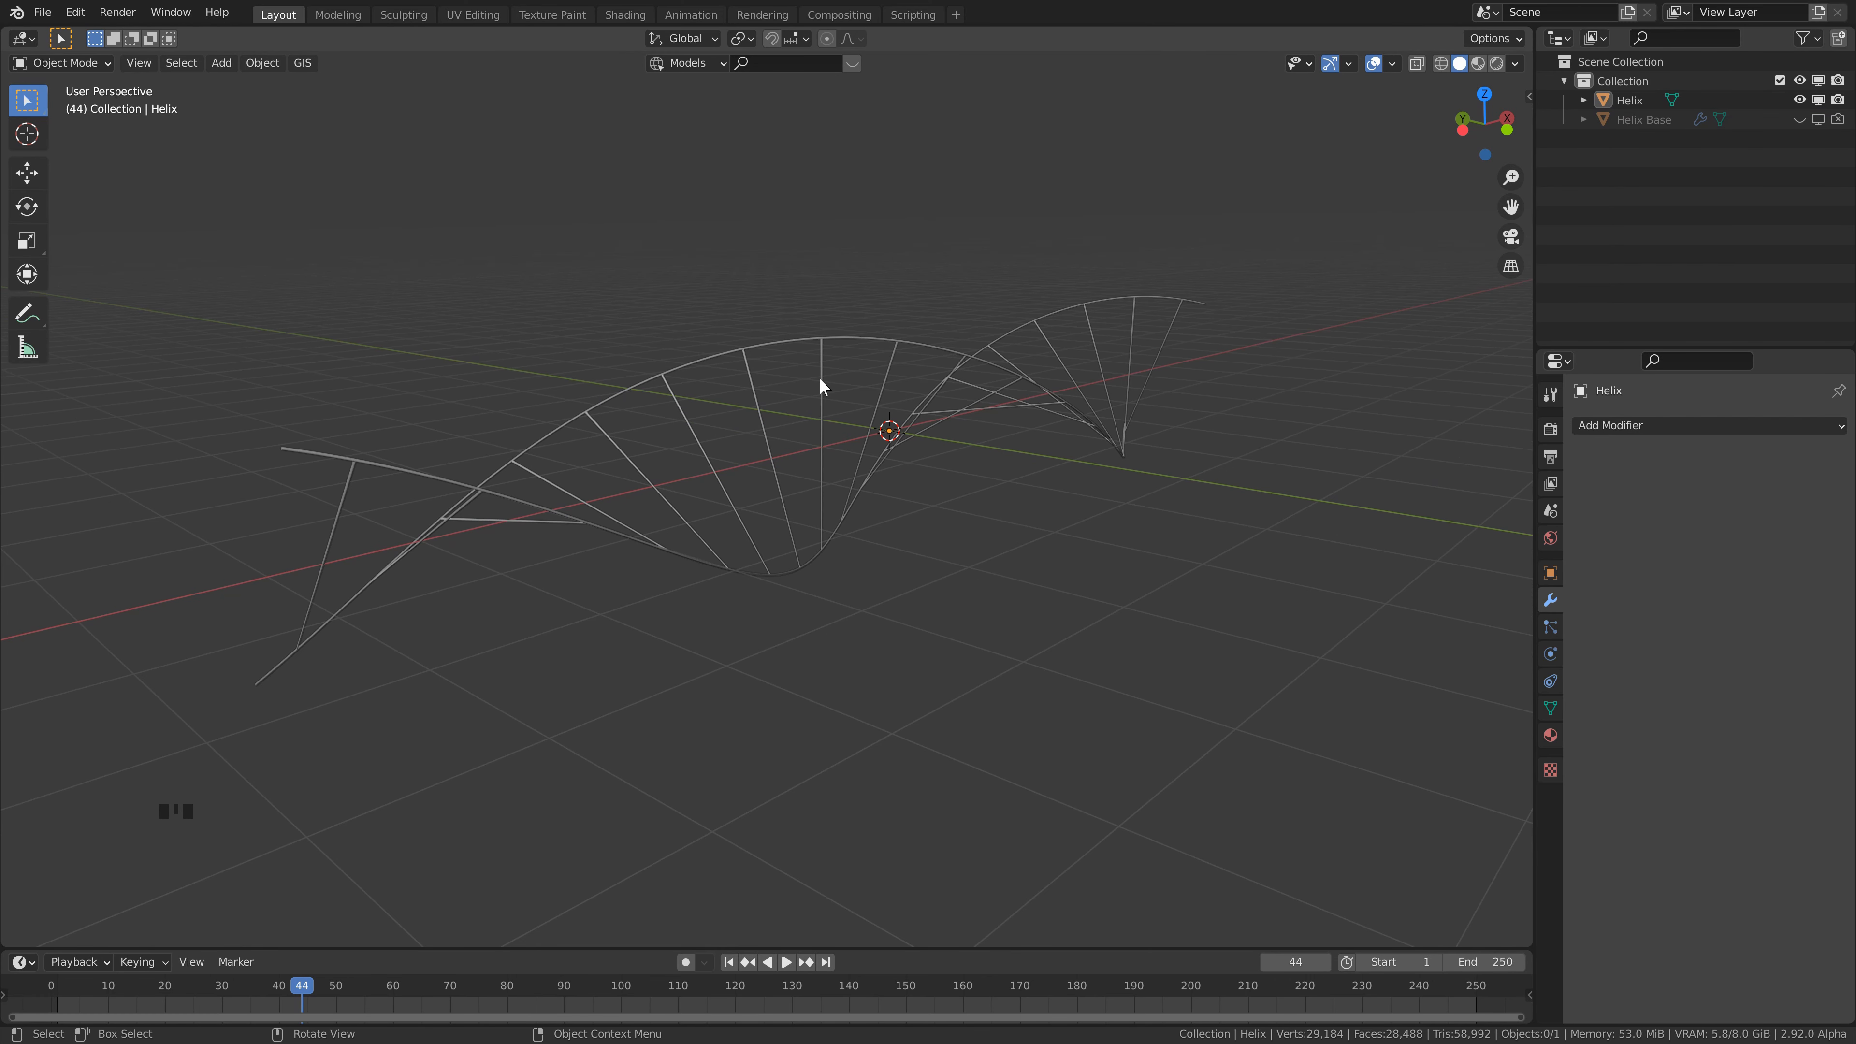
middle_drag(822, 377, 899, 292)
middle_drag(889, 388, 903, 431)
scroll(874, 298, down, 2)
mouse_move(874, 298)
middle_down()
mouse_move(944, 318)
mouse_move(865, 302)
mouse_move(856, 370)
mouse_move(813, 388)
mouse_move(847, 287)
middle_up()
- Insert a single keyframe on the helix's X rotation at 0° on frame 1
click(833, 392)
click(847, 287)
click(852, 338)
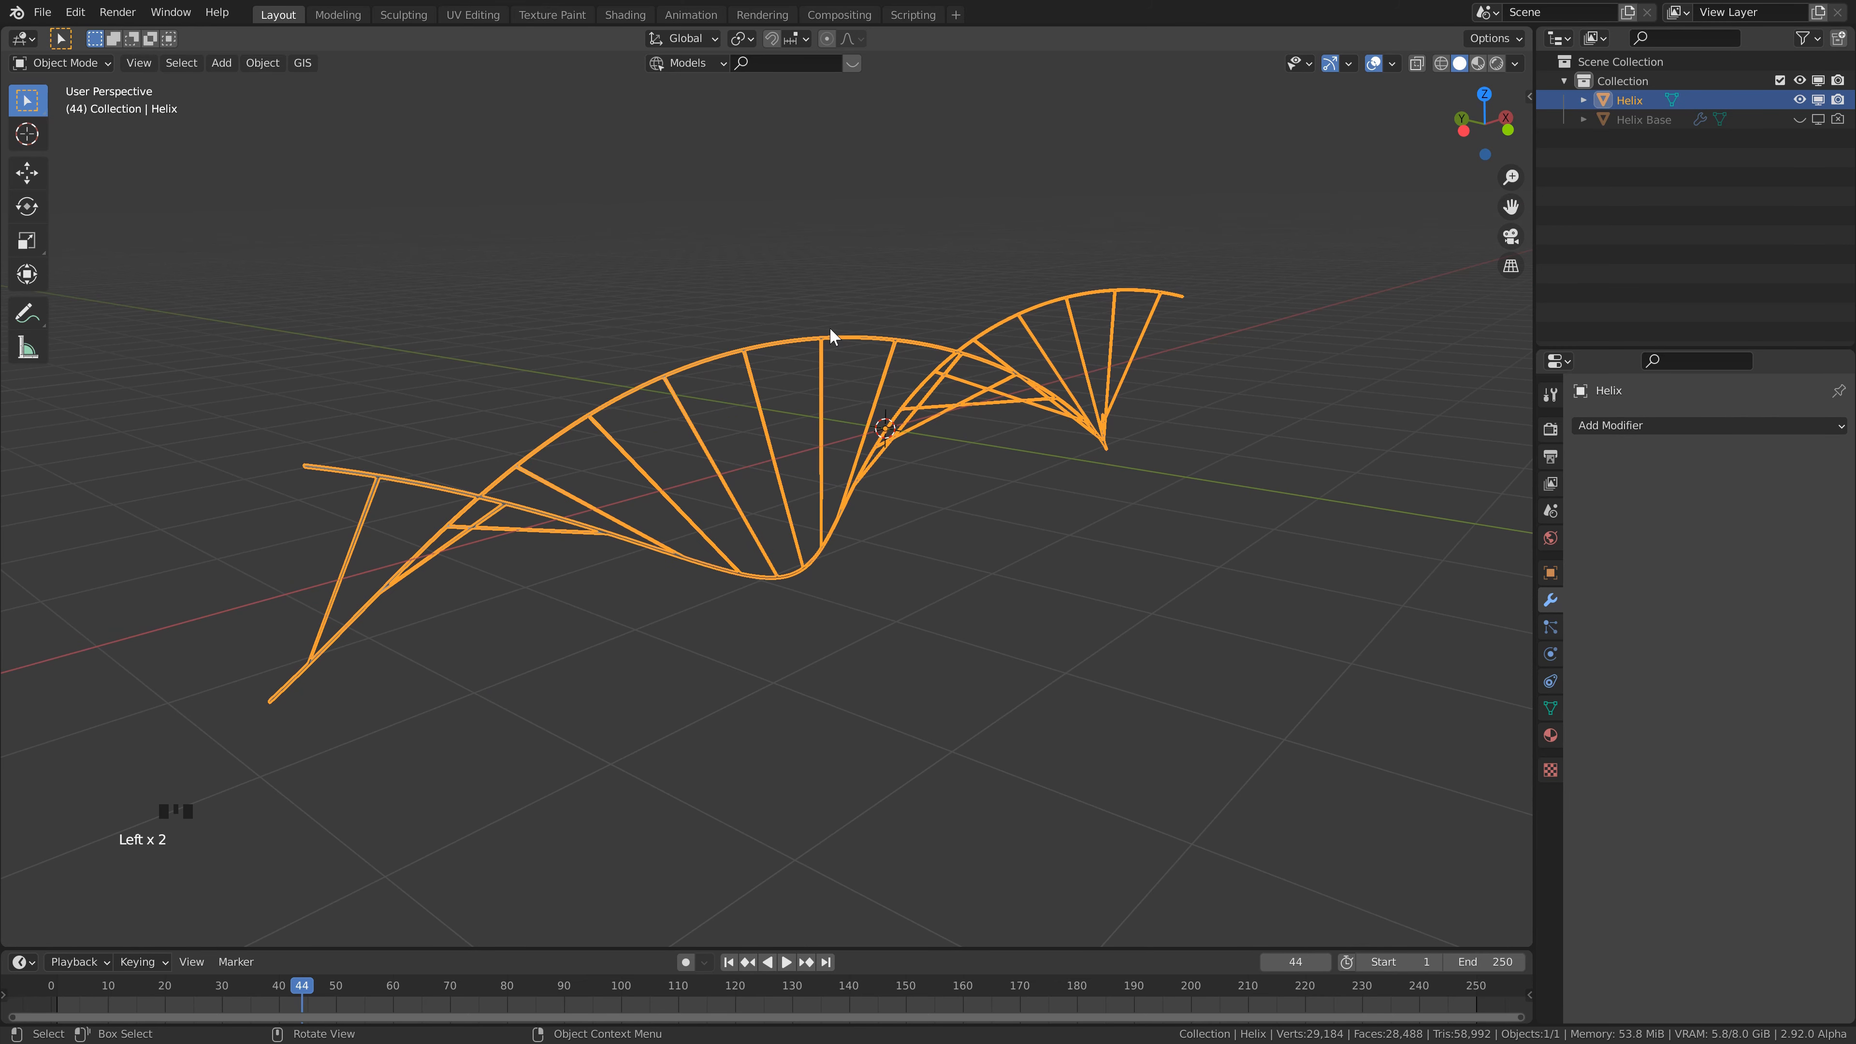
key(n)
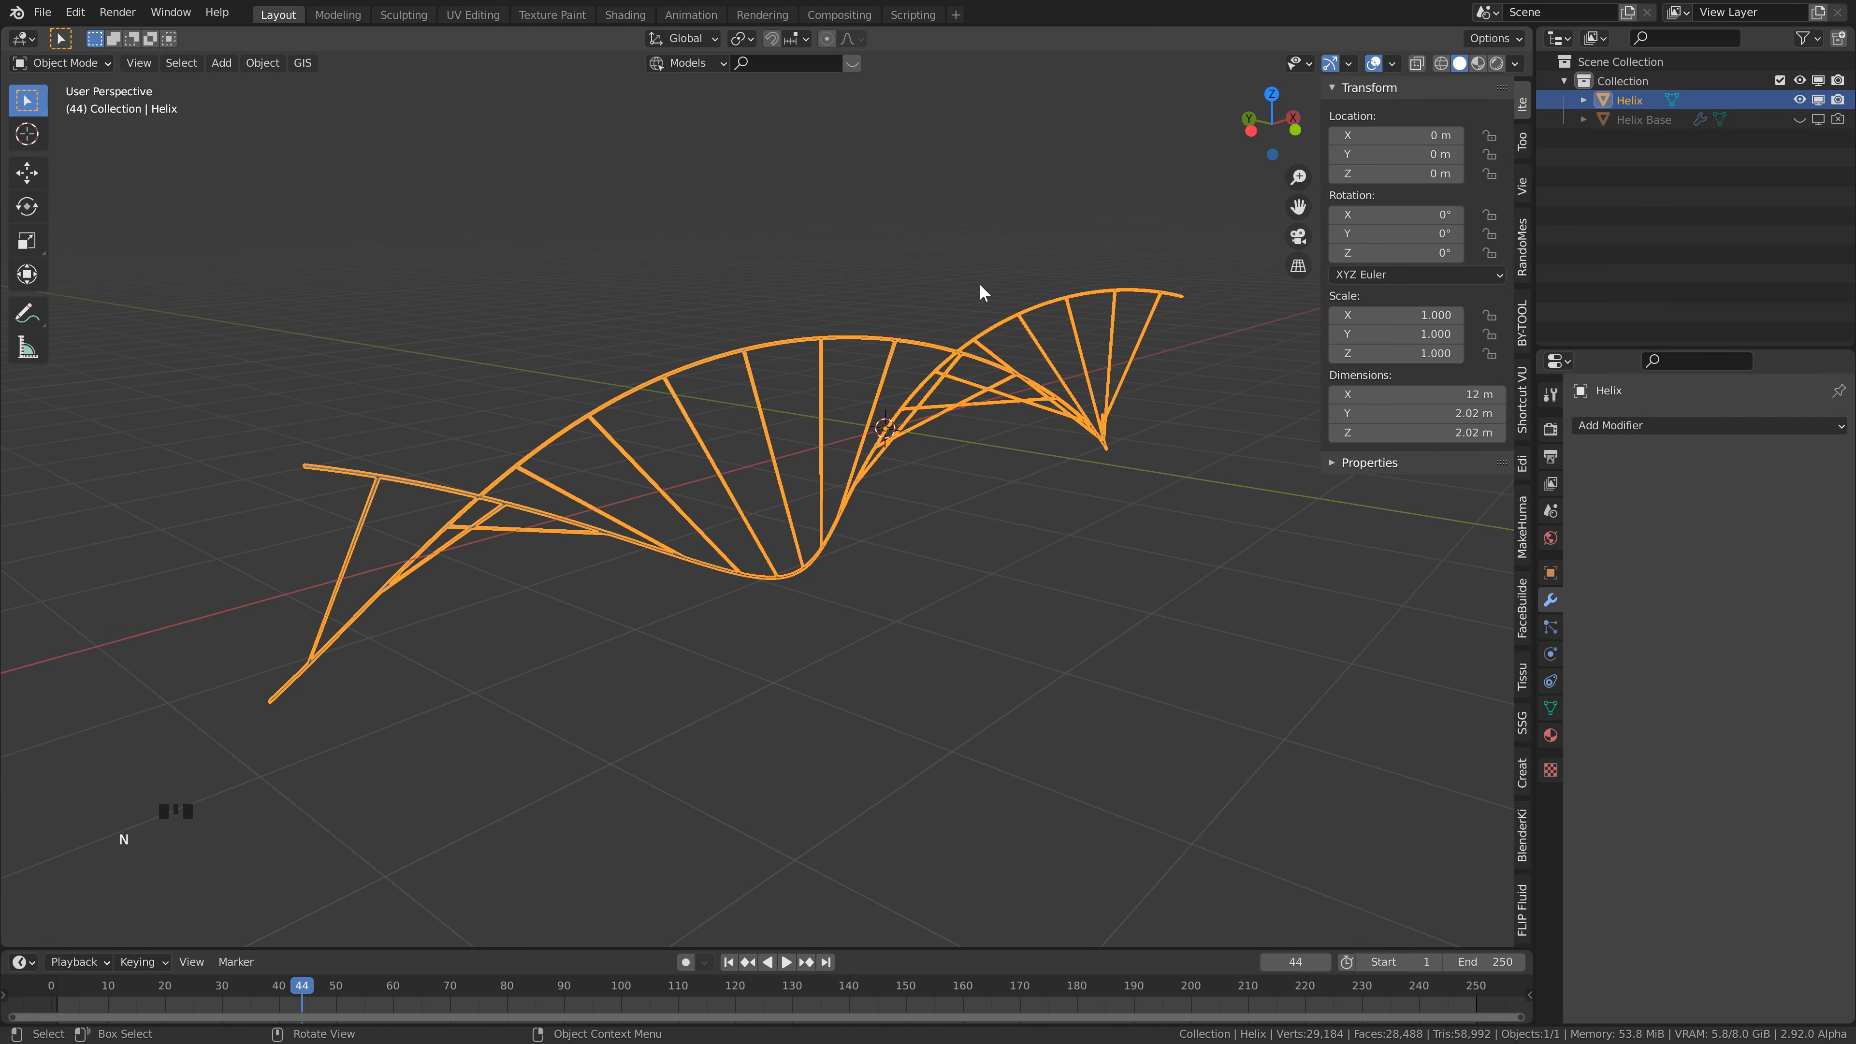
click(729, 963)
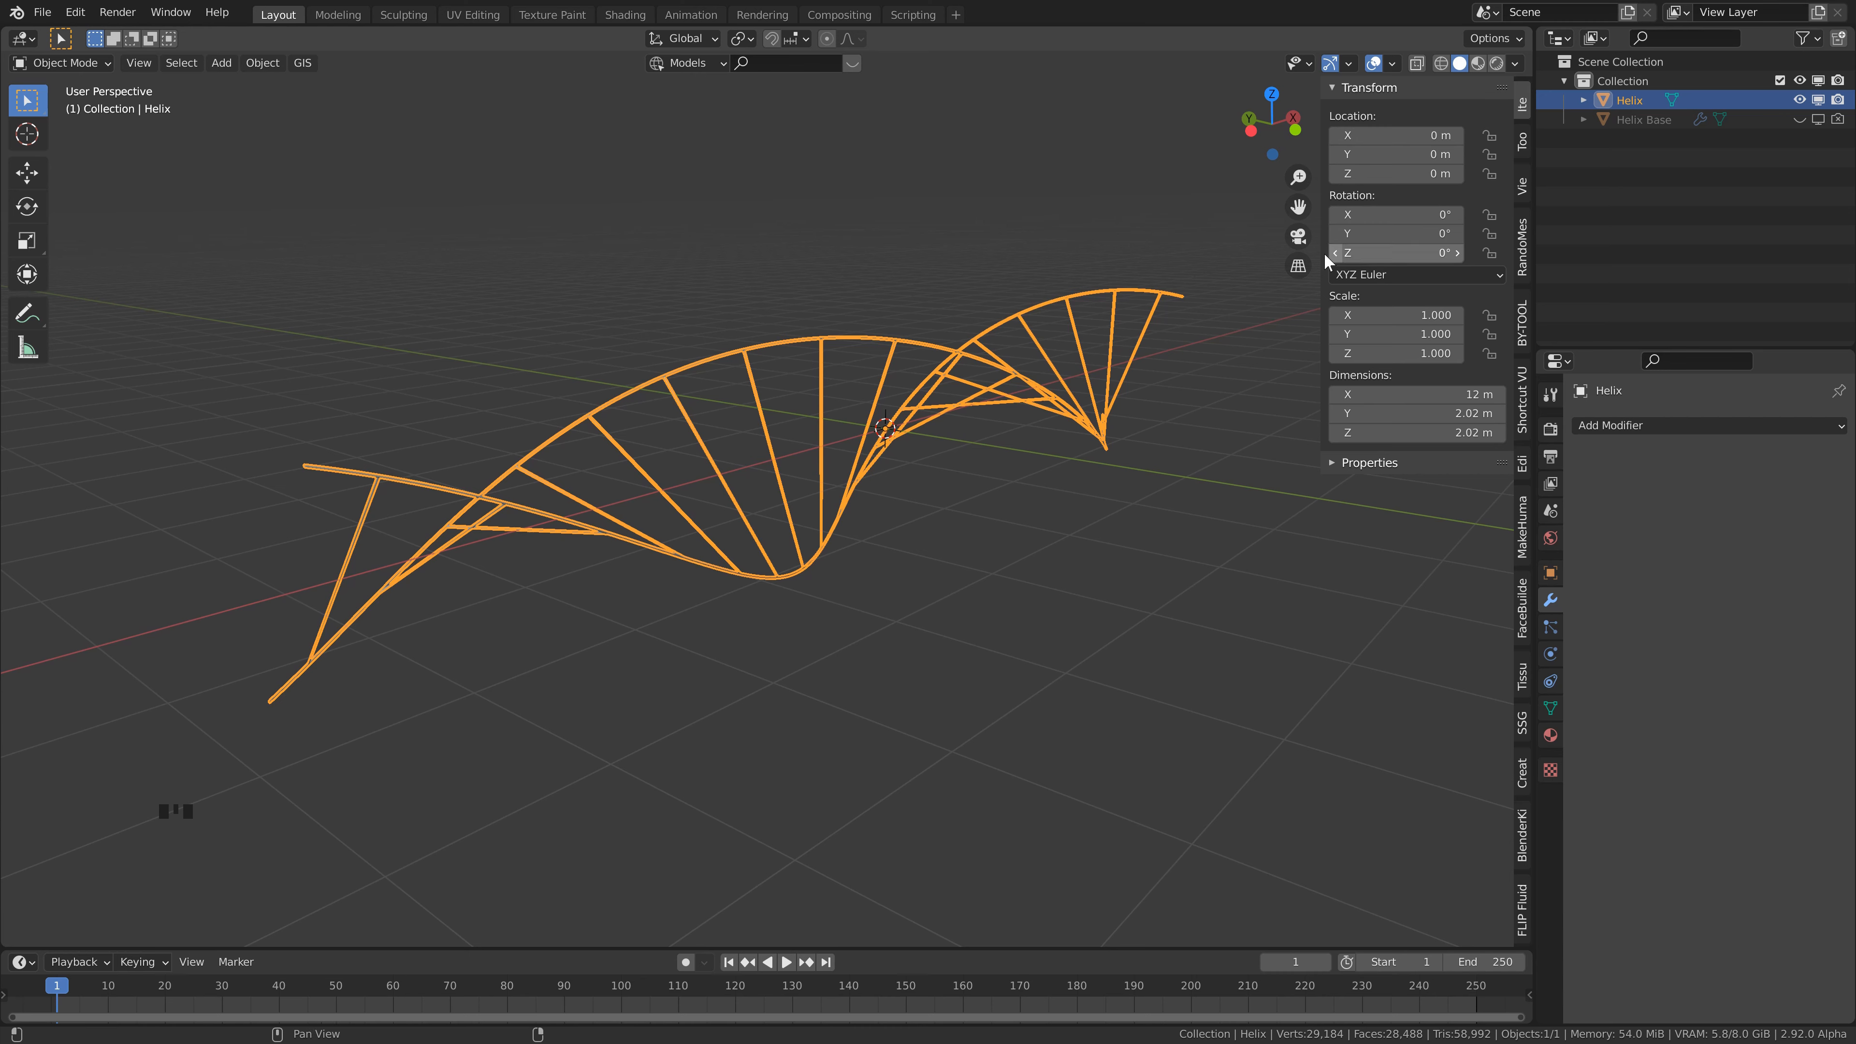
right_click(1387, 216)
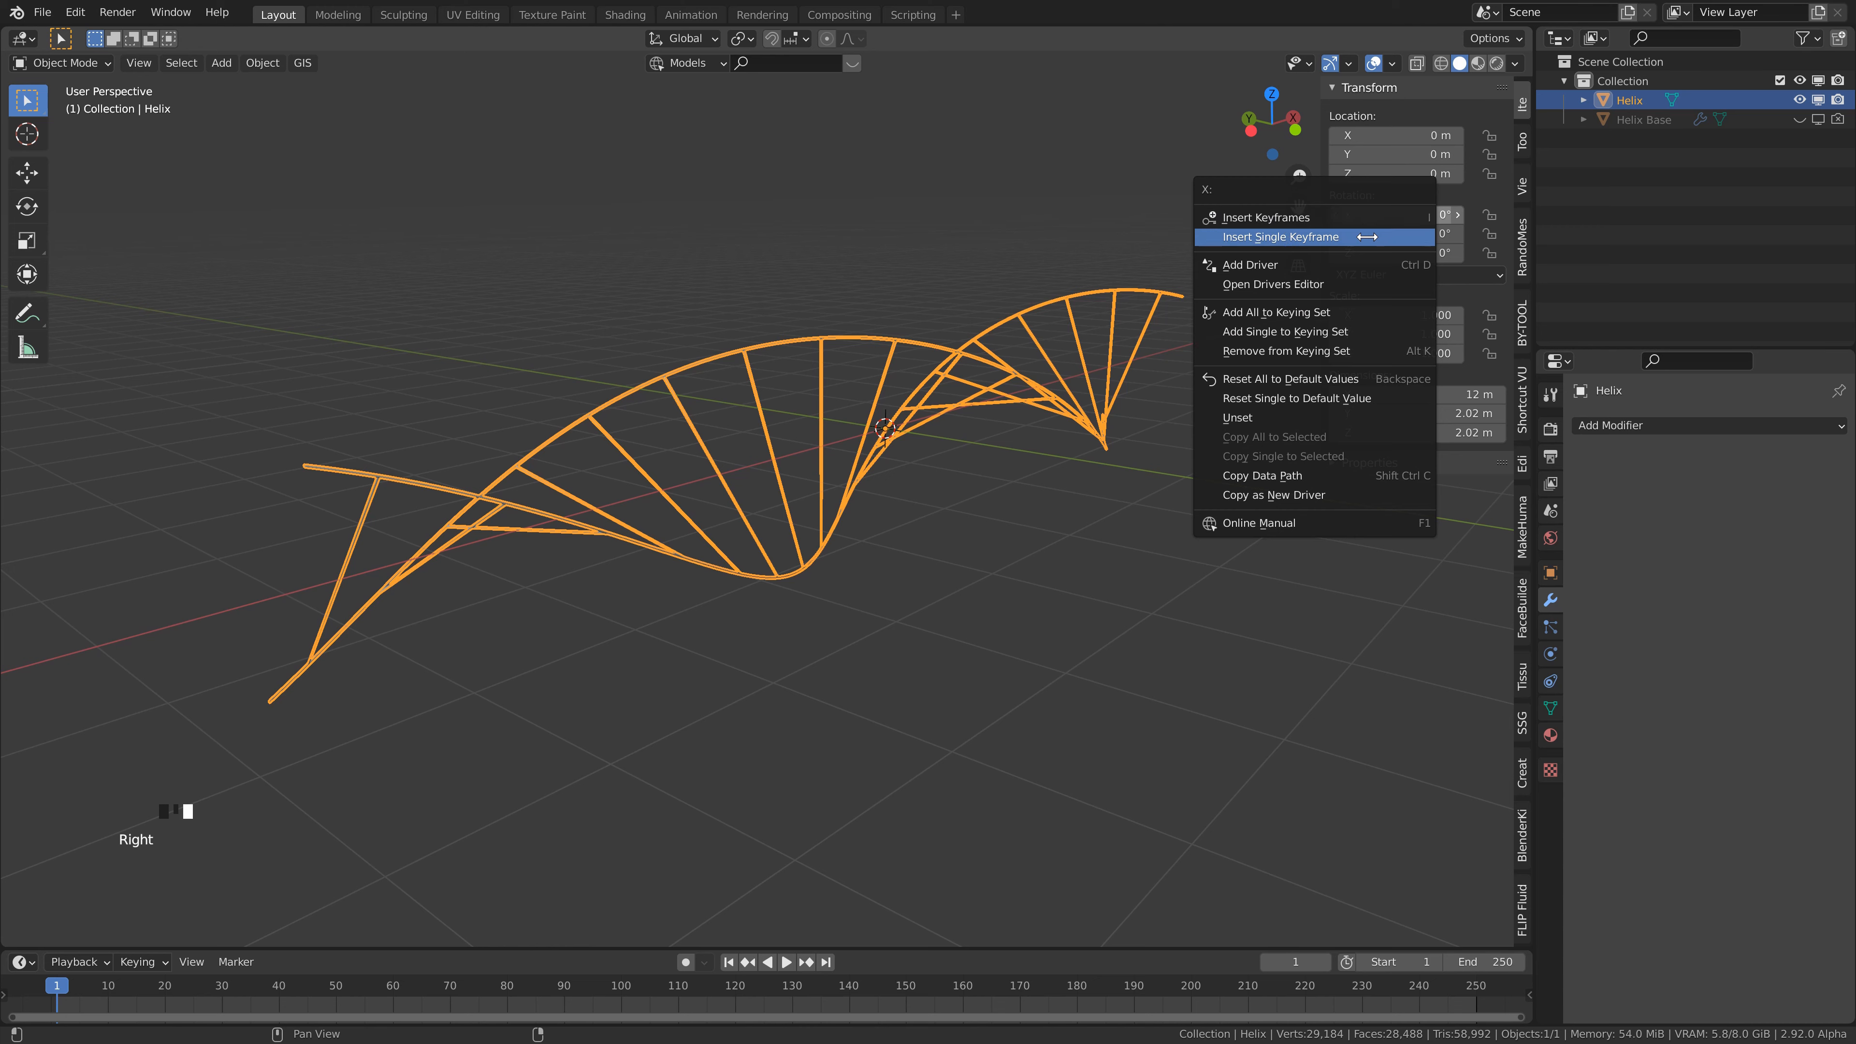
click(1381, 236)
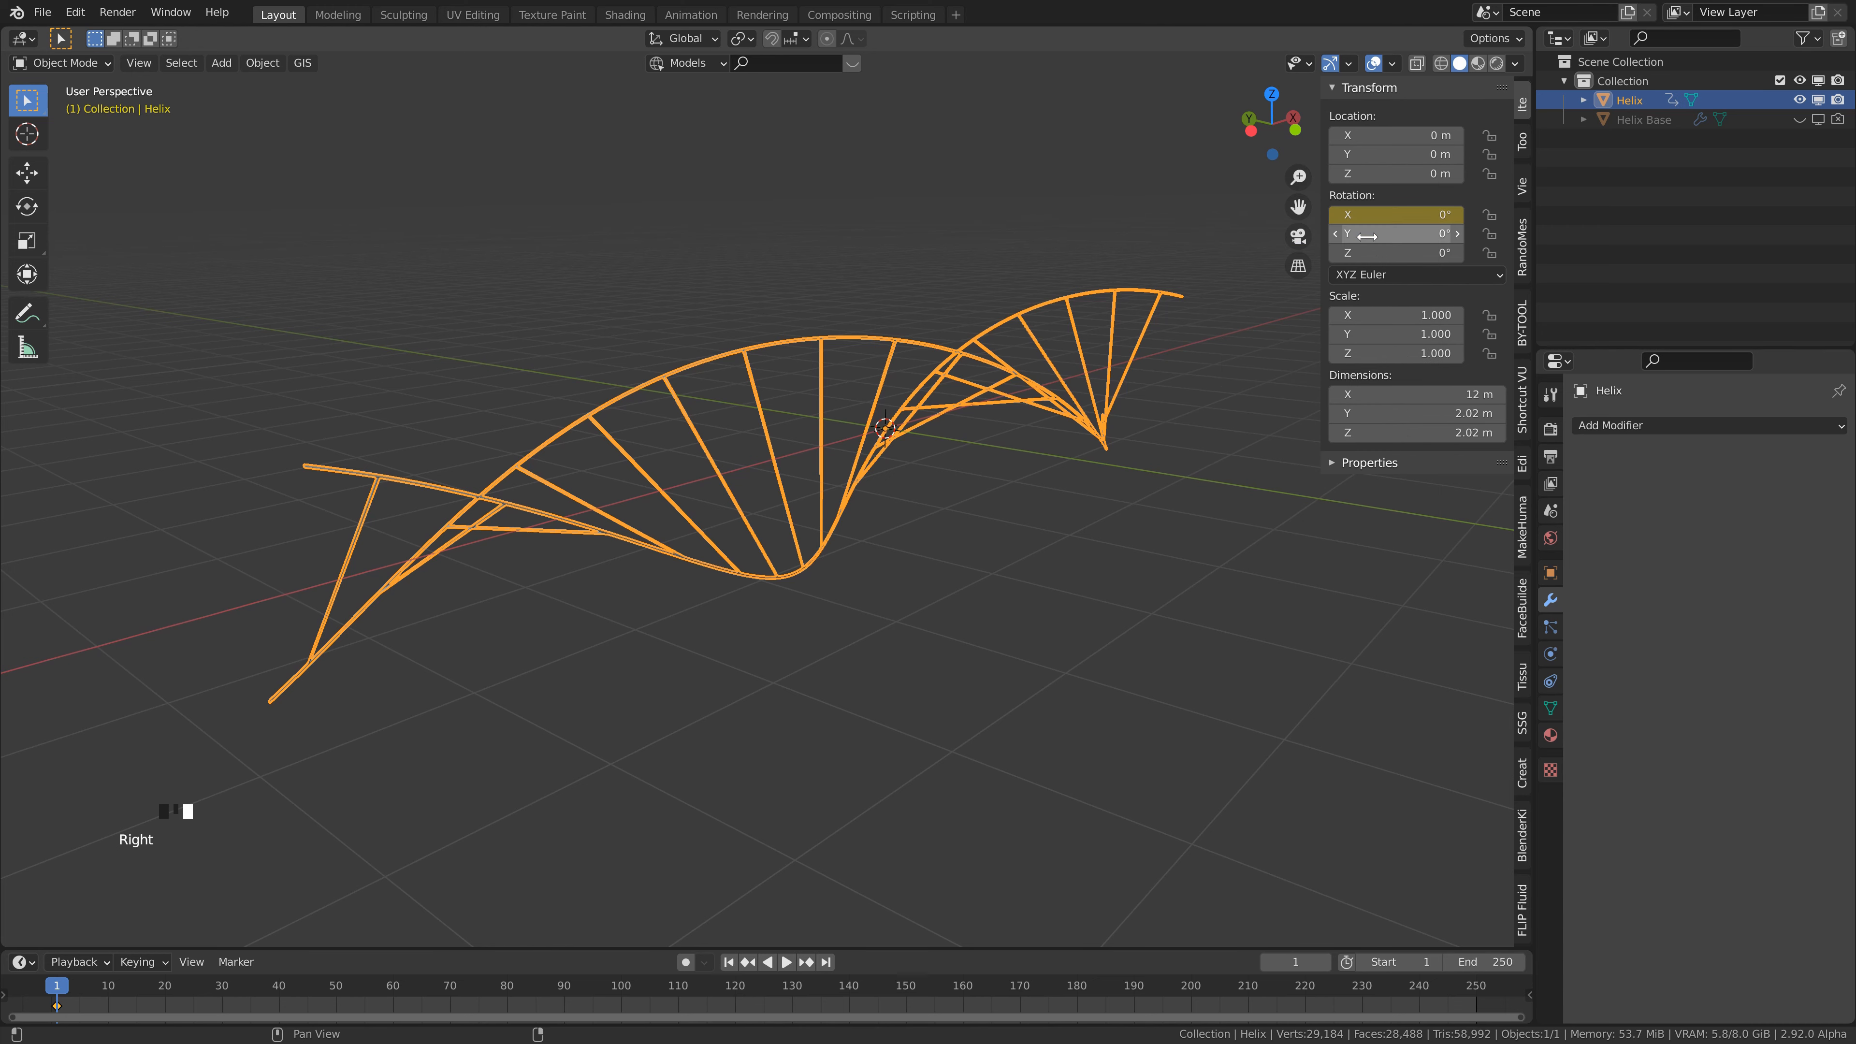
- On frame 250, set the helix's X rotation to 360° and keyframe it
click(826, 962)
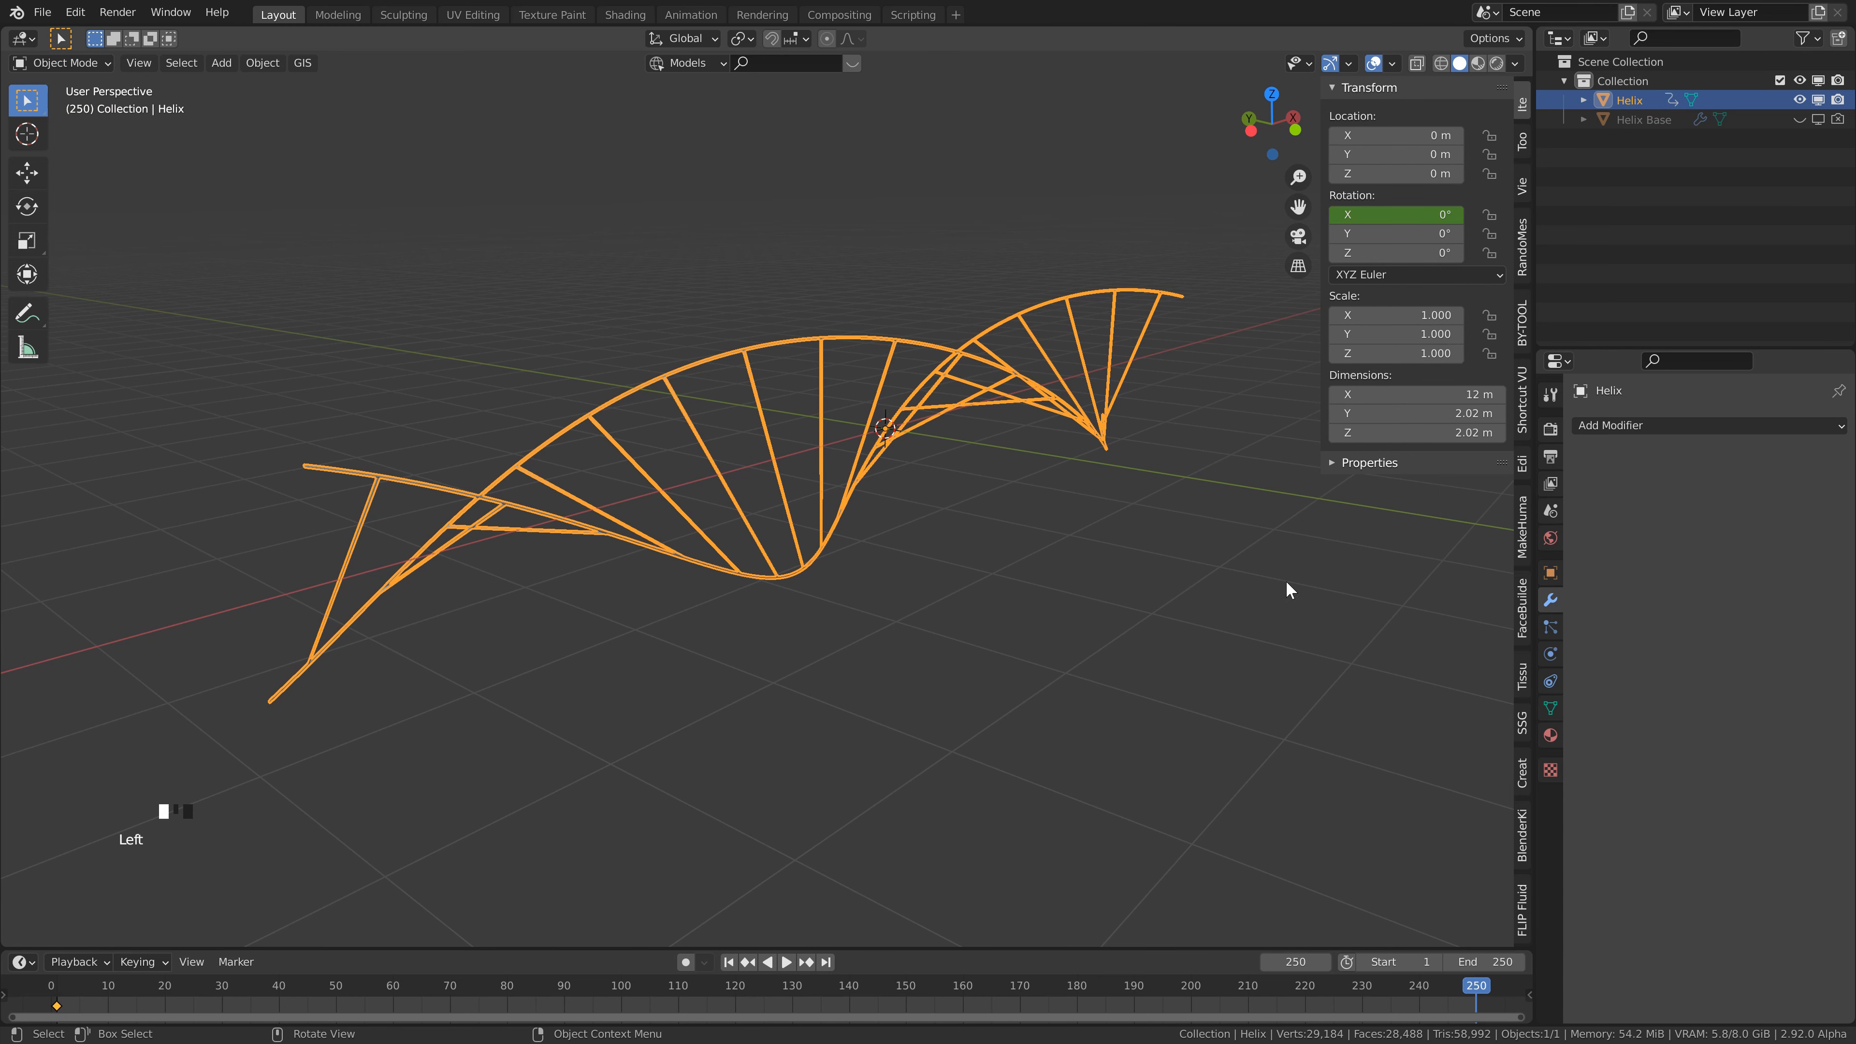
double_click(1435, 214)
text(3)
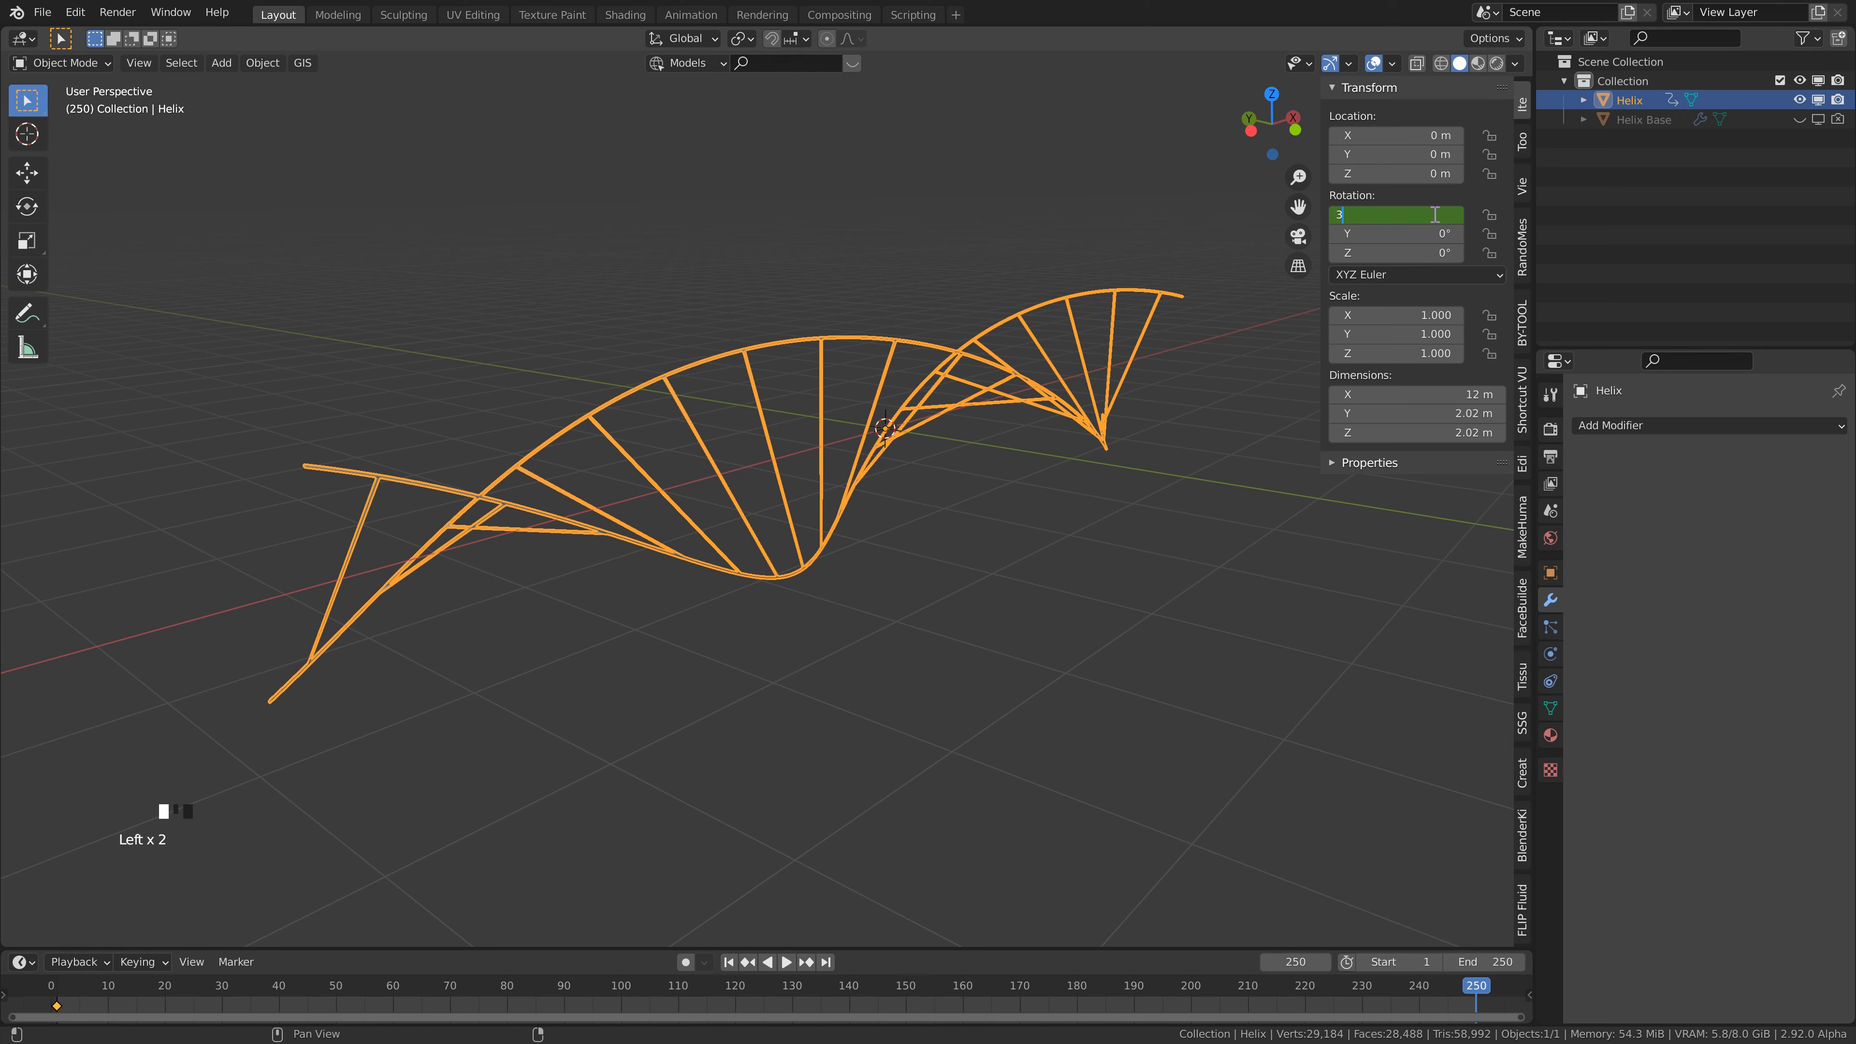
text(60)
key(Return)
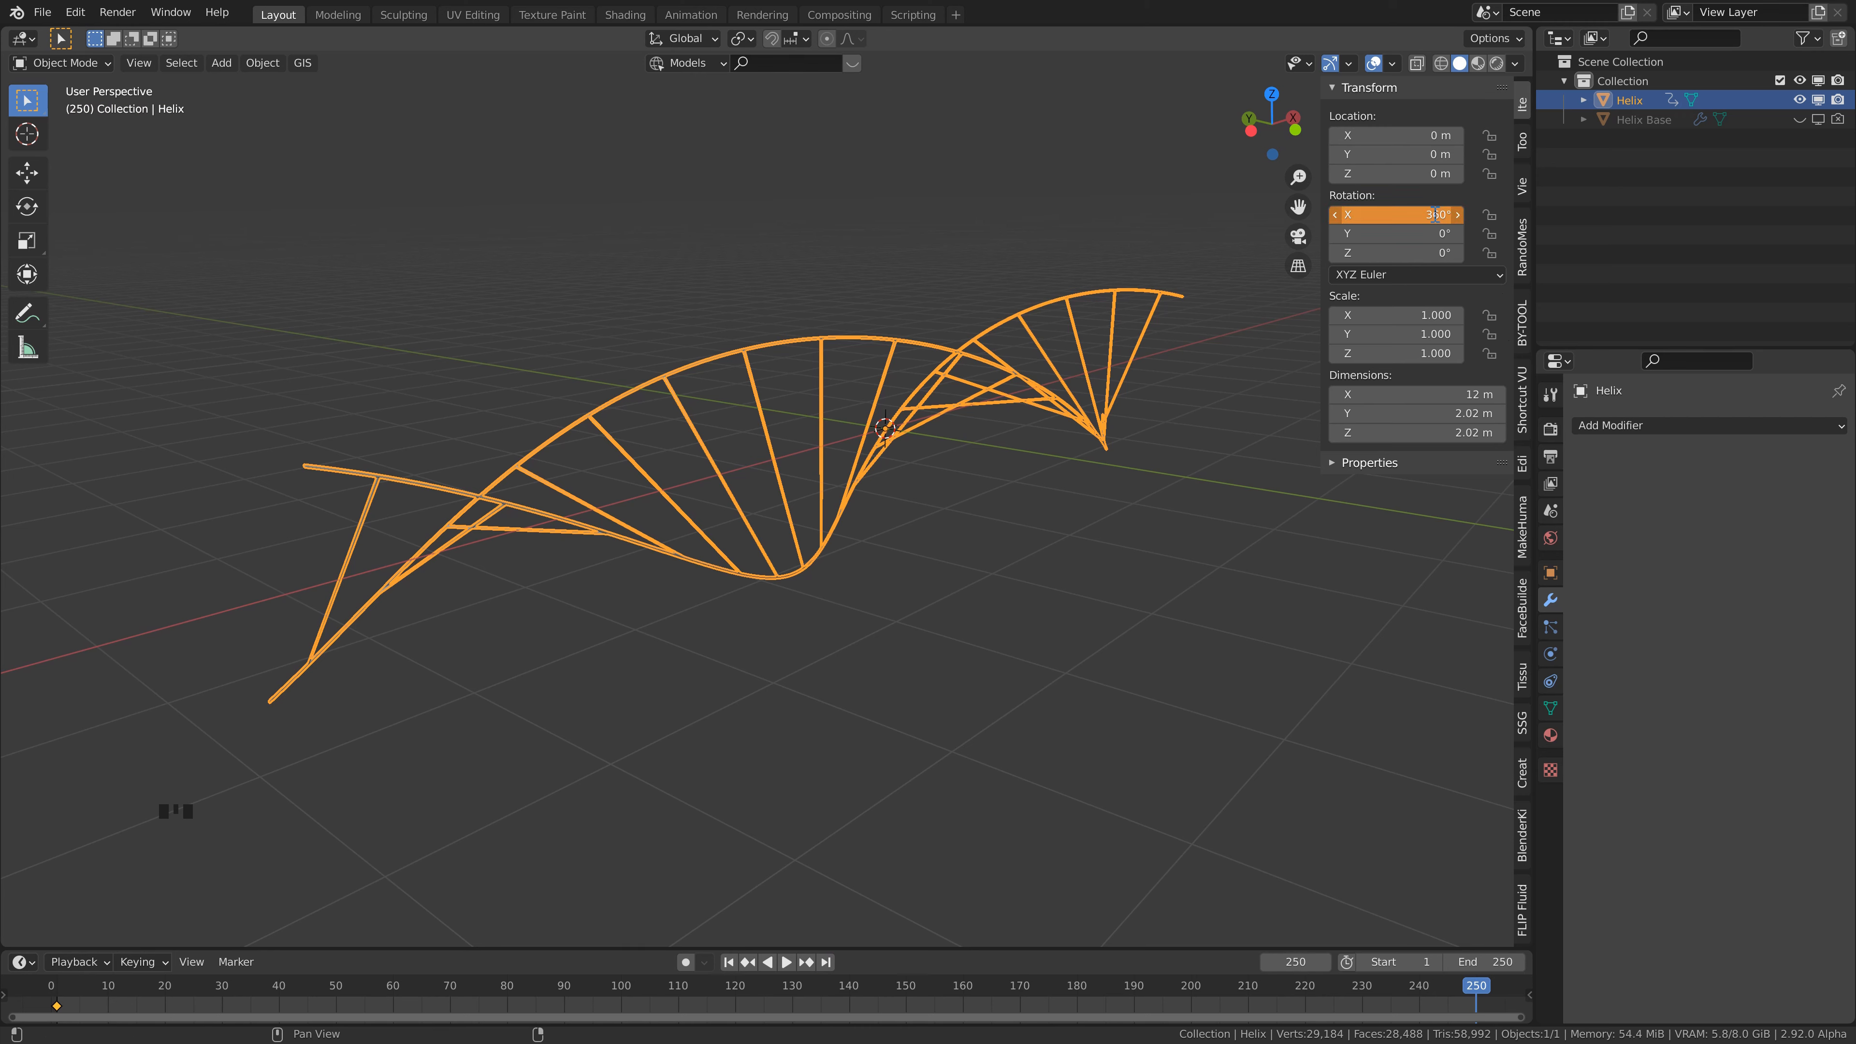
right_click(1429, 214)
click(1417, 214)
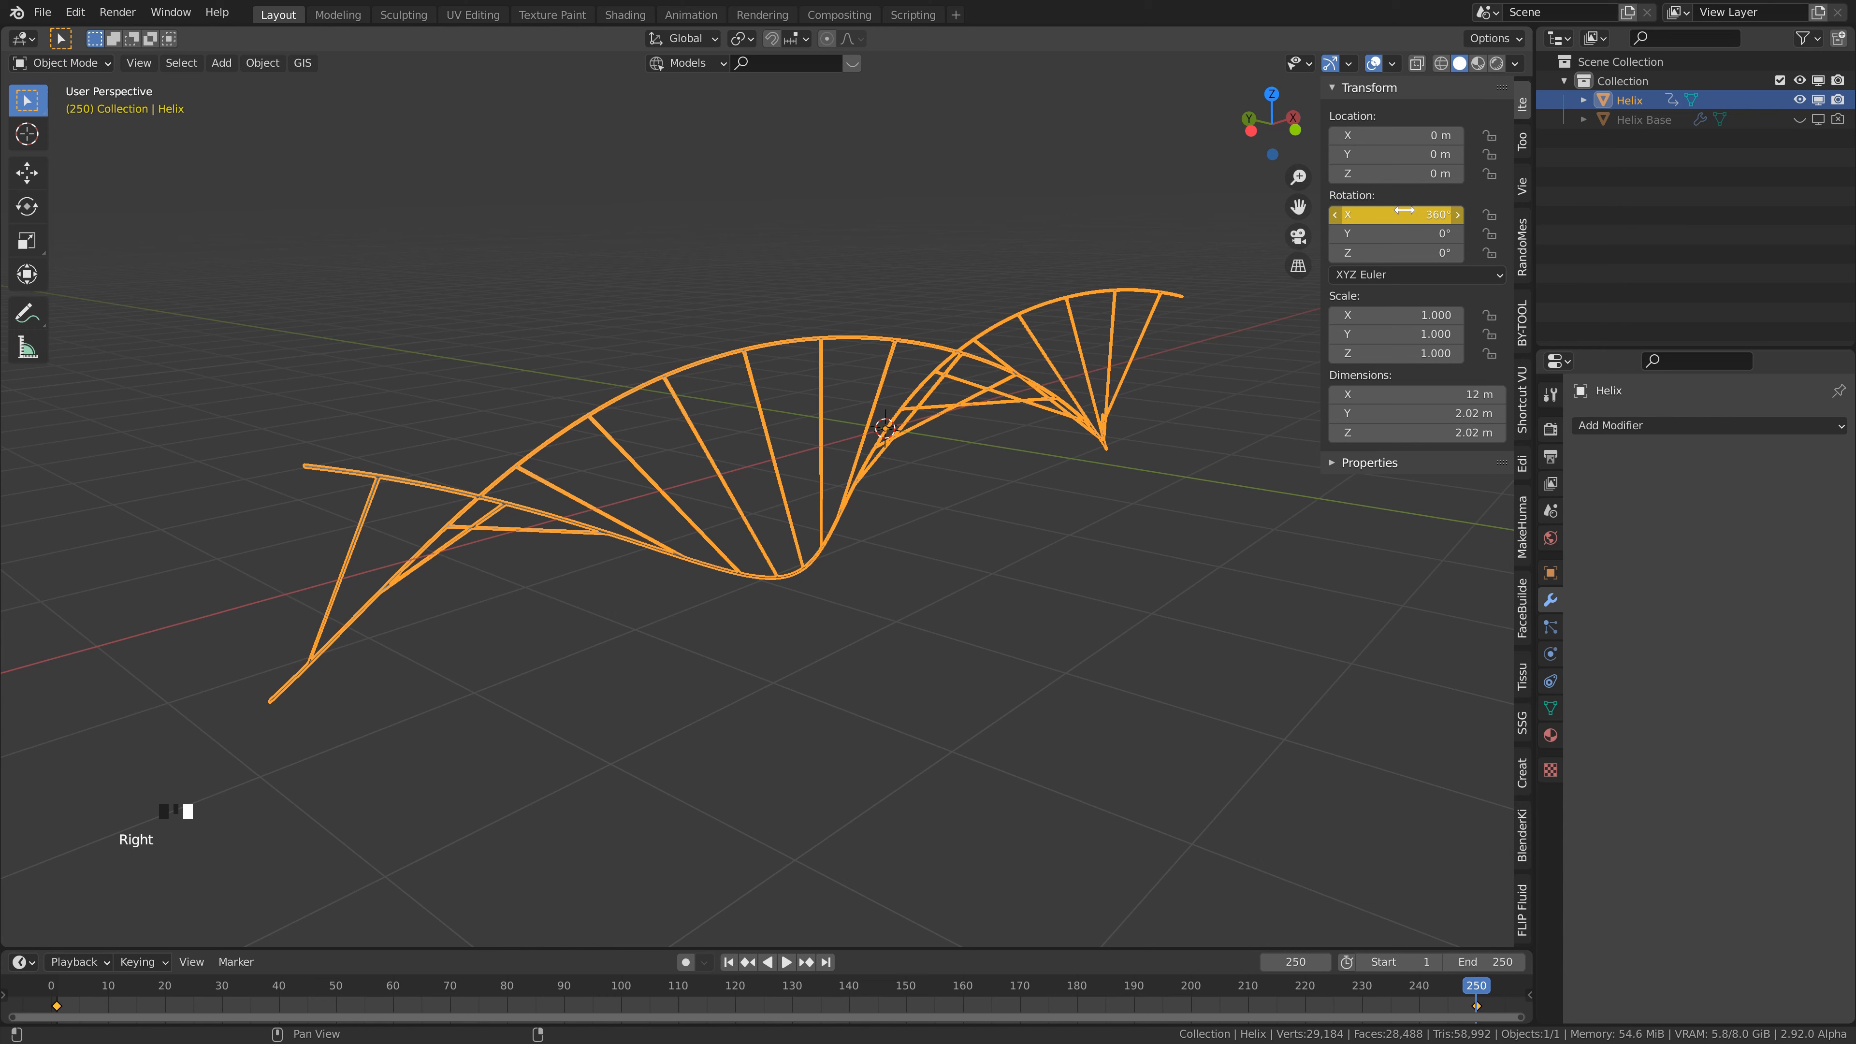
- Play back the helix's rotation animation and return to frame 1
key(space)
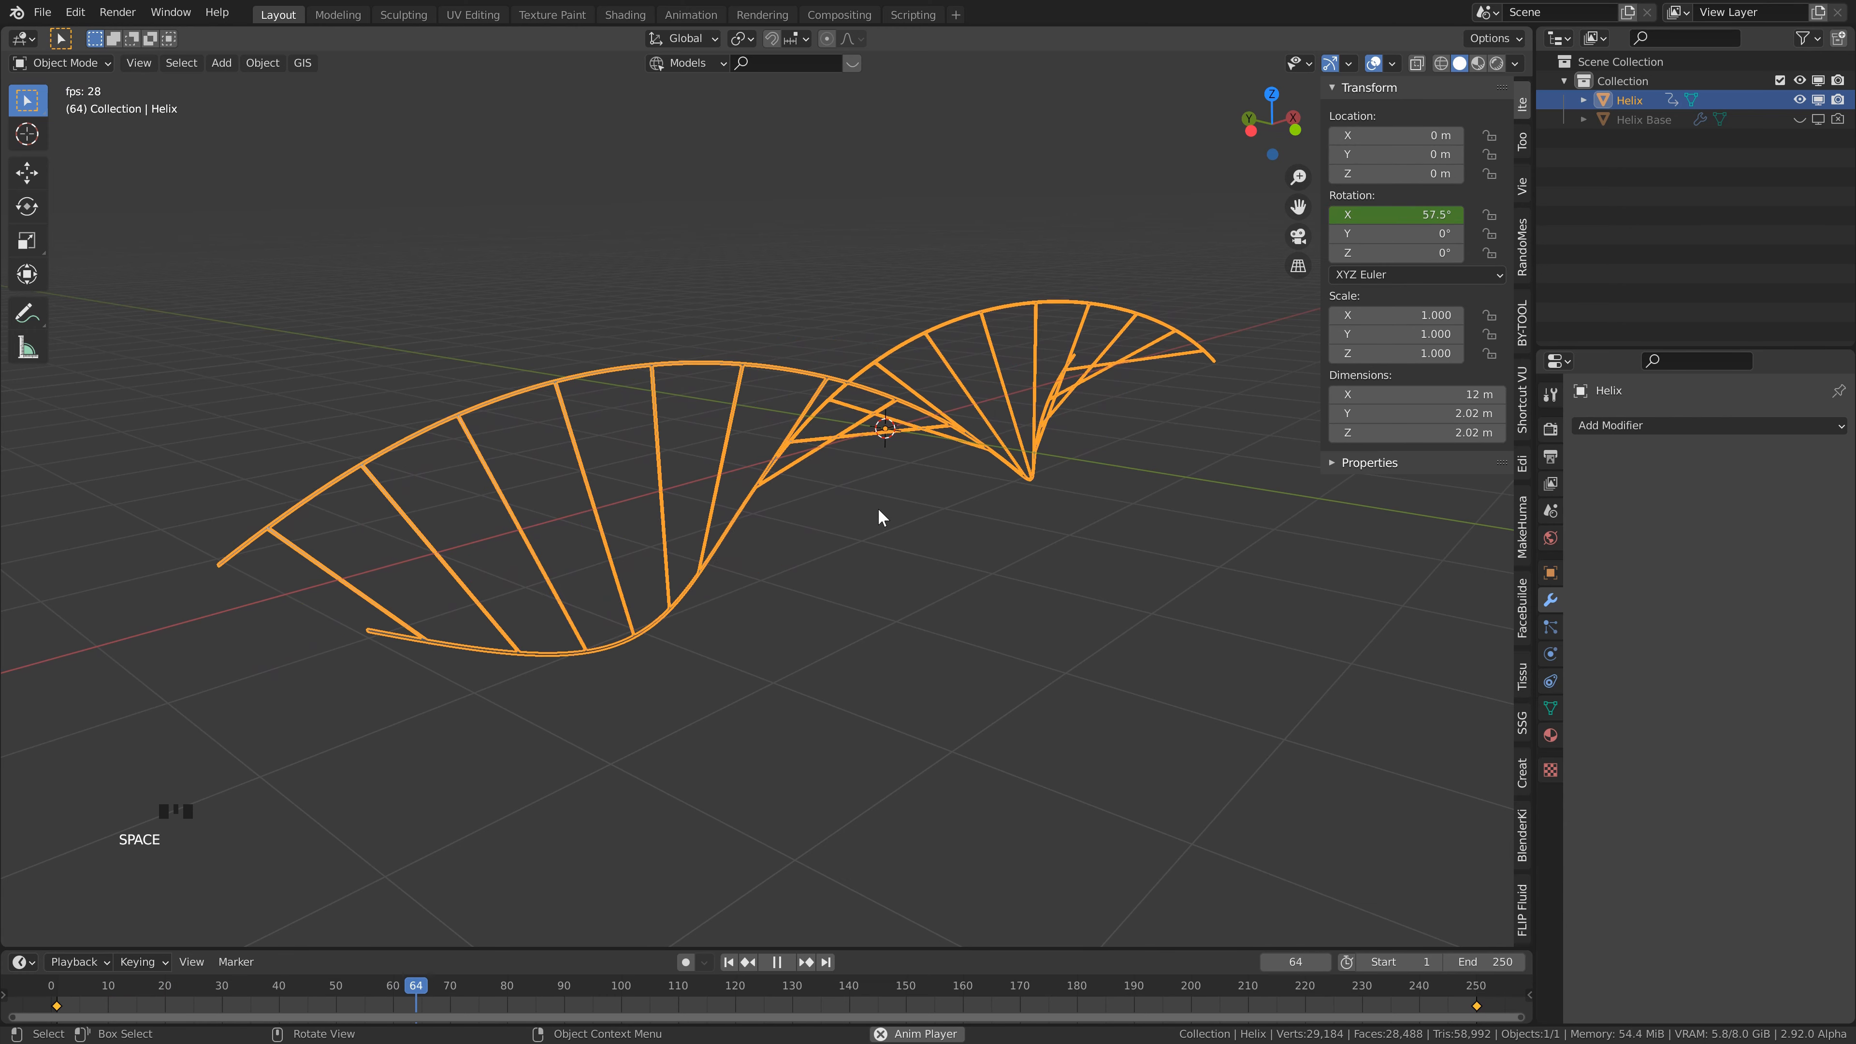
key(space)
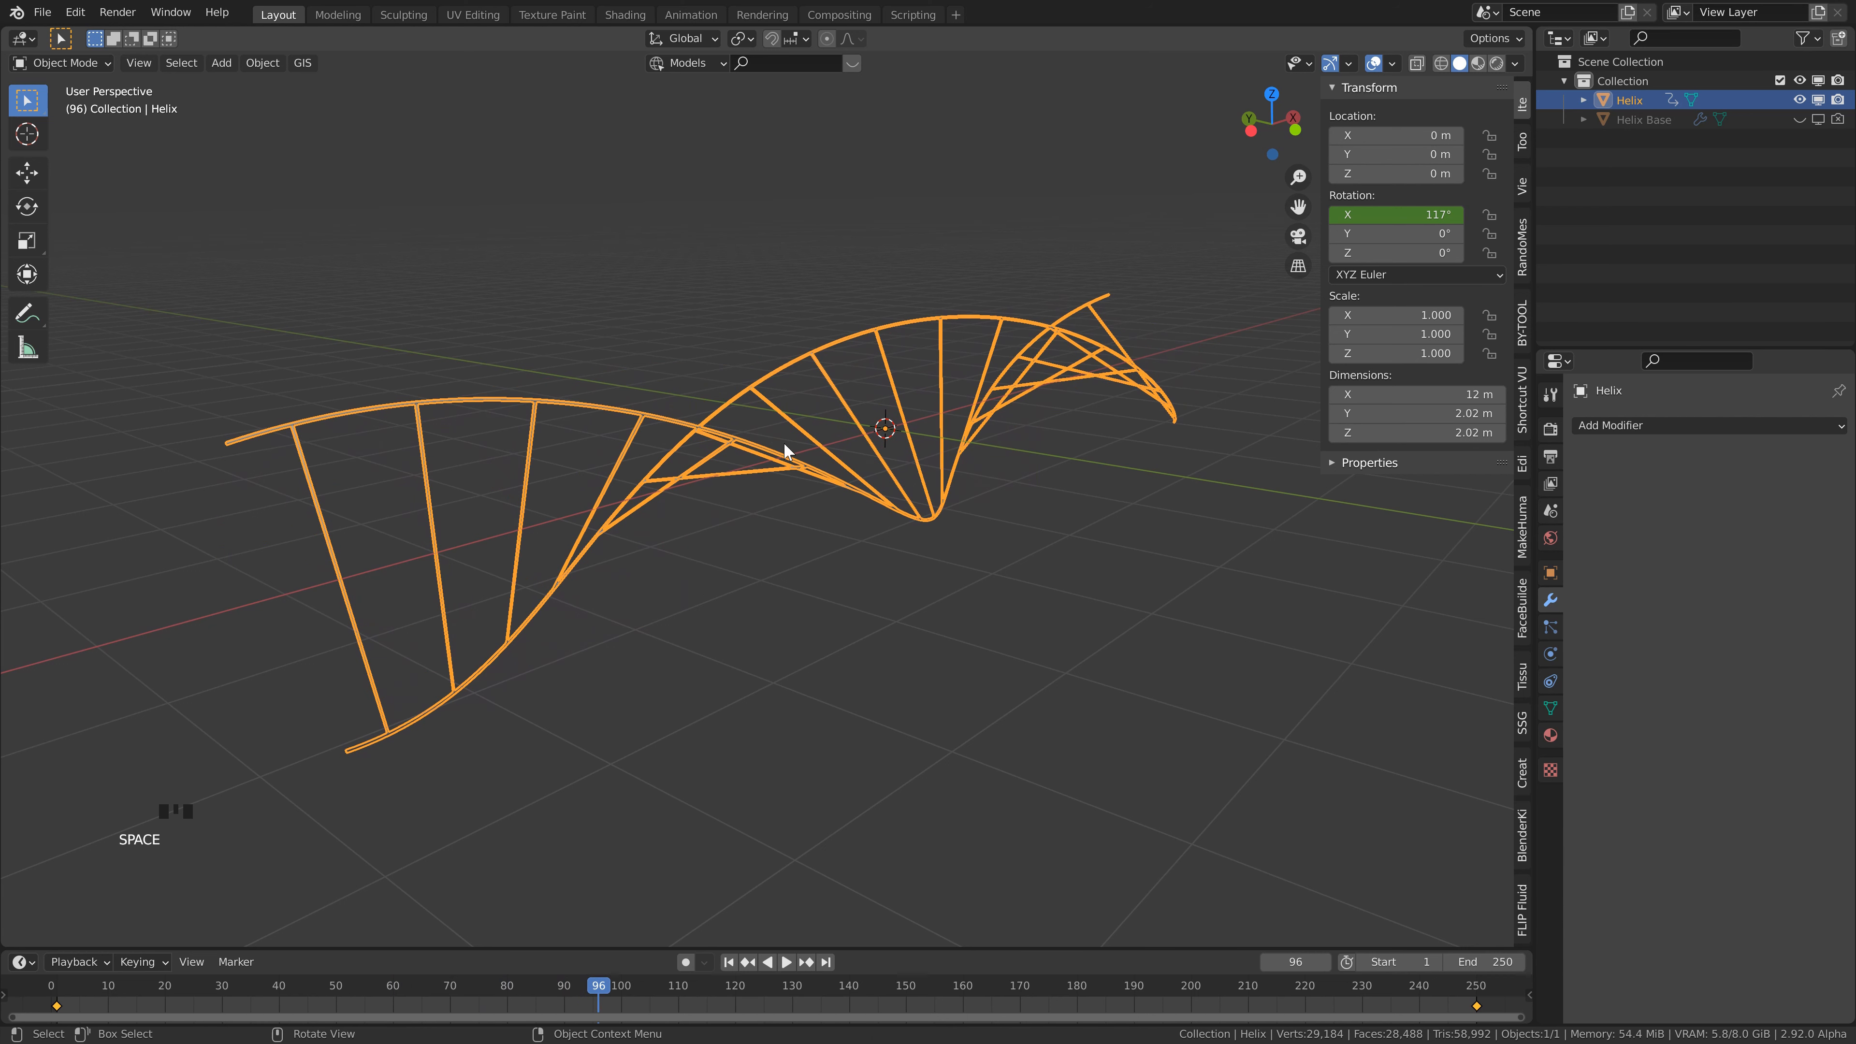
click(727, 962)
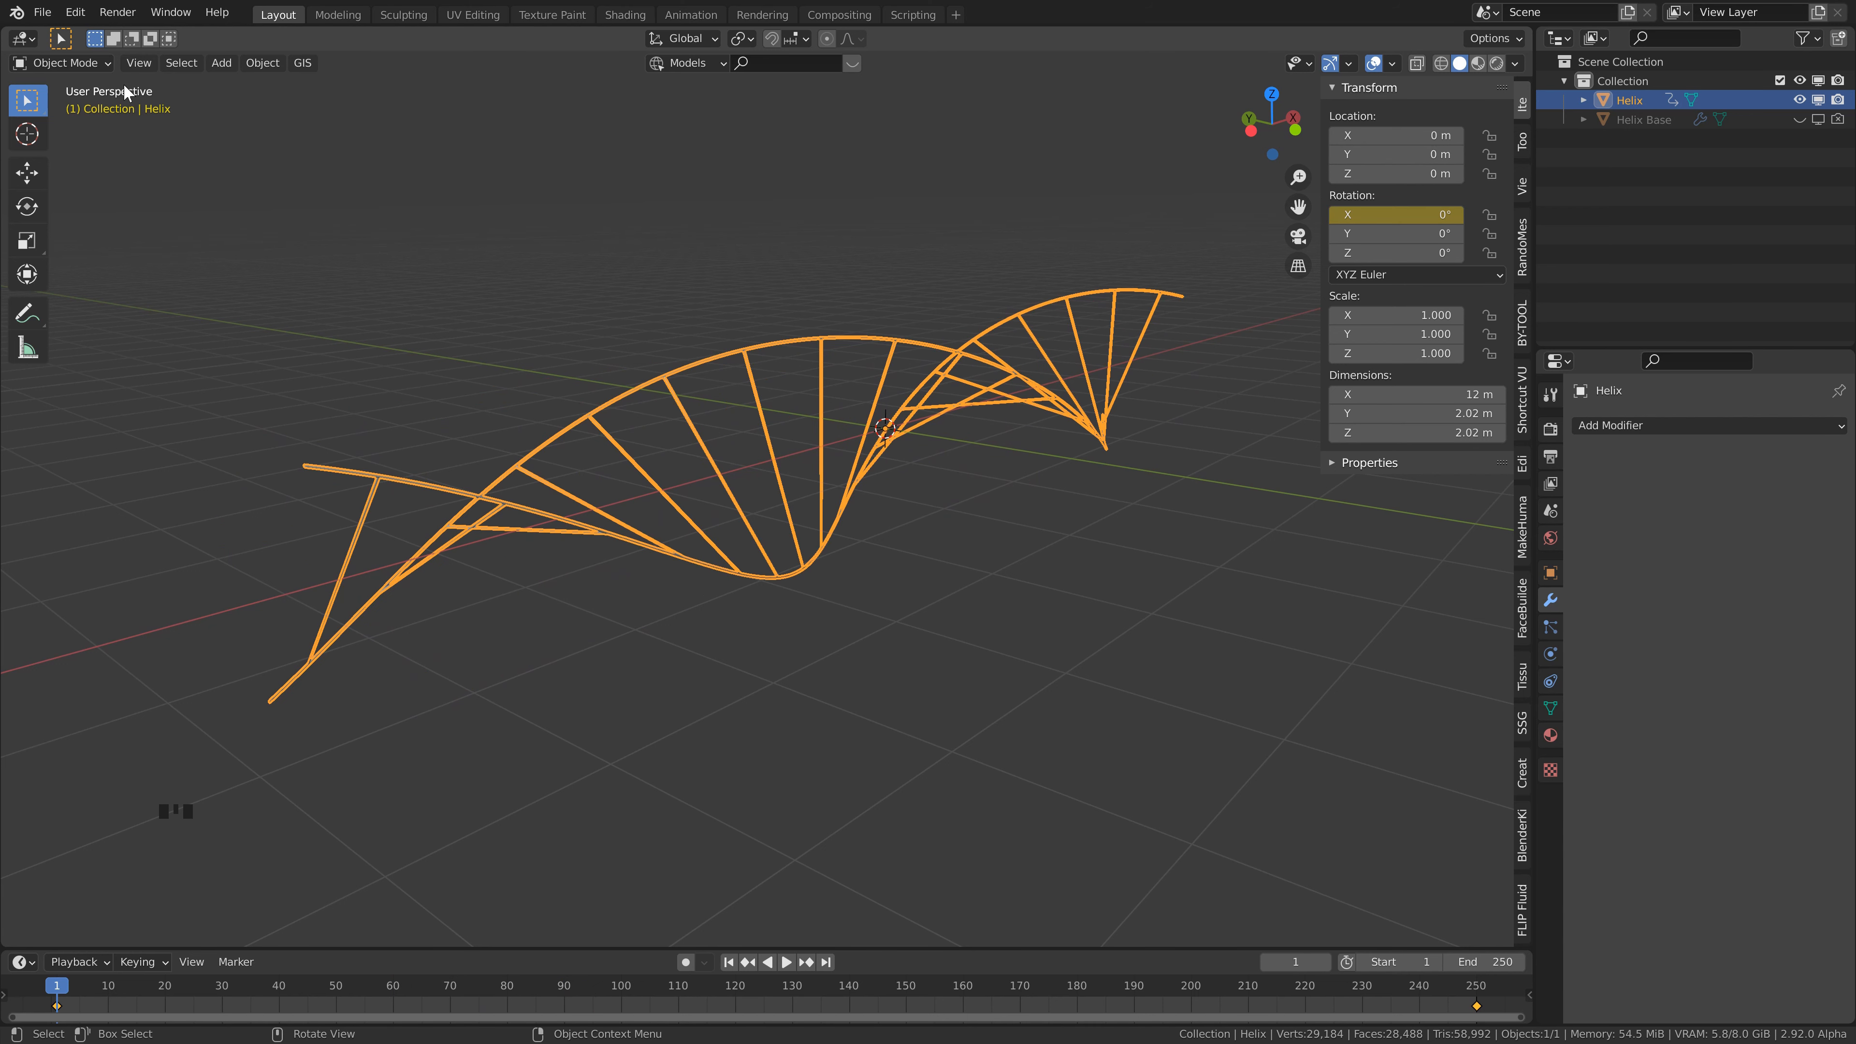
- Change the 3D viewport to the Graph Editor and normalize the display of the helix's rotation curve
click(27, 43)
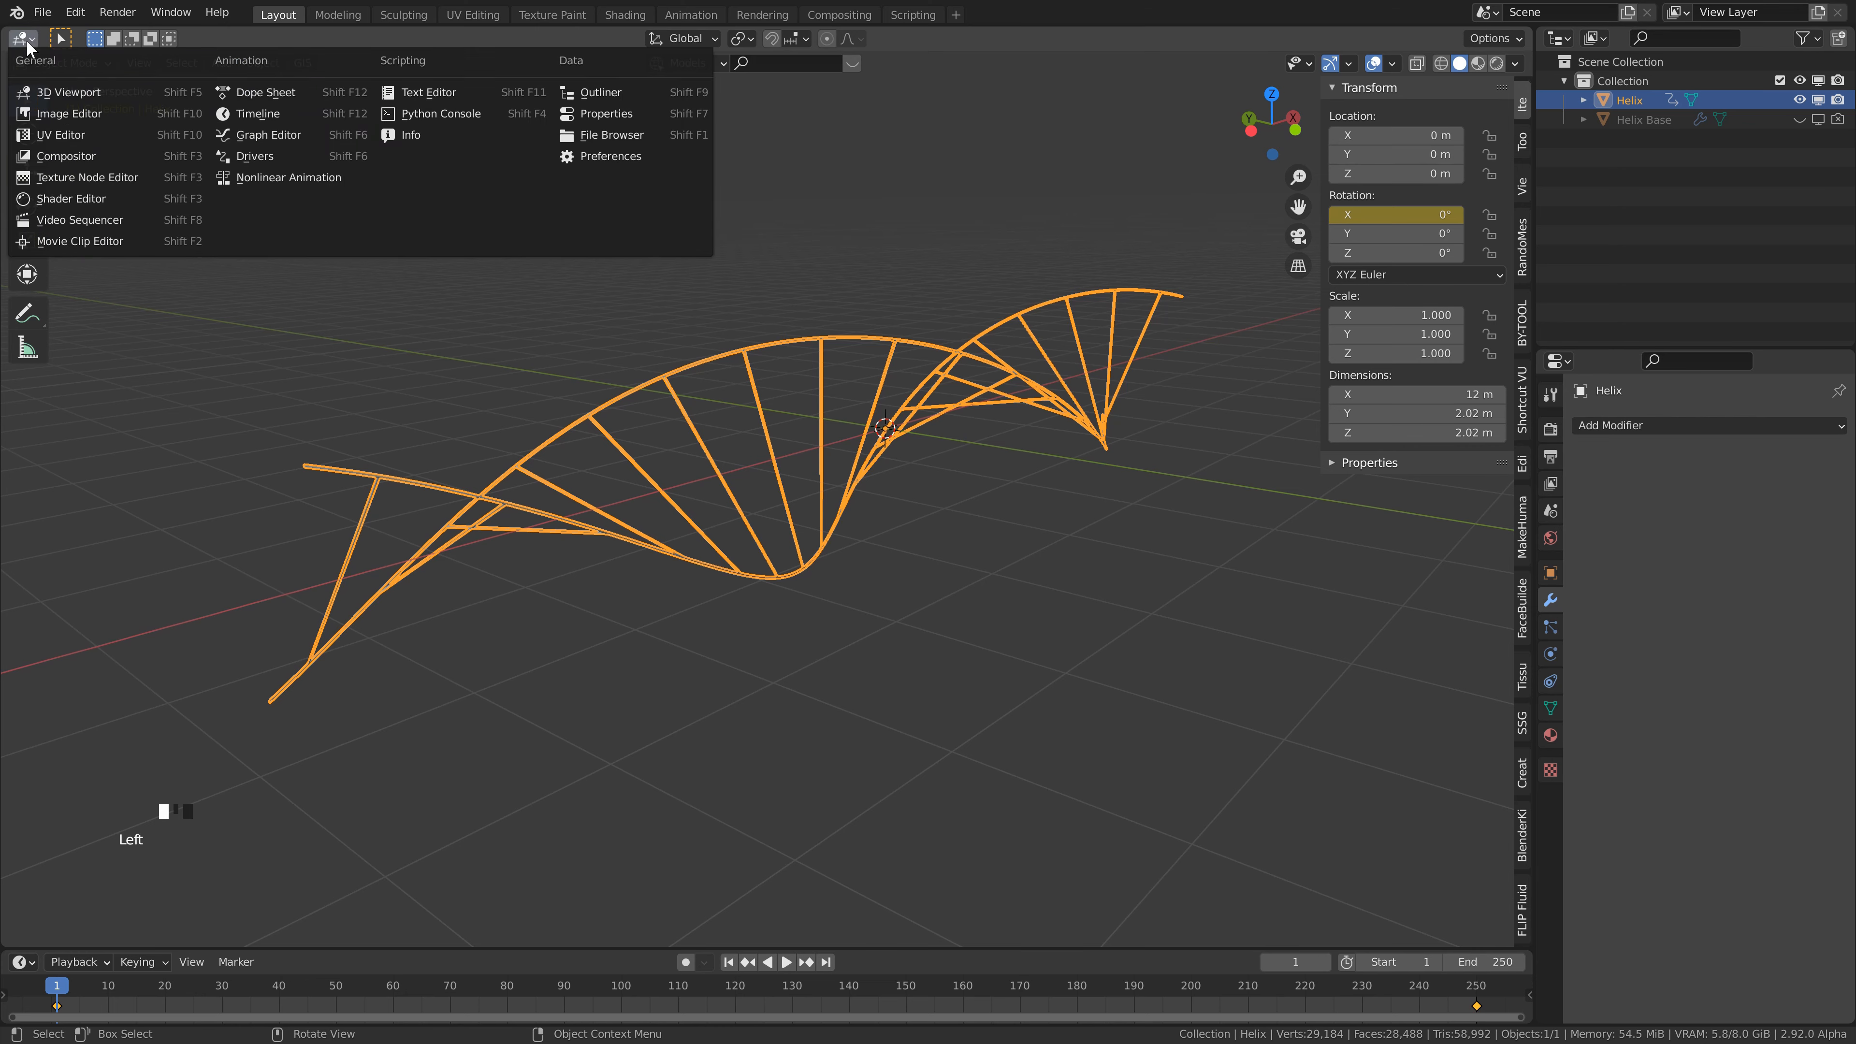
click(242, 134)
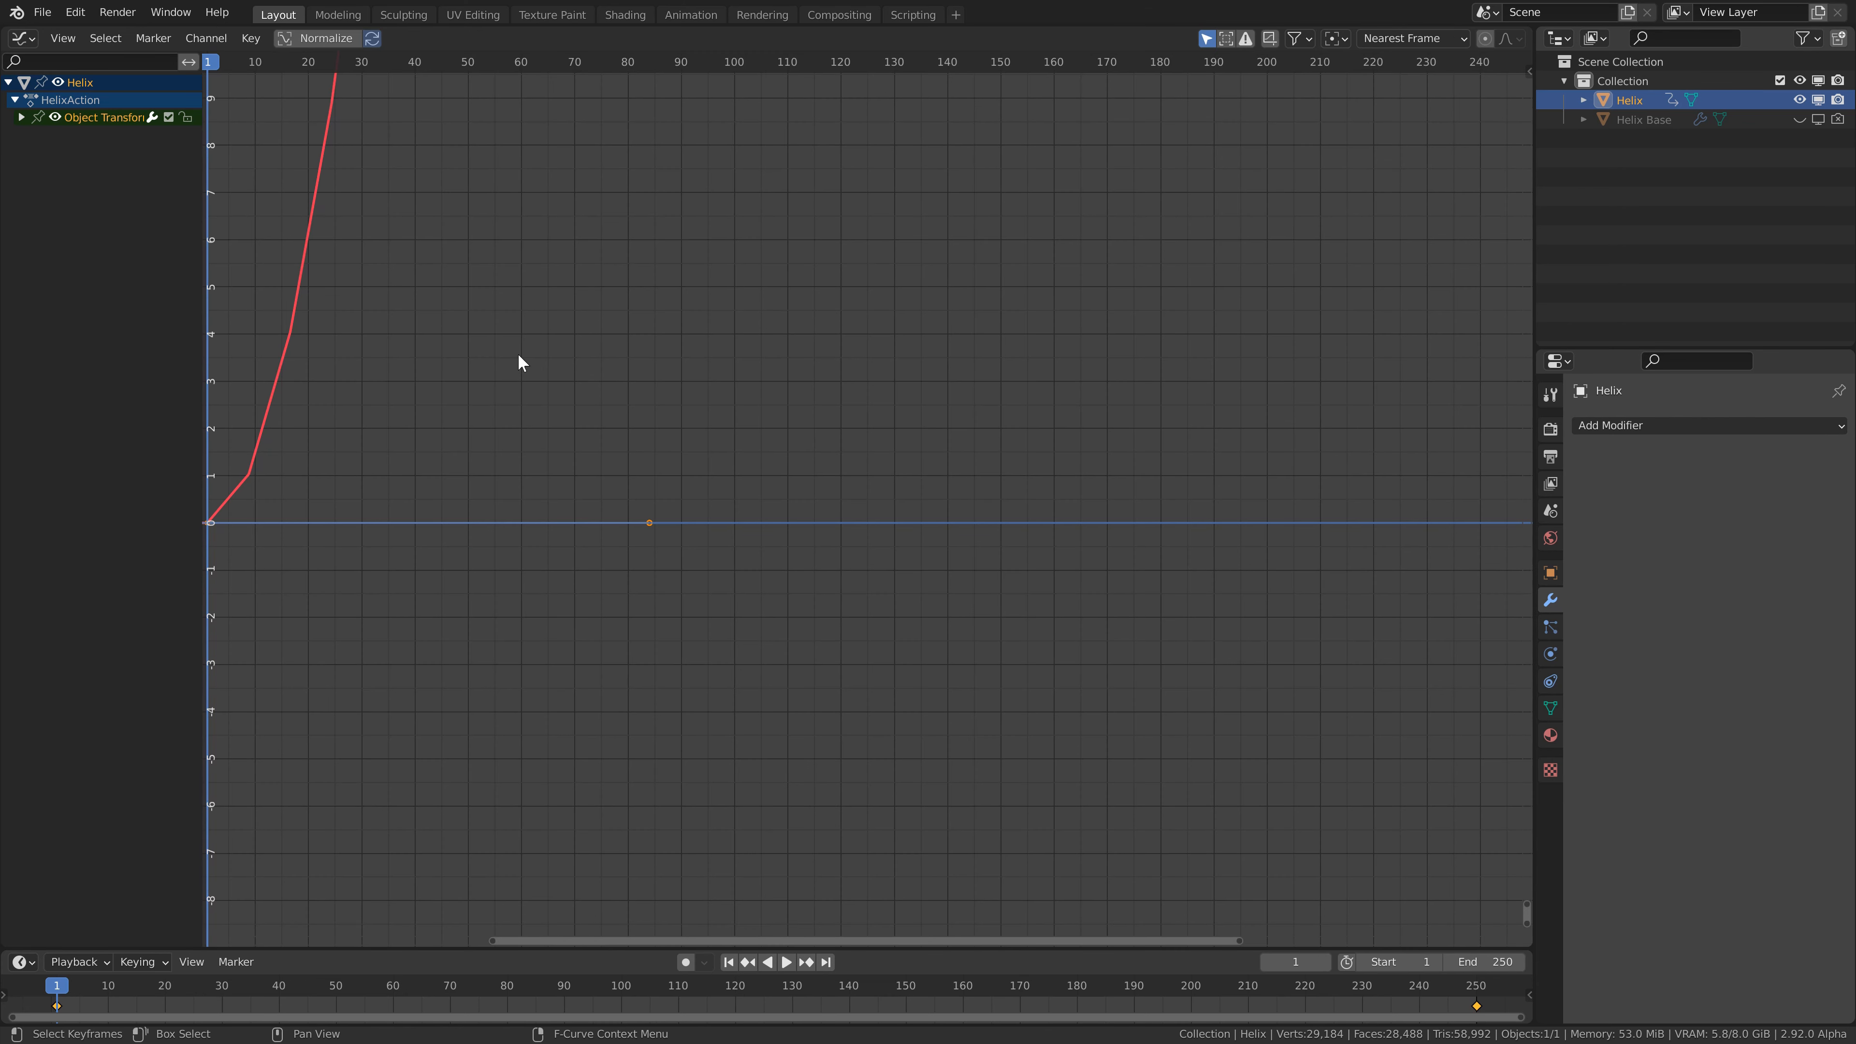
scroll(519, 358, down, 3)
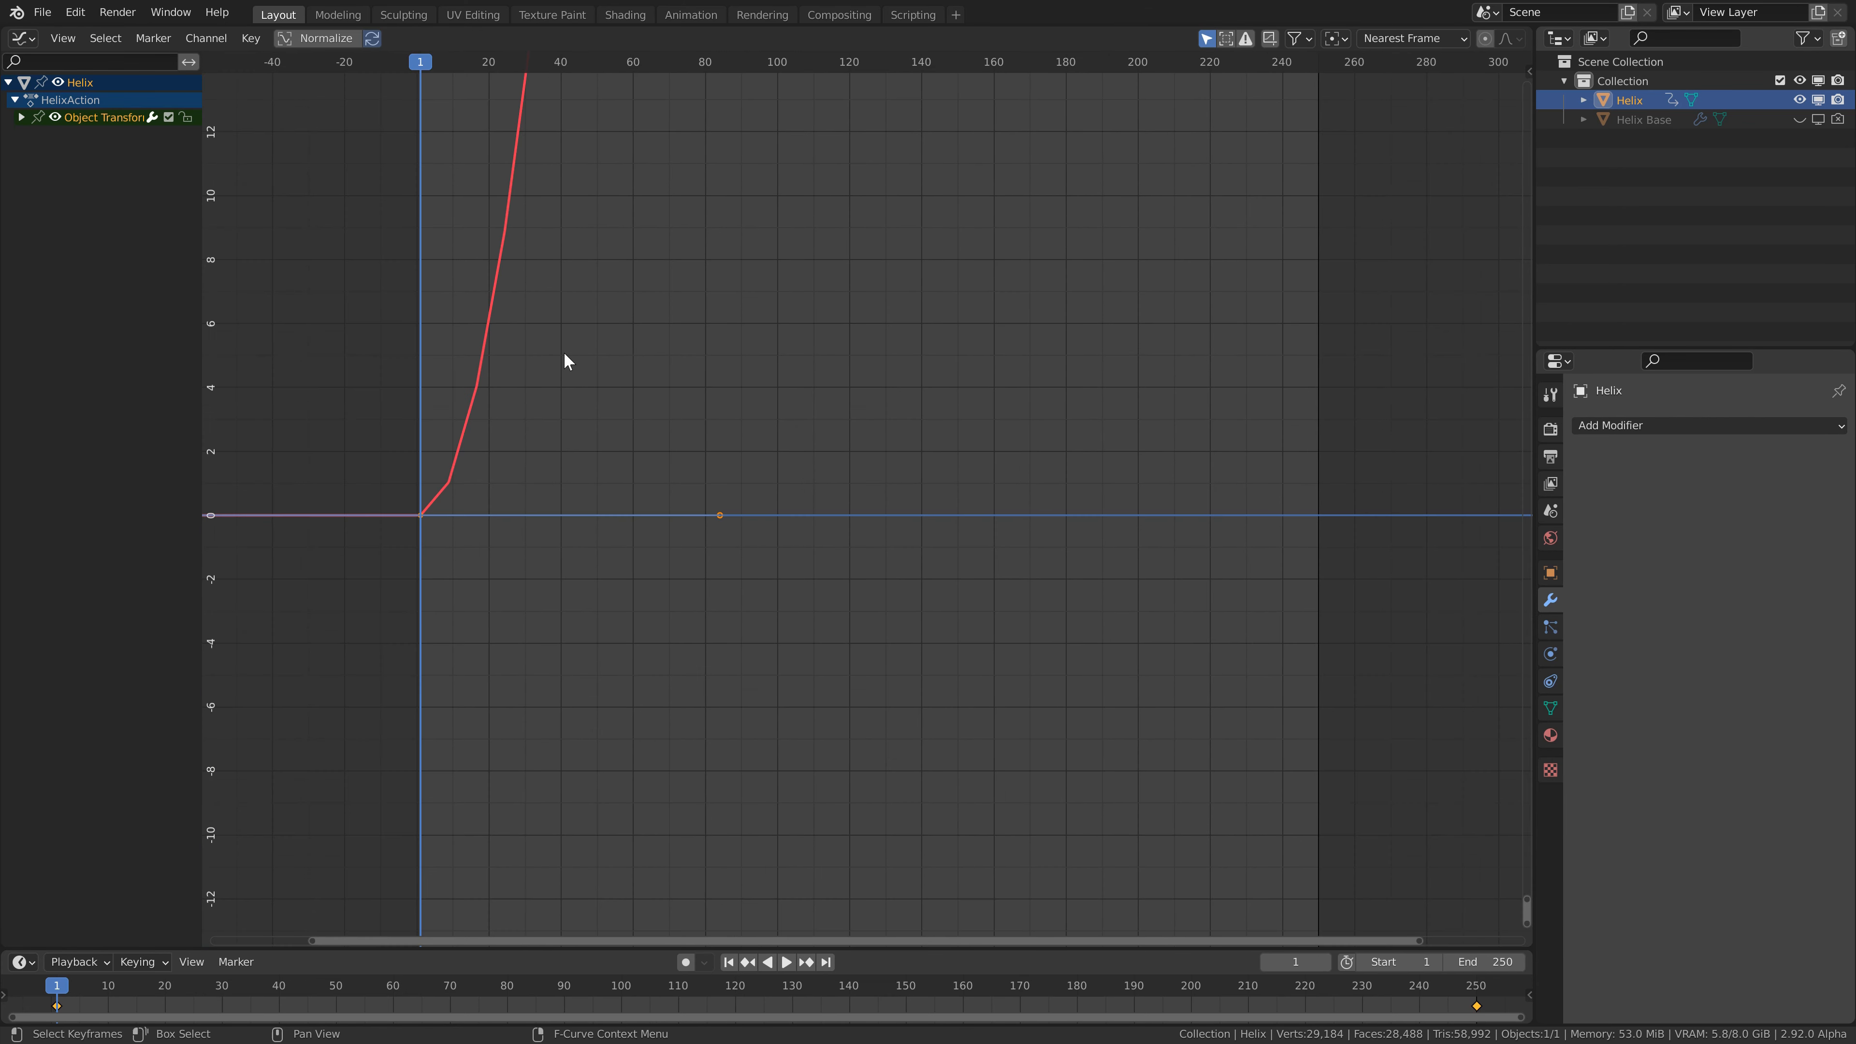
click(316, 38)
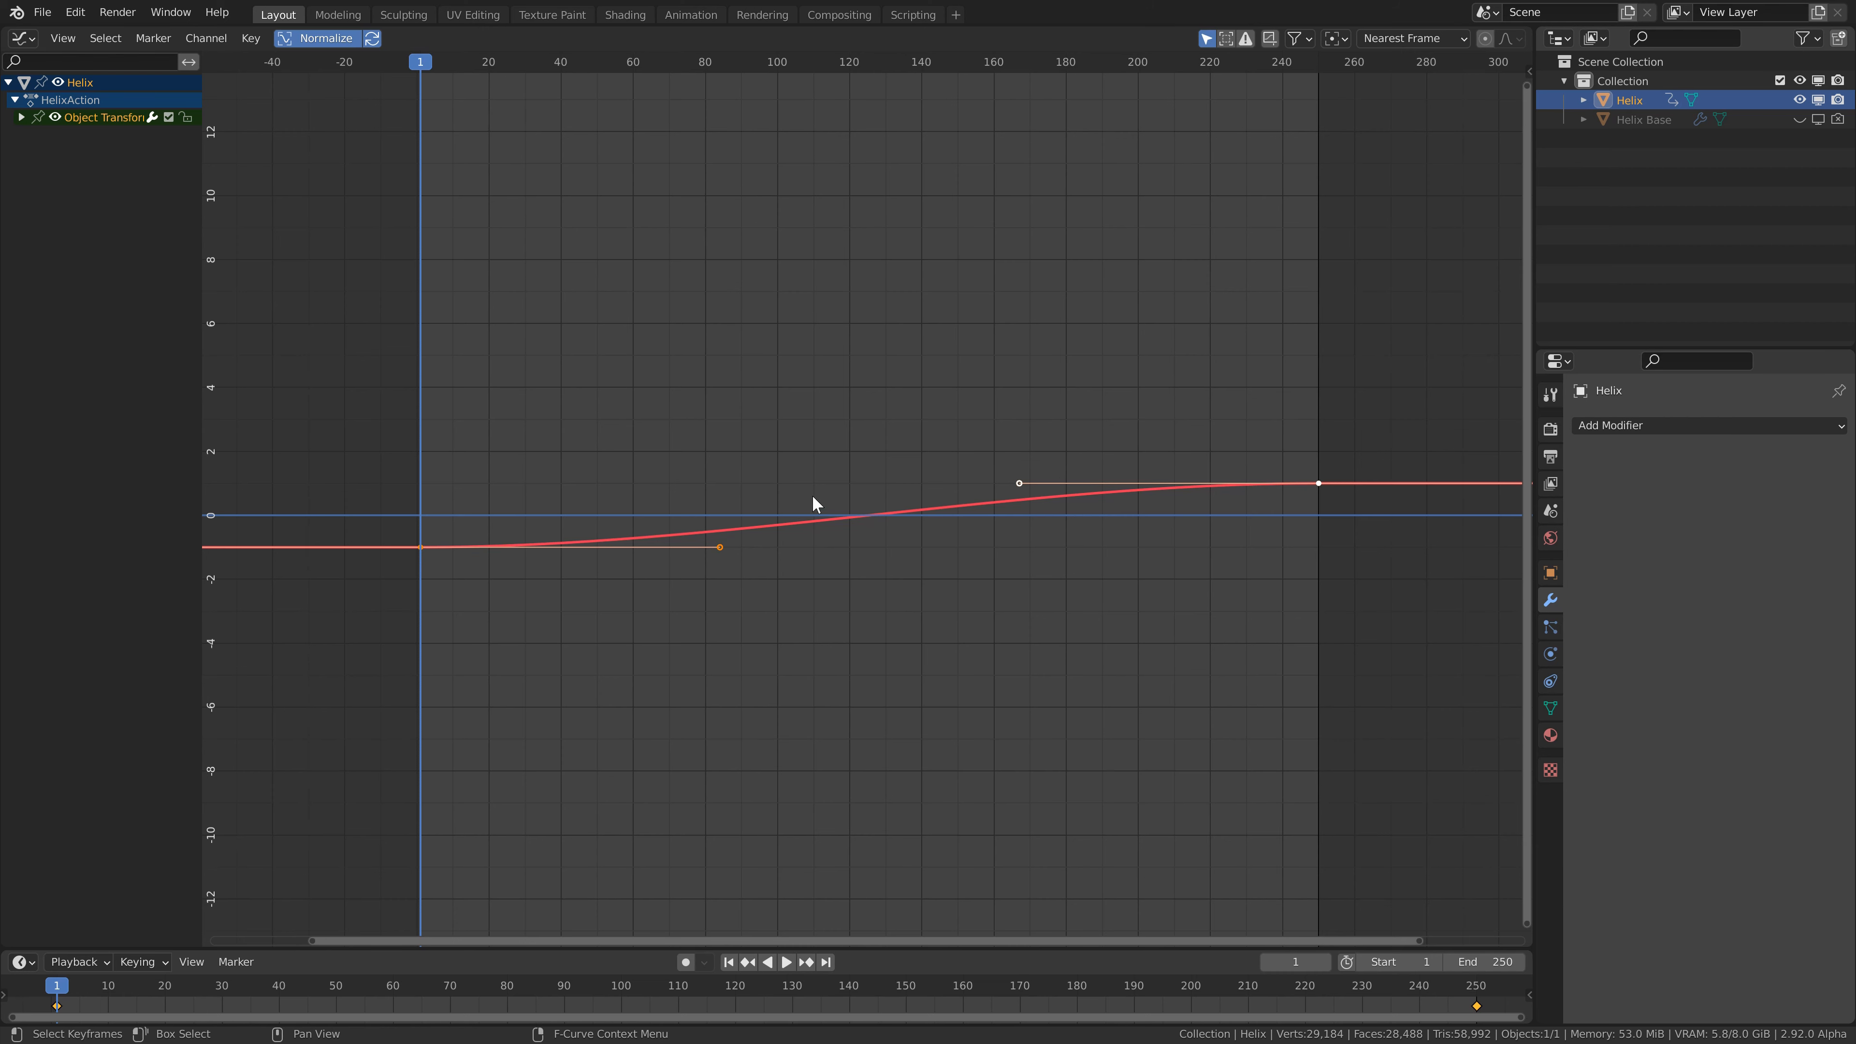
- Set the interpolation of the helix's rotation keyframes to Linear and change the Graph Editor back to the 3D Viewport
click(887, 511)
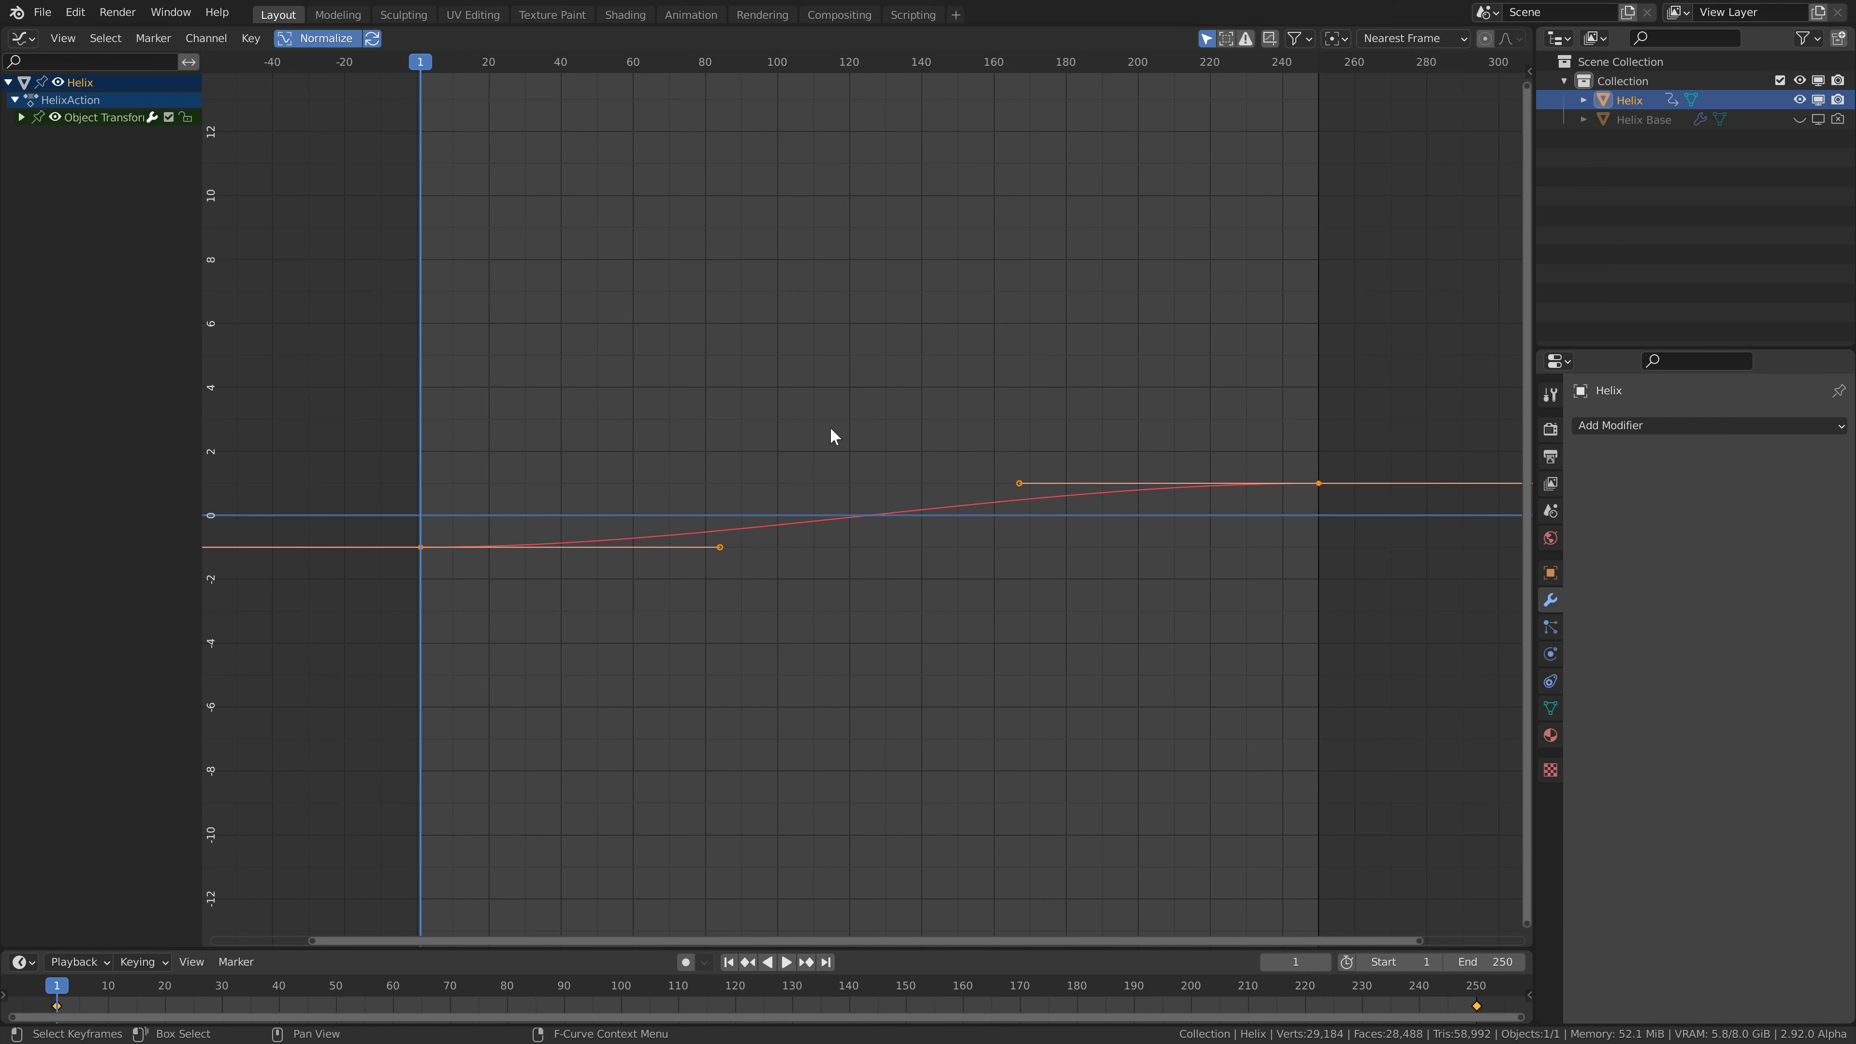
key(t)
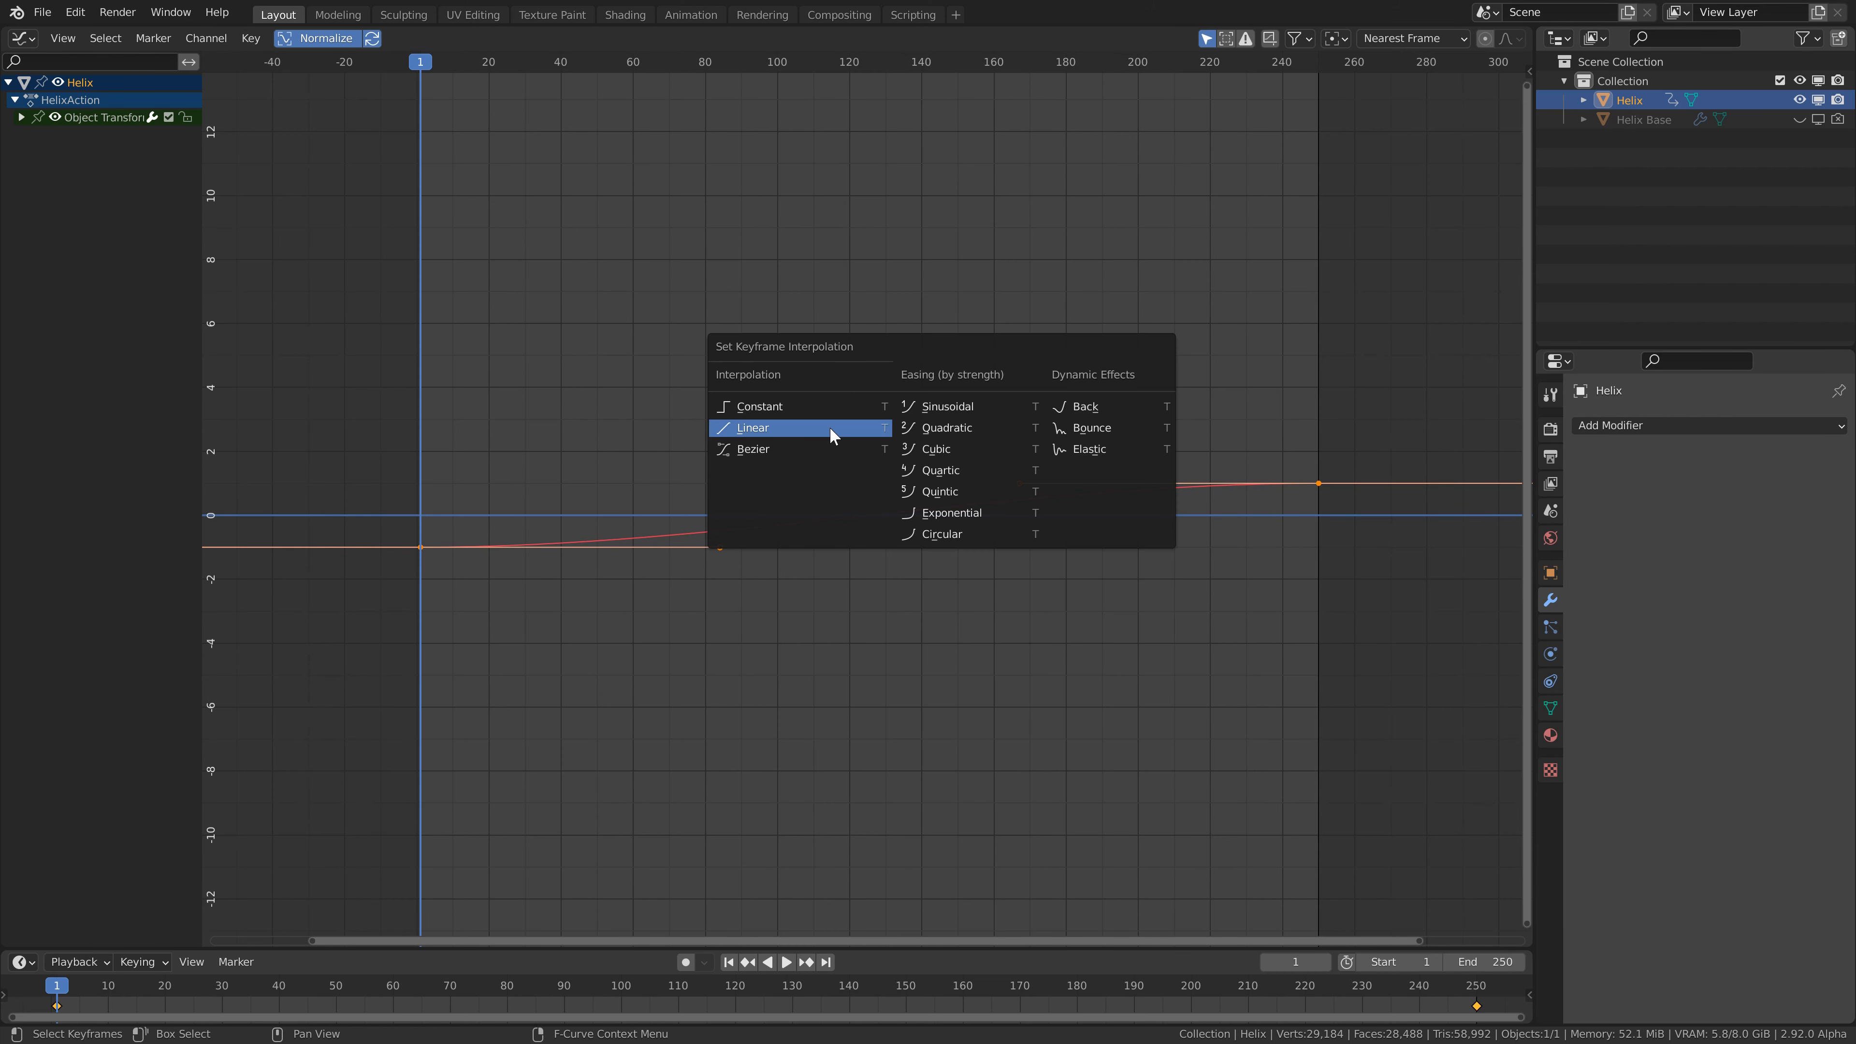
click(832, 434)
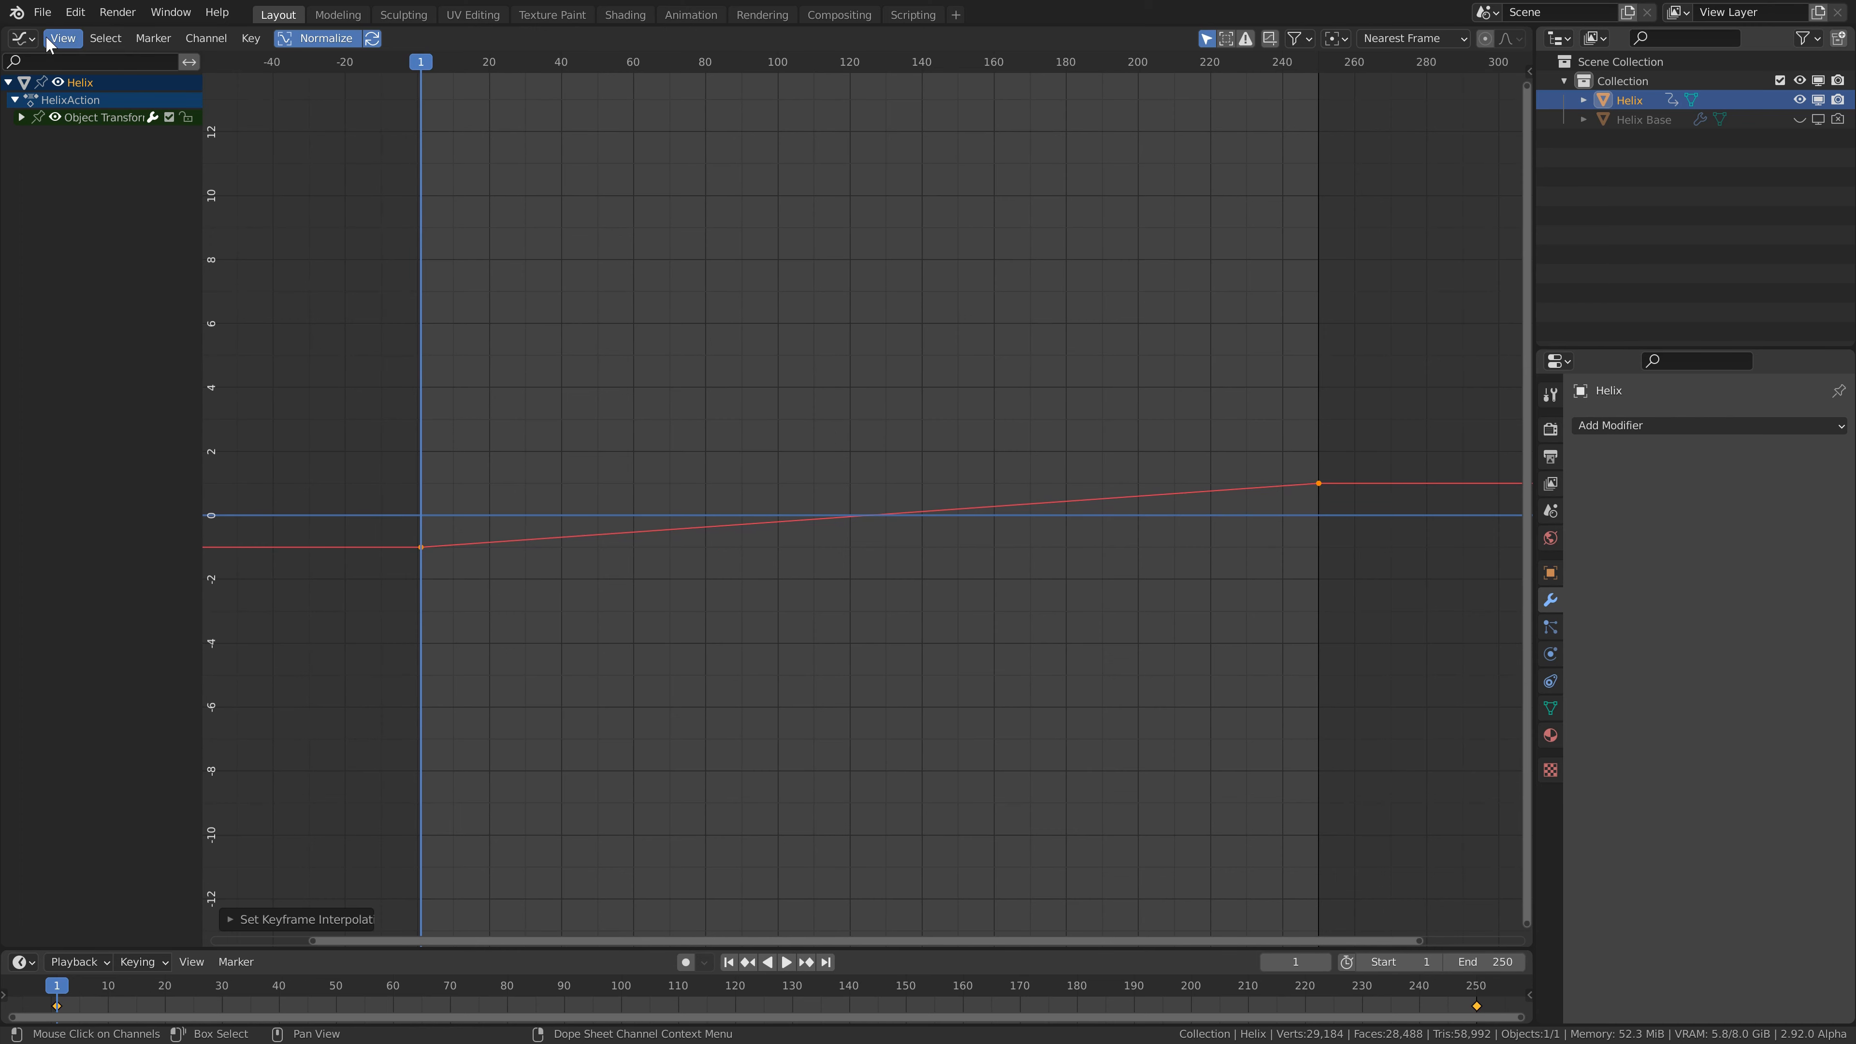
click(22, 38)
click(70, 92)
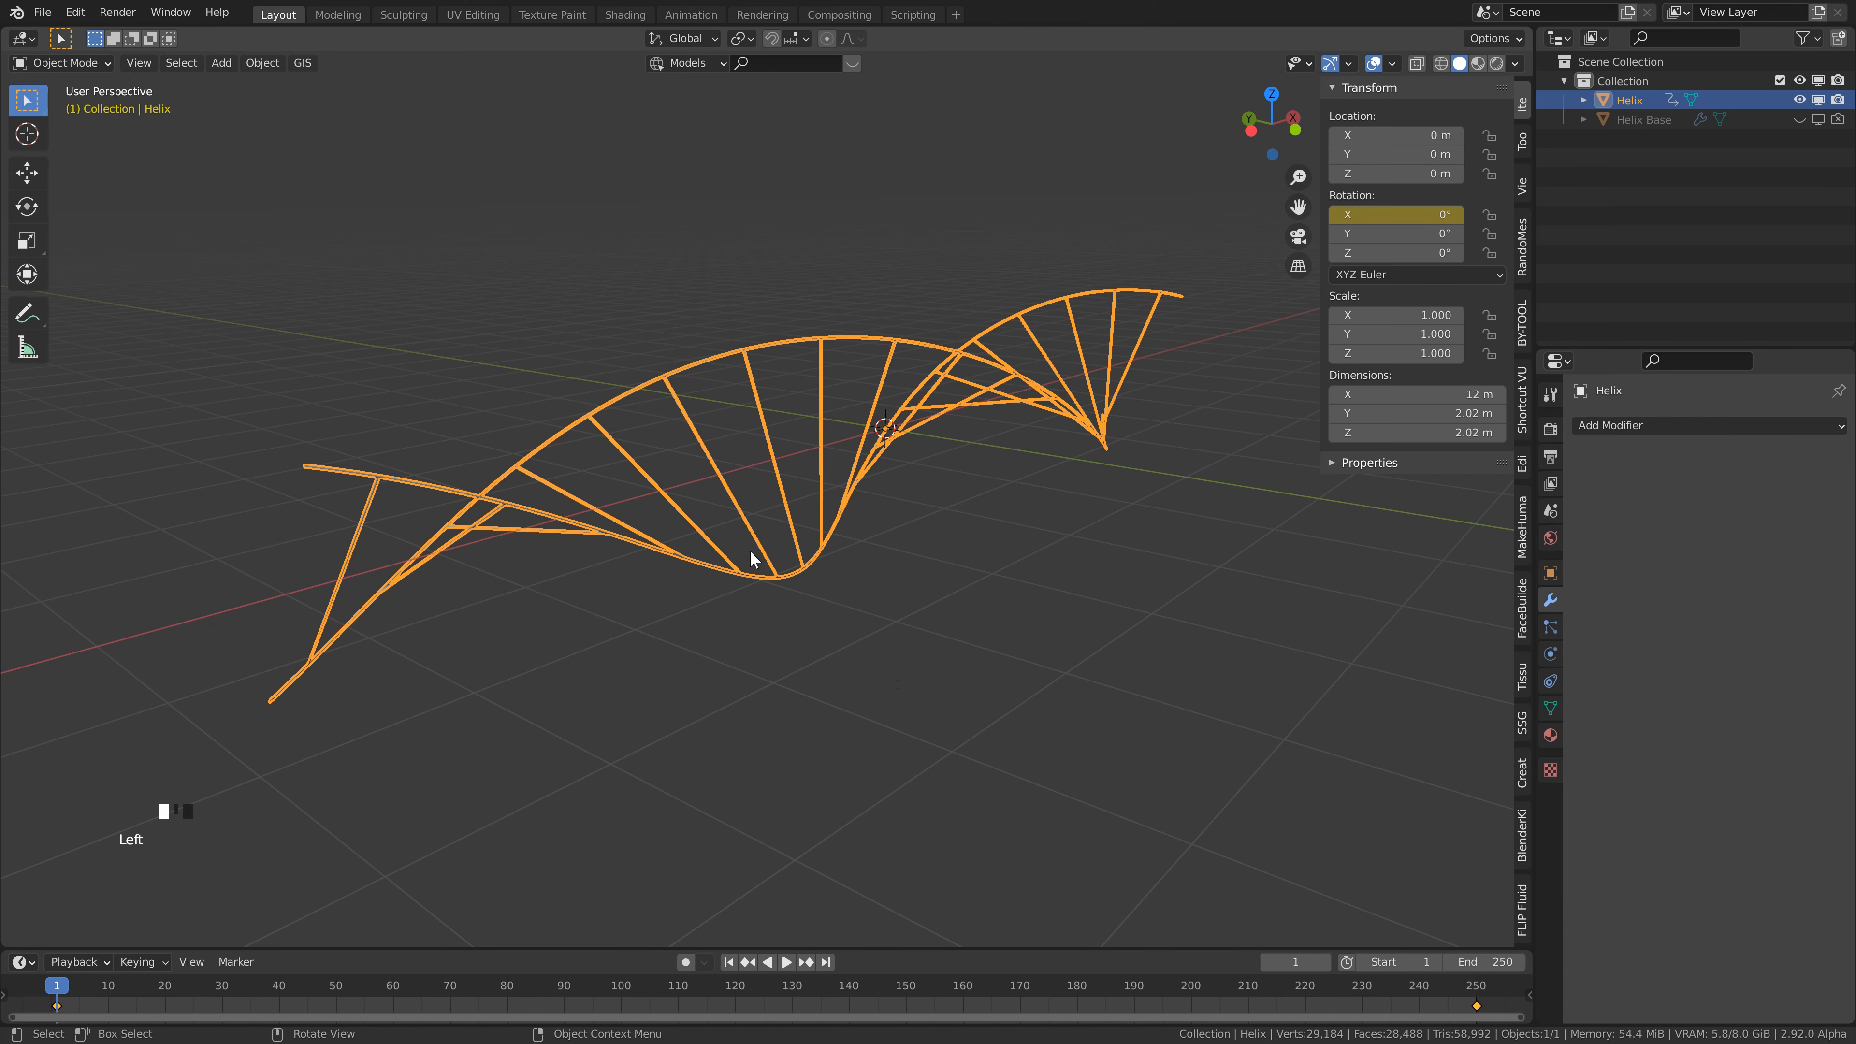
- Deselect the helix and play back its linear rotation, cancelling playback to return to frame 1
click(904, 569)
key(space)
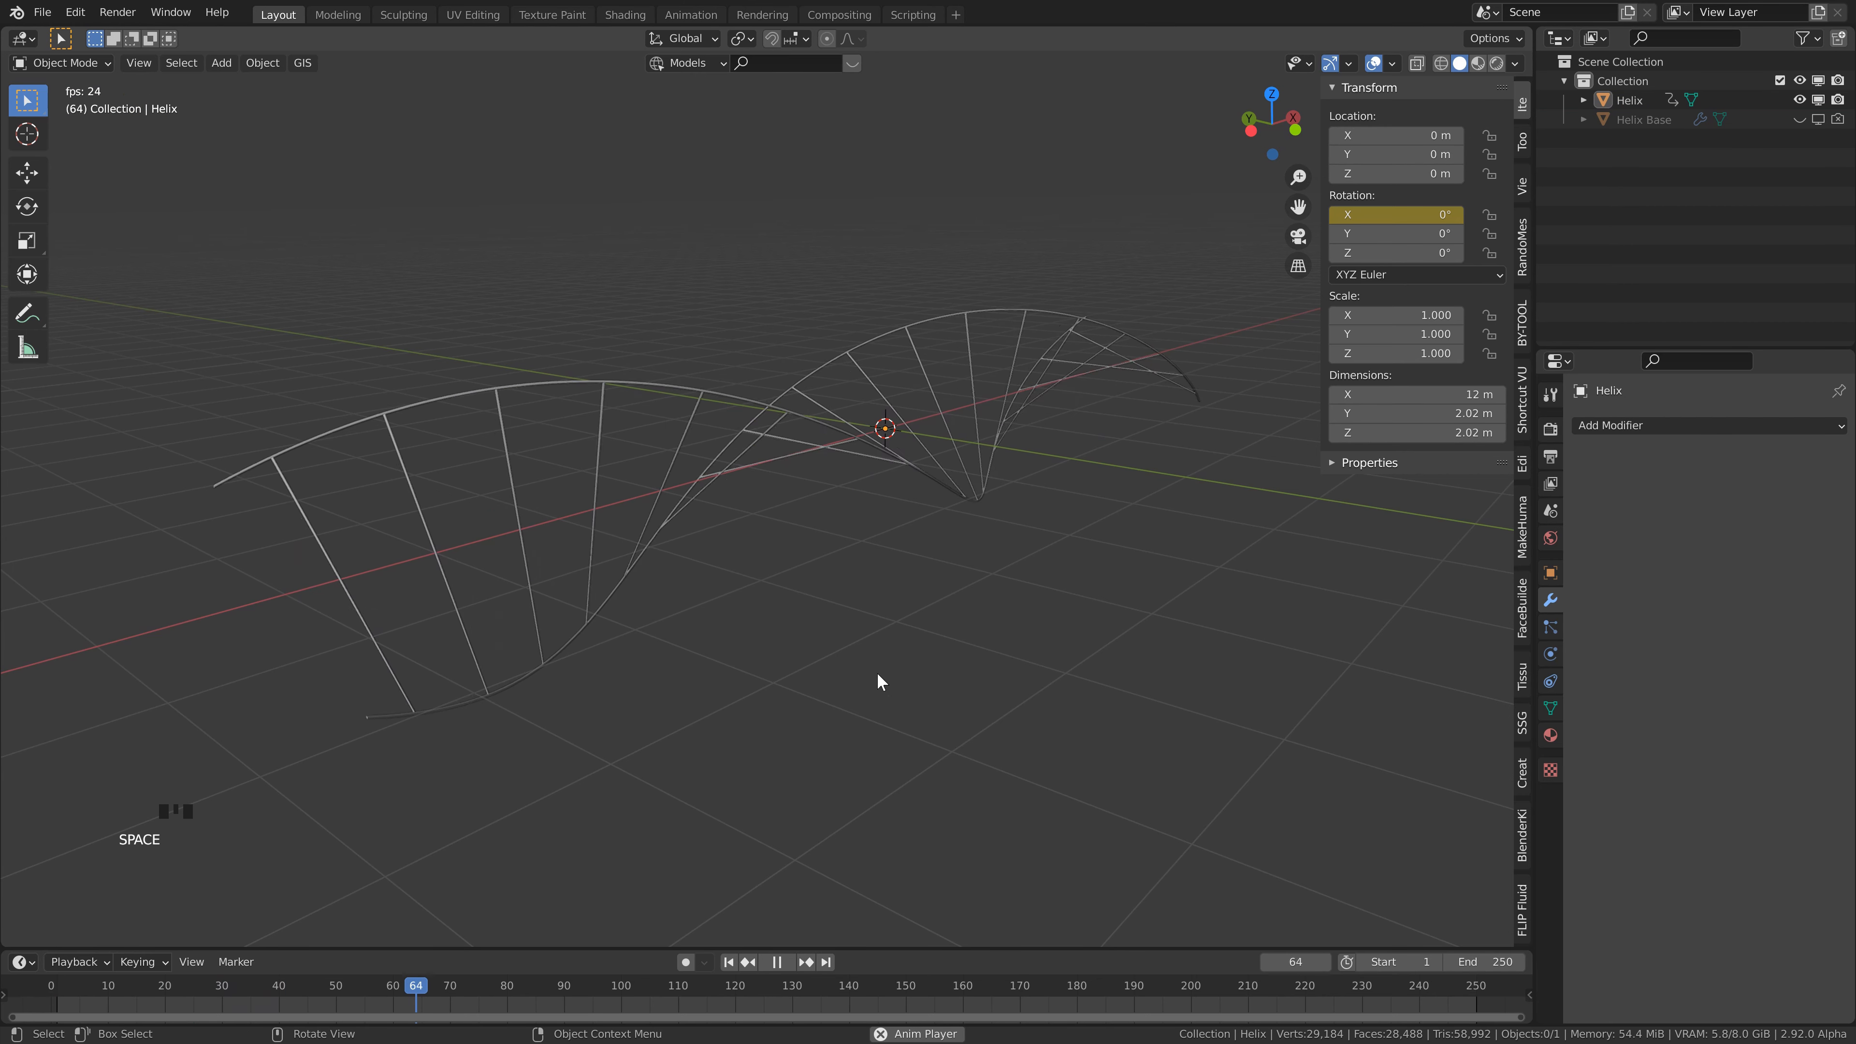
key(Escape)
- Select the helix and set its Y rotation to 25°
click(955, 362)
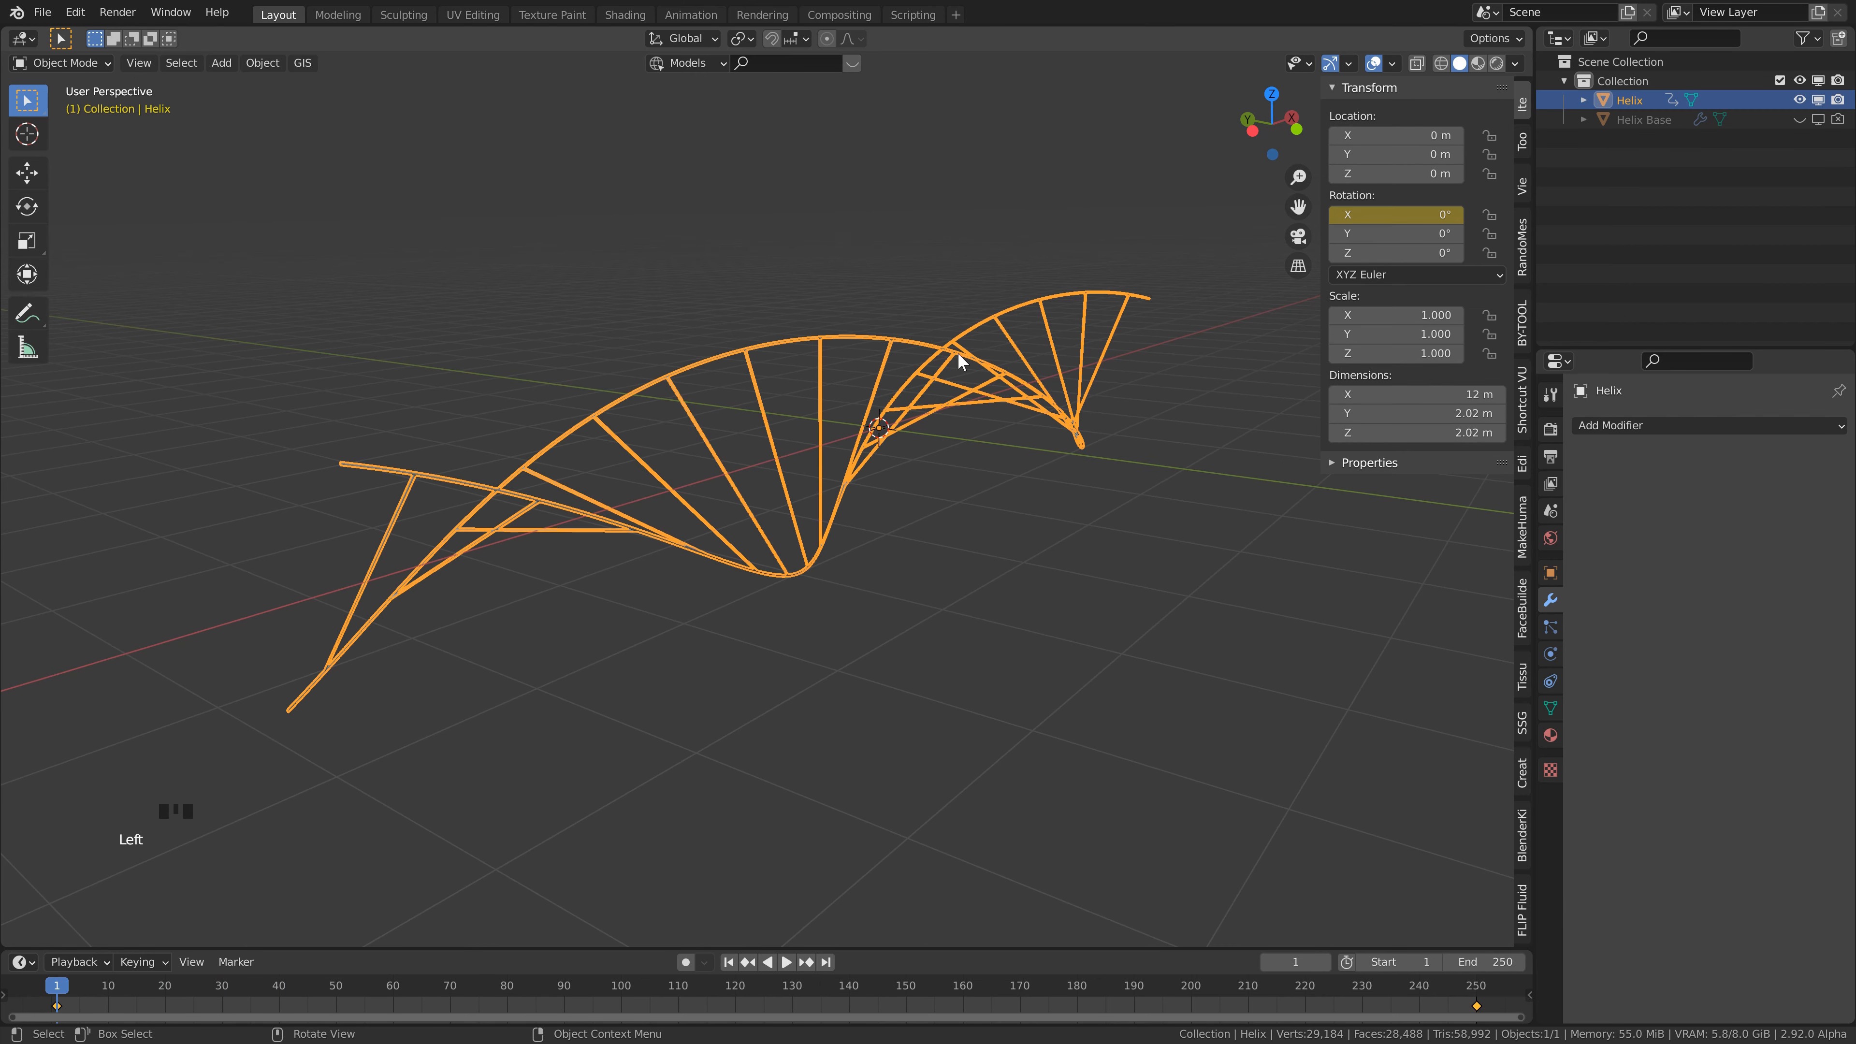
middle_drag(919, 410, 907, 427)
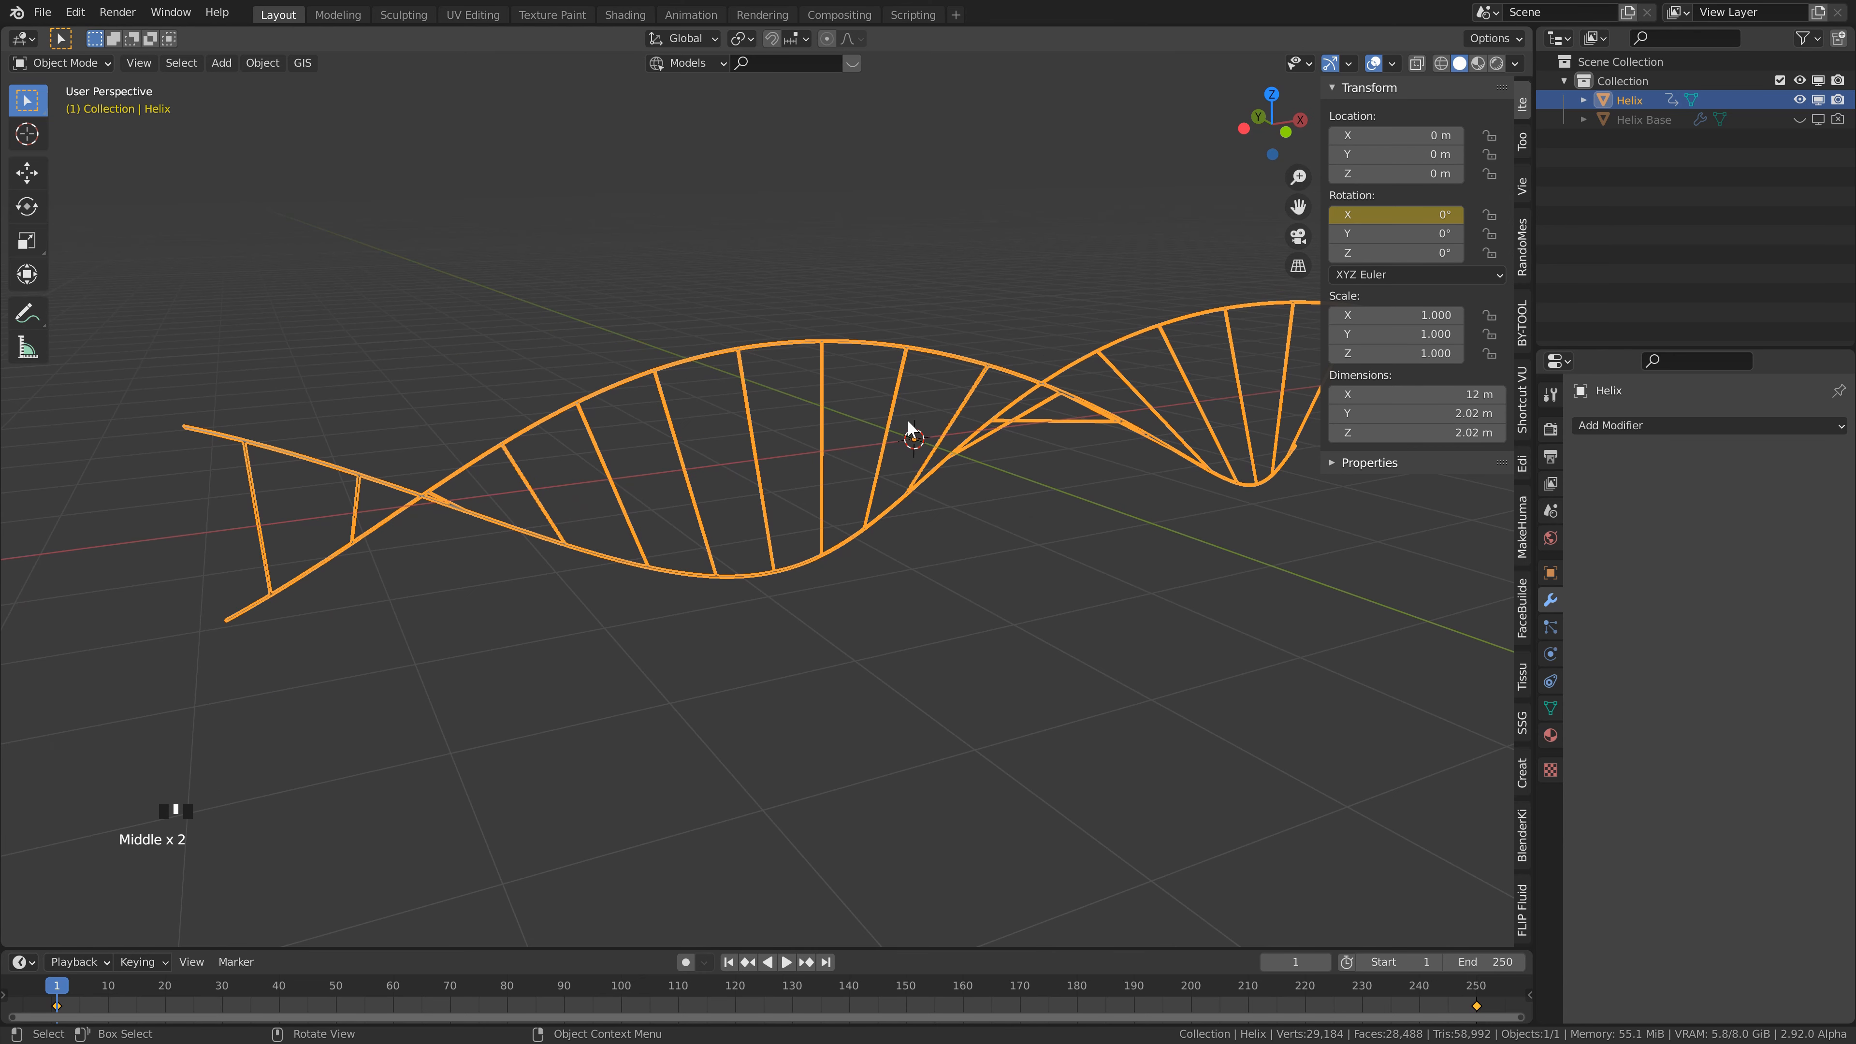
scroll(901, 380, down, 2)
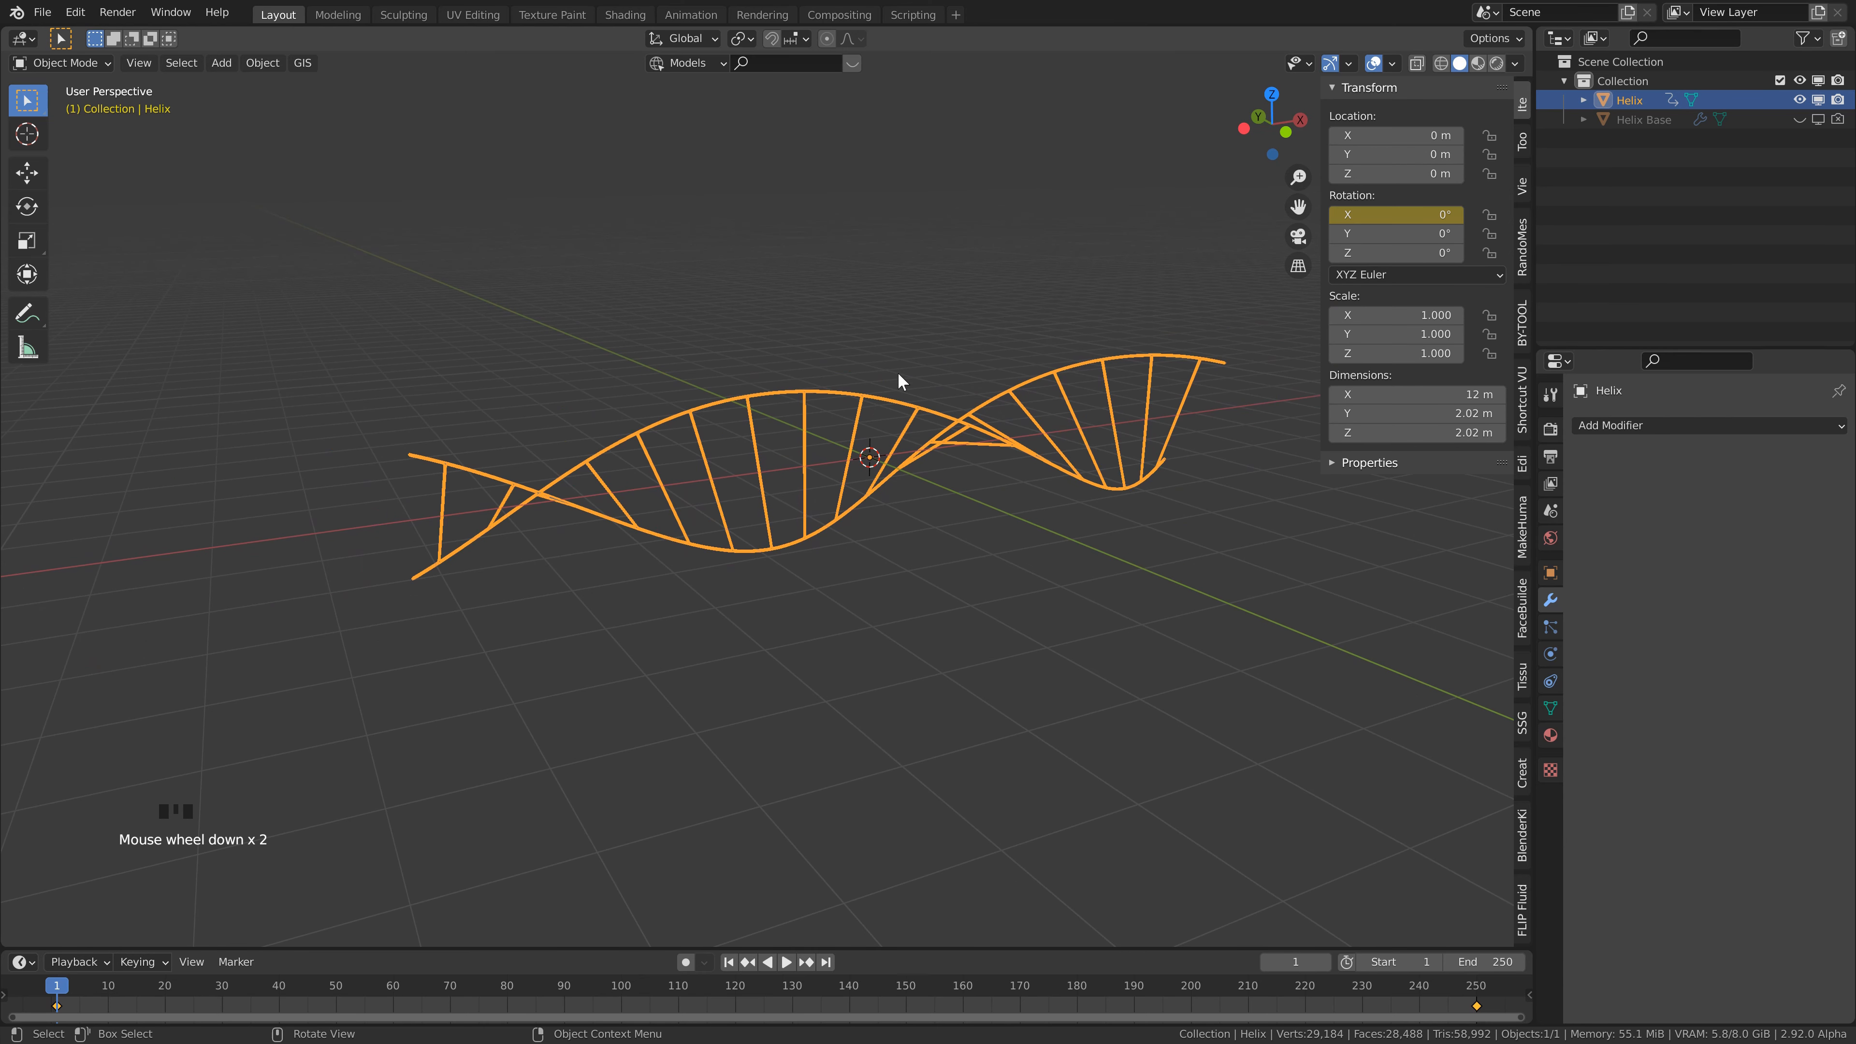
click(1436, 235)
text(25)
key(Return)
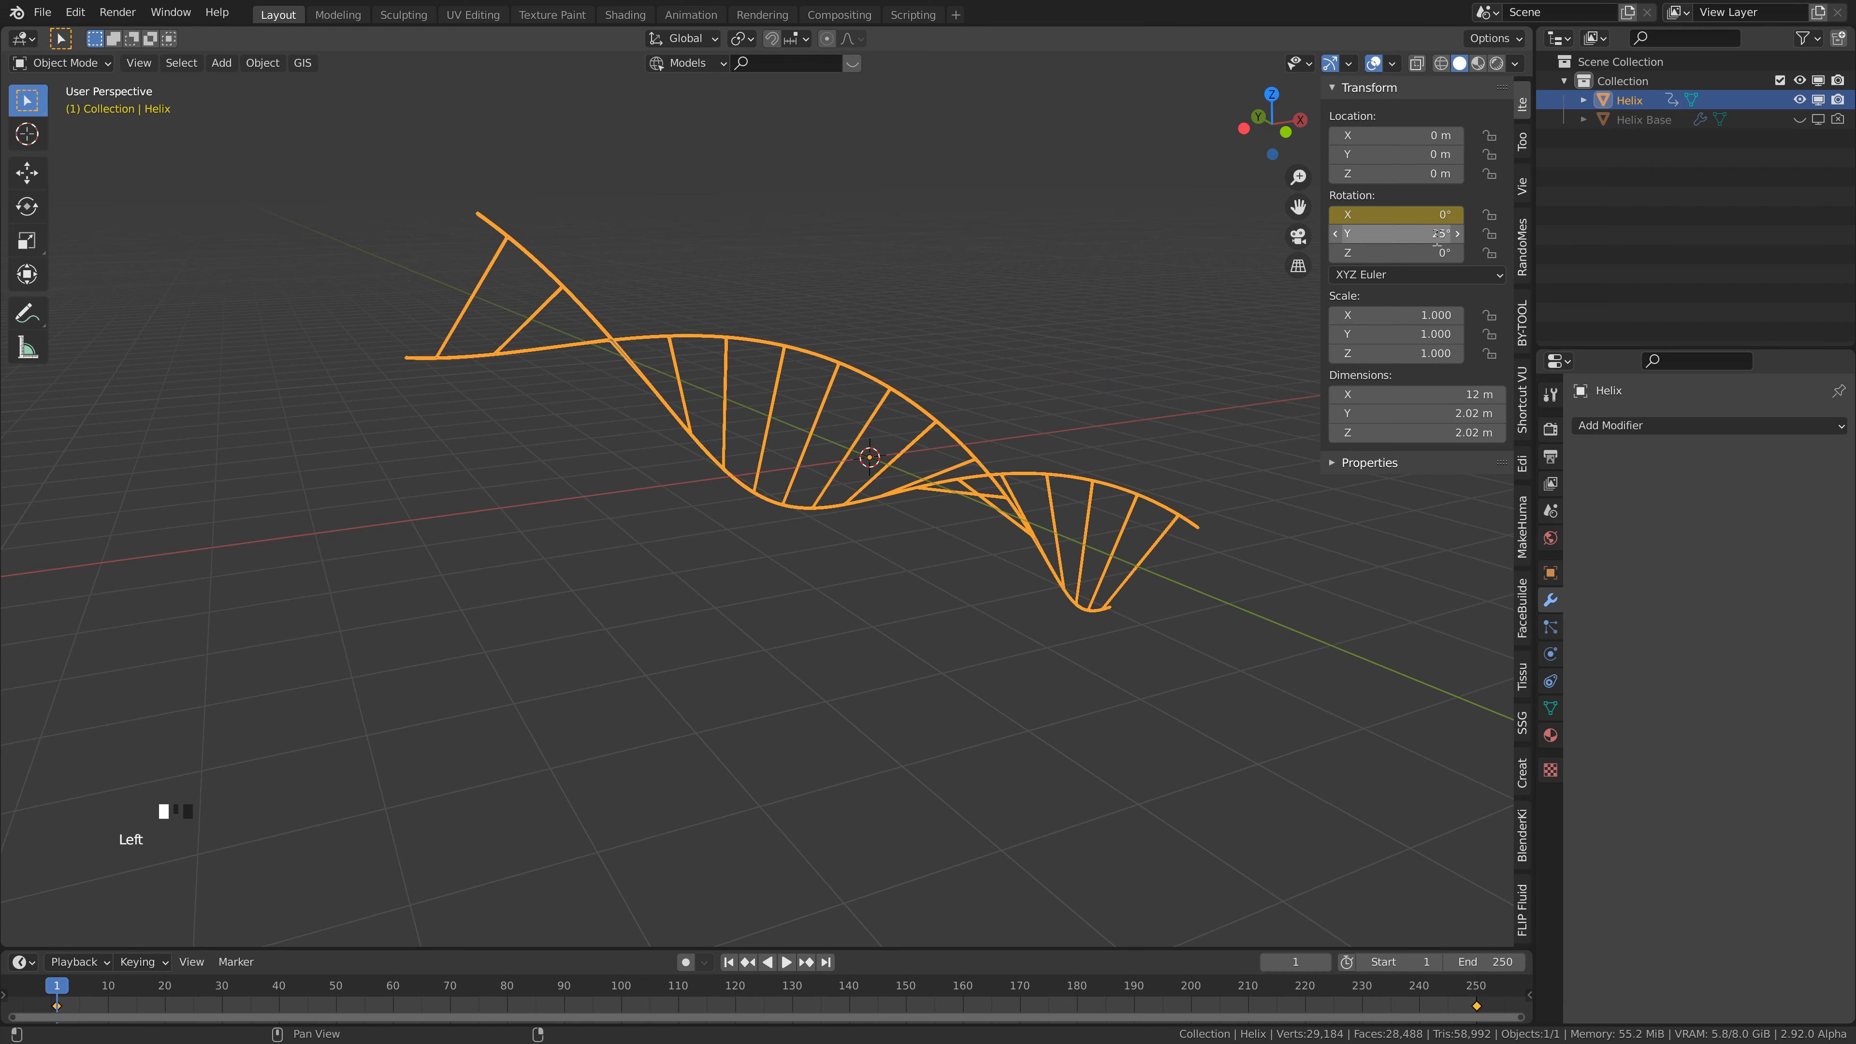
- Play back the tilted helix's rotation and jump back to the first frame
key(space)
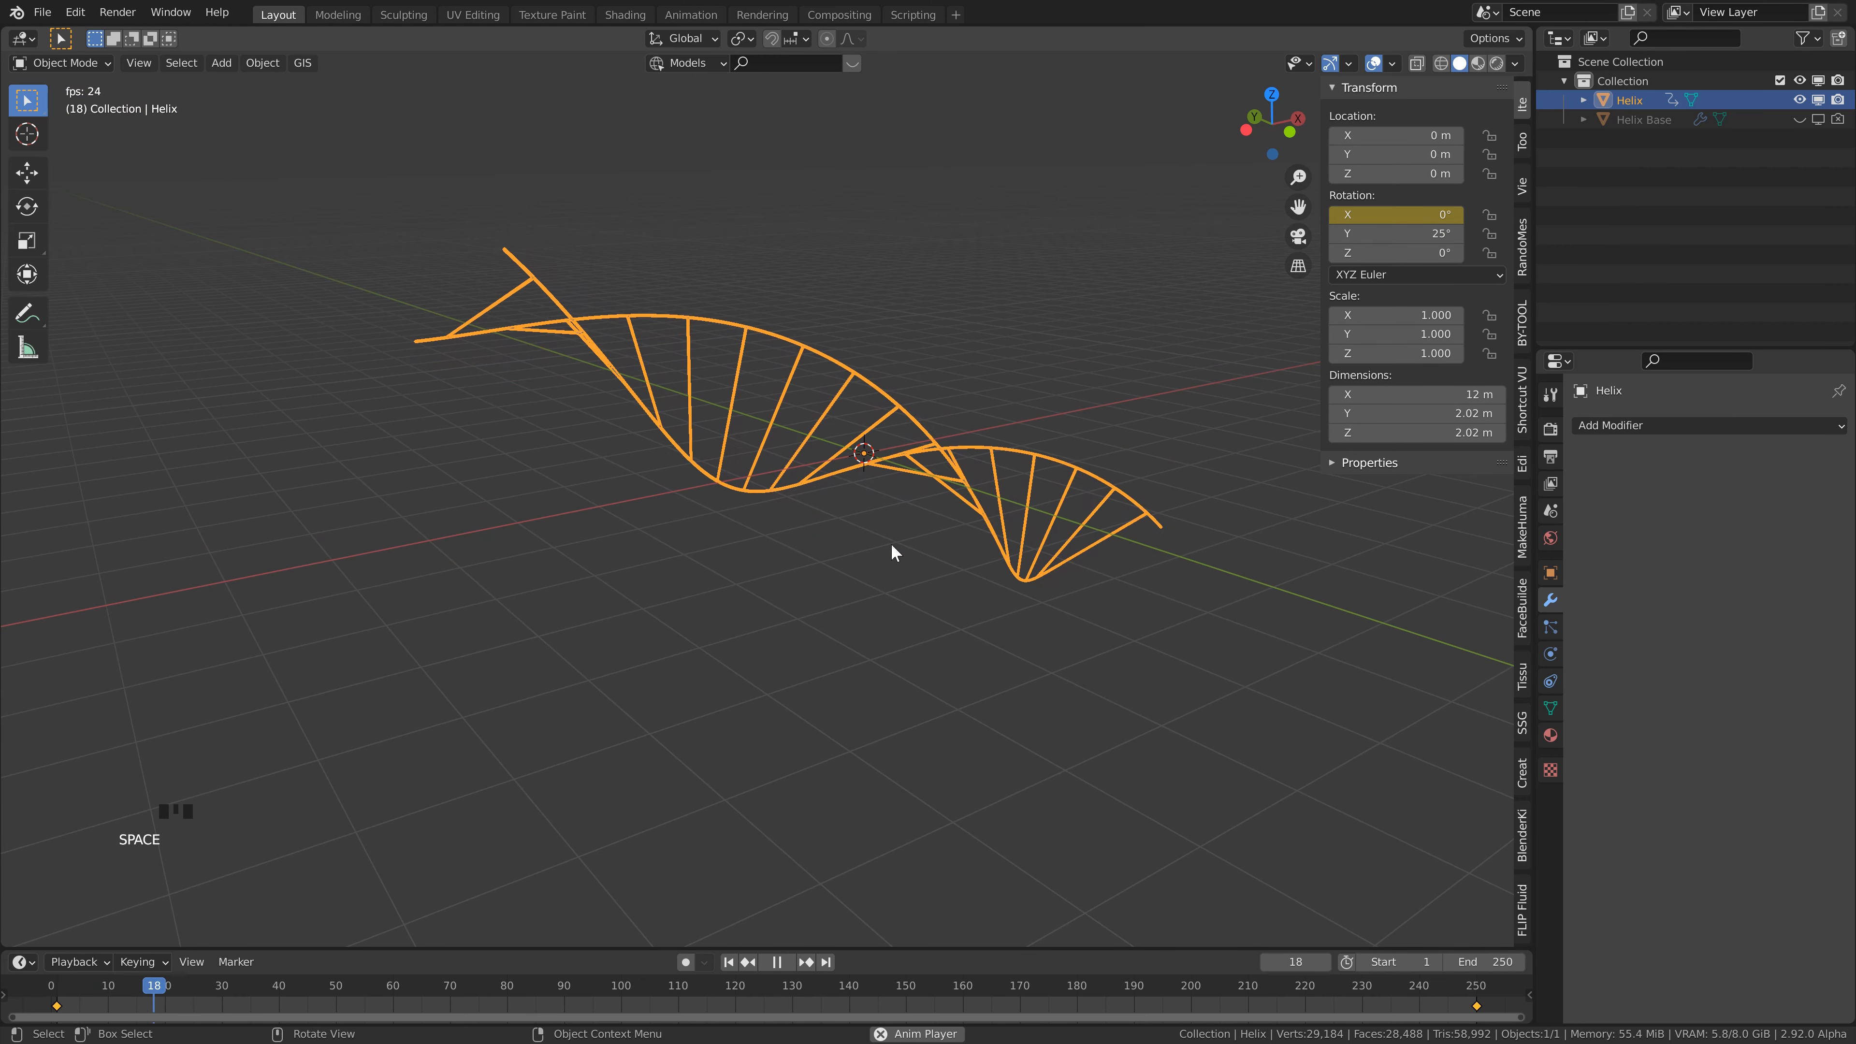
key(space)
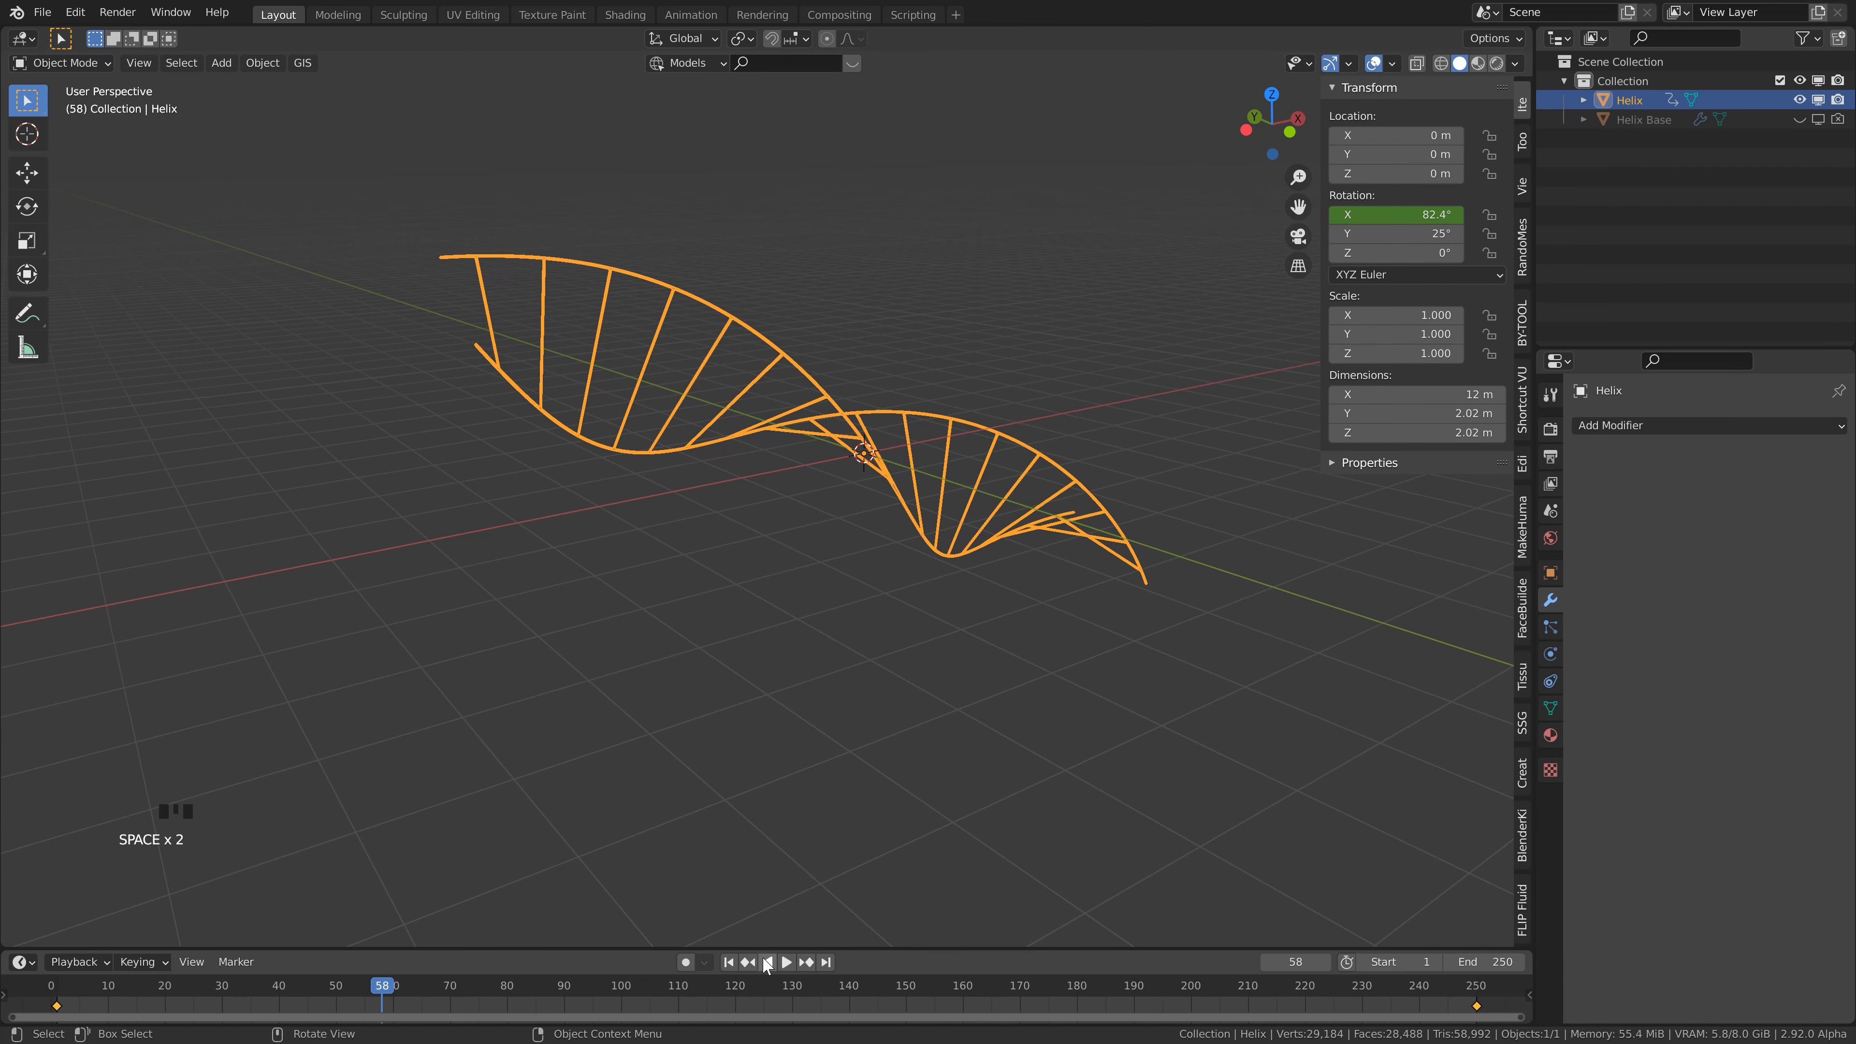
click(729, 962)
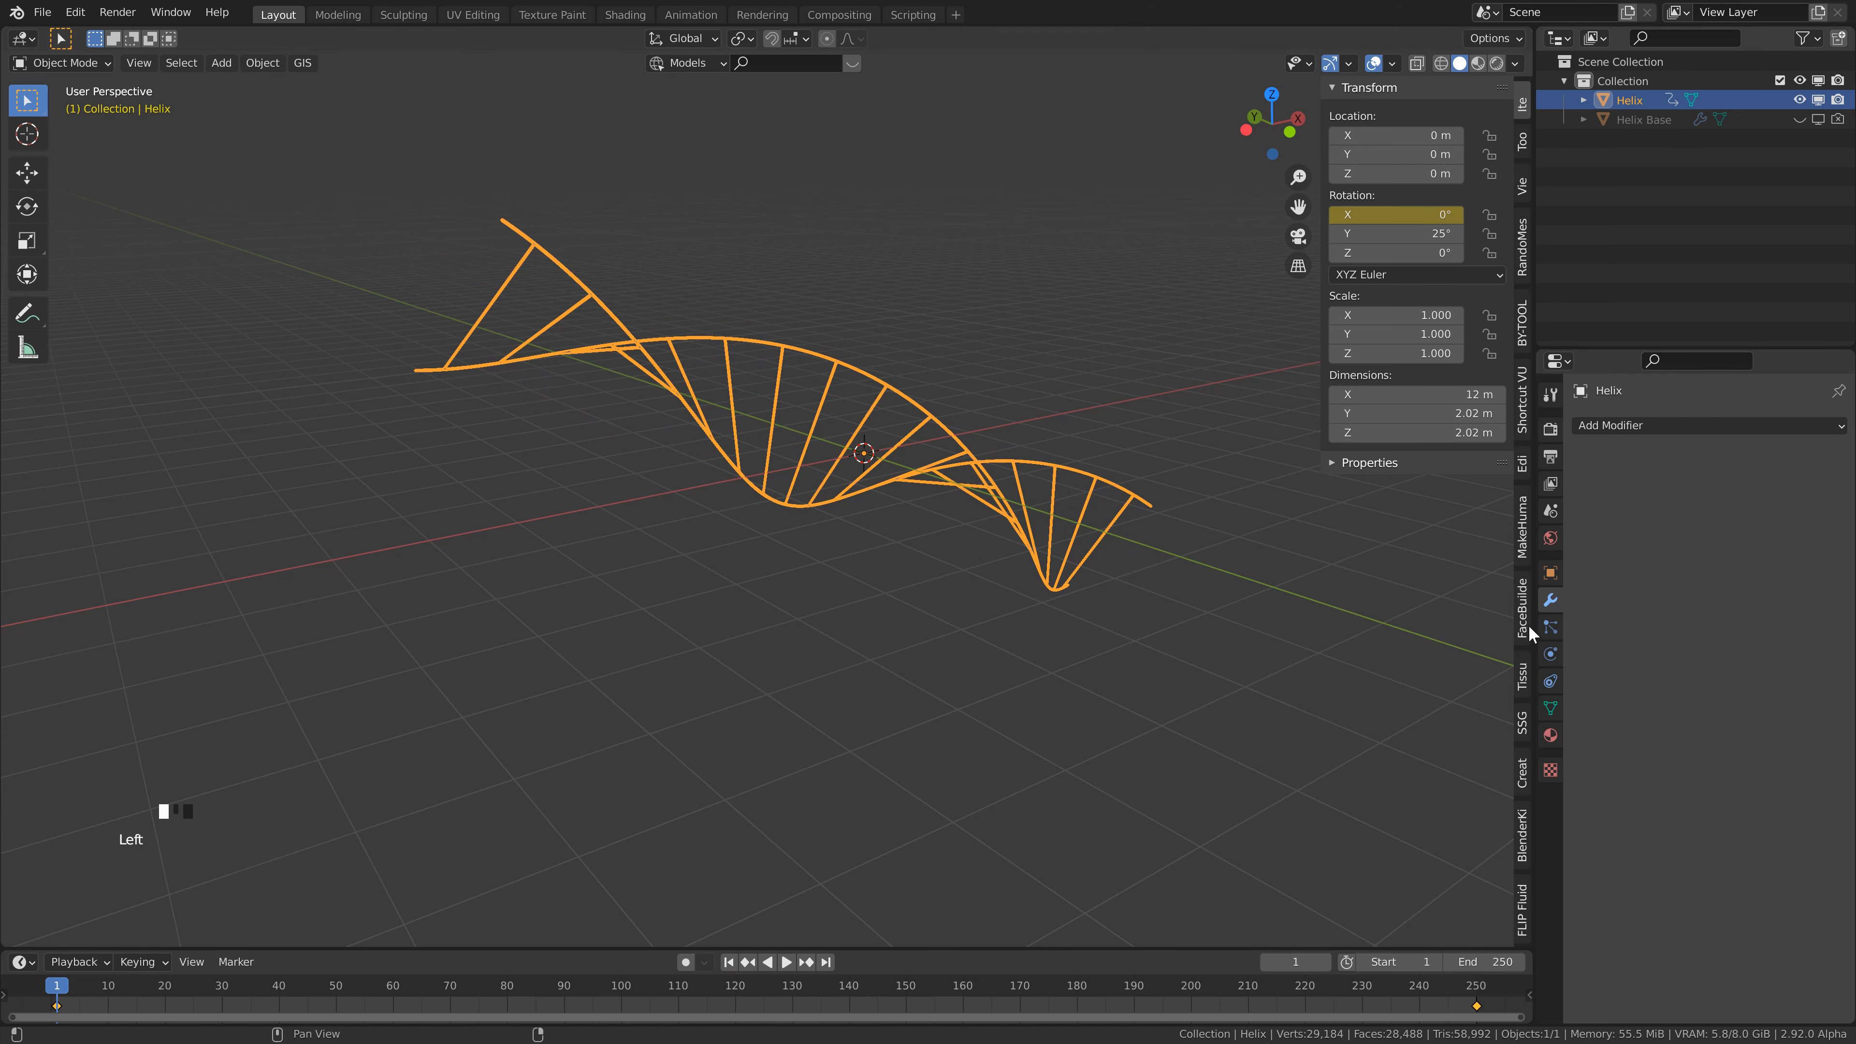
- Add a particle system to the helix and set its type to Hair
click(1547, 629)
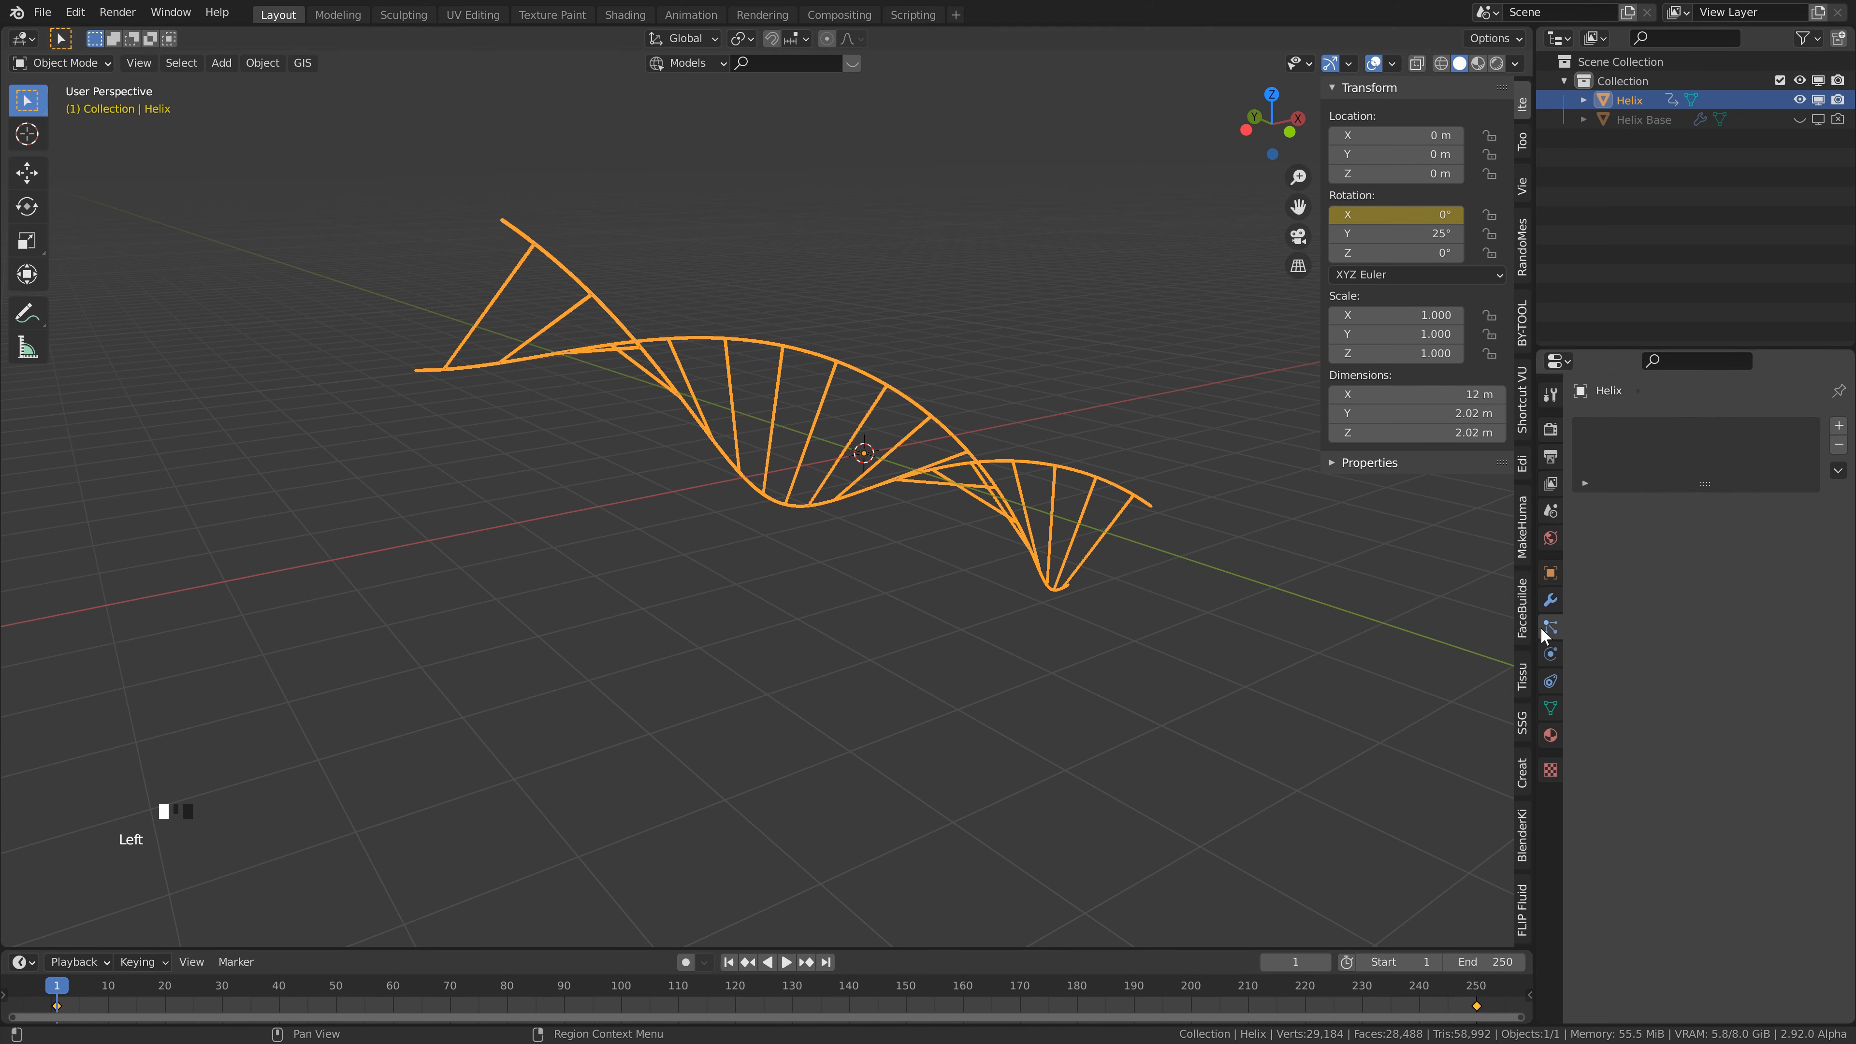
click(1839, 426)
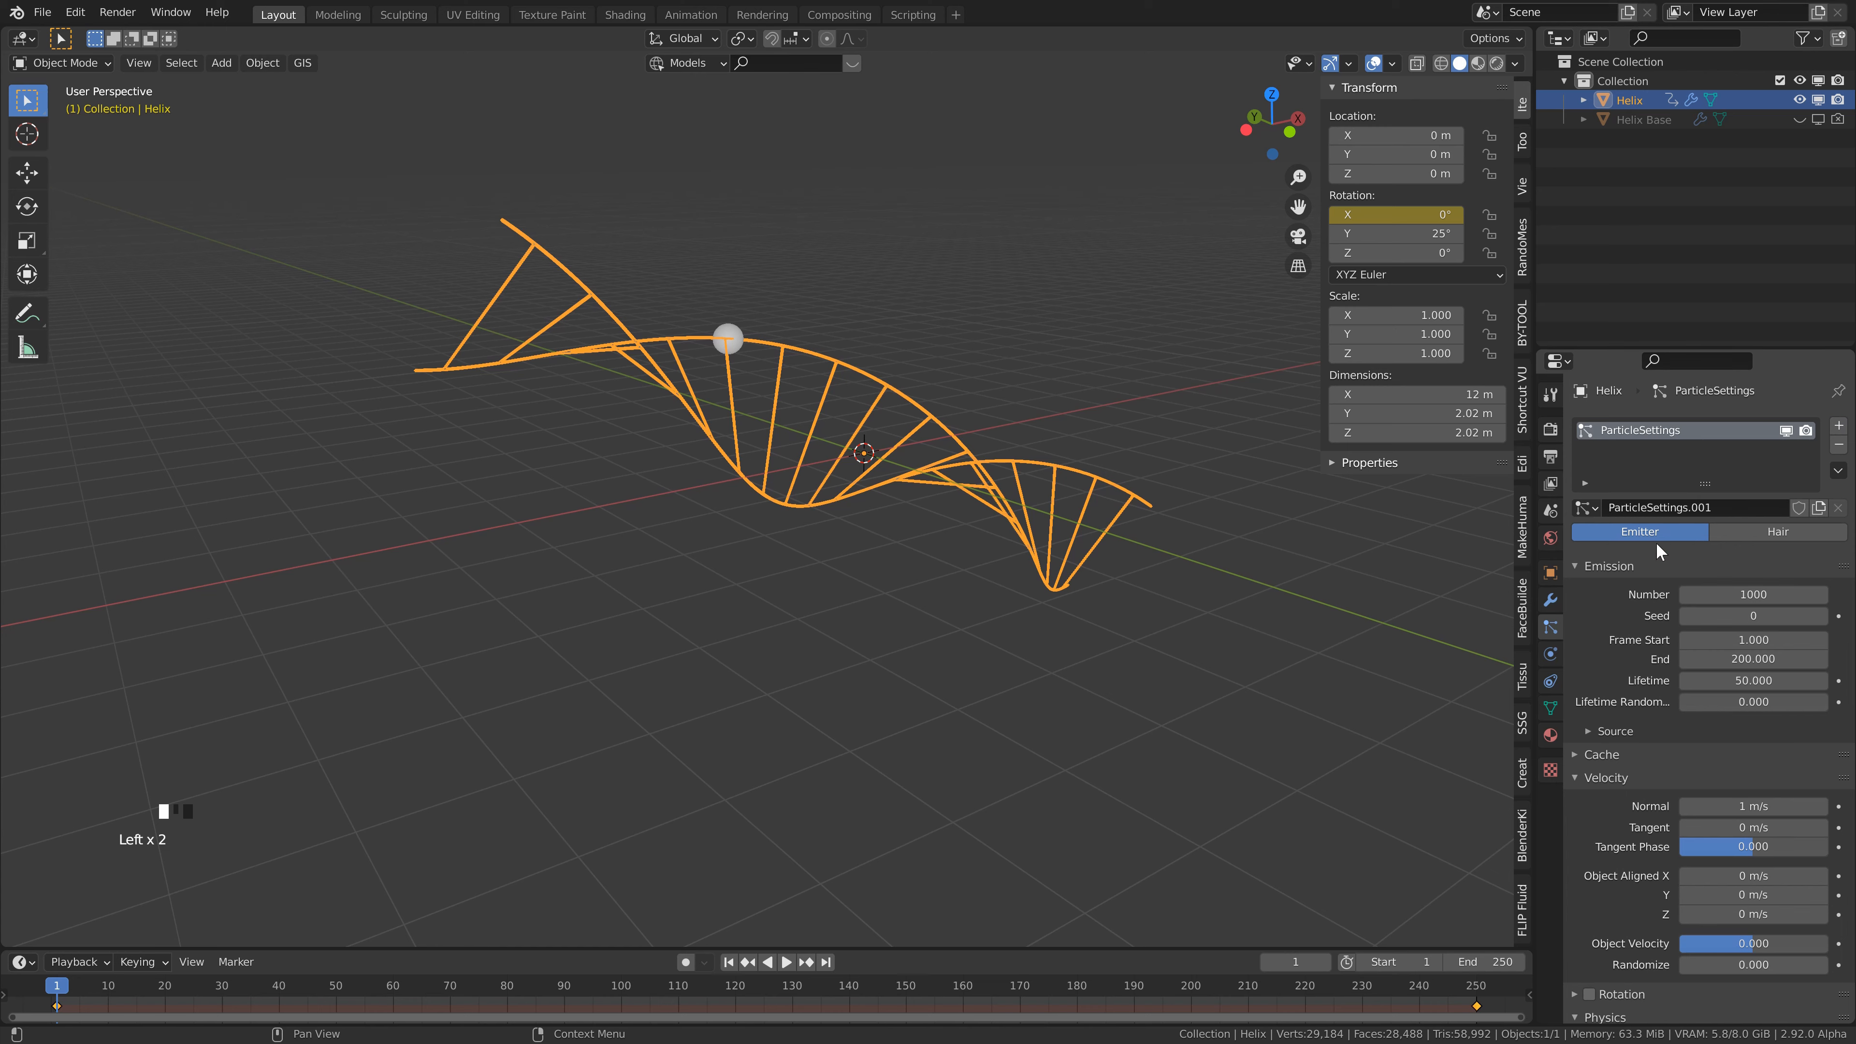
click(1758, 527)
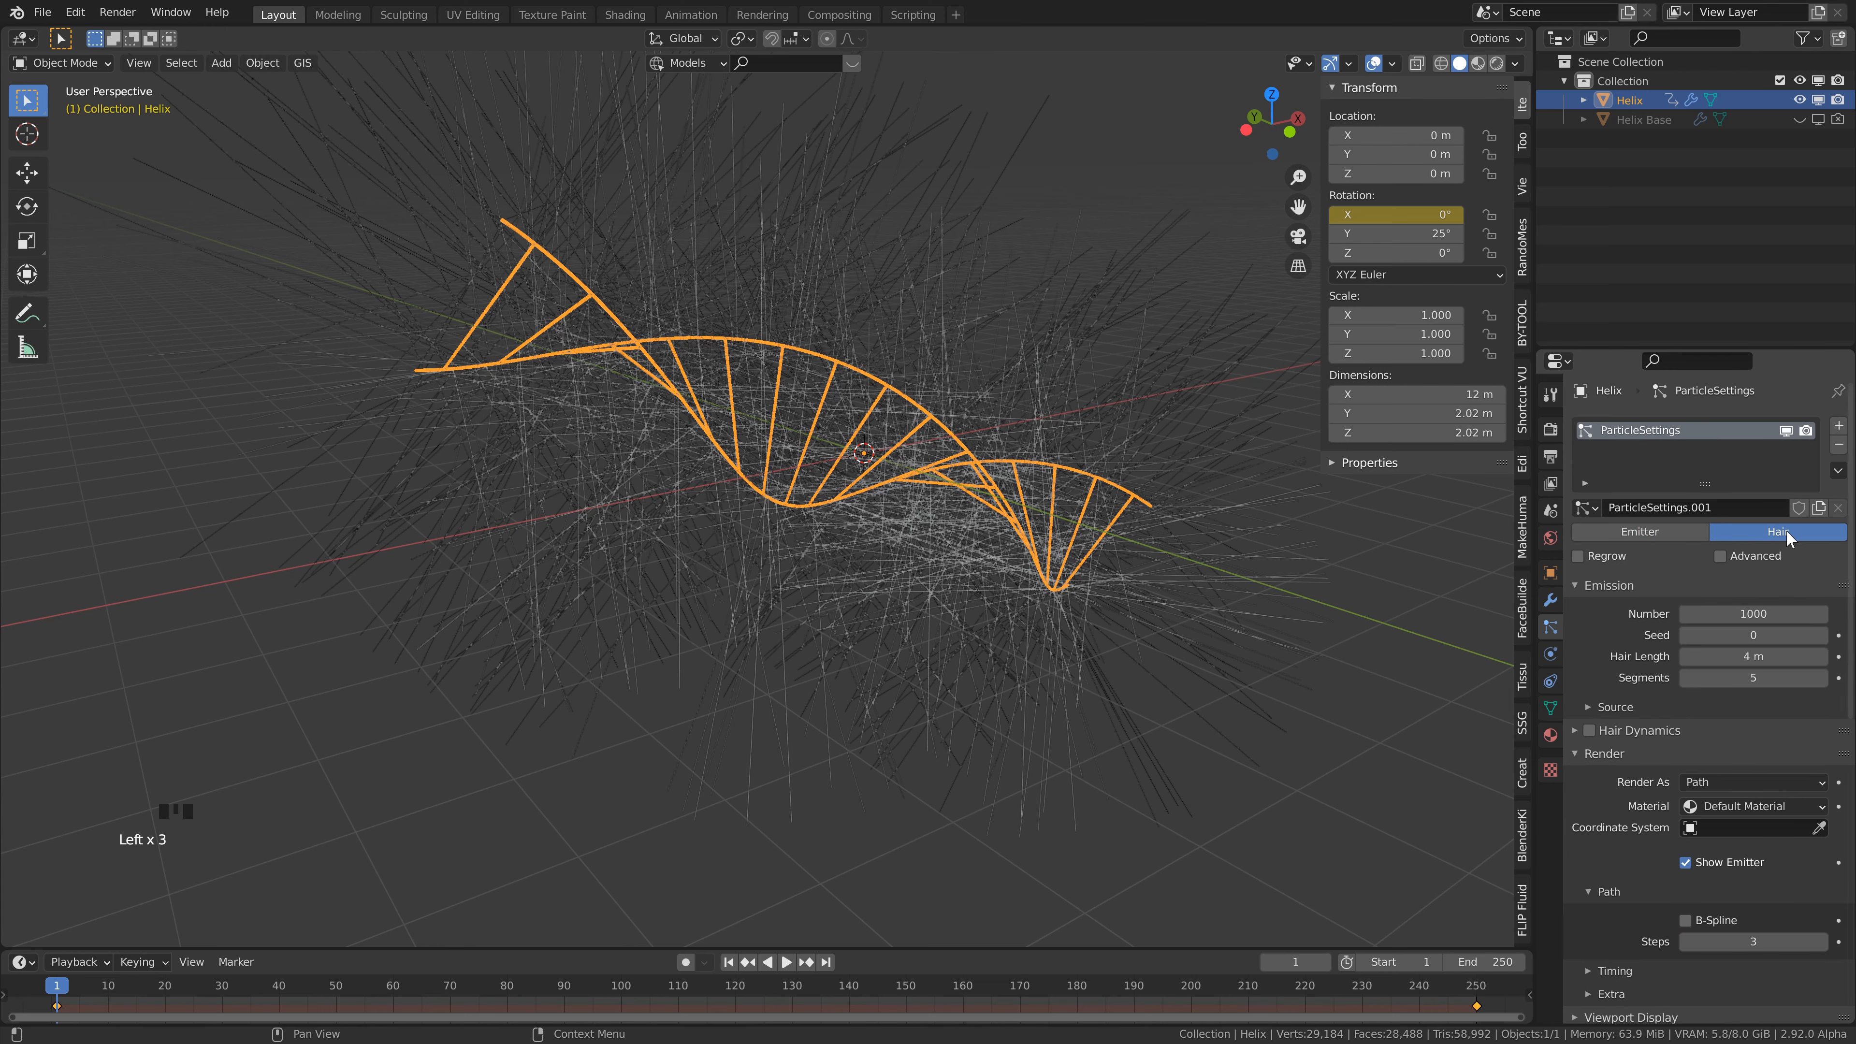
- Set the hair emission number to 20000
key(KP_0)
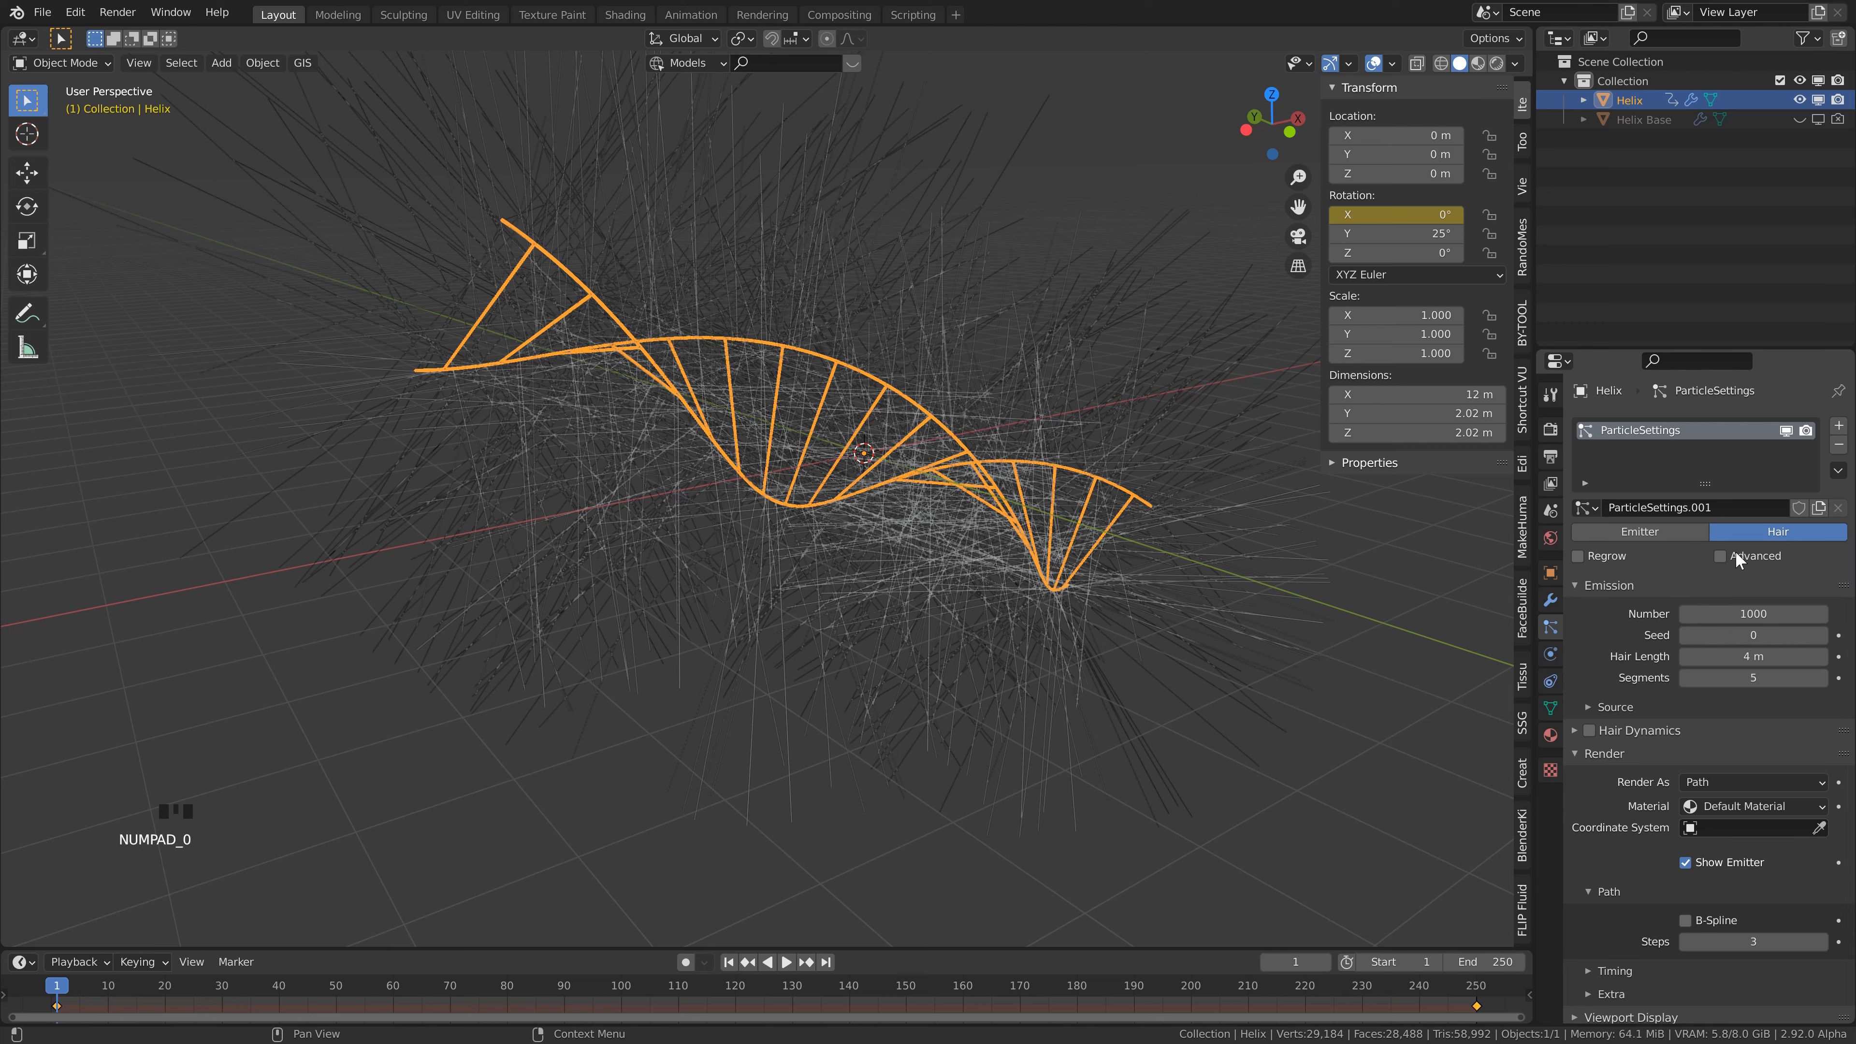
click(1753, 613)
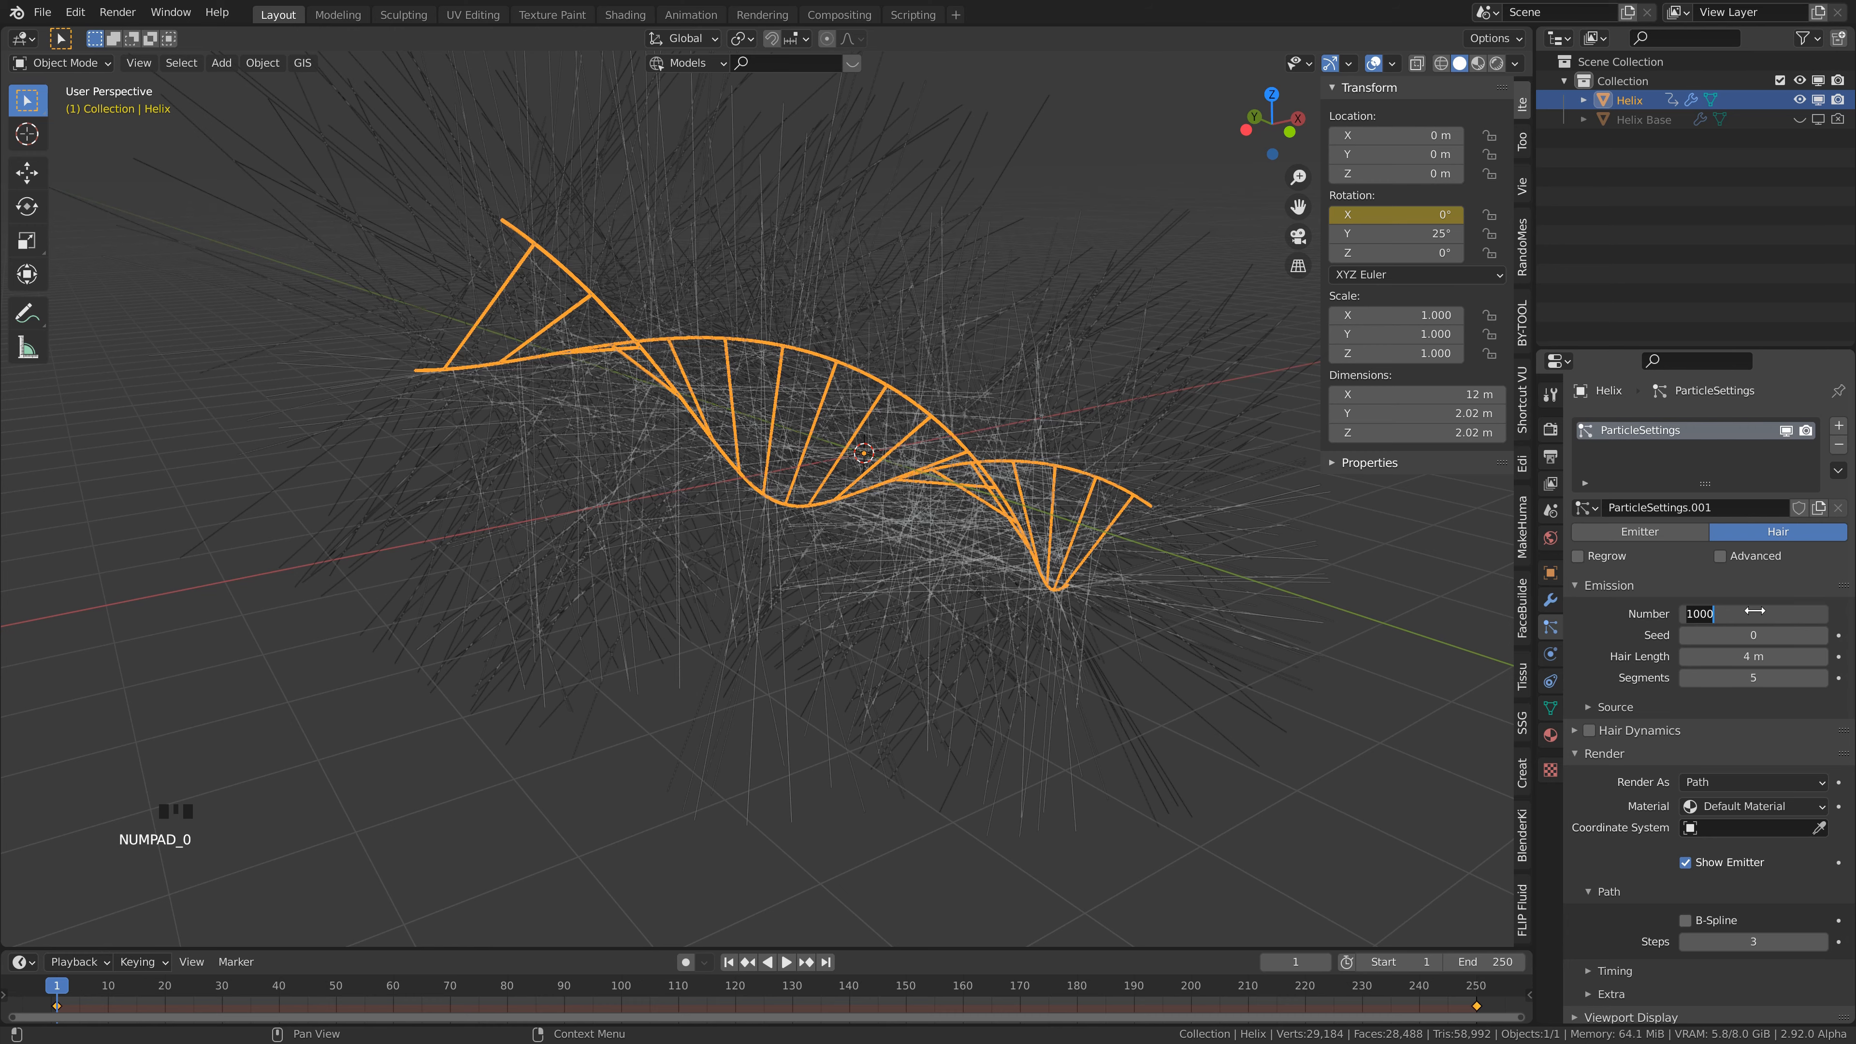
text(20)
key(Return)
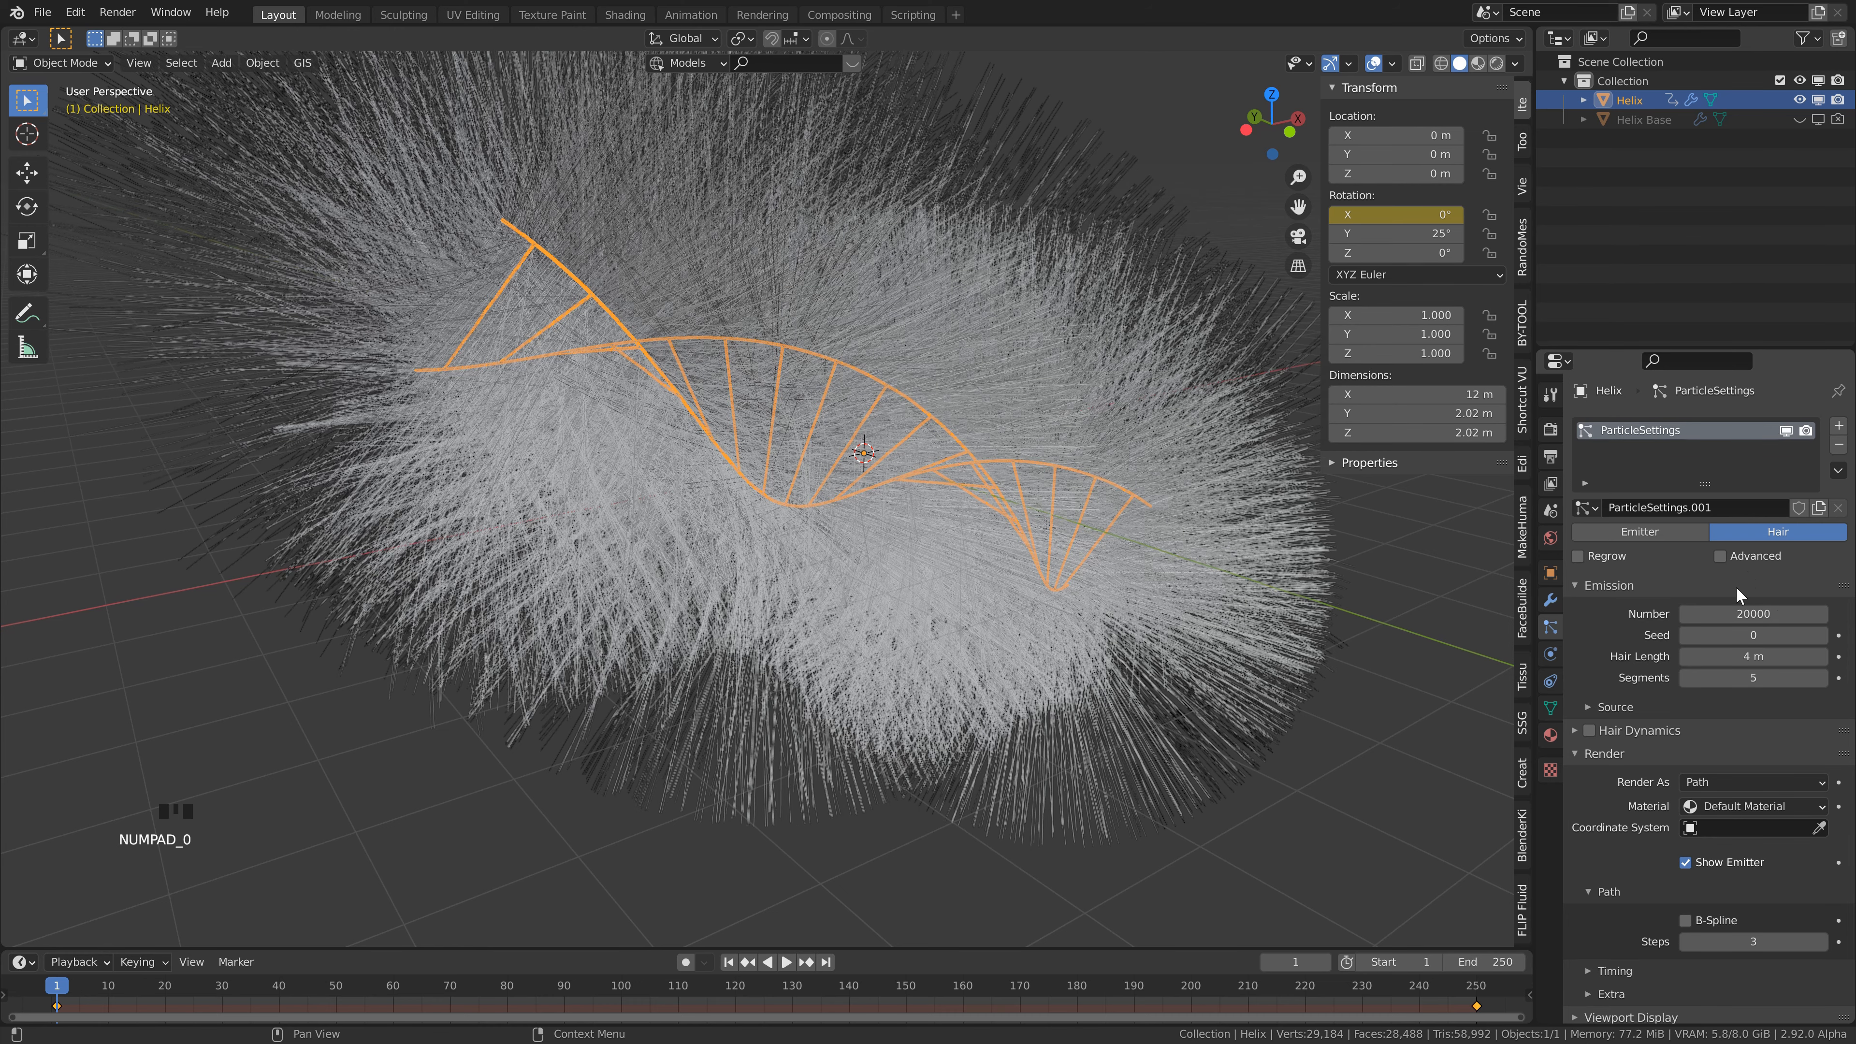
- Render the hair particles as Object with a scale of 0.1 and a scale randomness of 0.5
scroll(1659, 713, down, 3)
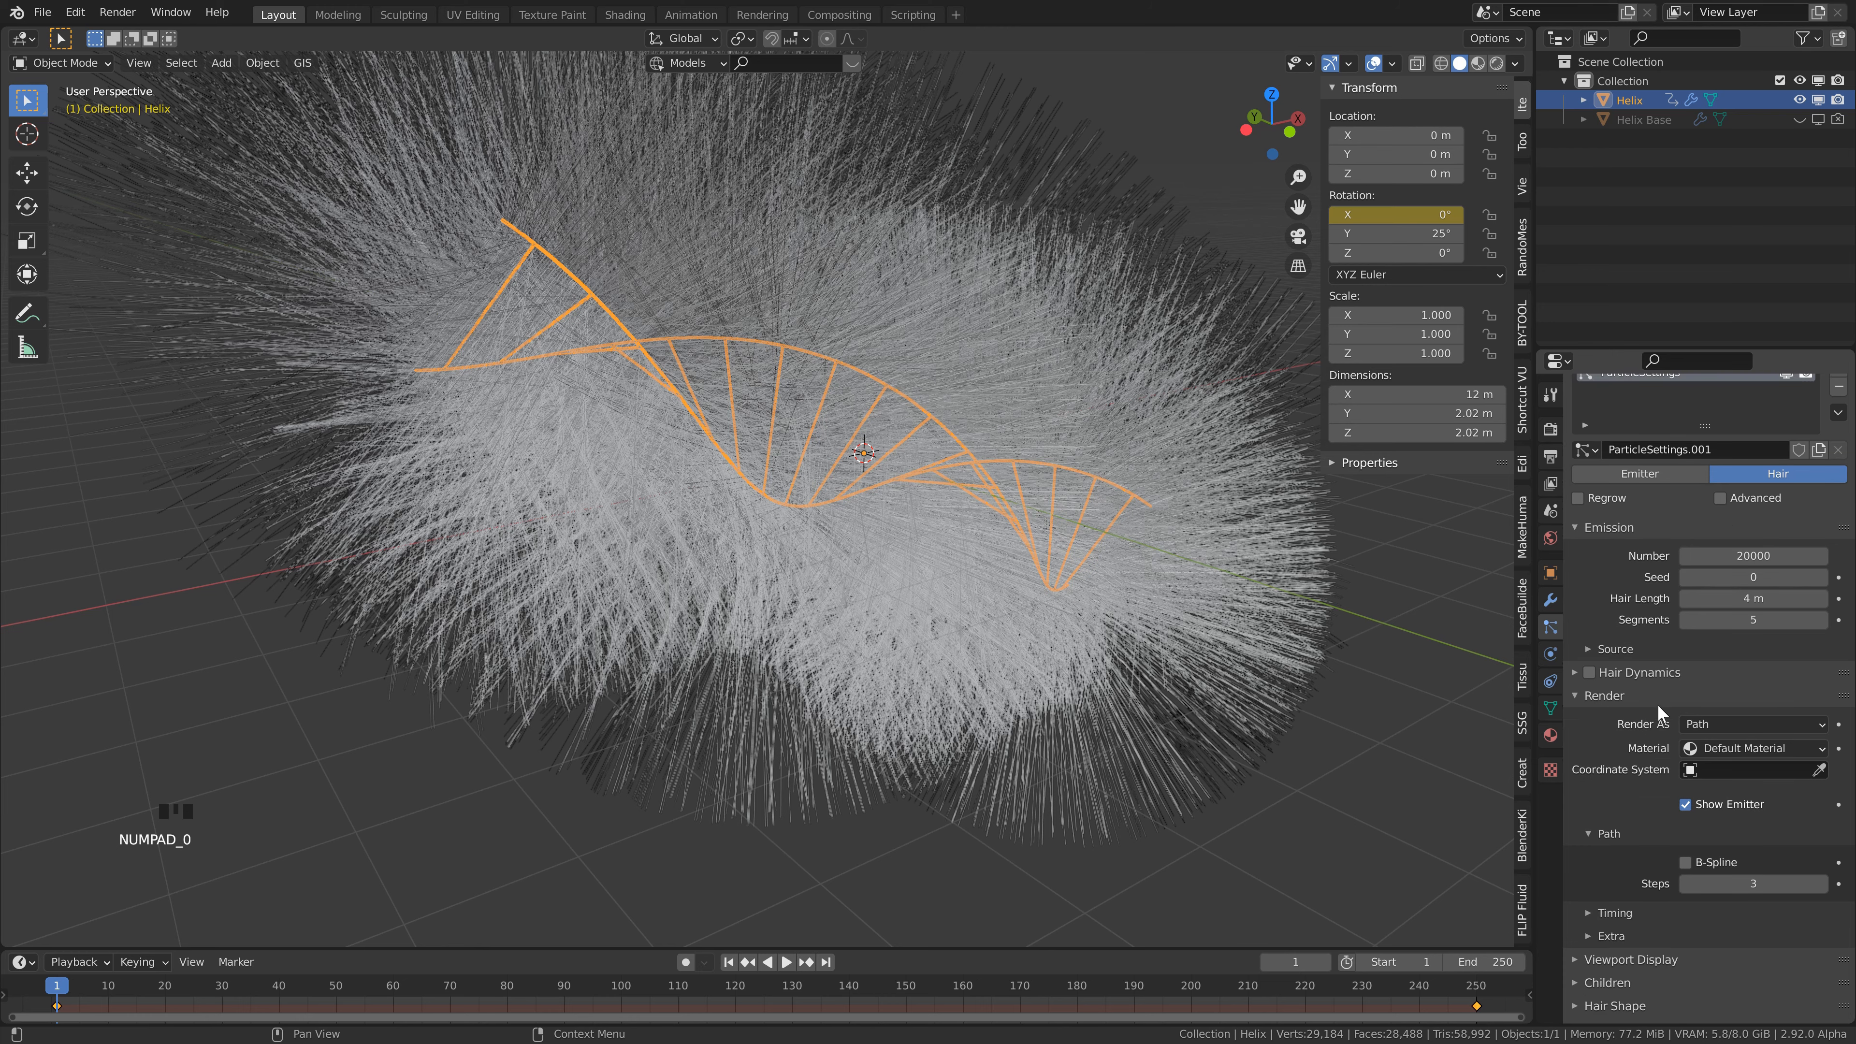
click(1733, 688)
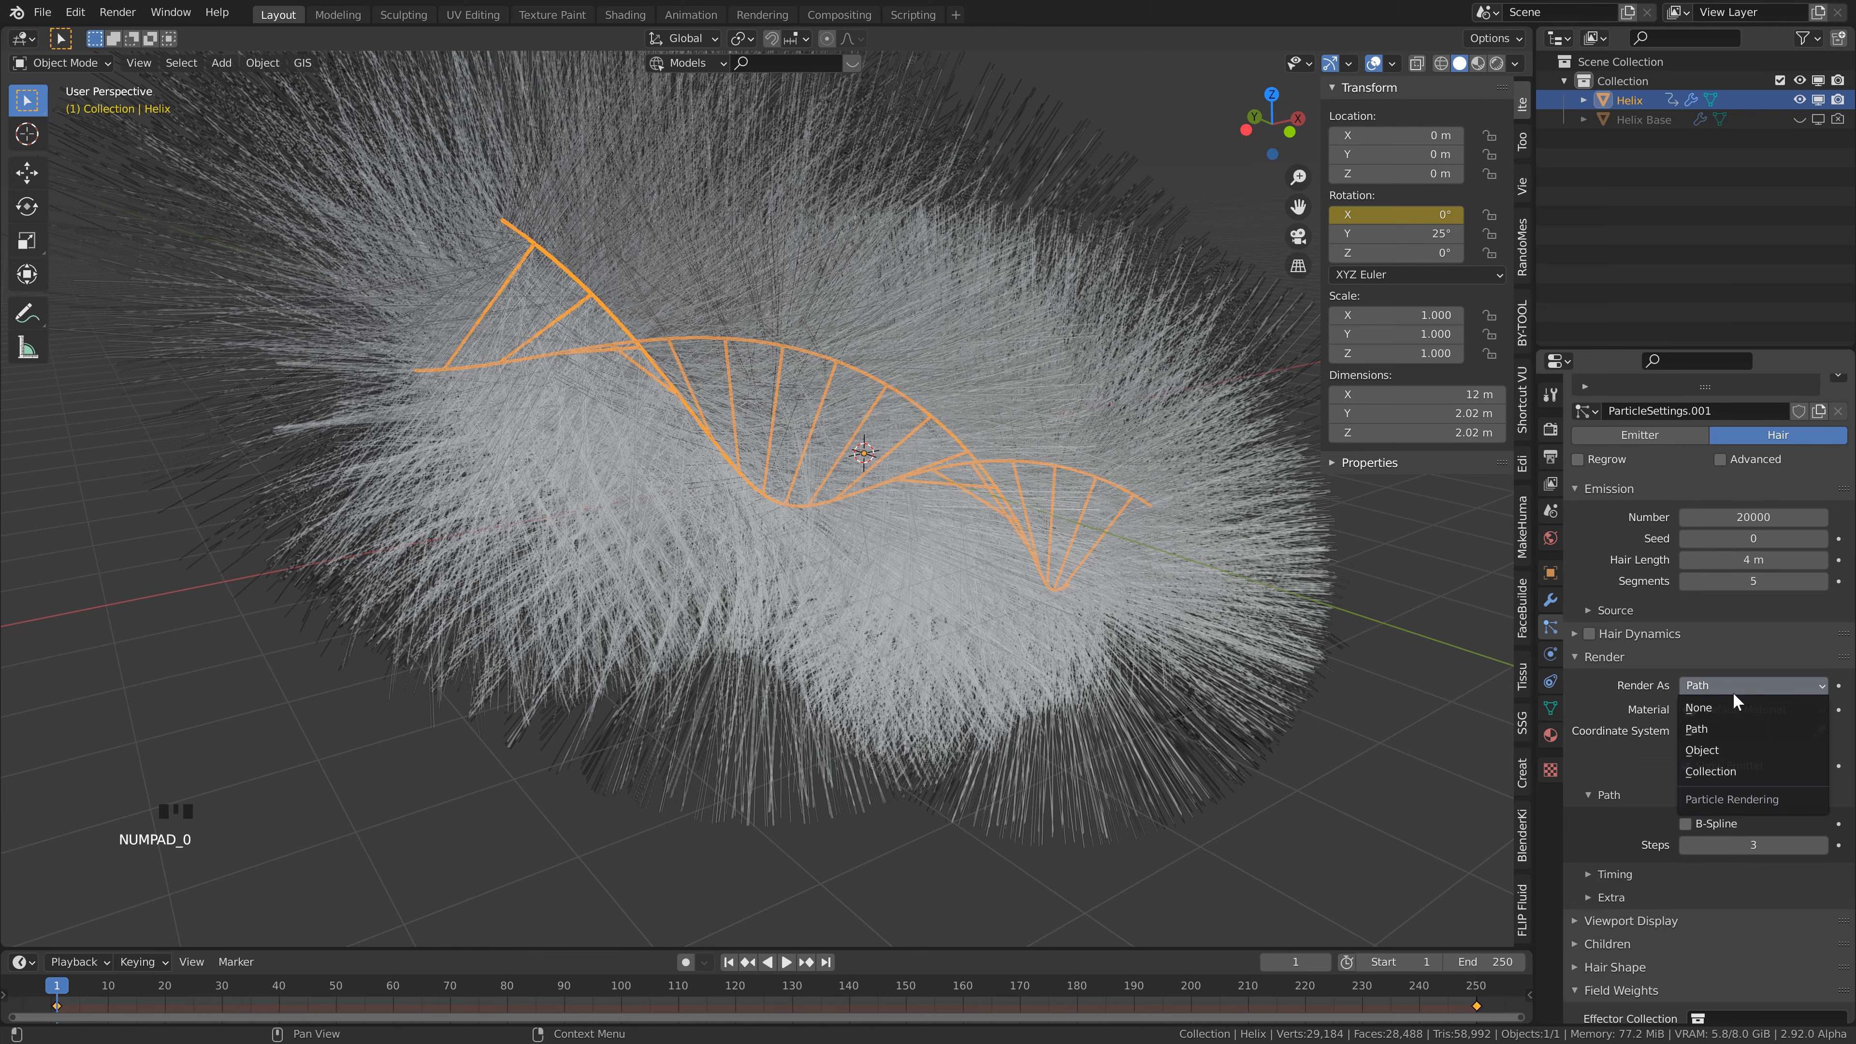
click(1718, 750)
click(1772, 710)
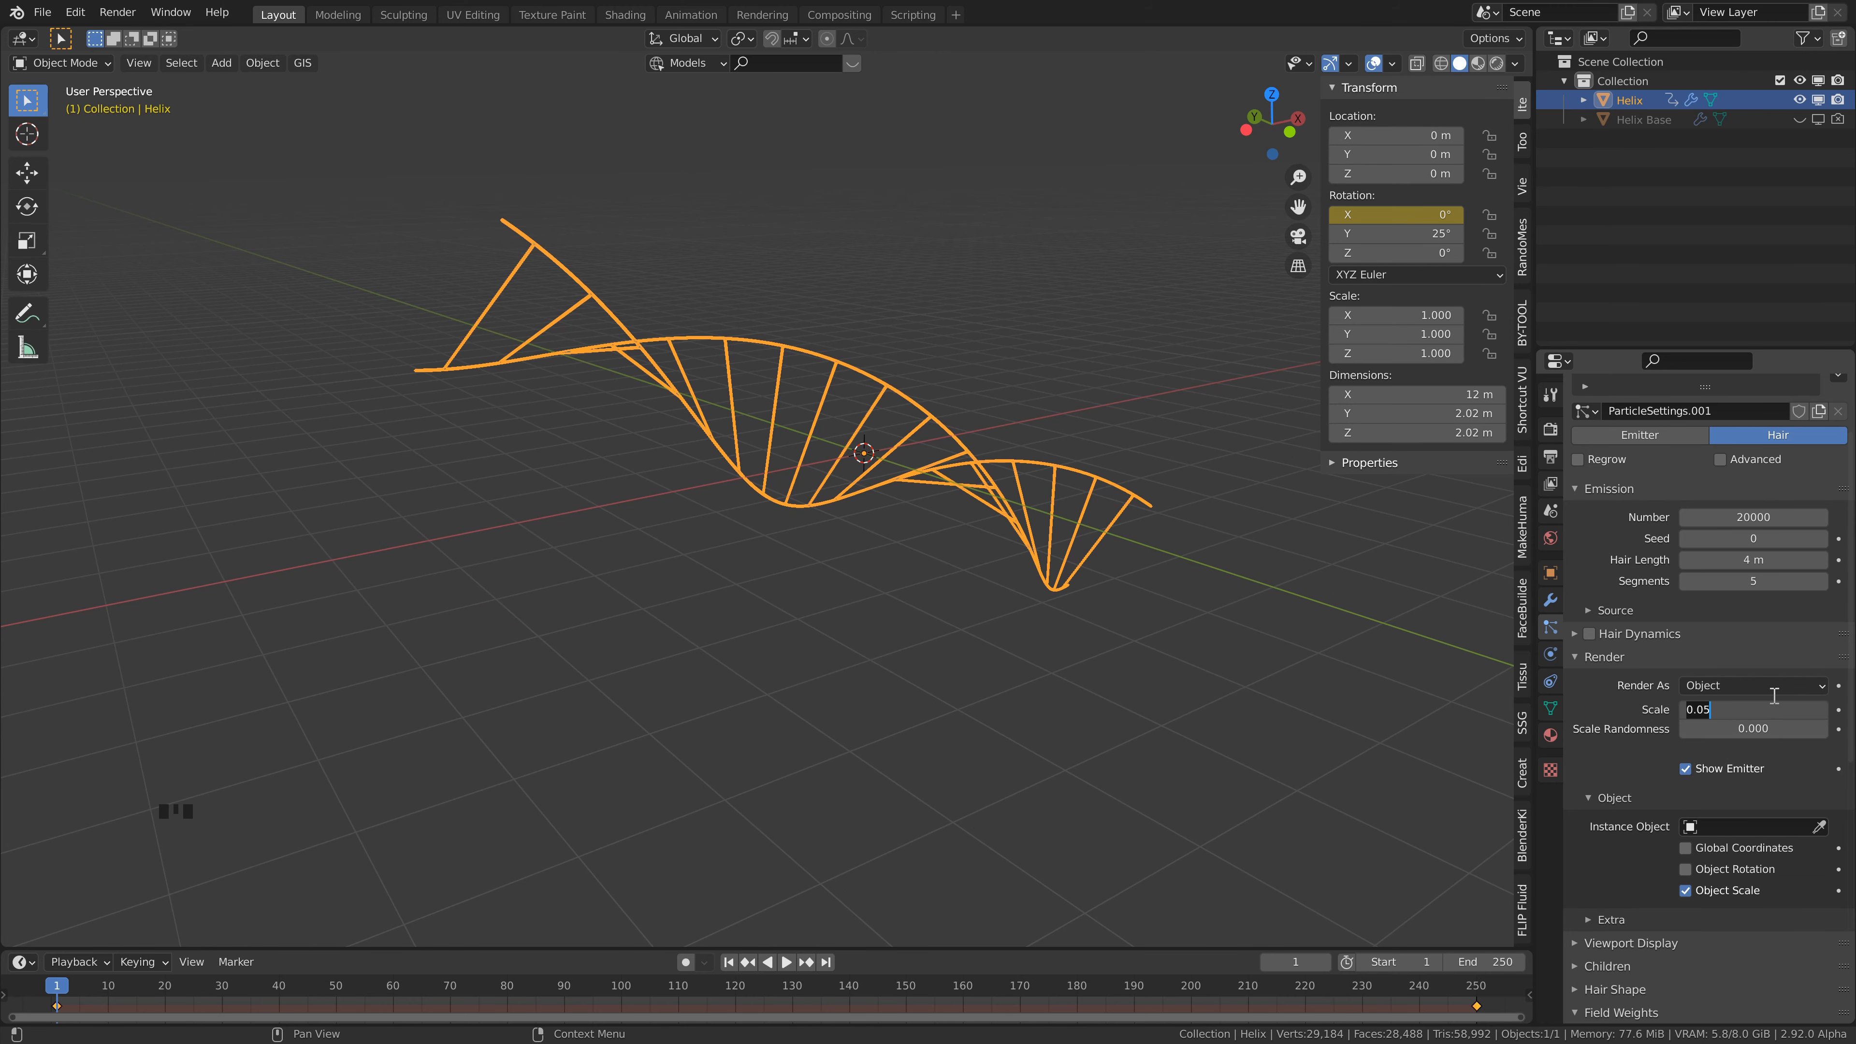
text(0.1)
click(1774, 695)
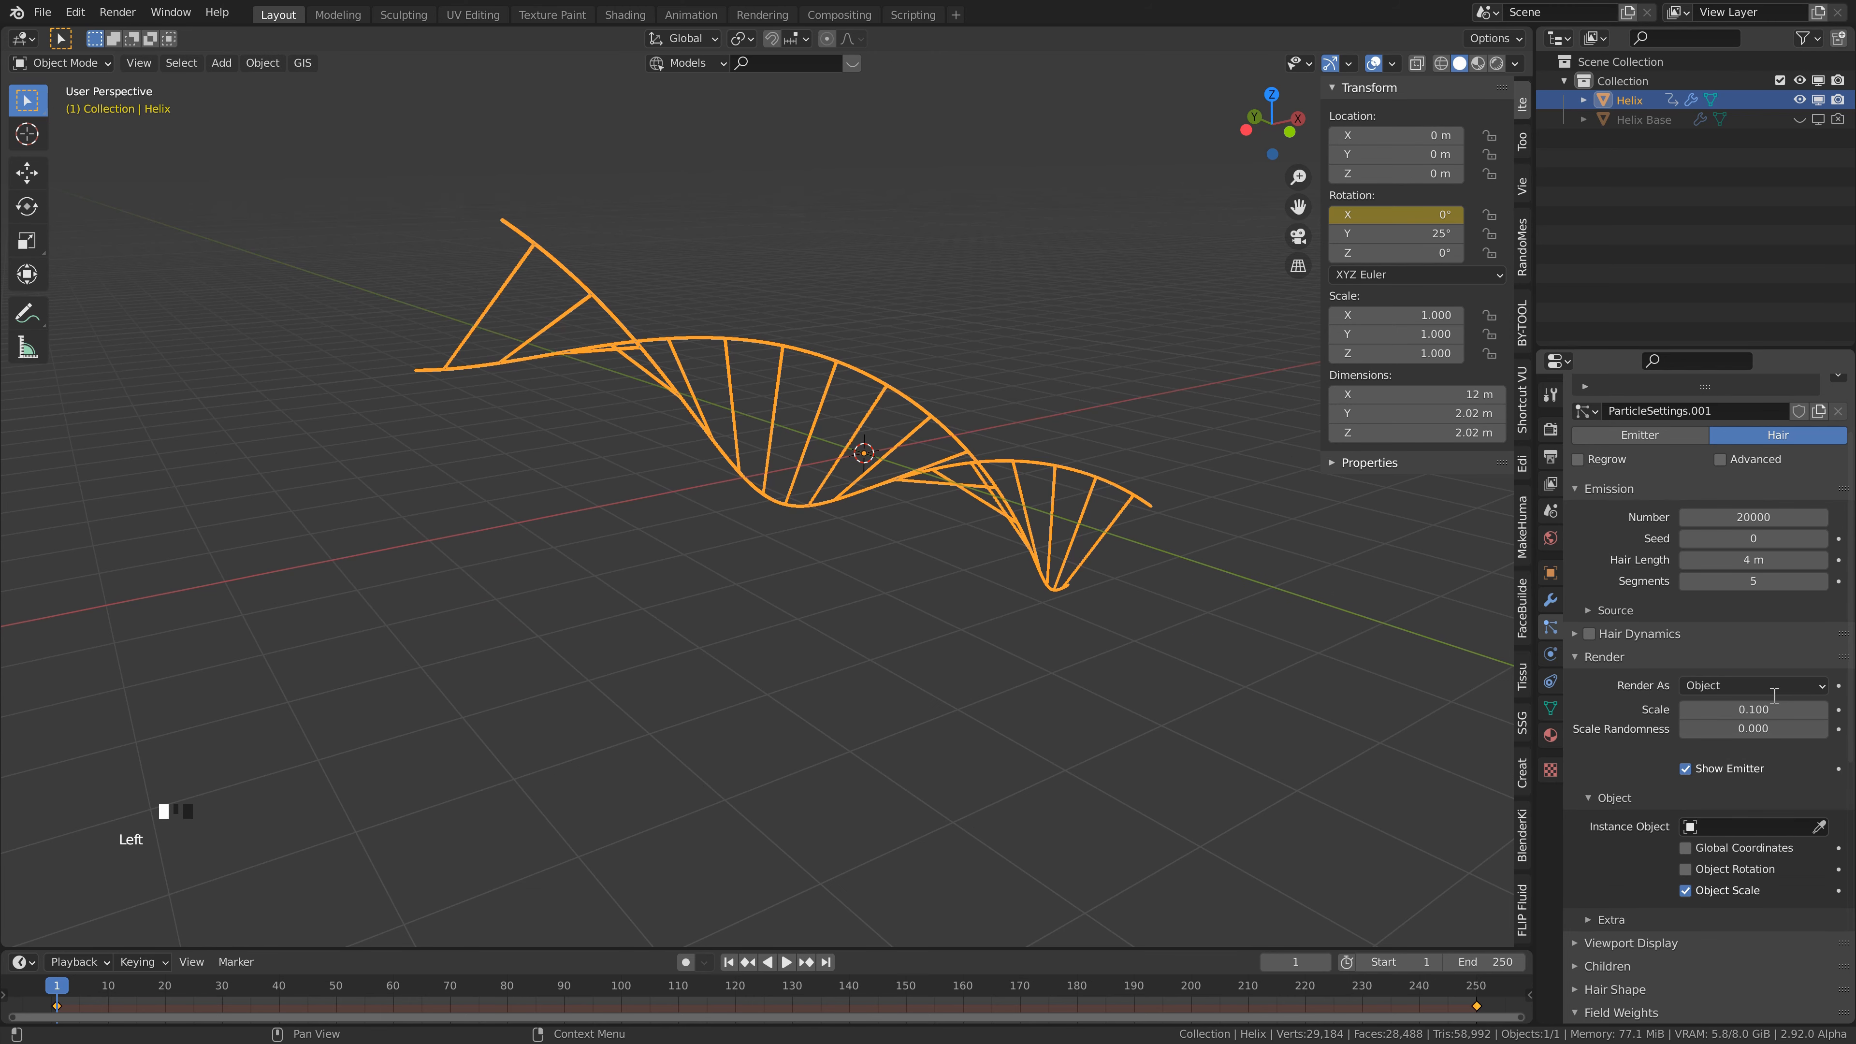
click(1761, 729)
text(.5)
key(Return)
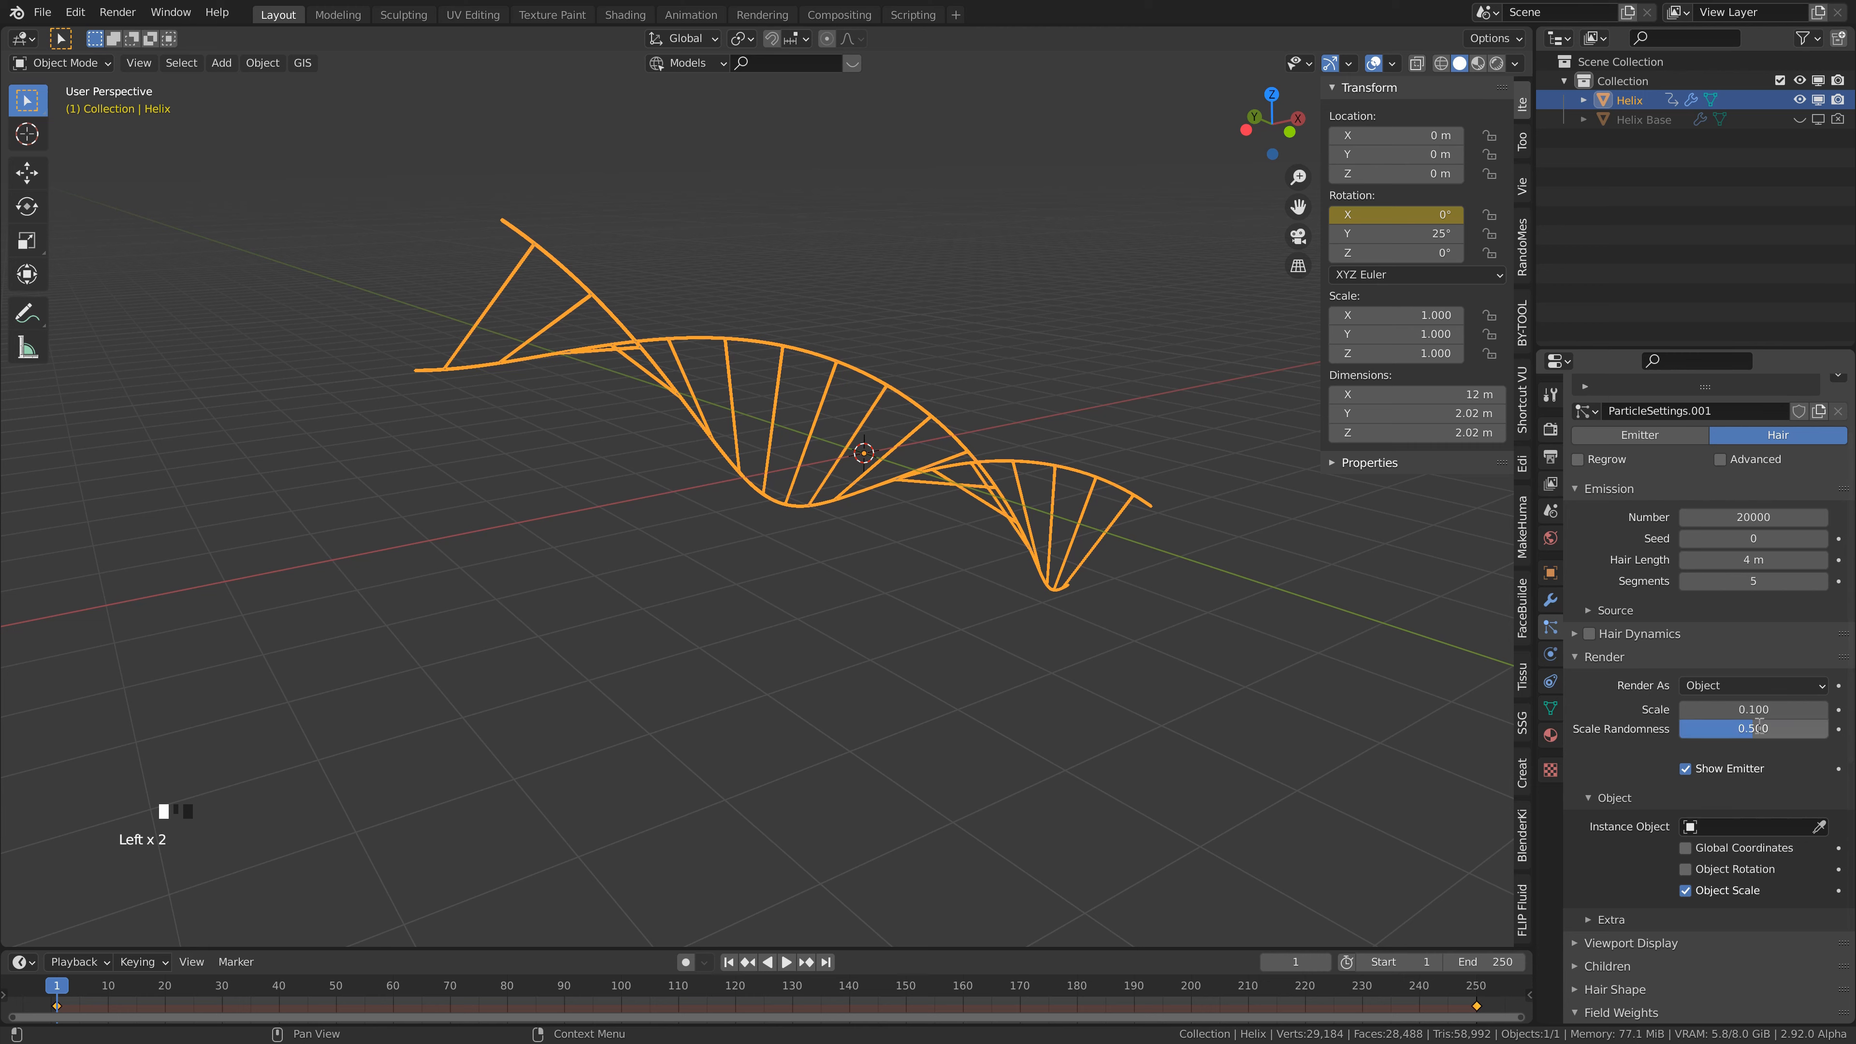
- Add an ico sphere with 1 subdivision at the world origin and shade it smooth
scroll(1726, 810, down, 2)
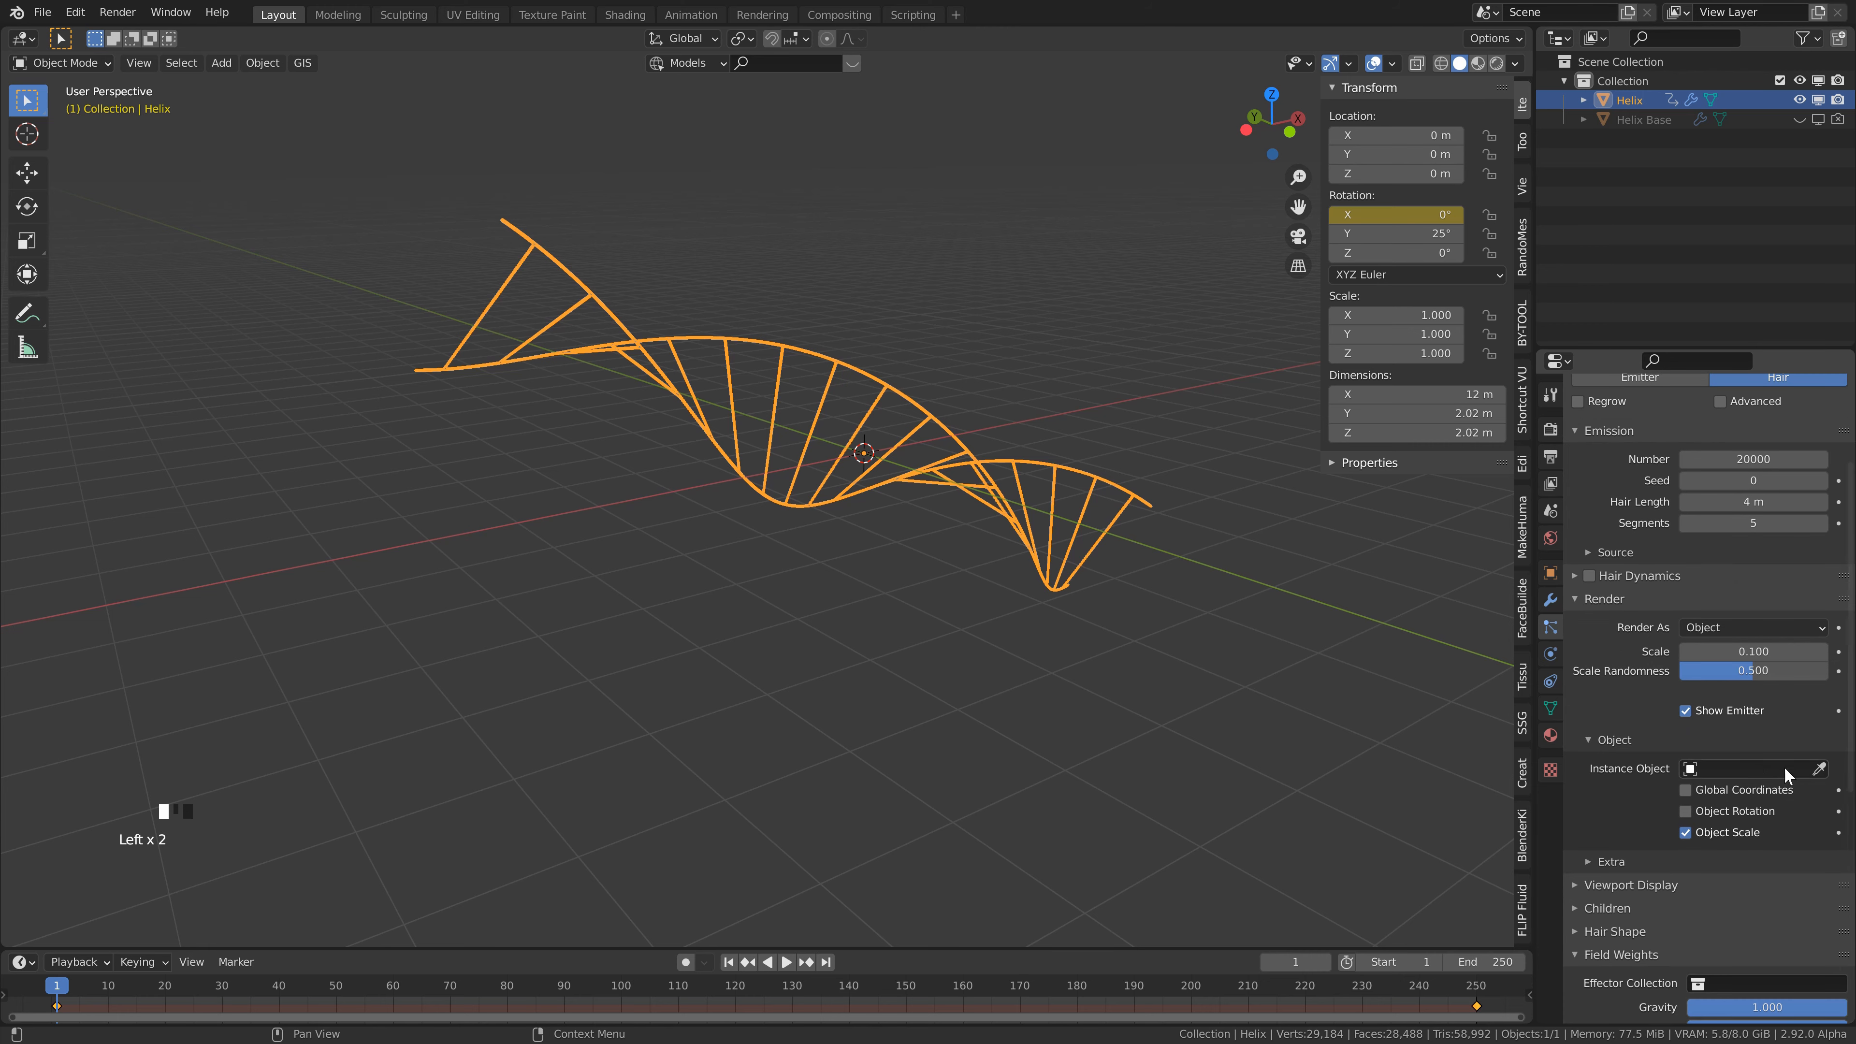
click(850, 572)
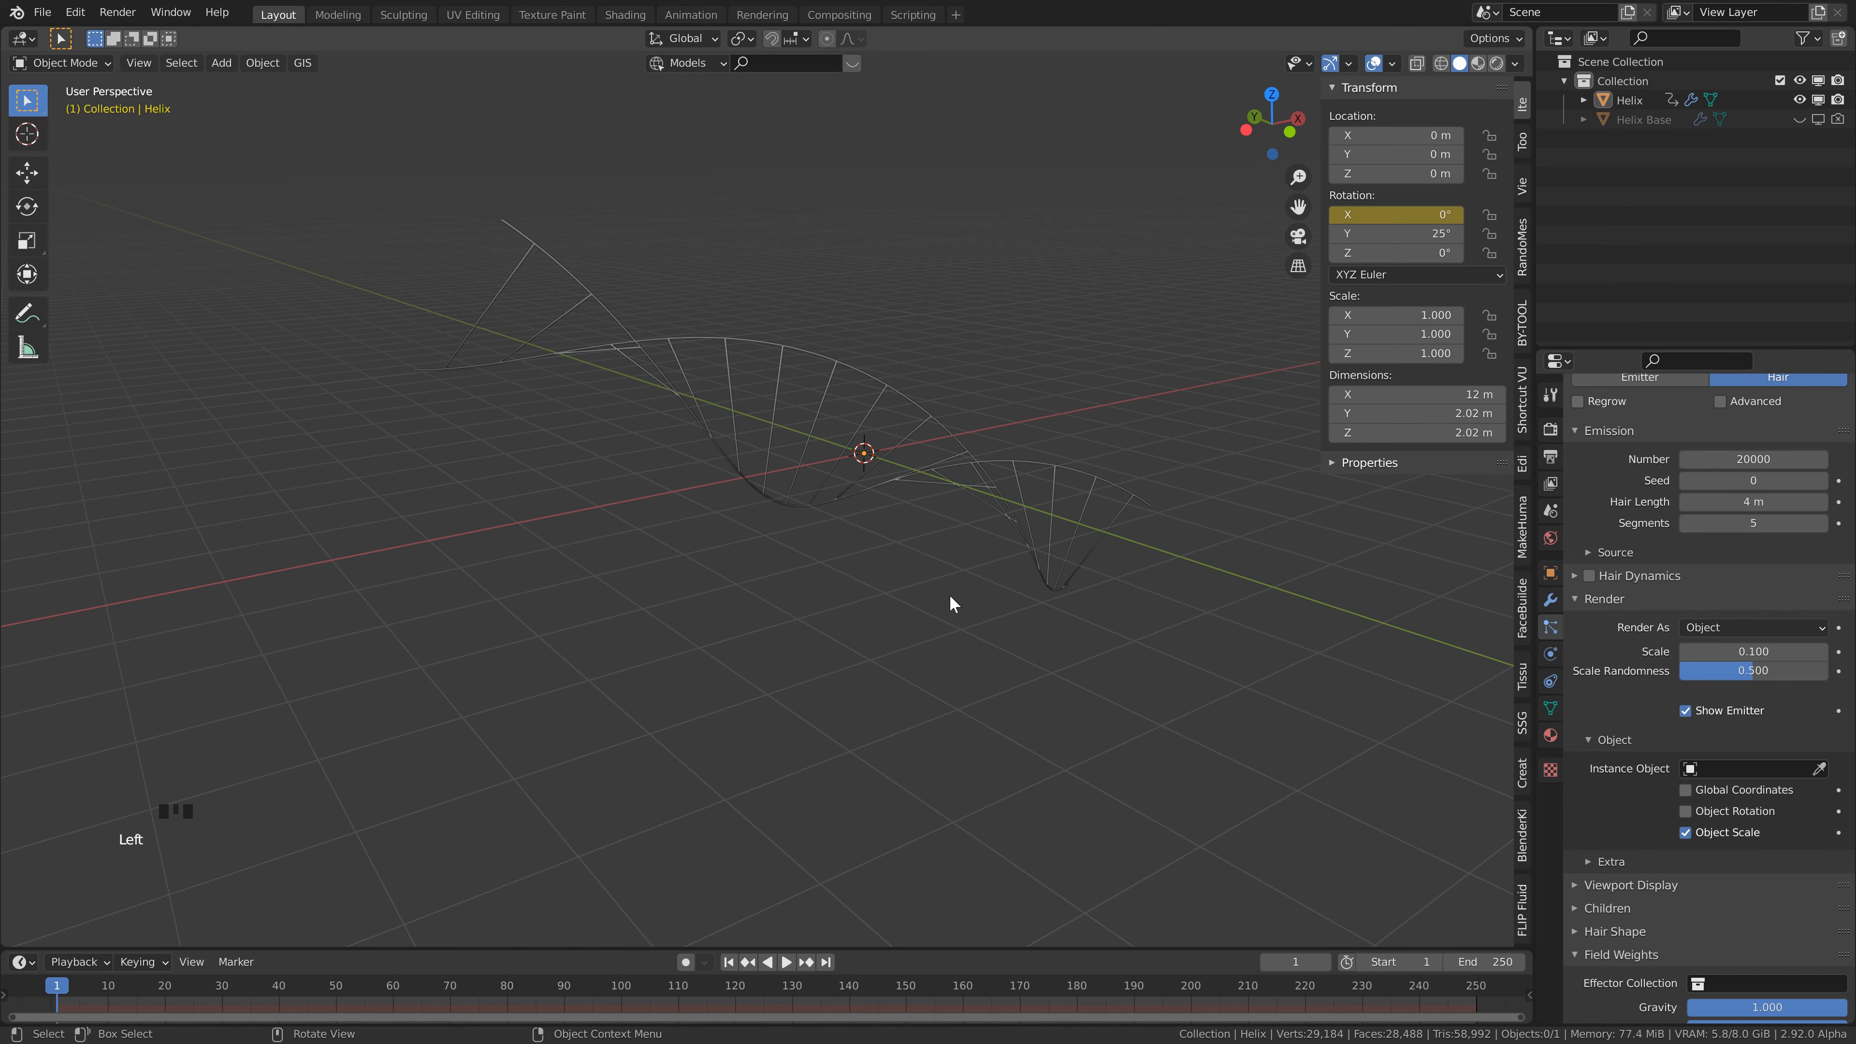
key(shift+a)
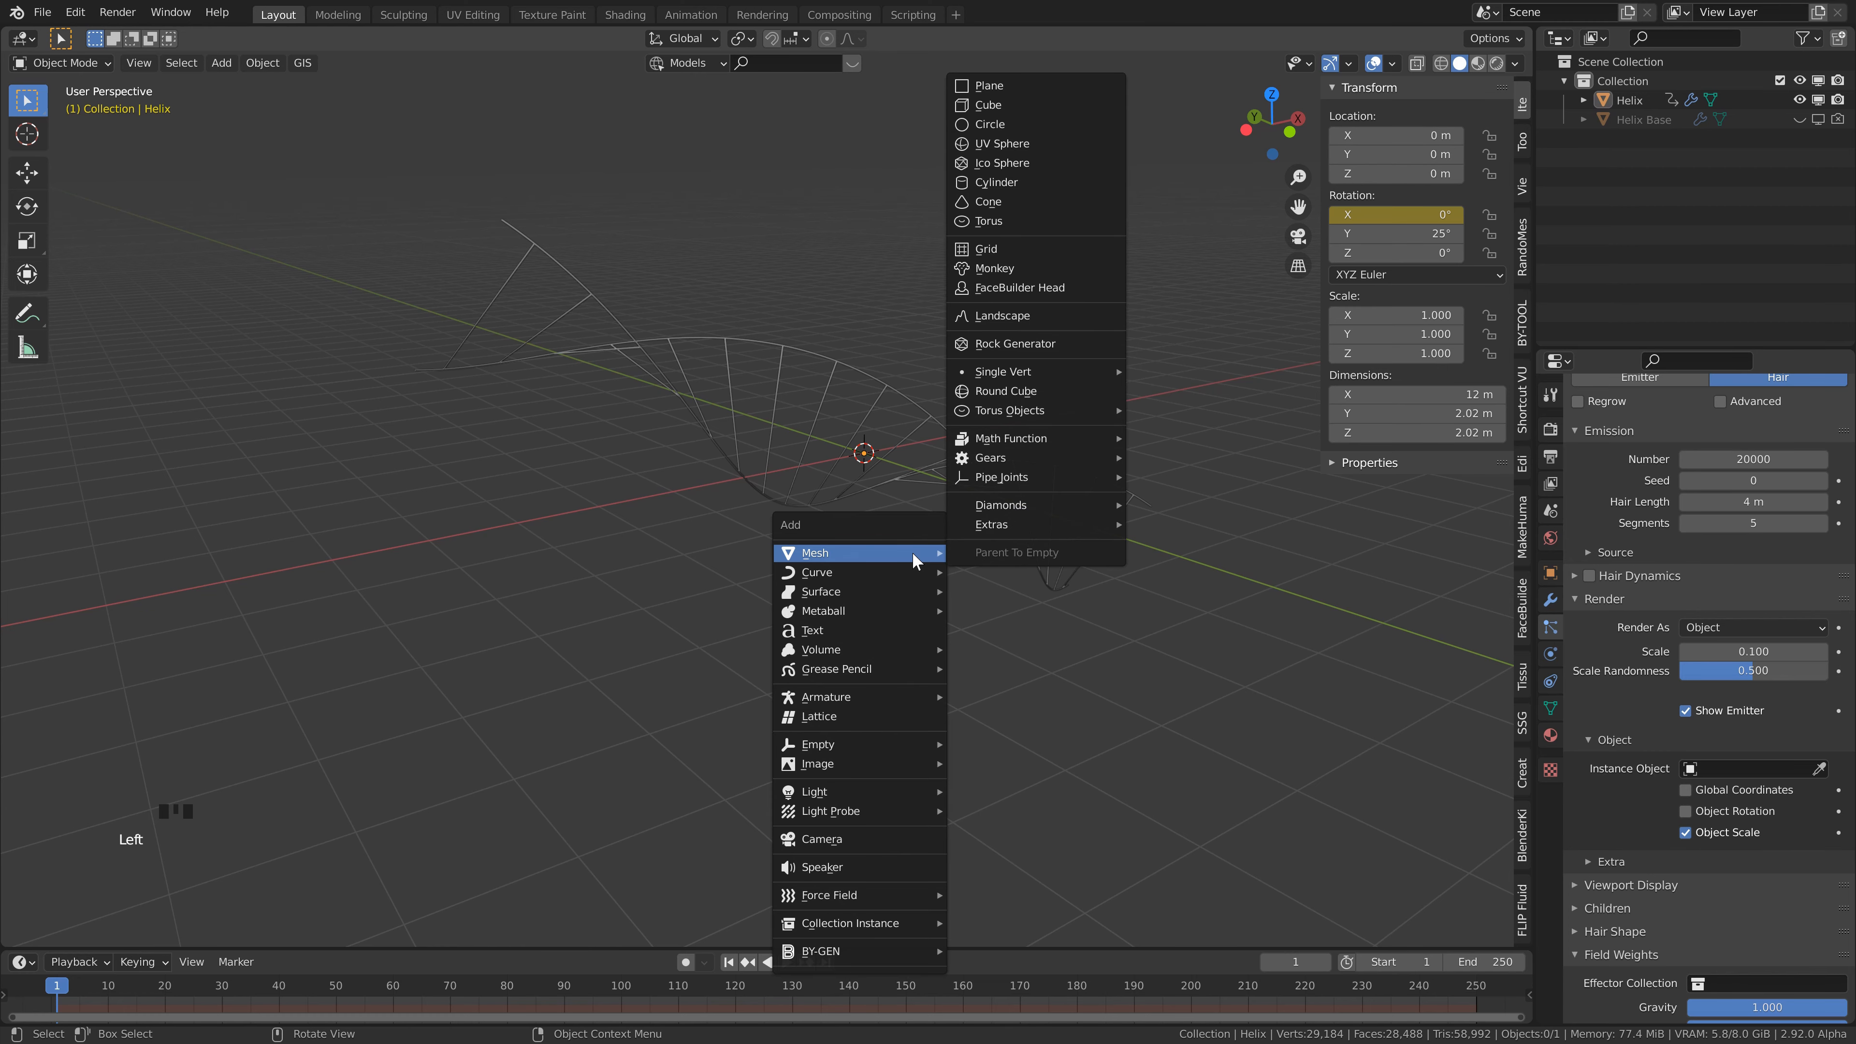
click(1066, 165)
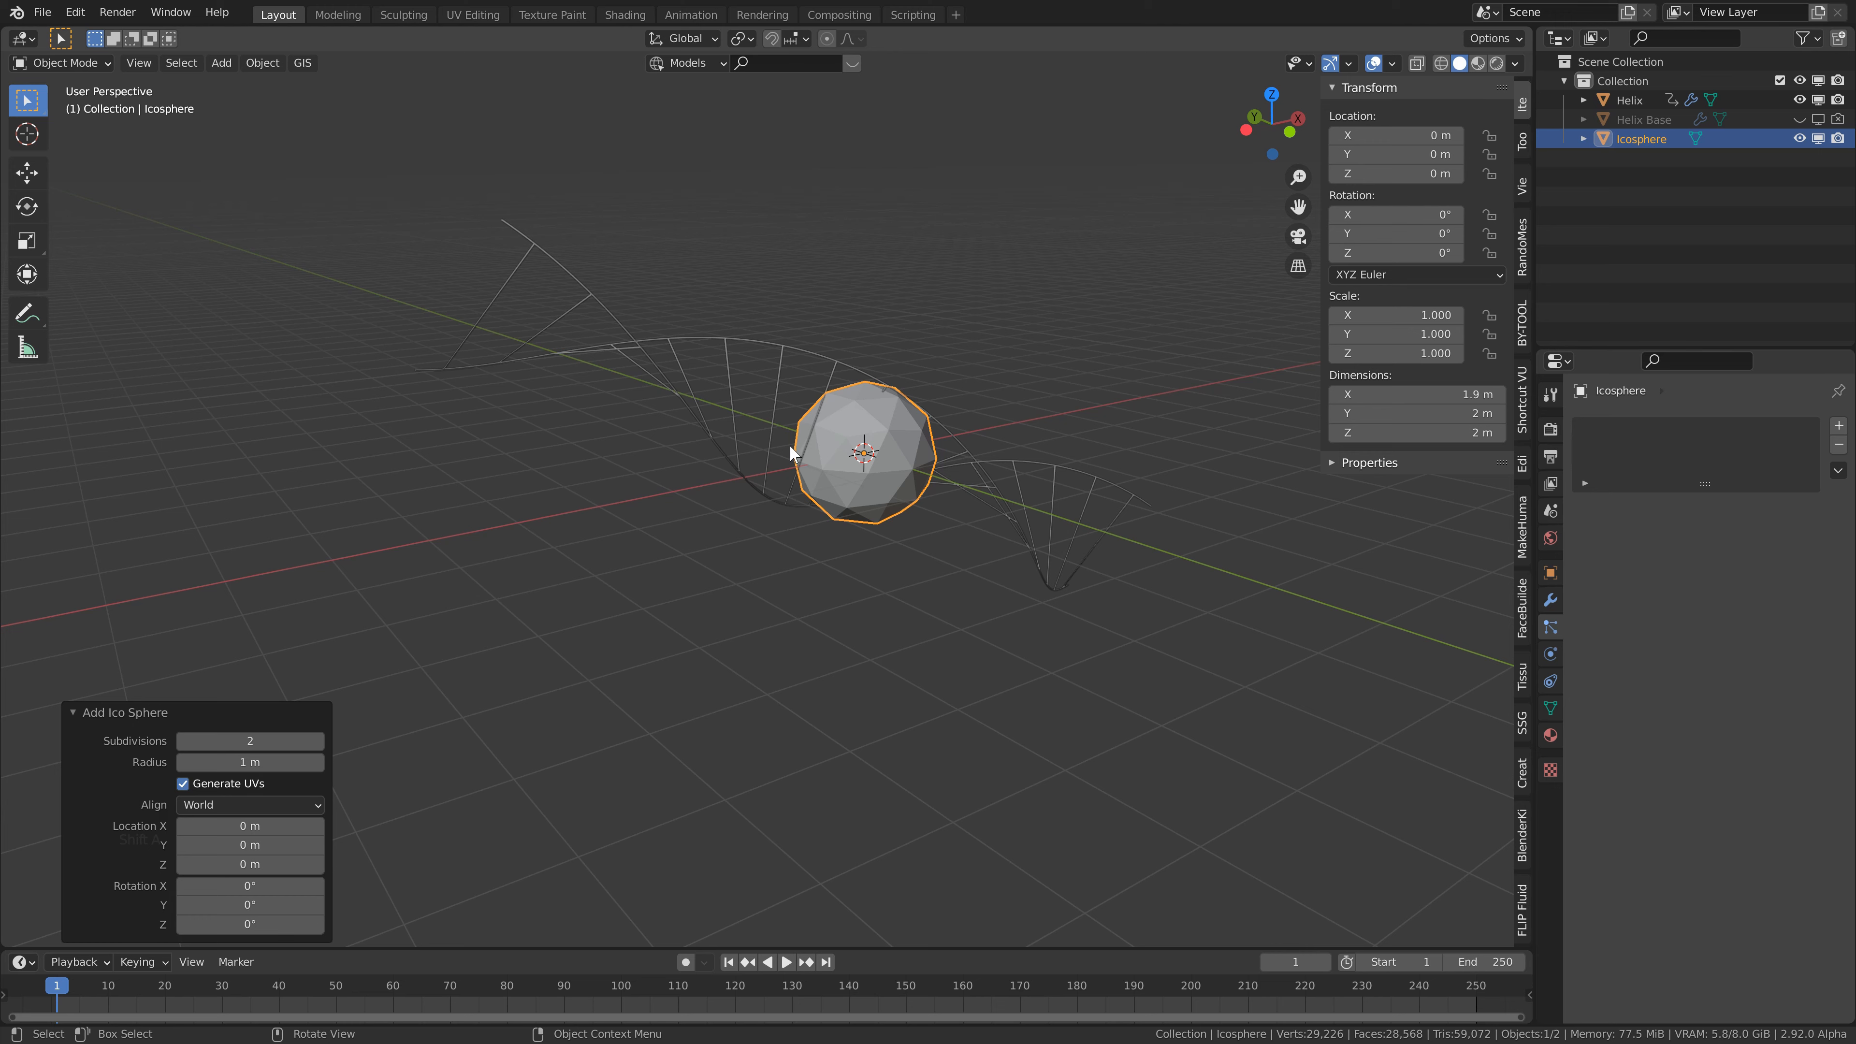
click(184, 742)
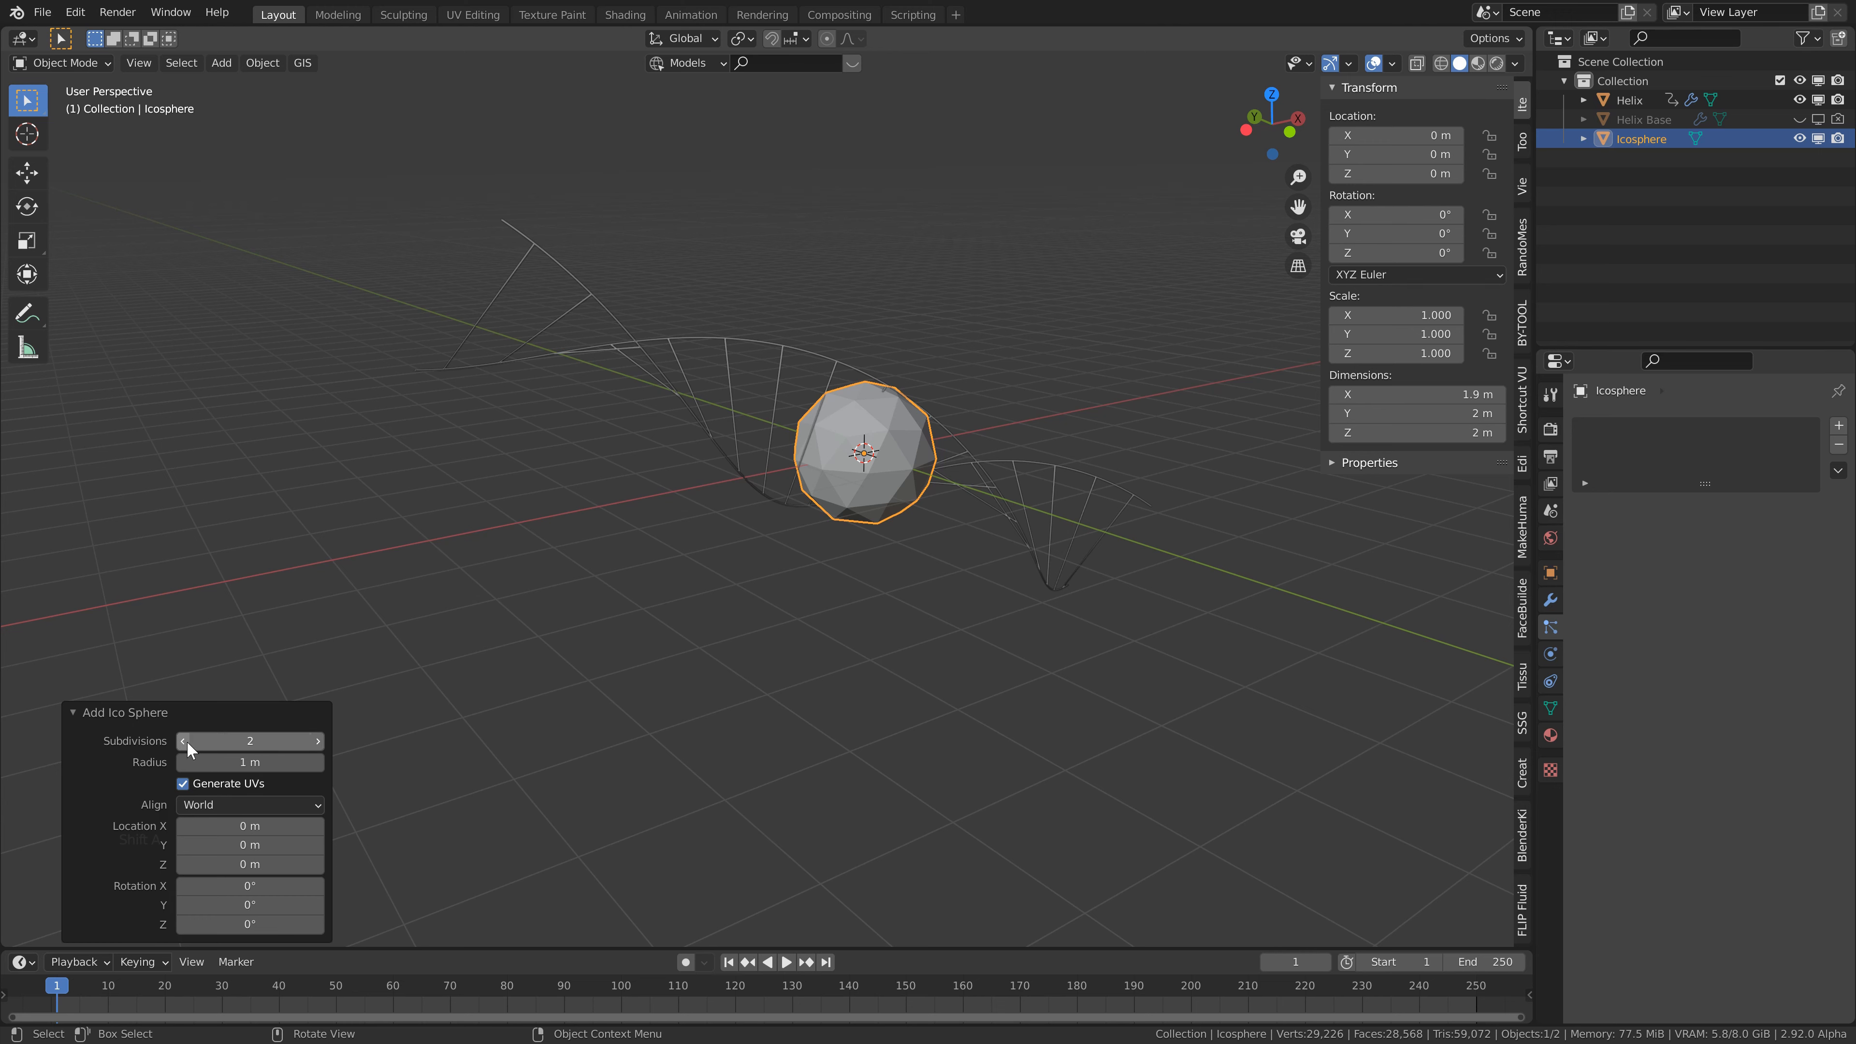
right_click(881, 426)
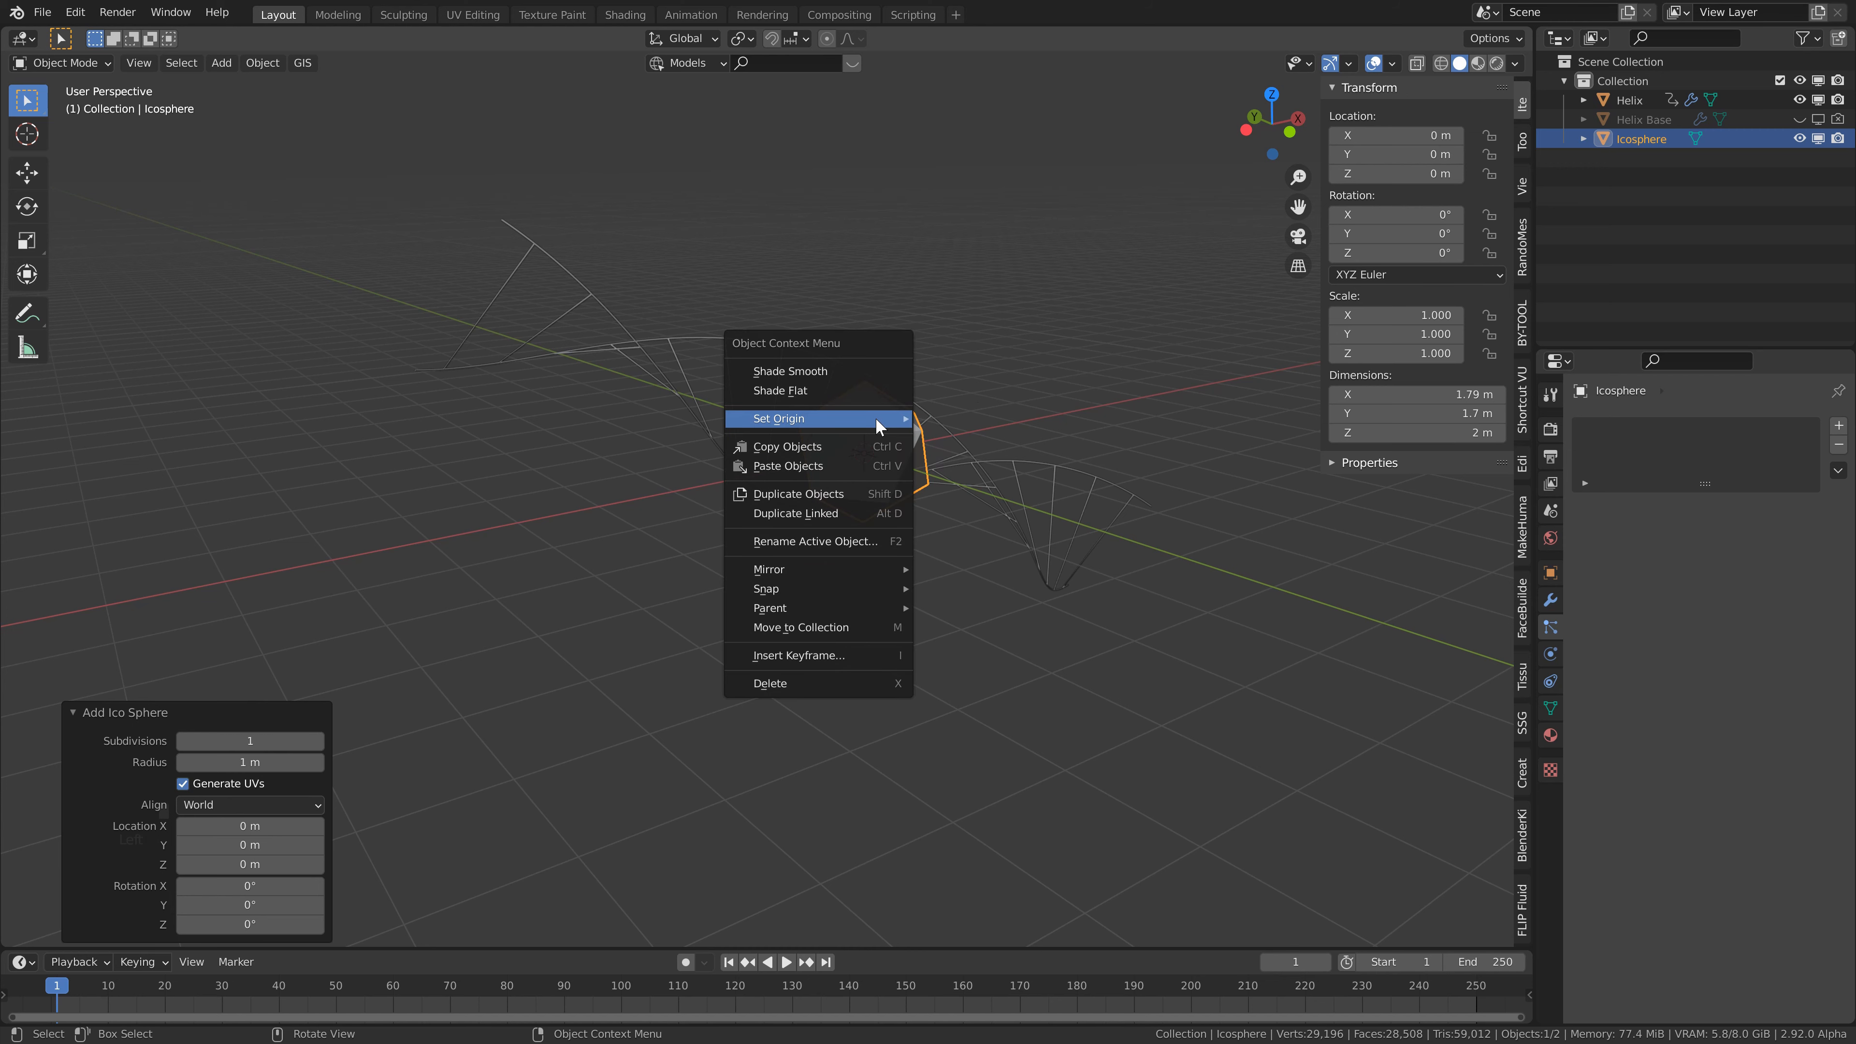
click(884, 372)
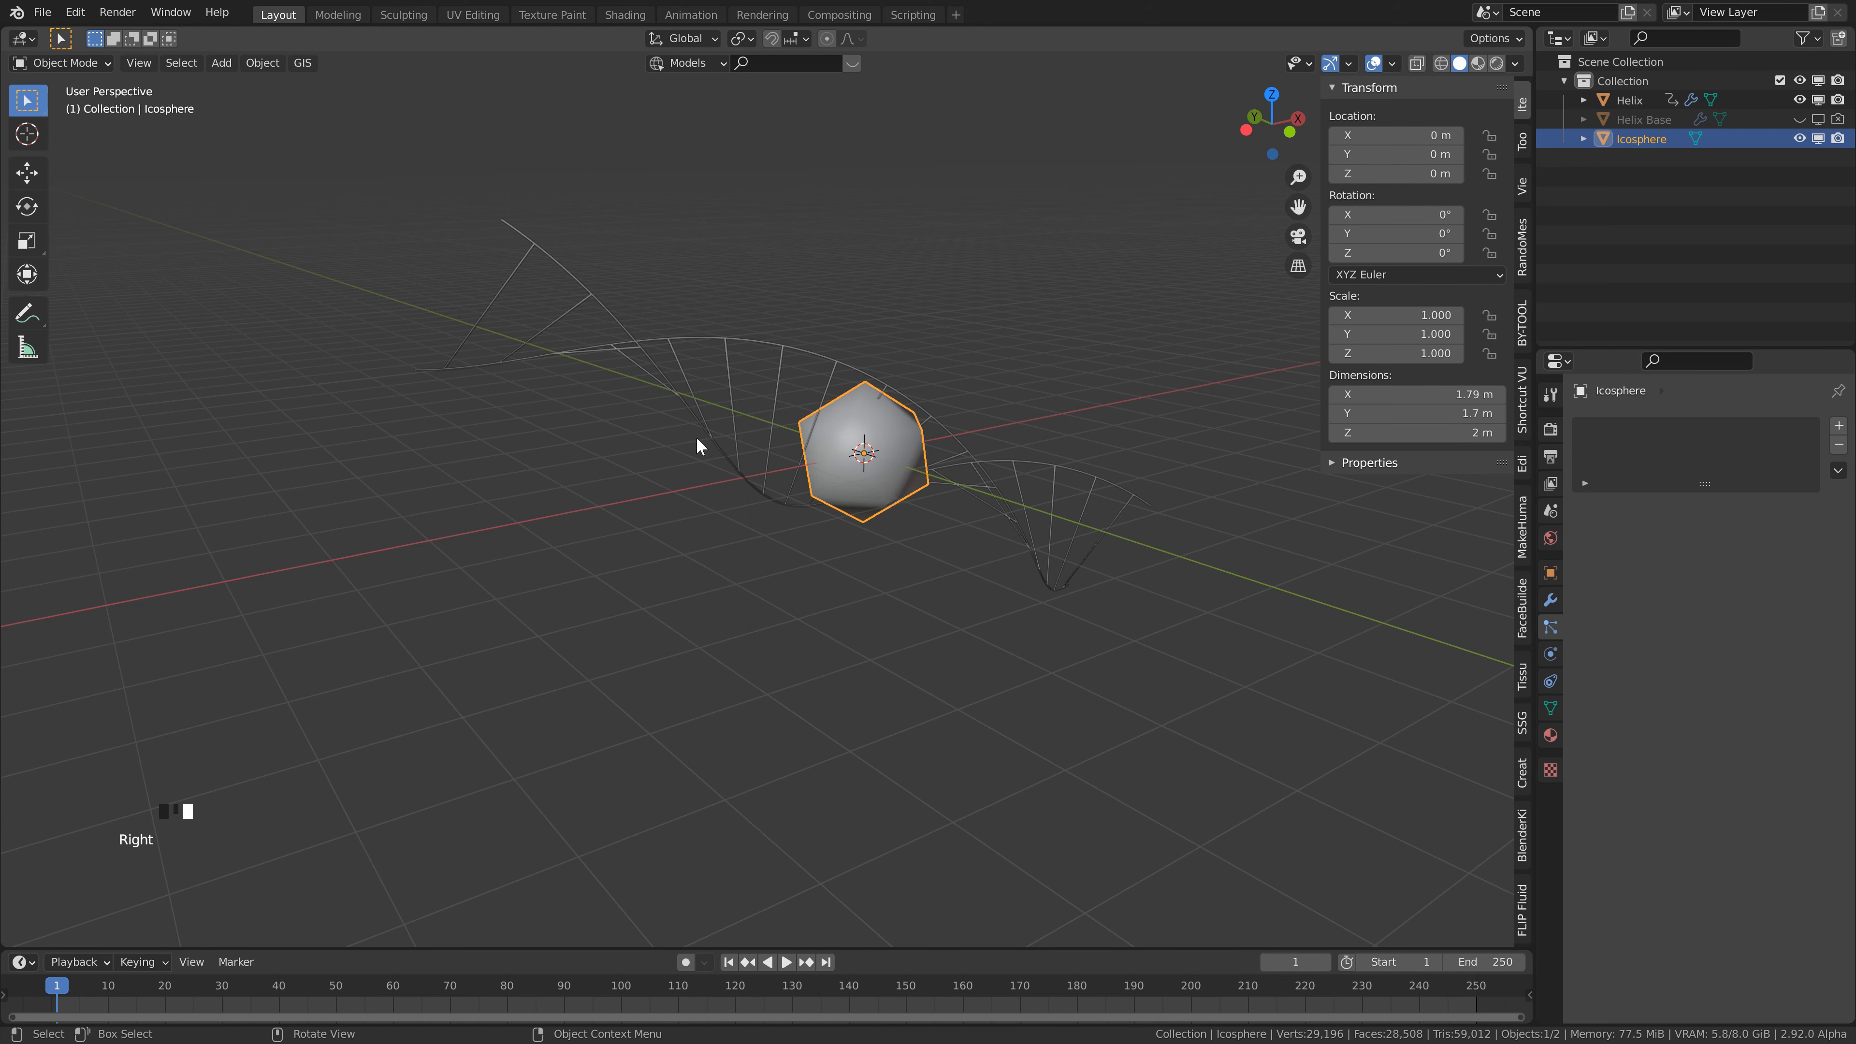
- Scale the ico sphere uniformly by 0.075
text(s)
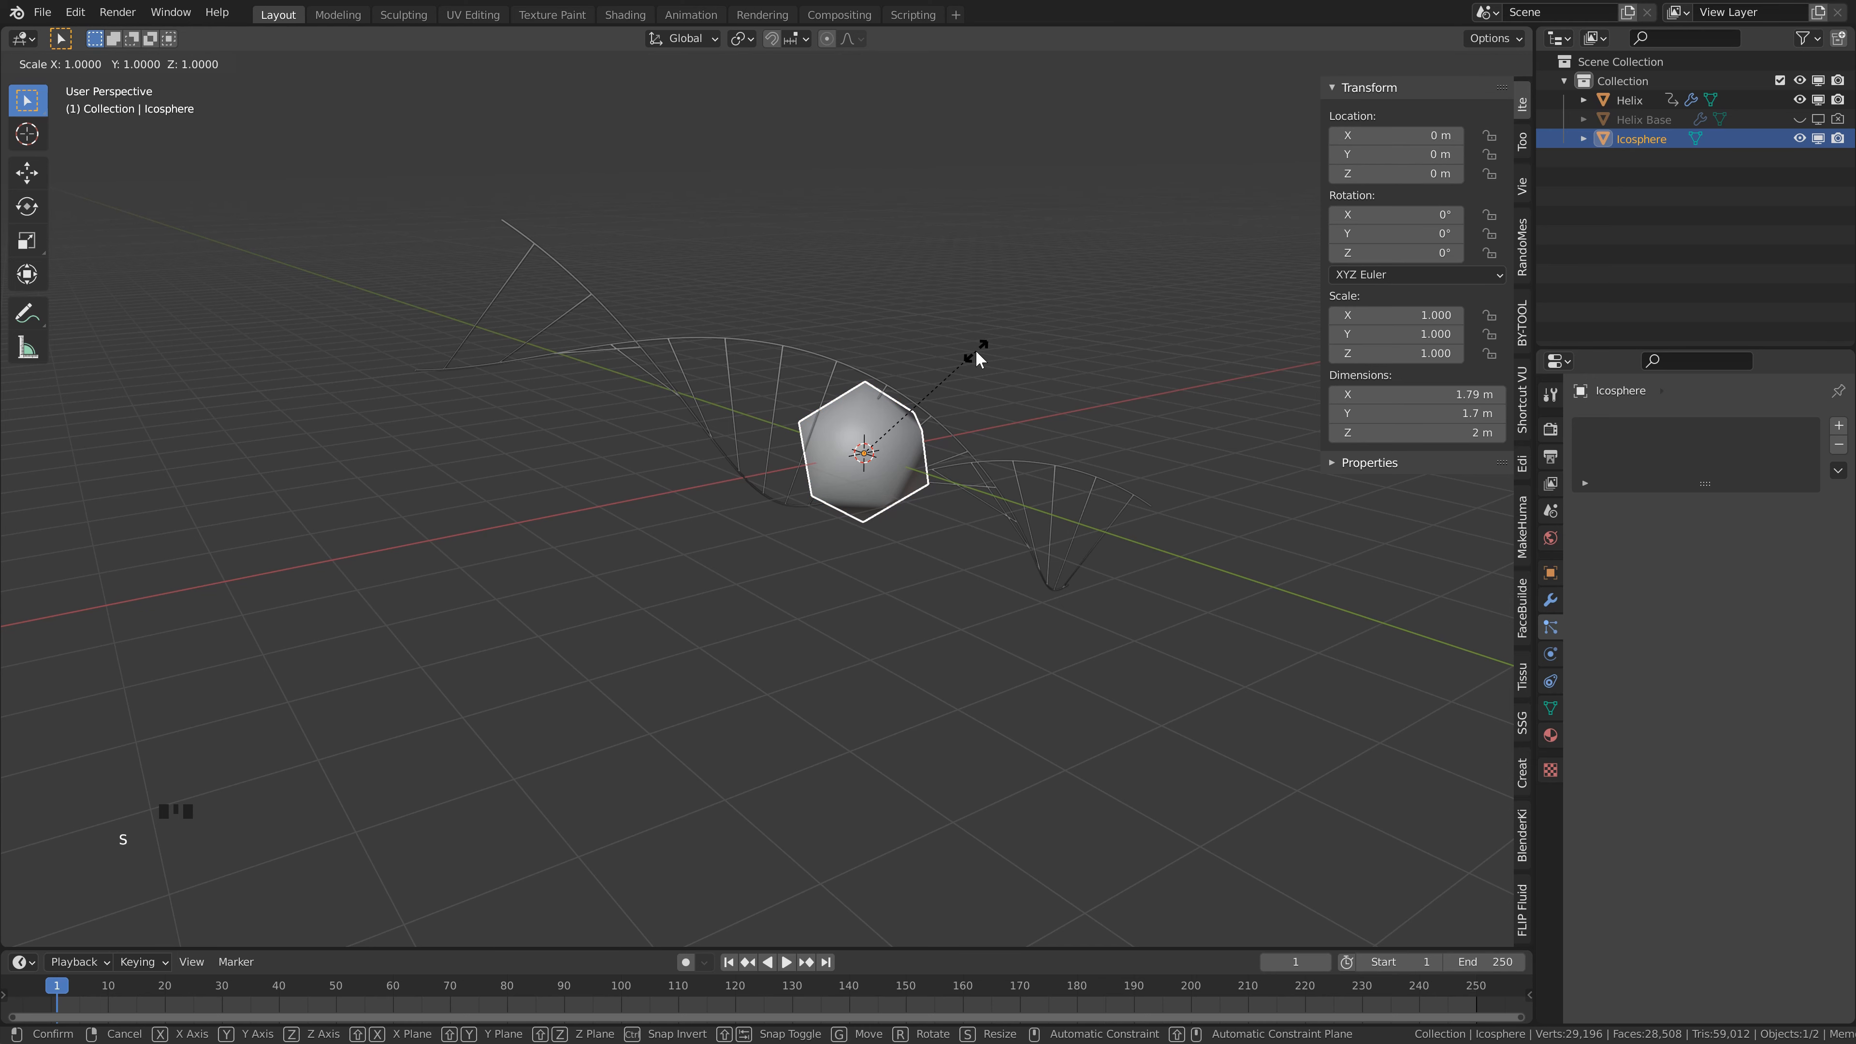
text(0)
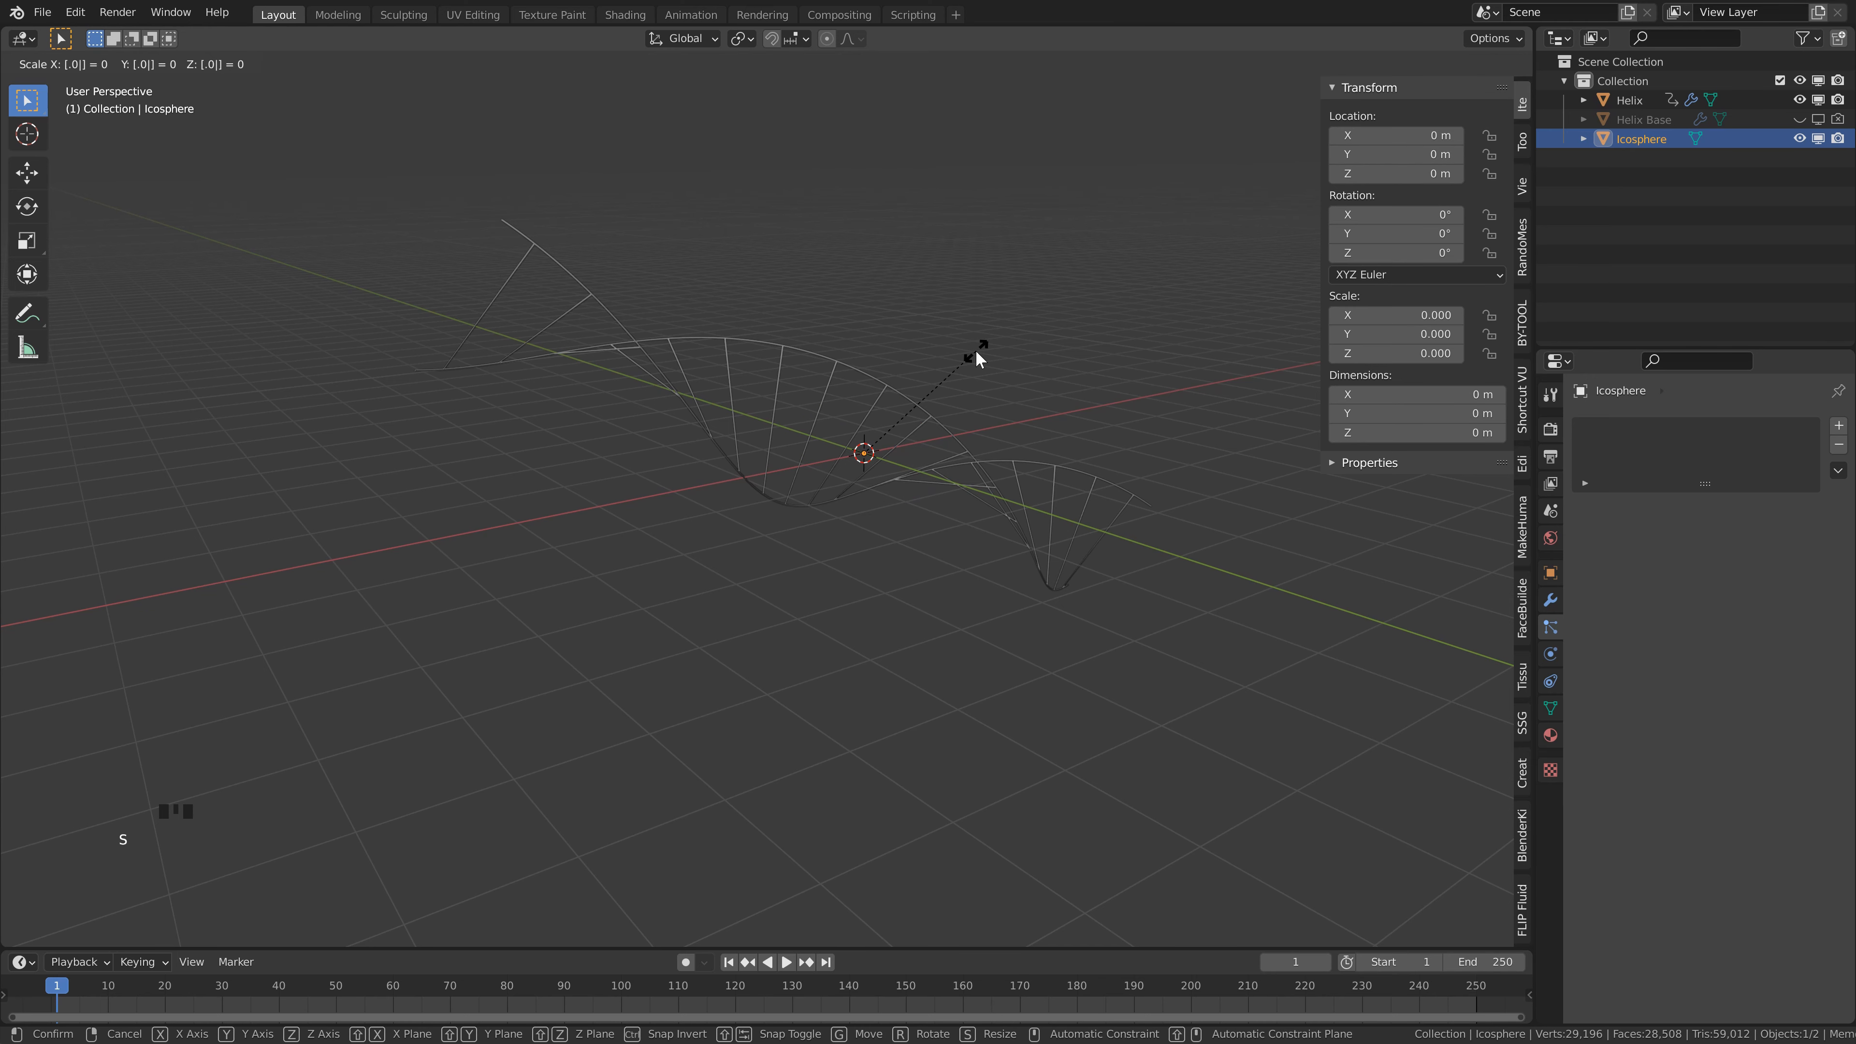
text(75)
key(Return)
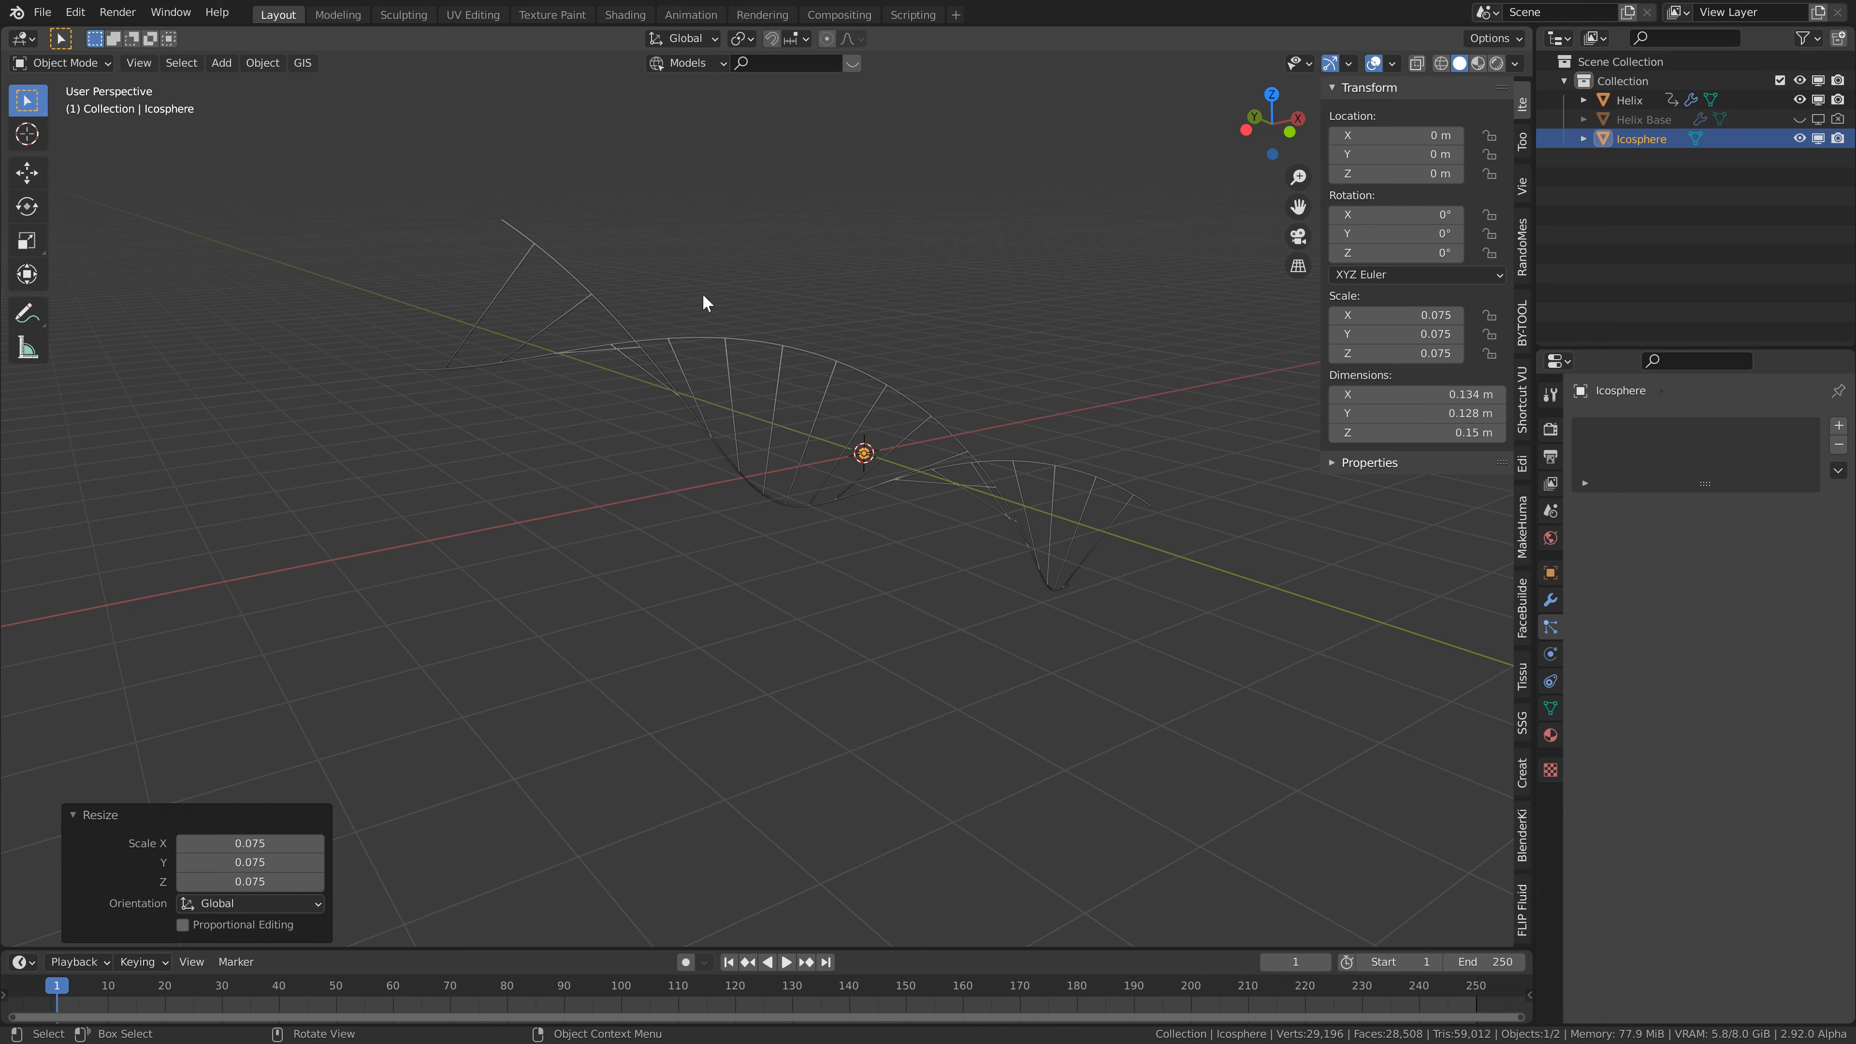
- Move the ico sphere about 3.2 m down along the Z axis, below the helix
key(g)
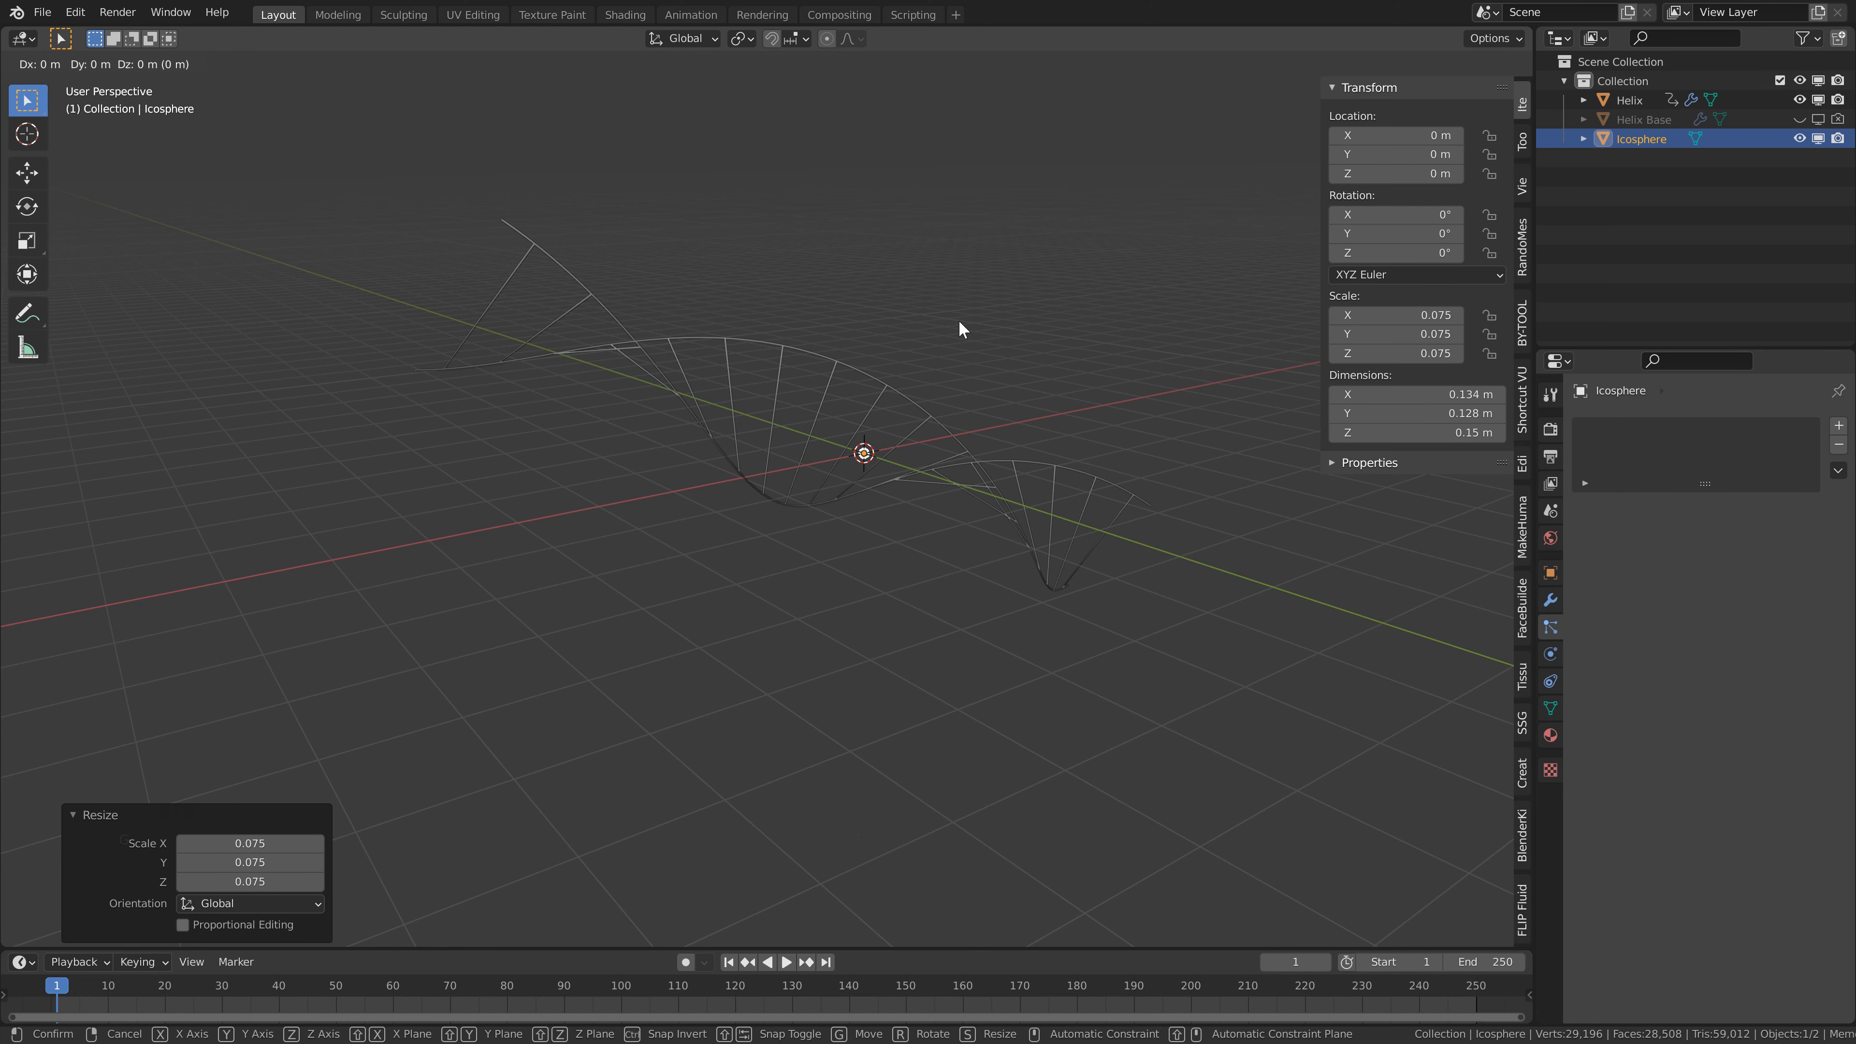
key(z)
click(966, 531)
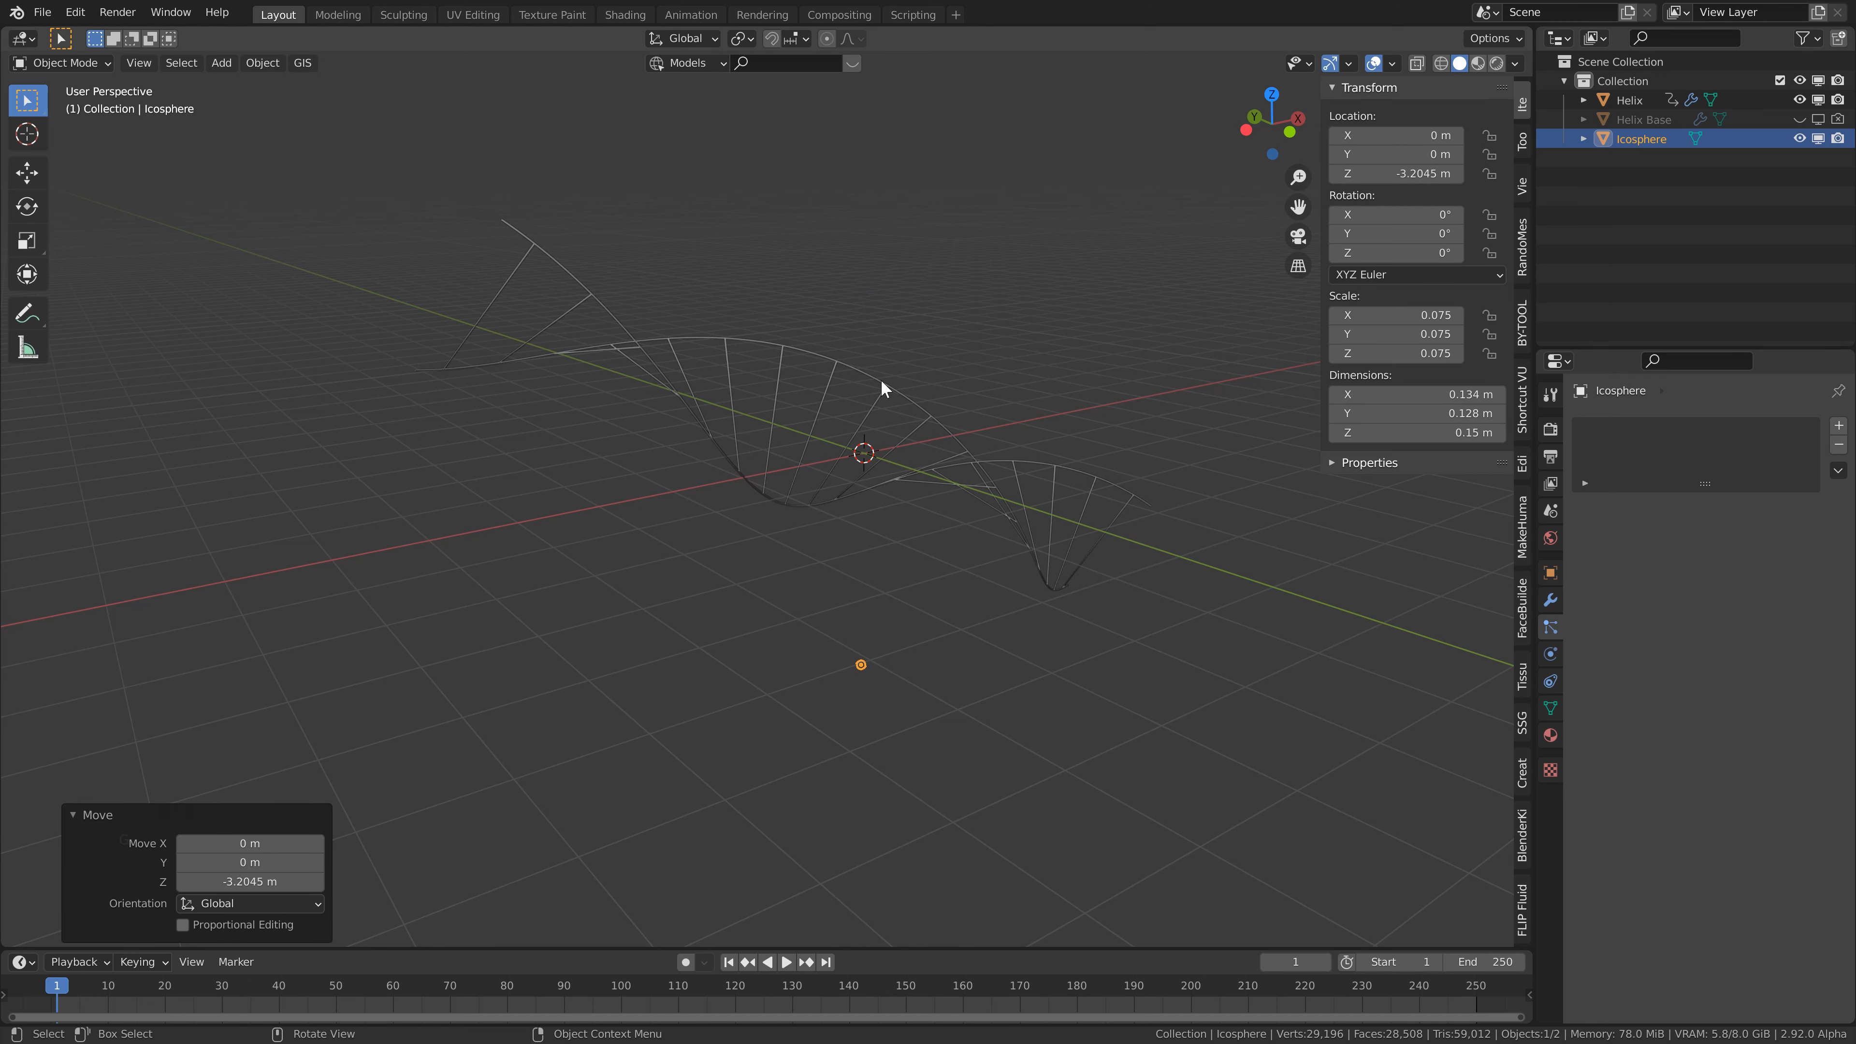
- Assign the Icosphere as the instance object of the helix's hair particle system
click(884, 388)
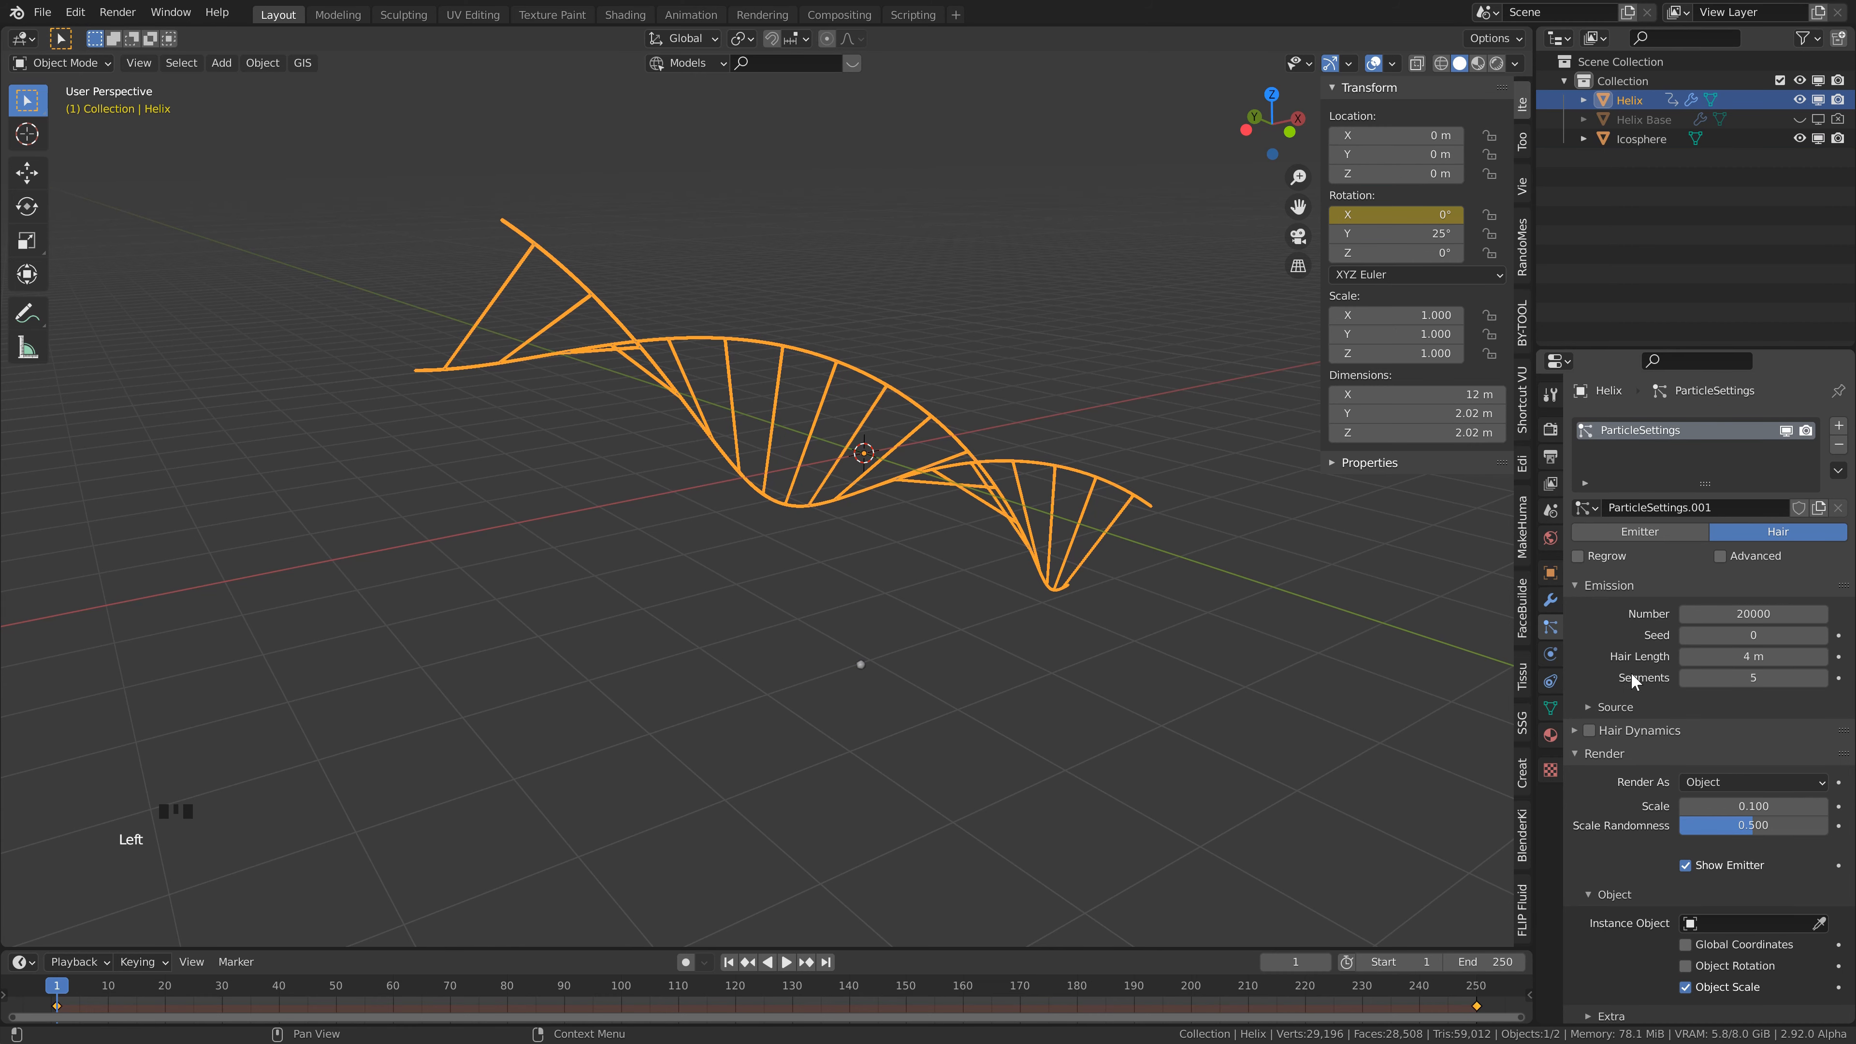
scroll(1637, 676, down, 4)
scroll(1710, 810, down, 2)
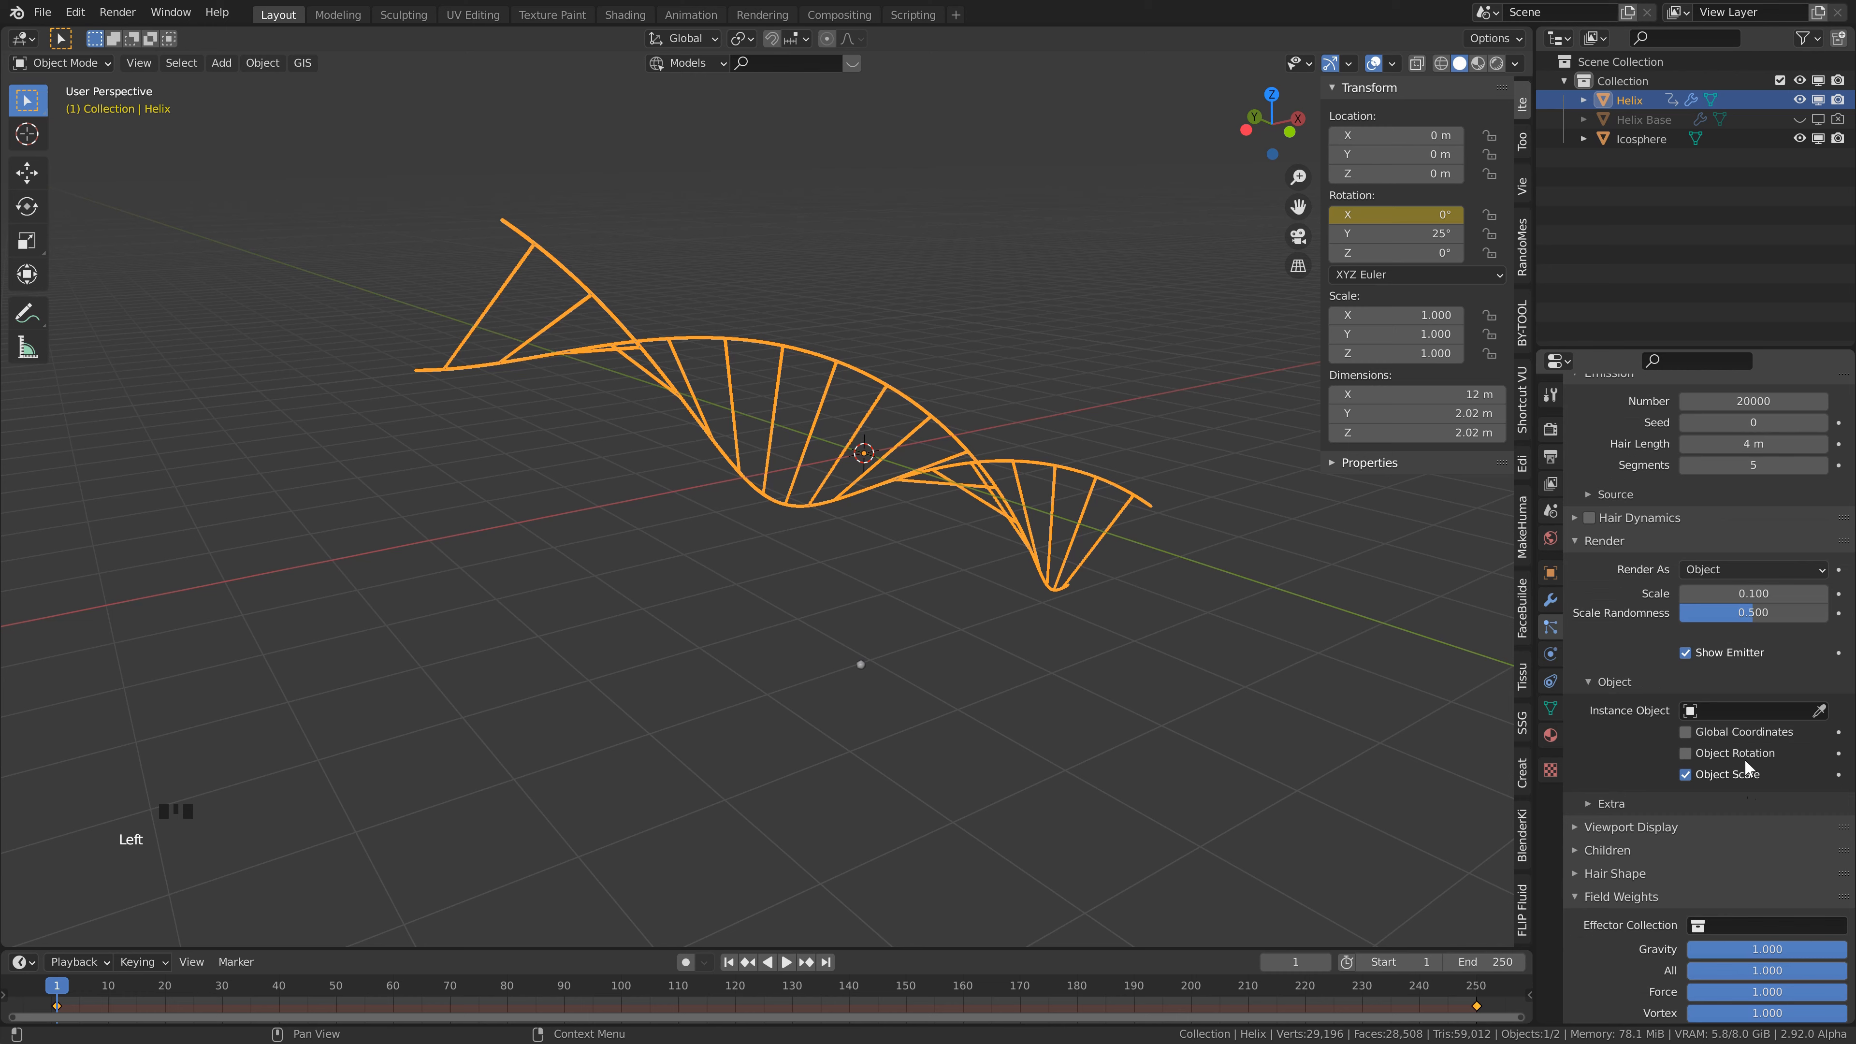
click(1752, 709)
click(1706, 781)
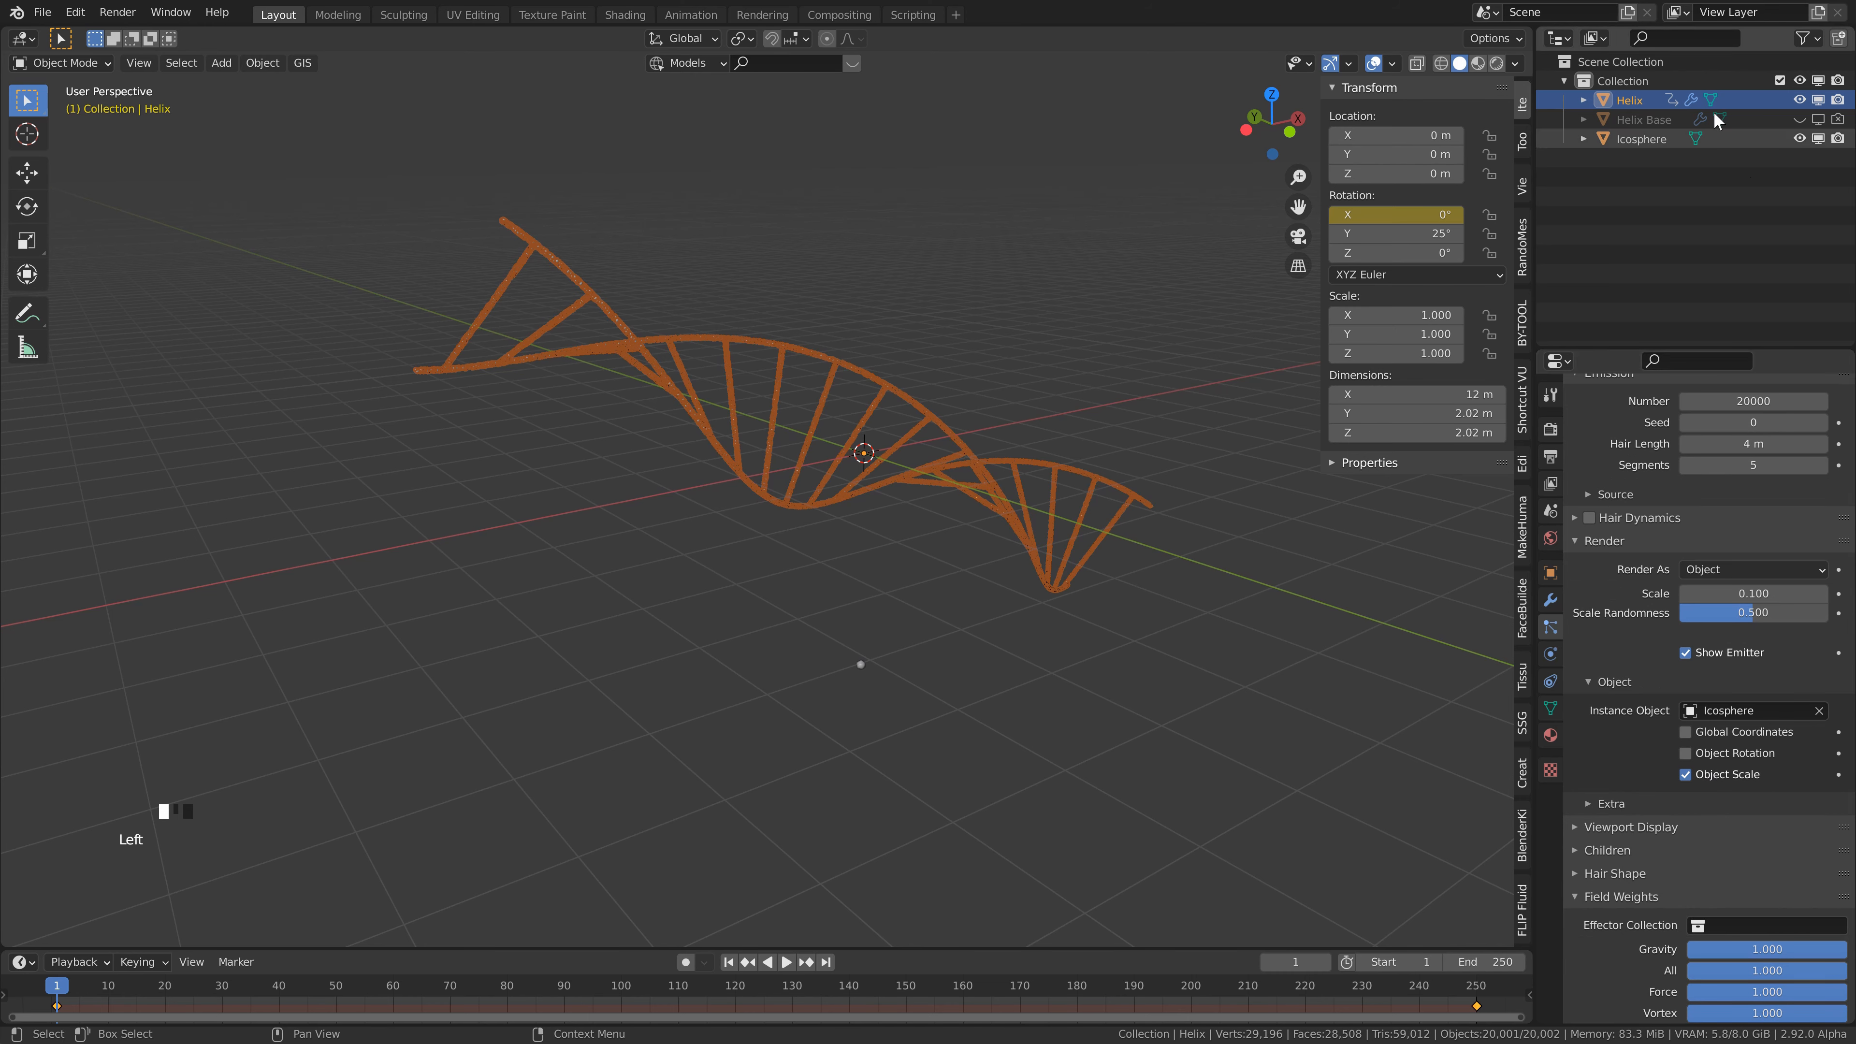
- Rename the Icosphere object as Particle
click(1626, 140)
double_click(1627, 140)
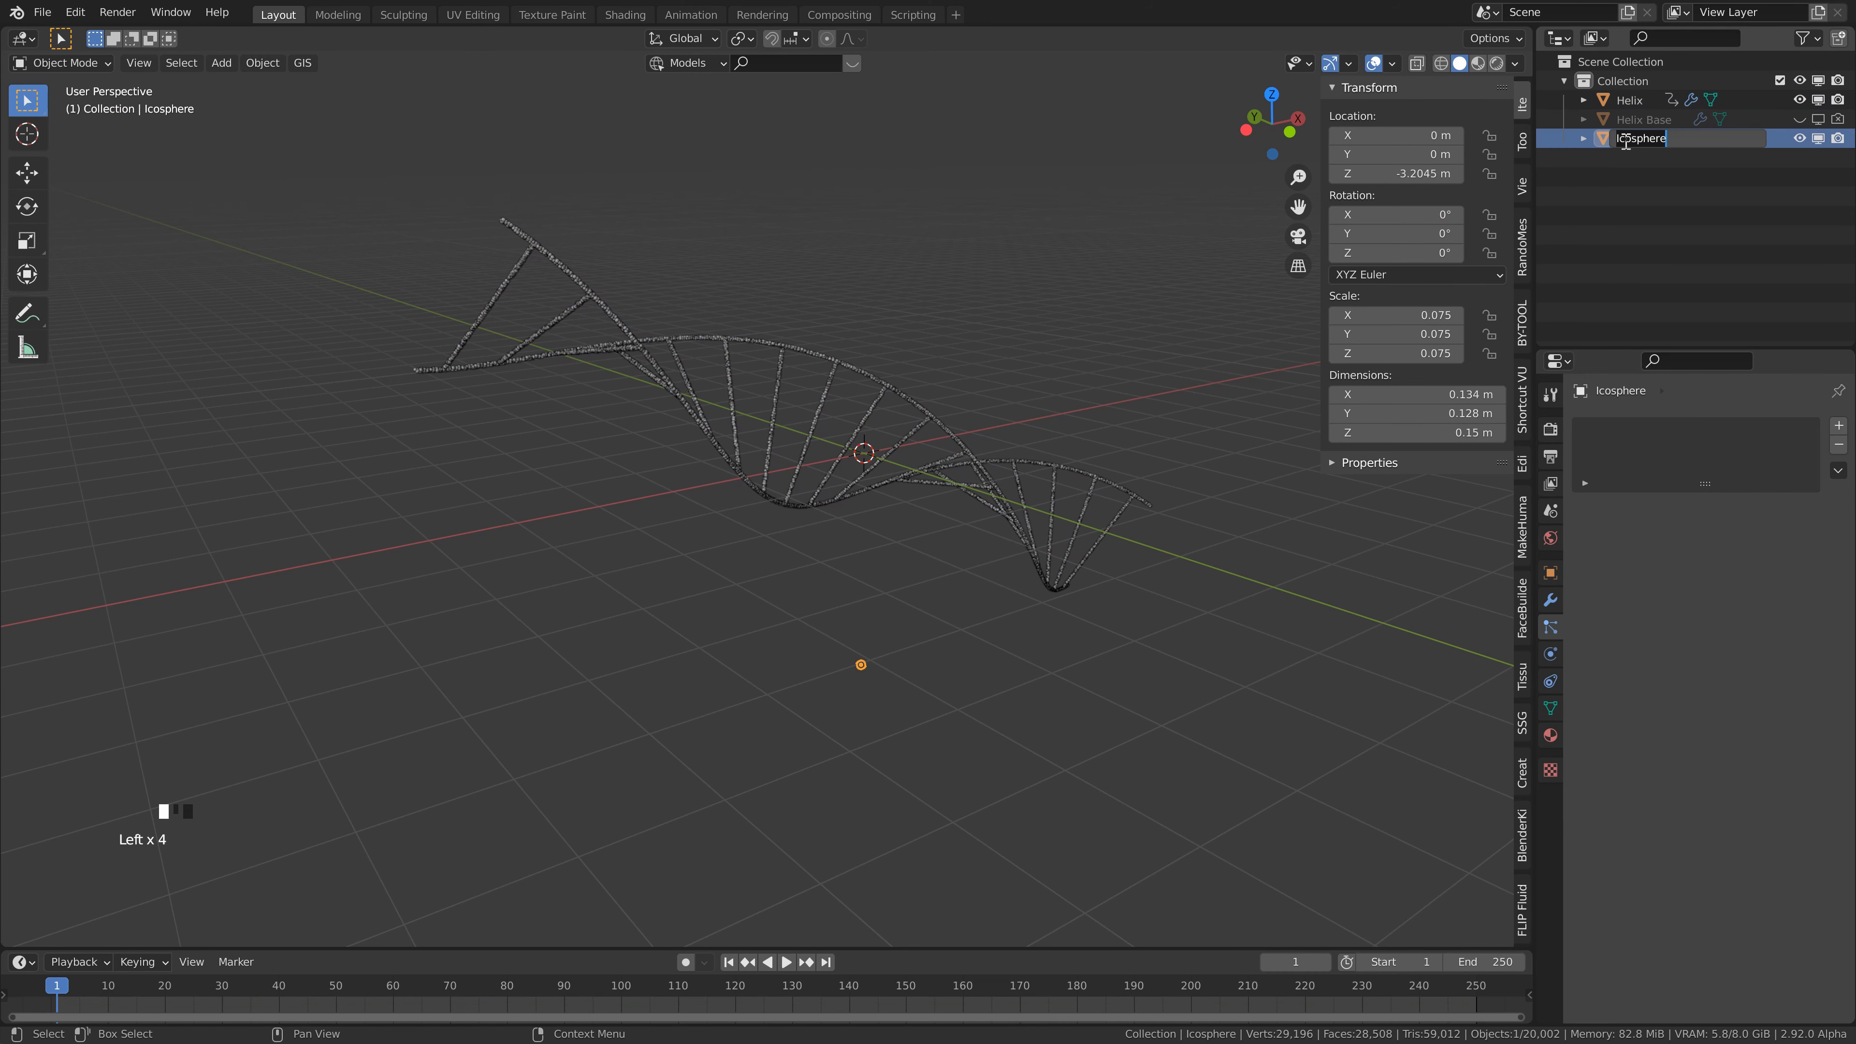
text(Particle)
key(Return)
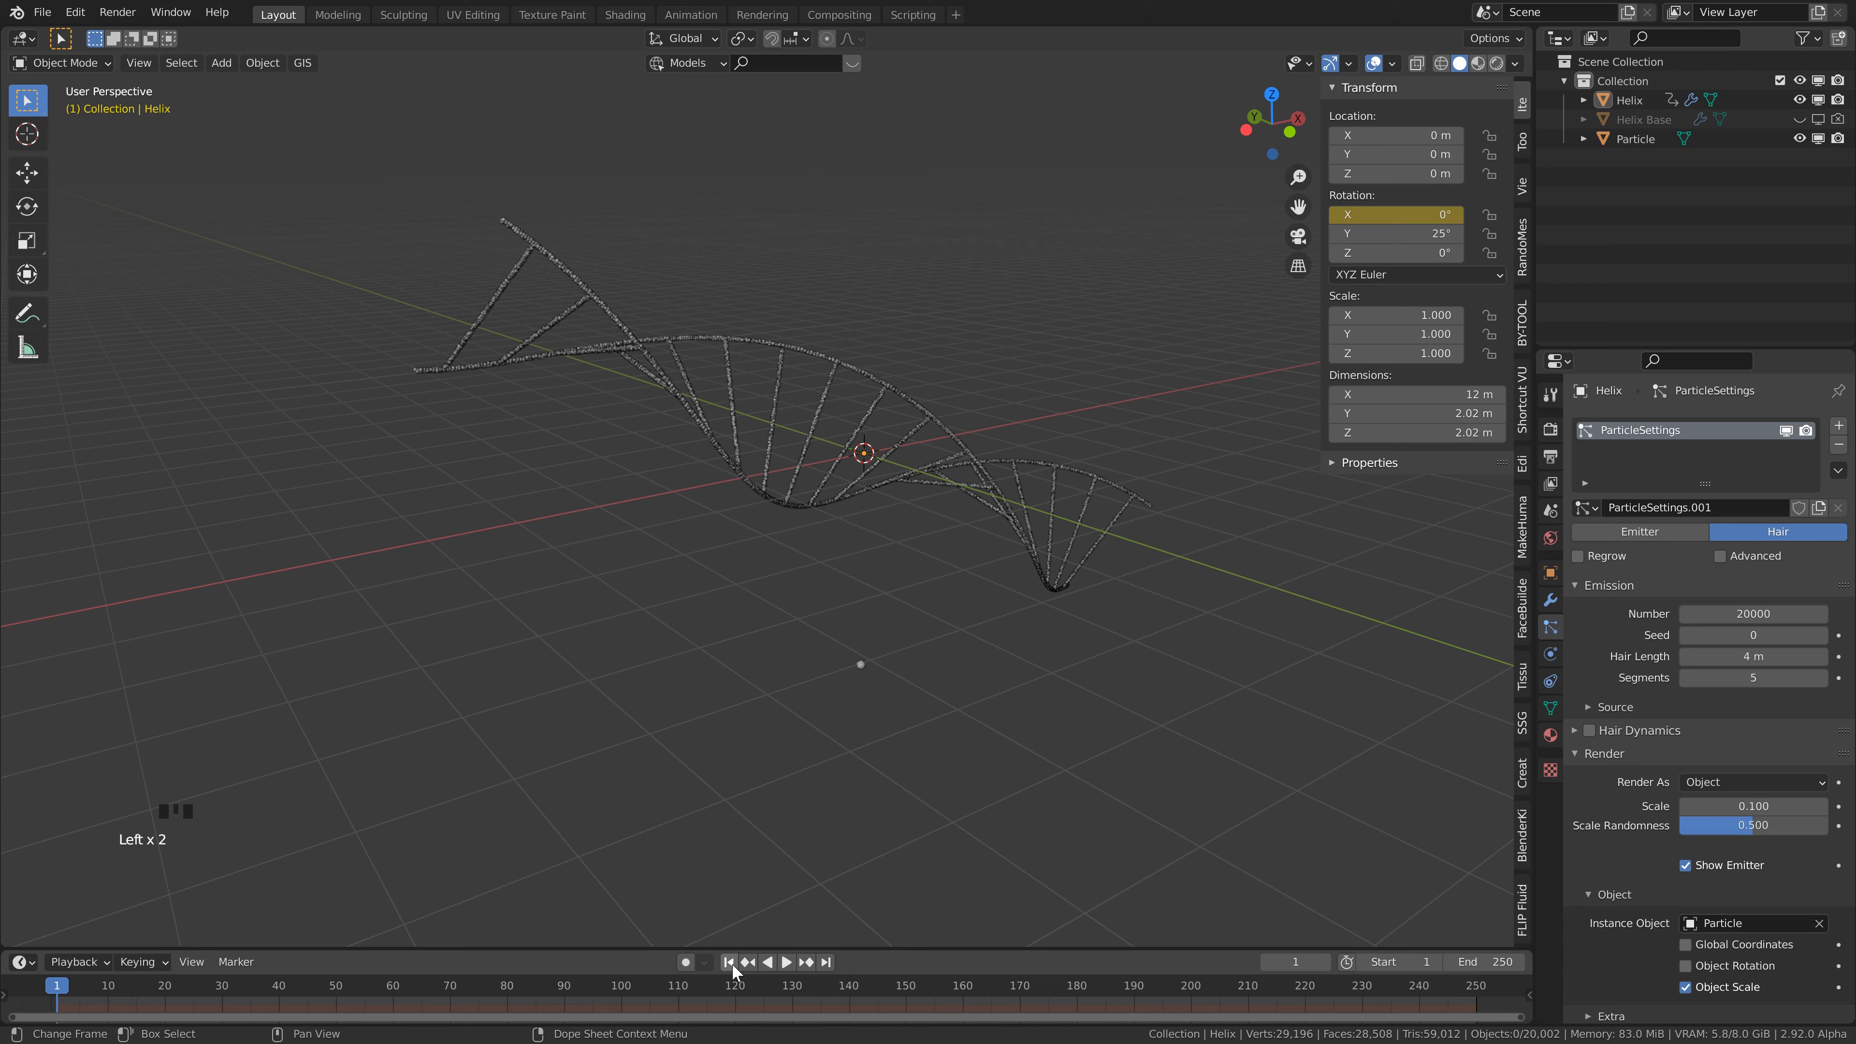
- Play the animation from the first frame and examine the hair particles on the rotating helix from several angles
click(728, 962)
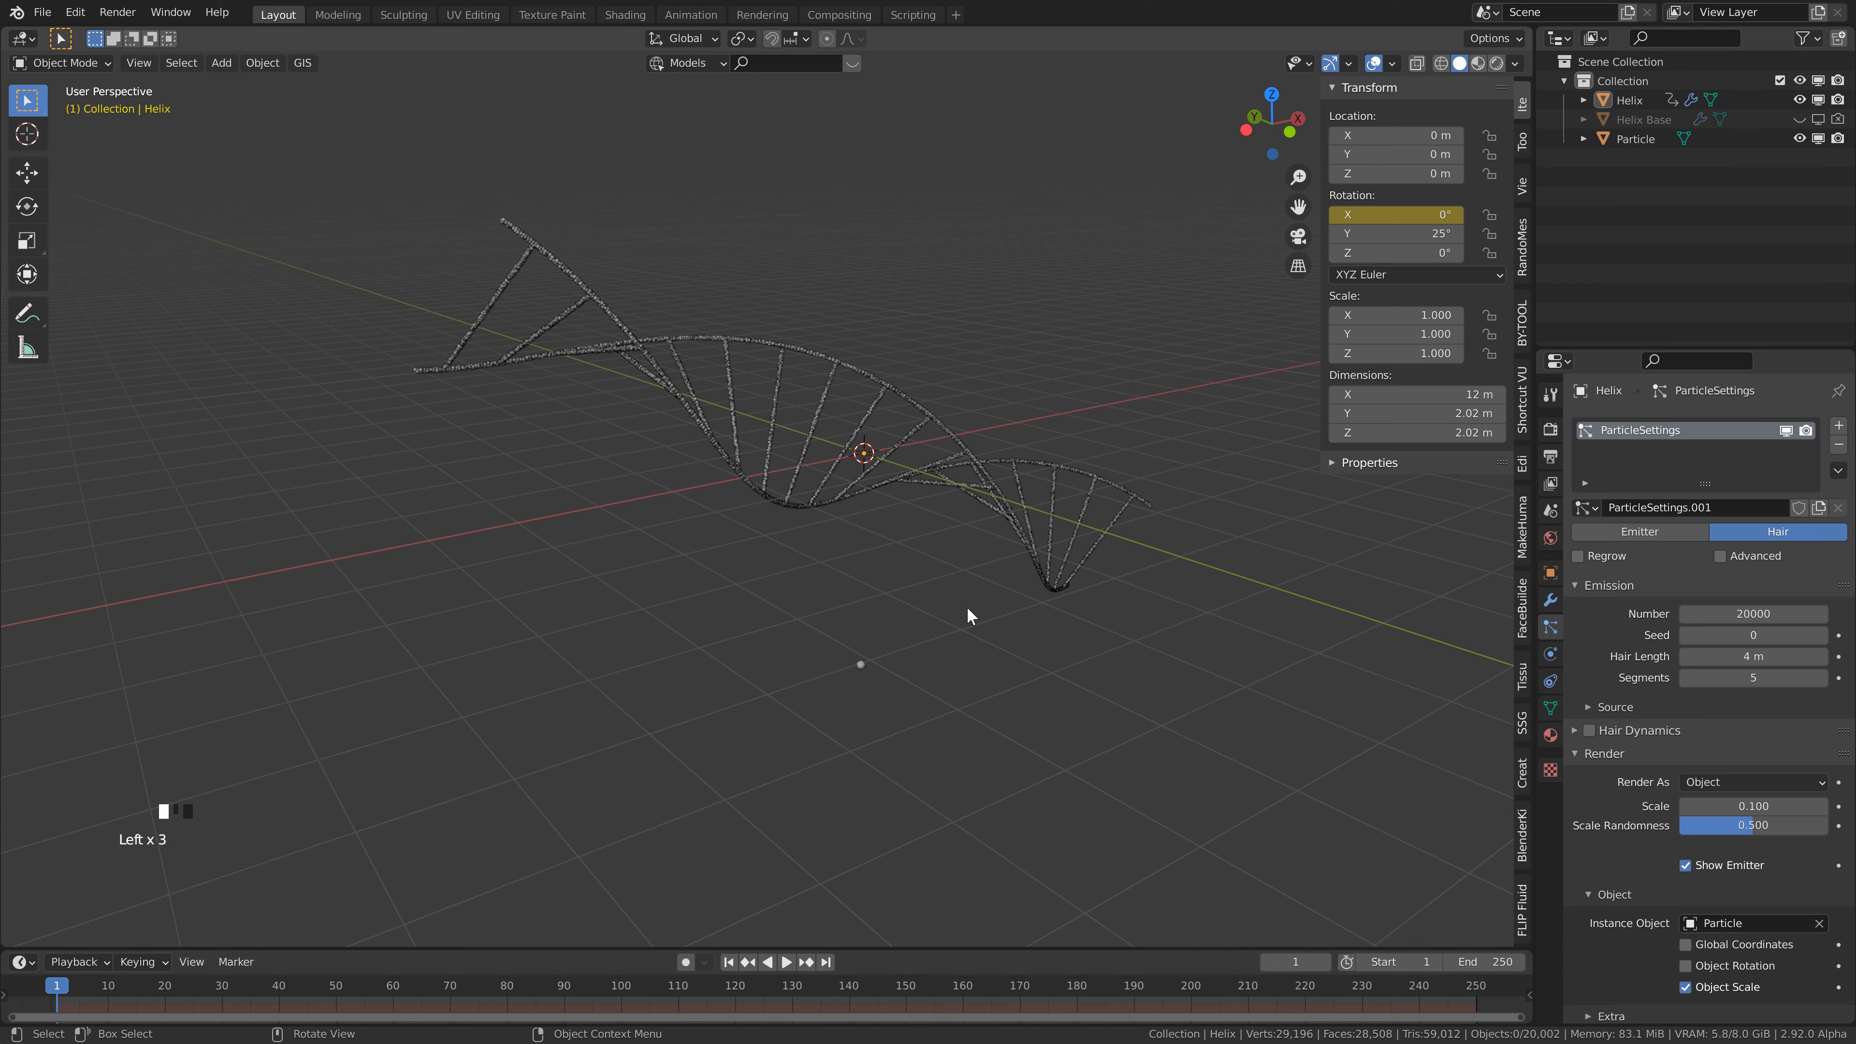
key(space)
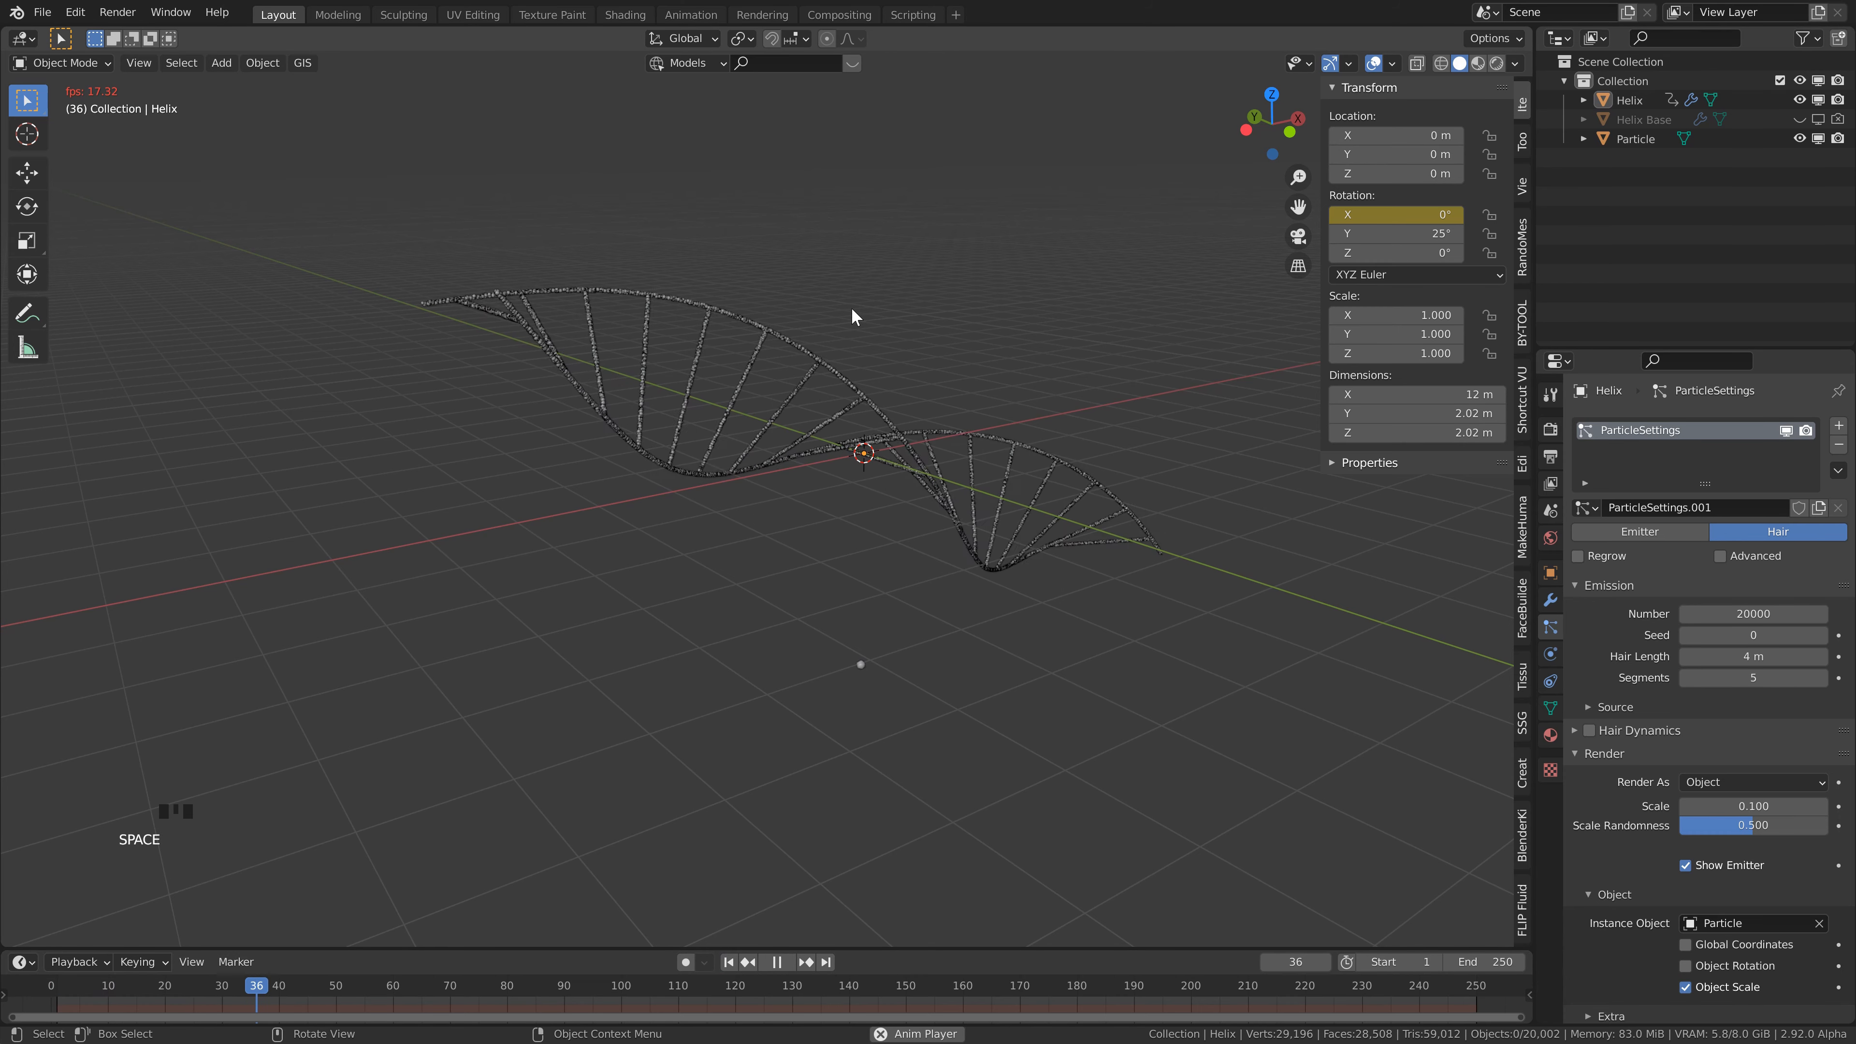
key(space)
middle_drag(849, 385, 924, 369)
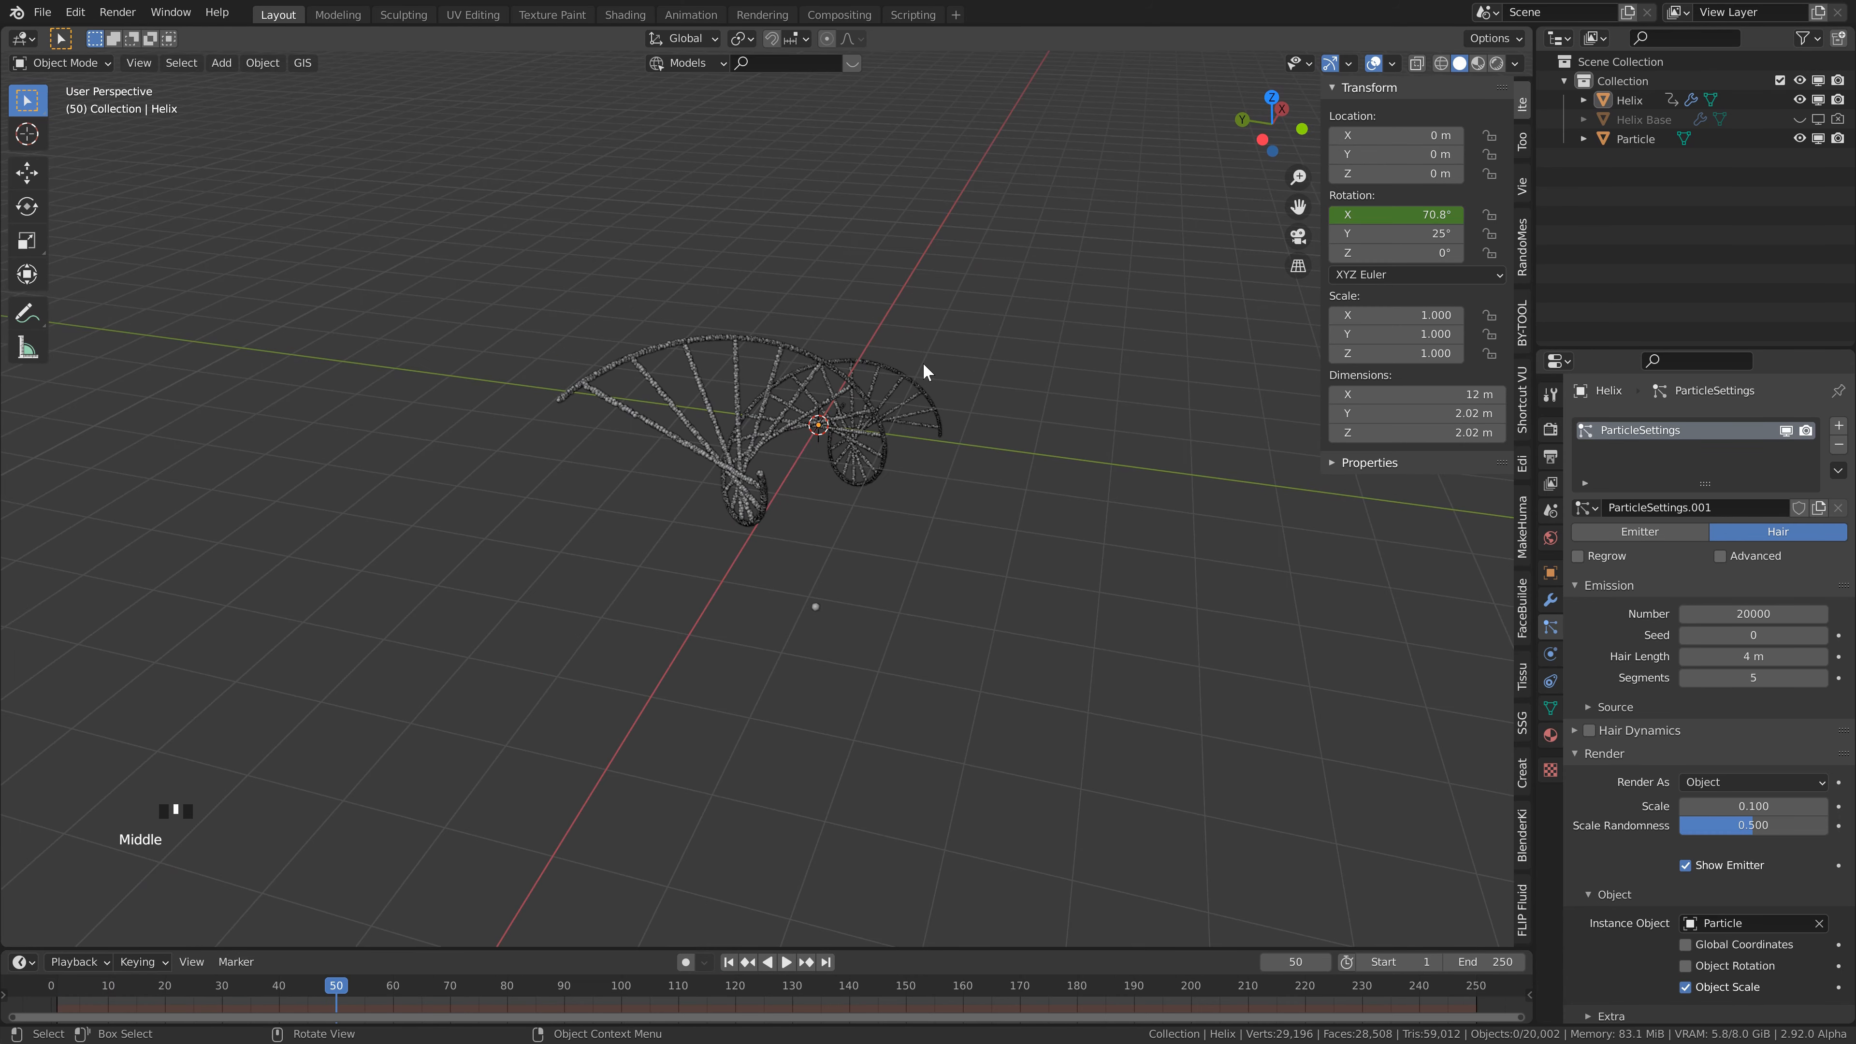
key(space)
scroll(948, 379, down, 2)
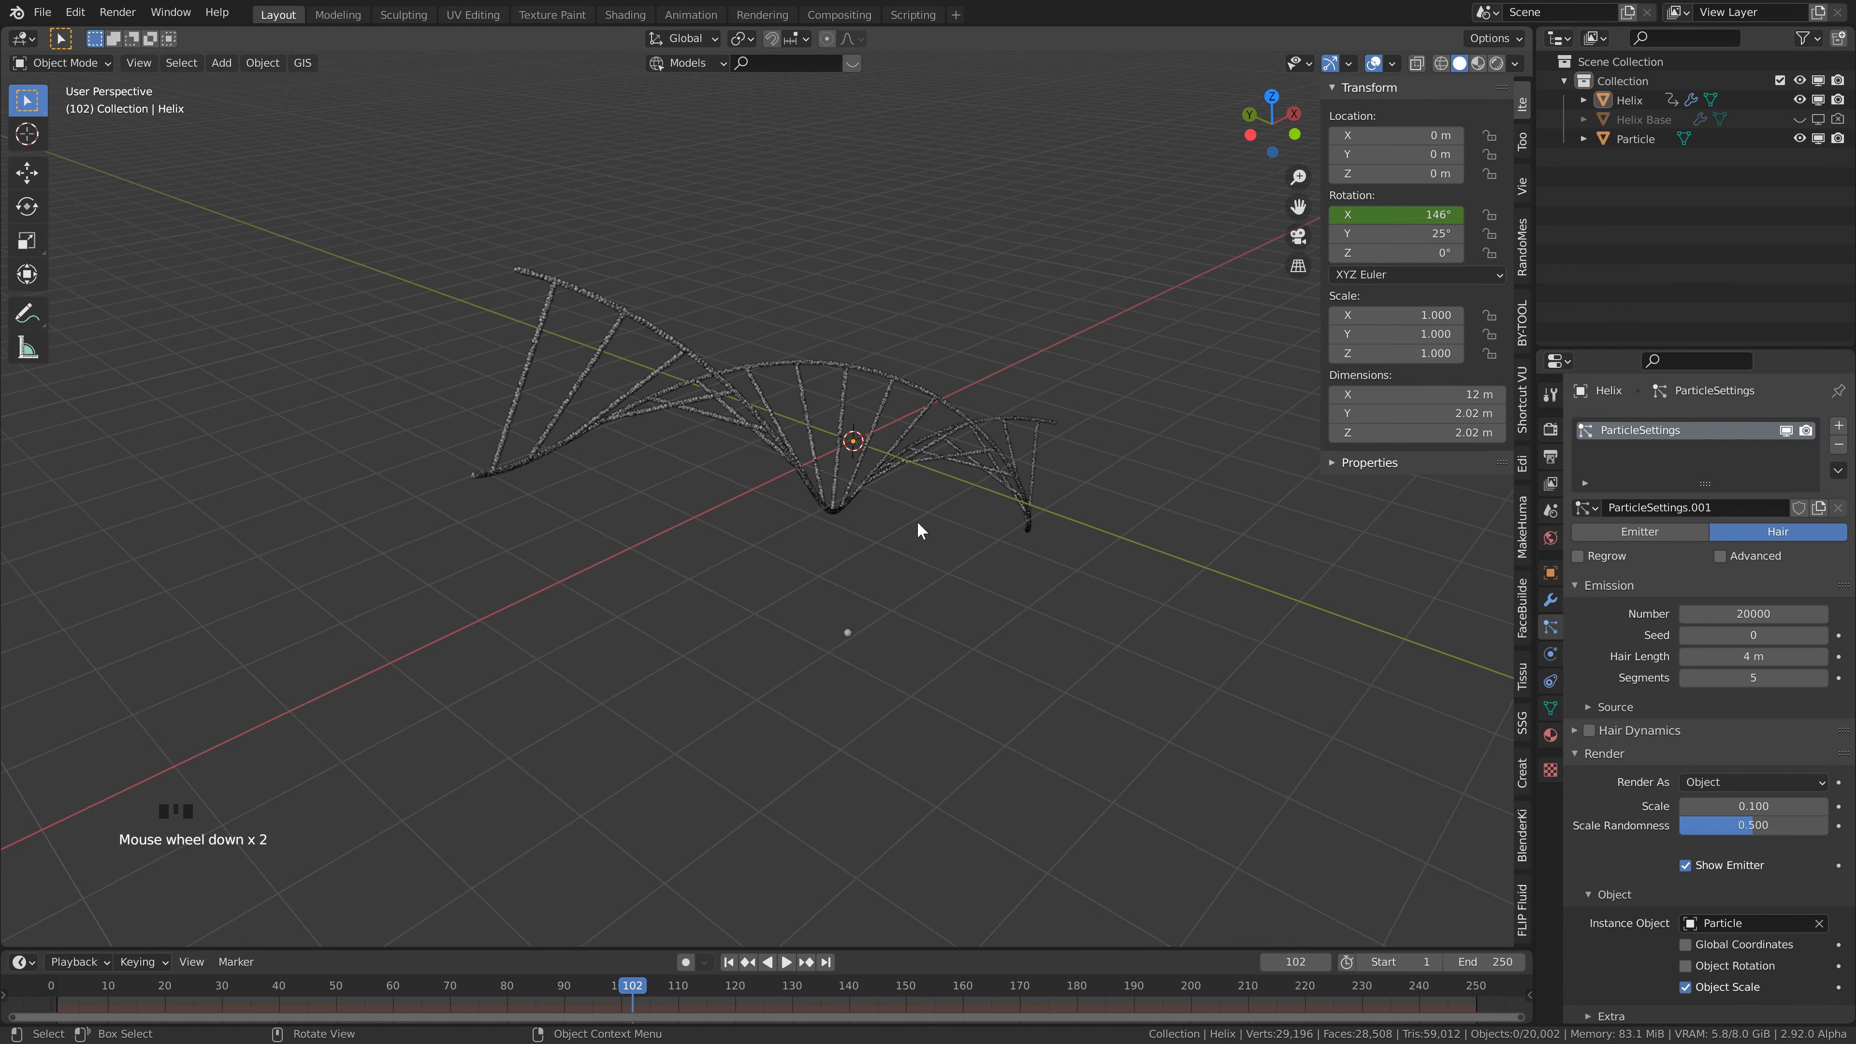
scroll(835, 463, up, 1)
shift+middle_drag(830, 406, 831, 433)
scroll(1629, 711, down, 1)
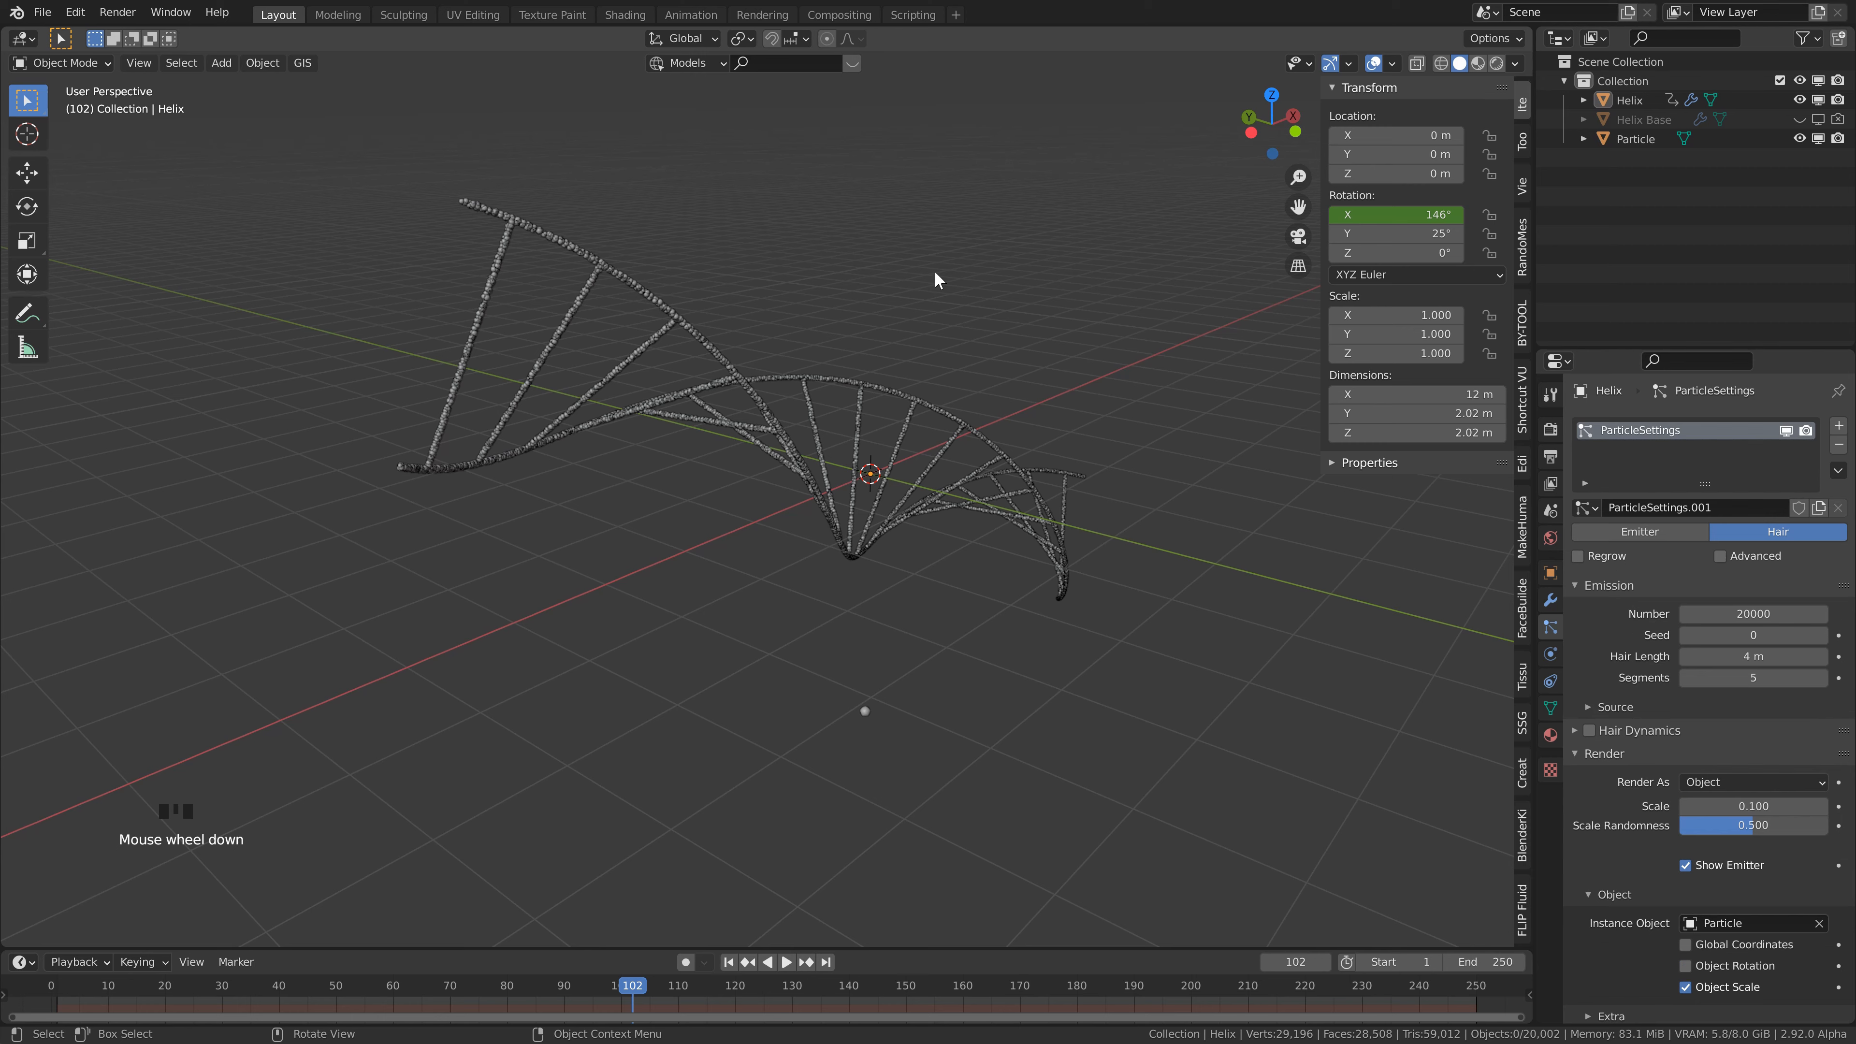
- Add a second particle system to the helix as an emitter with 100000 particles
click(864, 387)
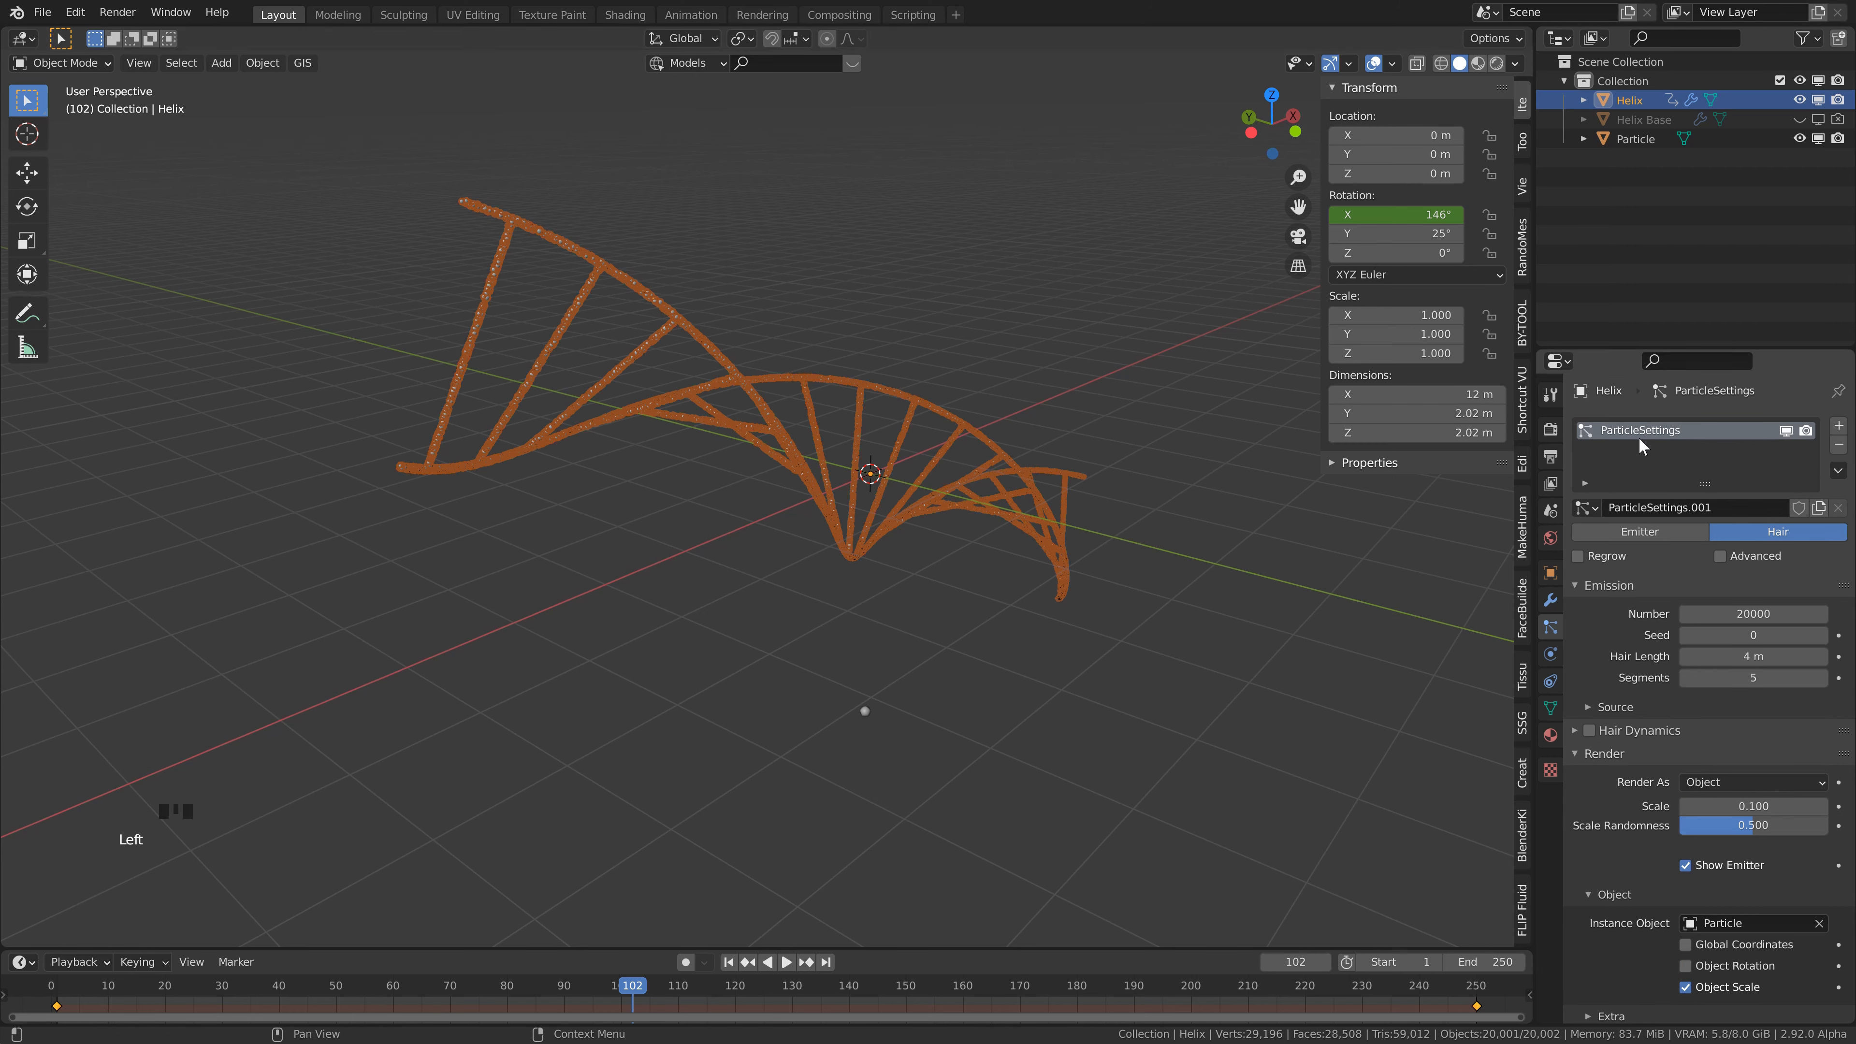
click(1839, 426)
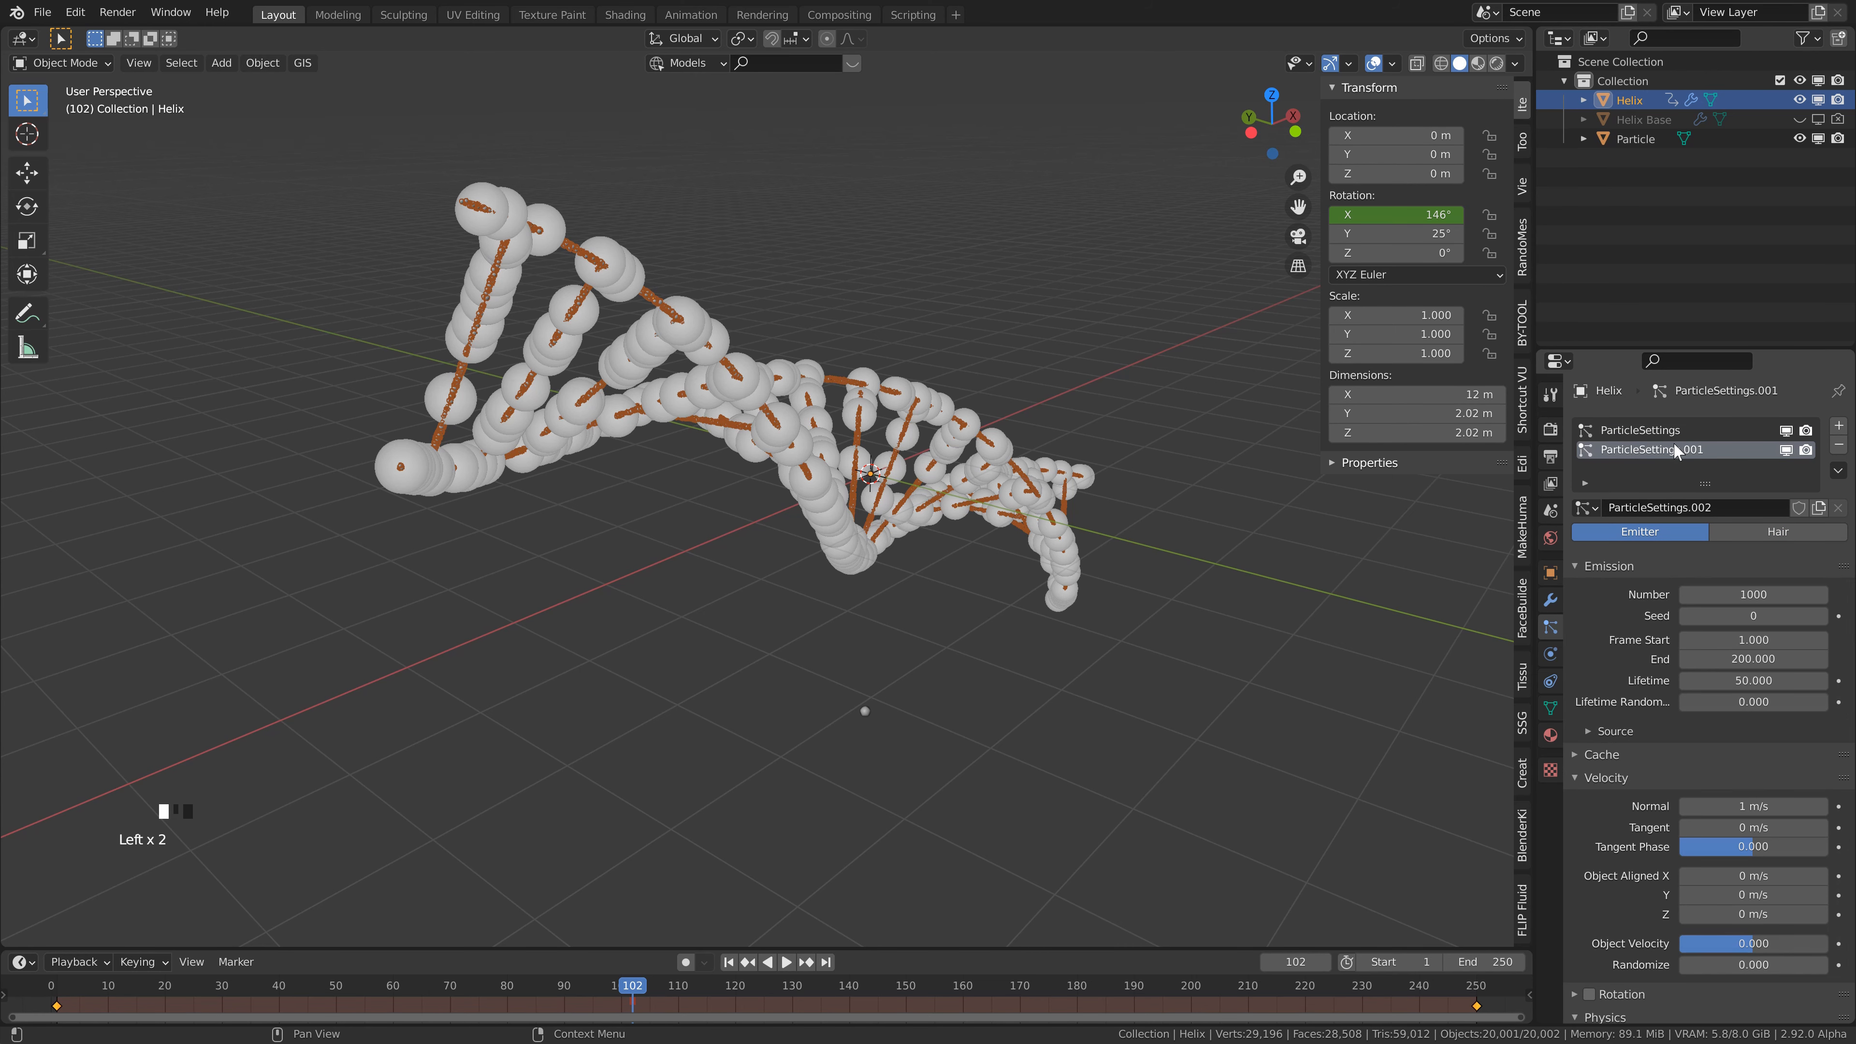
click(1769, 593)
text(100000)
key(Return)
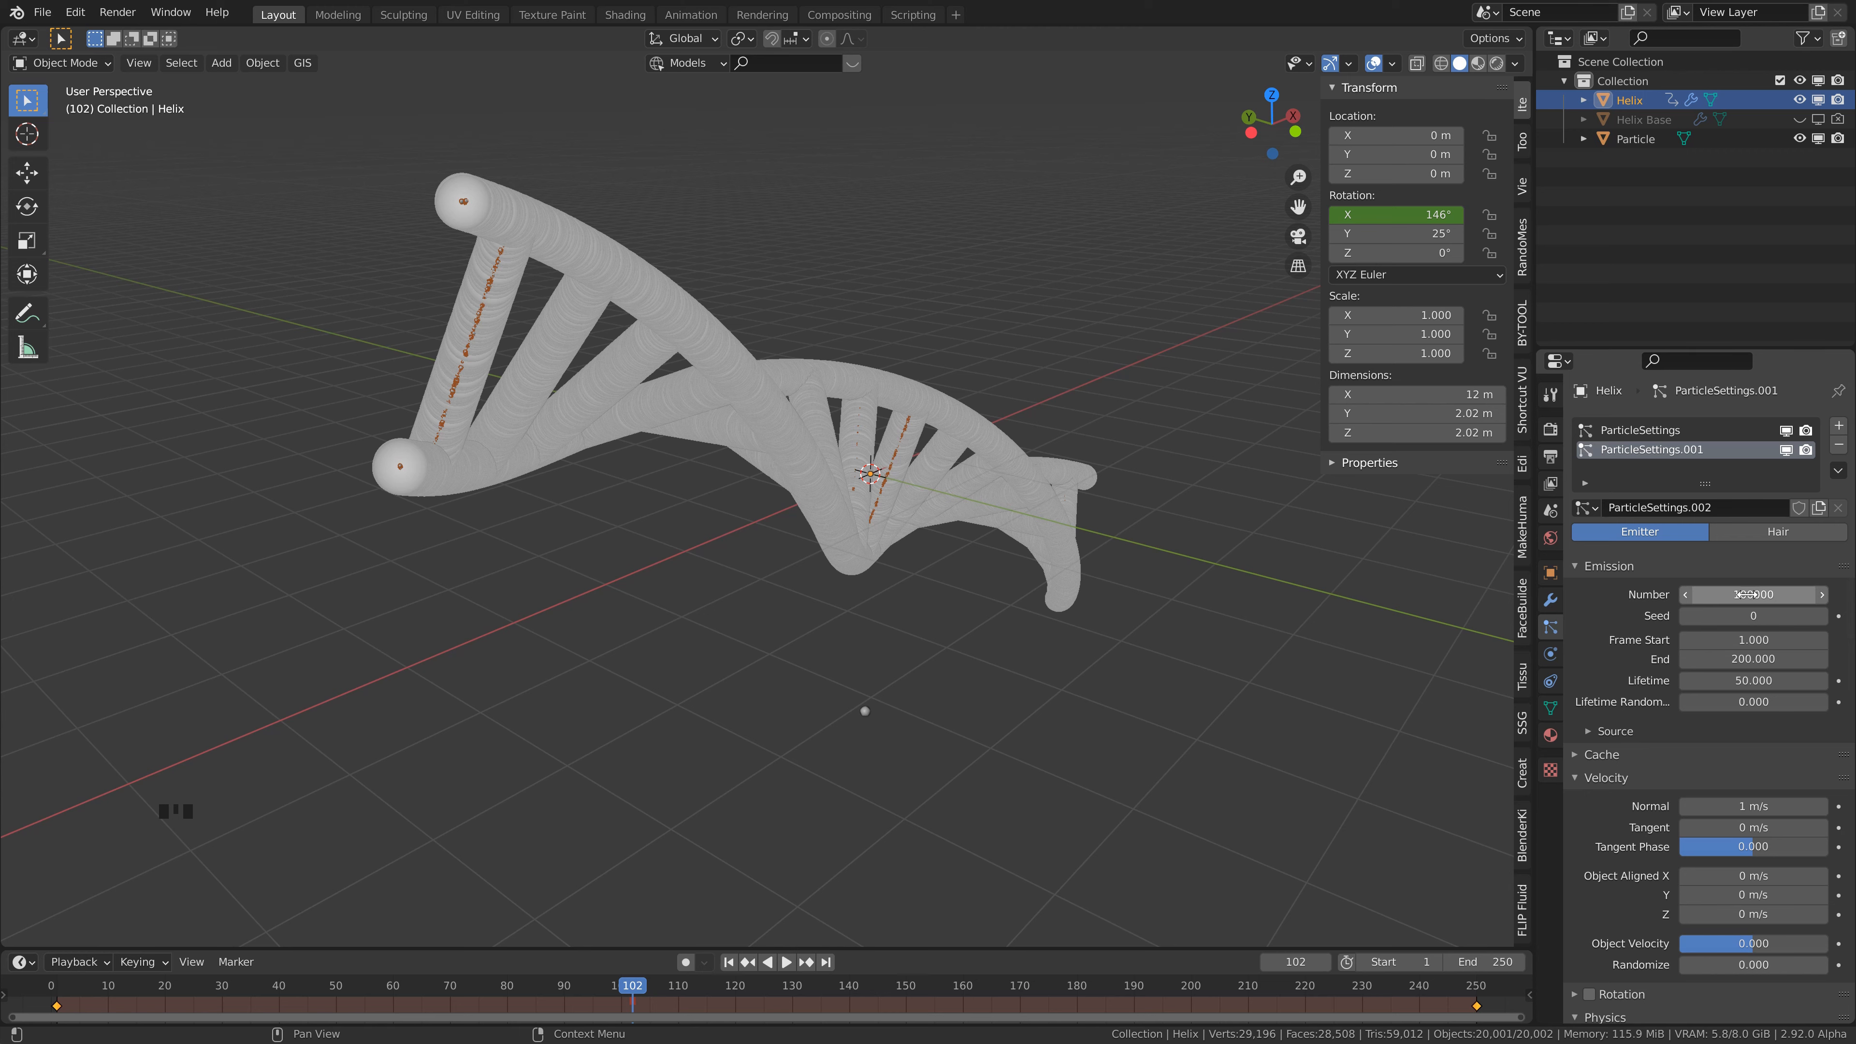
- Set the emission end frame of the helix's second particle system to 250
click(1758, 659)
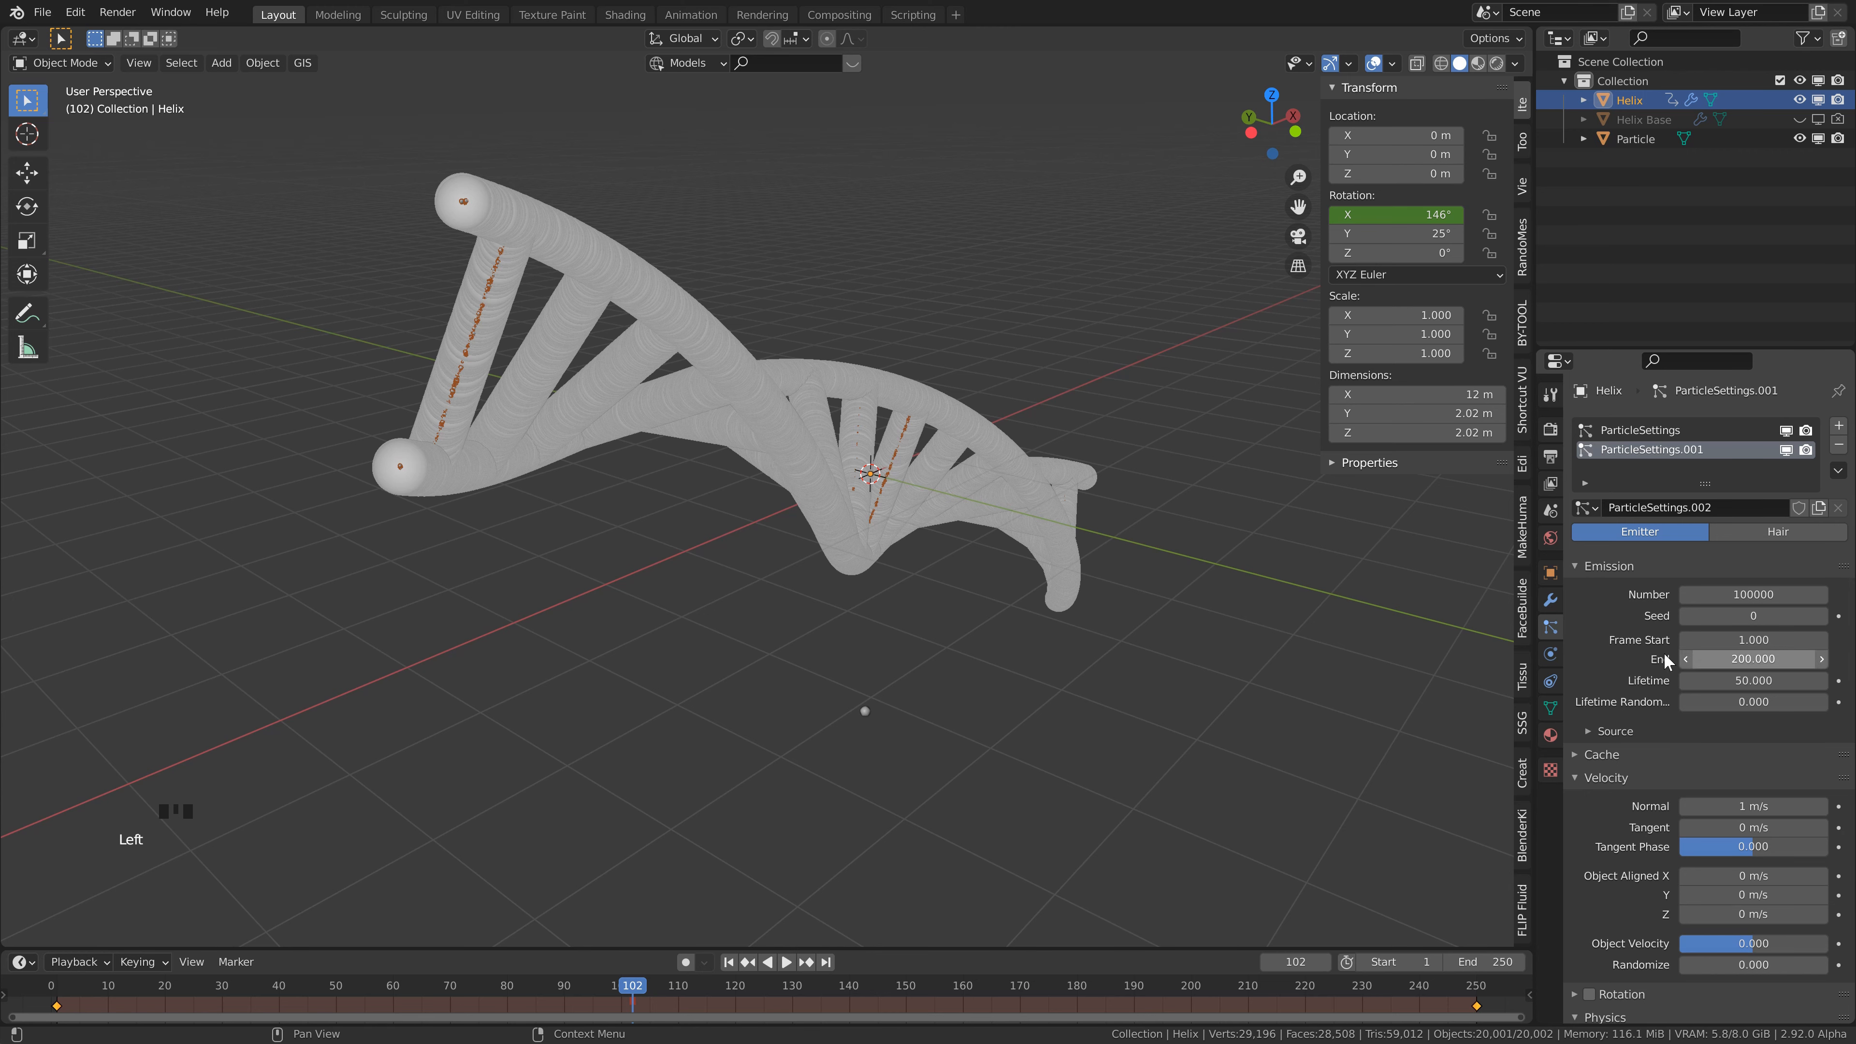
click(1753, 657)
text(2)
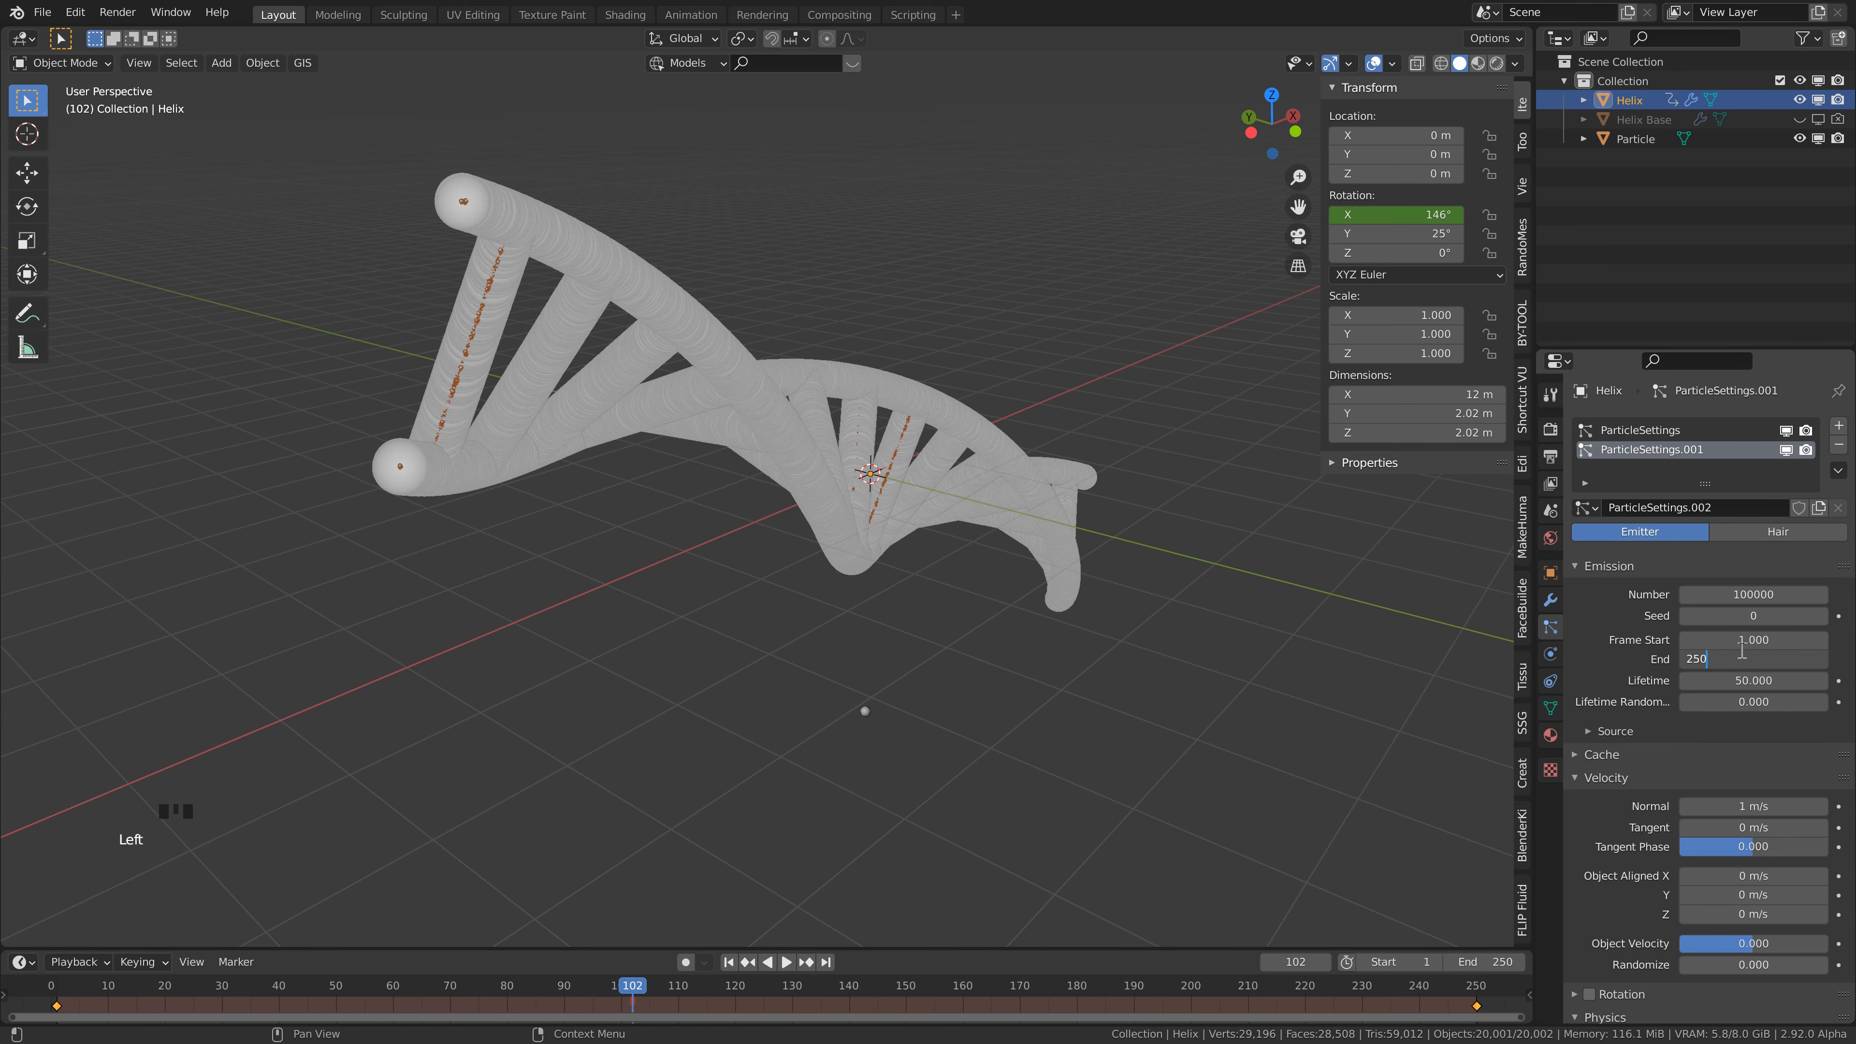
text(50)
click(1742, 649)
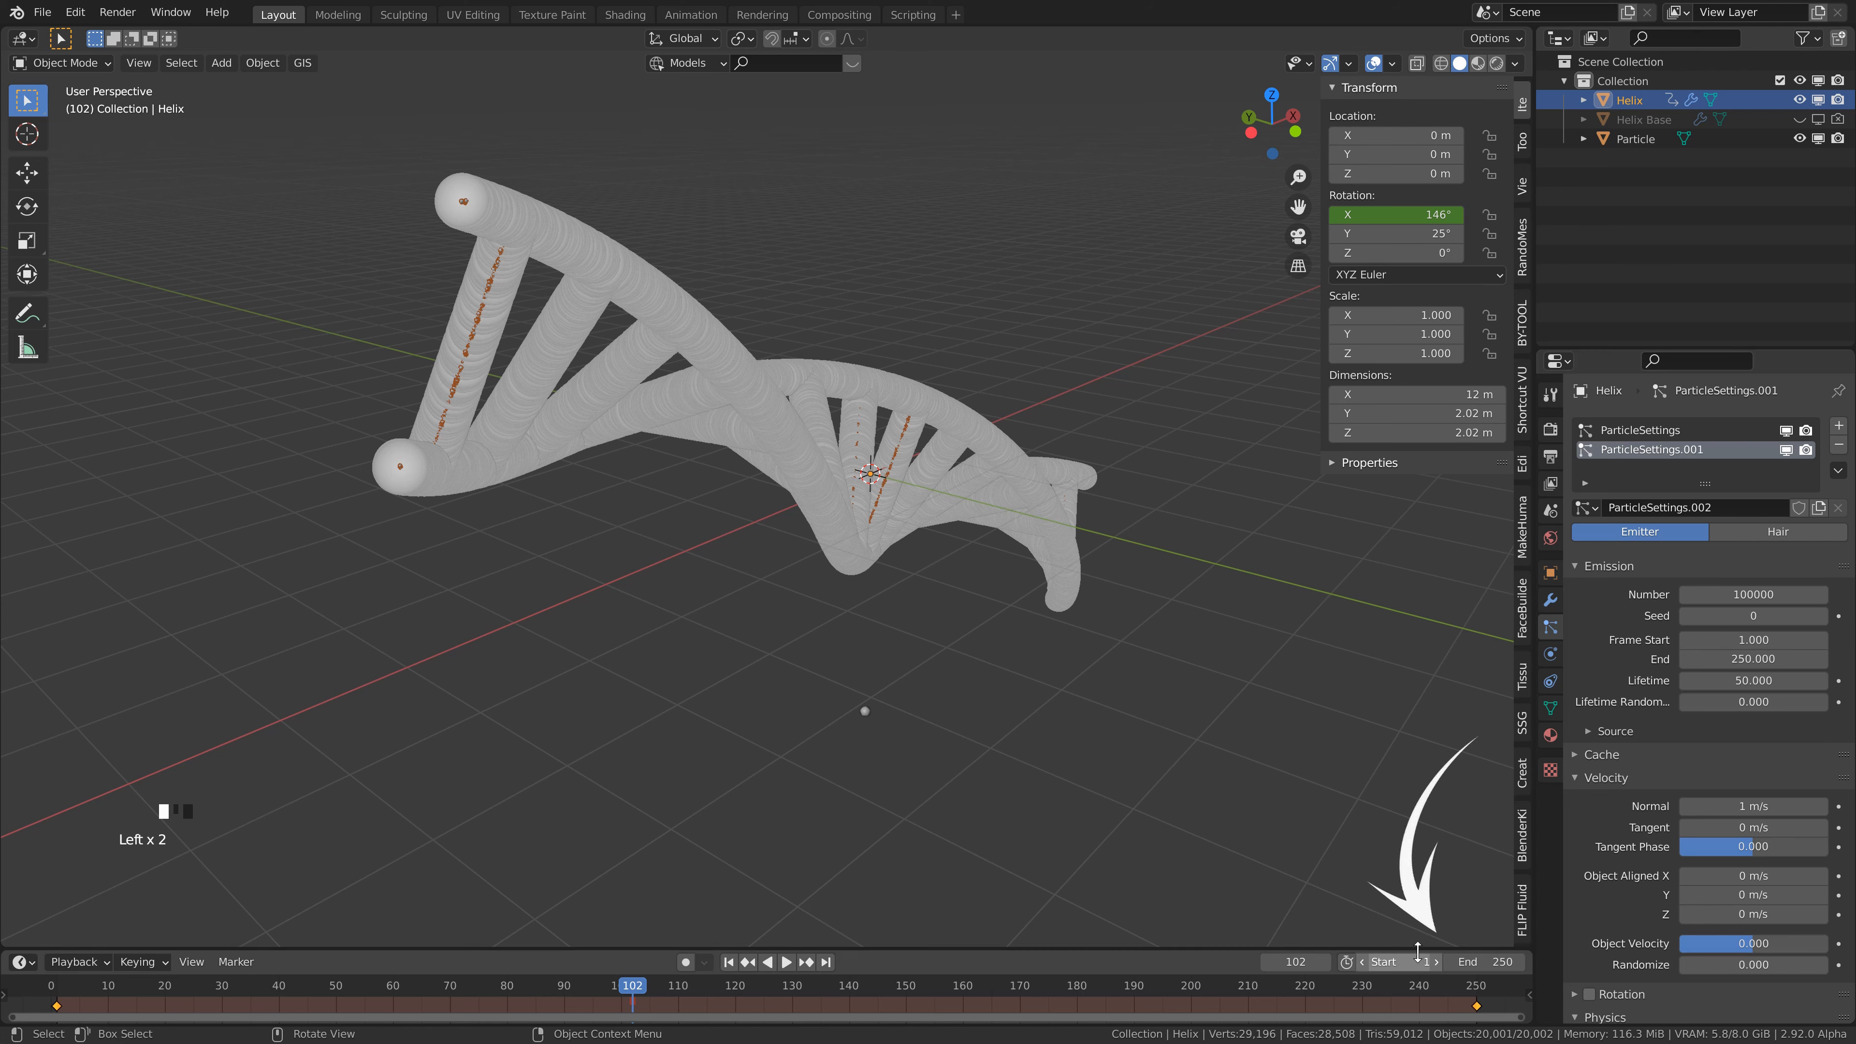
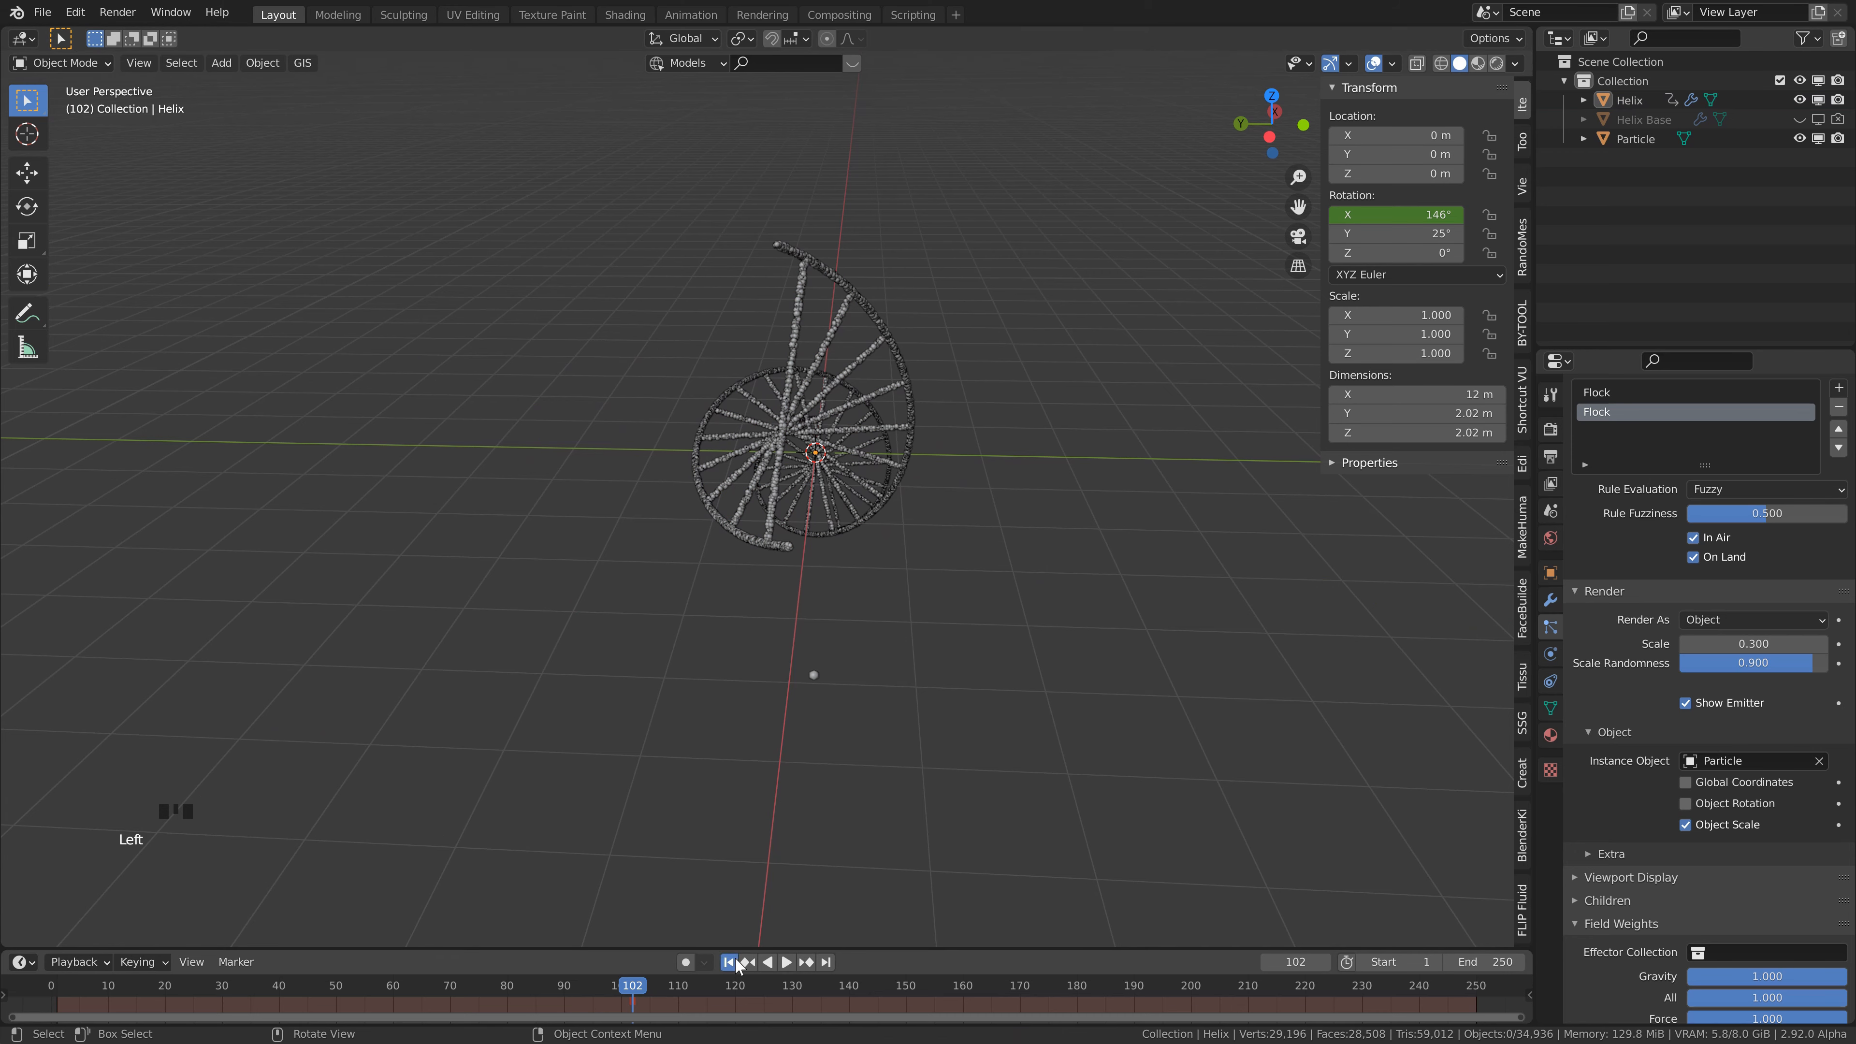
- Play the simulation from frame 1, examine how the emitted particles leave the helix, and return to the first frame
click(739, 964)
middle_drag(687, 561, 866, 547)
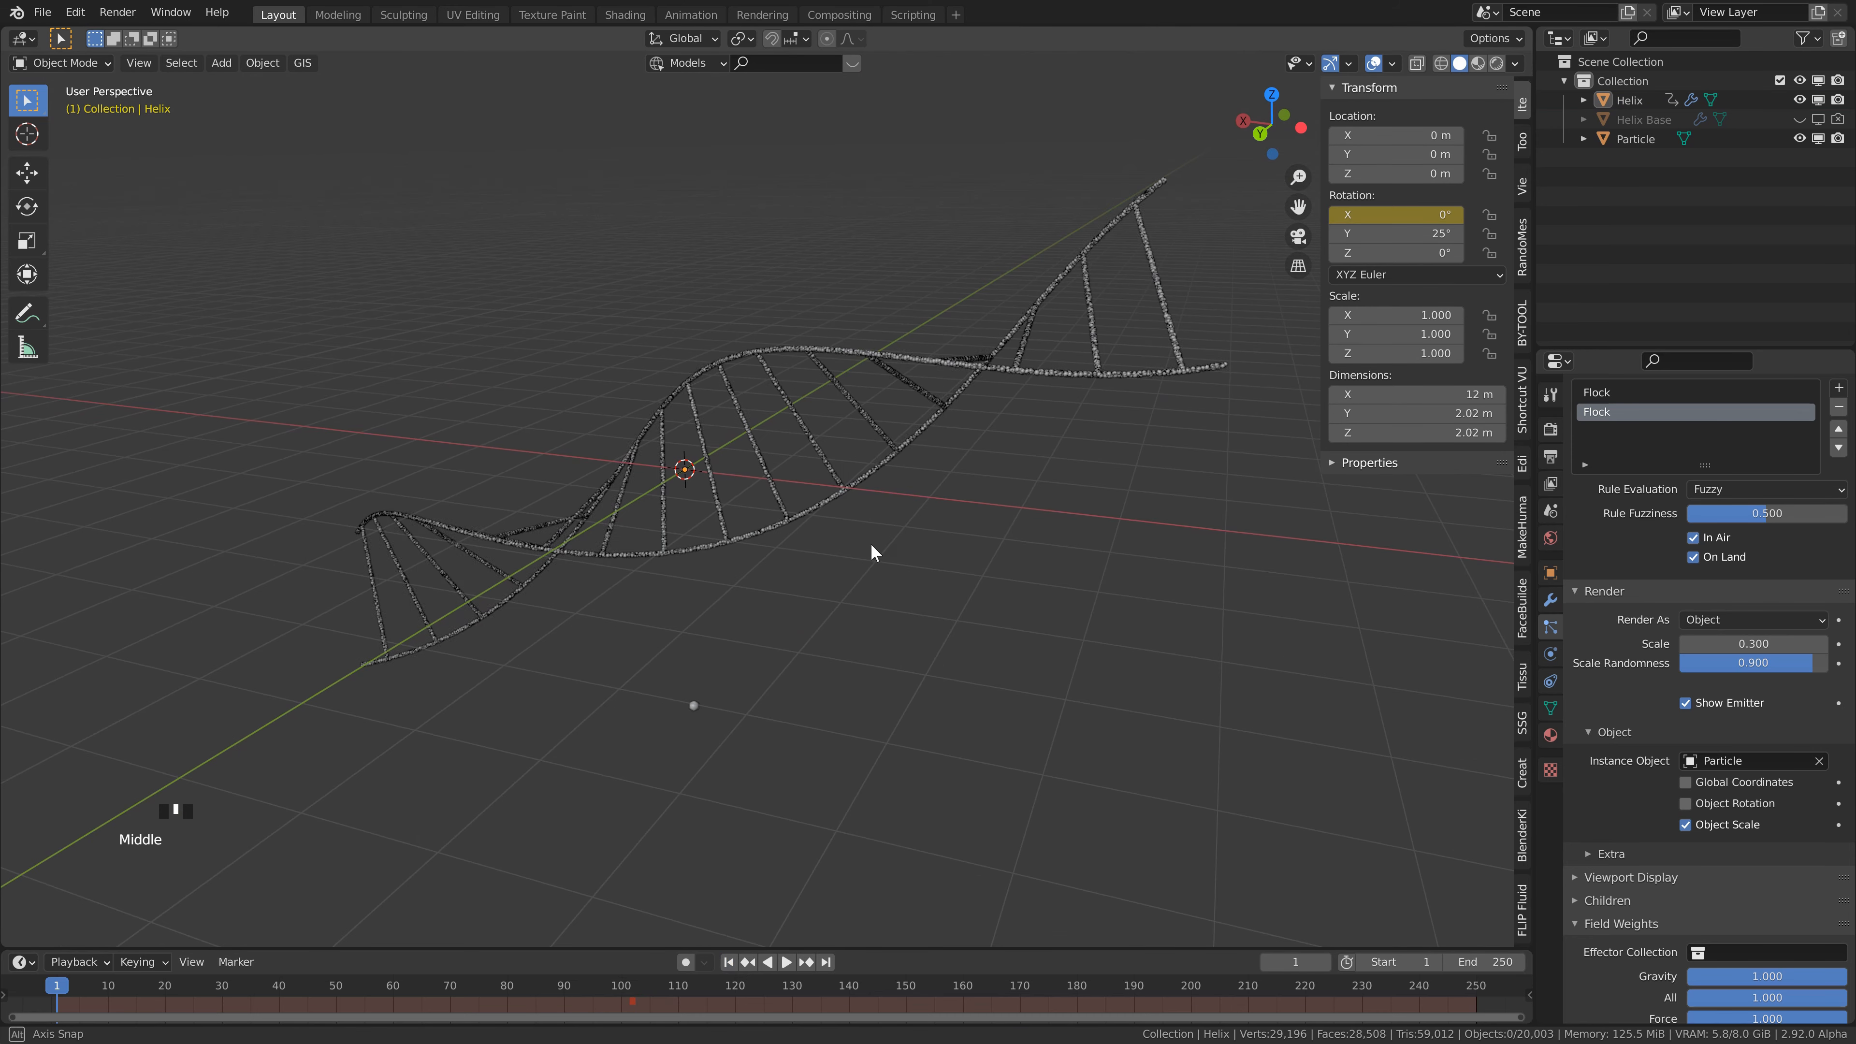
key(space)
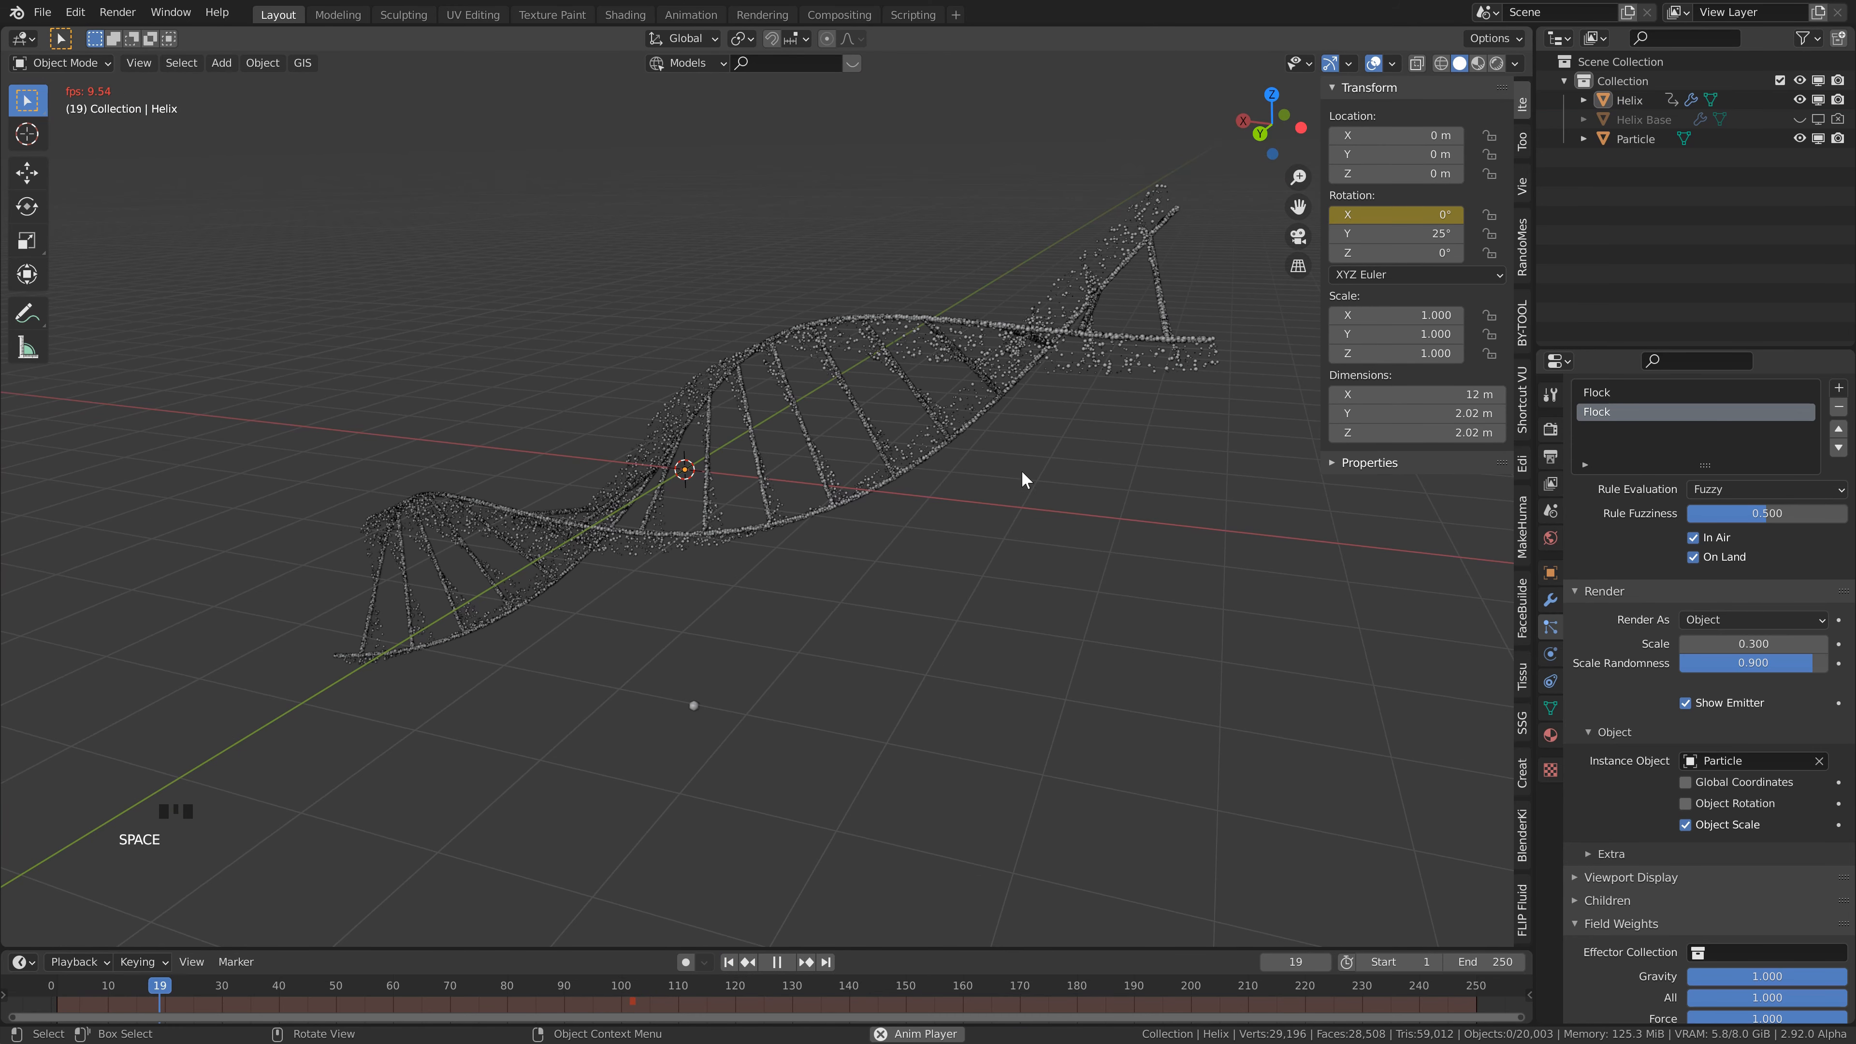
middle_drag(1023, 468, 766, 377)
key(space)
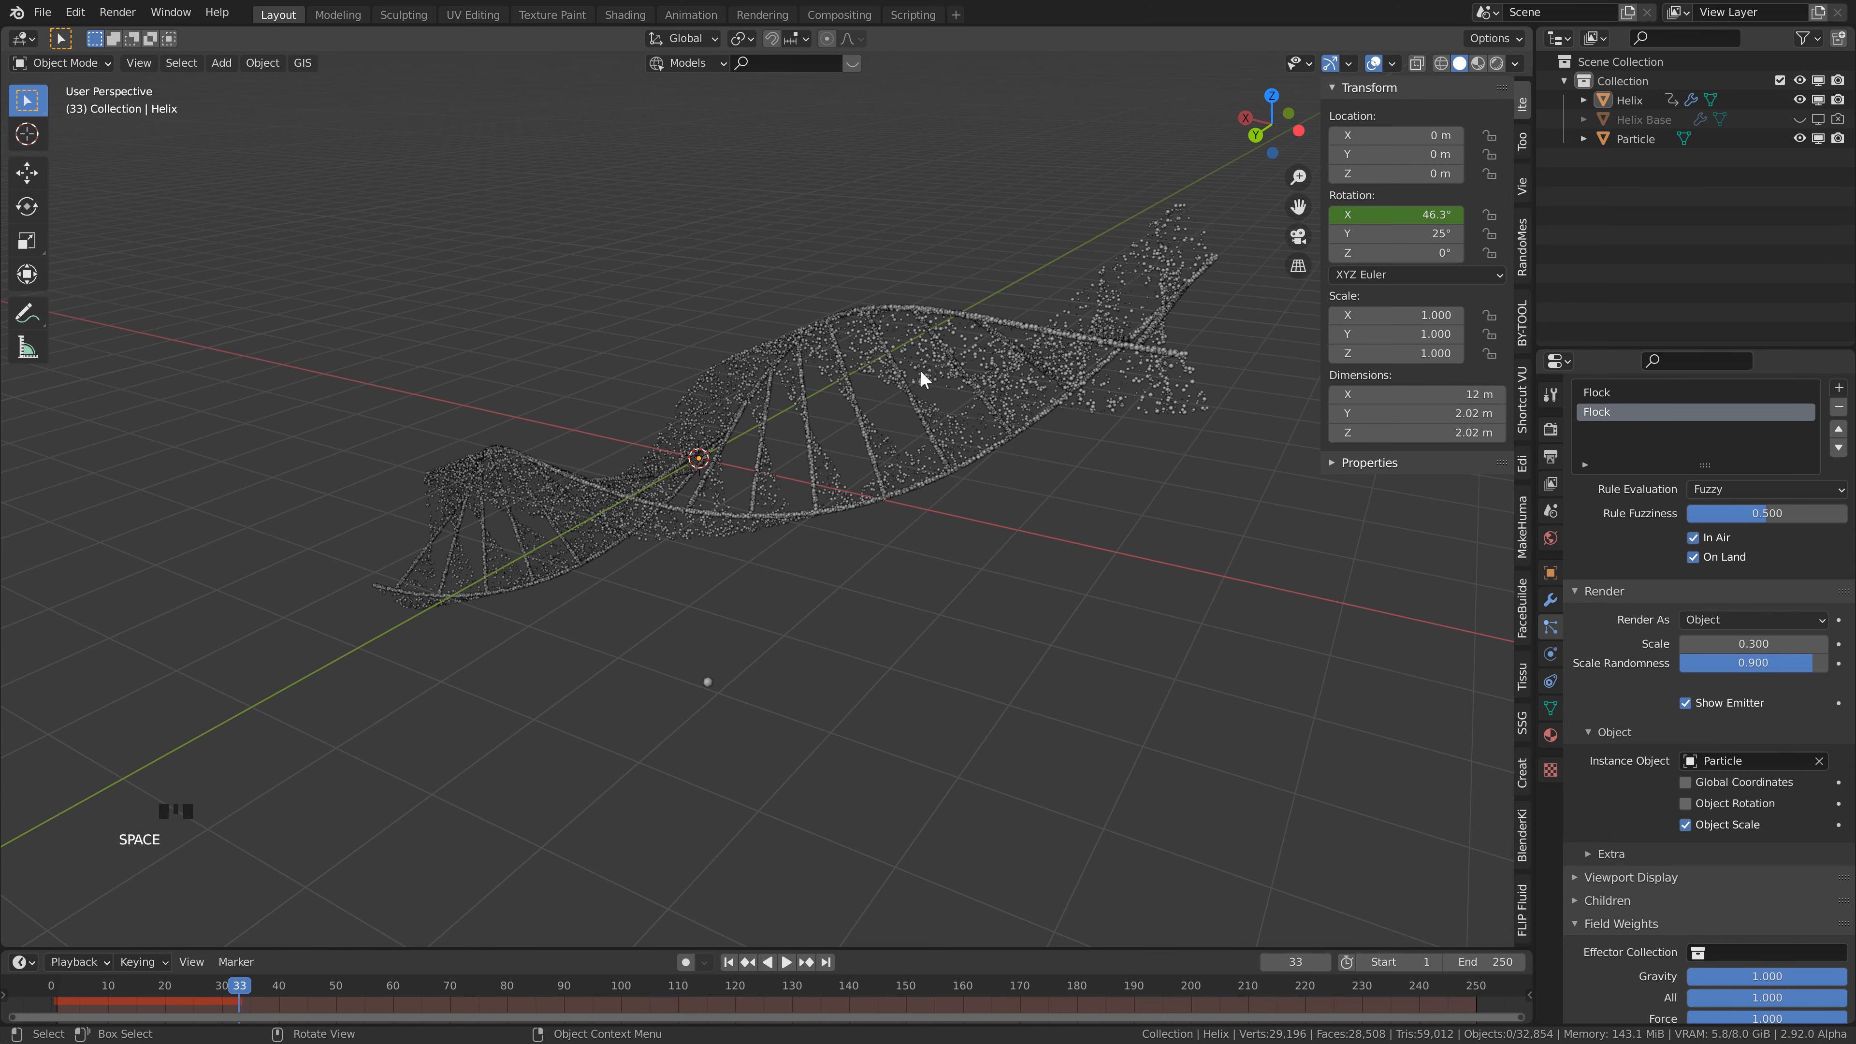
scroll(821, 505, up, 2)
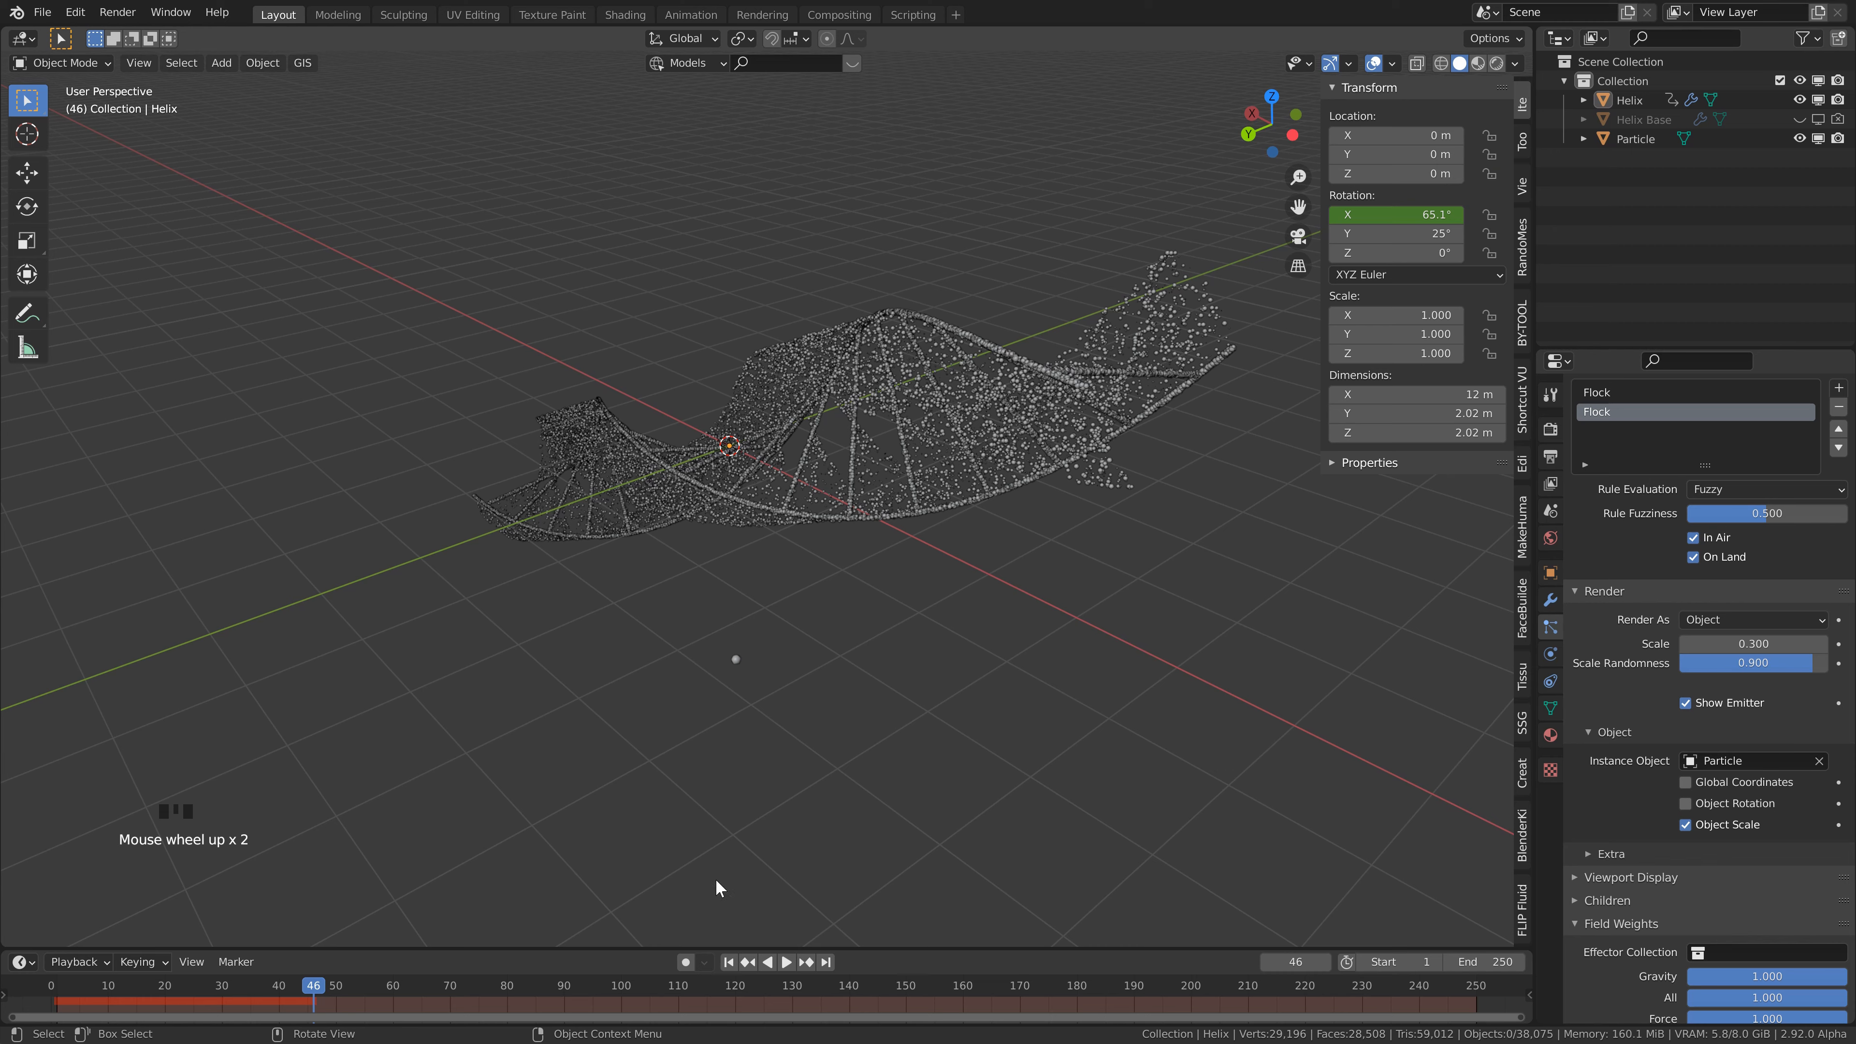
click(728, 962)
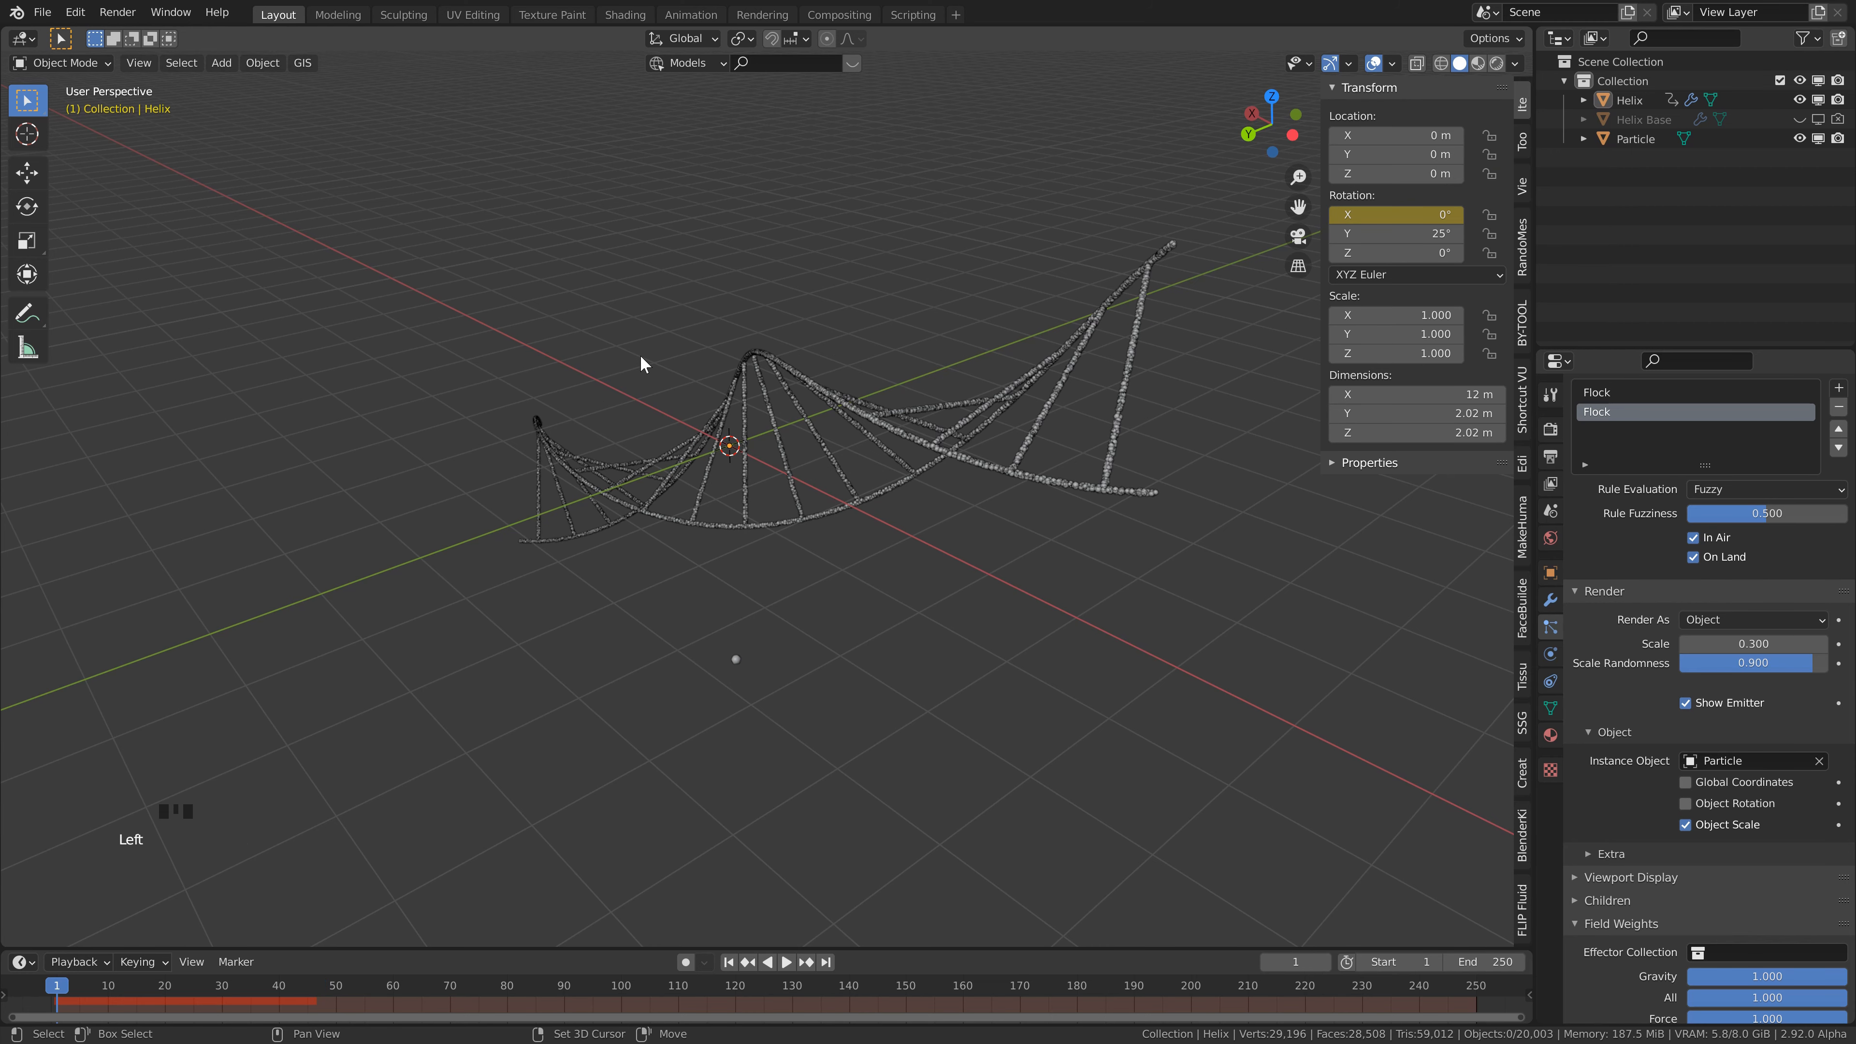
- Add a Turbulence force field at the world origin
key(shift+a)
mouse_move(610, 706)
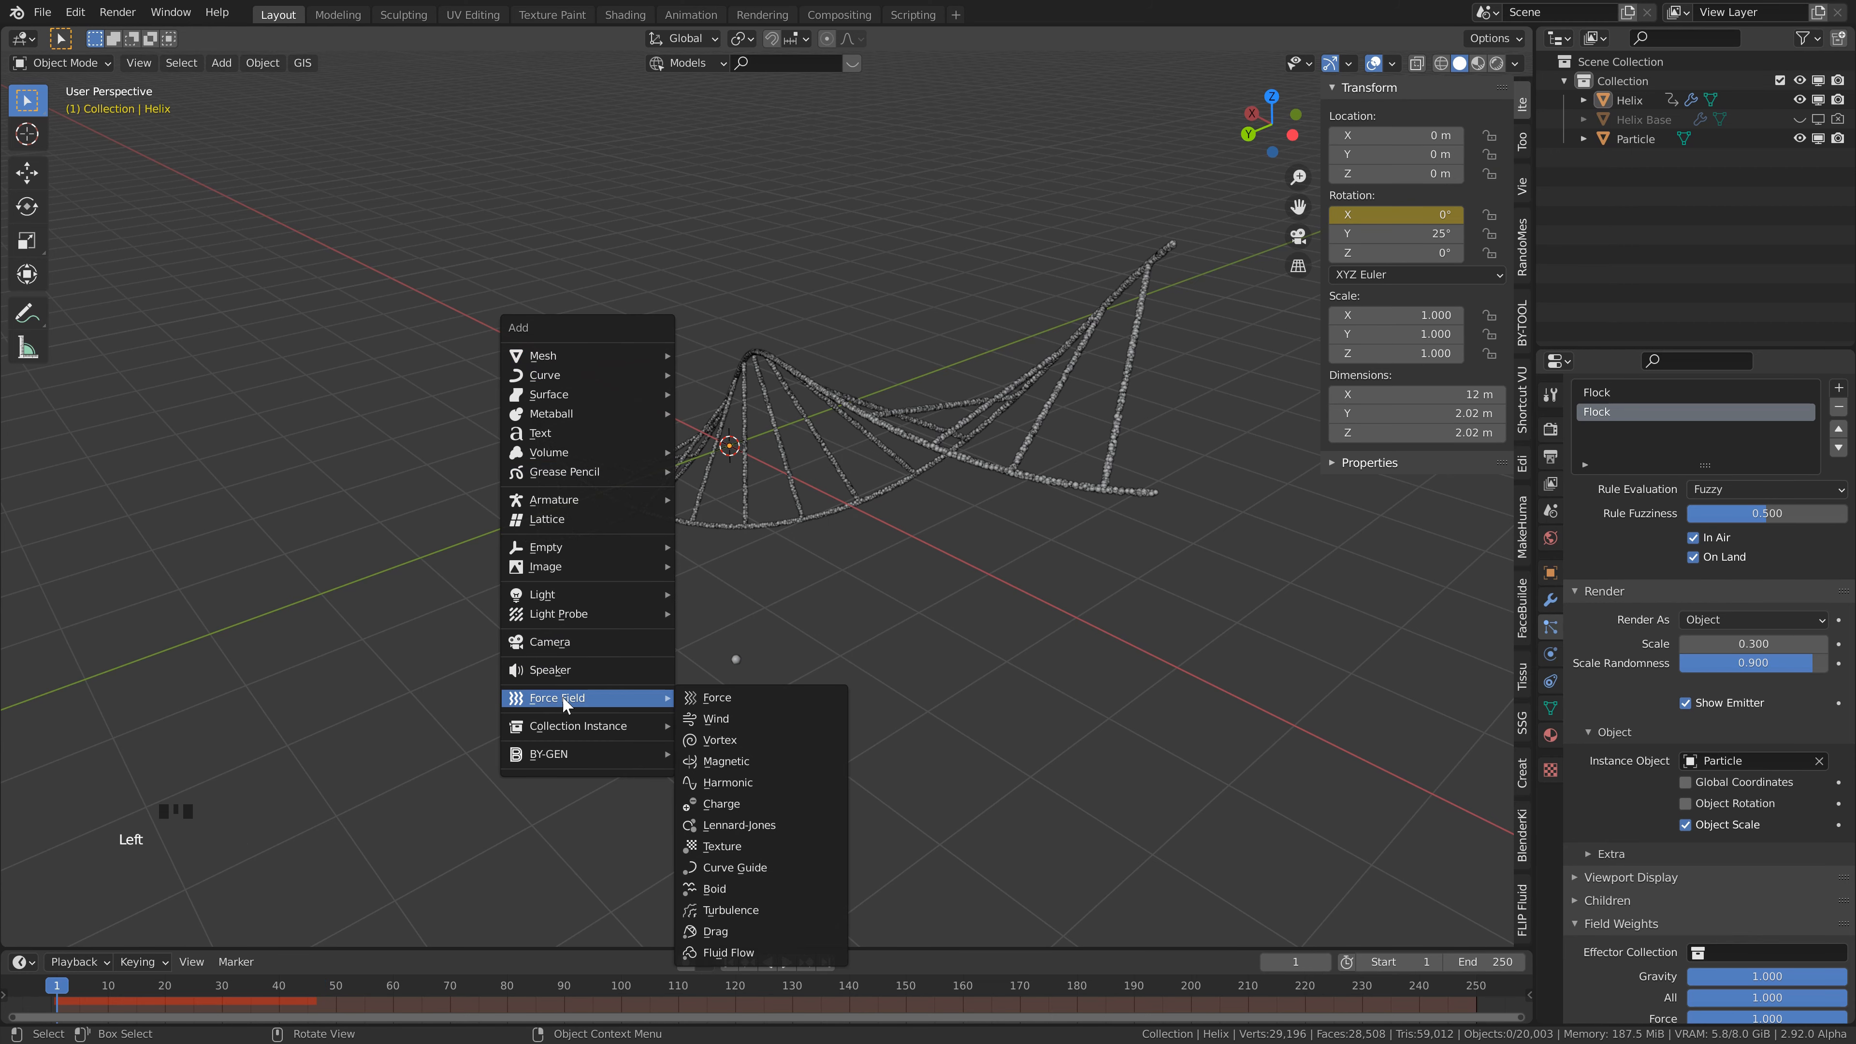
click(744, 911)
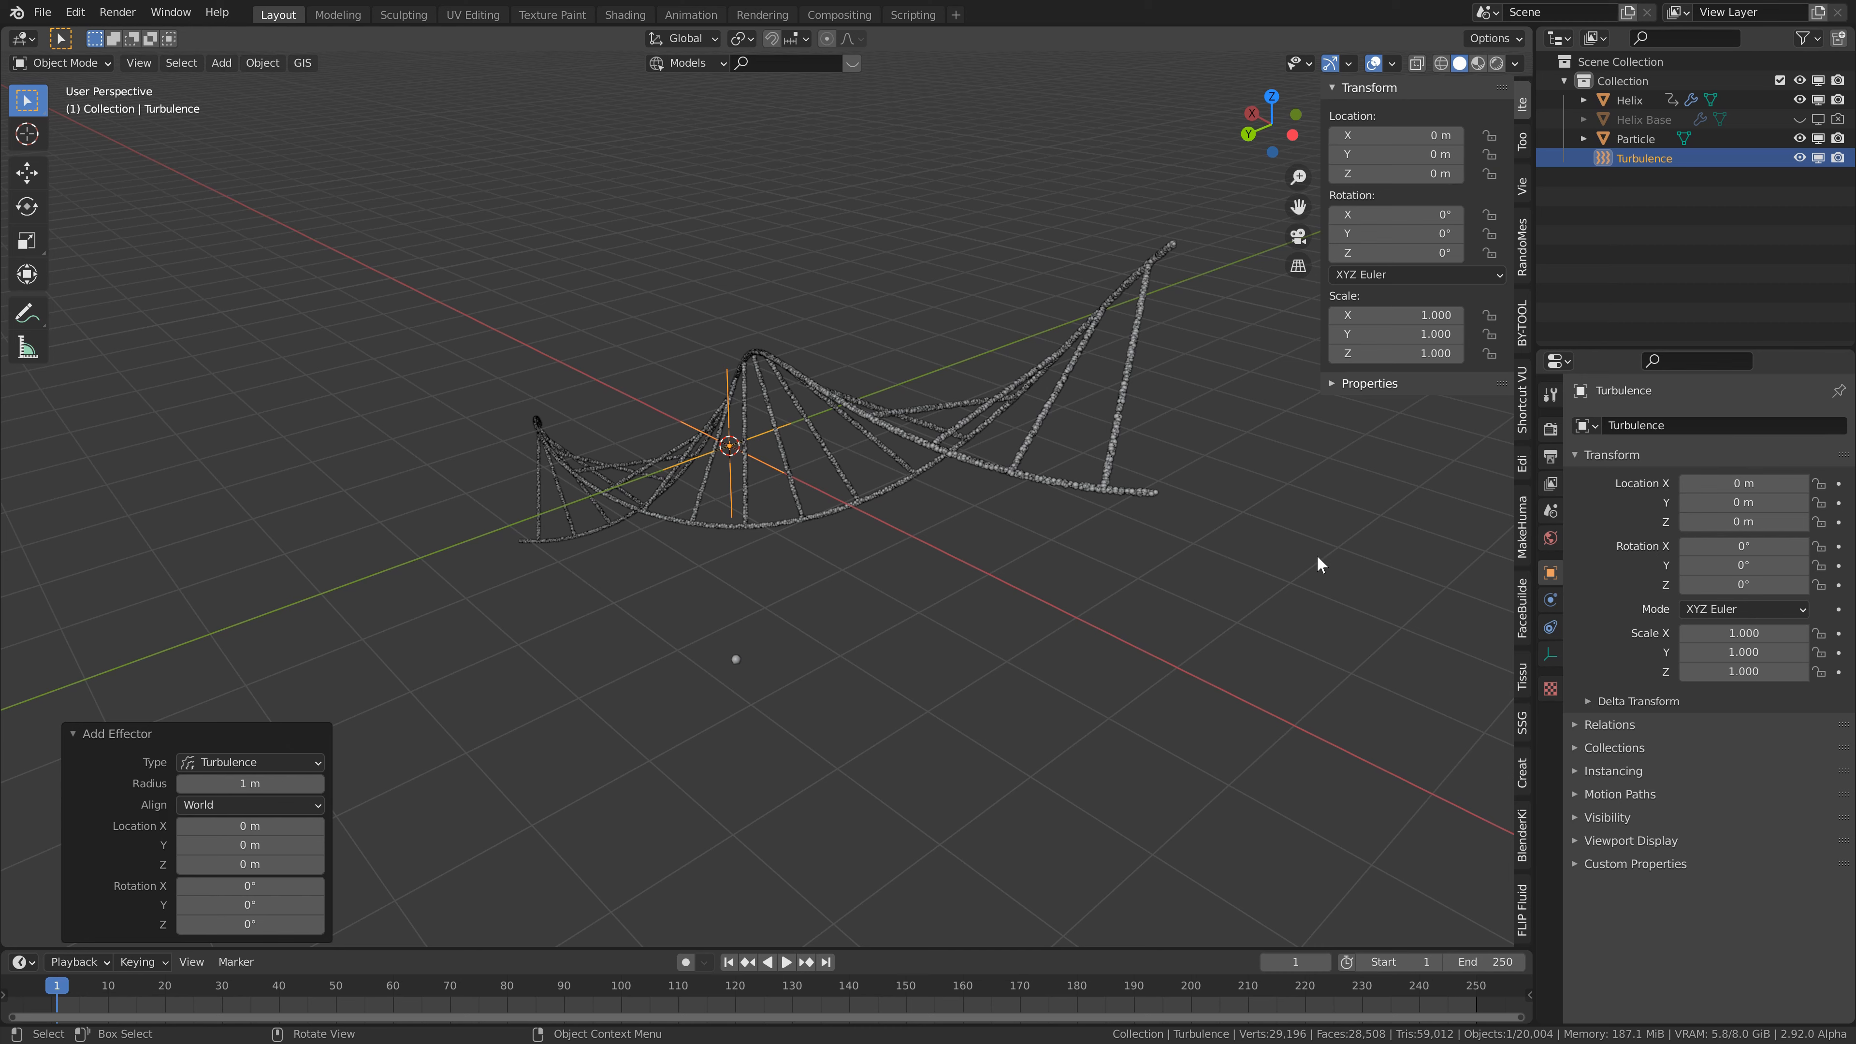
- Set the turbulence field's strength to 25 and its size to 0.75
click(1550, 599)
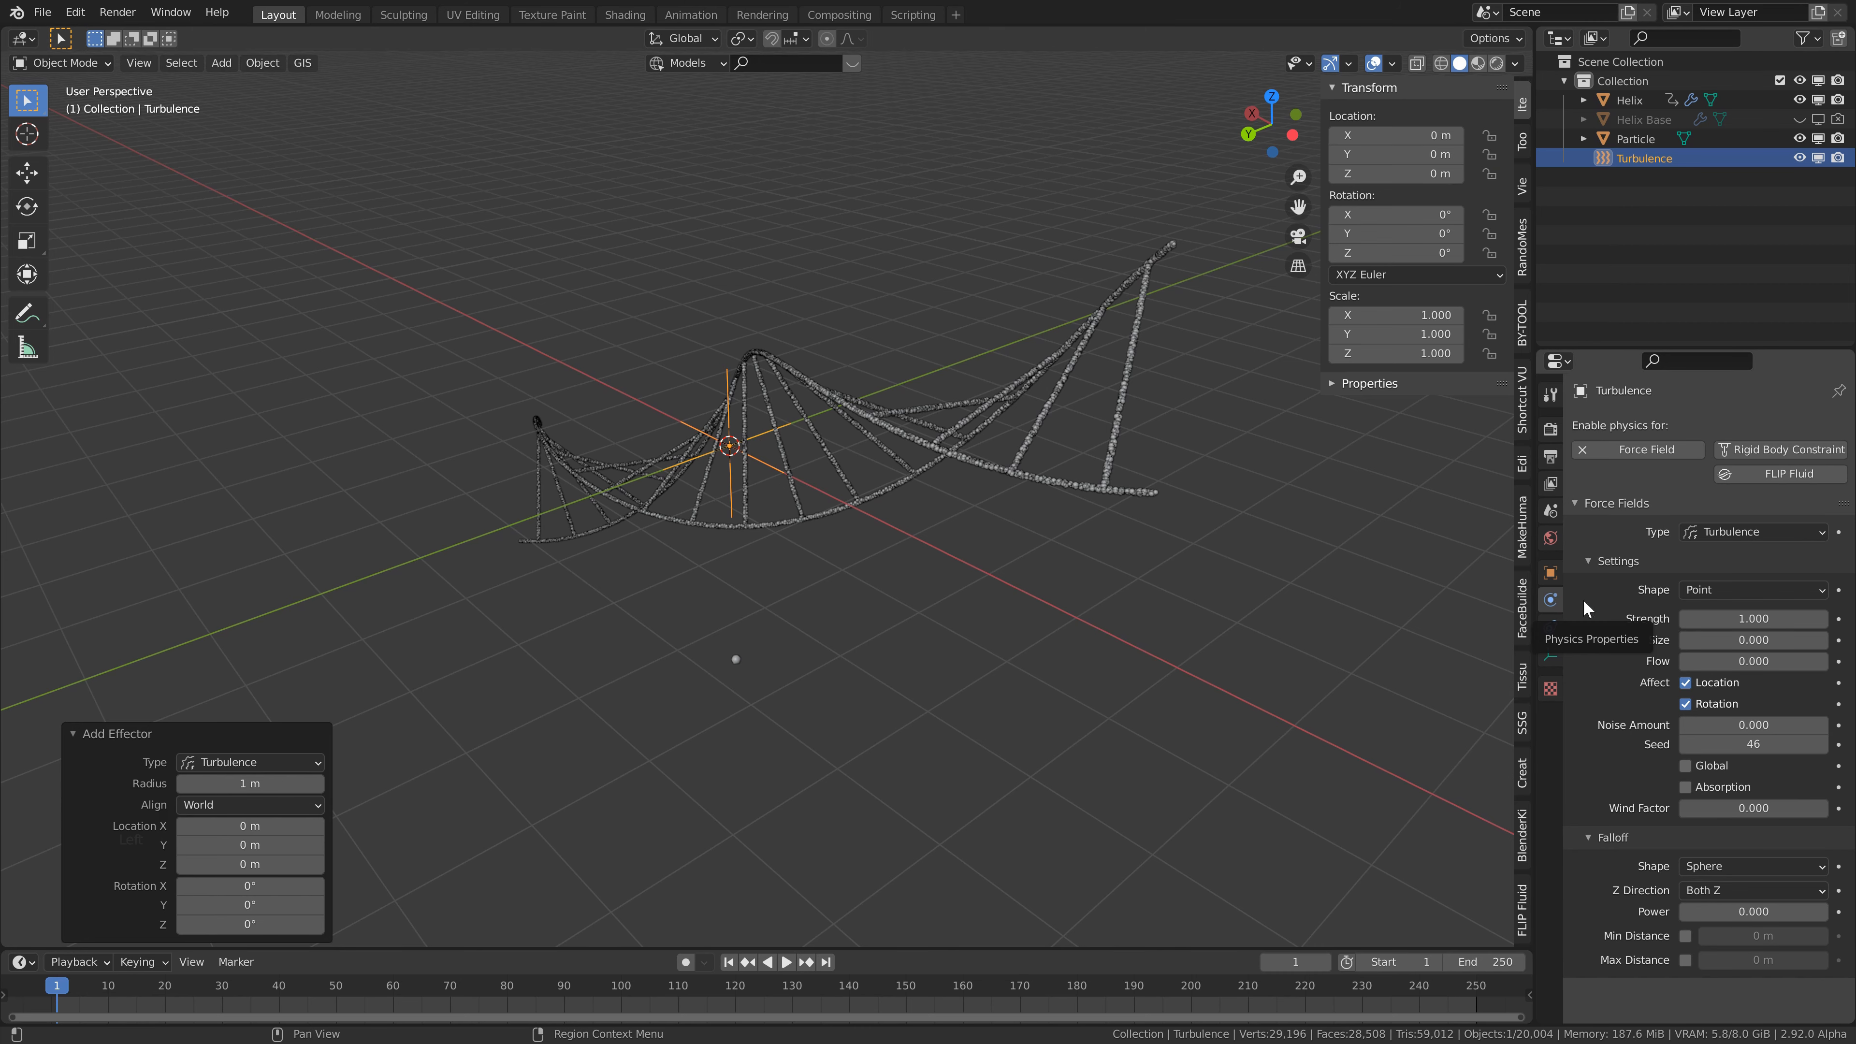
click(1775, 618)
text(25)
key(Return)
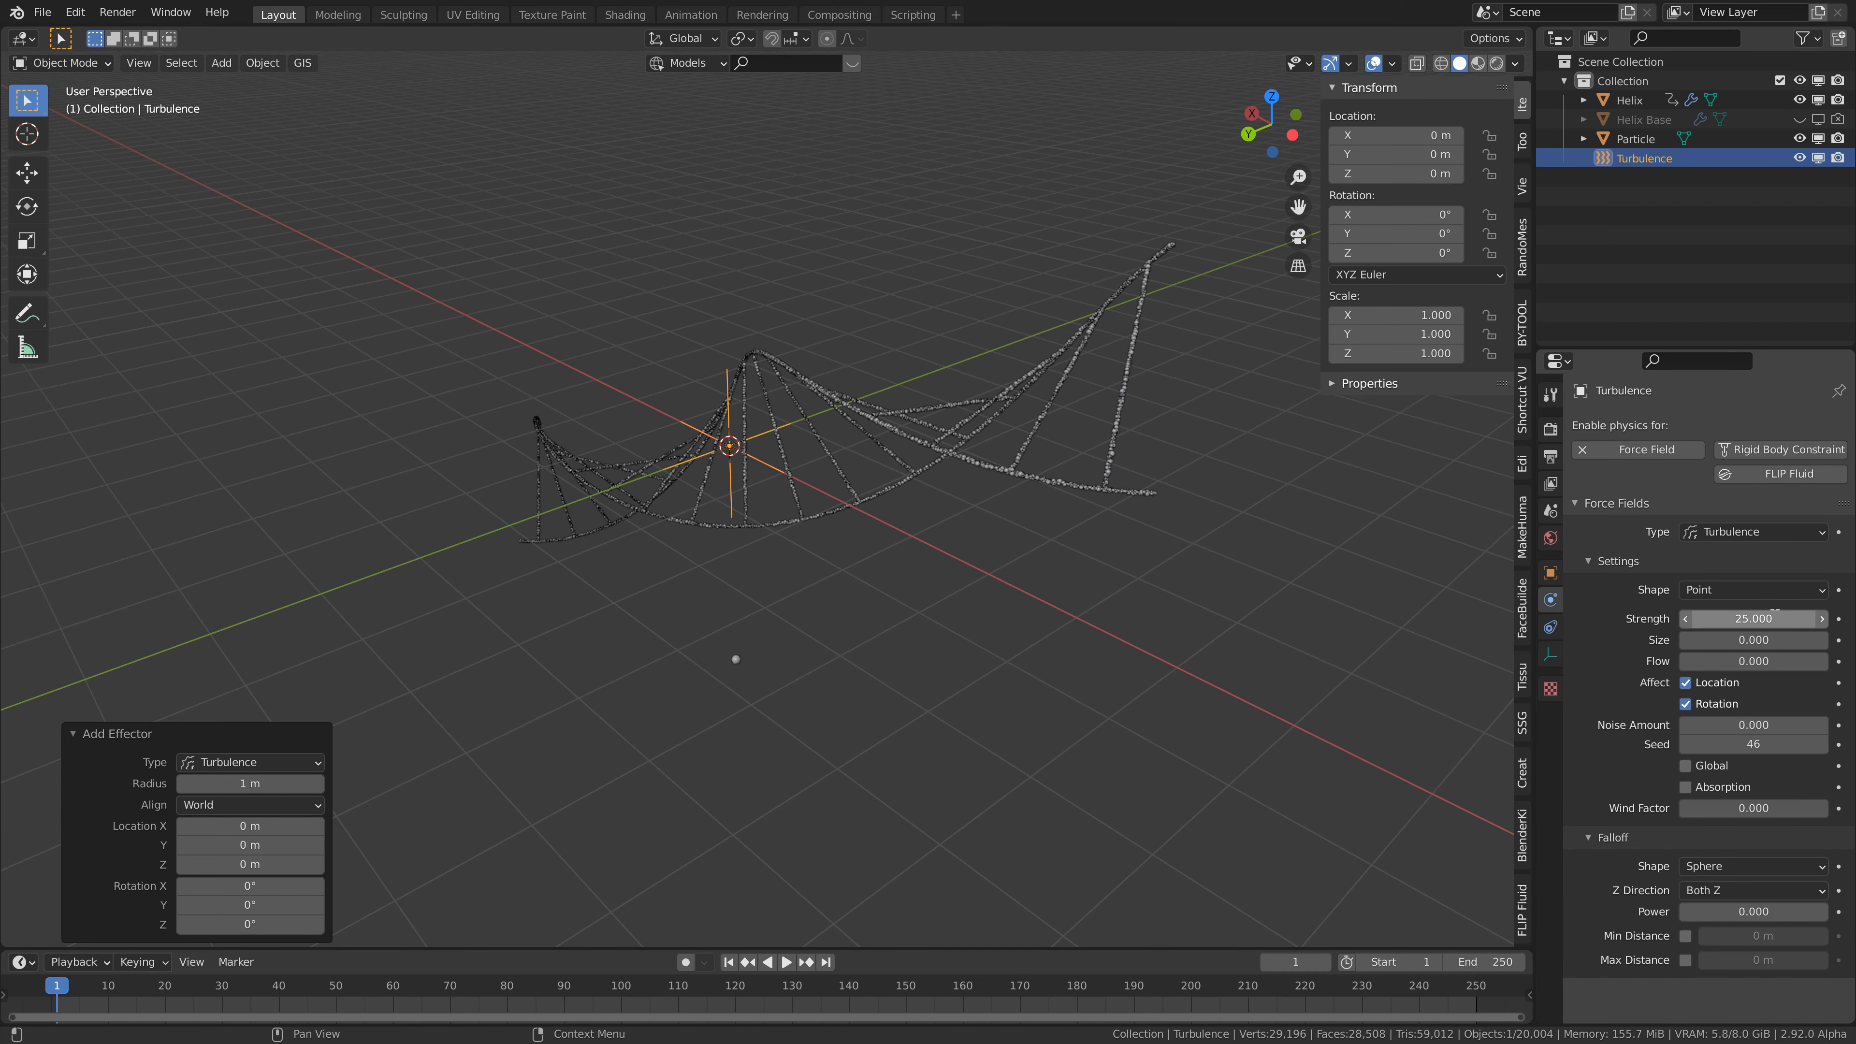
click(1761, 639)
text(.75)
key(Return)
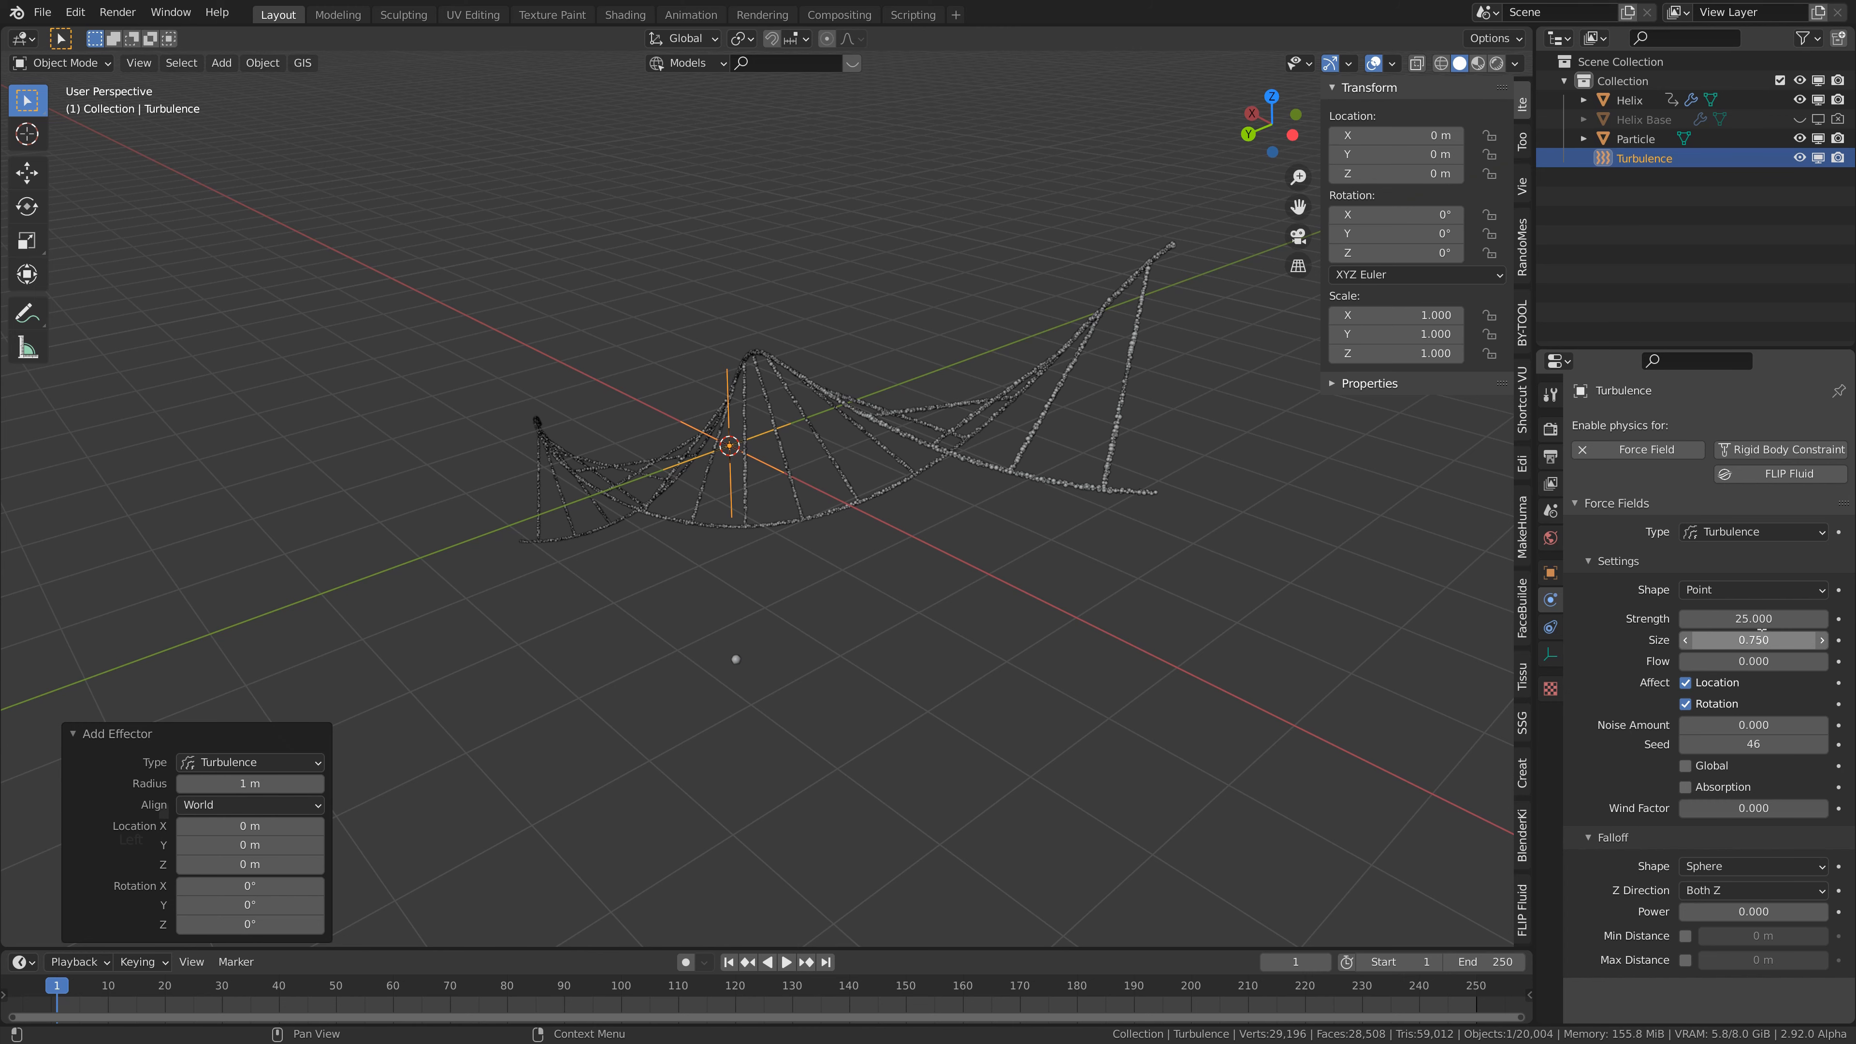
- Set the turbulence field's flow to 10 and its seed to 63
click(1775, 660)
text(0.0)
text(10)
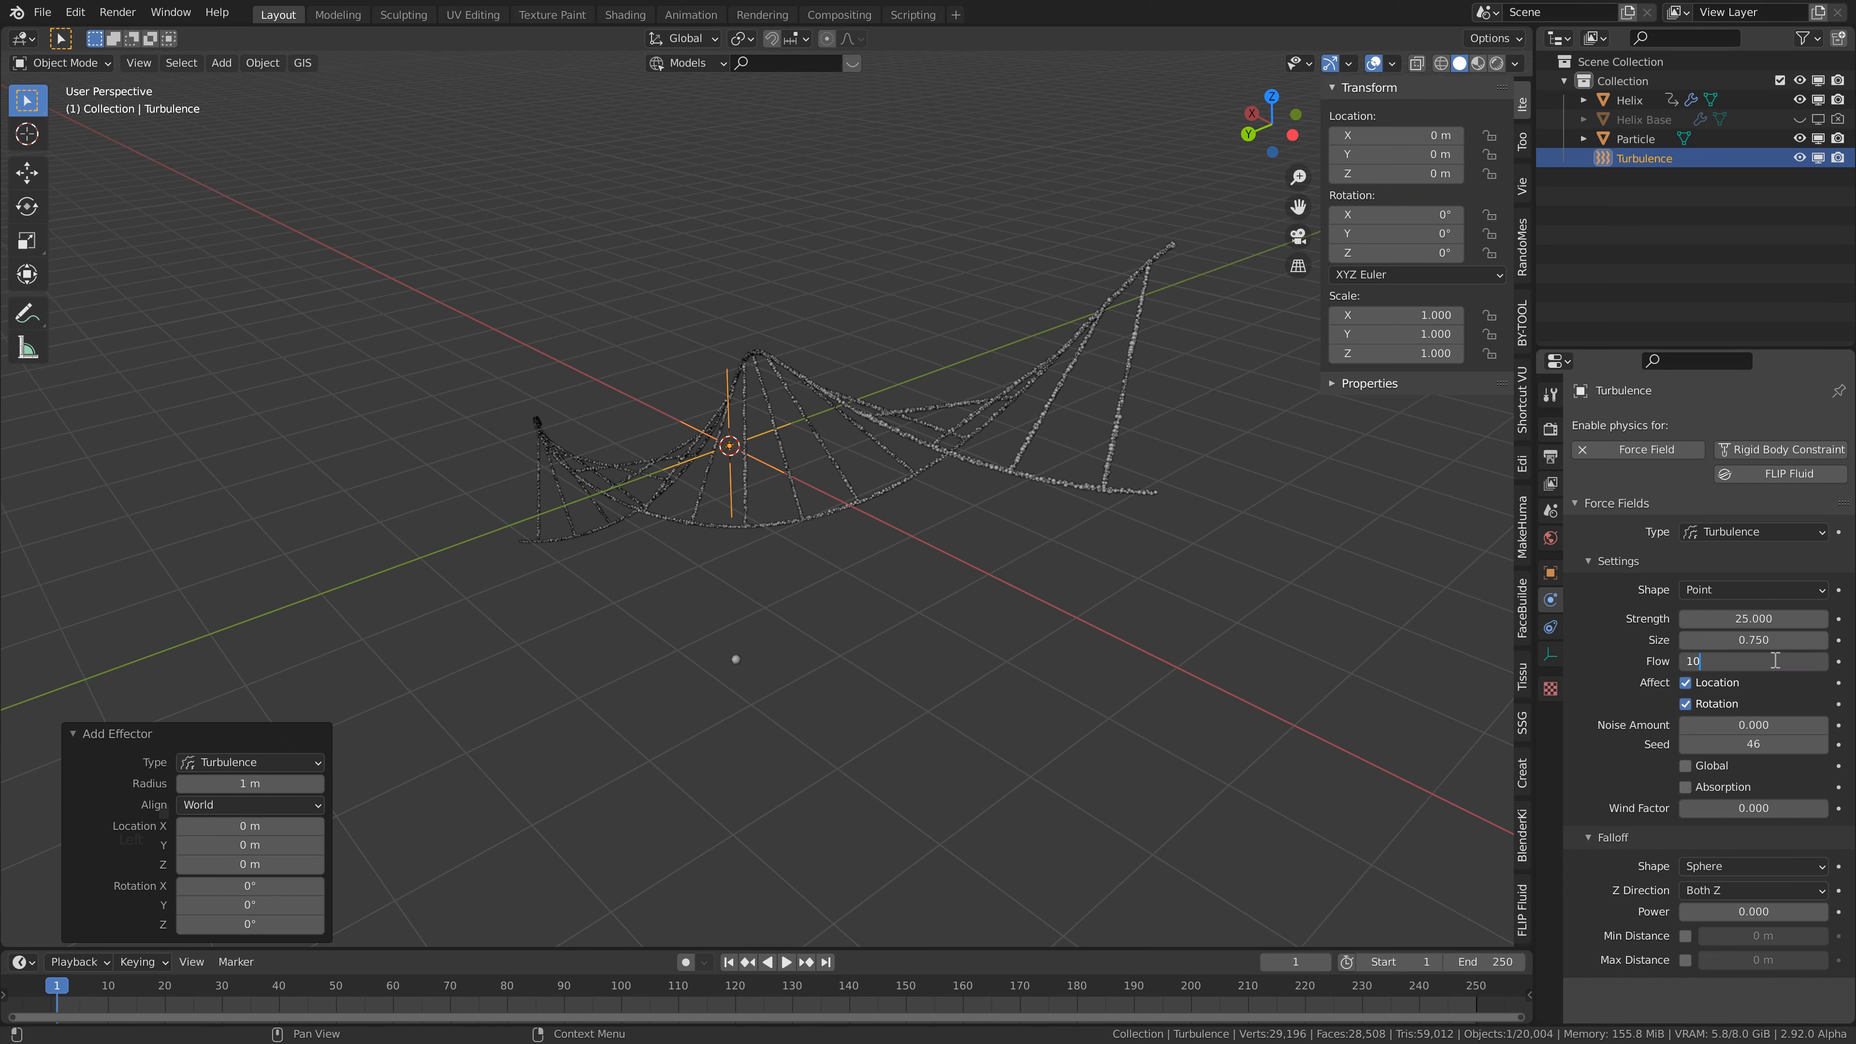
key(Return)
click(1752, 745)
text(63)
key(Return)
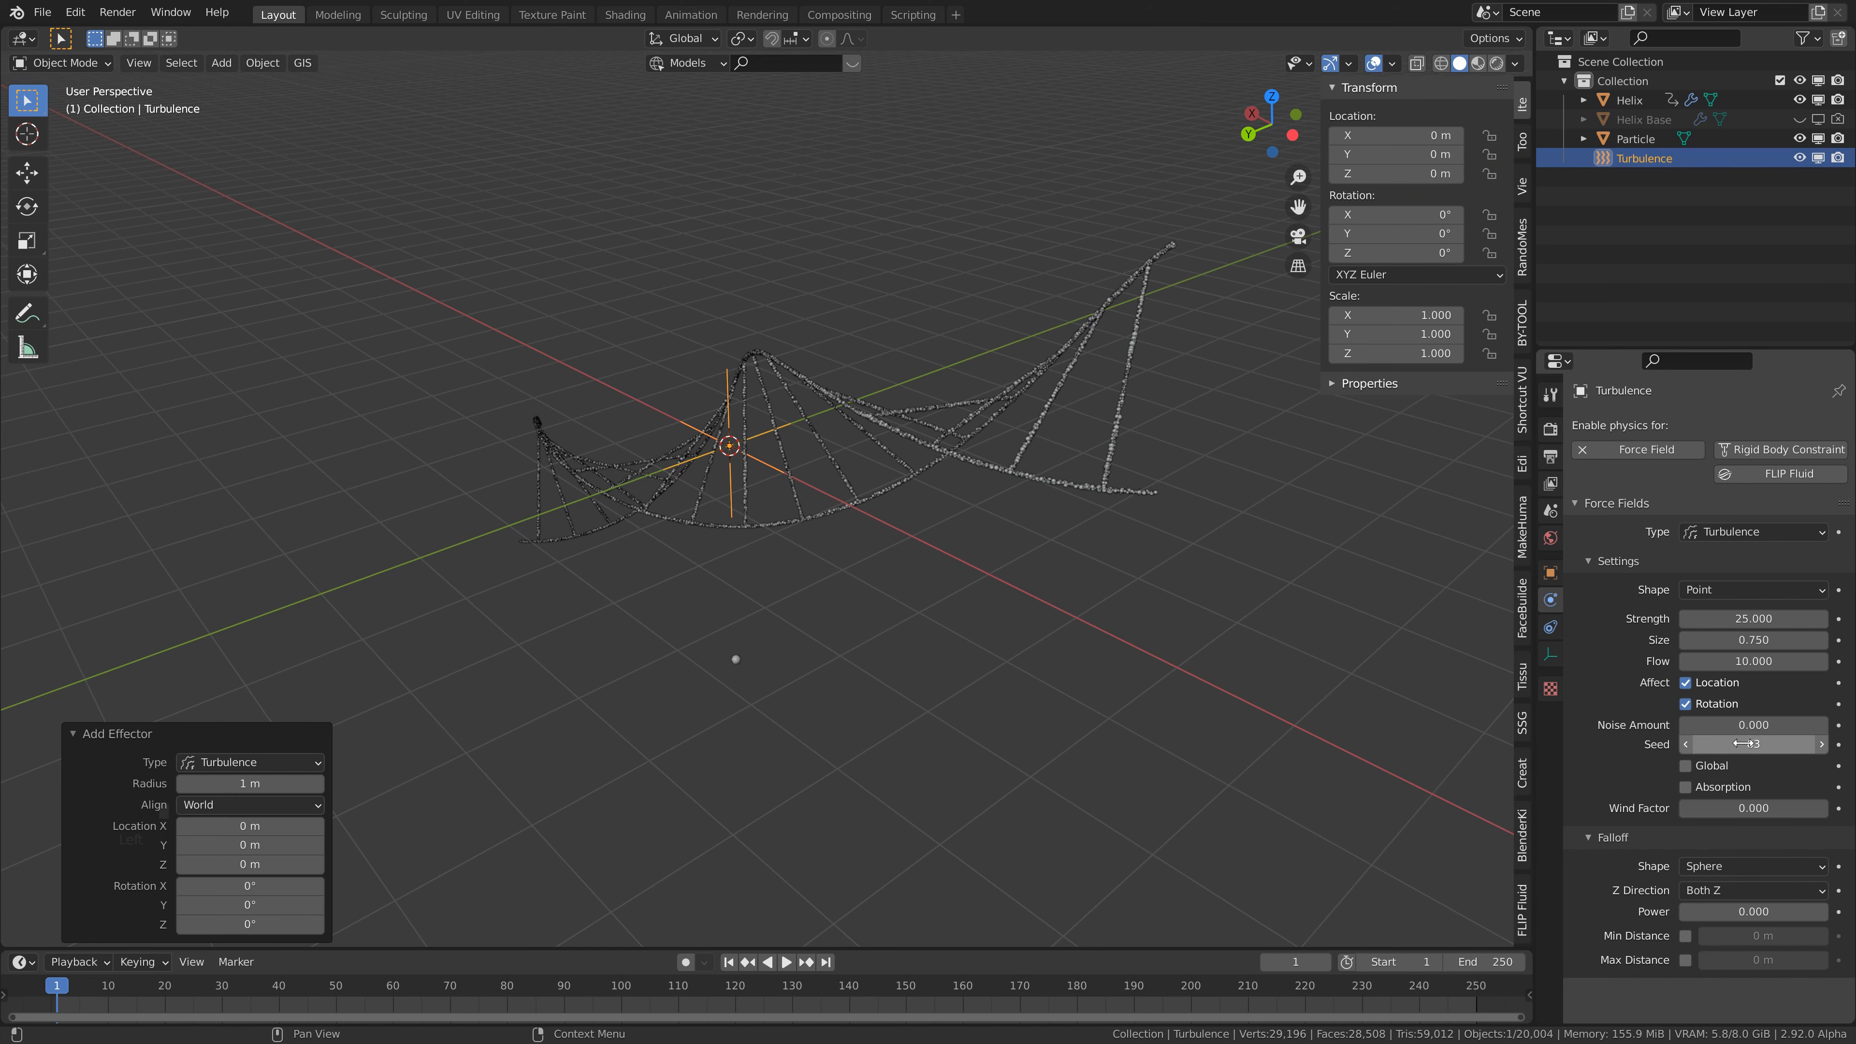
- Play the simulation to past frame 110 and examine how the turbulence scatters the particles around the helix
middle_drag(906, 615, 868, 613)
key(space)
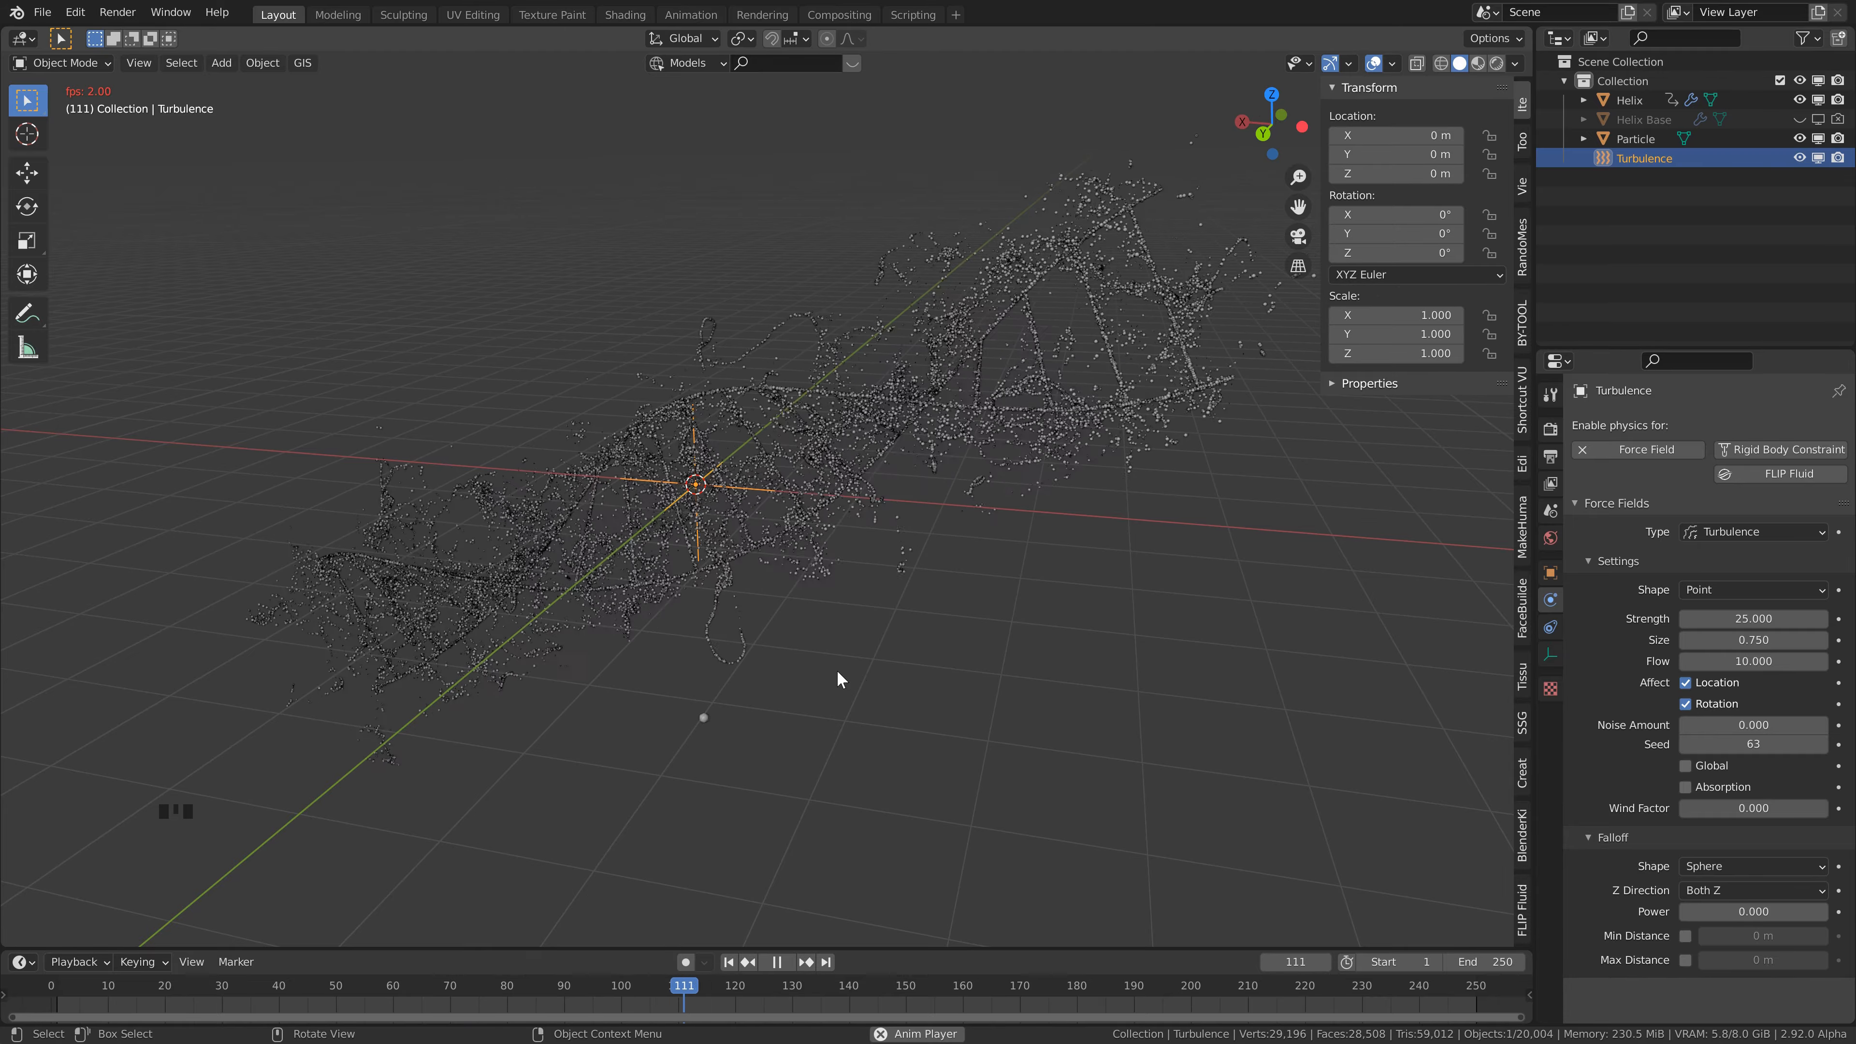
key(space)
middle_drag(837, 671, 877, 319)
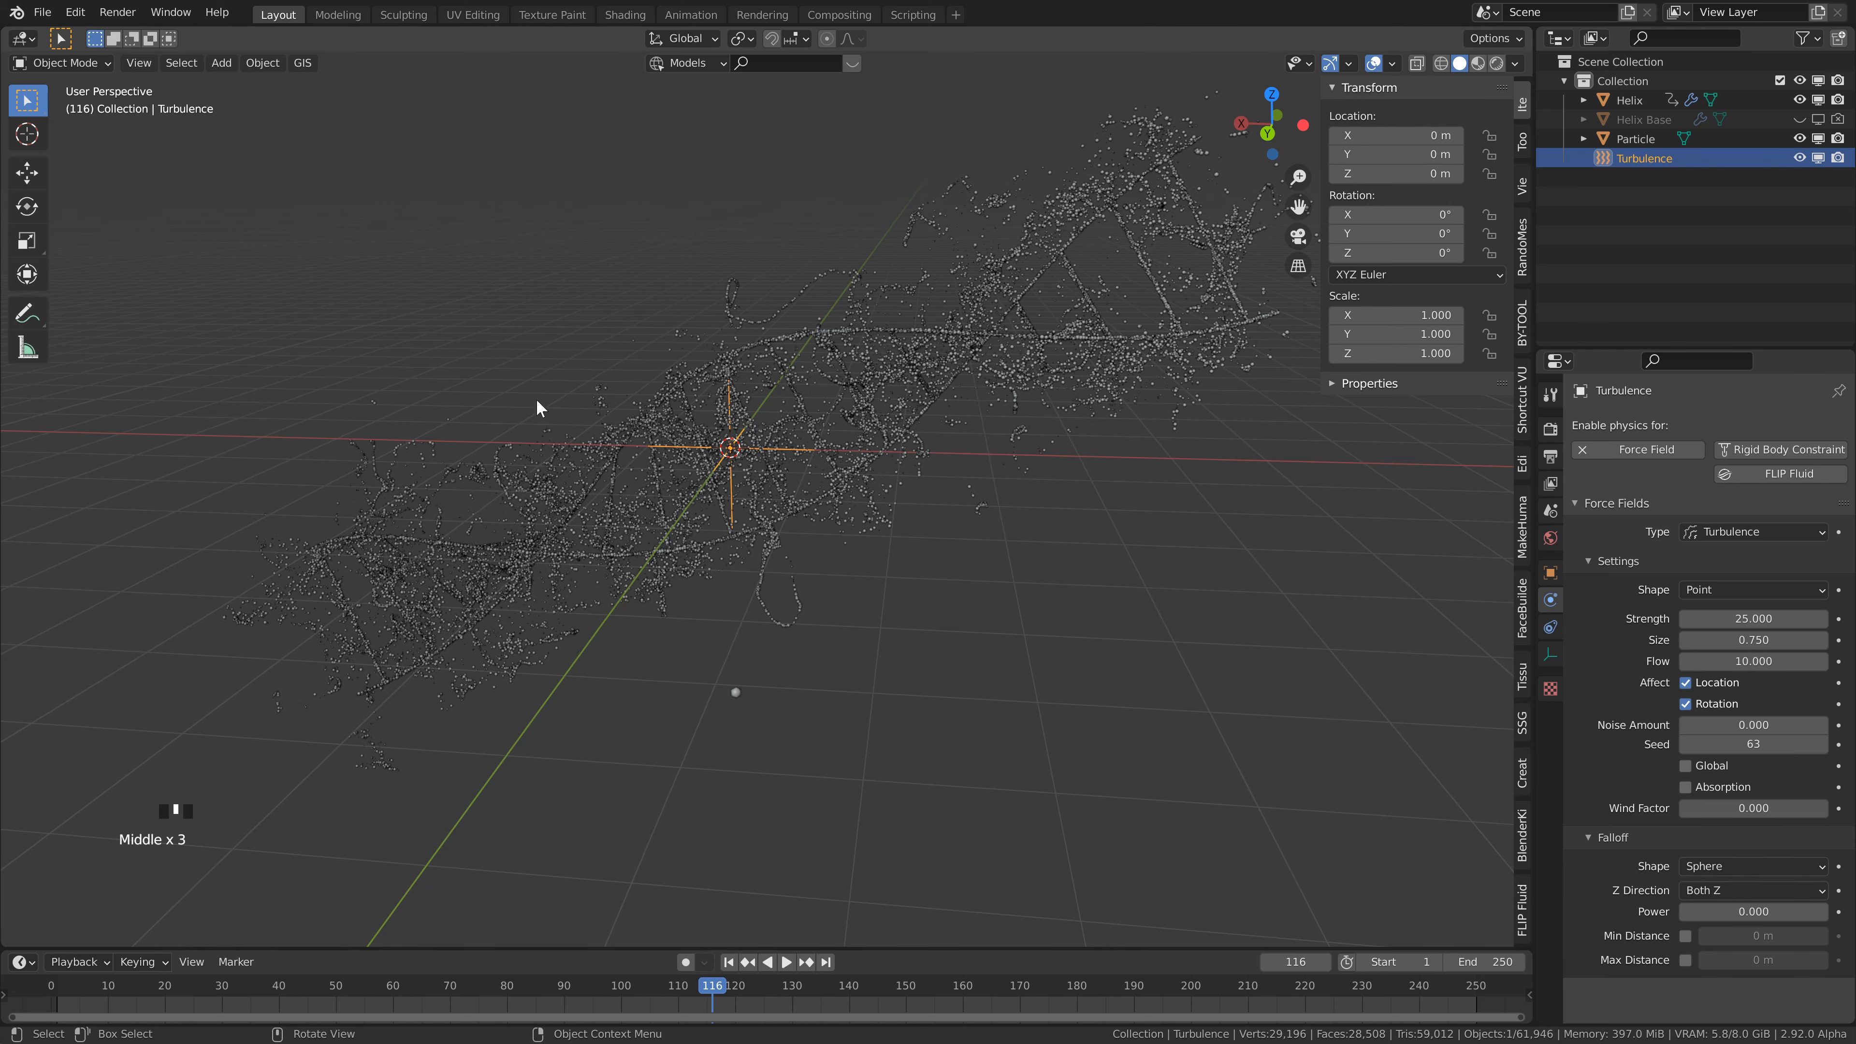
- Set the particle number of the helix's second system to 225000 and save the file
click(1732, 594)
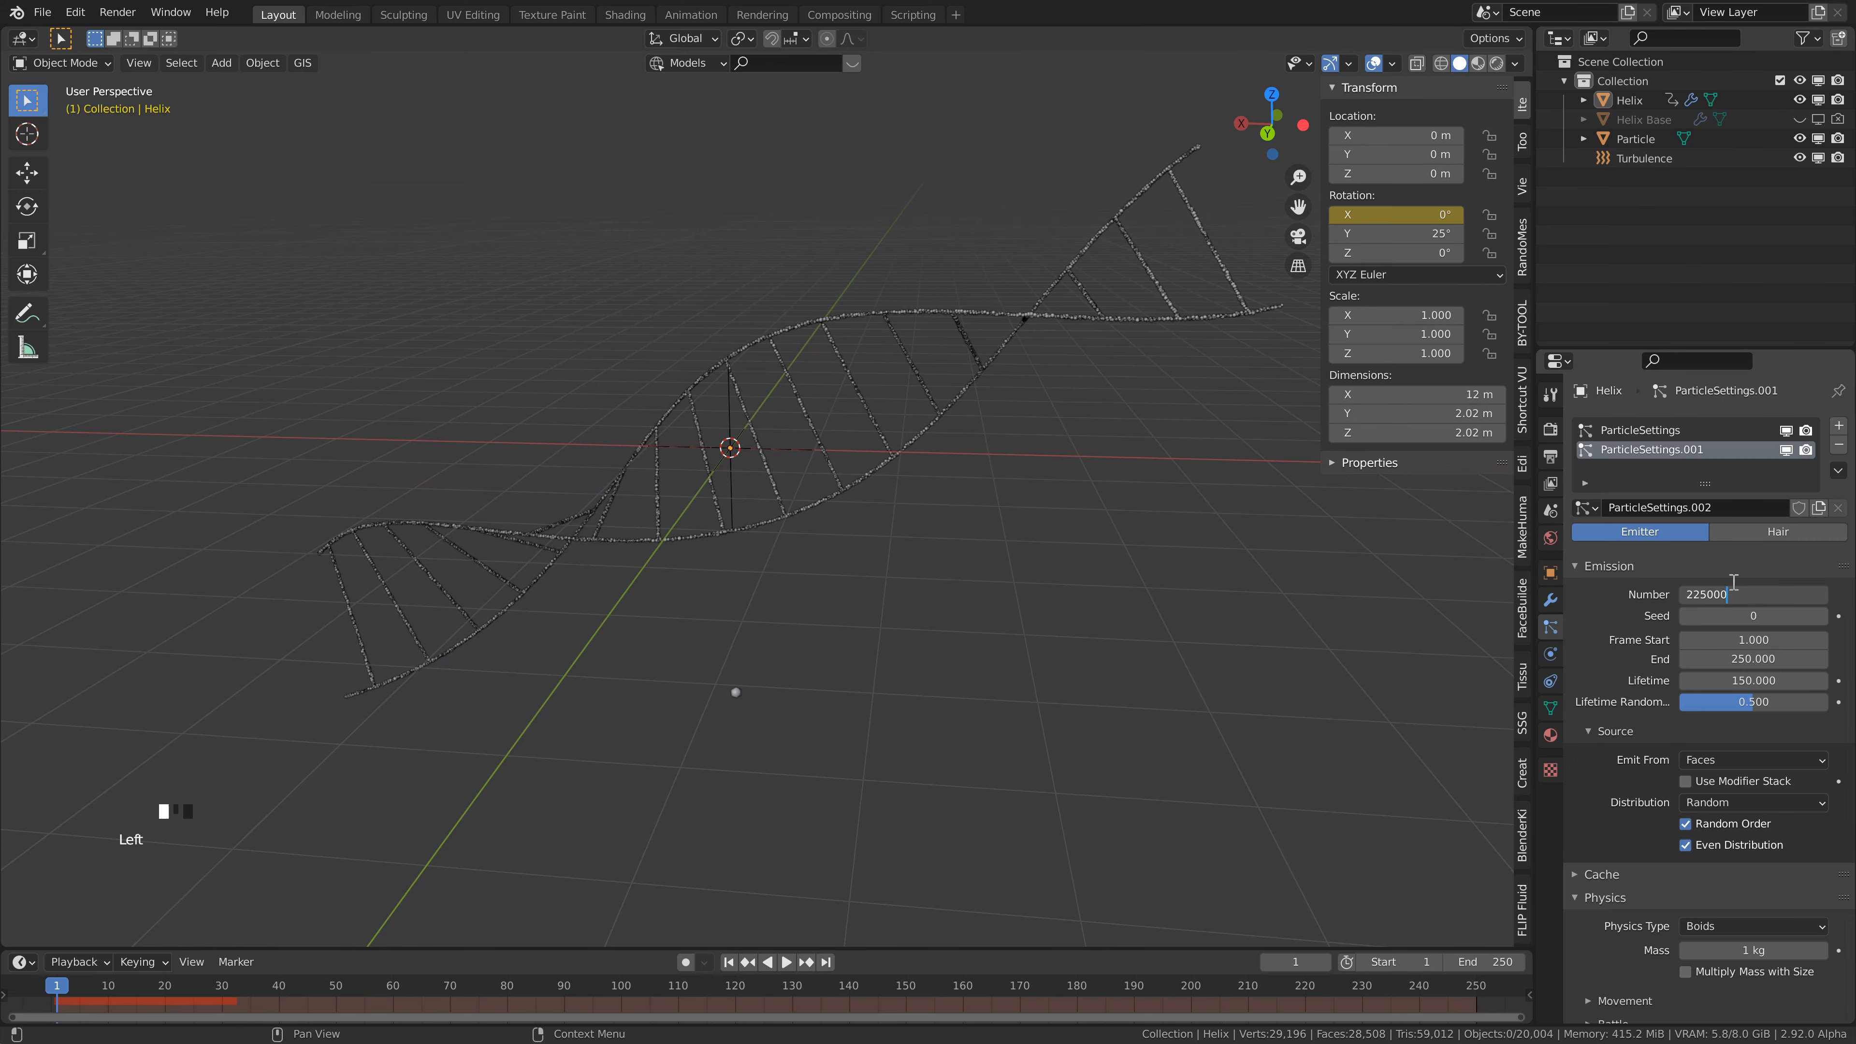
key(Return)
key(ctrl+s)
- Play the simulation with the denser emission up to frame 111 and examine the particle cloud from different angles
key(space)
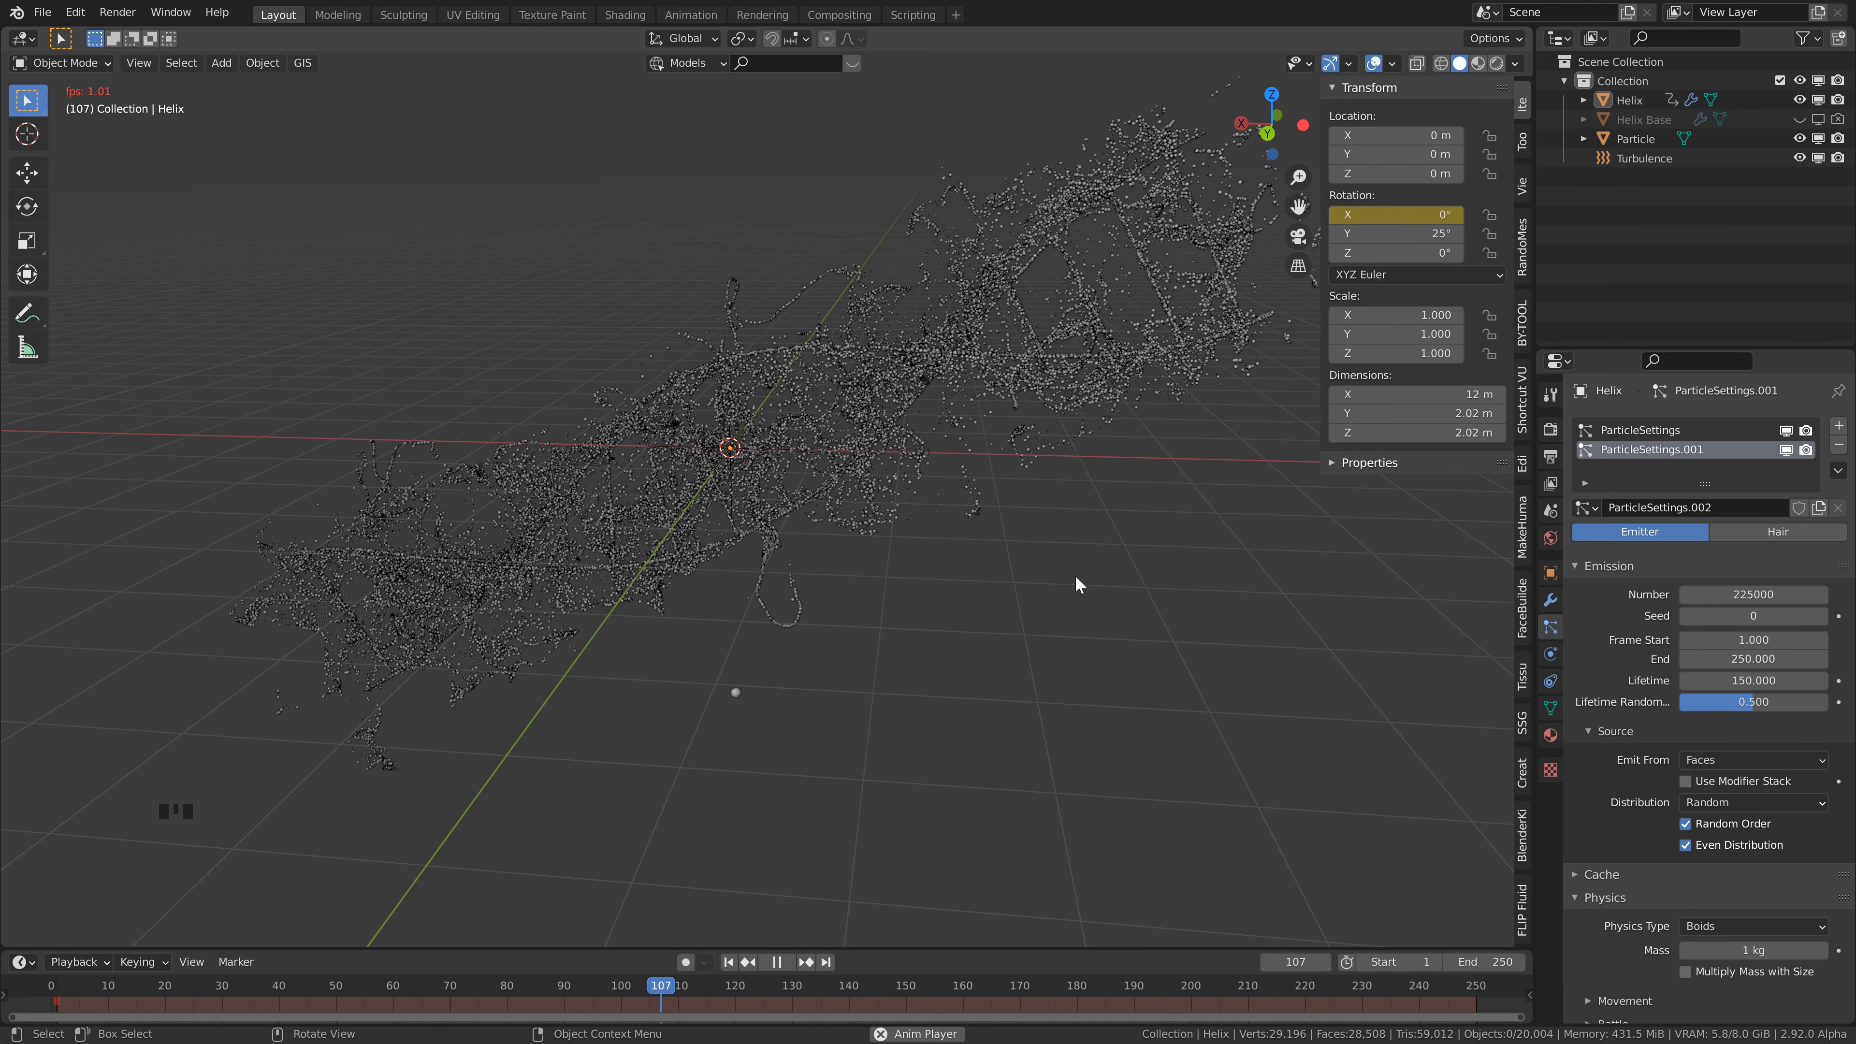
middle_drag(1076, 578, 779, 550)
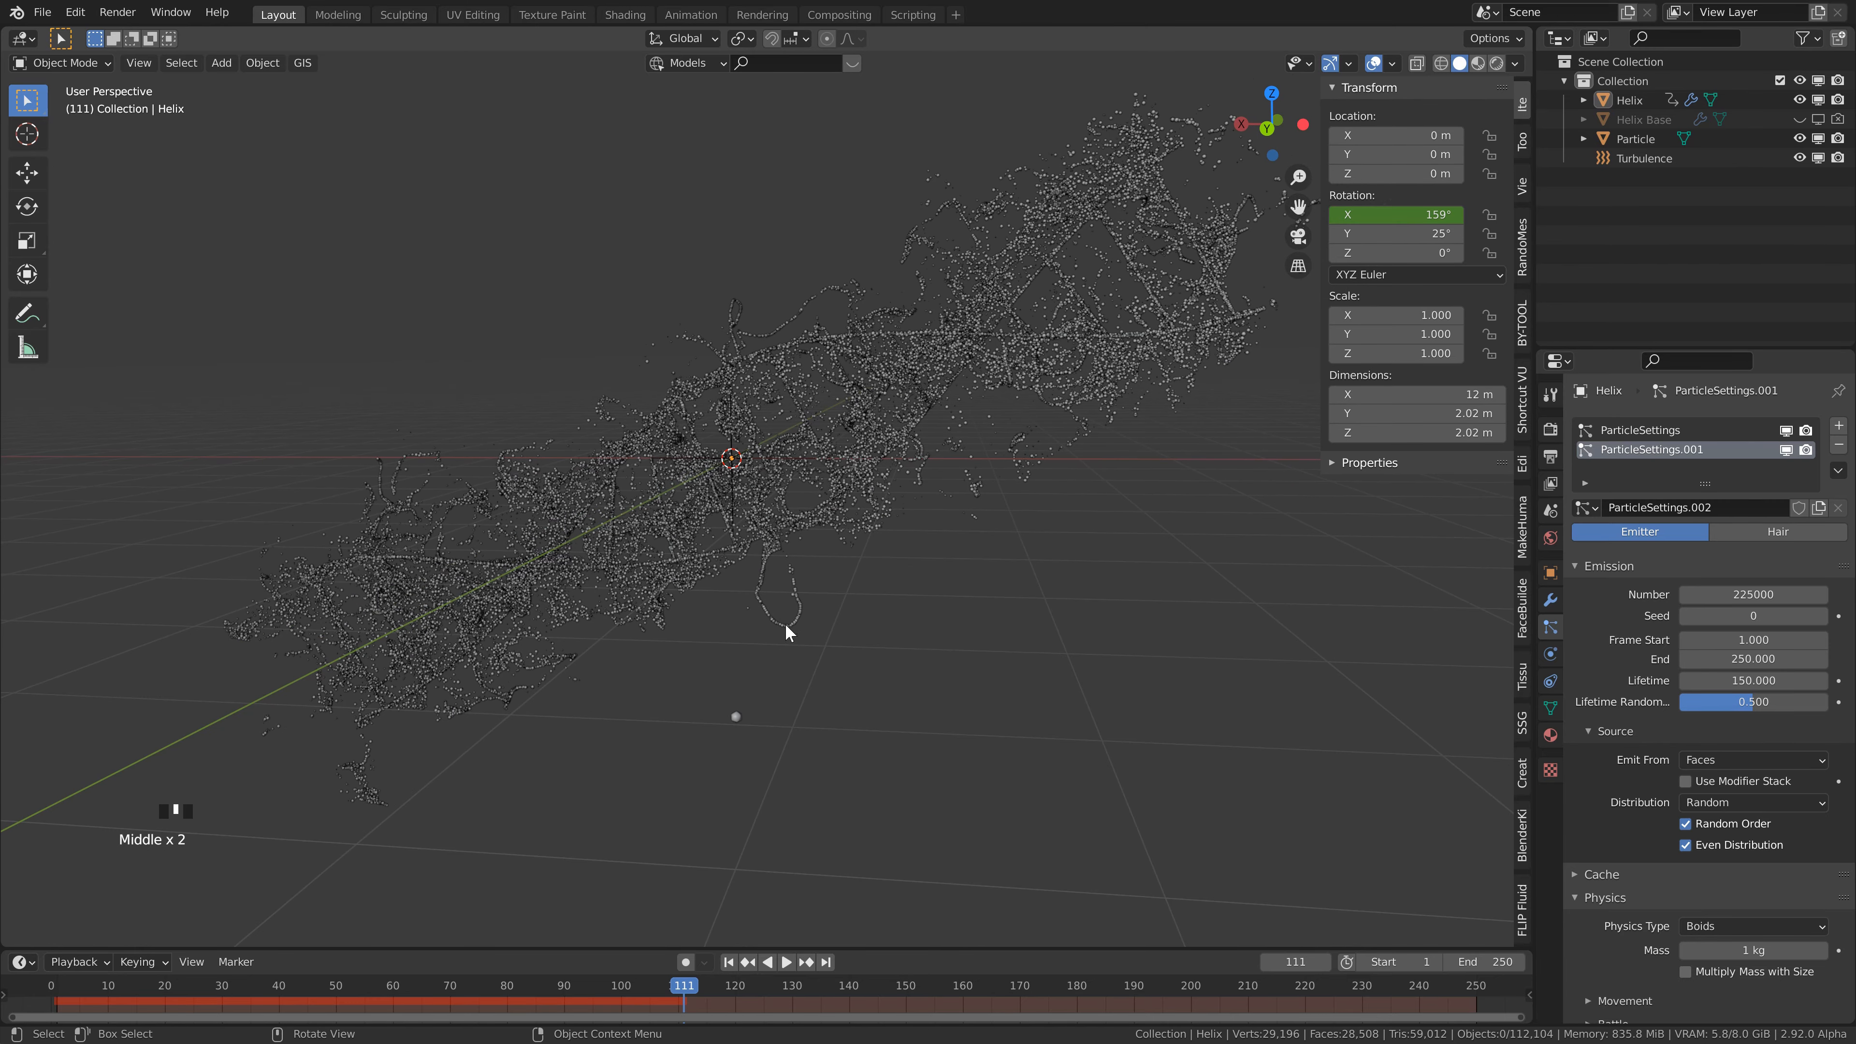
middle_drag(787, 629, 788, 331)
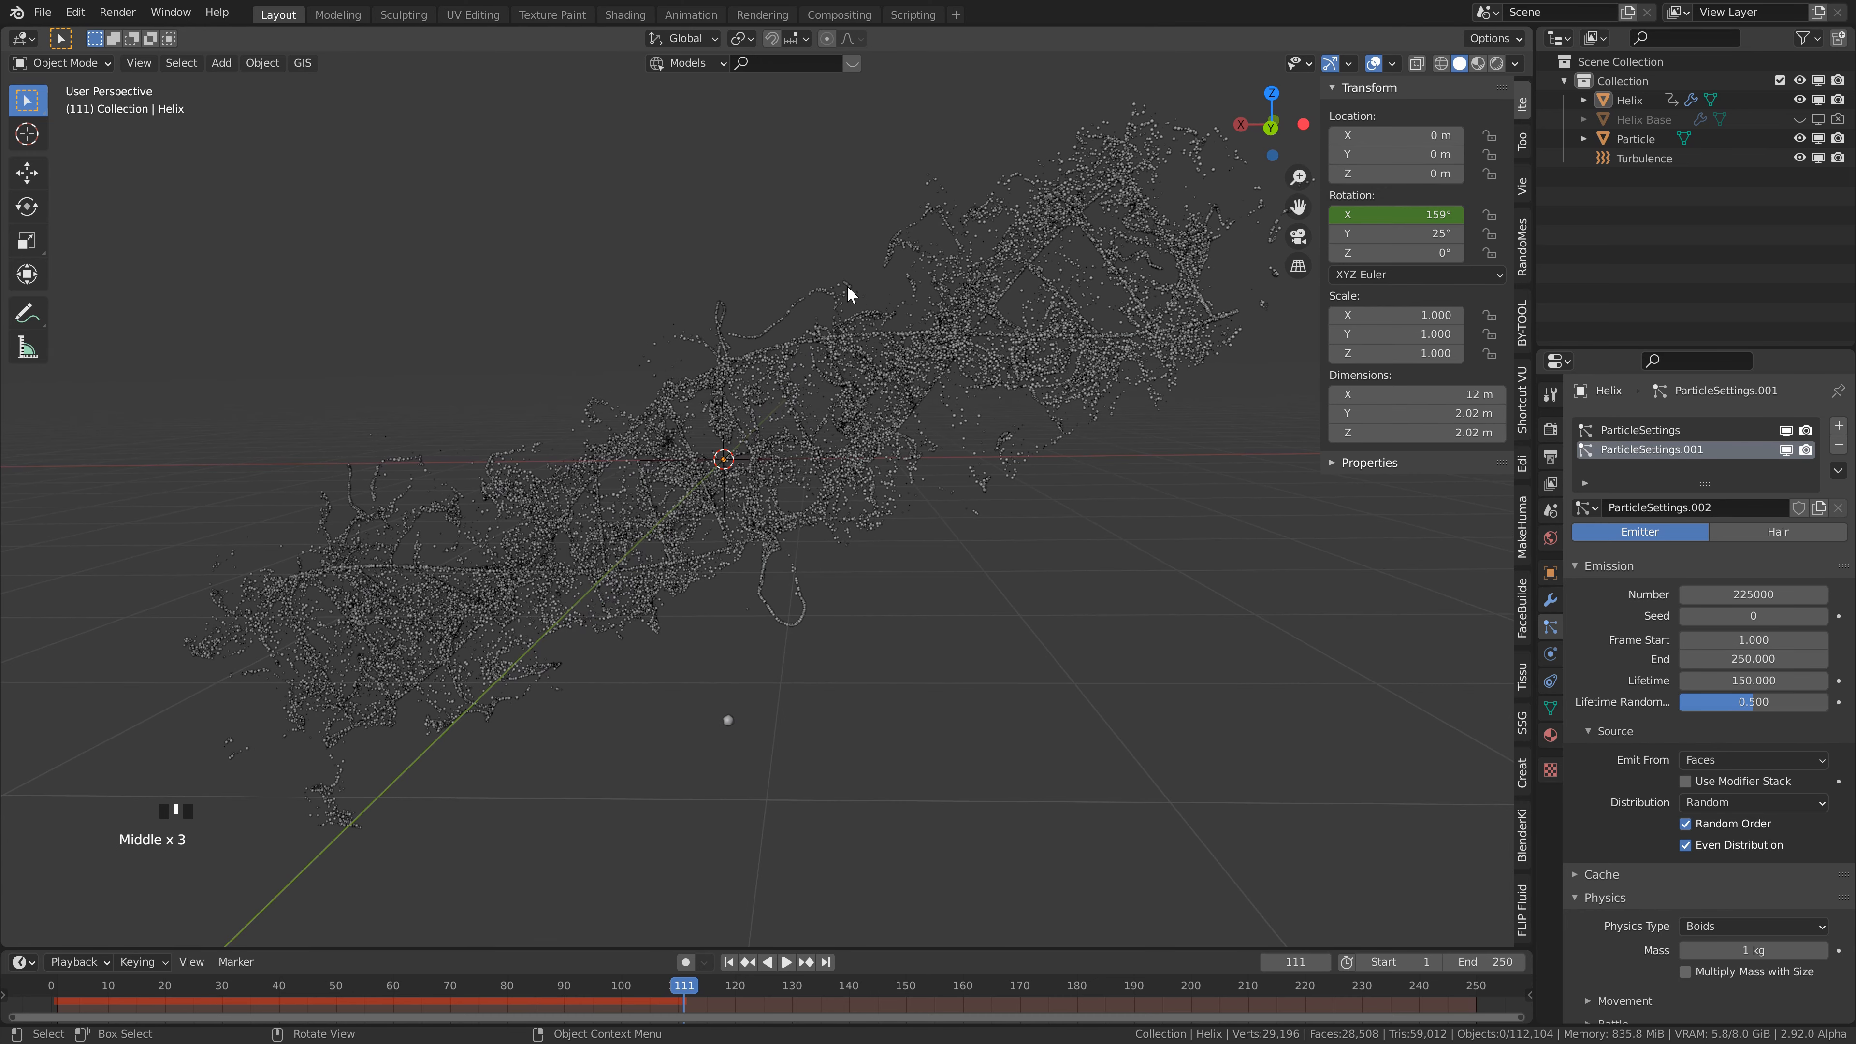
- Save the file at frame 1 and bake the cache of the helix's second particle system
key(shift+Left)
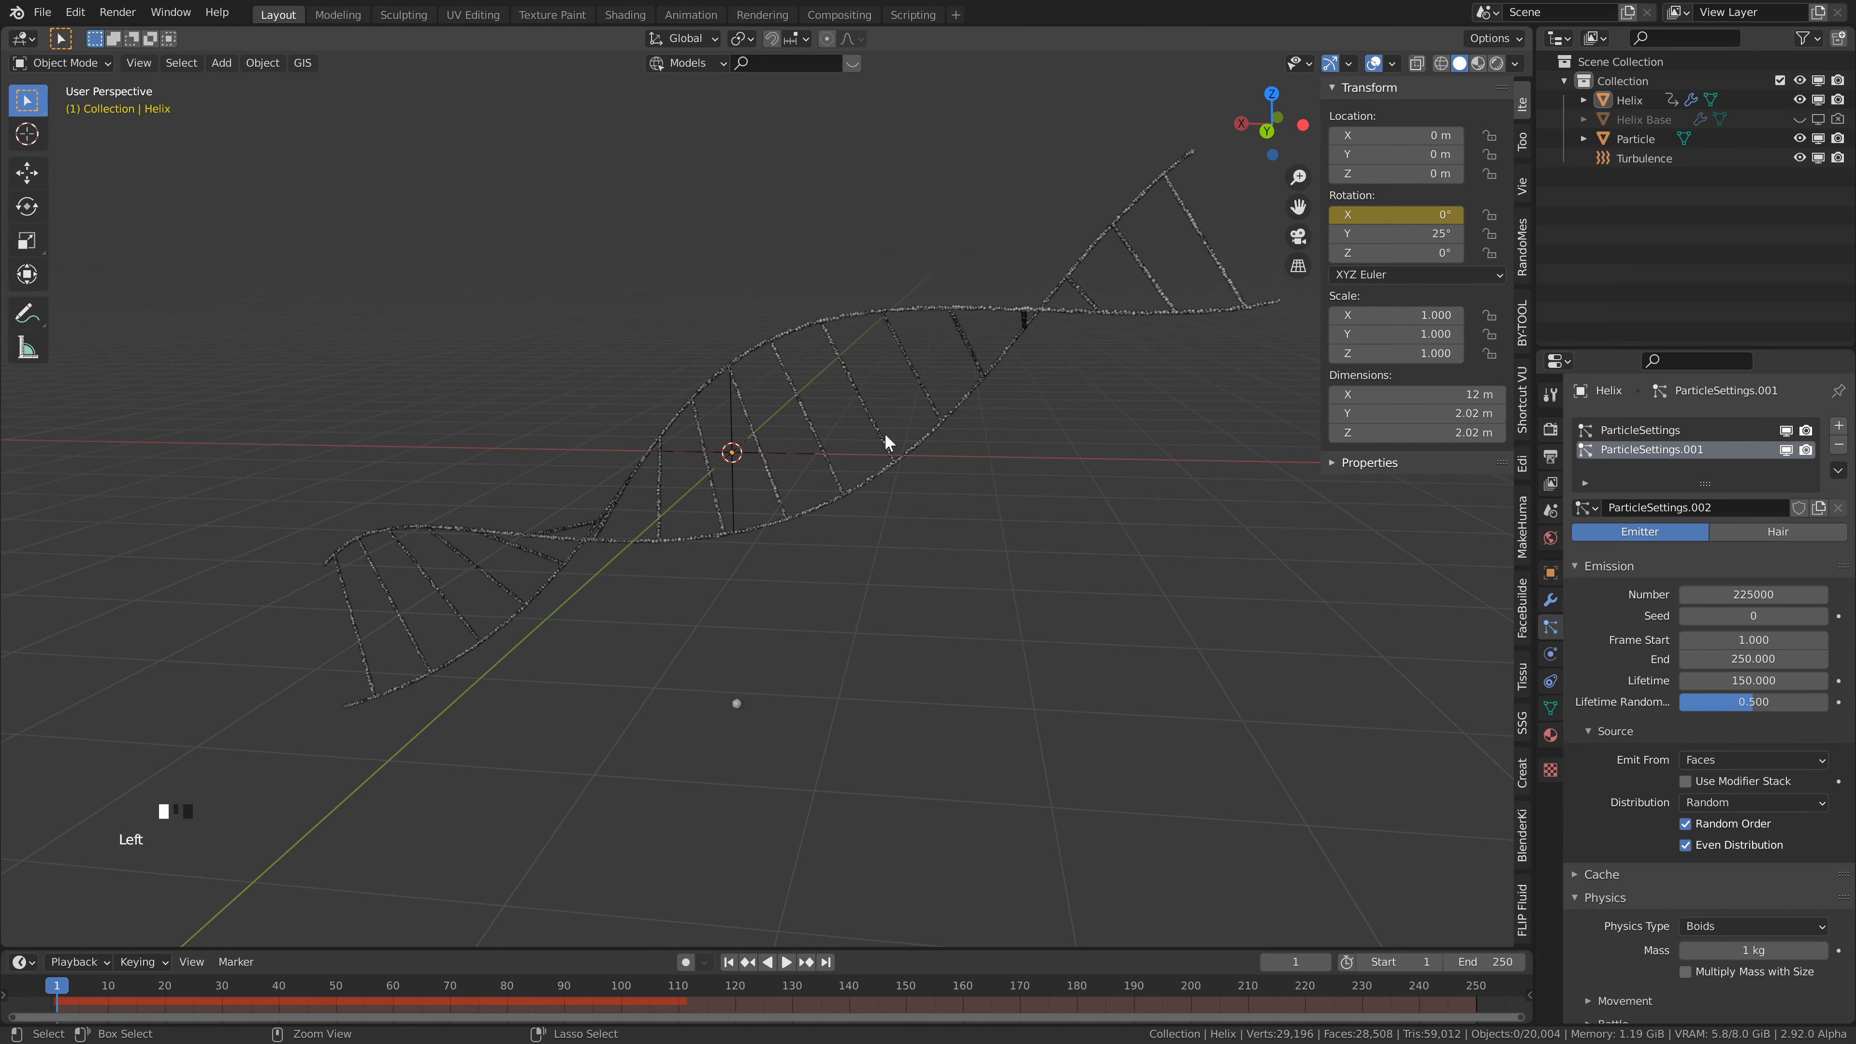
key(ctrl+s)
scroll(1630, 683, down, 5)
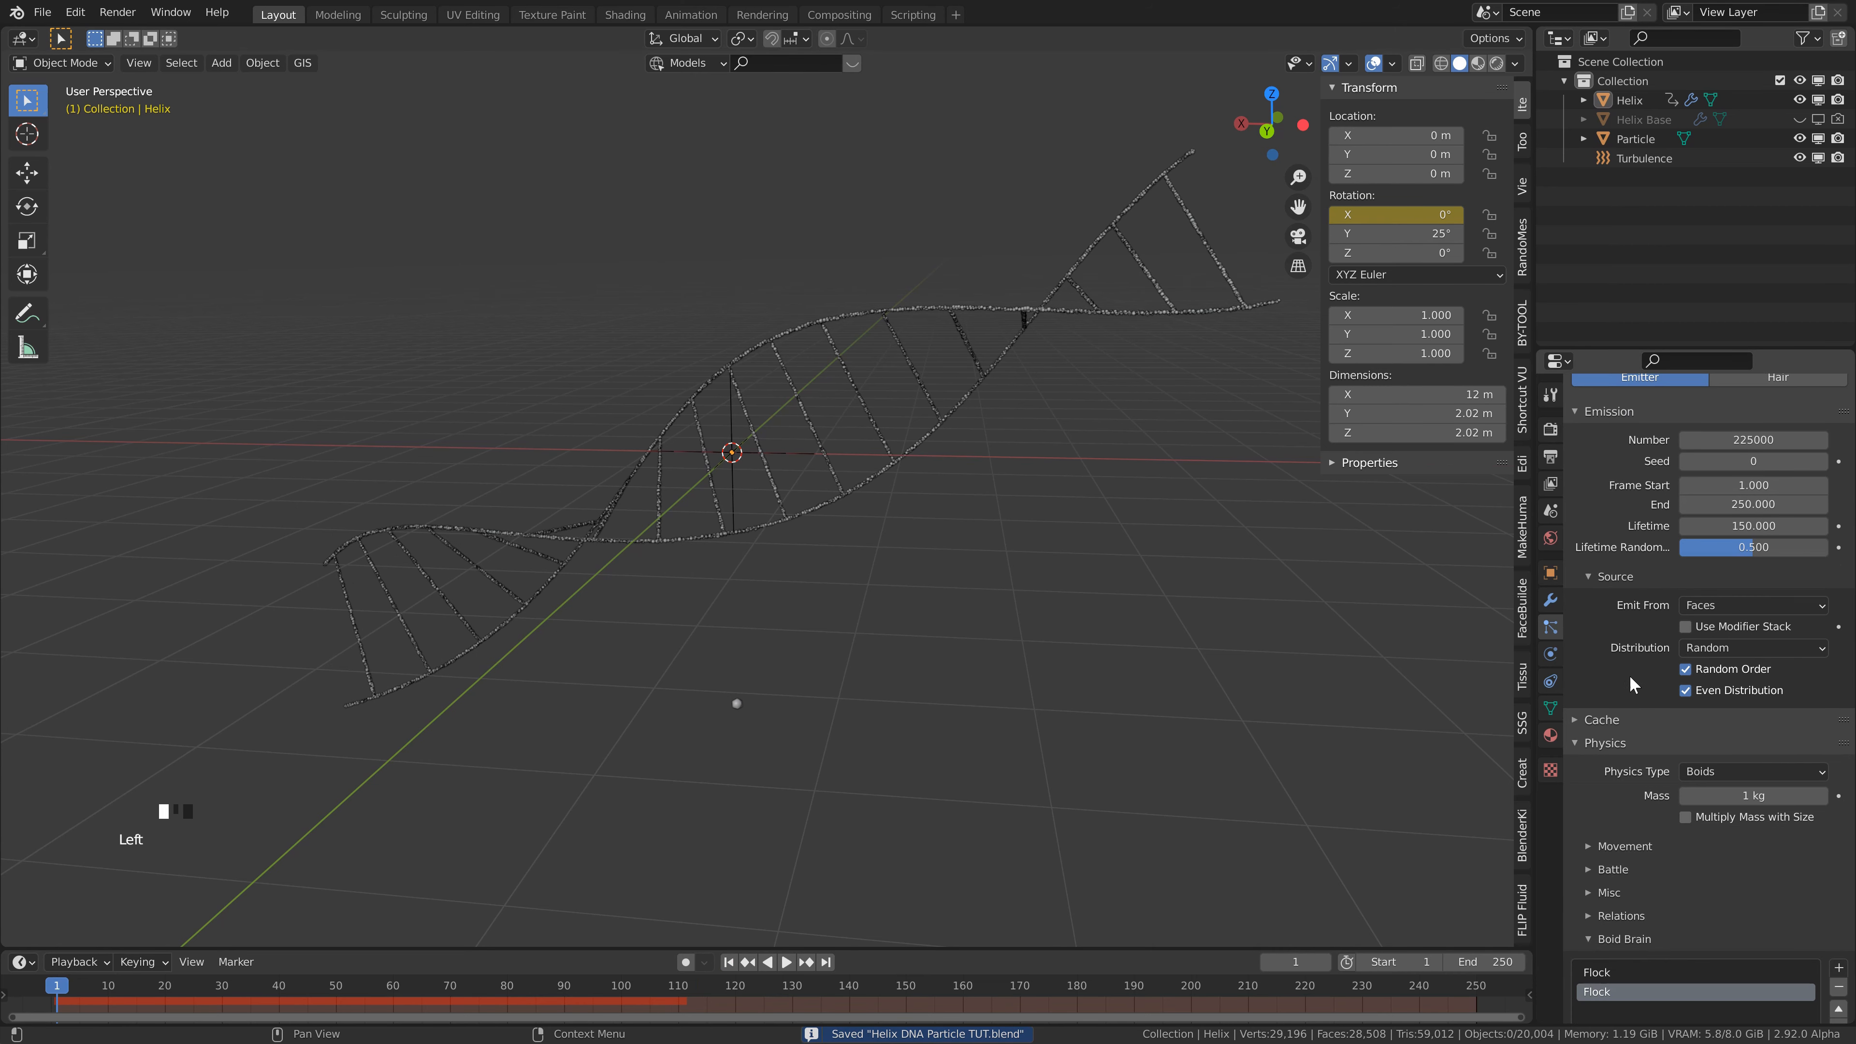
click(1578, 712)
scroll(1608, 761, down, 3)
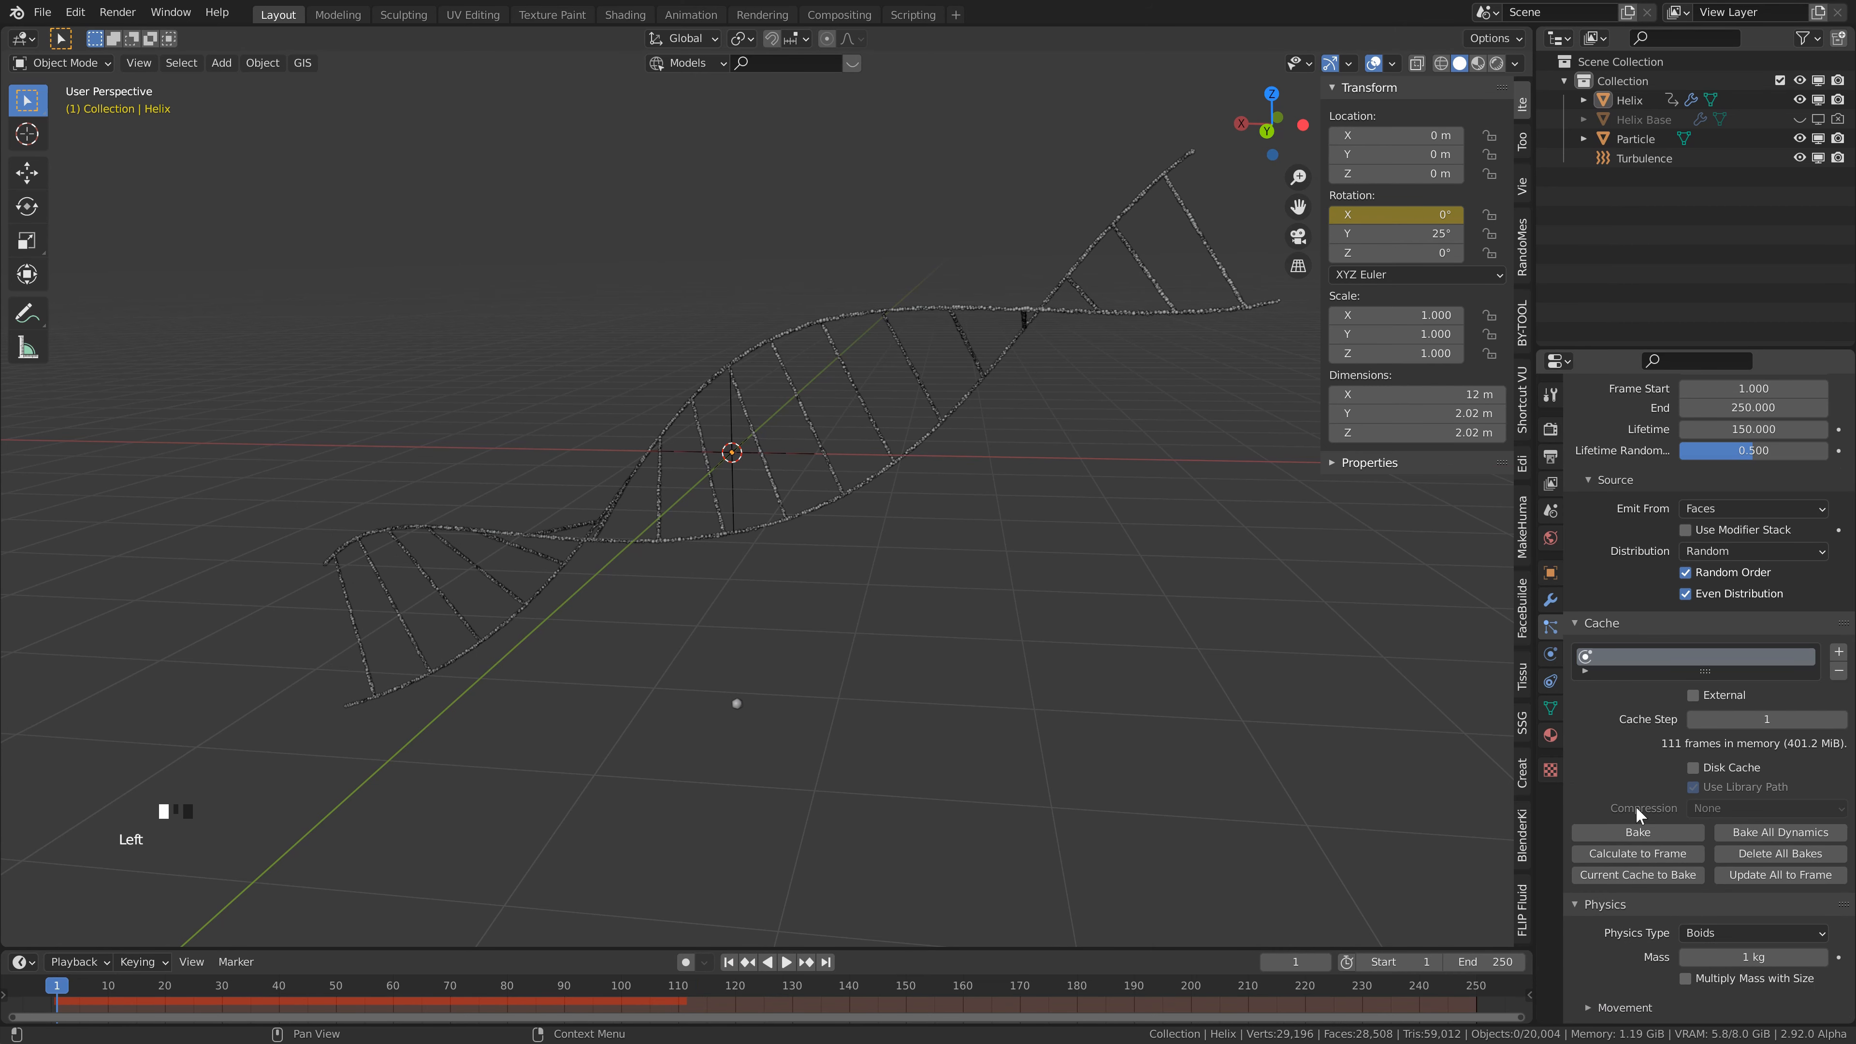
click(1639, 827)
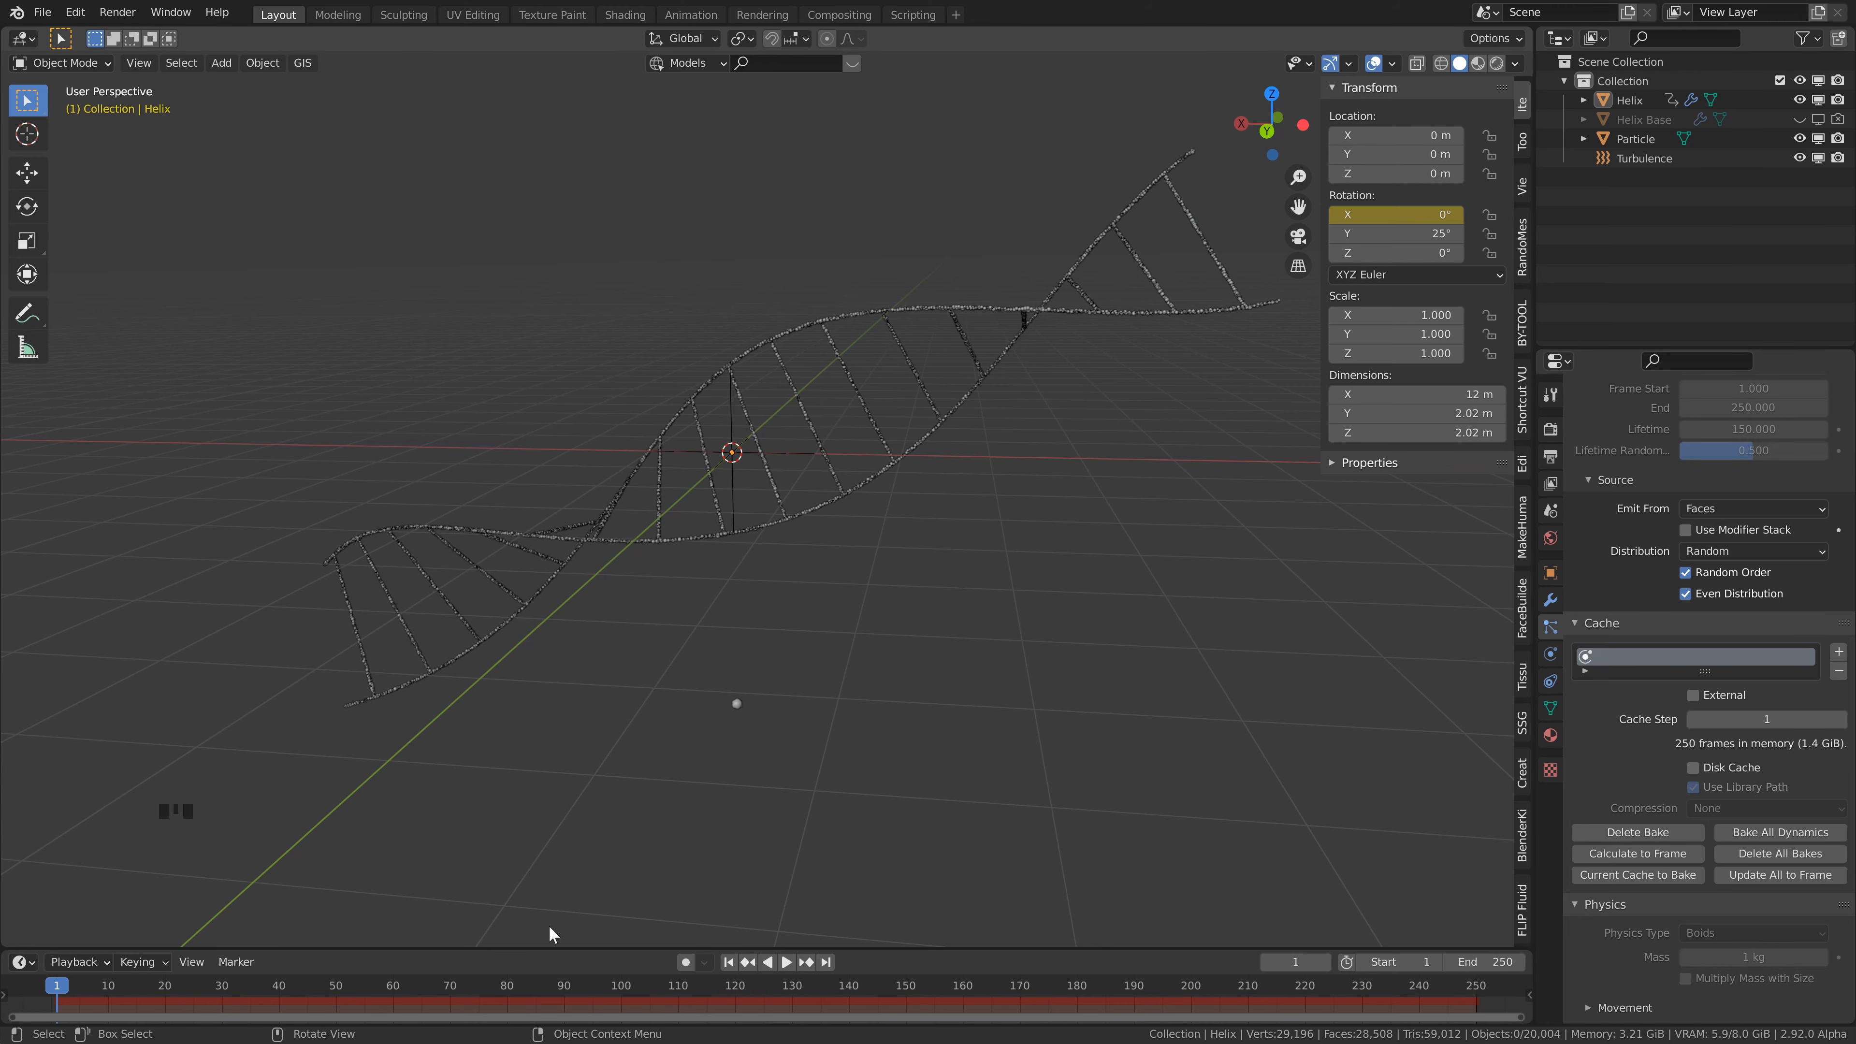
- Play the baked simulation to frame 140, examine the particle cloud around the helix, and save the file
click(427, 993)
key(space)
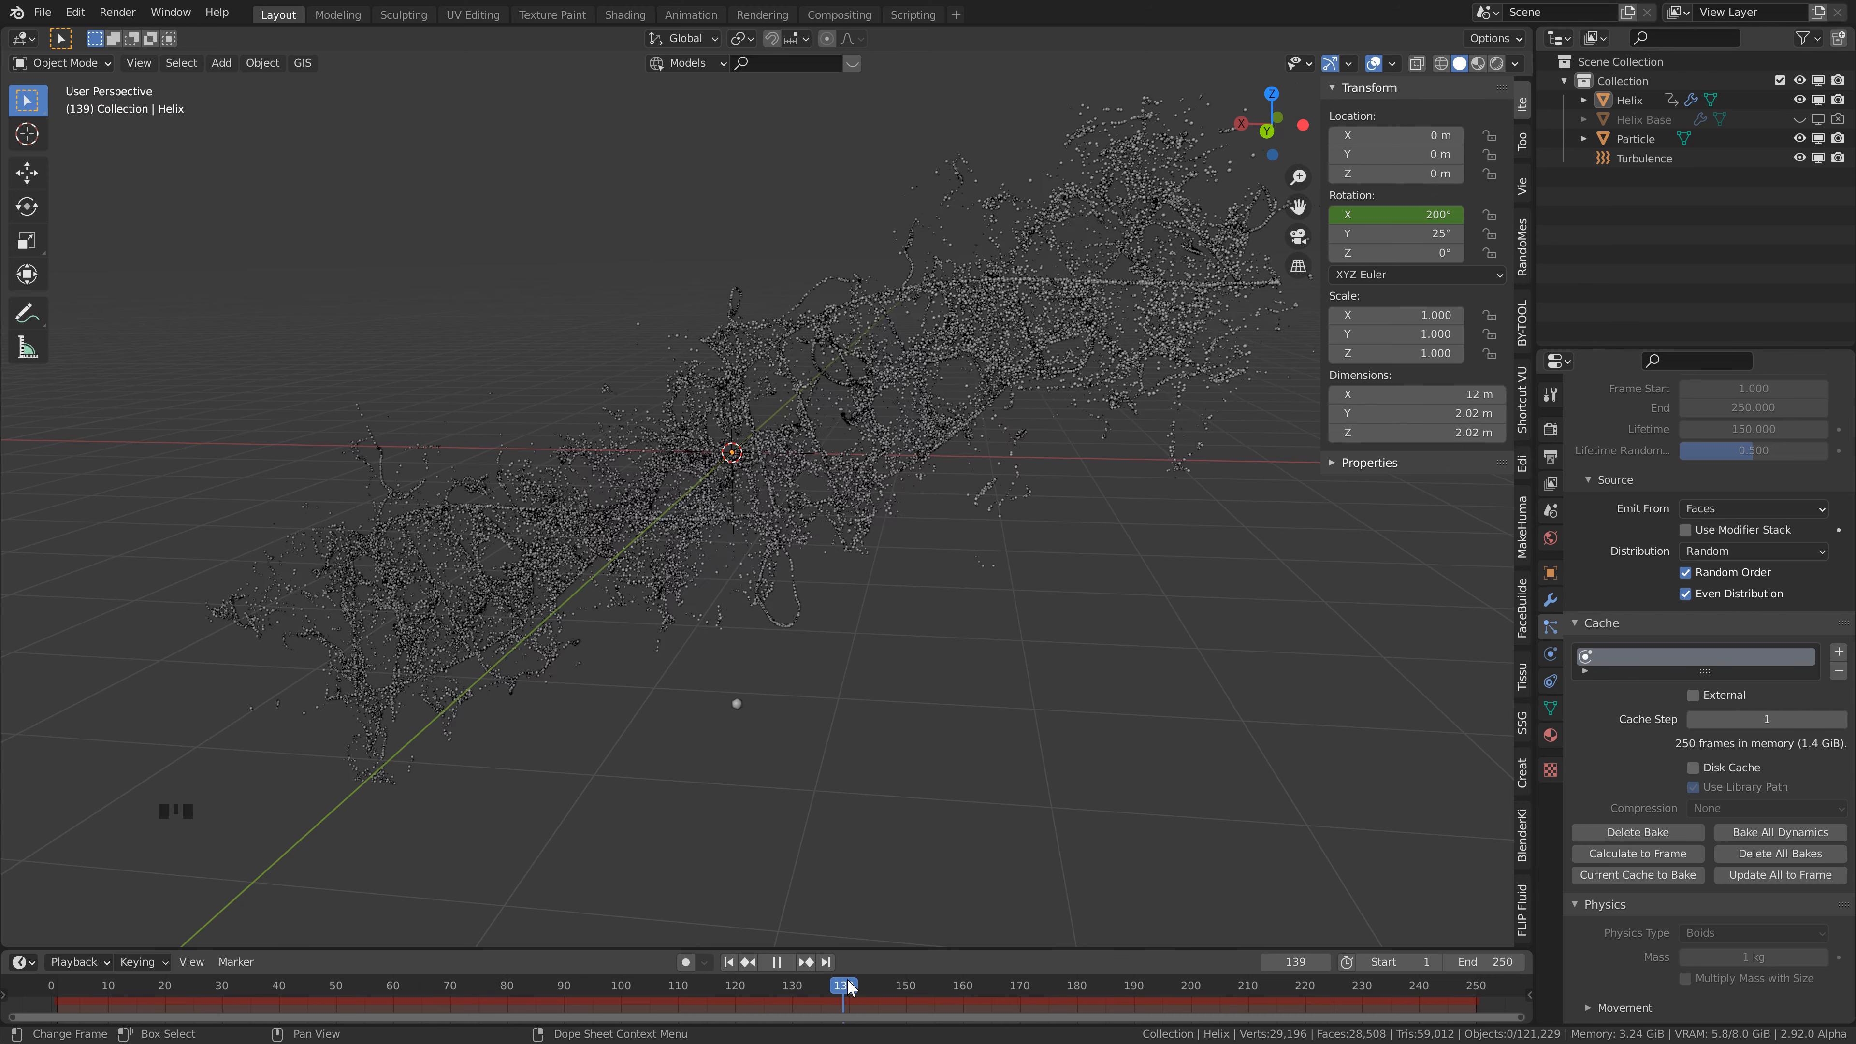
key(space)
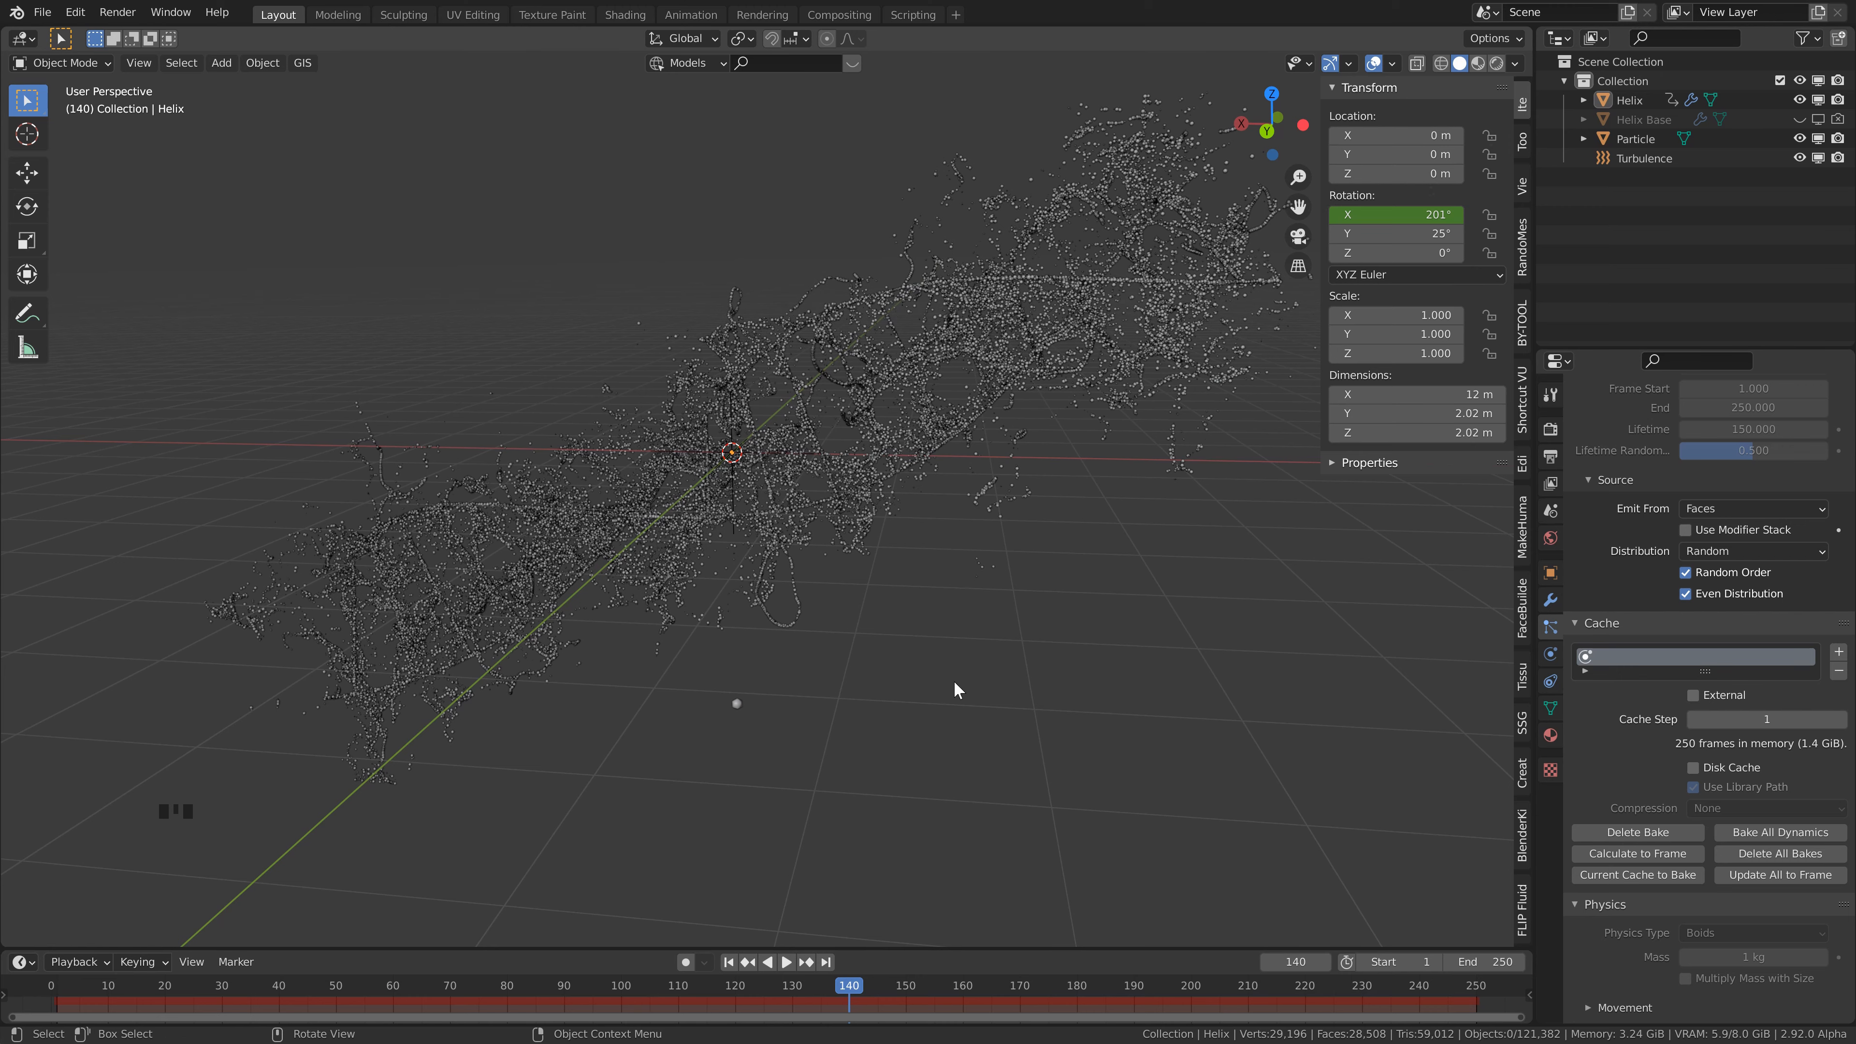
middle_drag(812, 380, 789, 336)
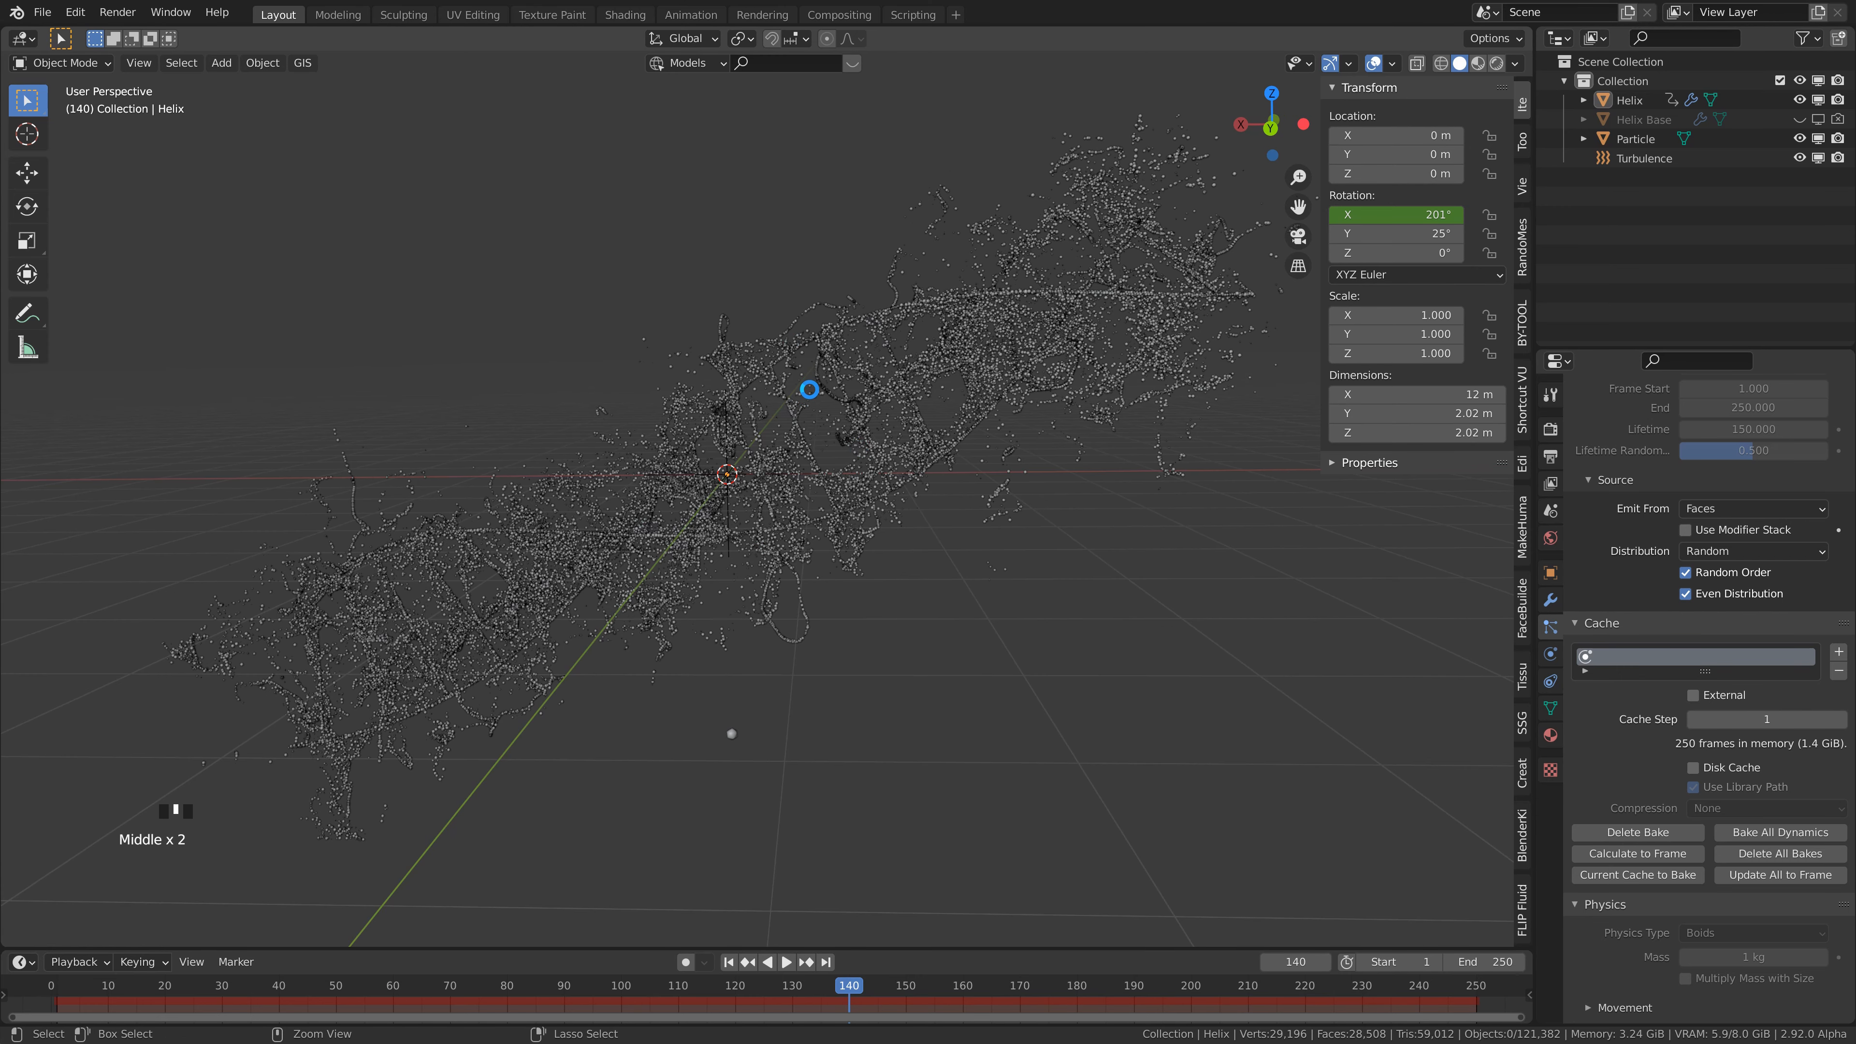
key(ctrl+s)
shift+middle_drag(887, 418, 756, 338)
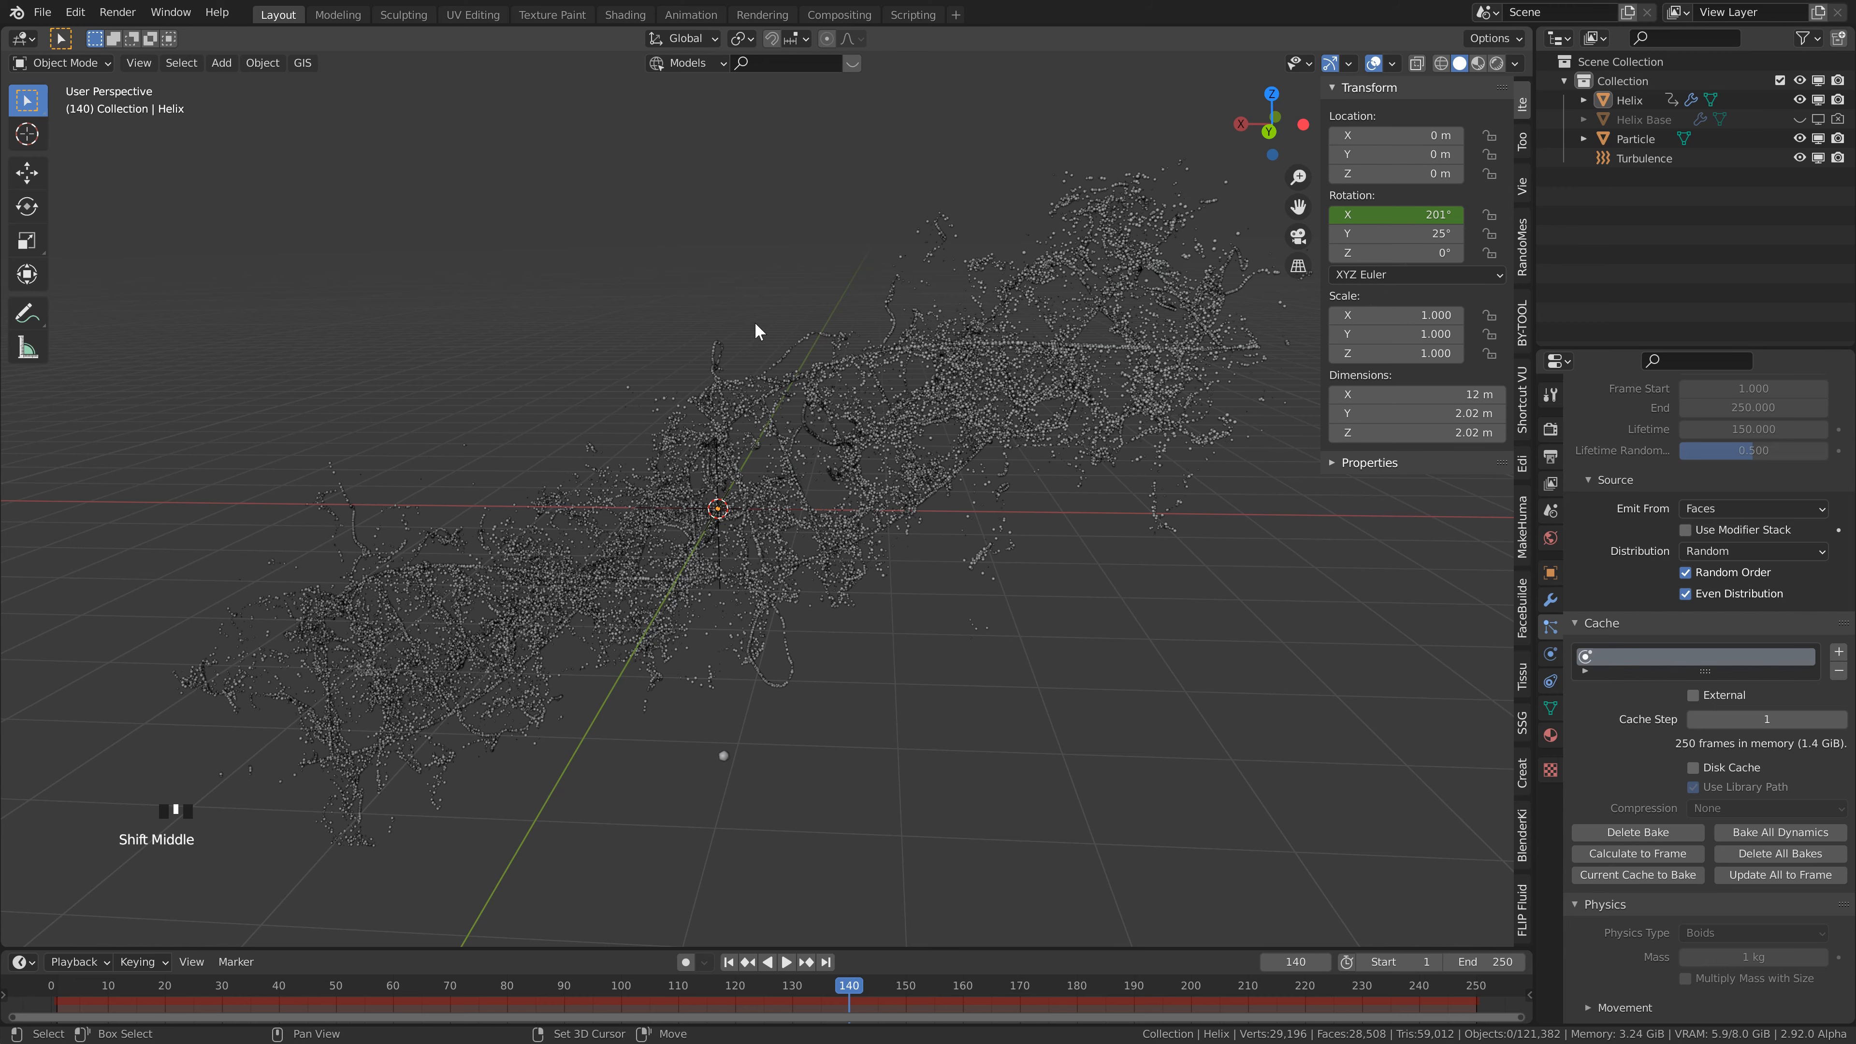
shift+middle_drag(754, 329, 765, 301)
- Hide the transform sidebar and set the world background color to black
key(n)
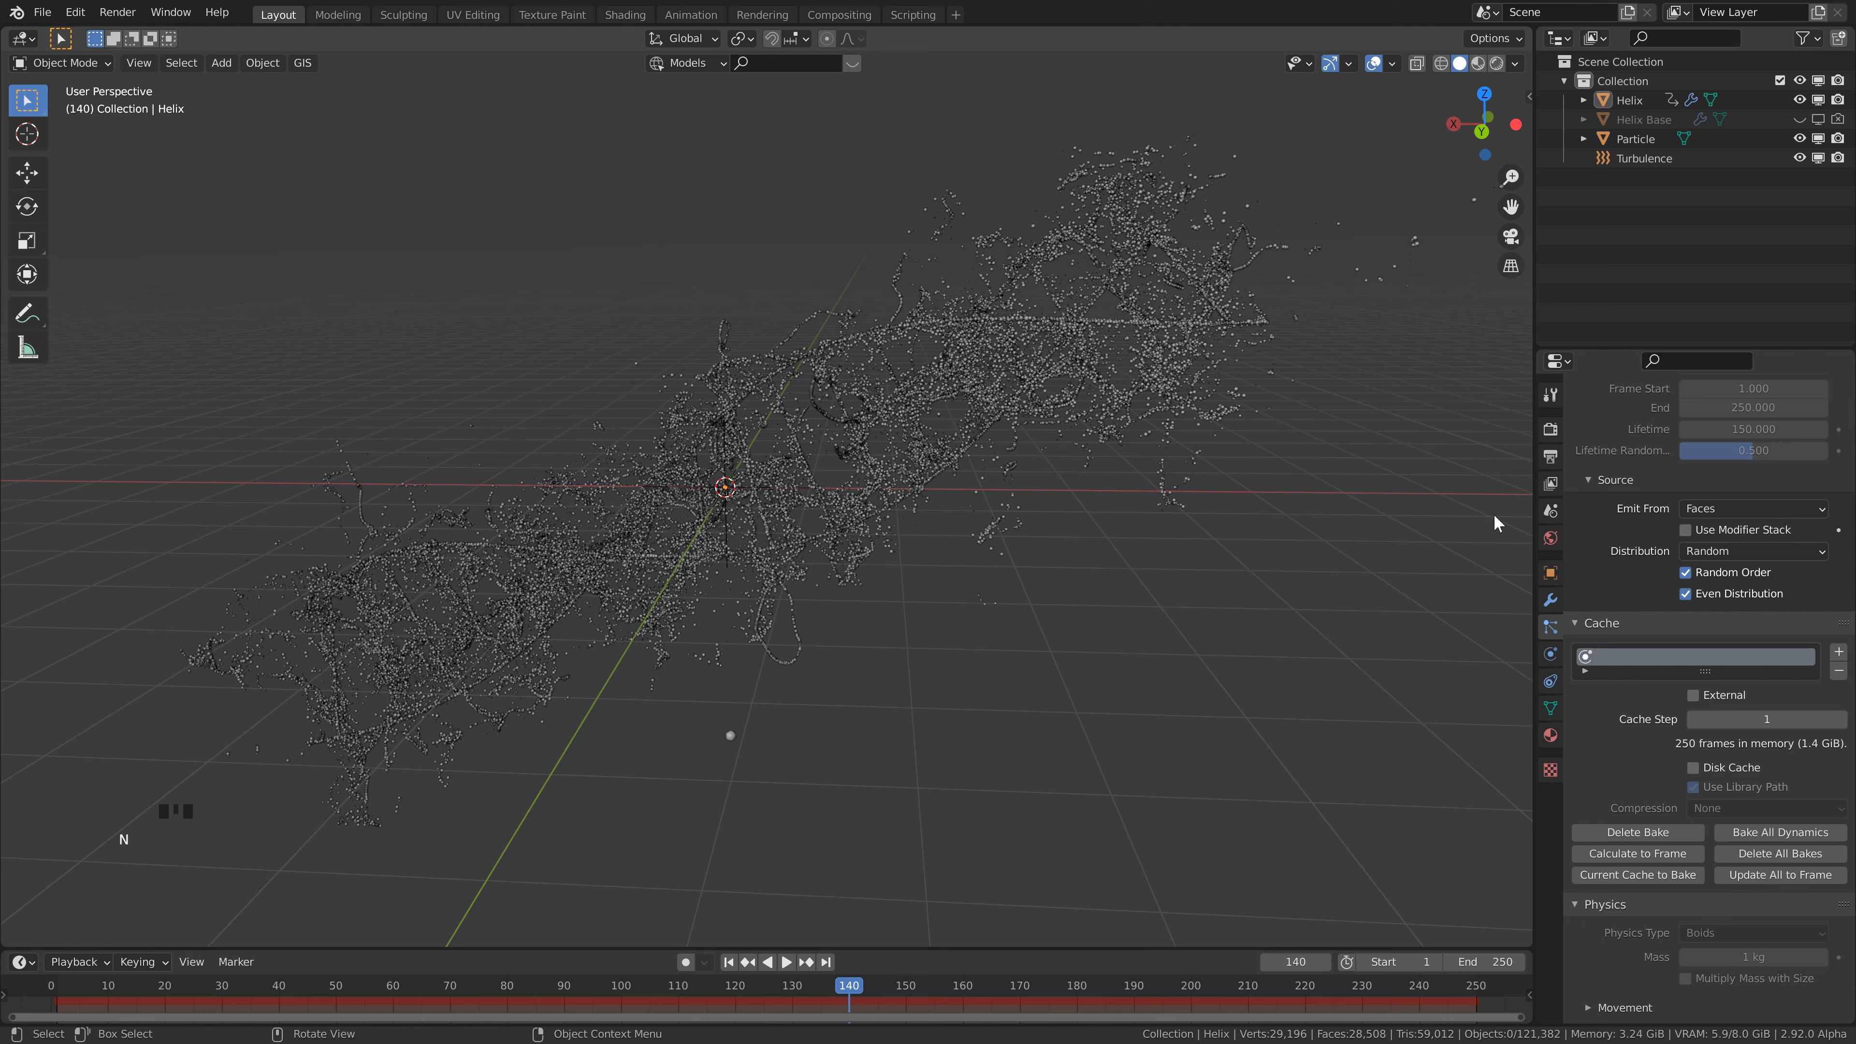
click(1551, 538)
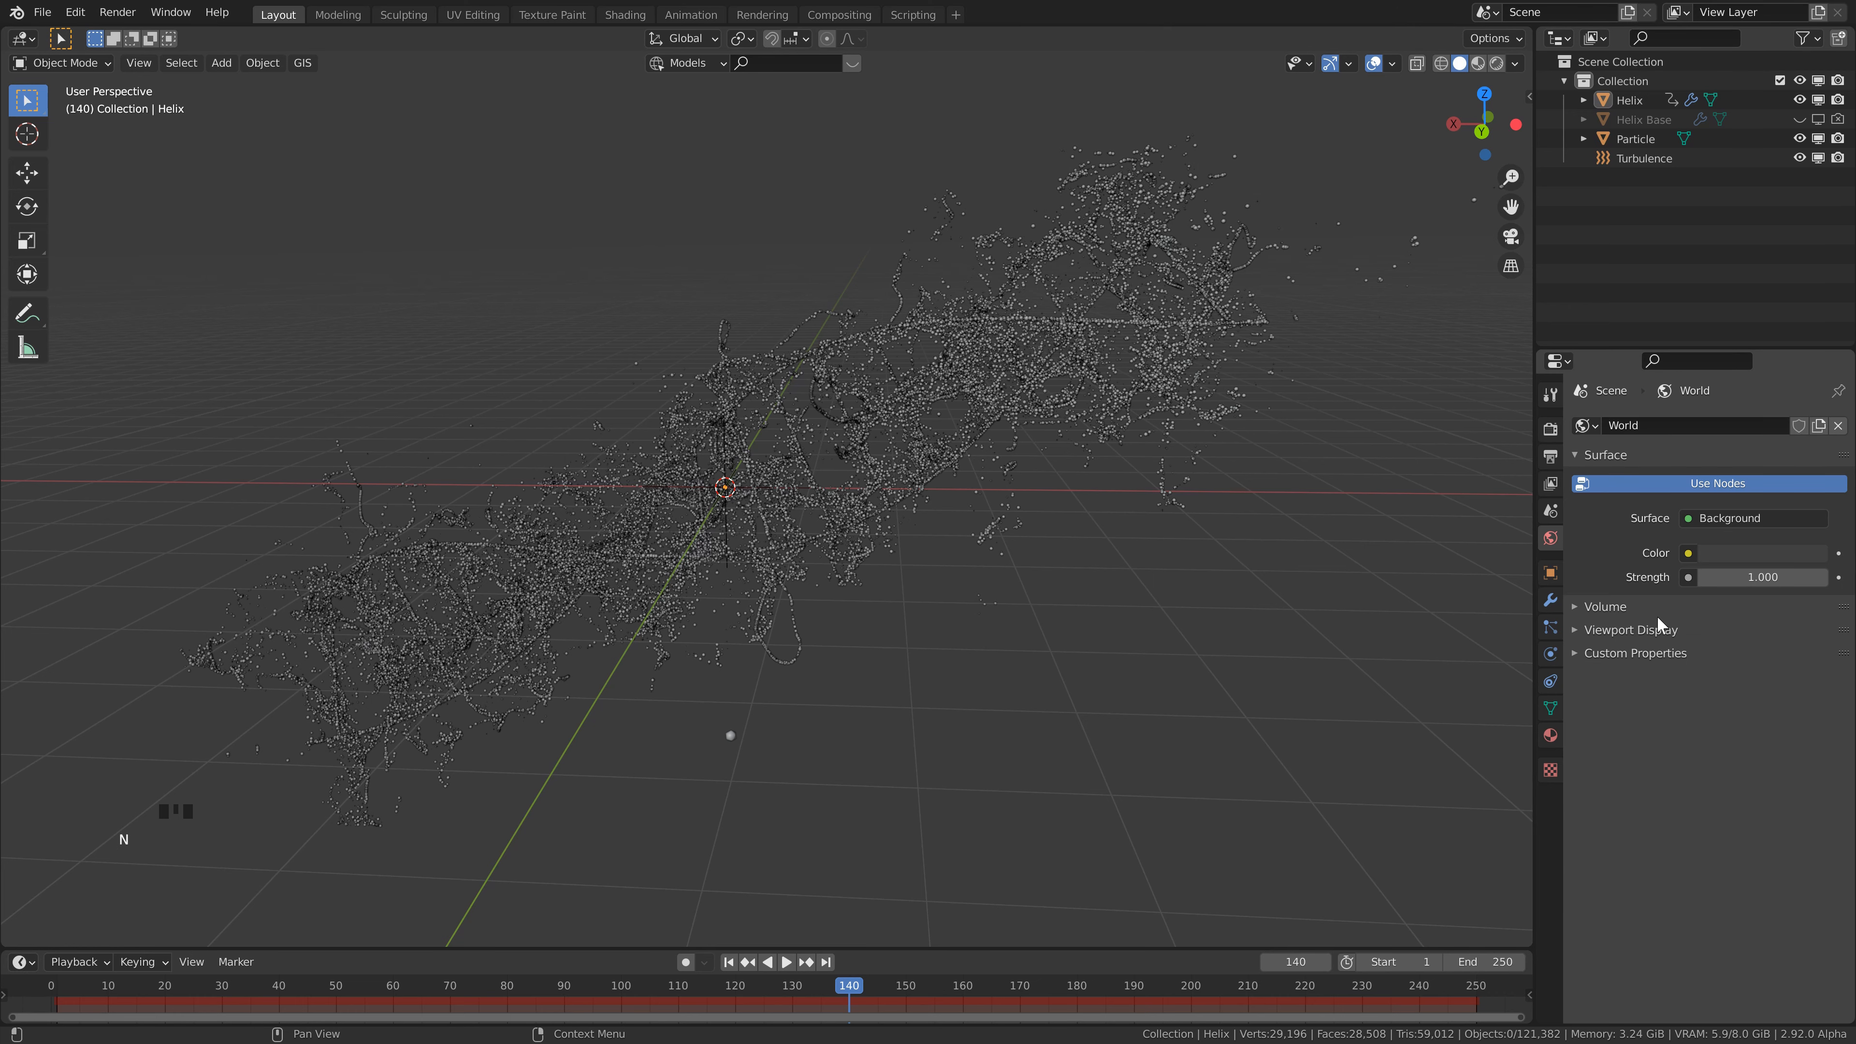
click(1772, 554)
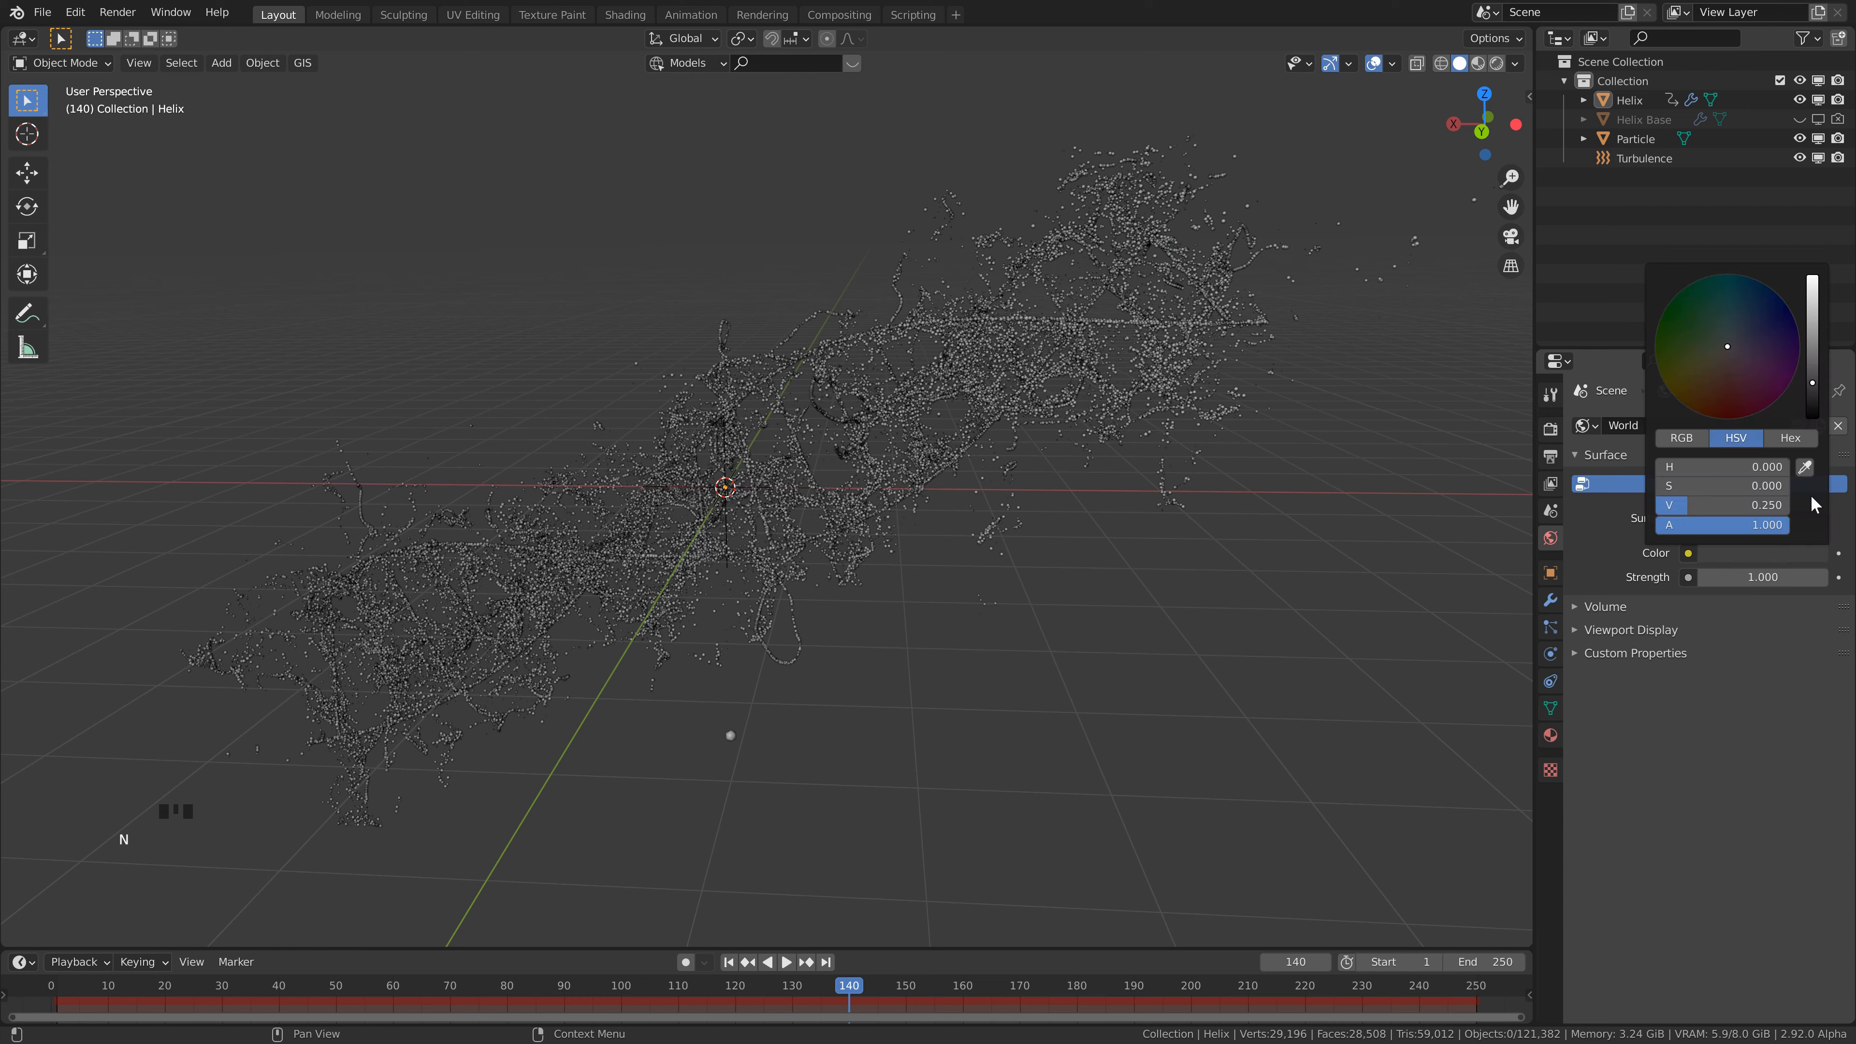
drag(1813, 386, 1823, 465)
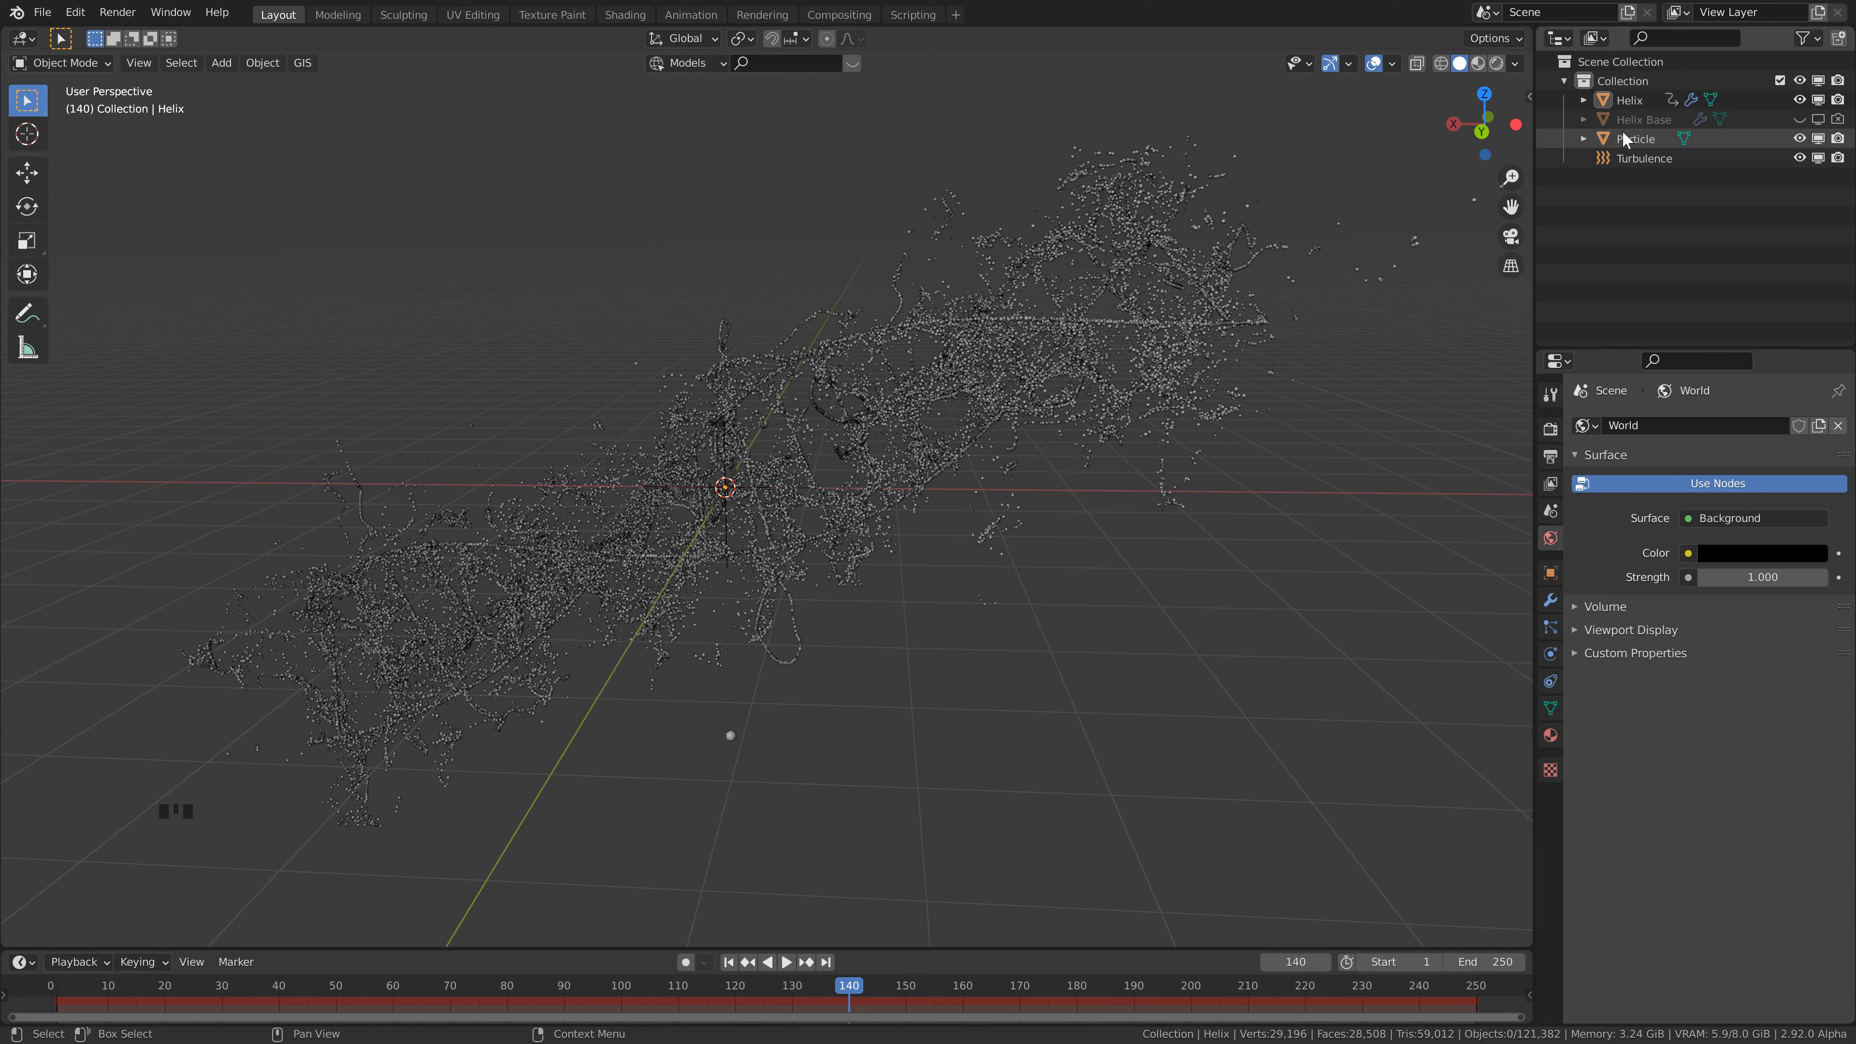
- Create a new material for the Particle object with a fully saturated cyan base color and a color value of 4.875
click(1657, 137)
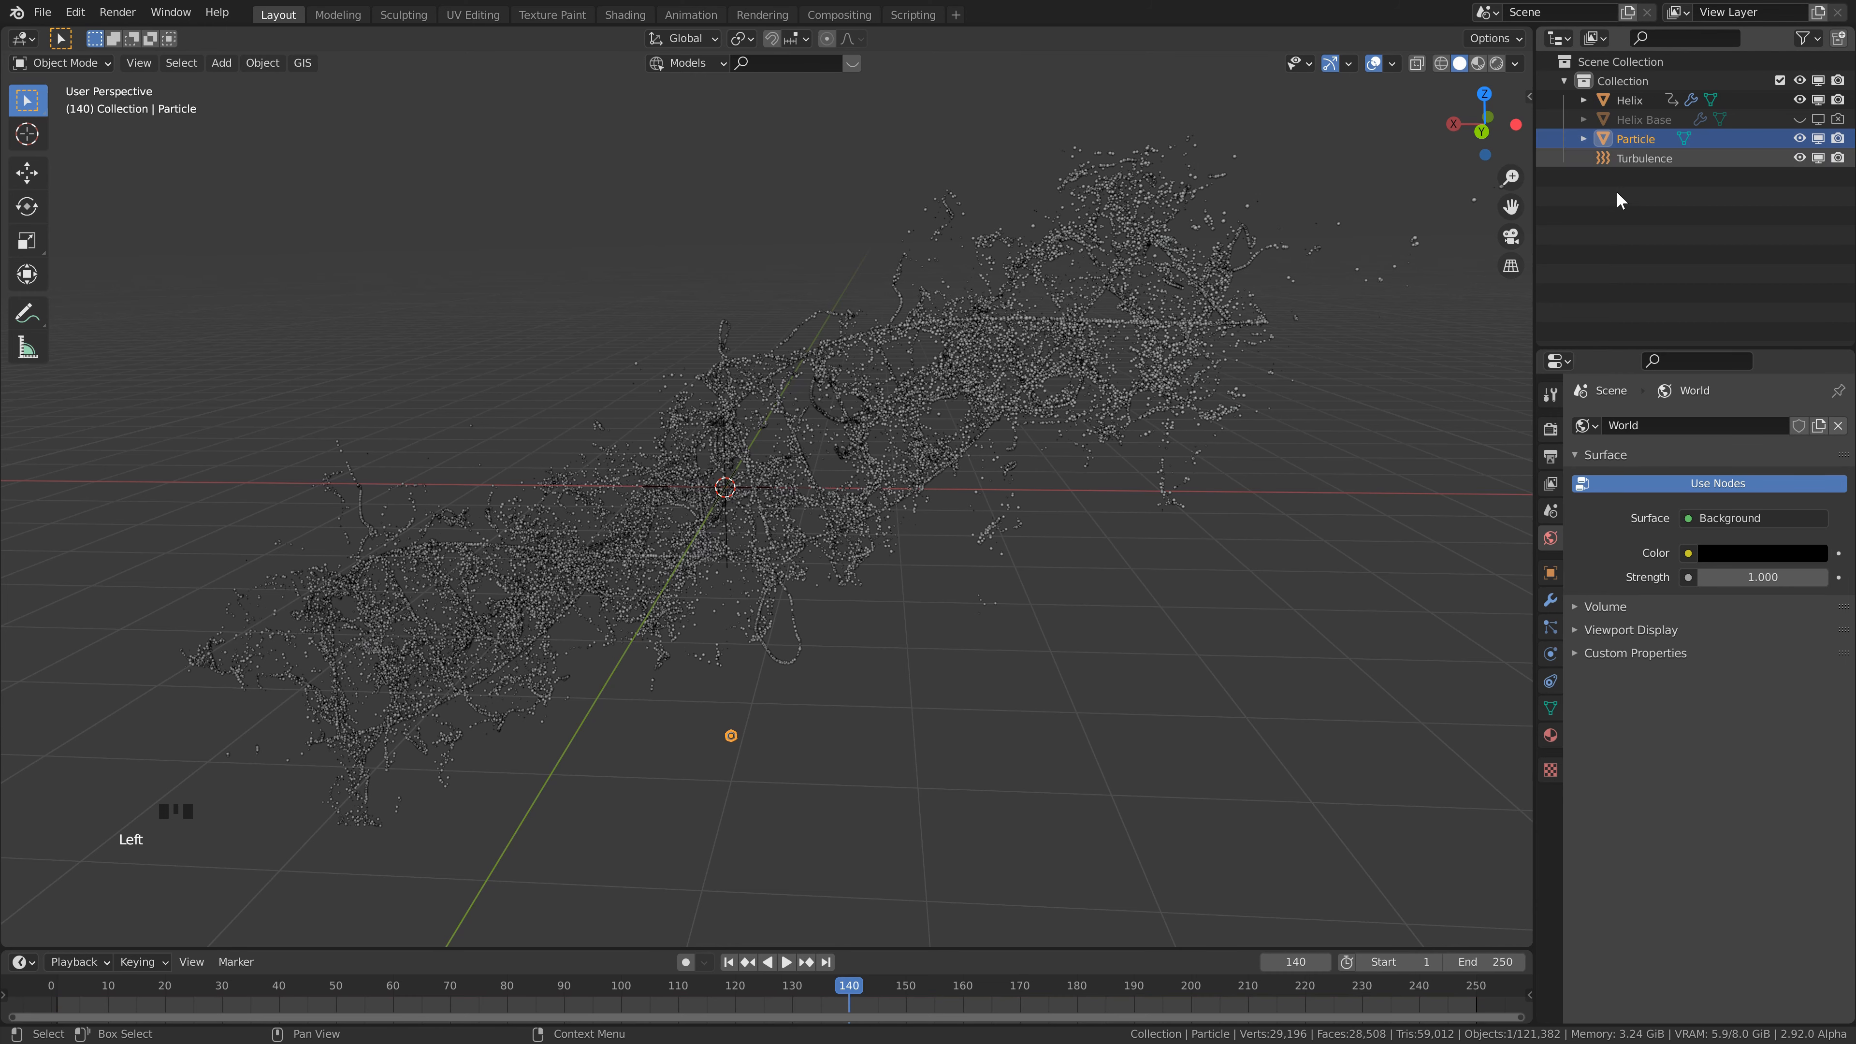
click(1551, 737)
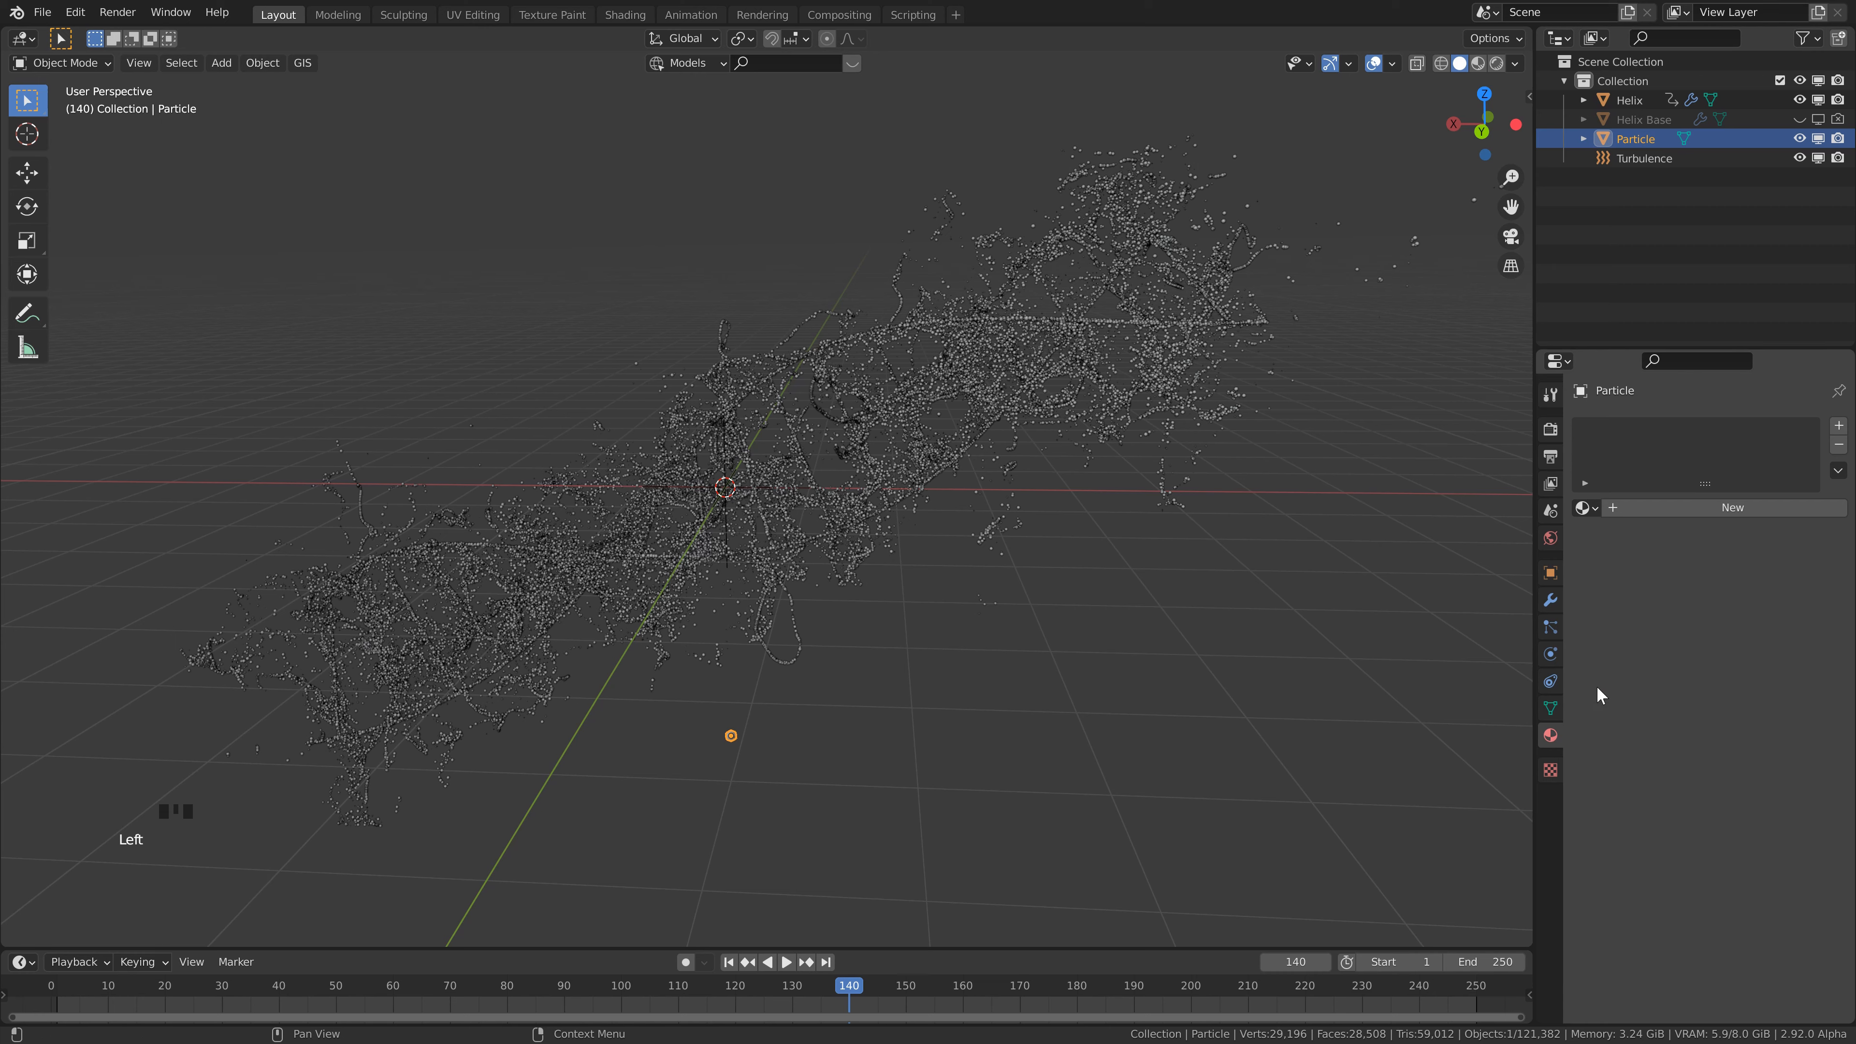
click(1709, 507)
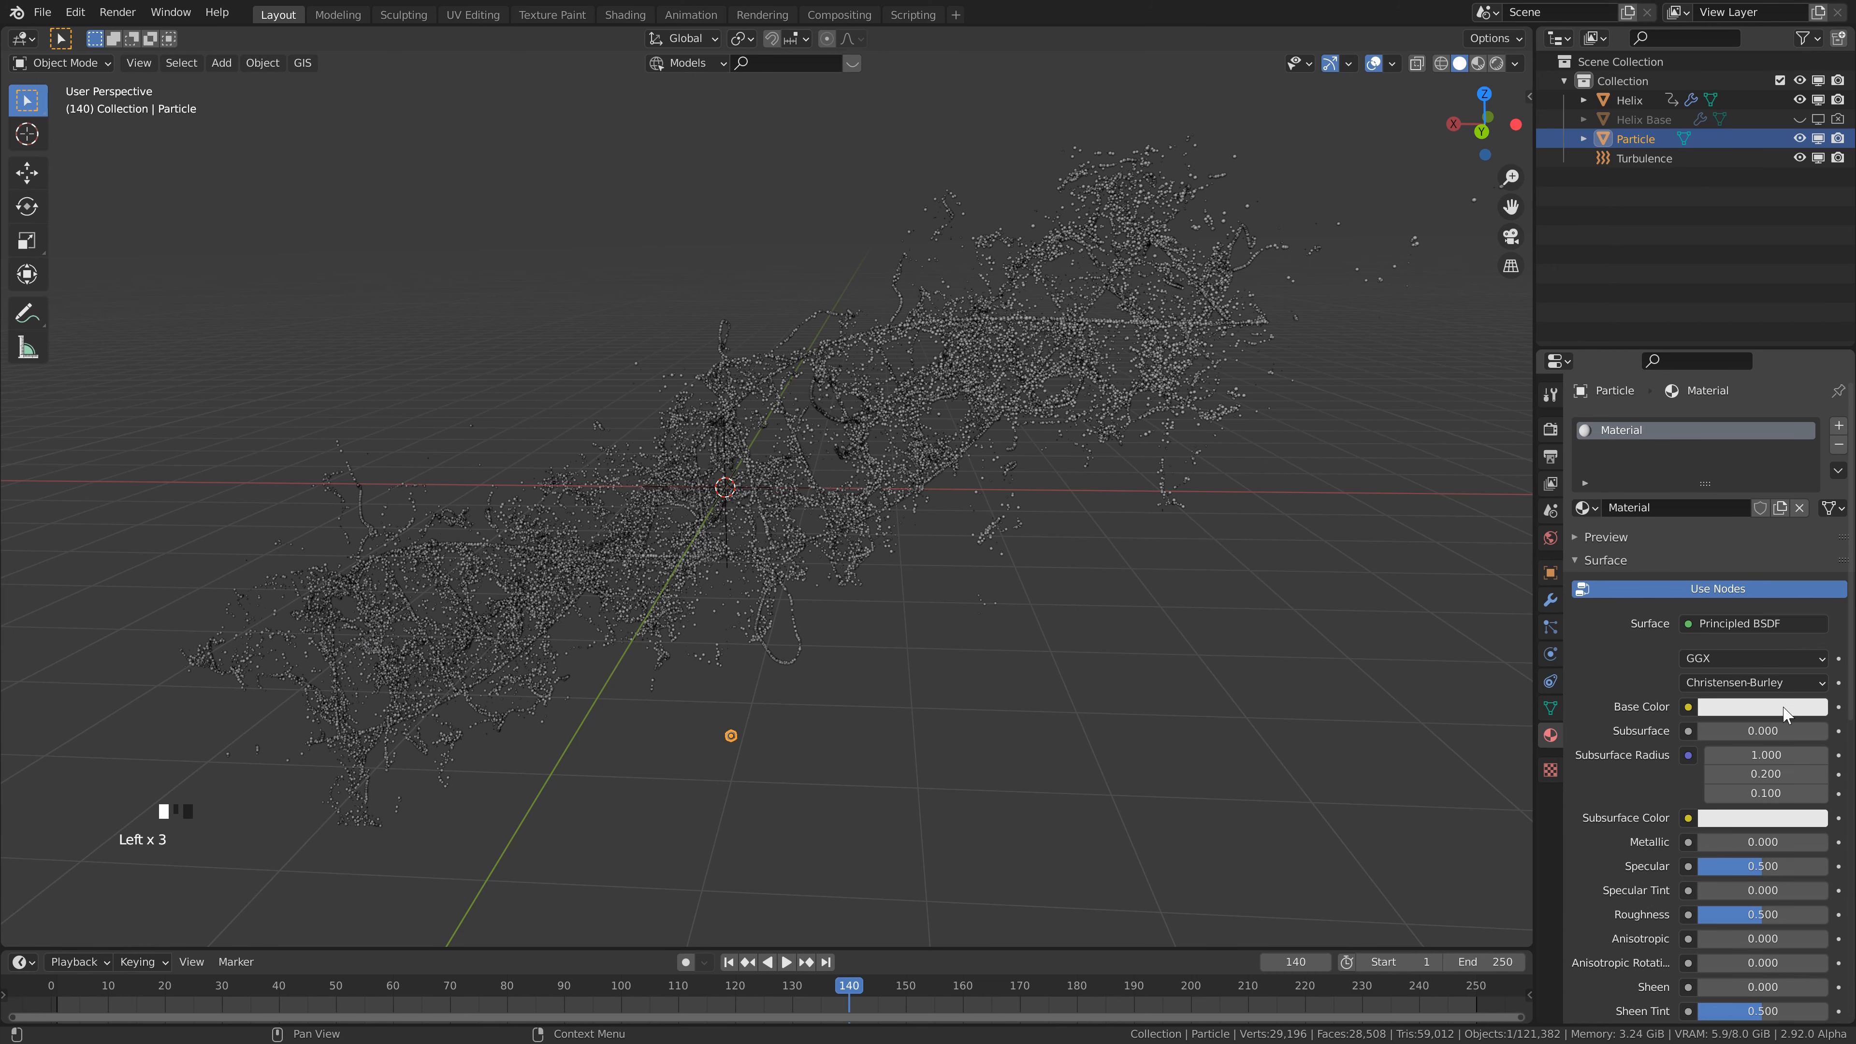
click(1784, 709)
mouse_move(1739, 439)
mouse_down()
mouse_move(1752, 413)
mouse_move(1736, 423)
mouse_up()
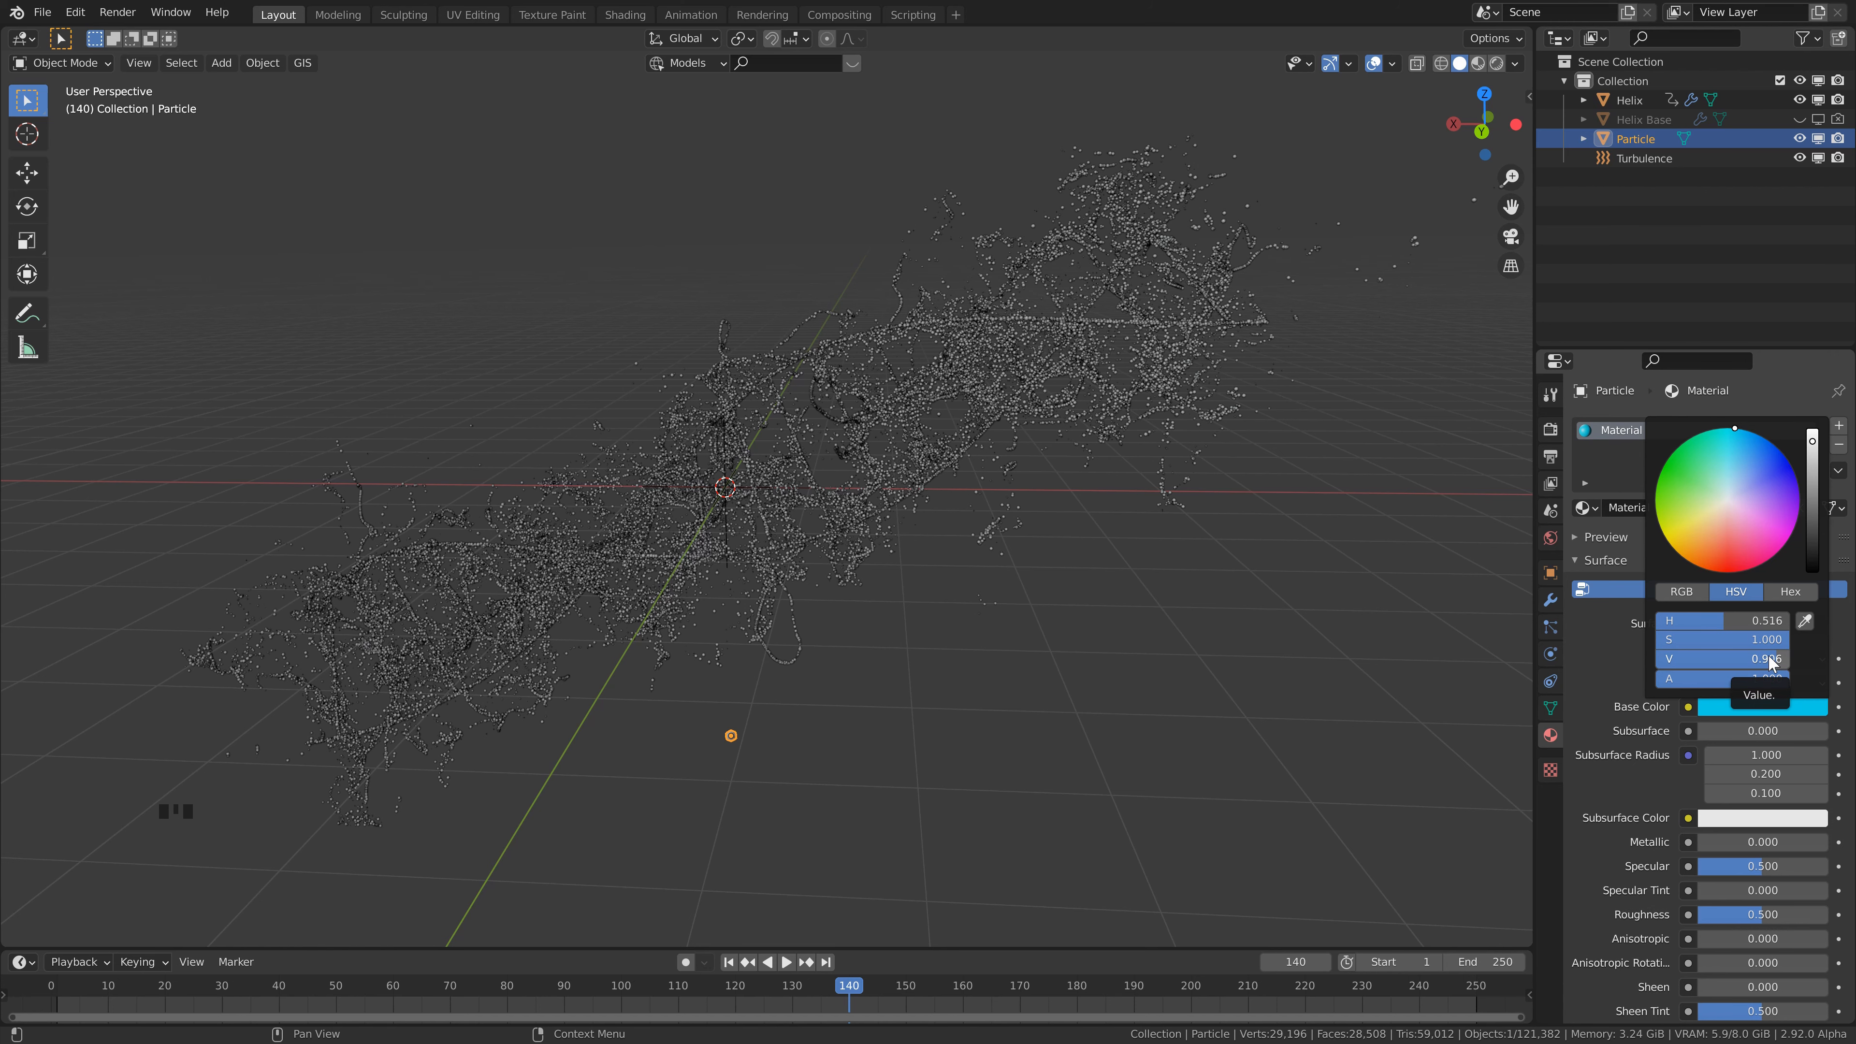
double_click(1765, 661)
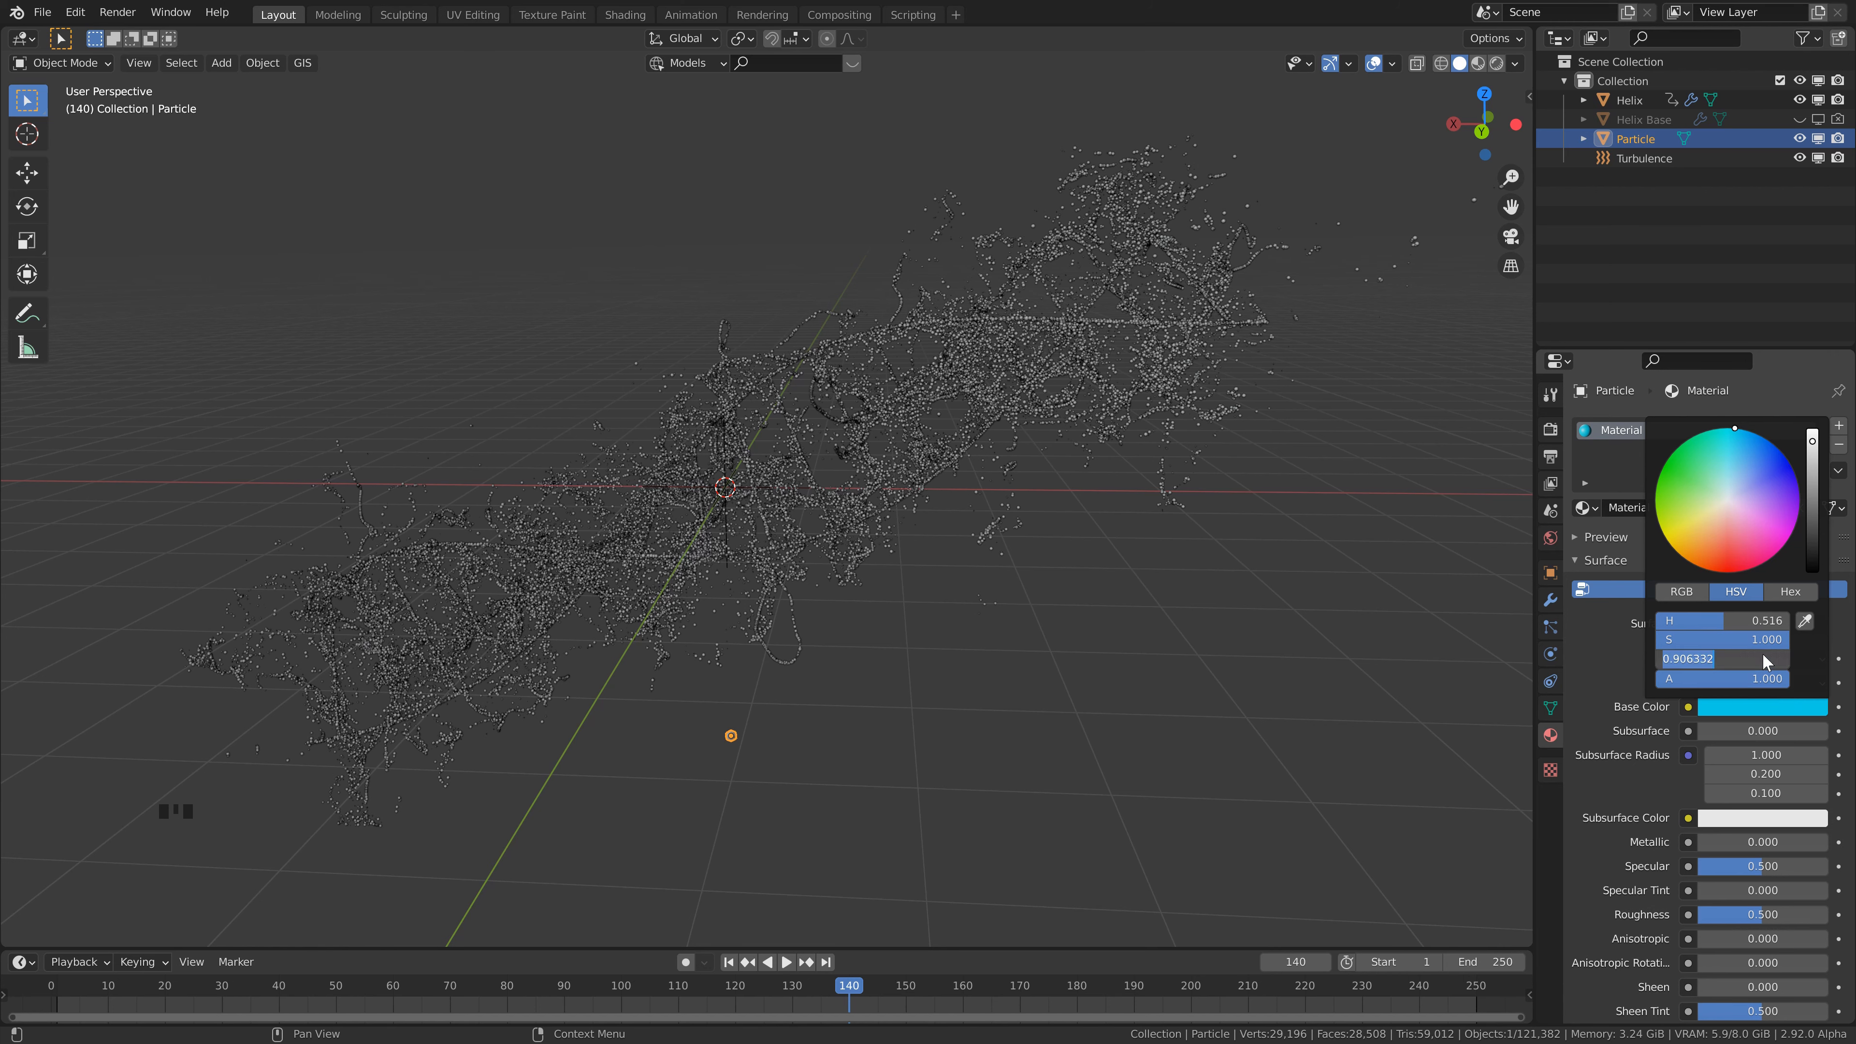
text(4.875)
key(Return)
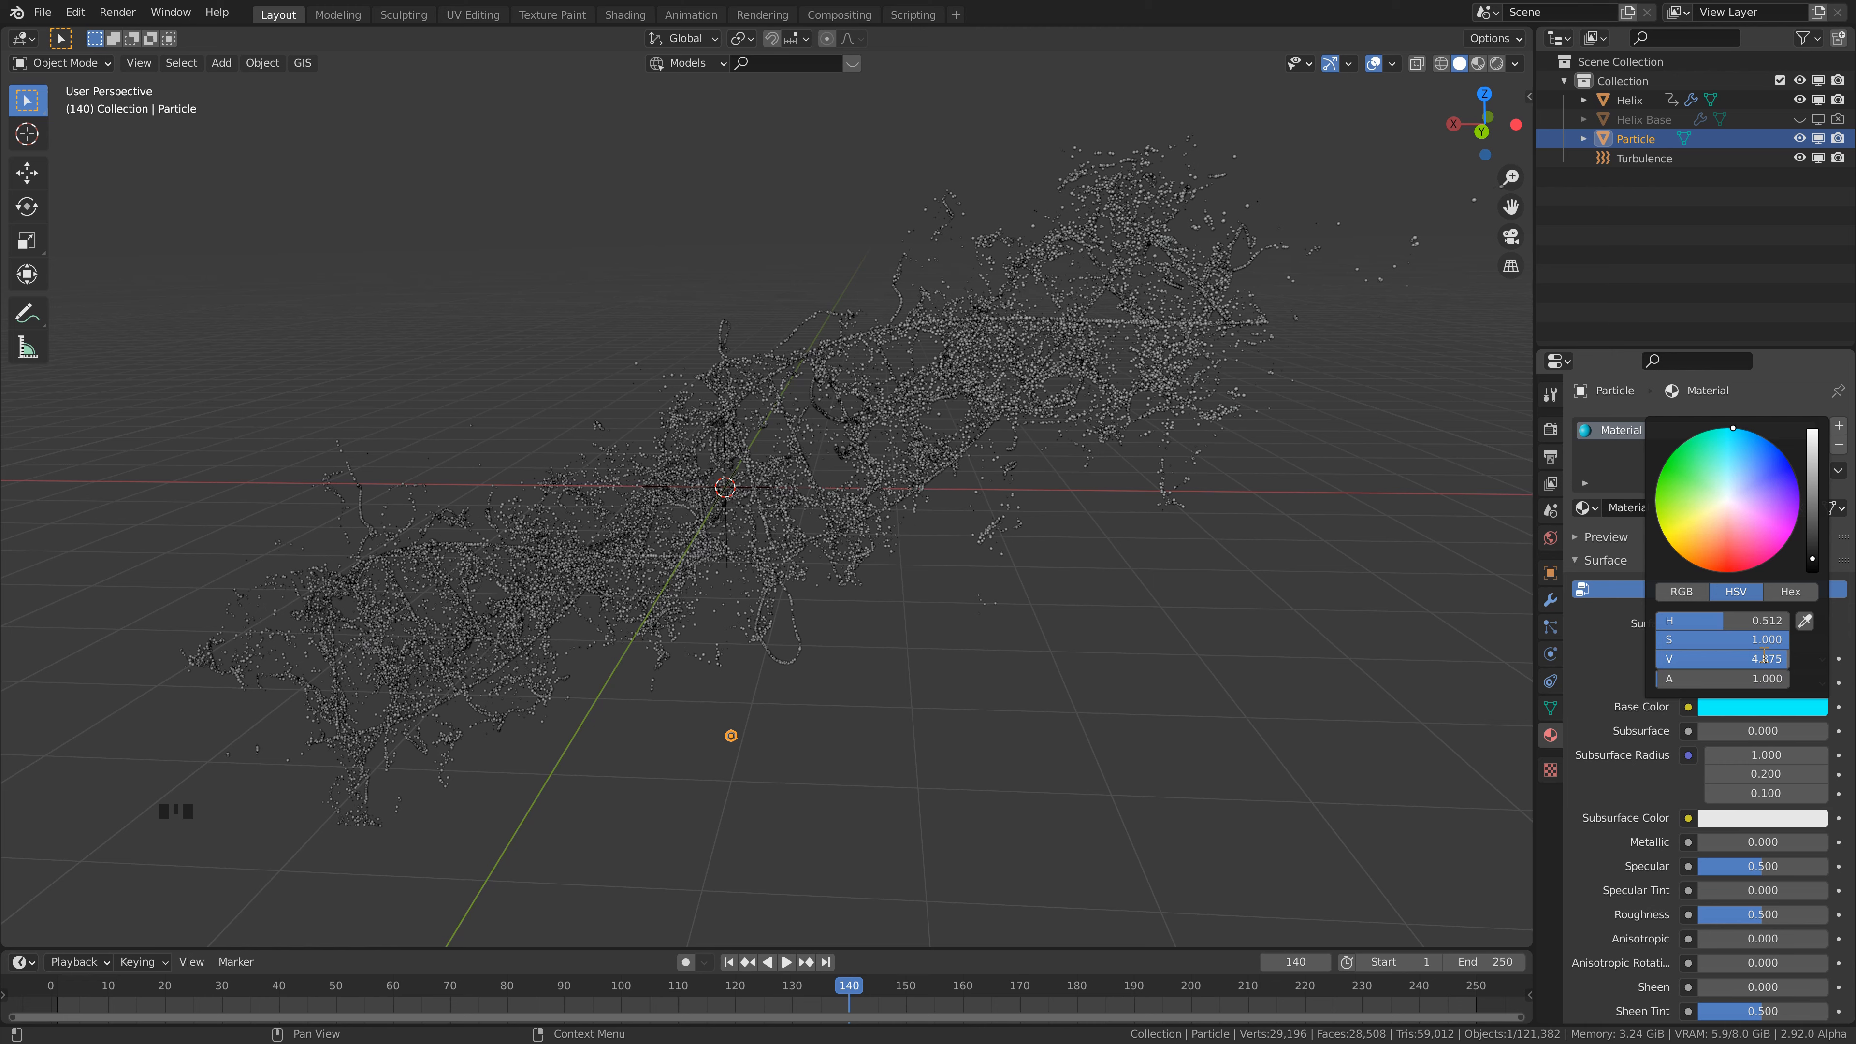
- Set the particle material's roughness to 0.7 and edit its transmission value
scroll(1633, 680, down, 6)
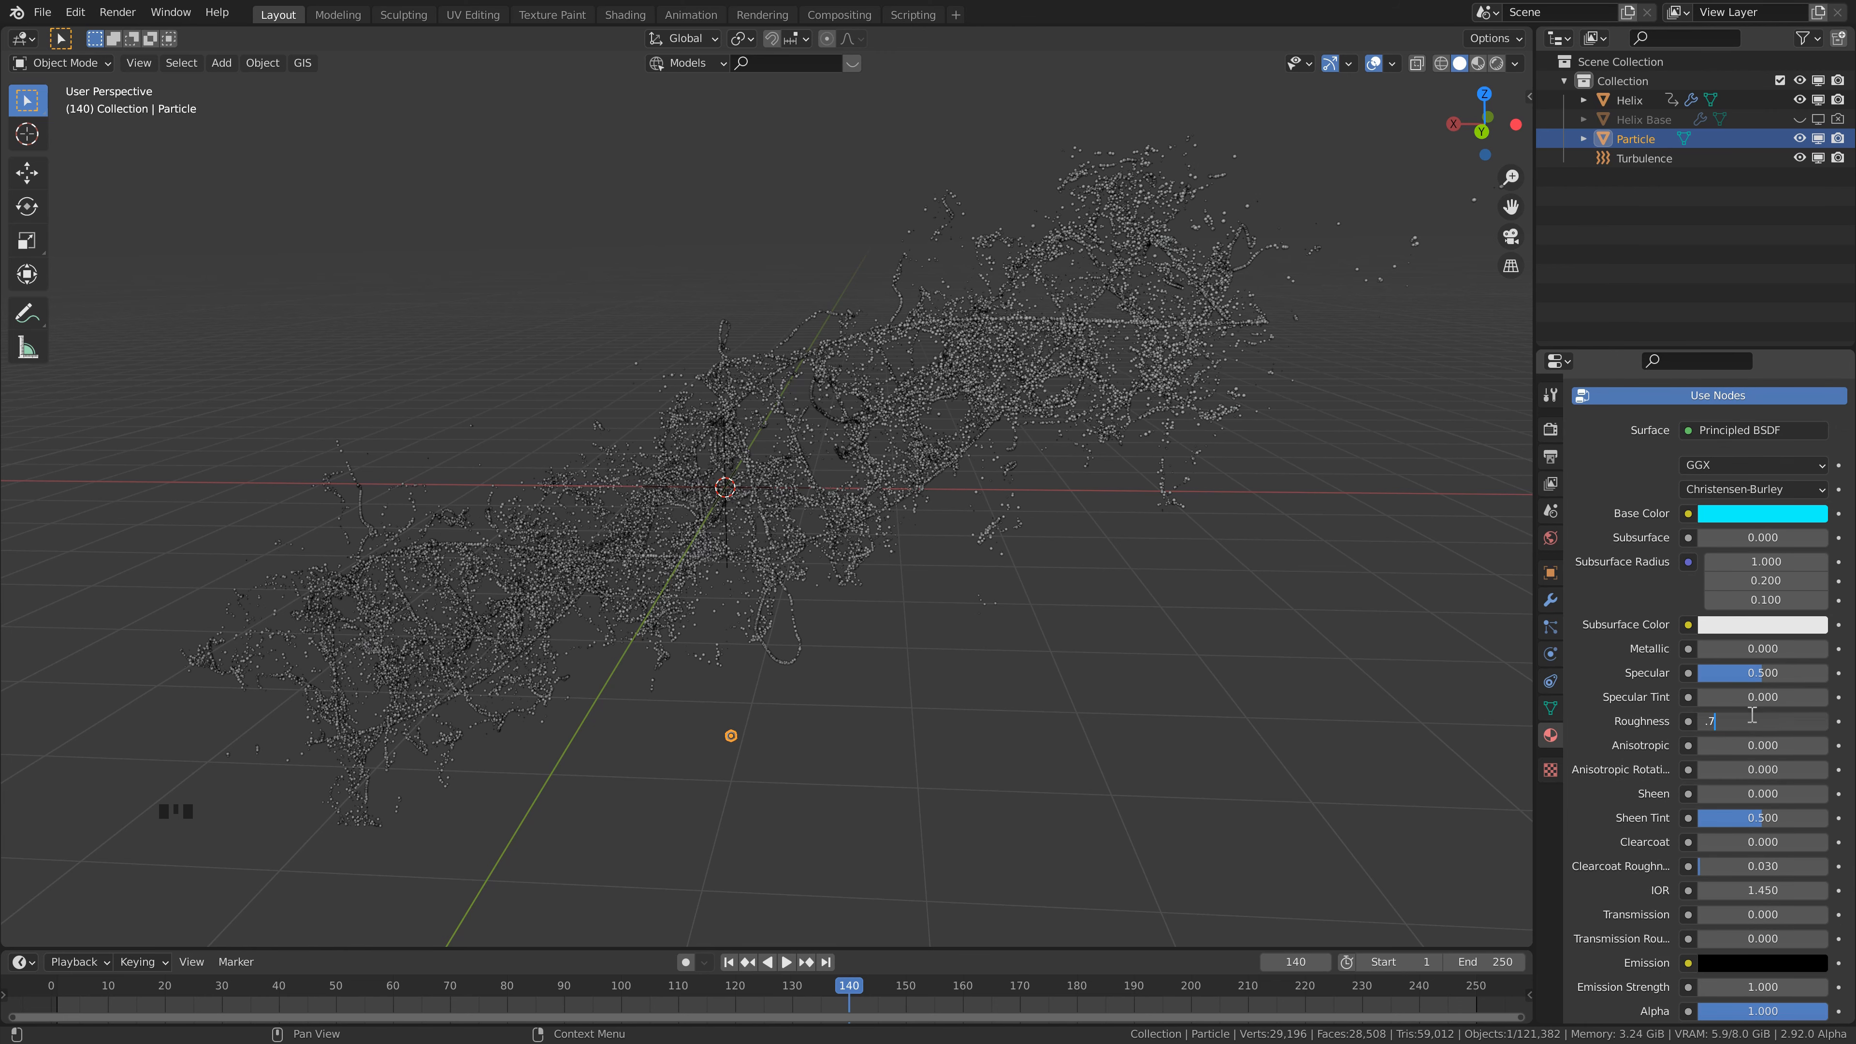
key(Return)
scroll(1572, 766, down, 4)
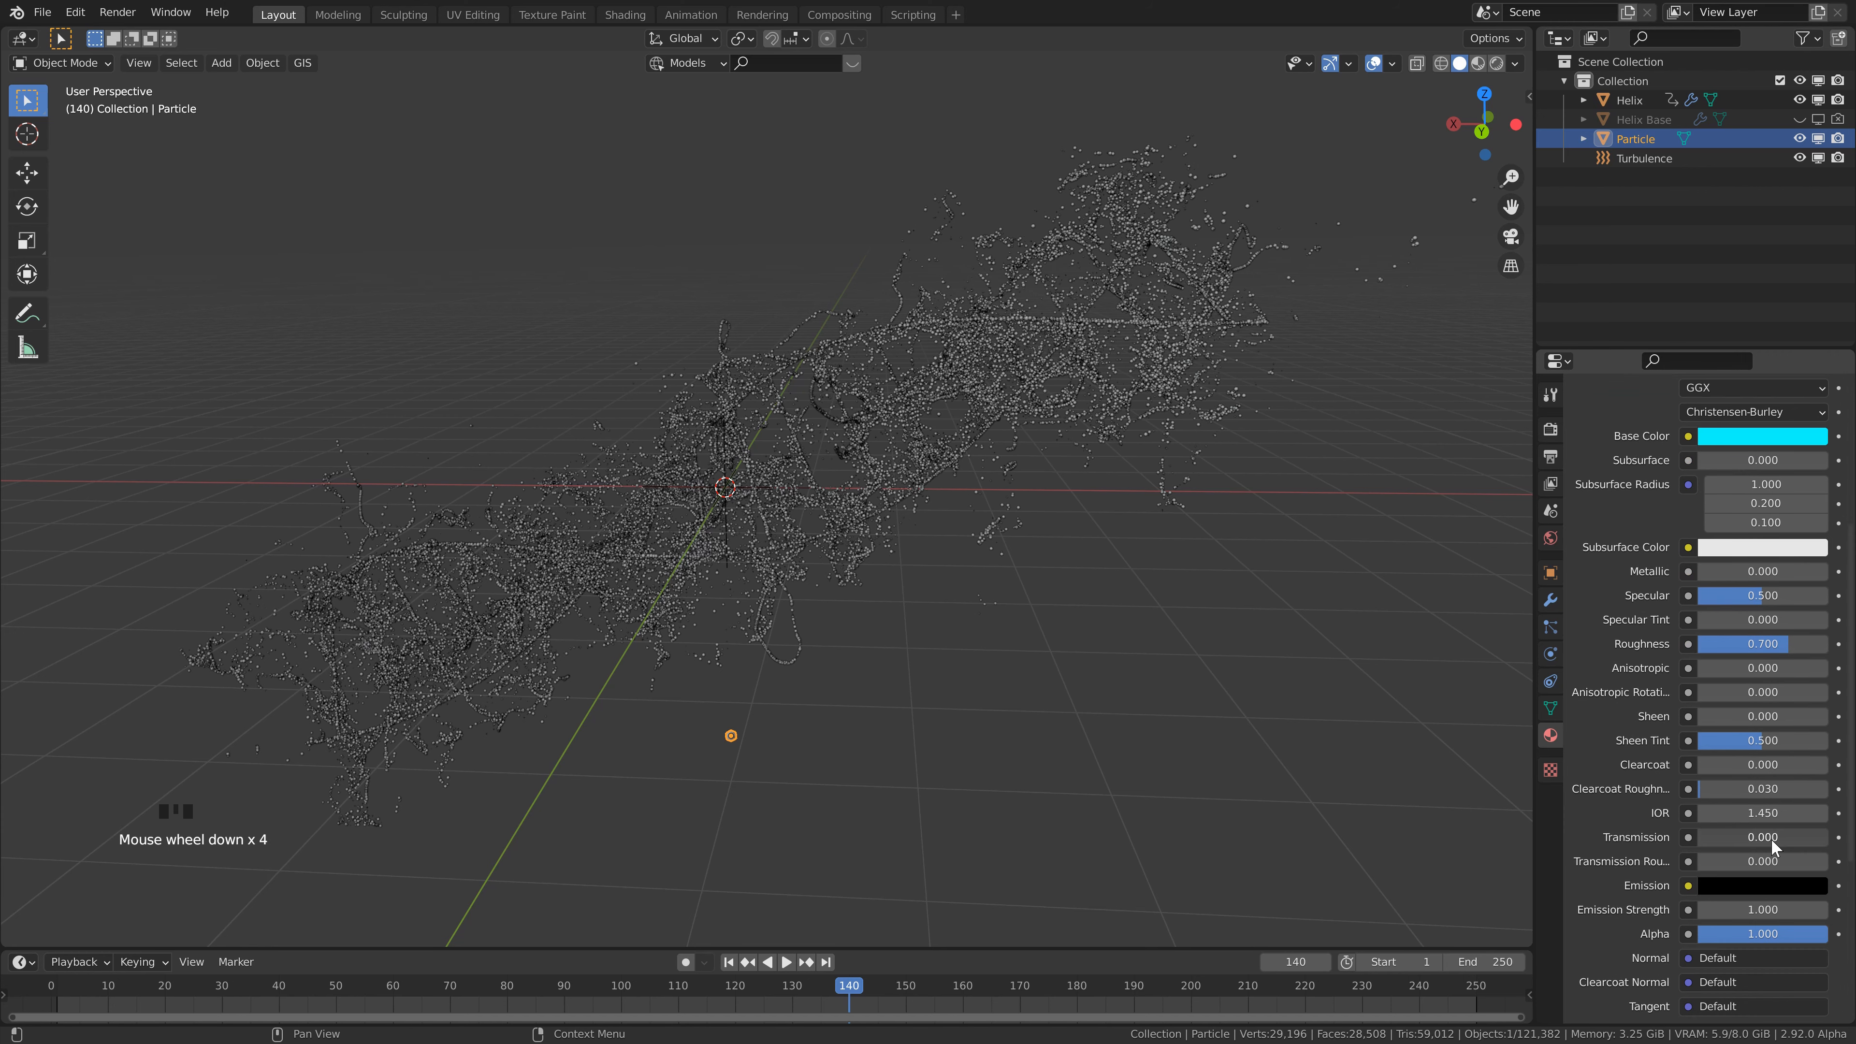
click(1771, 839)
key(Return)
scroll(1606, 466, up, 14)
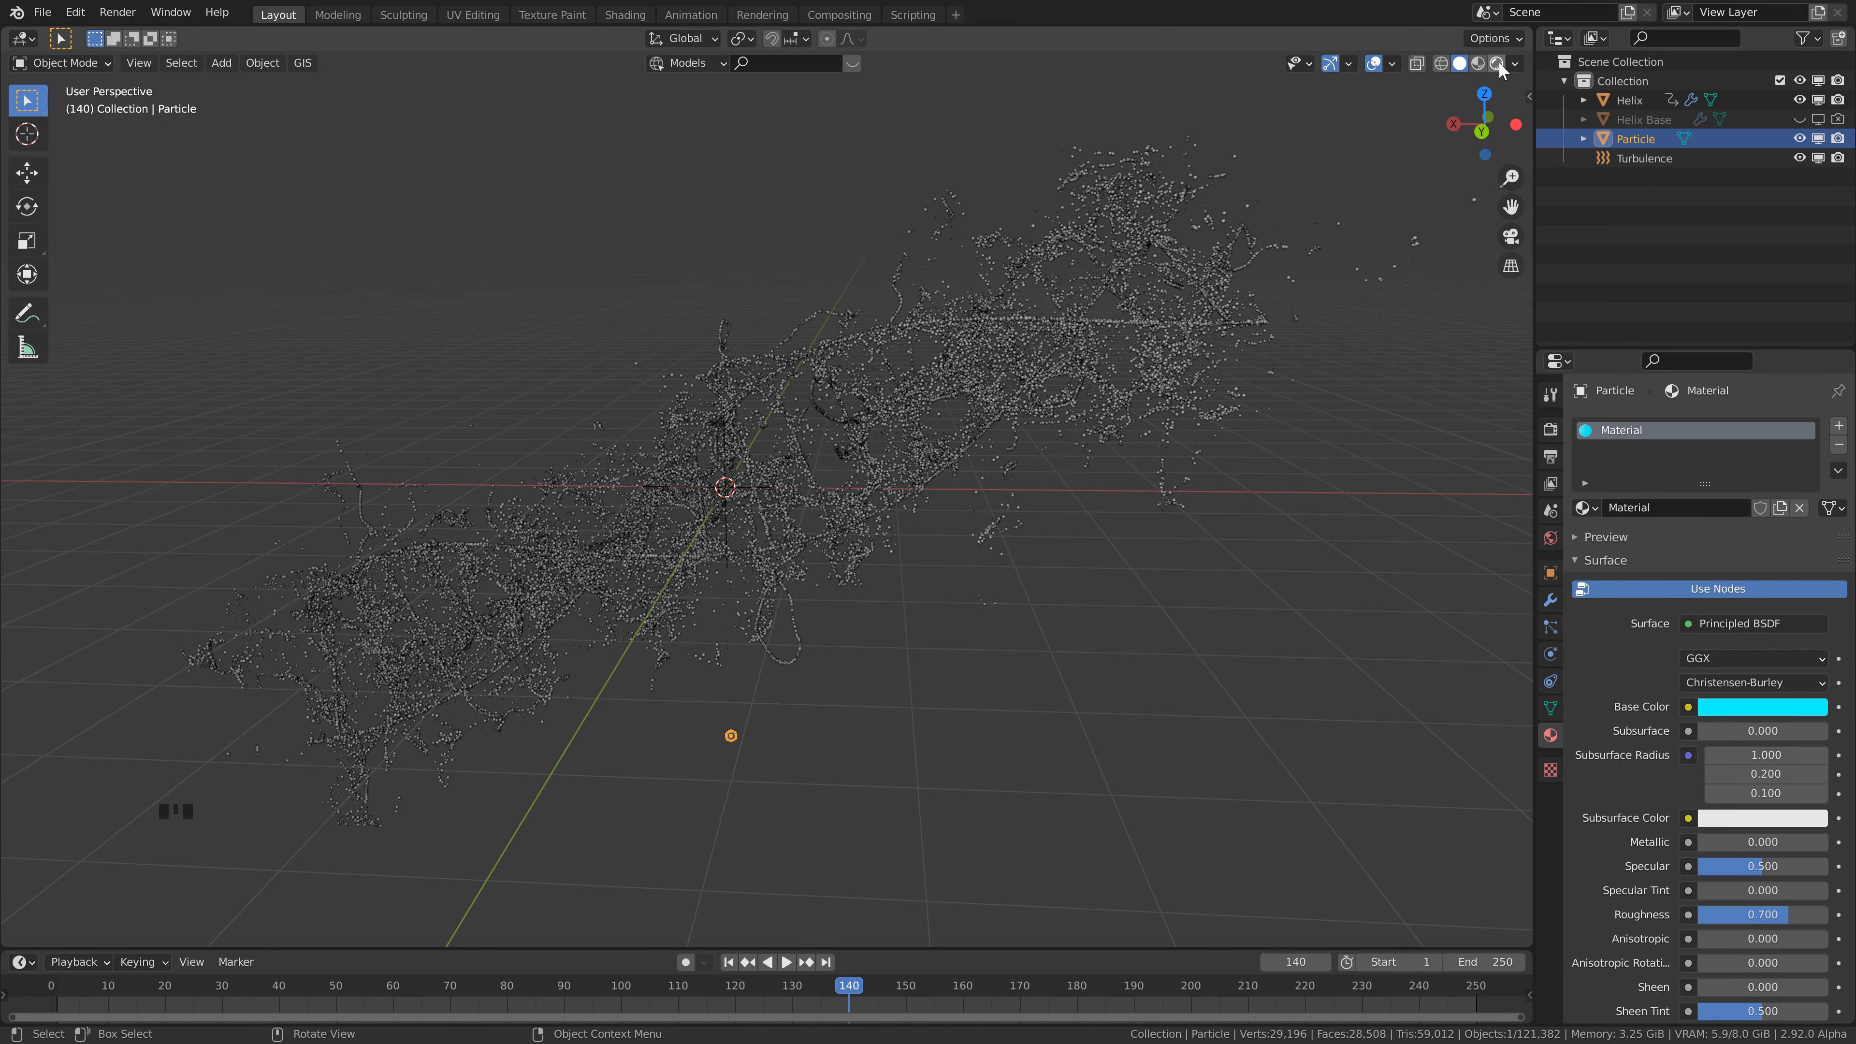
- Add a point light and move it above and beside the upper part of the helix, raising it about 0.25 m in Z
shift+middle_drag(963, 372, 1043, 346)
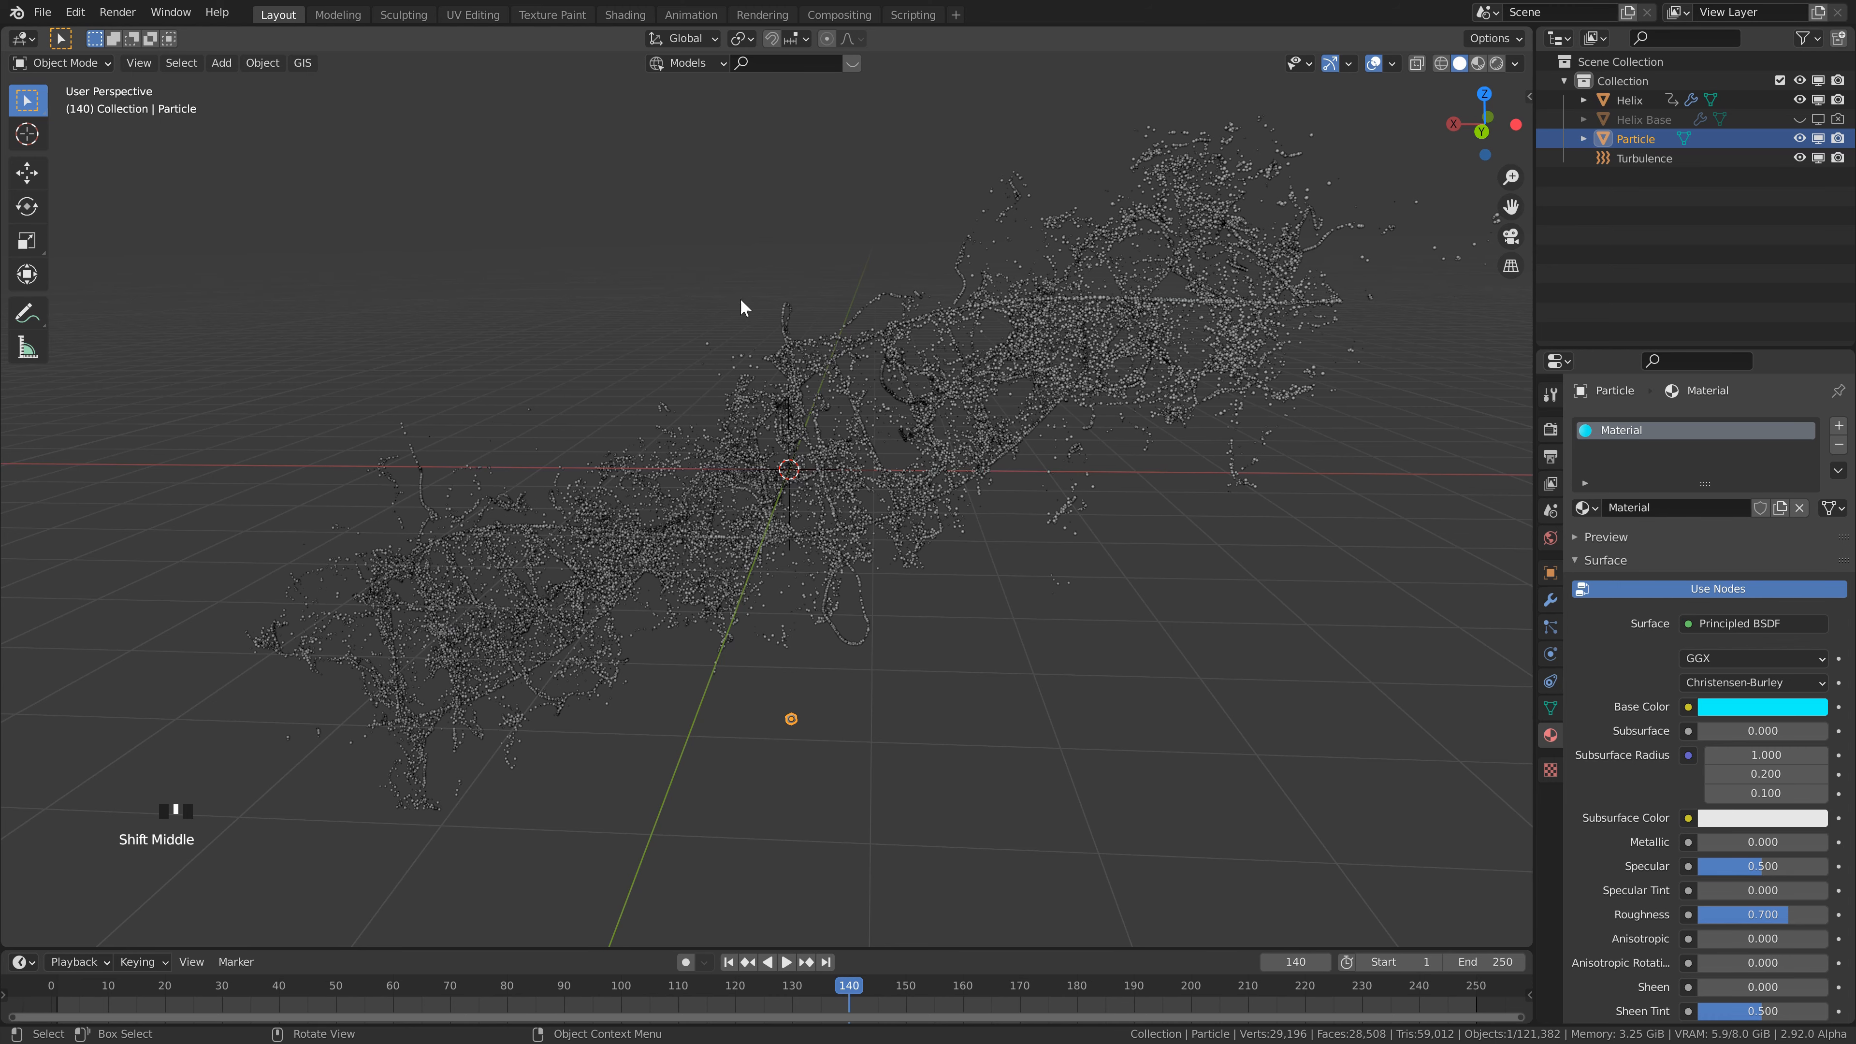
middle_drag(700, 314, 728, 314)
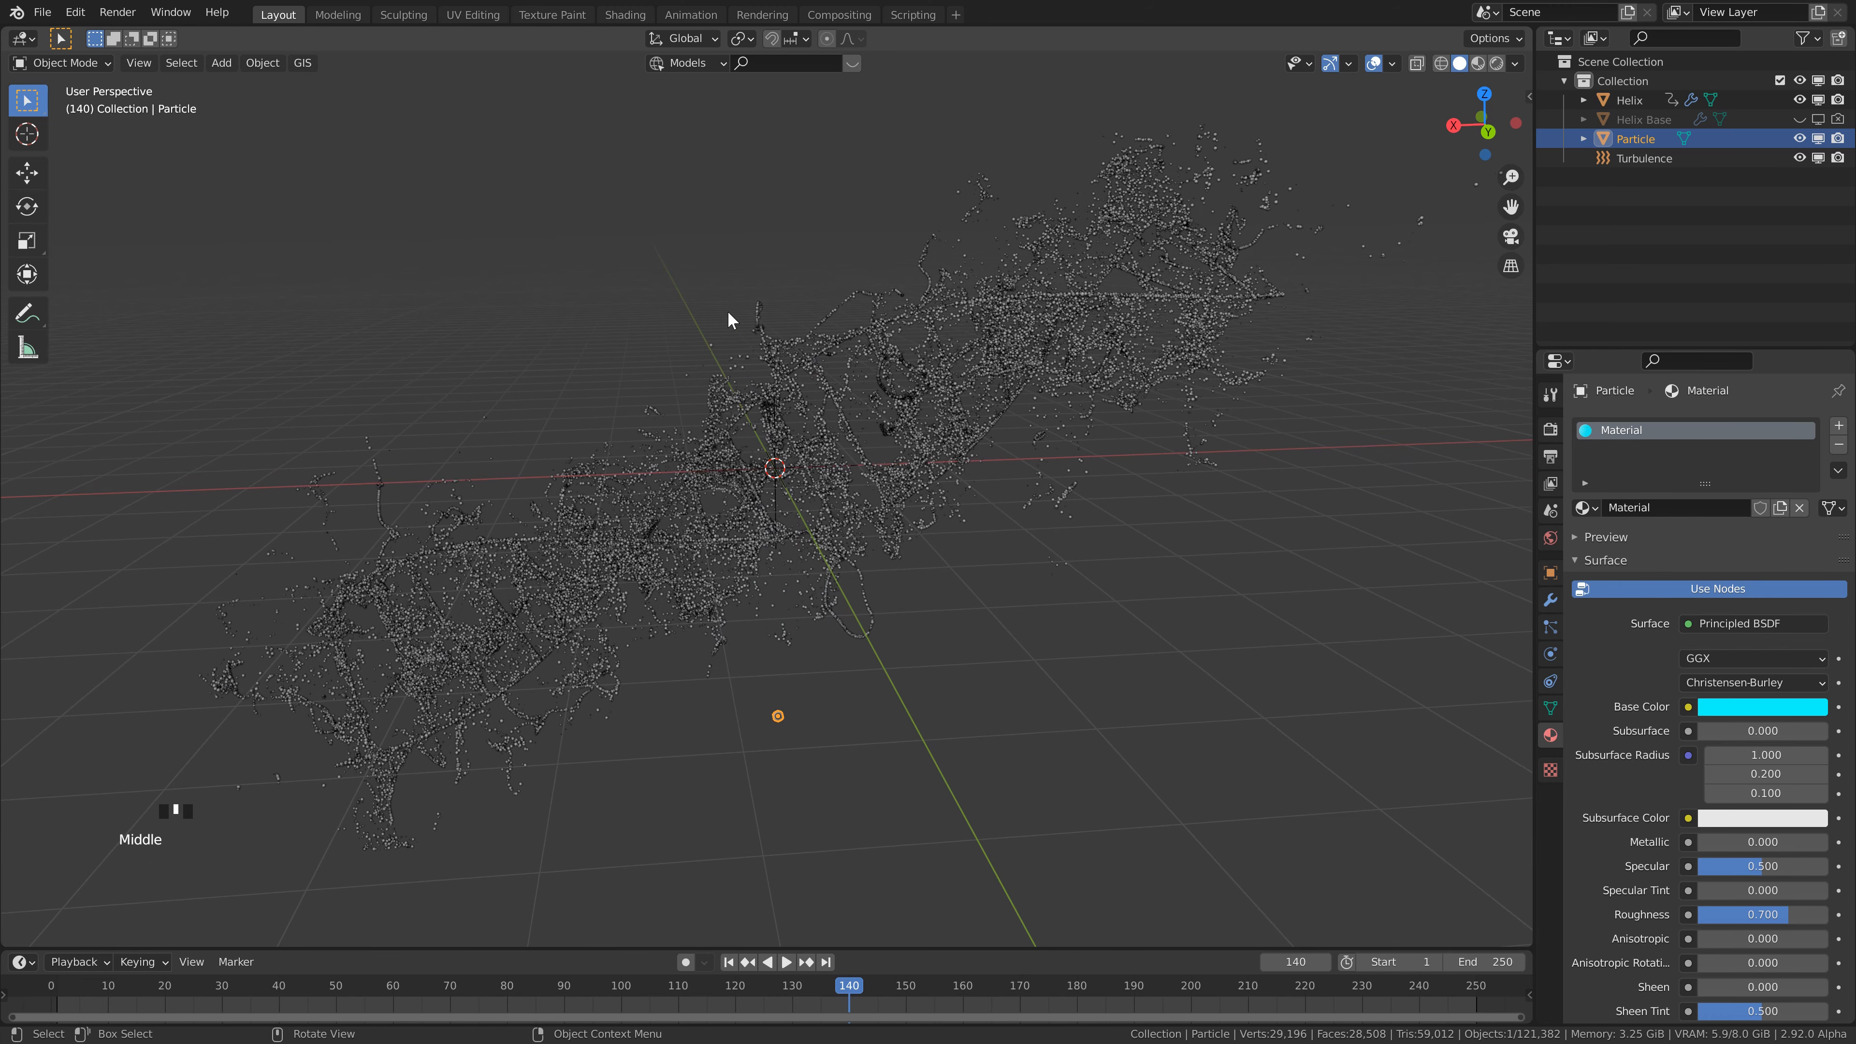
key(shift+a)
mouse_move(709, 289)
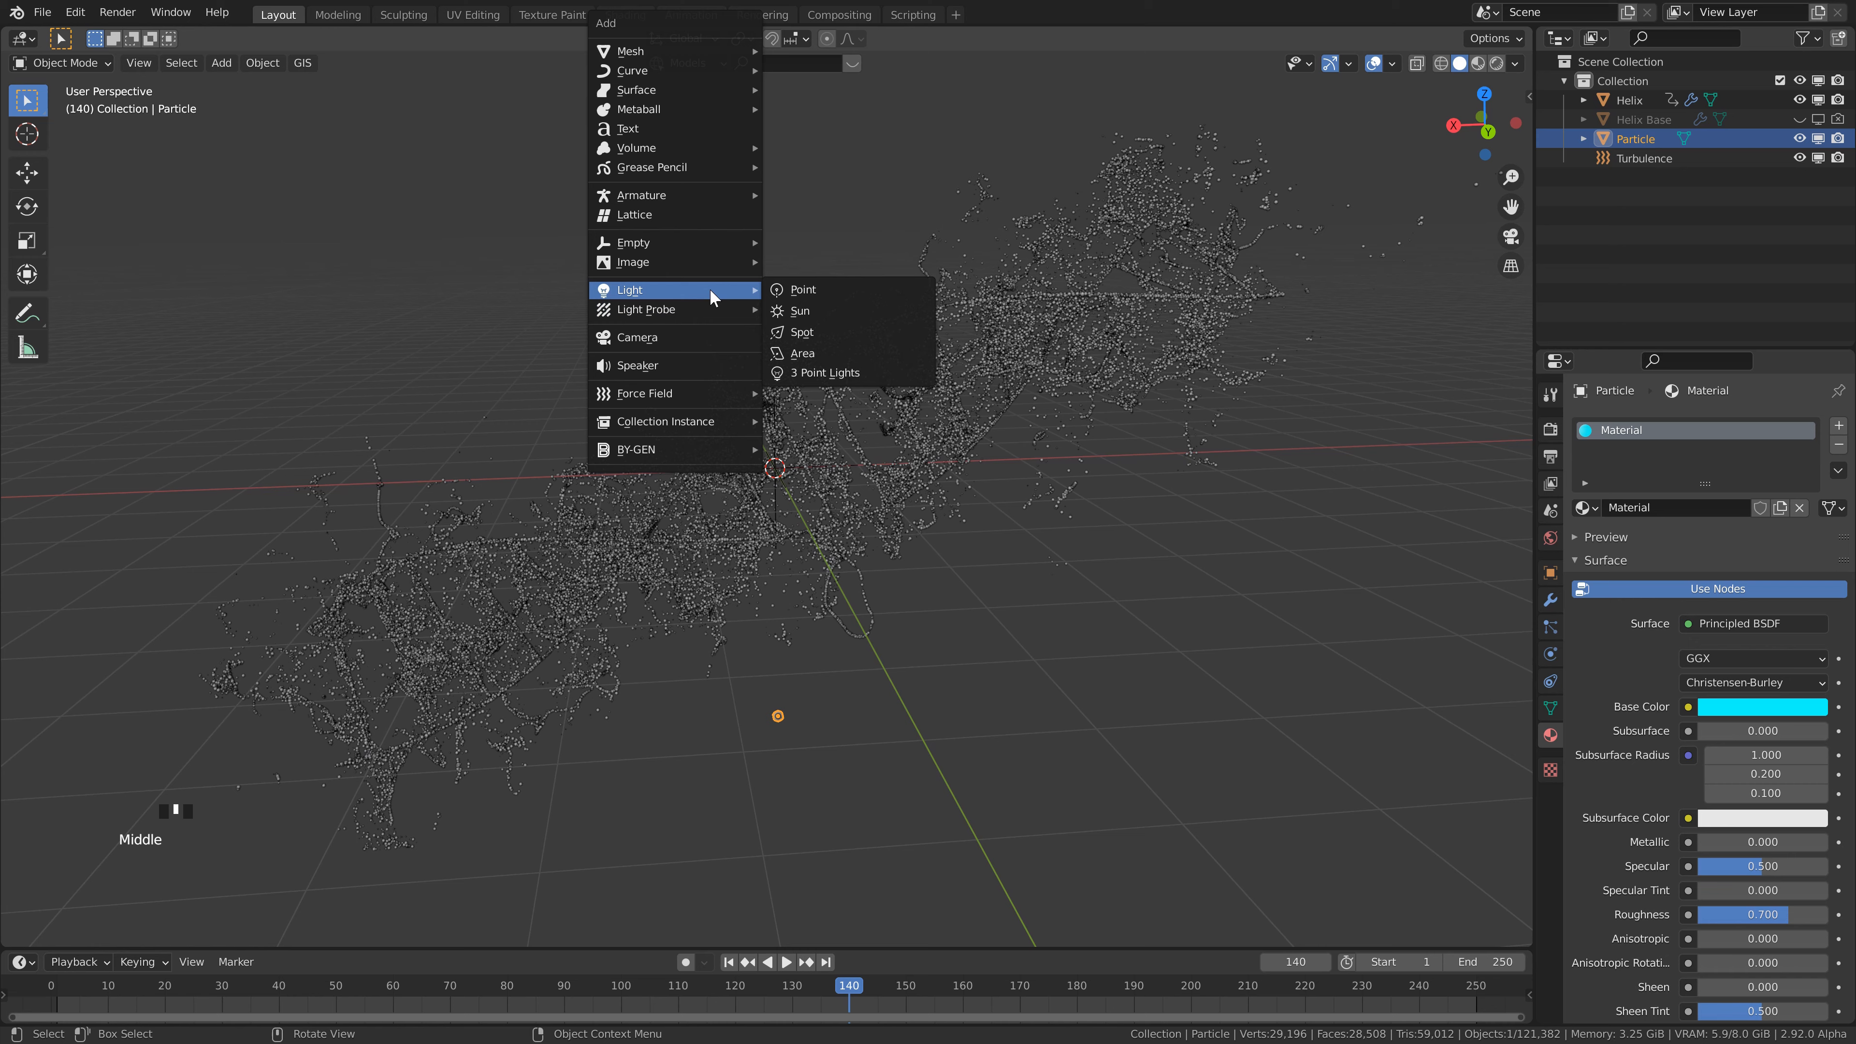
click(830, 289)
middle_drag(830, 286, 919, 352)
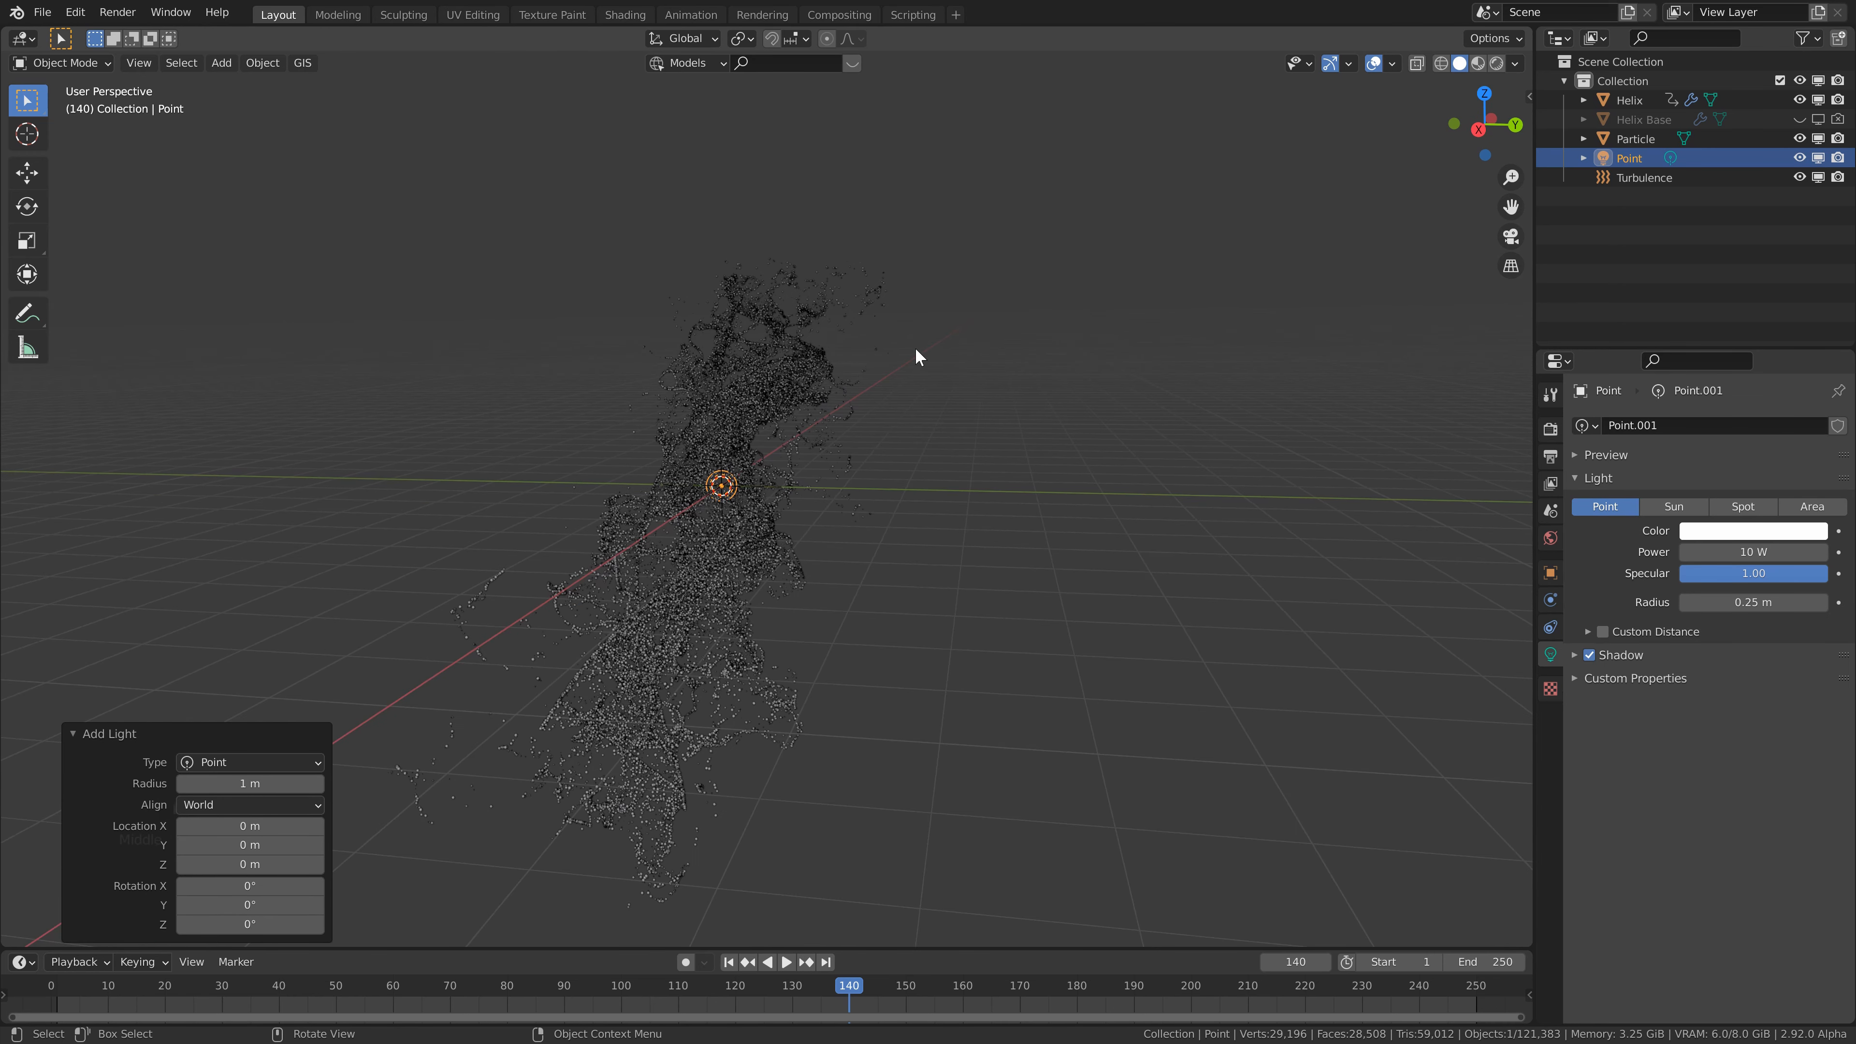
key(g)
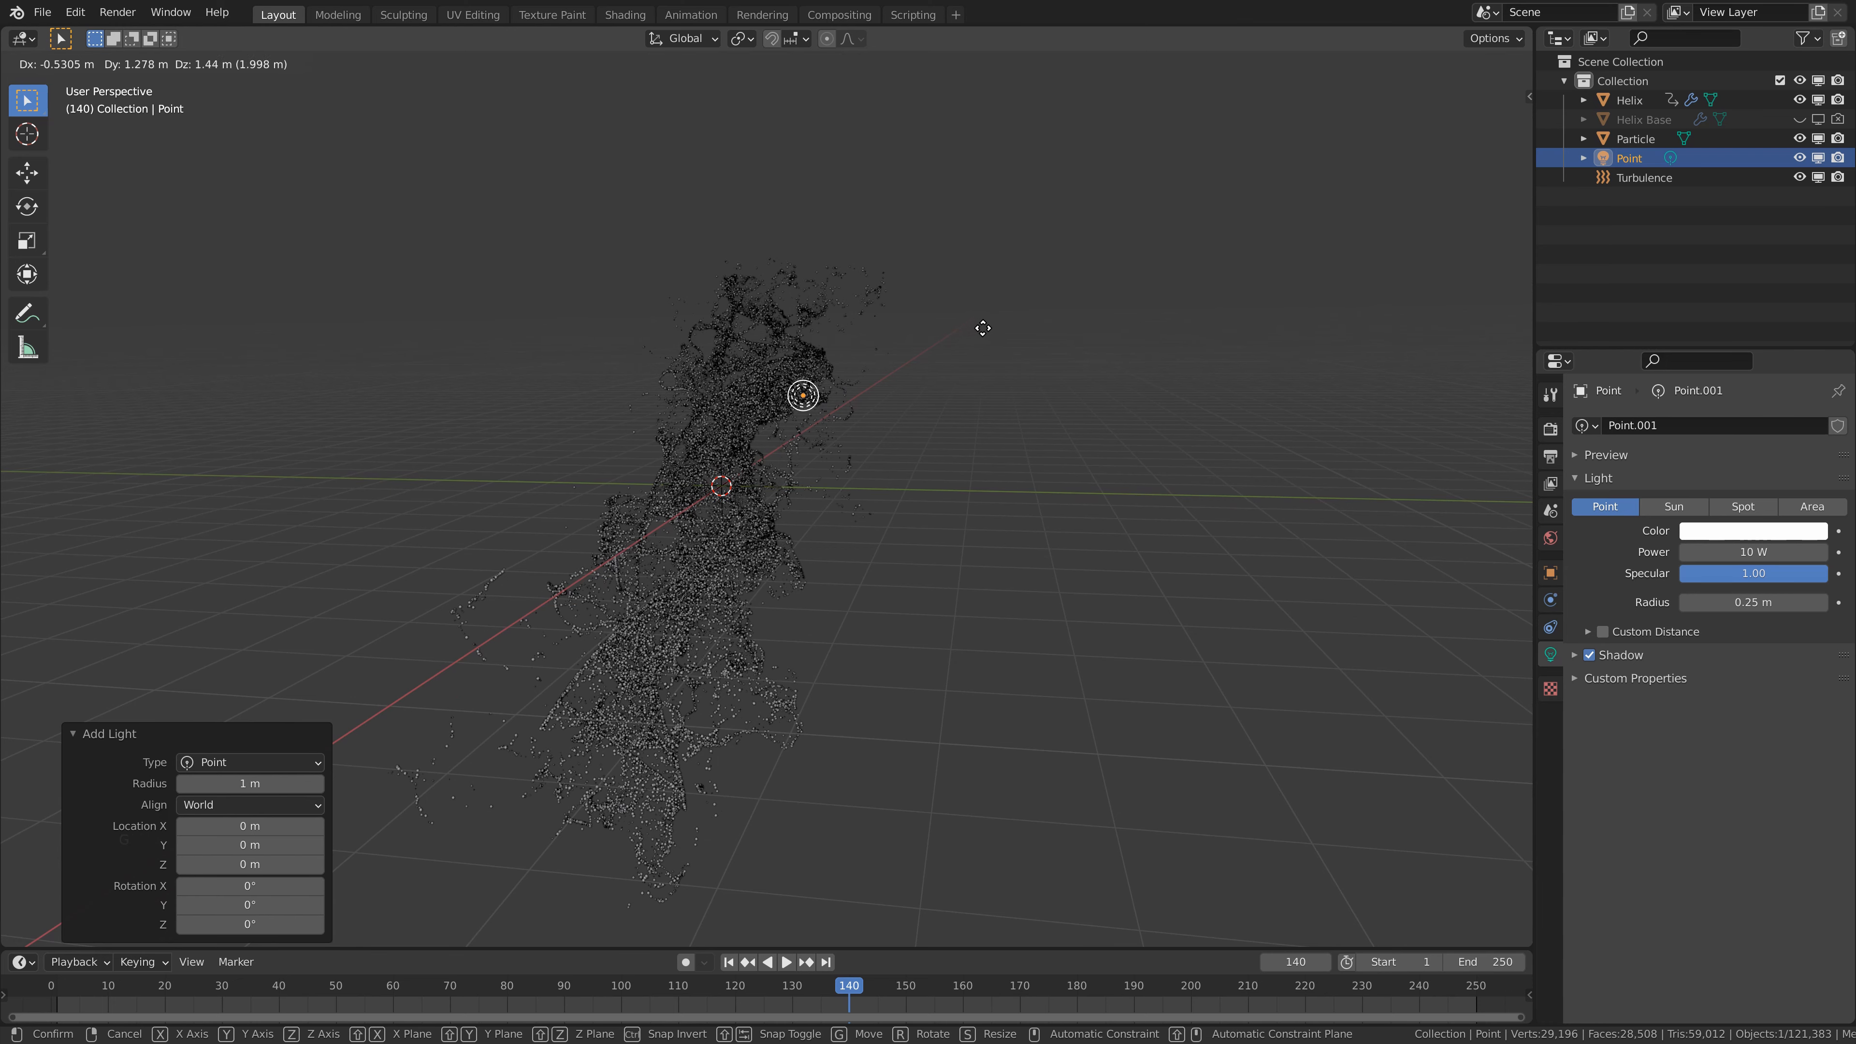
click(993, 322)
middle_drag(784, 233, 886, 263)
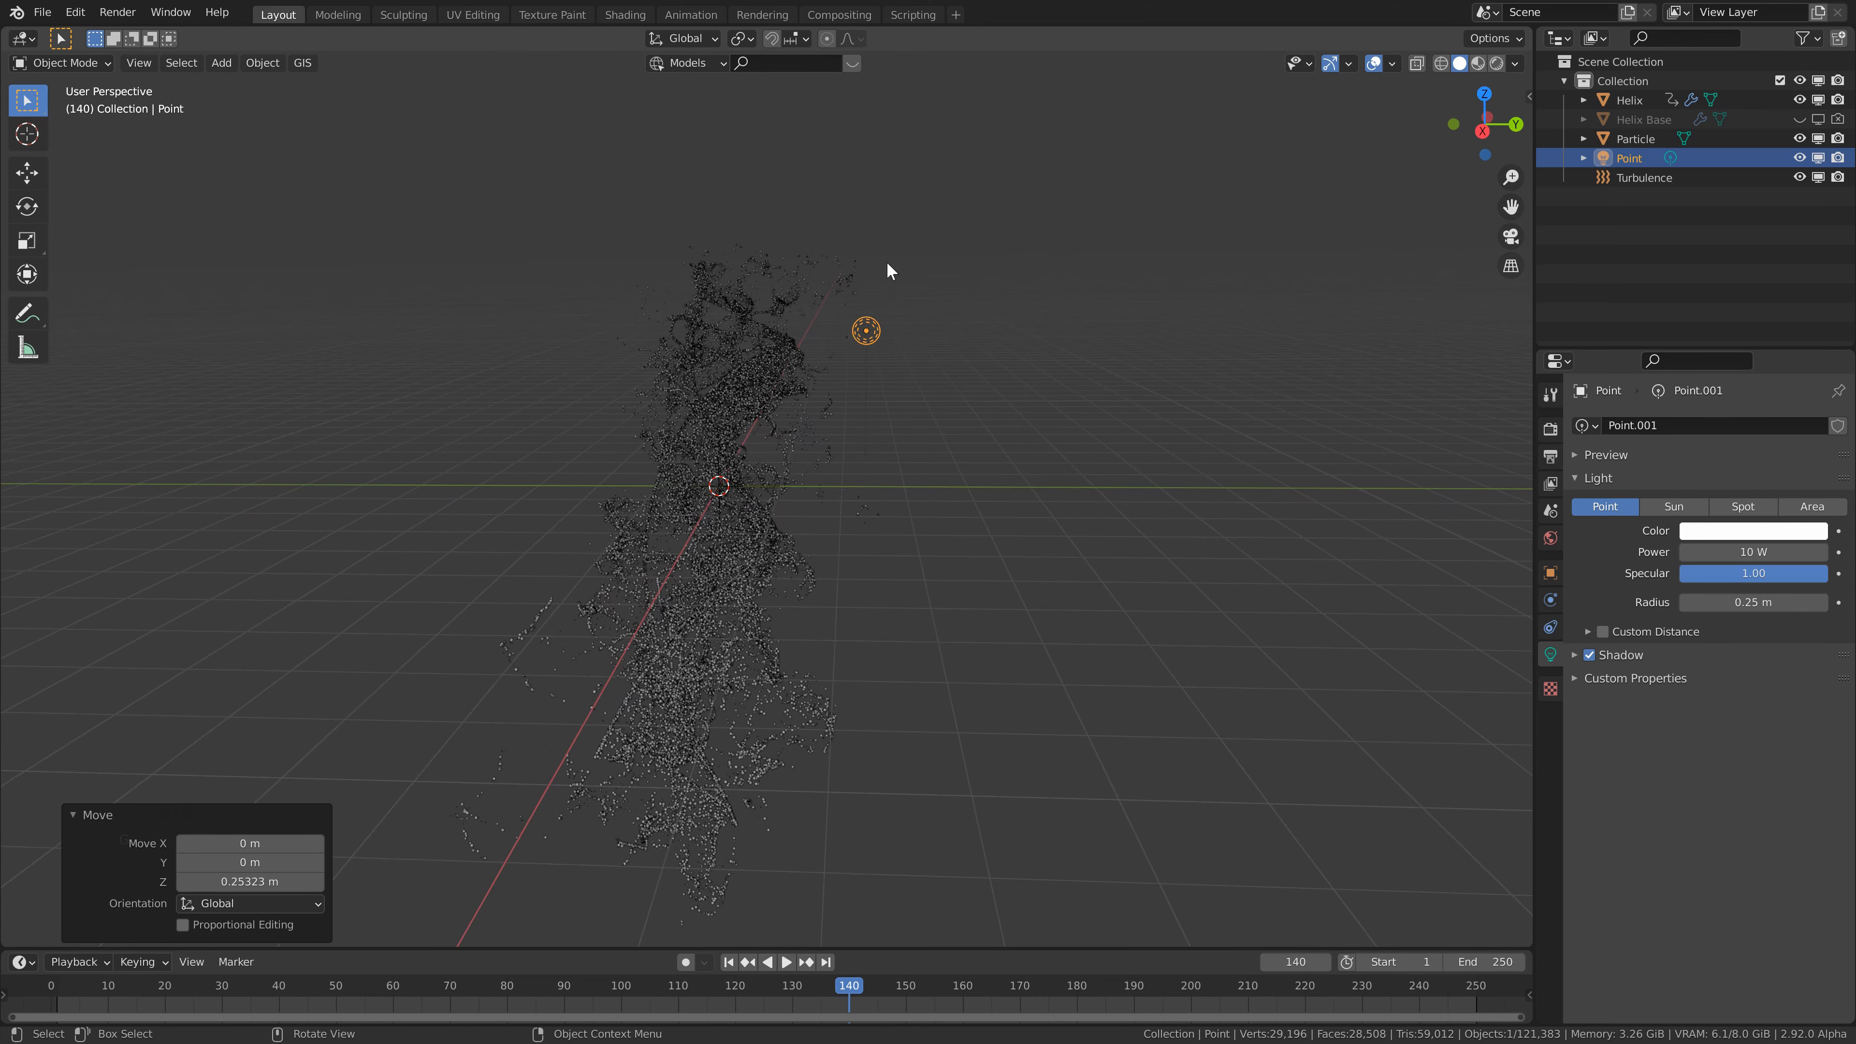
- Give the point light a radius of 1 m, a power of 10000 W and a blue color
click(1739, 601)
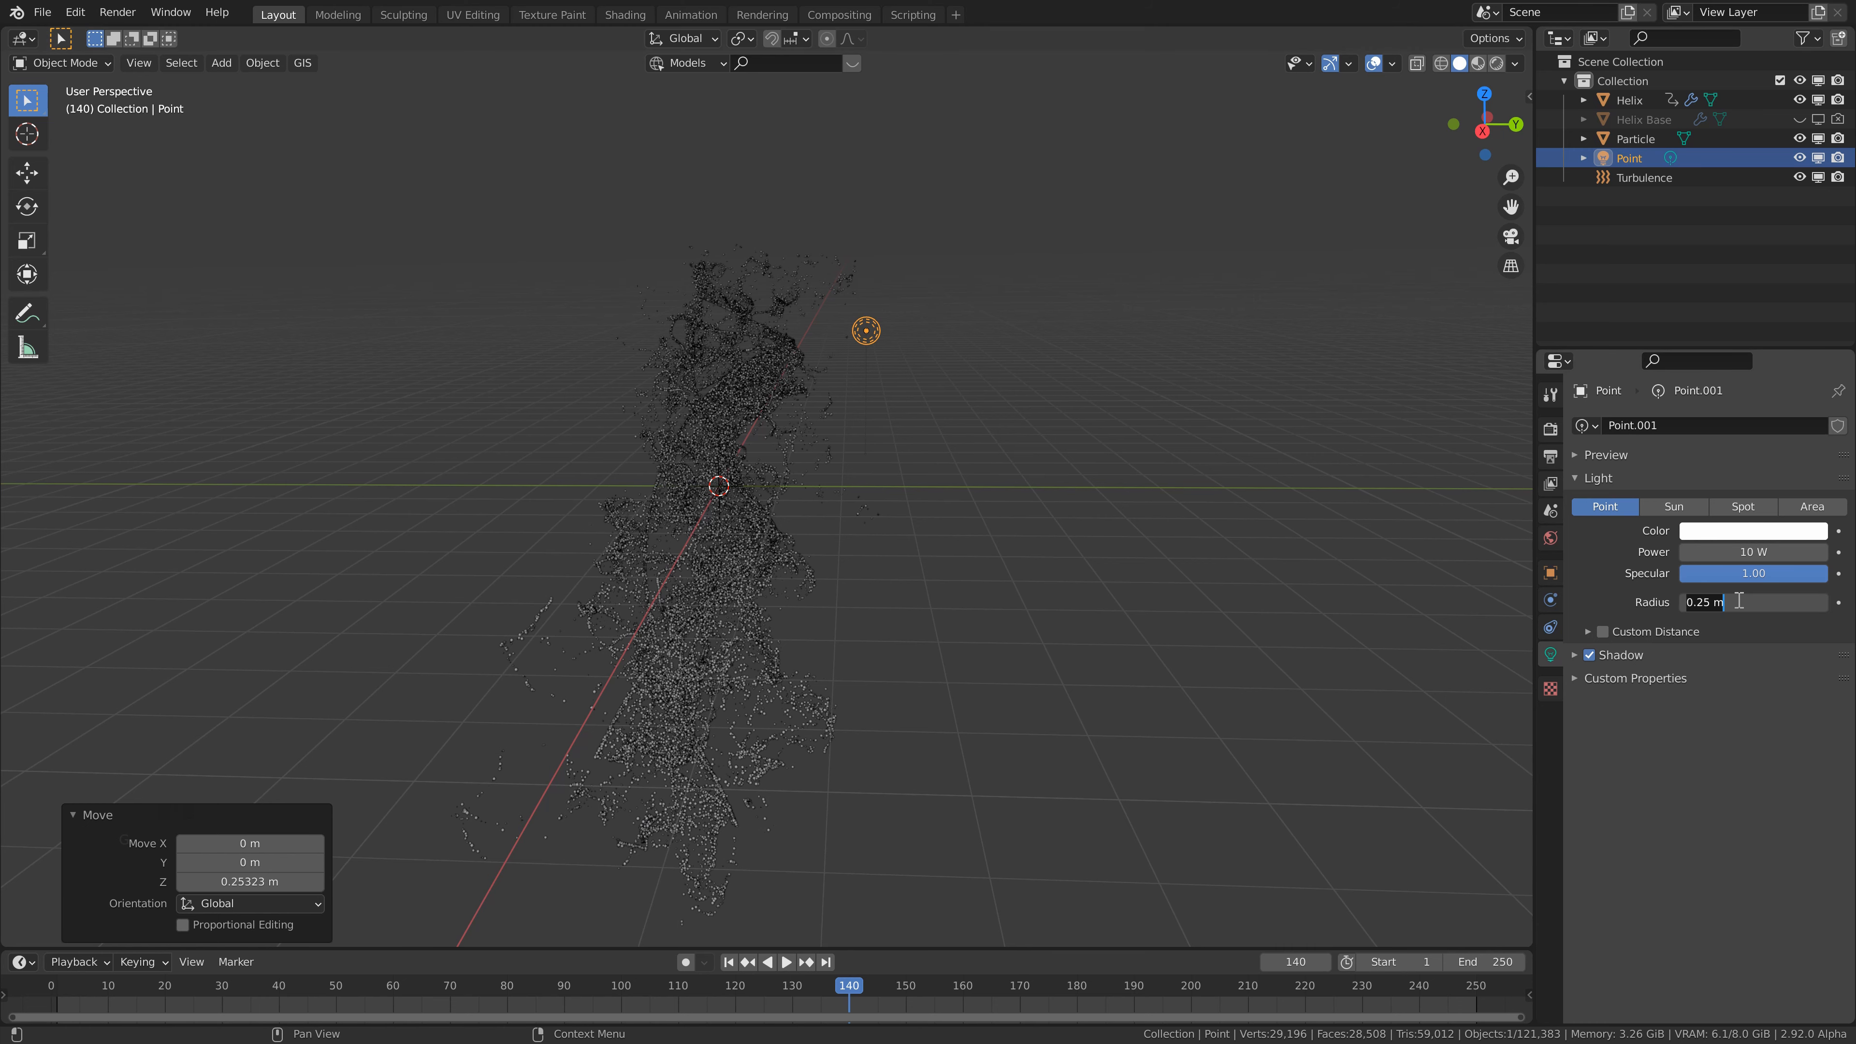
text(1)
key(Return)
click(1769, 550)
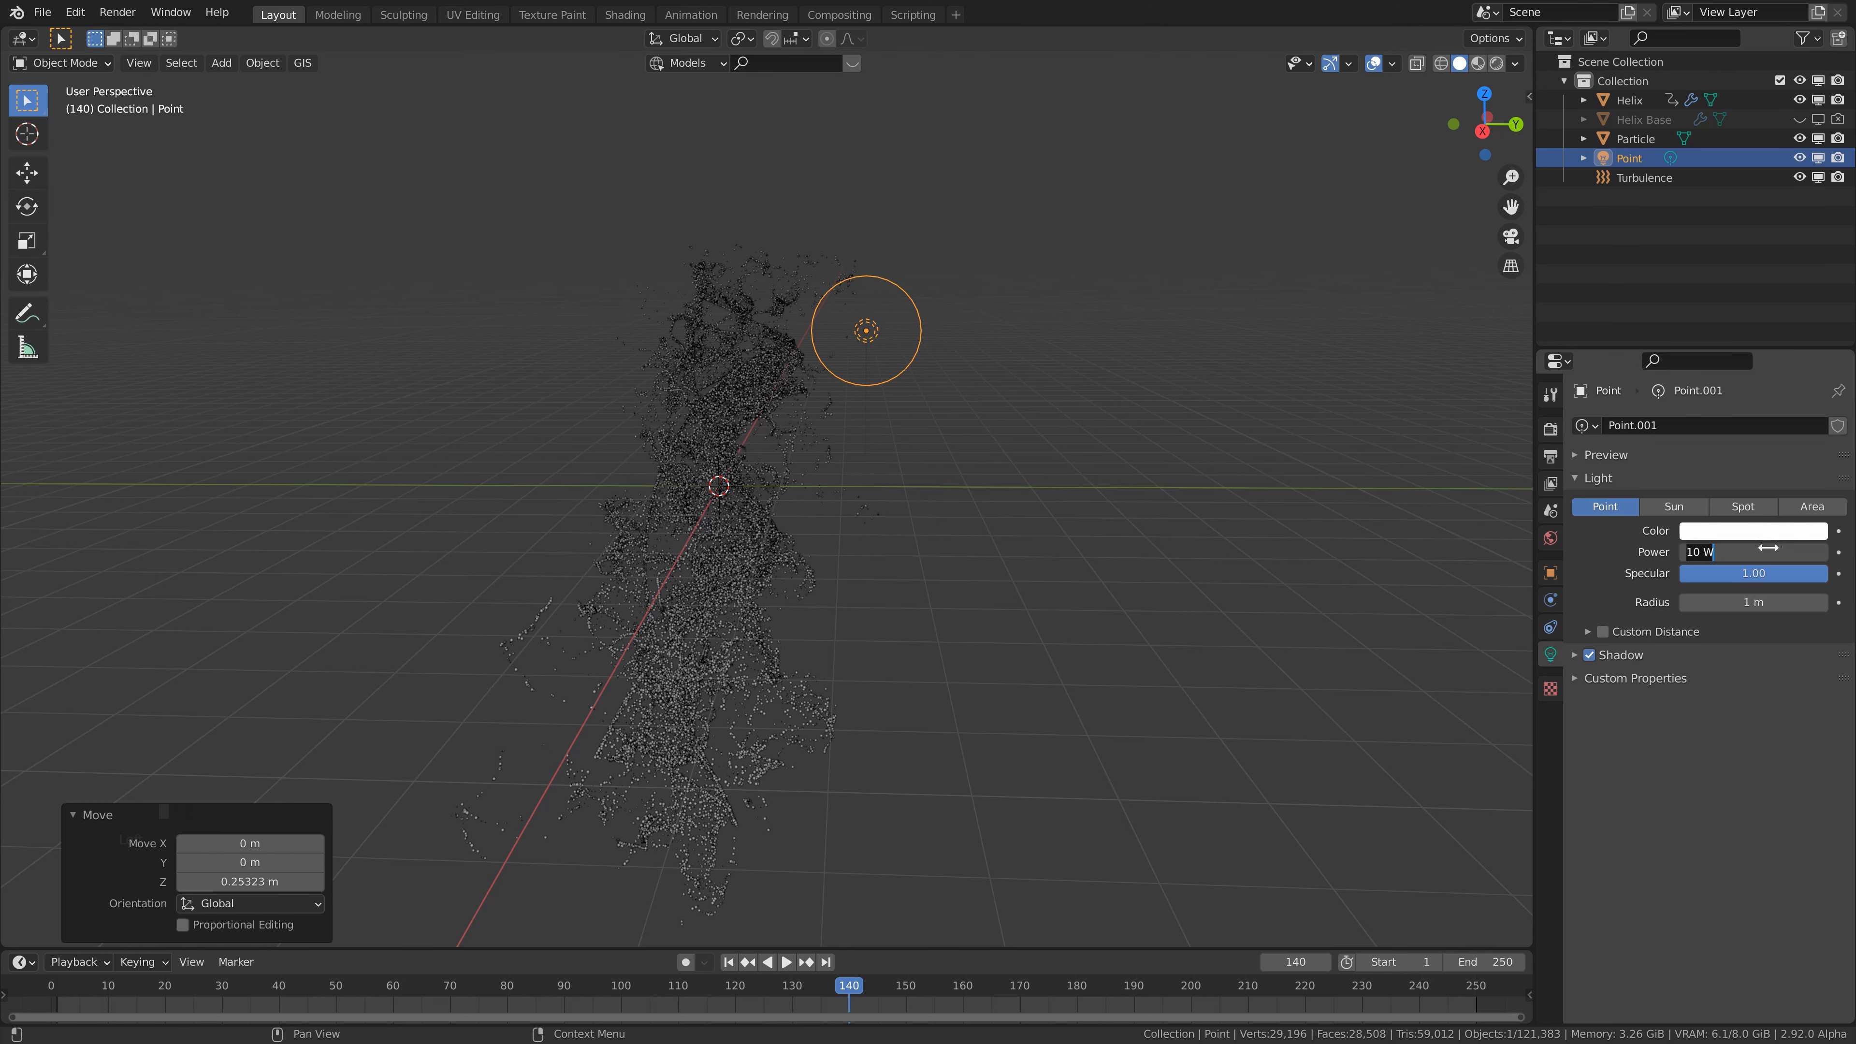
text(10000)
key(Return)
click(1783, 531)
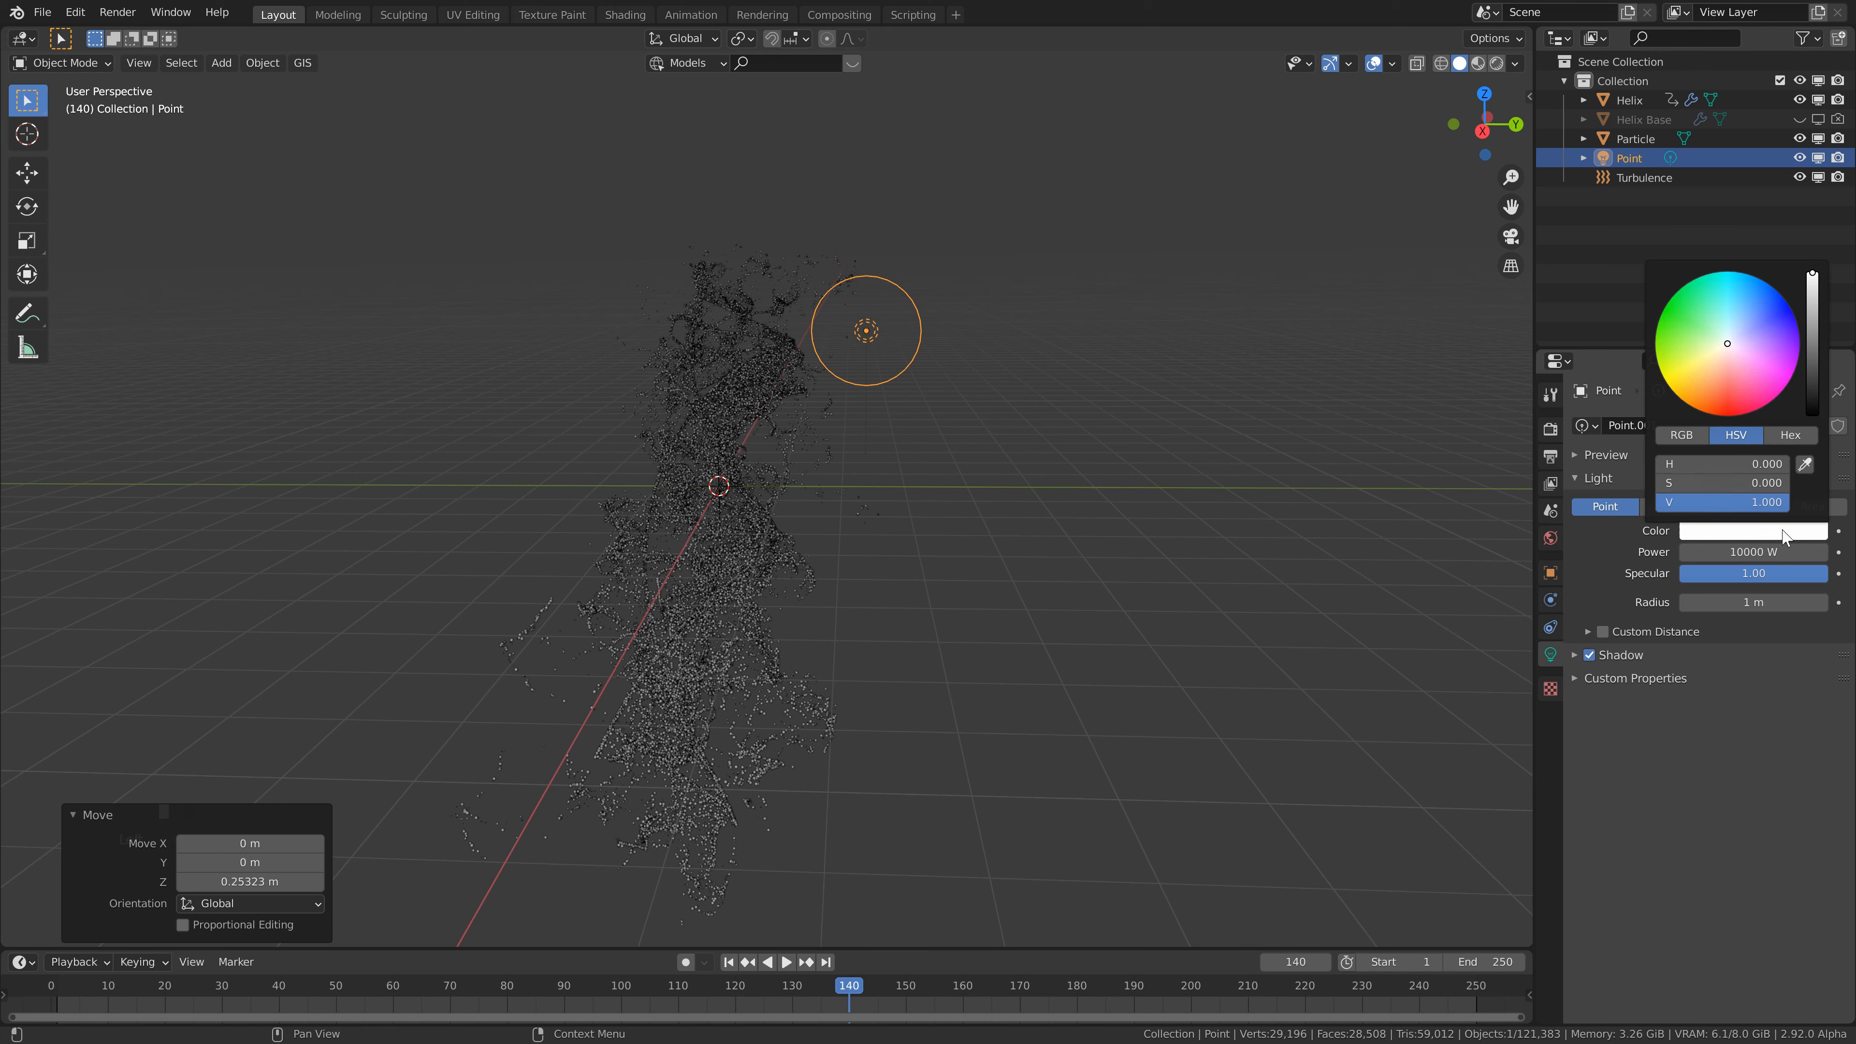
click(1763, 284)
- Duplicate the blue point light about 6.63 m along X and lower the copy about 0.59 m along Z
middle_drag(1162, 435, 985, 435)
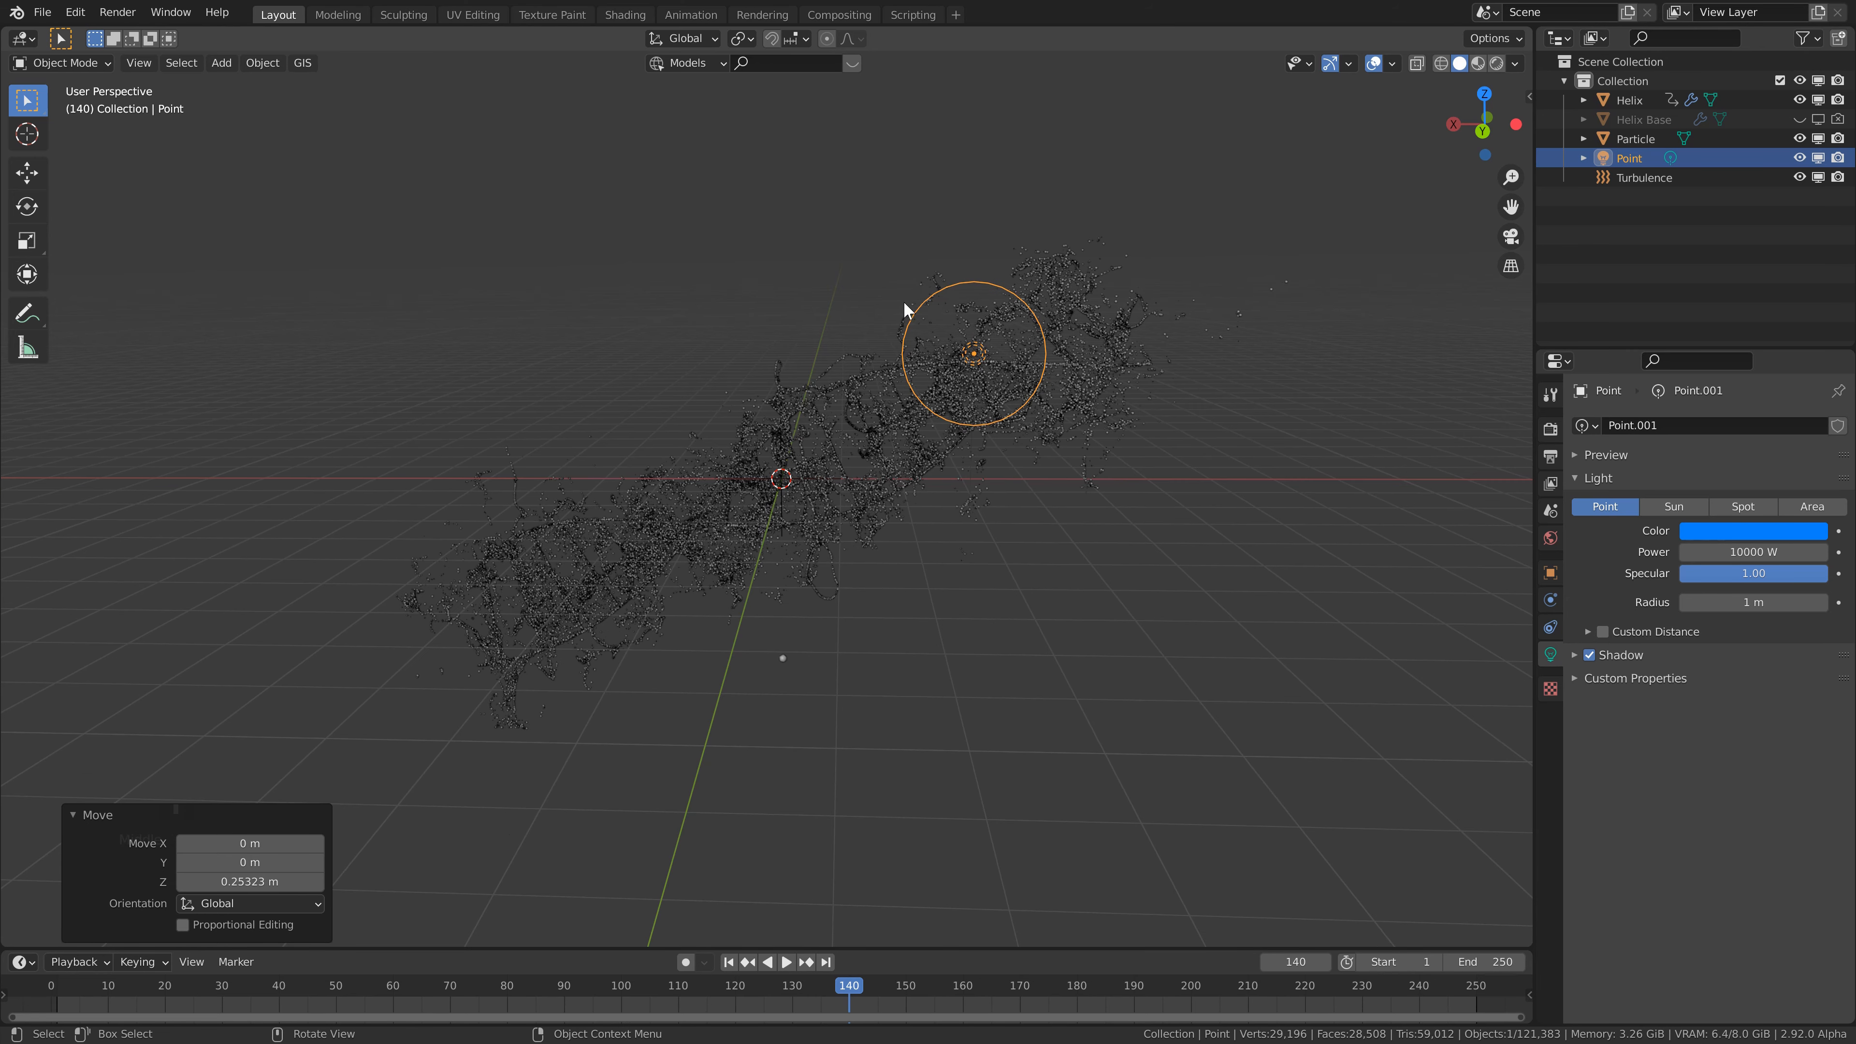
key(shift+d)
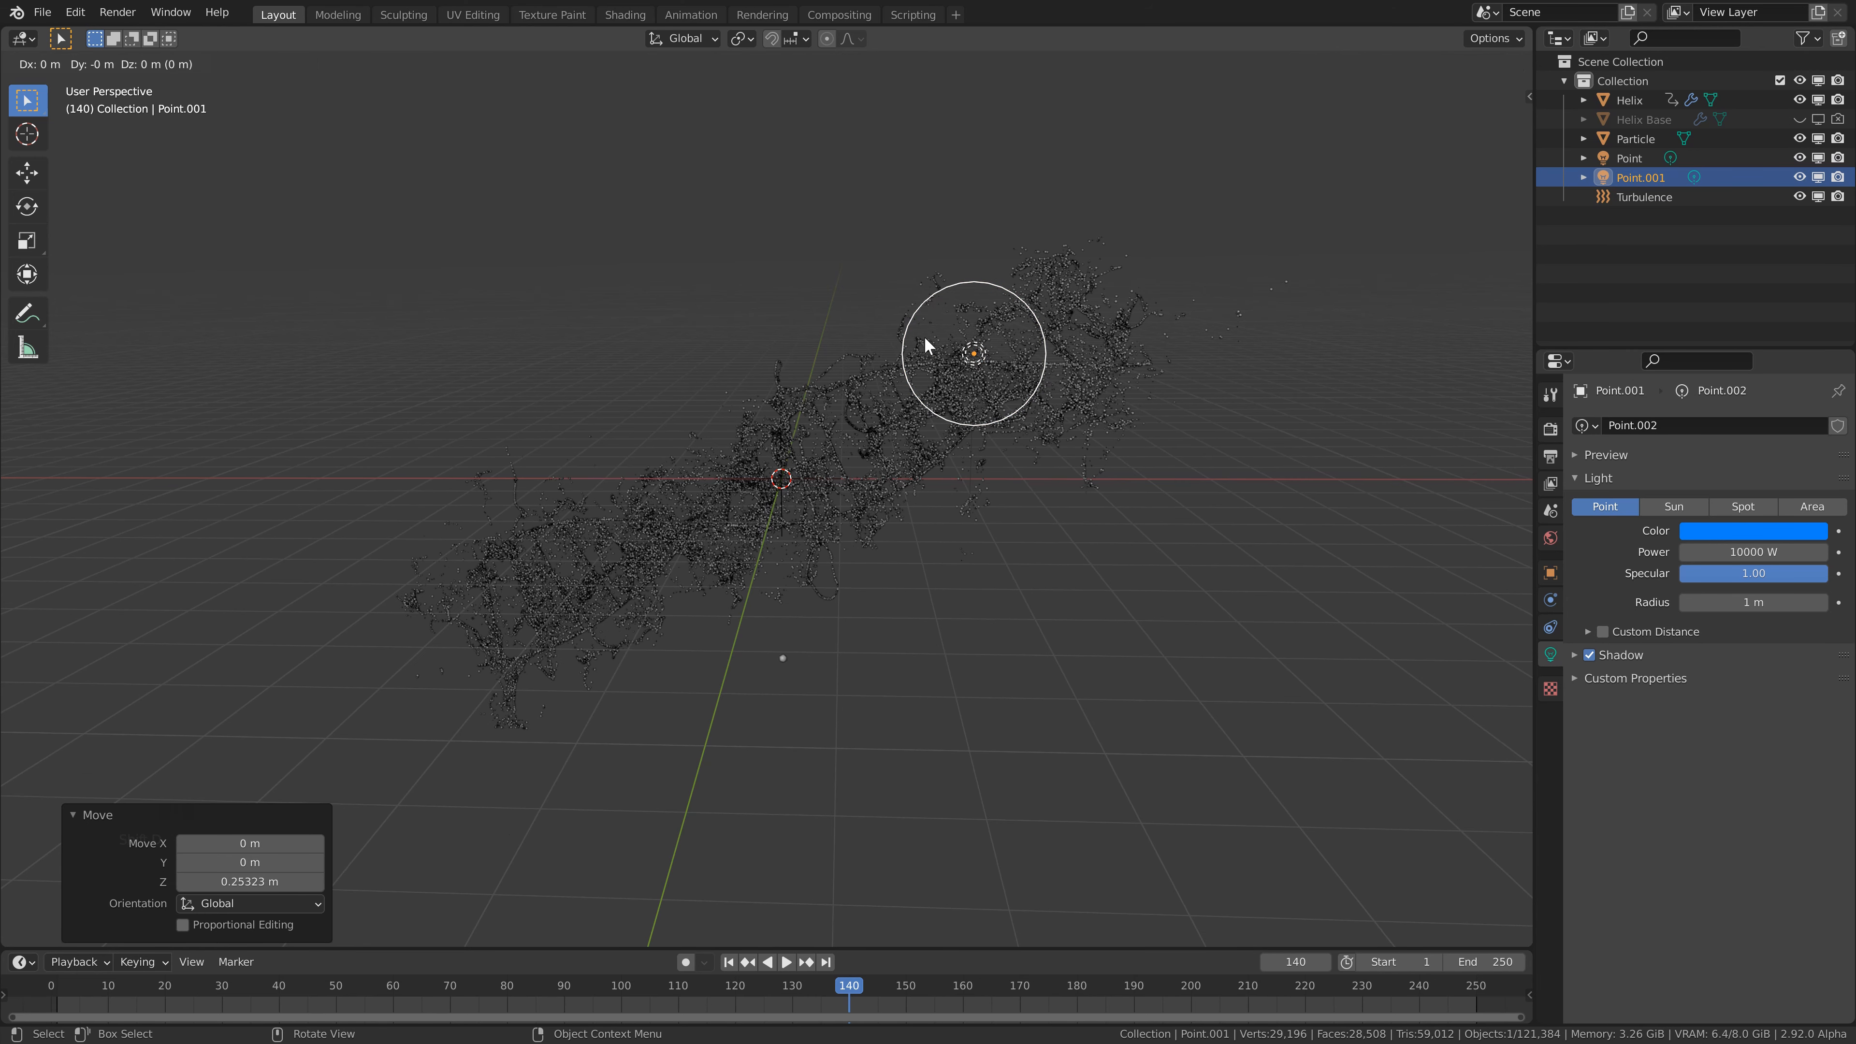
key(x)
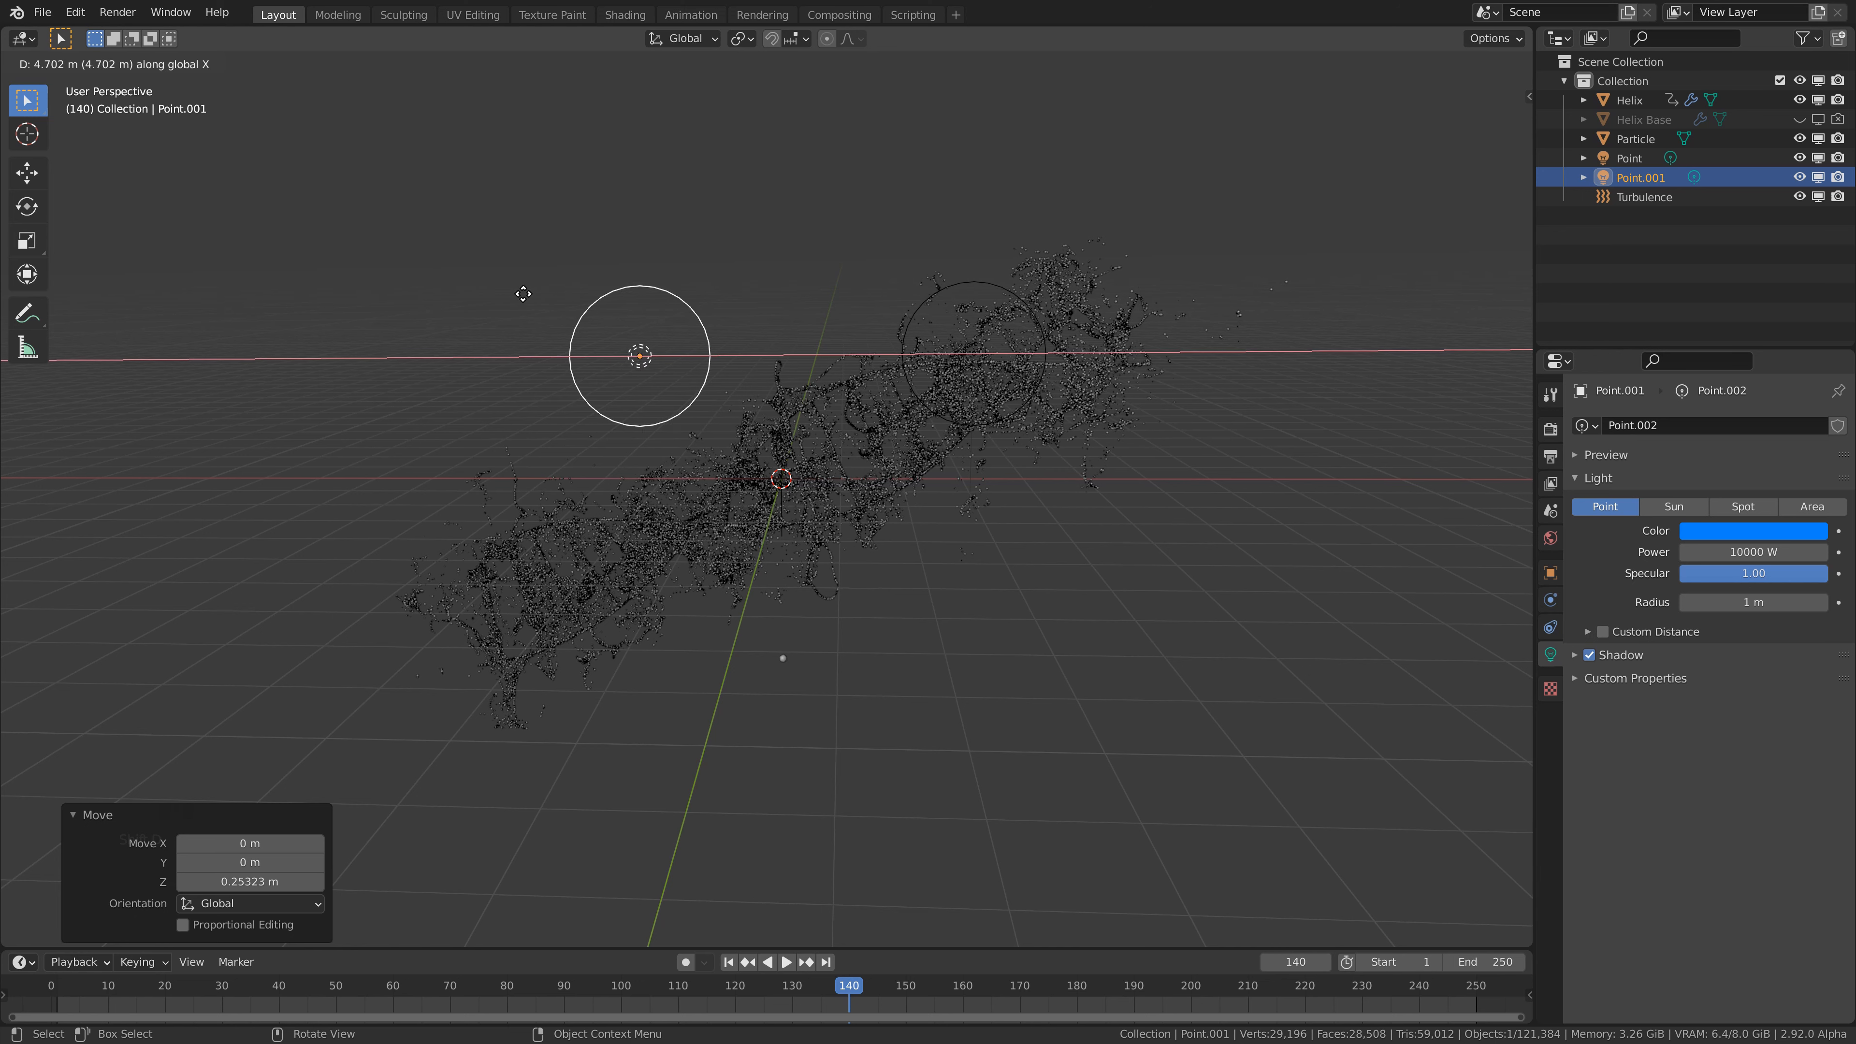
click(453, 278)
key(g)
key(z)
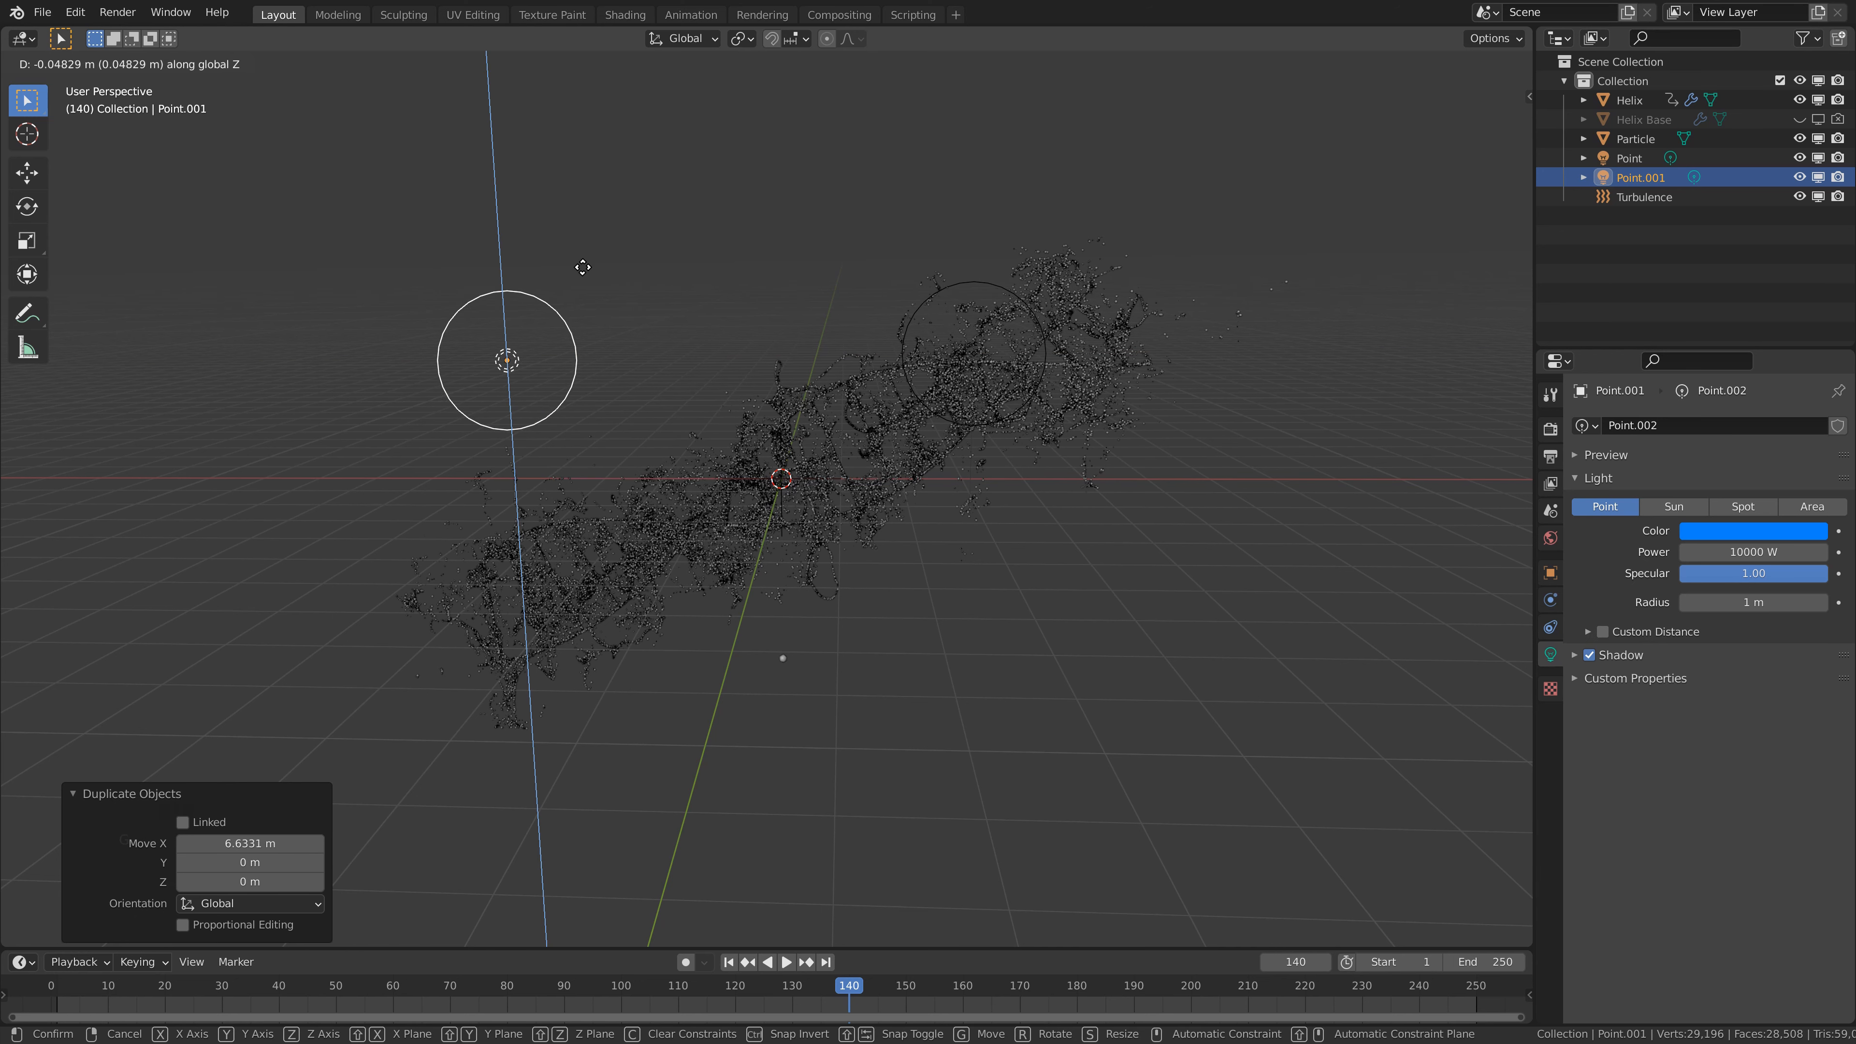
click(581, 299)
click(1762, 549)
text(5000)
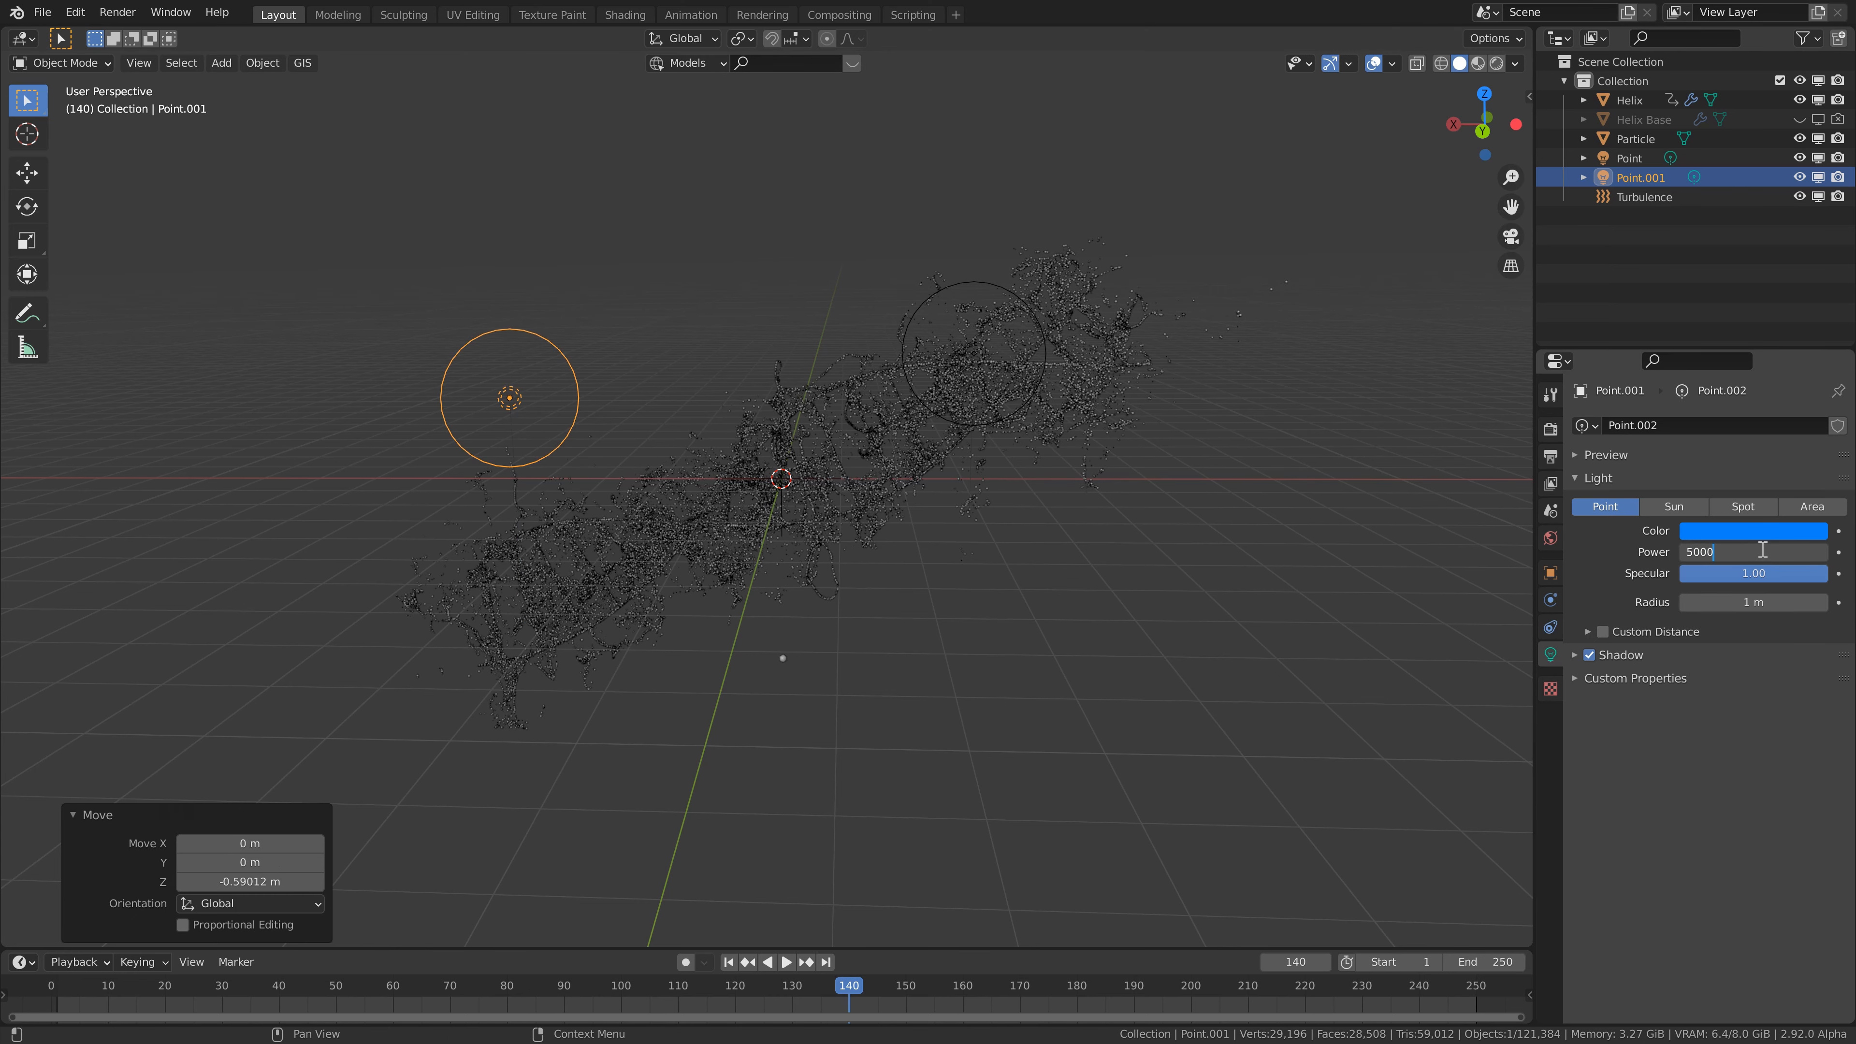
key(Escape)
- Duplicate the second blue point light in the negative Y direction across the helix and lower the copy about 0.49 m in Z
middle_drag(727, 390, 951, 435)
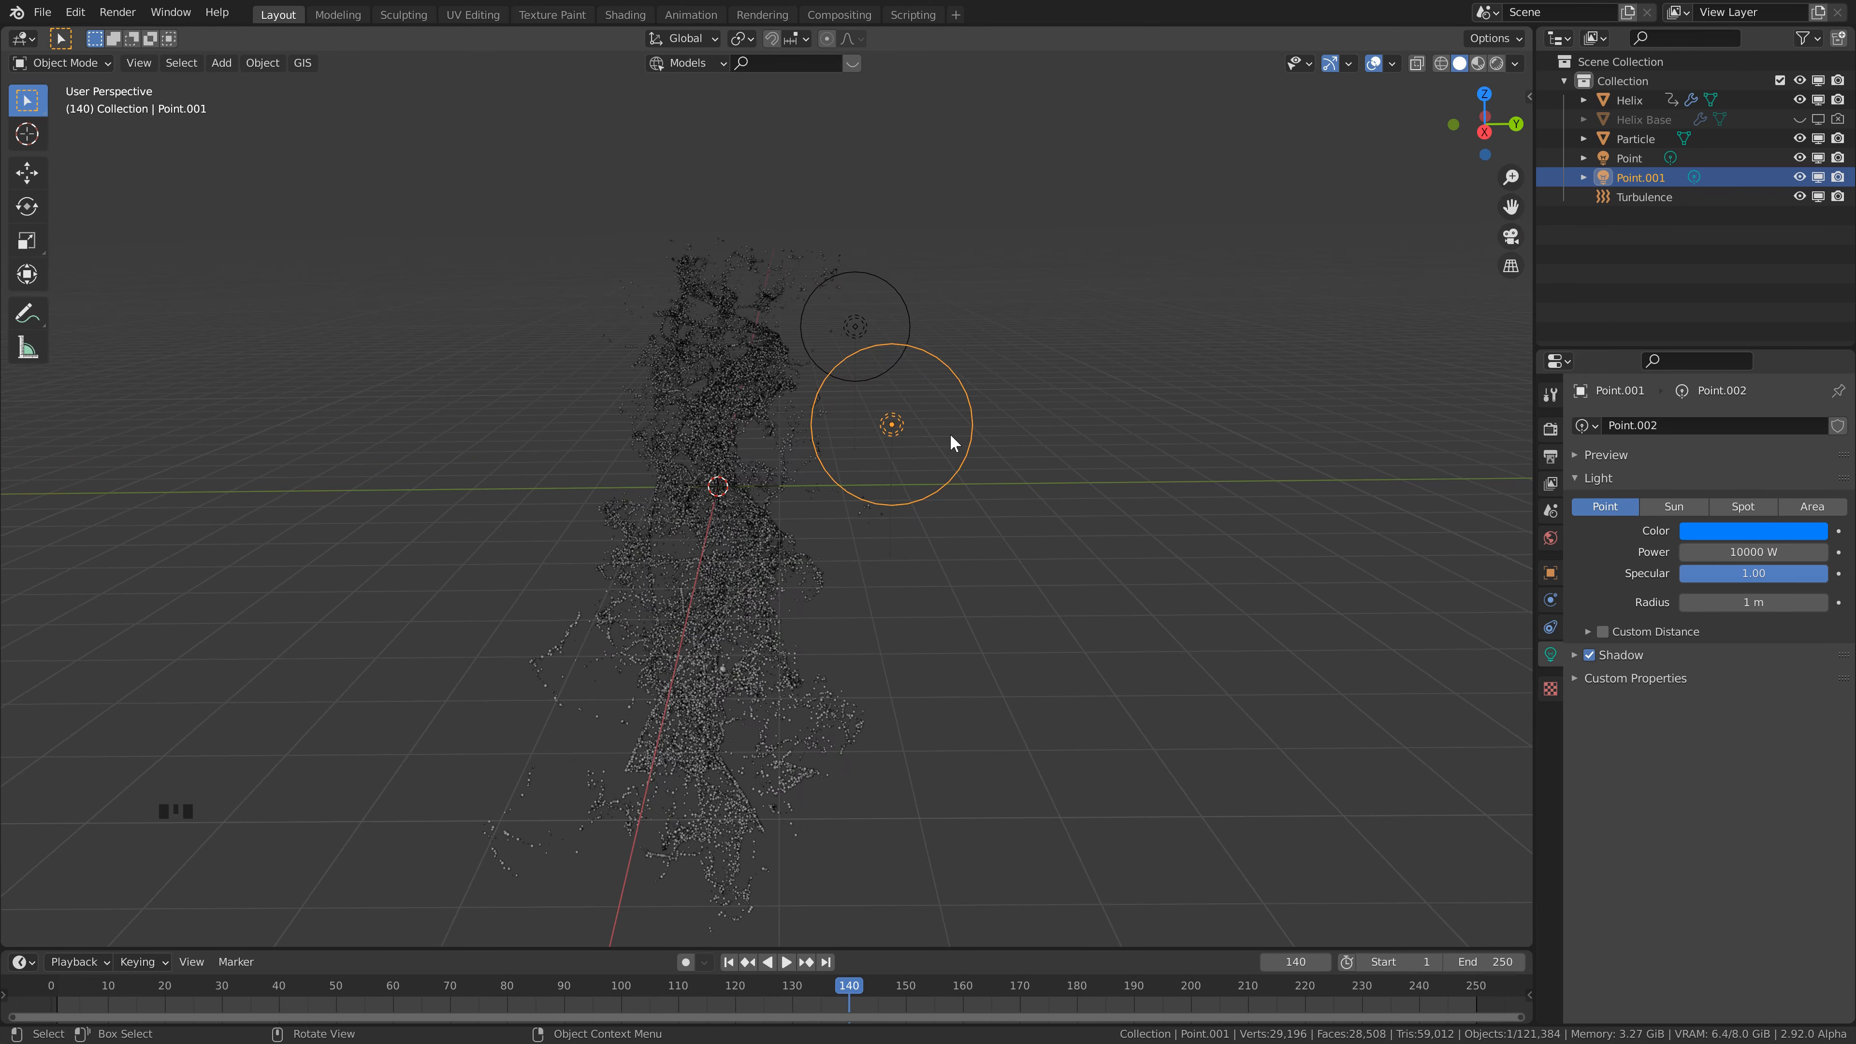
scroll(1046, 419, down, 1)
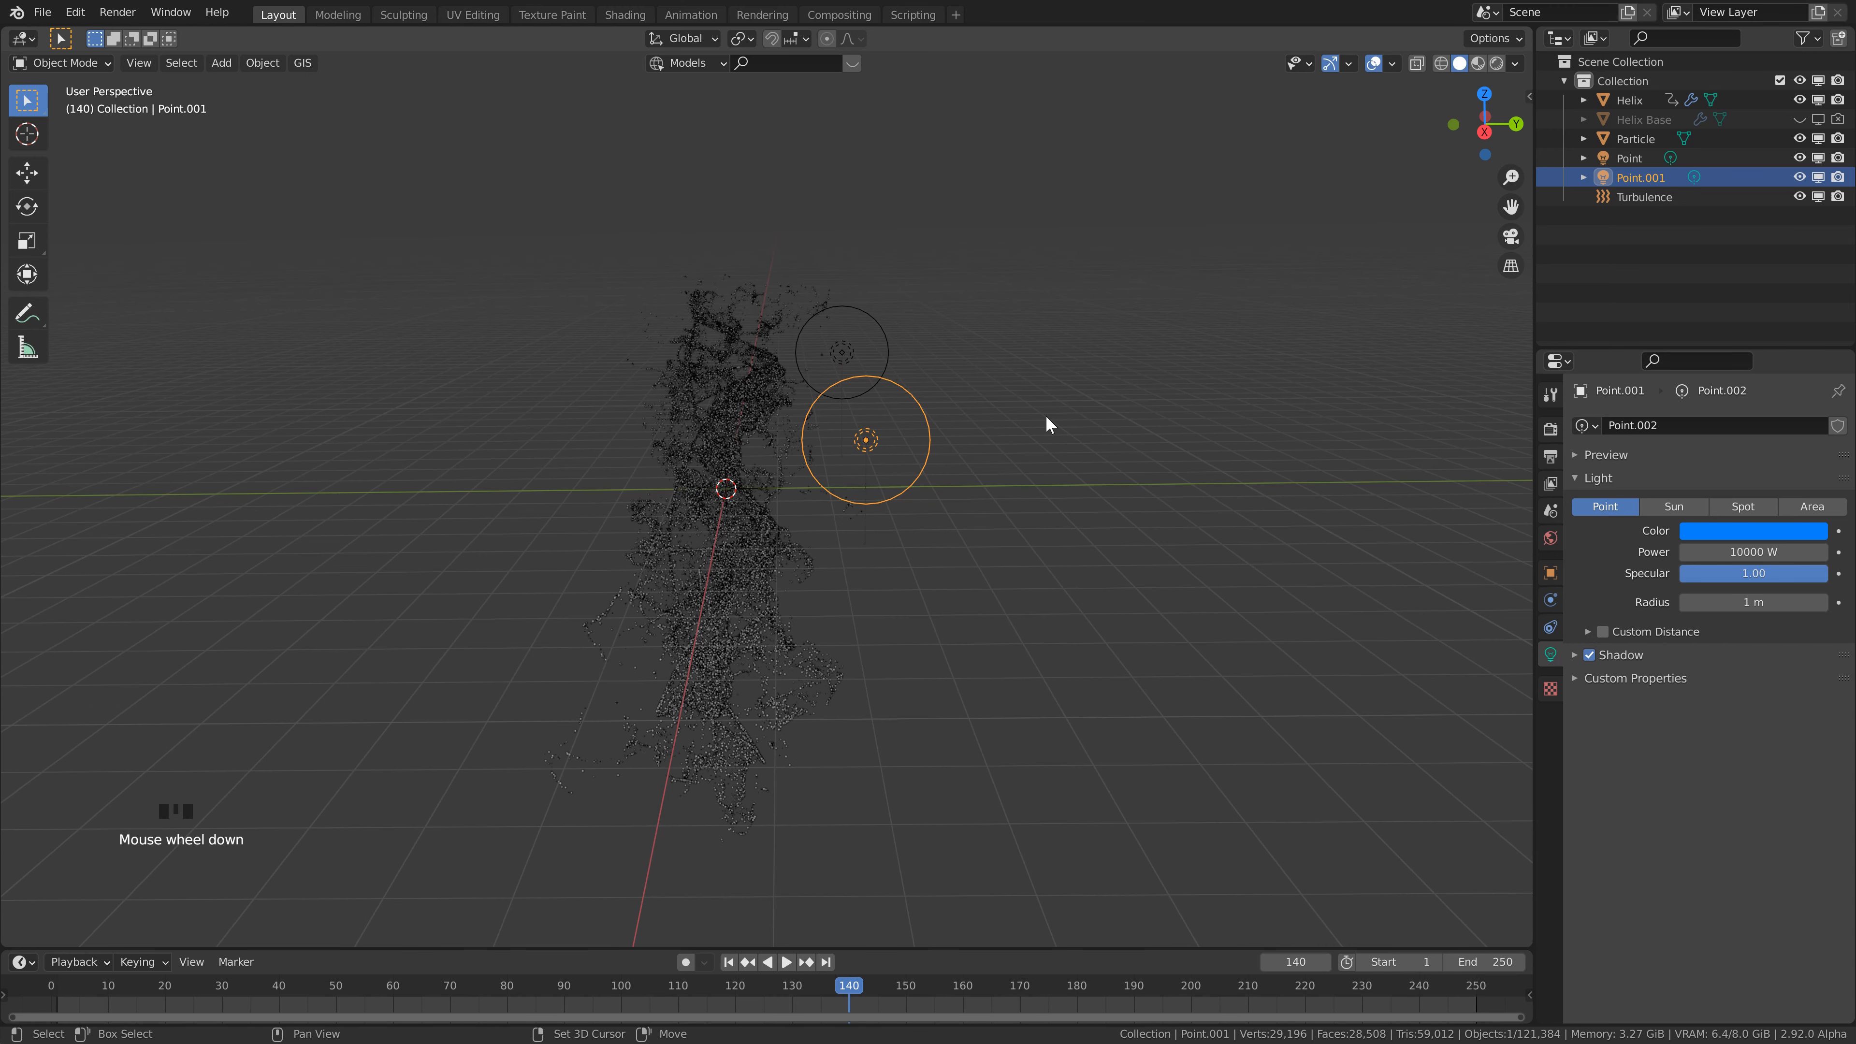
key(shift+d)
key(y)
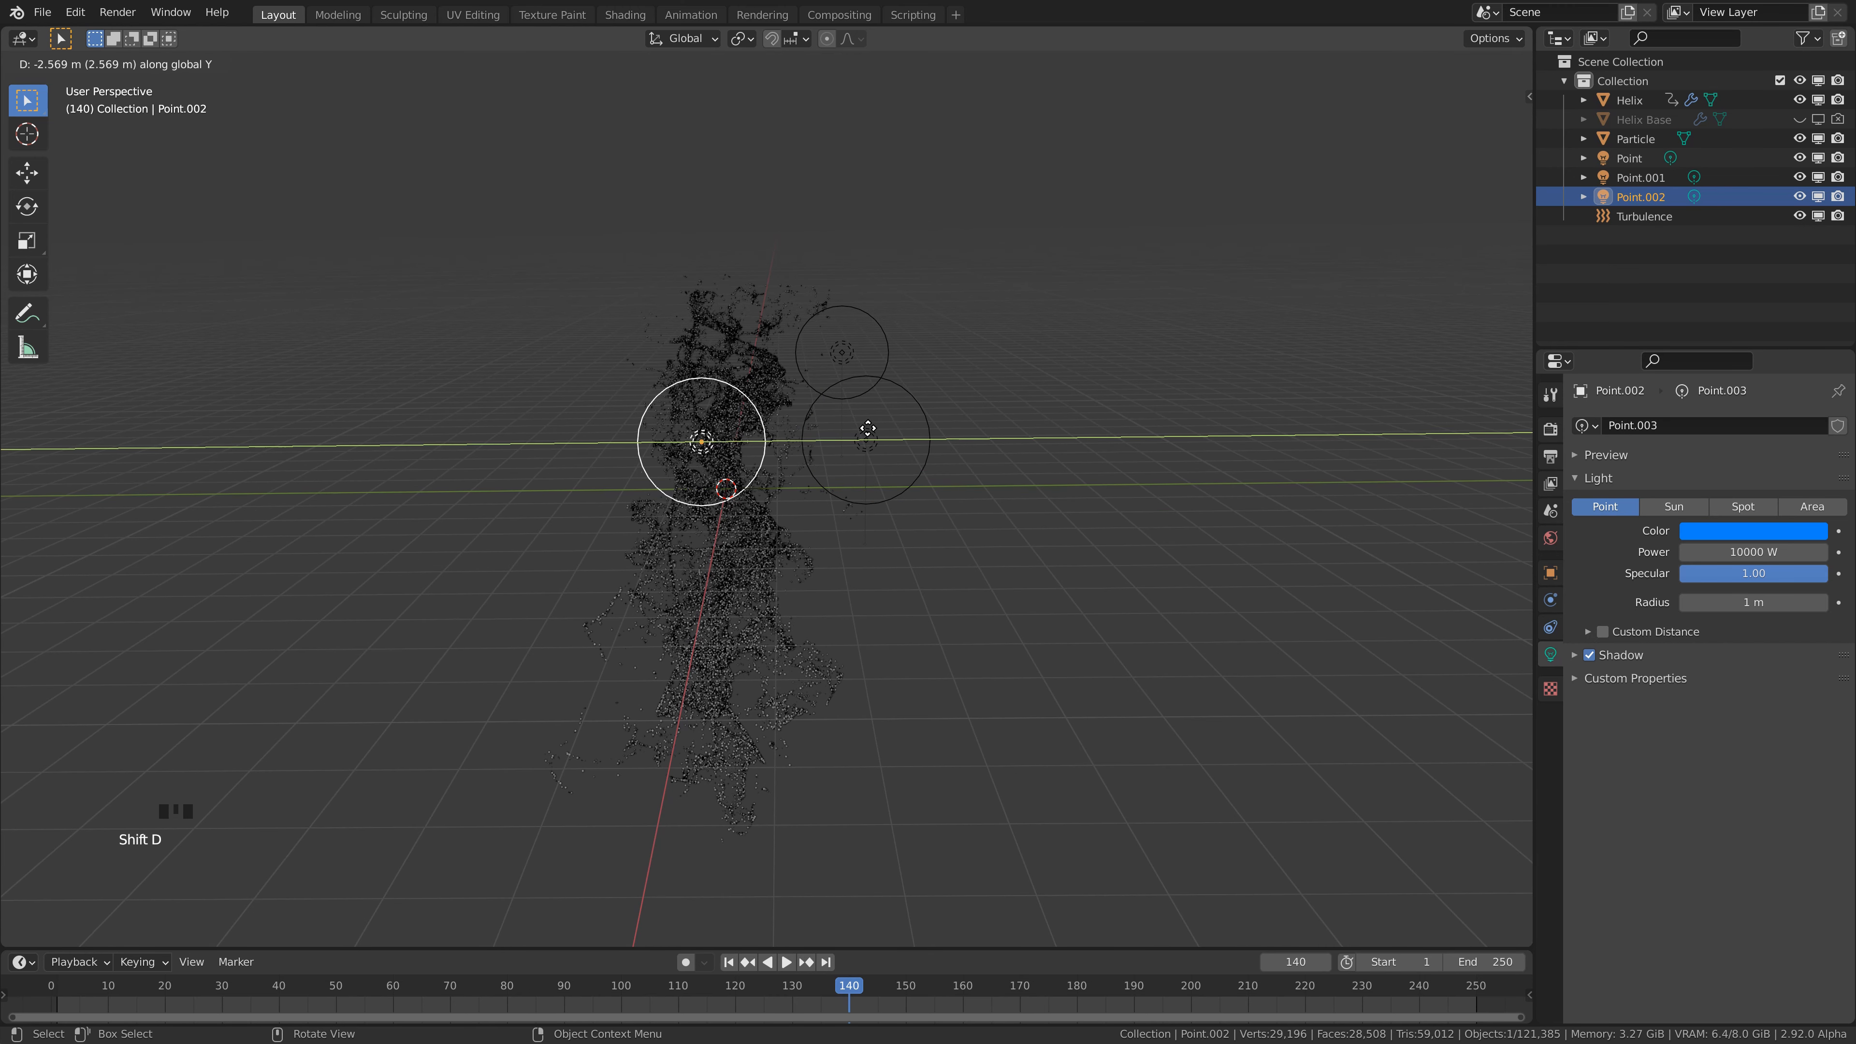
click(828, 445)
middle_drag(828, 445, 1097, 468)
key(g)
key(z)
click(833, 454)
- Give the new point light a radius of 0.25 m, a power of 5000 W and an orange color
click(1731, 601)
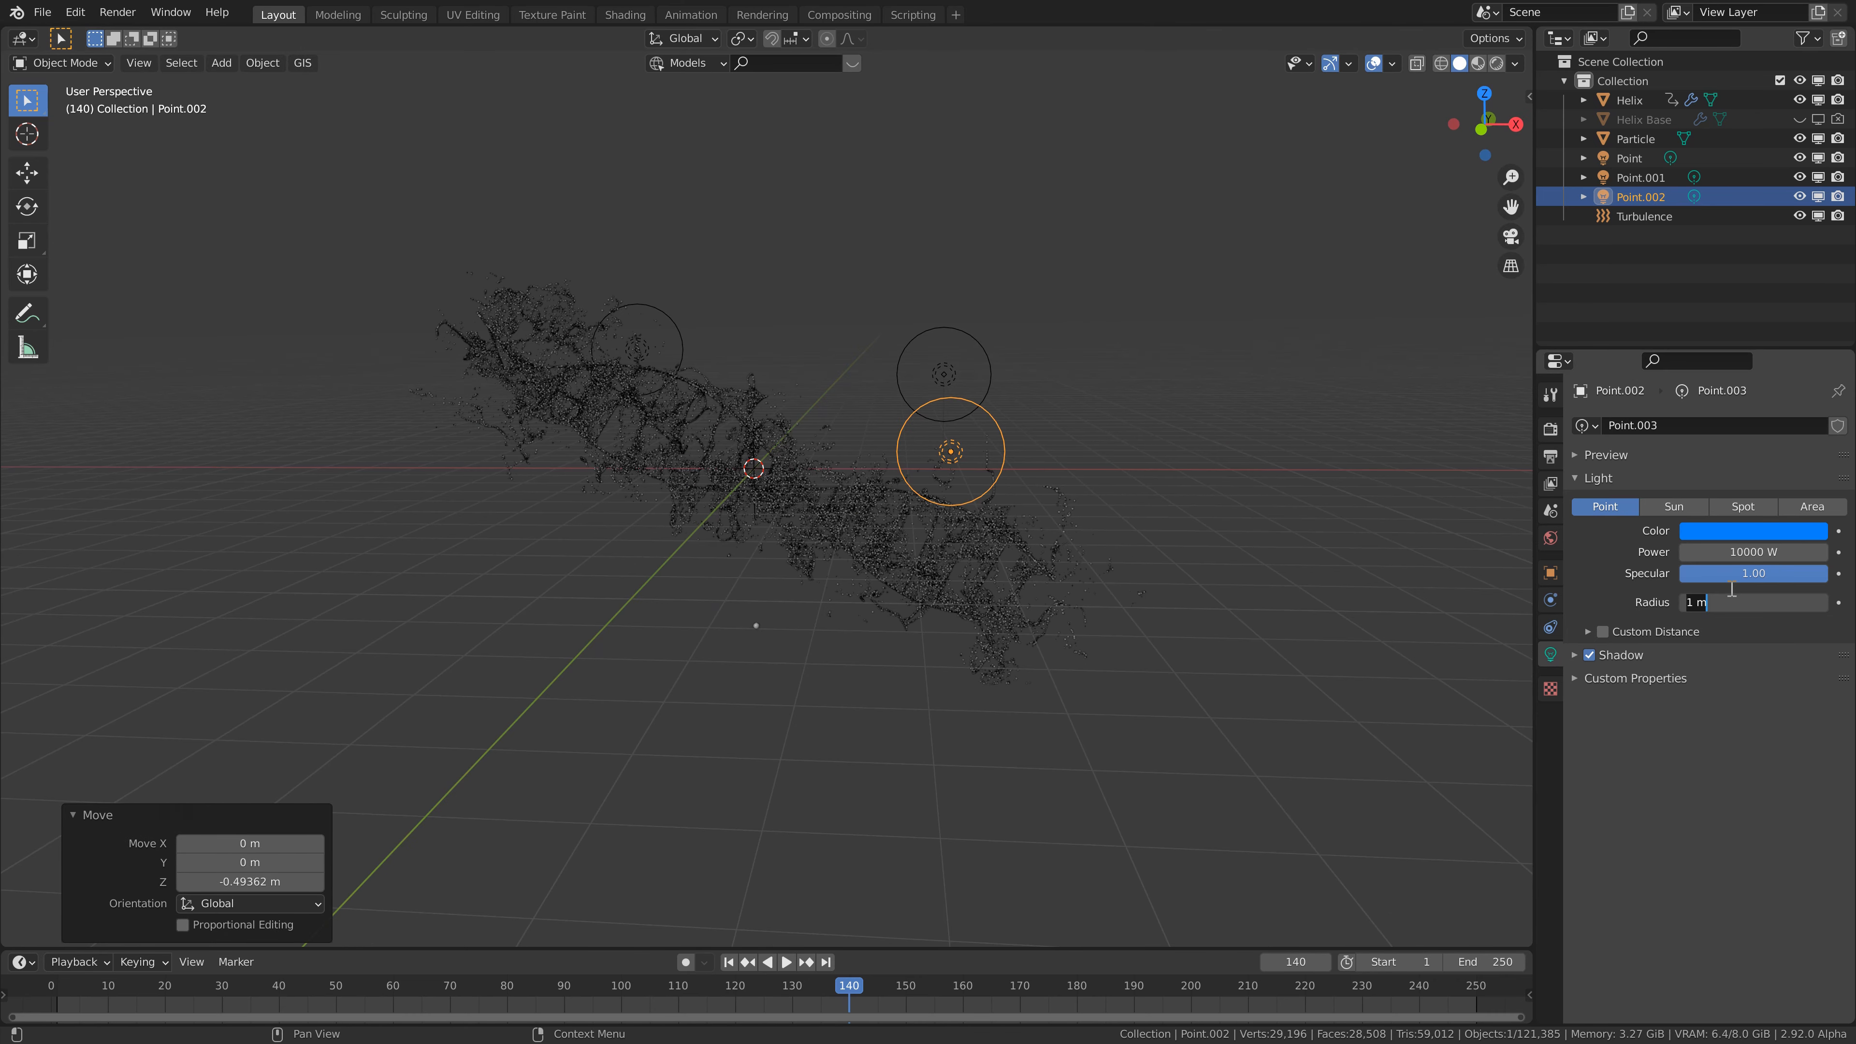
text(0.25)
key(Return)
click(1750, 556)
text(5000)
key(Return)
click(1749, 532)
click(1718, 383)
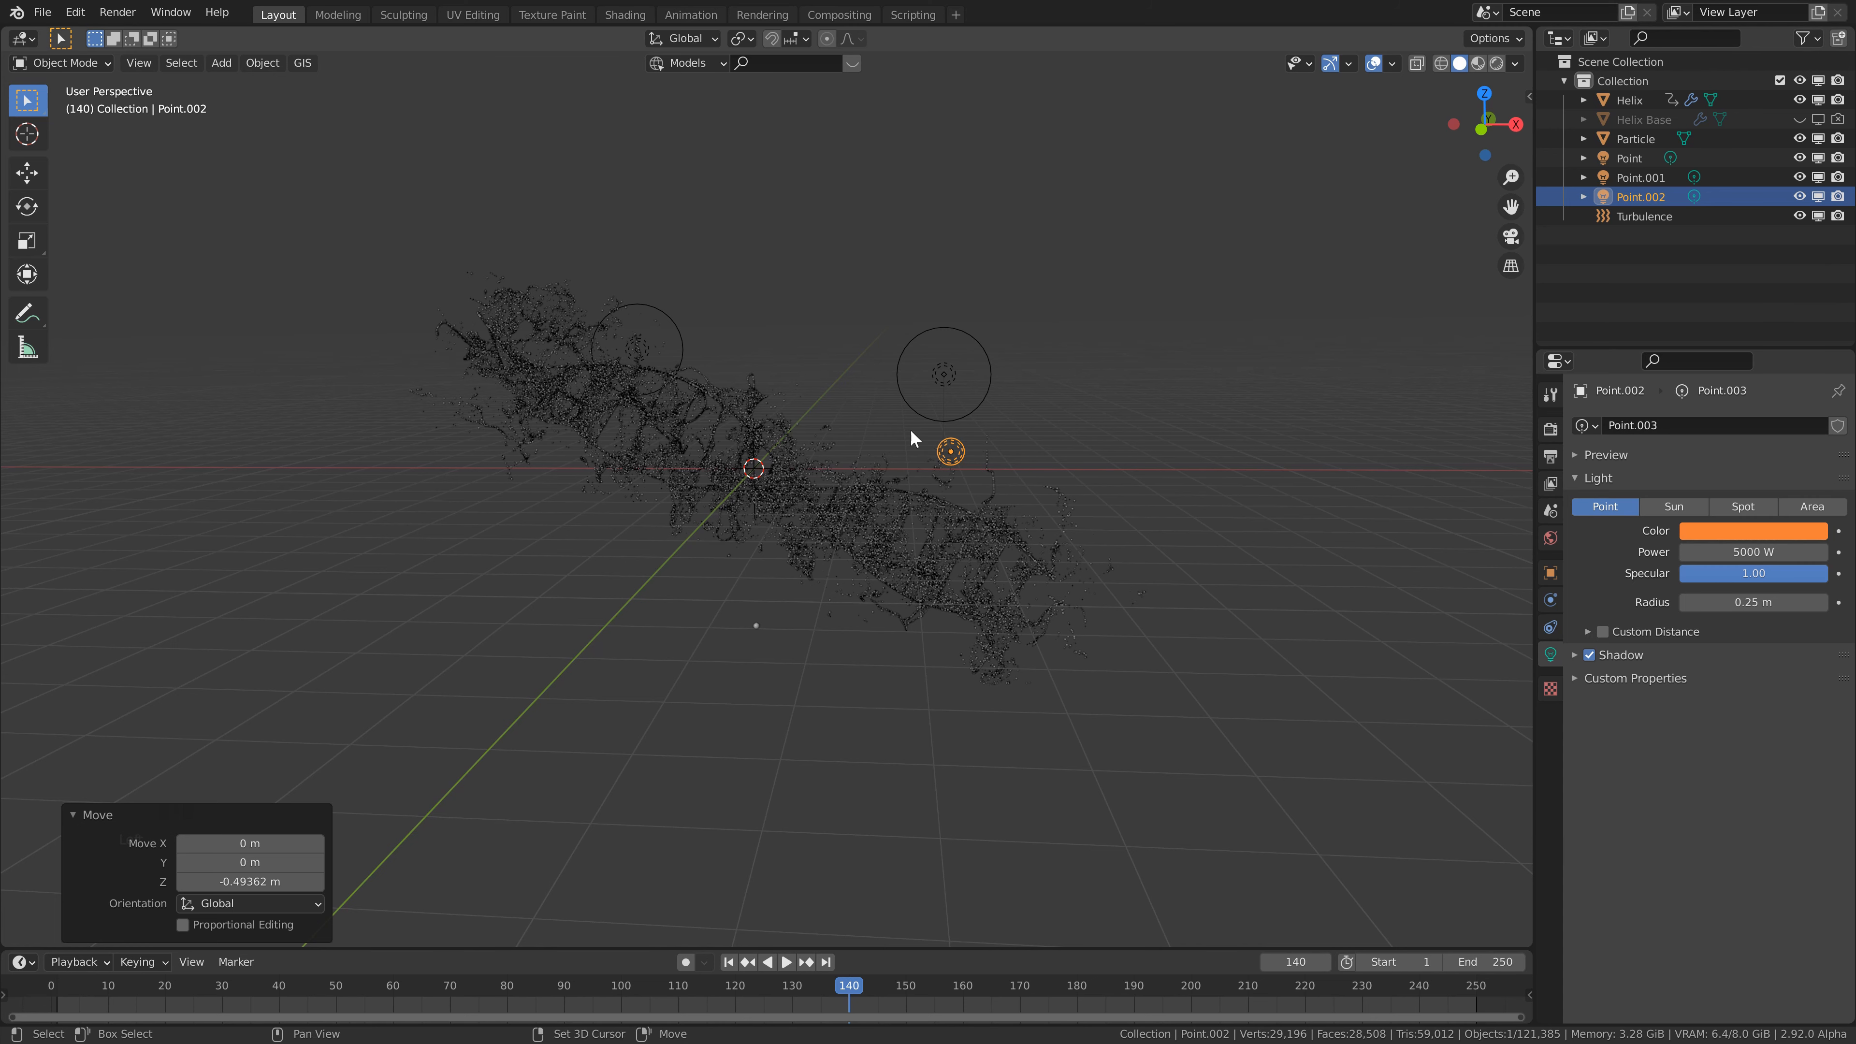
- Duplicate the orange light about -6.02 m in X, -0.38 m in Y and 2.04 m in Z, lower the copy about 0.51 m, and save
key(shift+d)
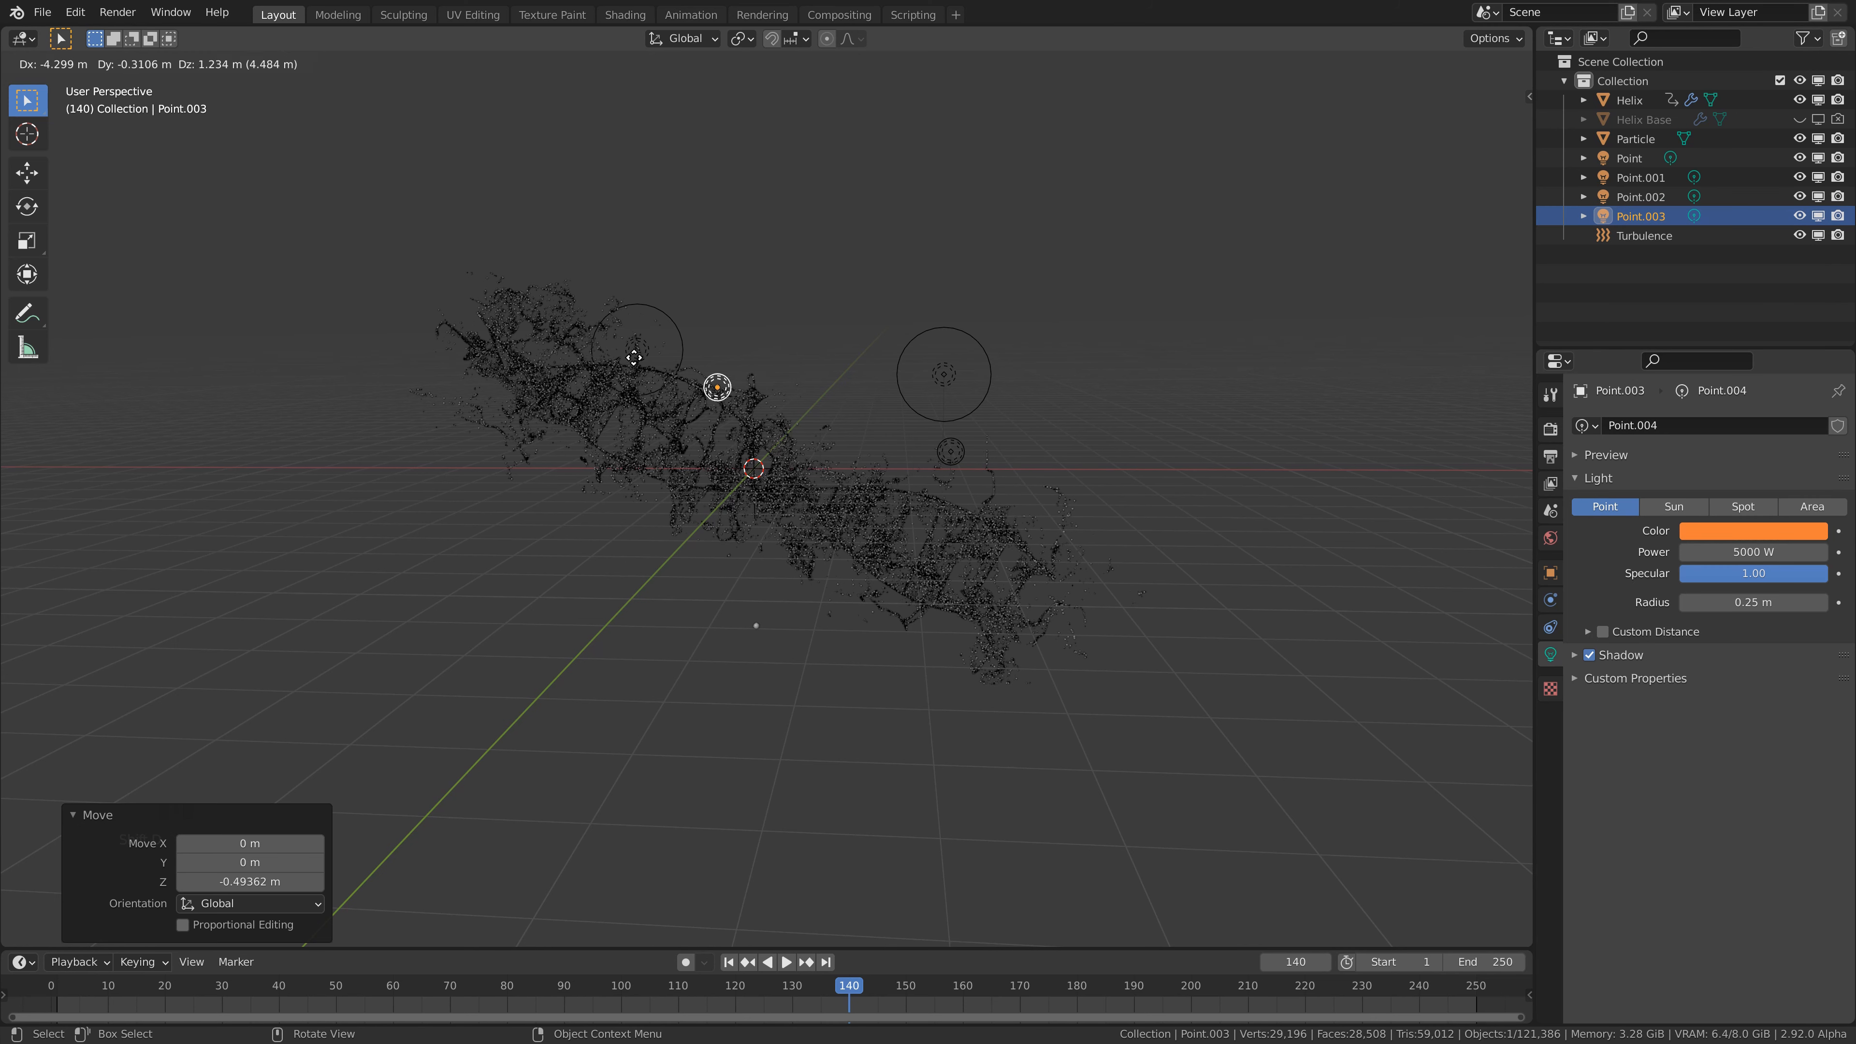
click(589, 335)
middle_drag(718, 337, 547, 325)
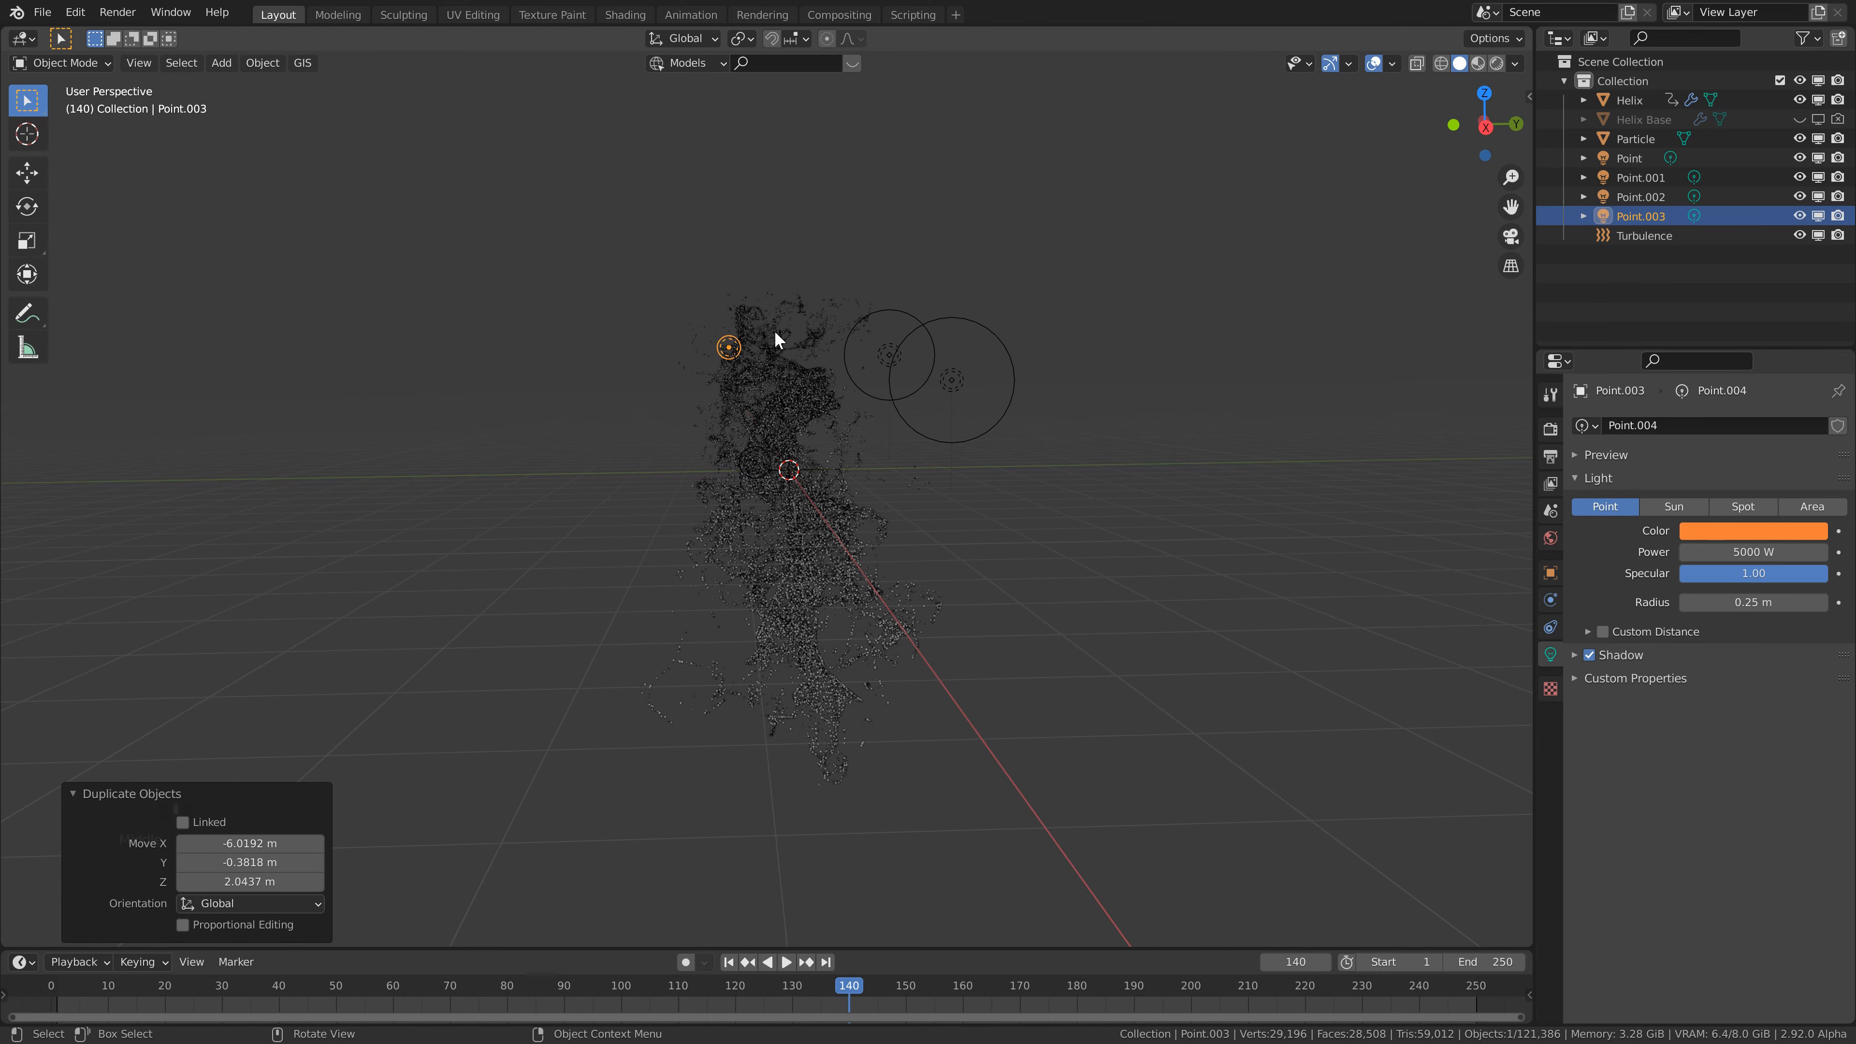
key(g)
key(z)
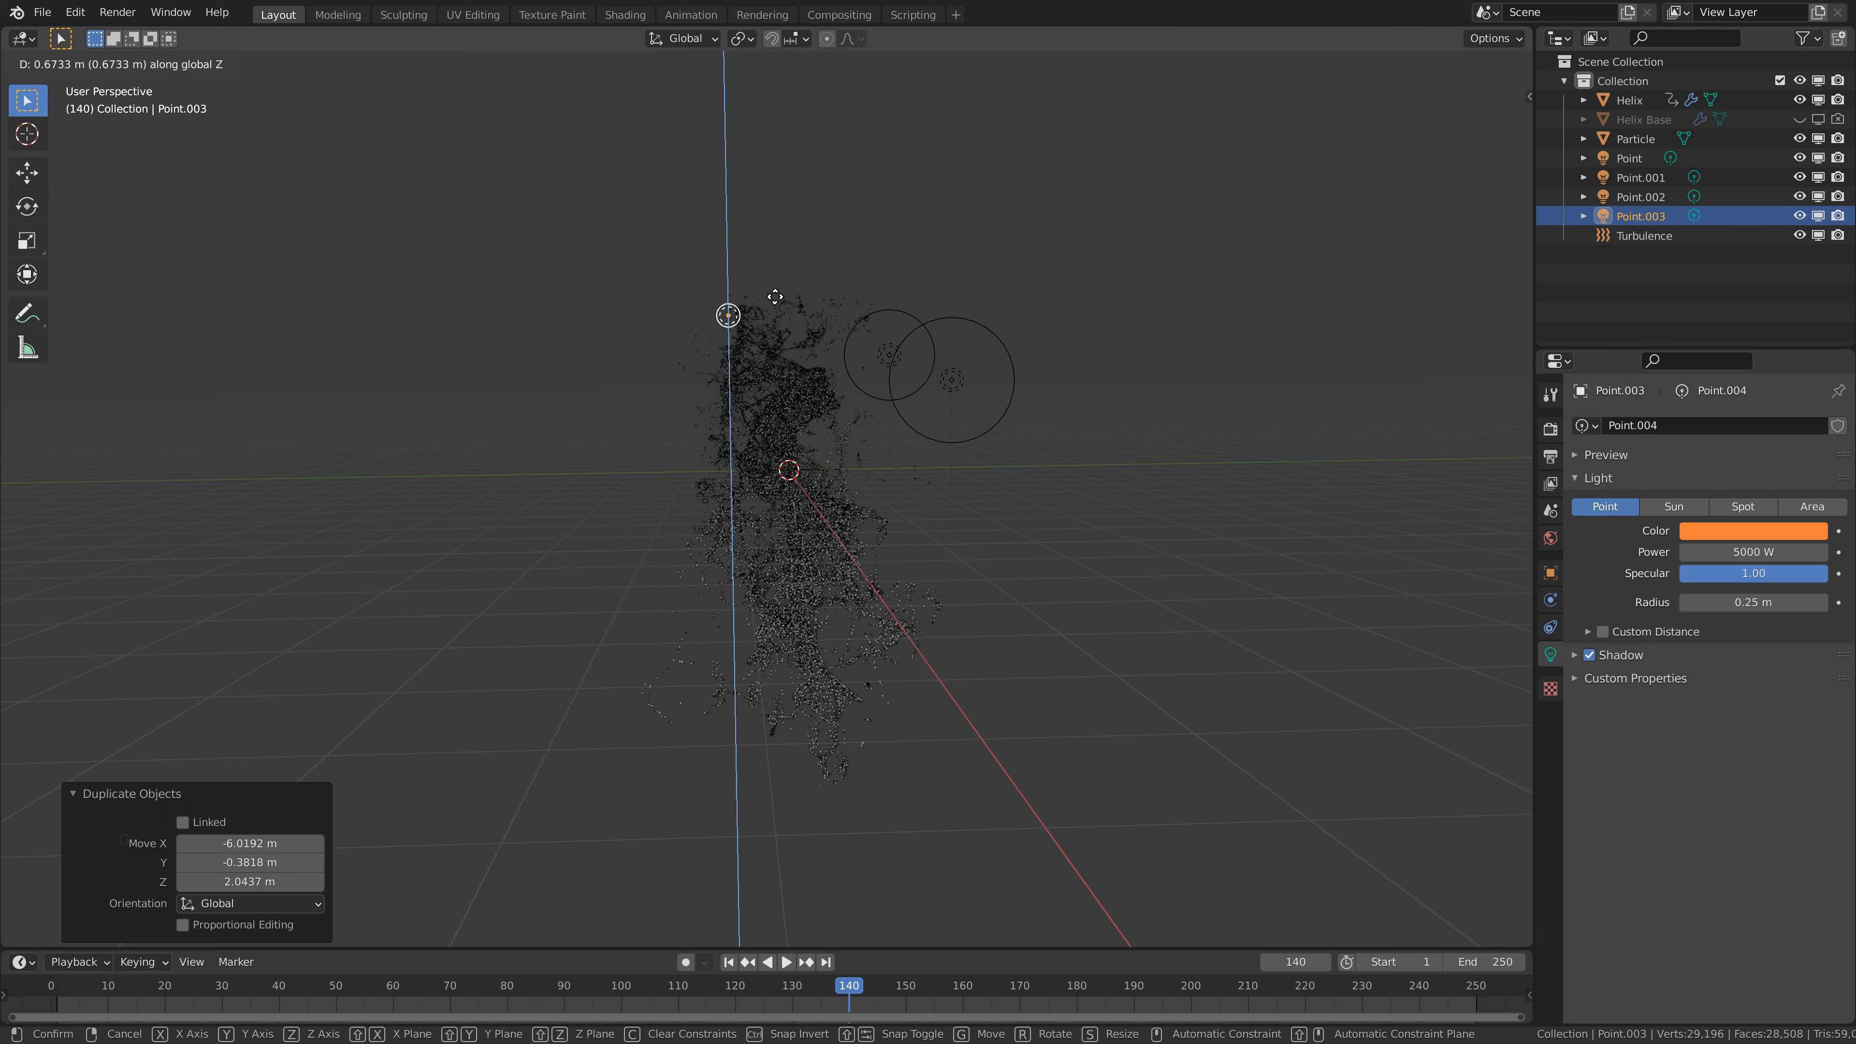
click(748, 332)
middle_drag(748, 332, 1004, 353)
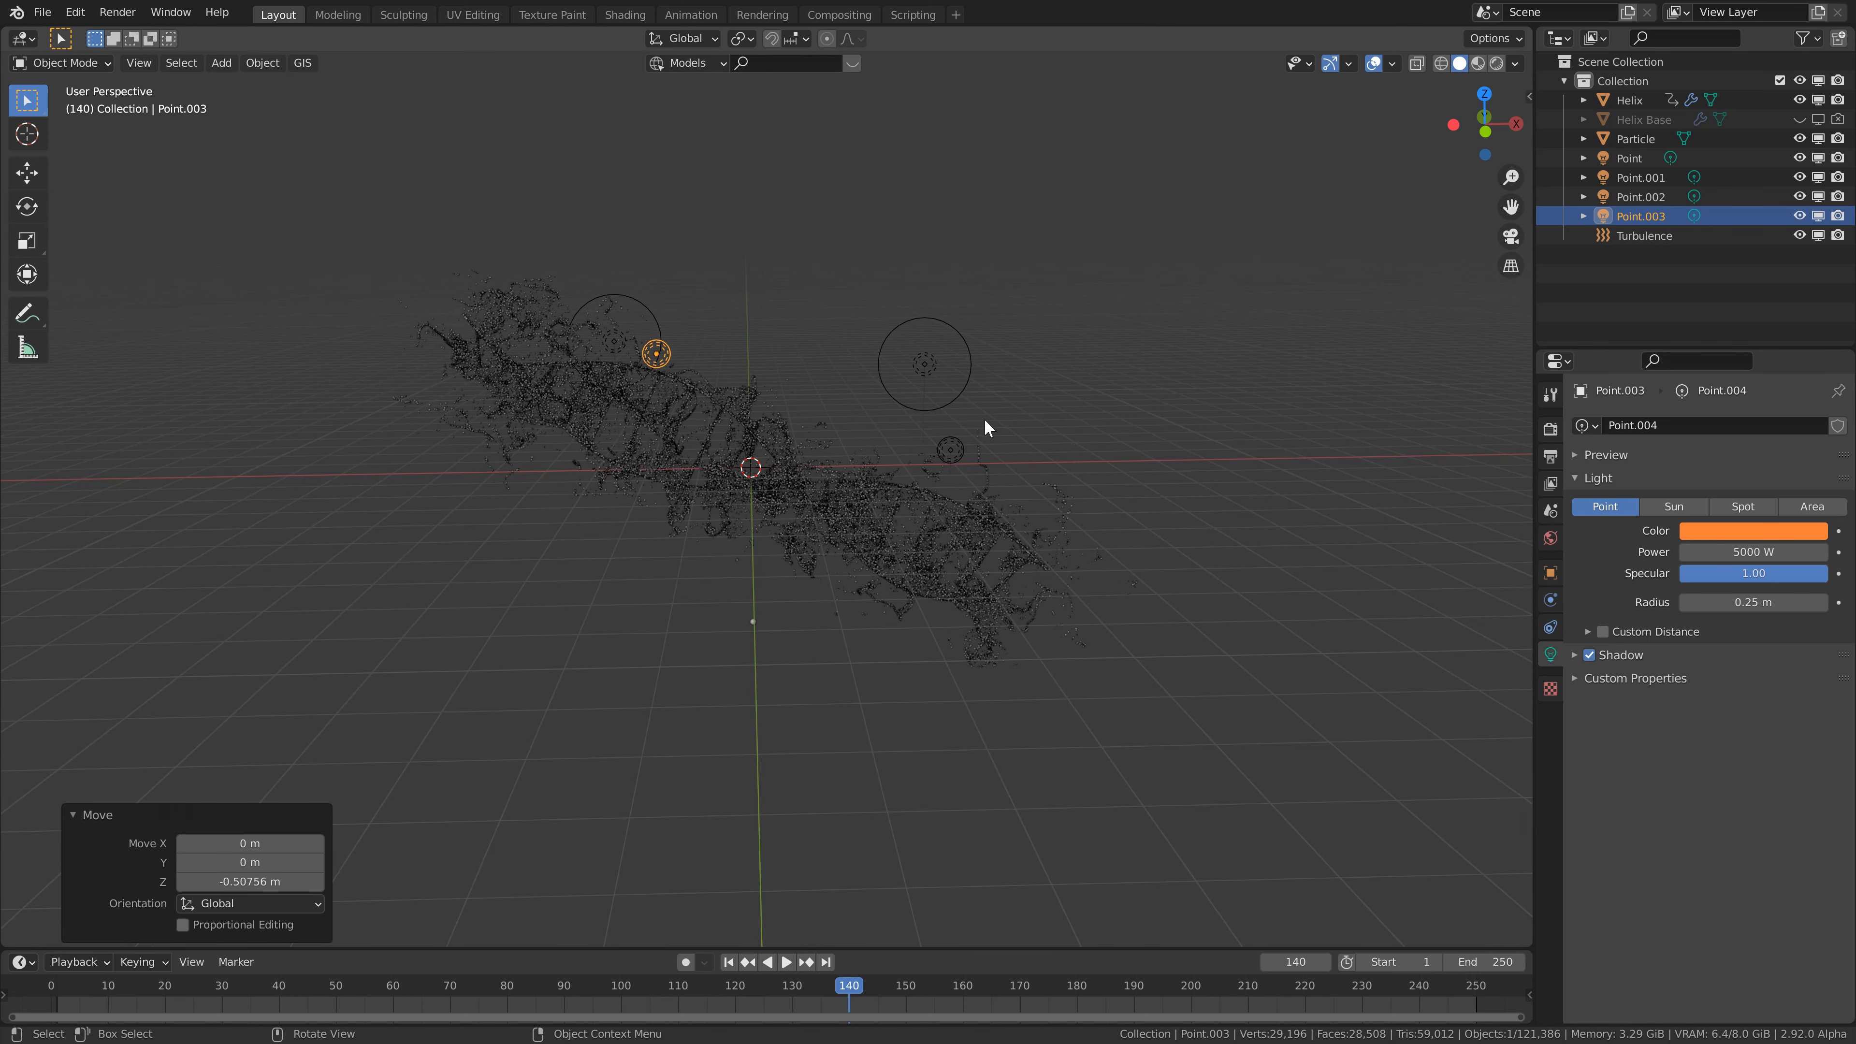
key(ctrl+s)
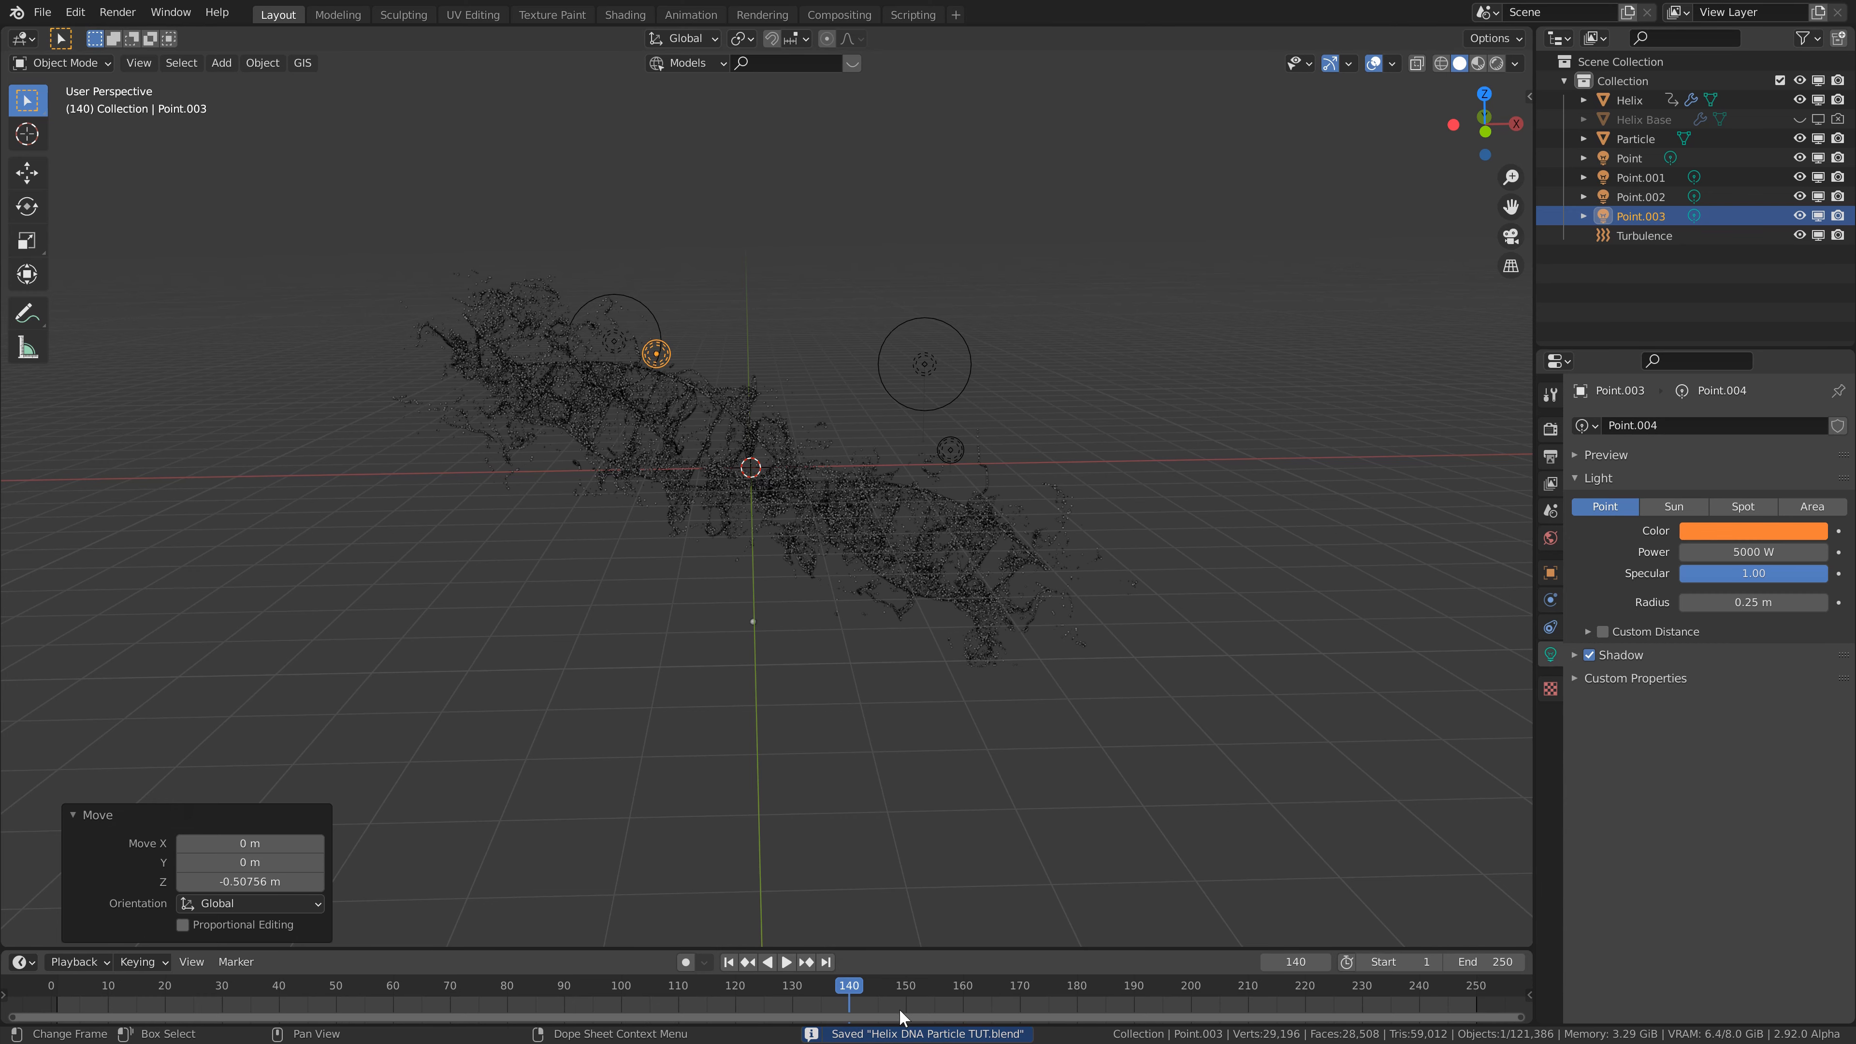
- Preview the lit helix in rendered viewport shading
middle_drag(1041, 413, 853, 257)
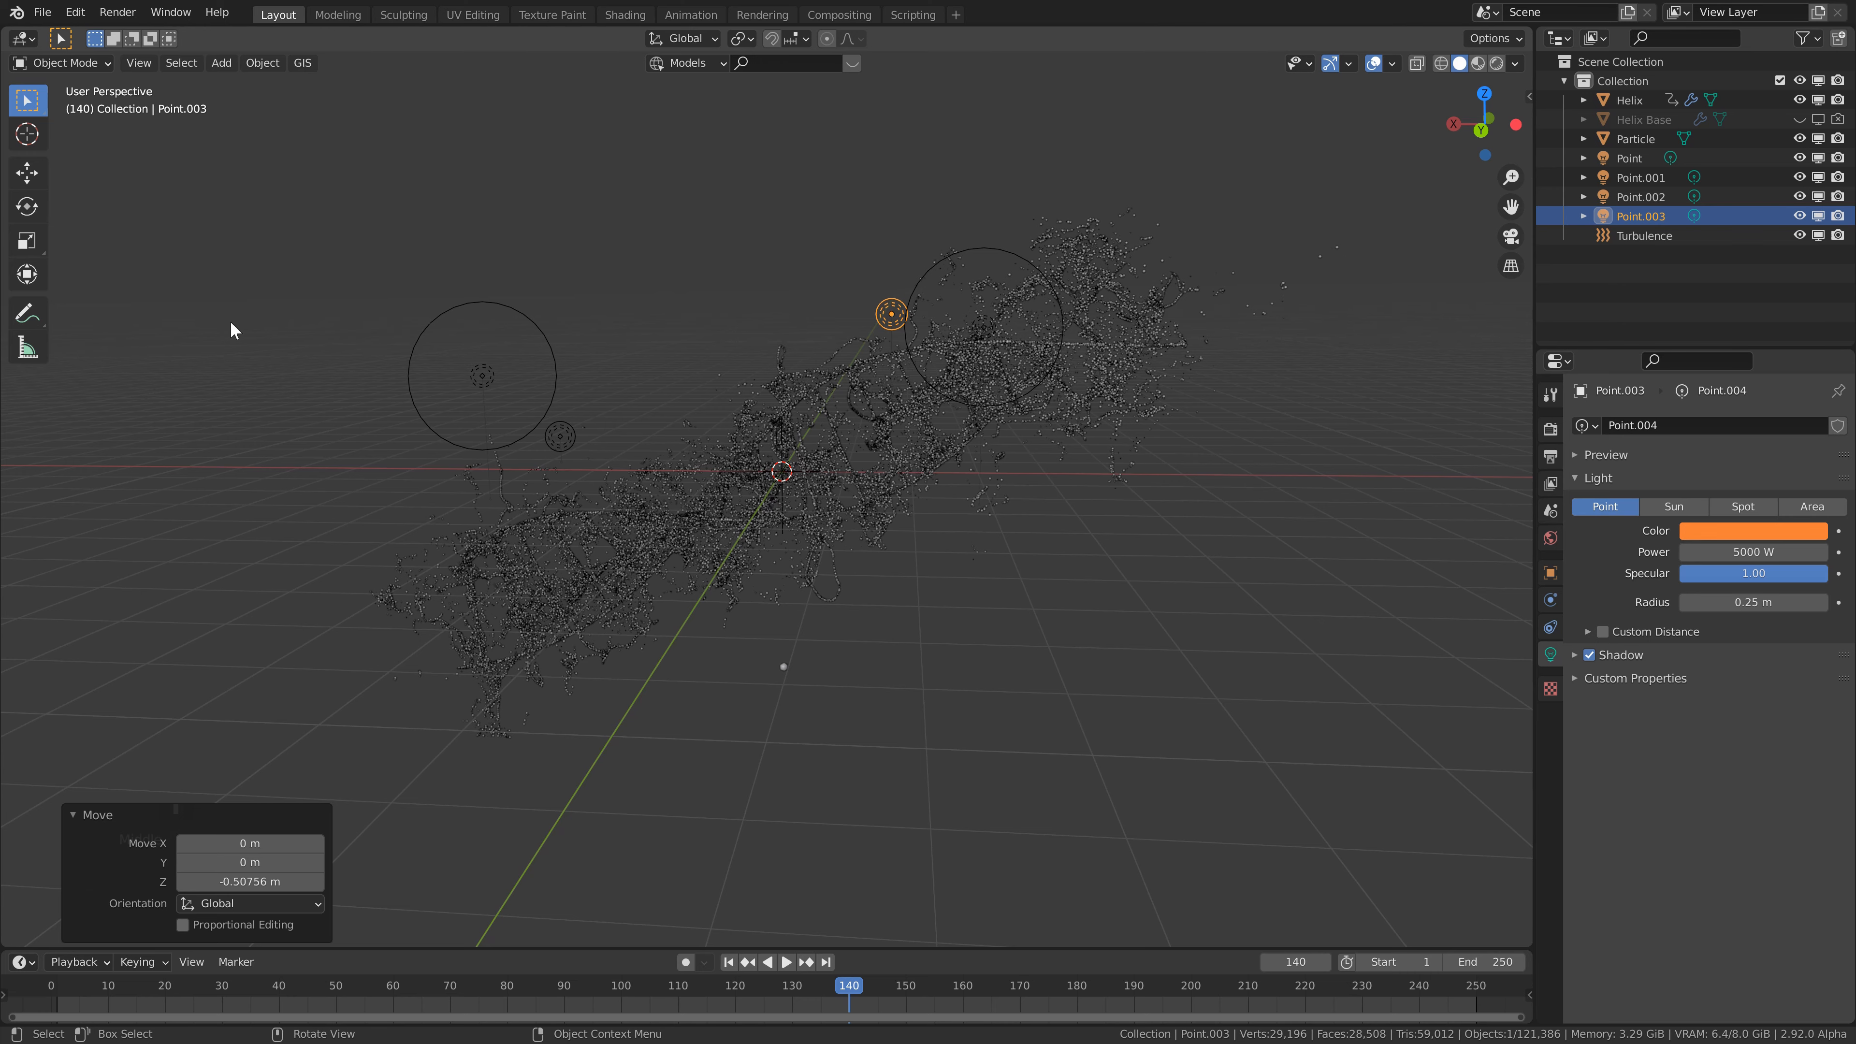
click(1498, 64)
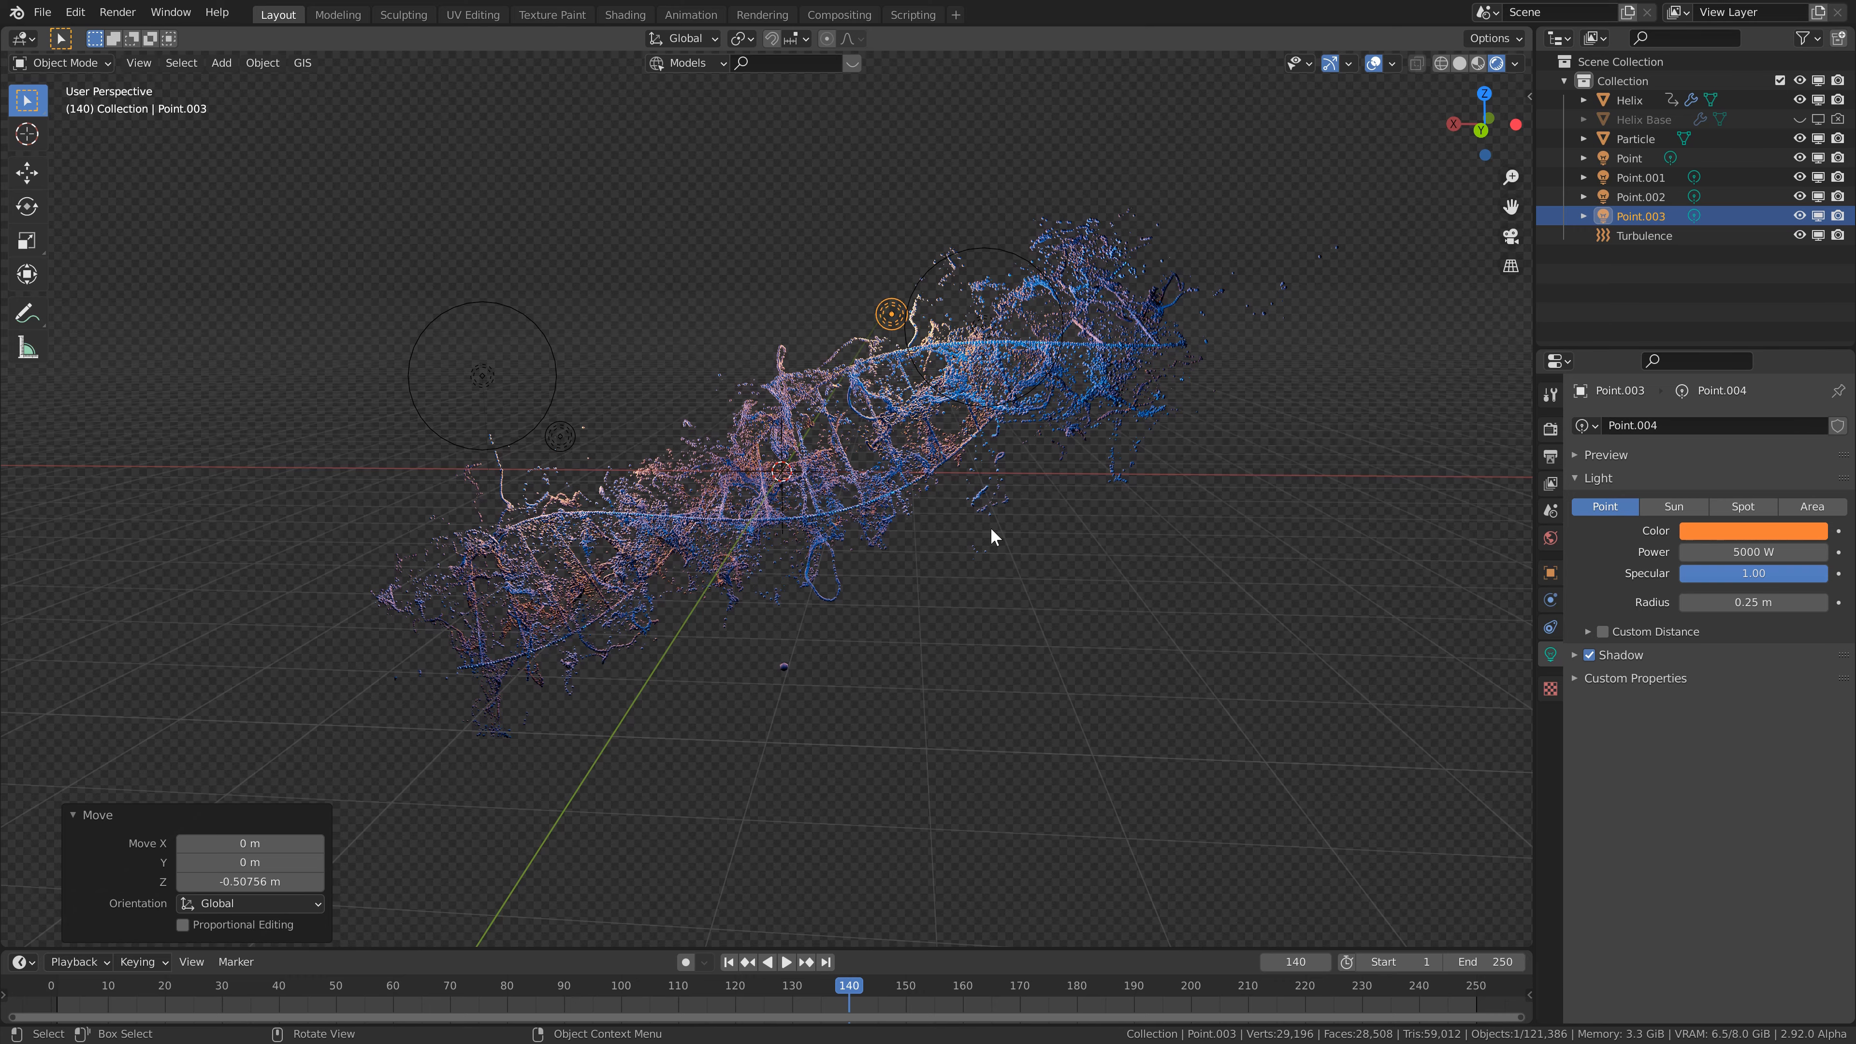
middle_drag(829, 506, 829, 505)
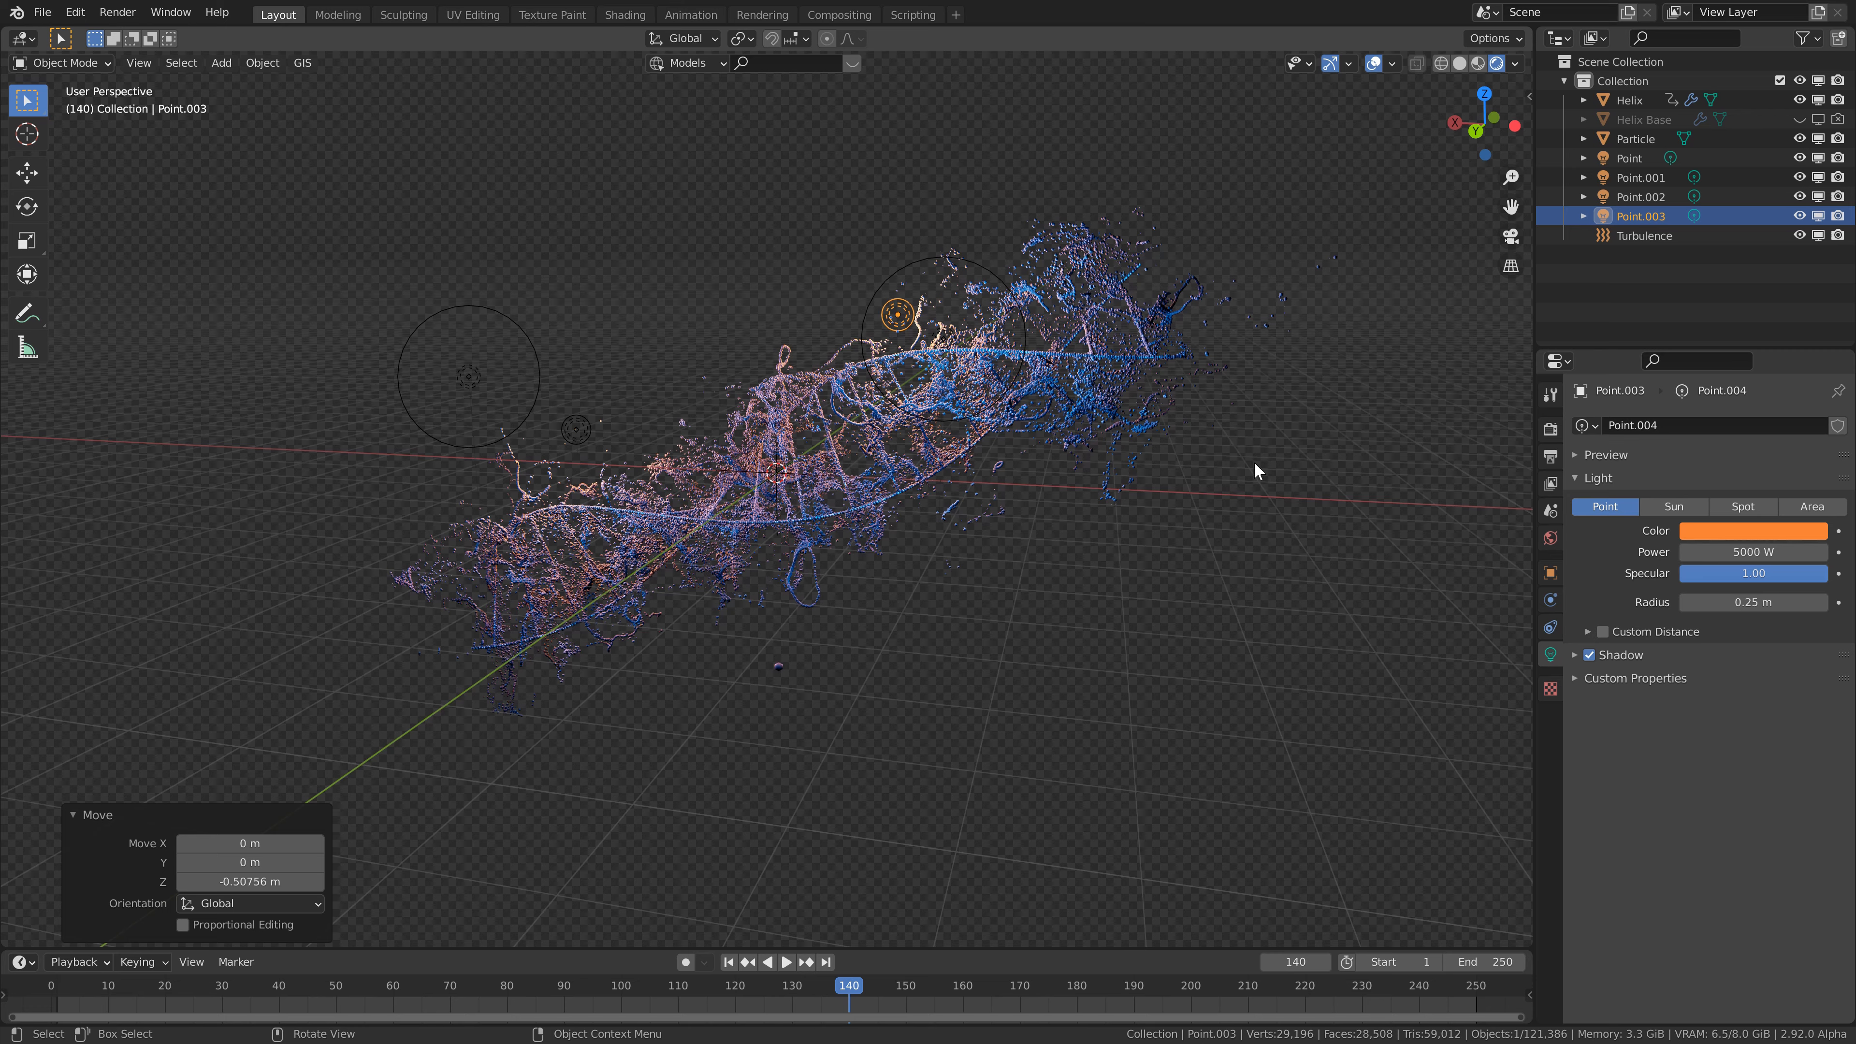
- Enable ambient occlusion and bloom in the Eevee render settings, with a bloom intensity of 0.1
click(1552, 428)
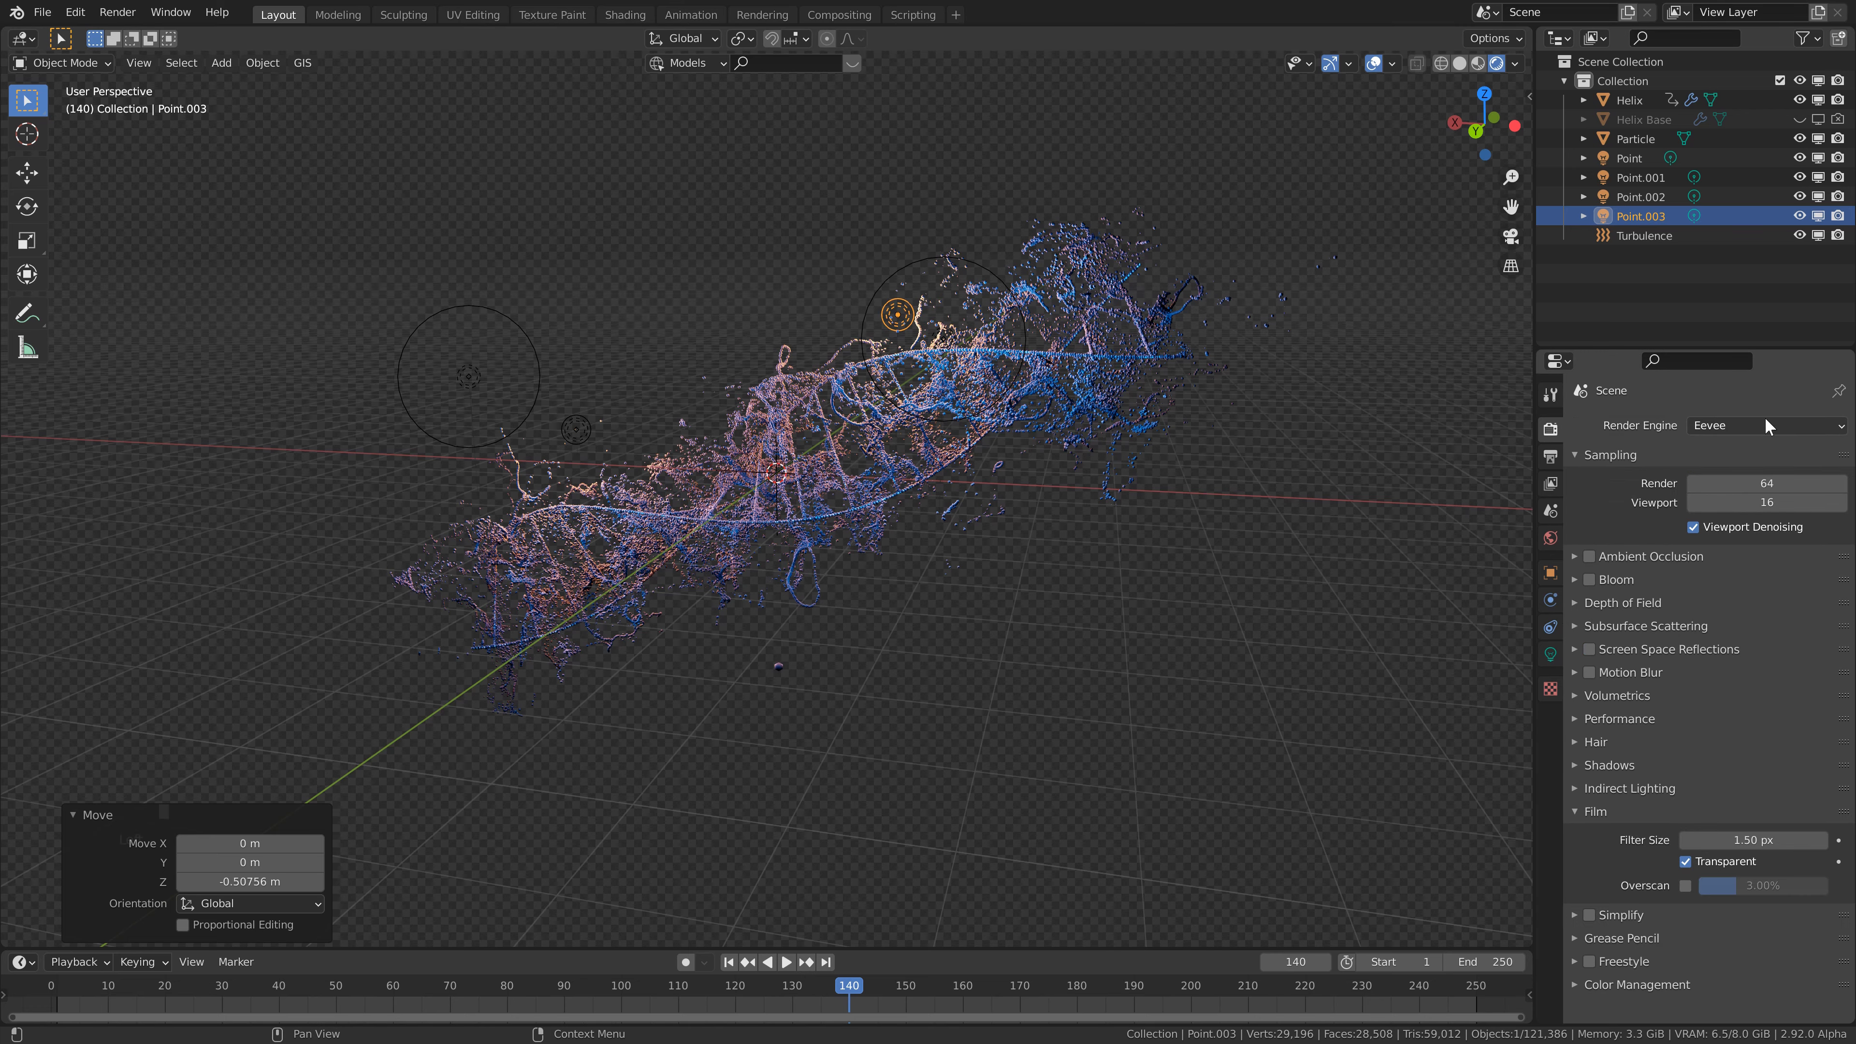
click(1589, 556)
click(1589, 579)
click(1575, 580)
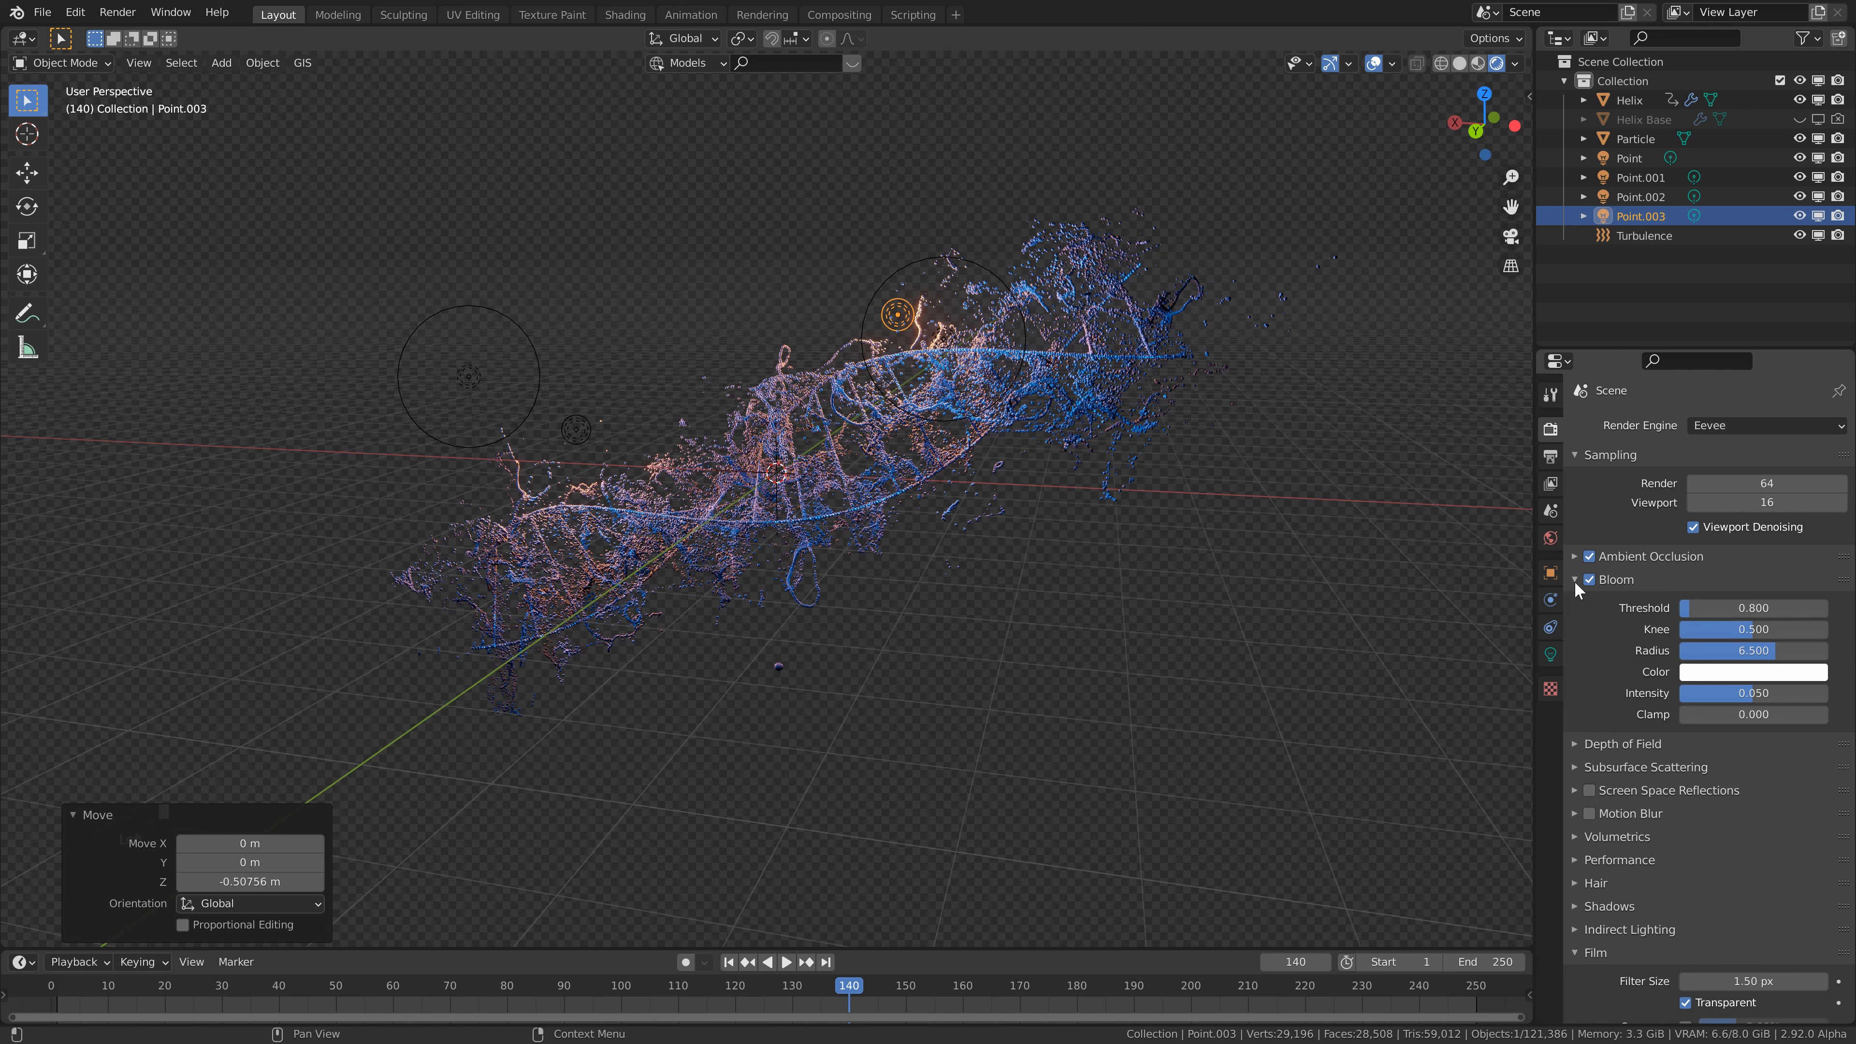
click(1780, 689)
text(.1)
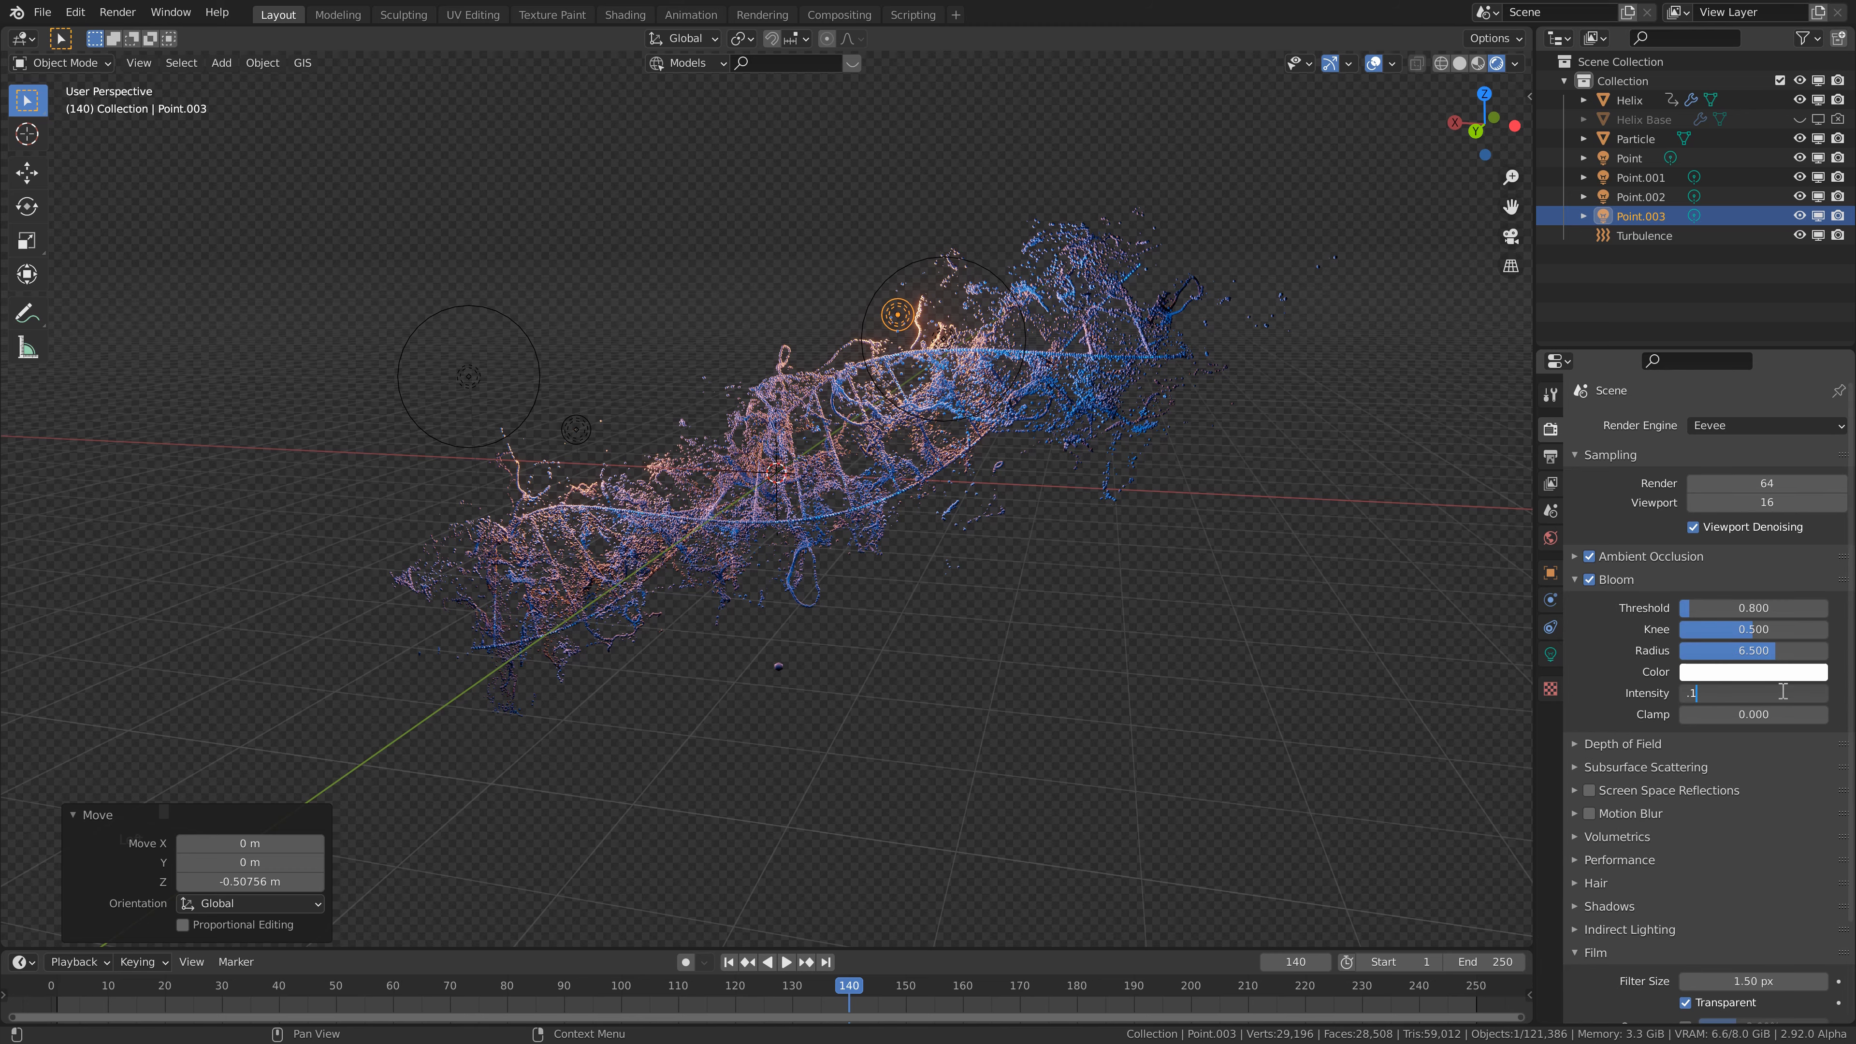
key(Return)
- Enable screen space reflections and turn off the transparent film background
scroll(1590, 713, down, 3)
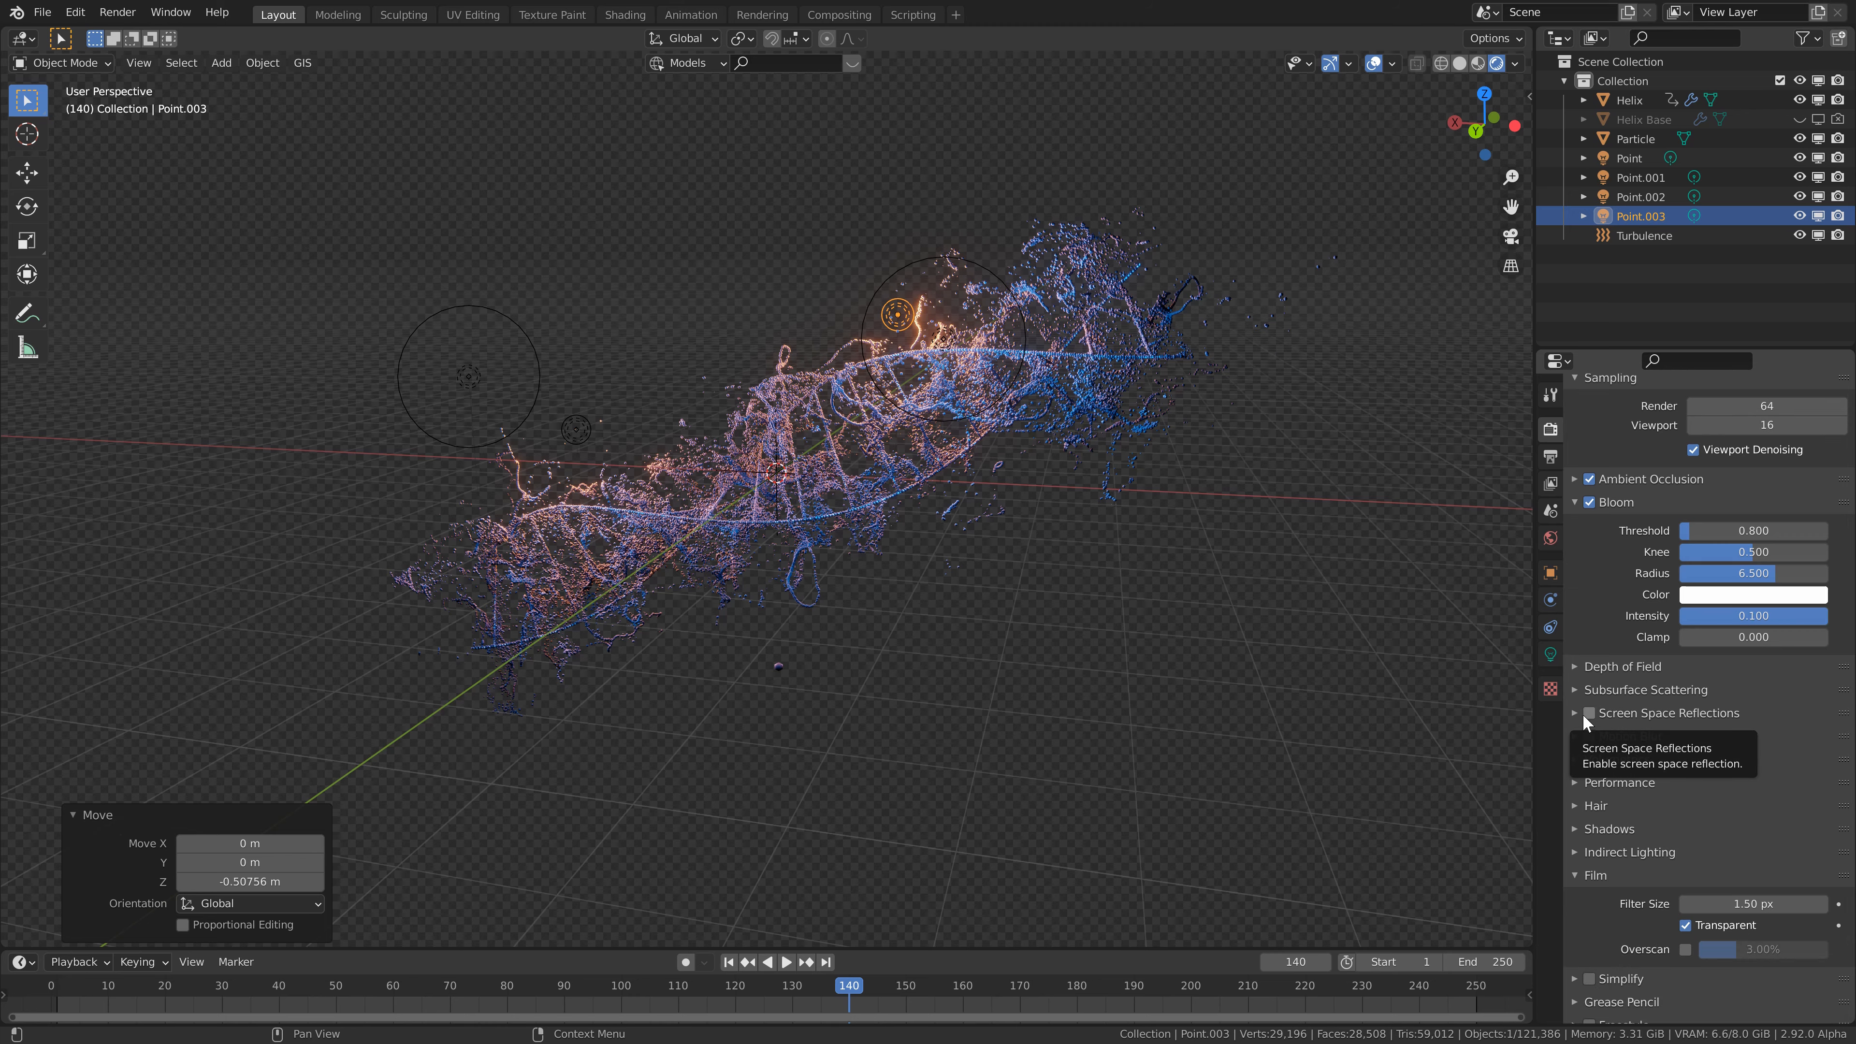
click(1588, 713)
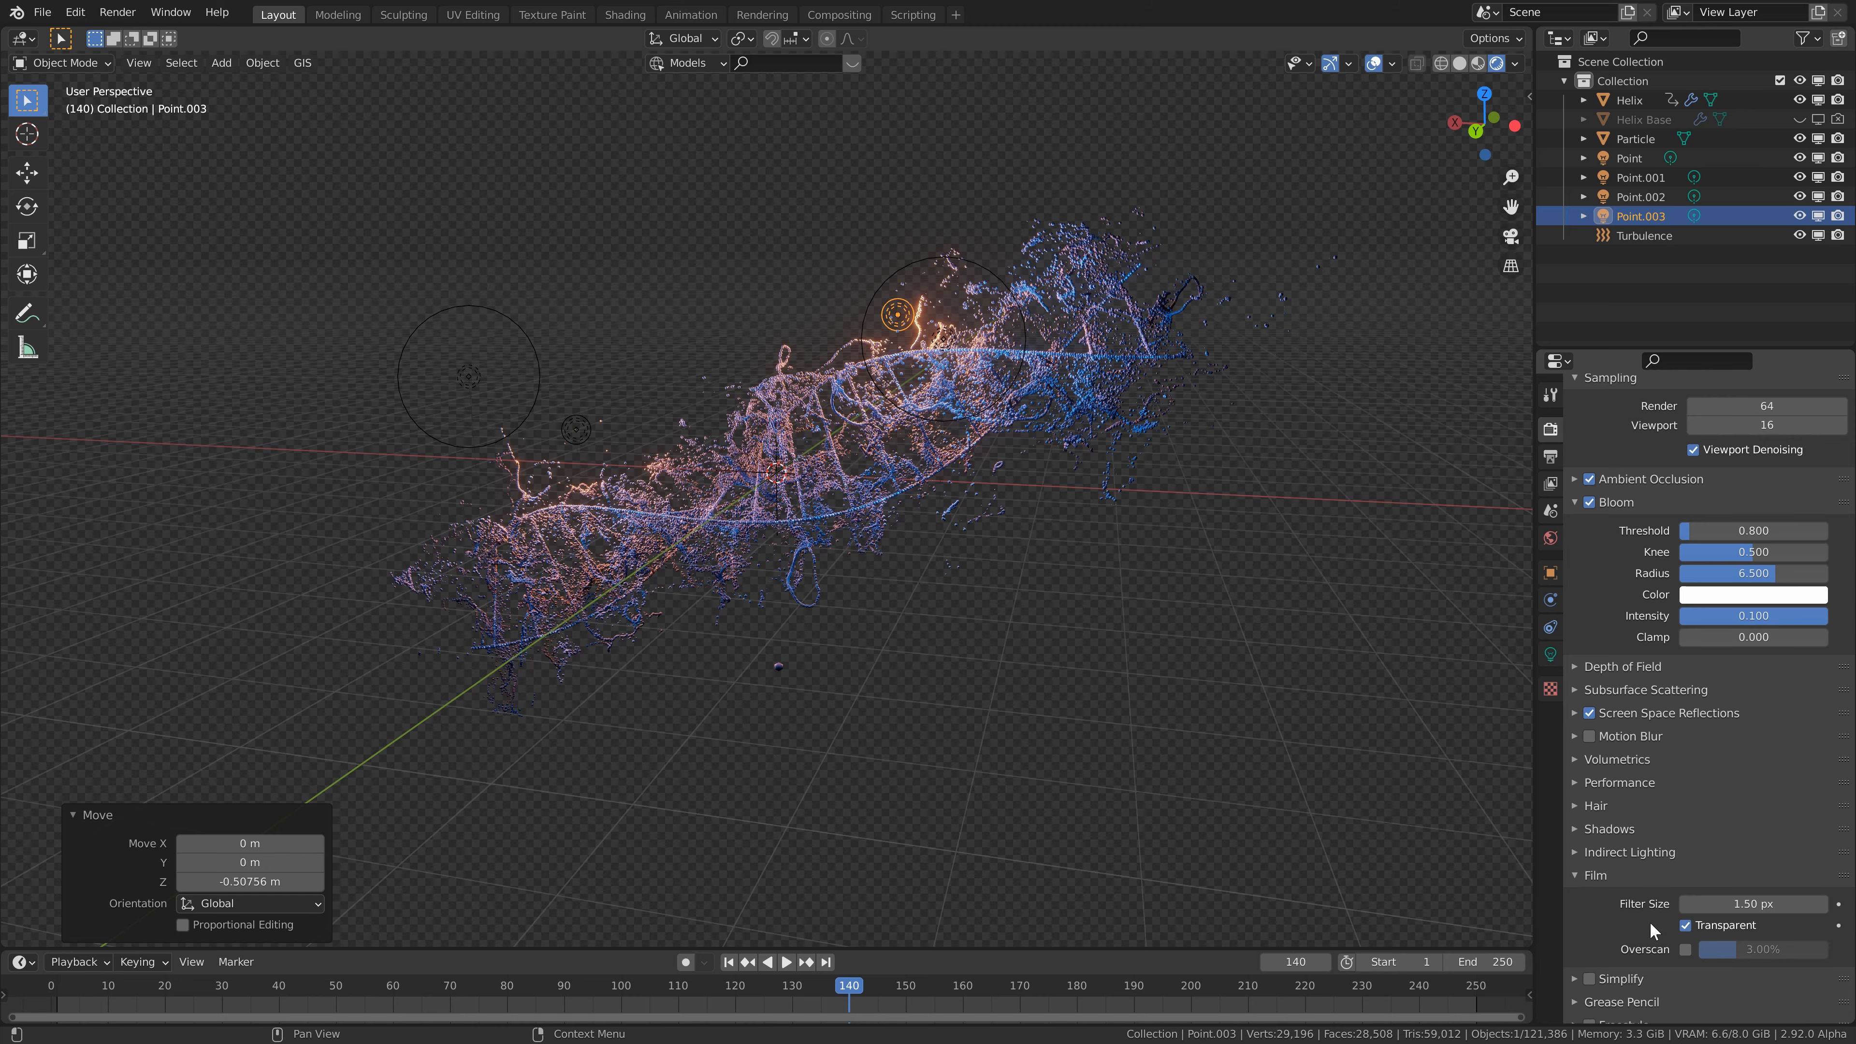
click(1687, 926)
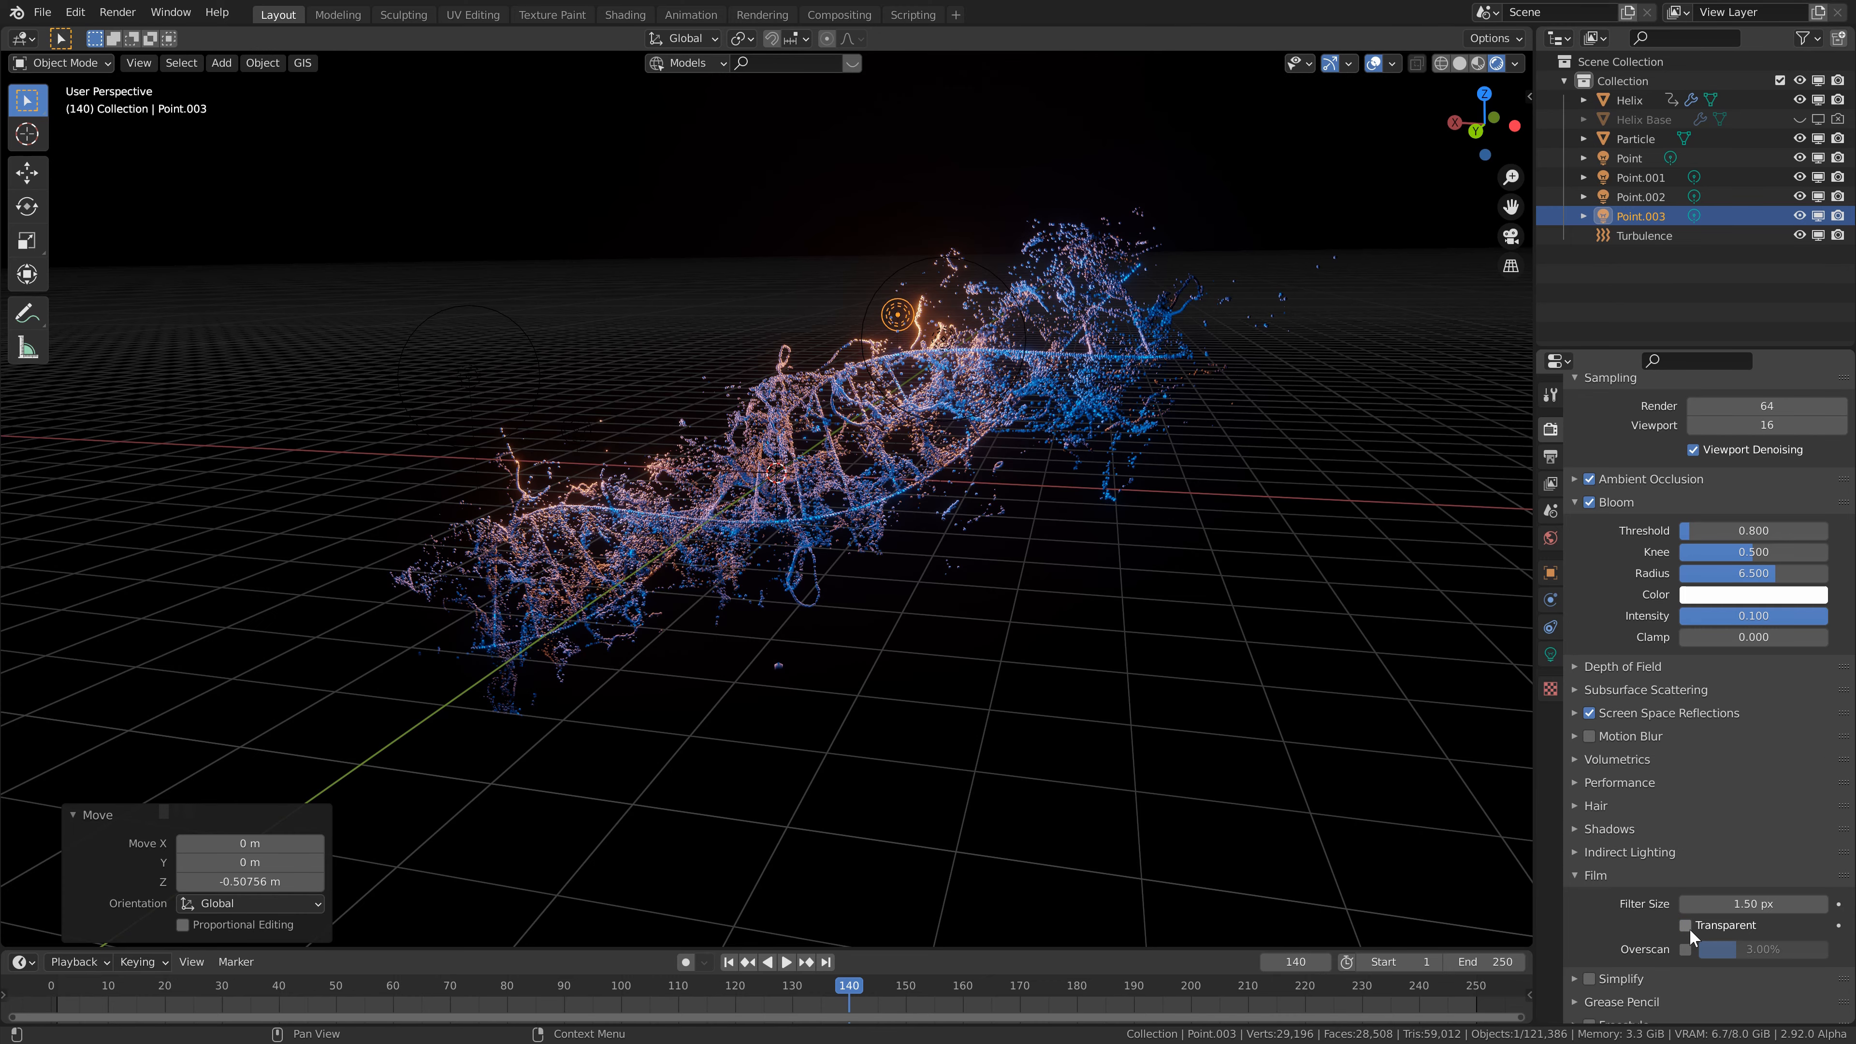
- Nudge the second orange light about 0.16 m in X, -0.03 m in Y and 0.17 m in Z in rendered shading, and save the file
click(1459, 64)
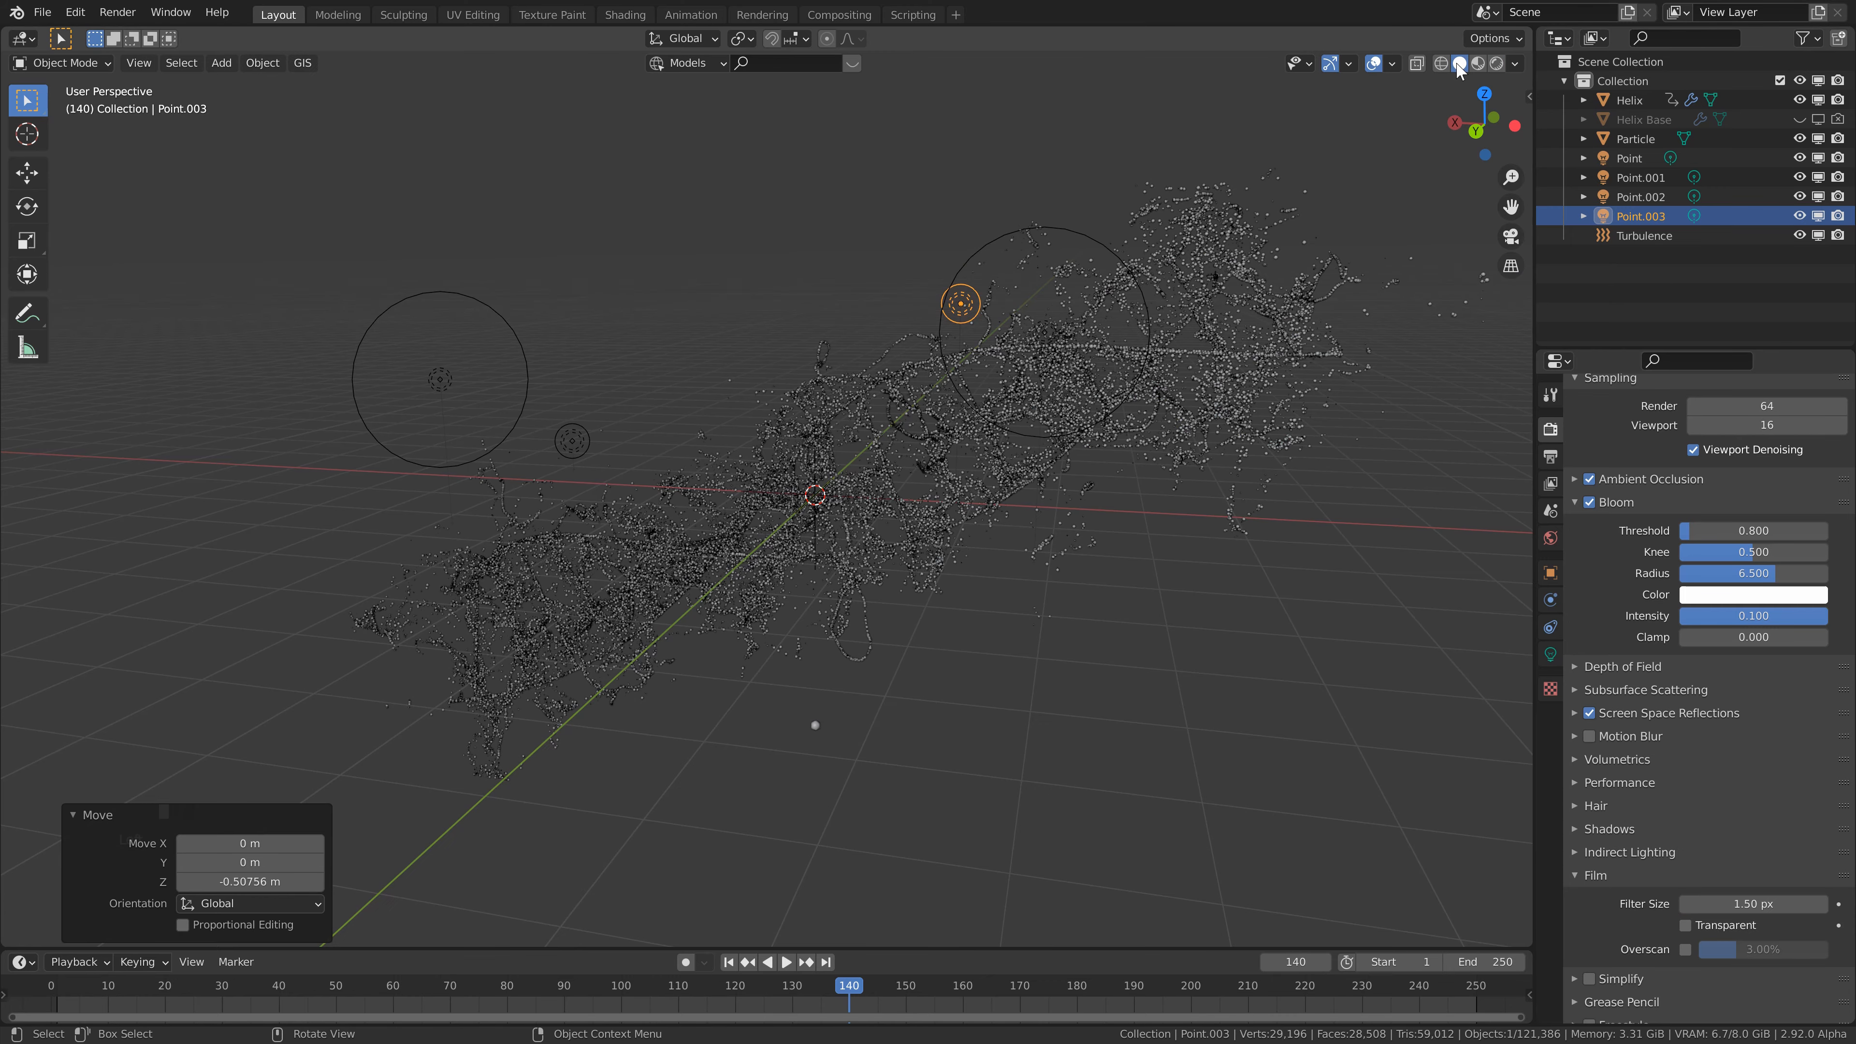
middle_drag(983, 289, 973, 291)
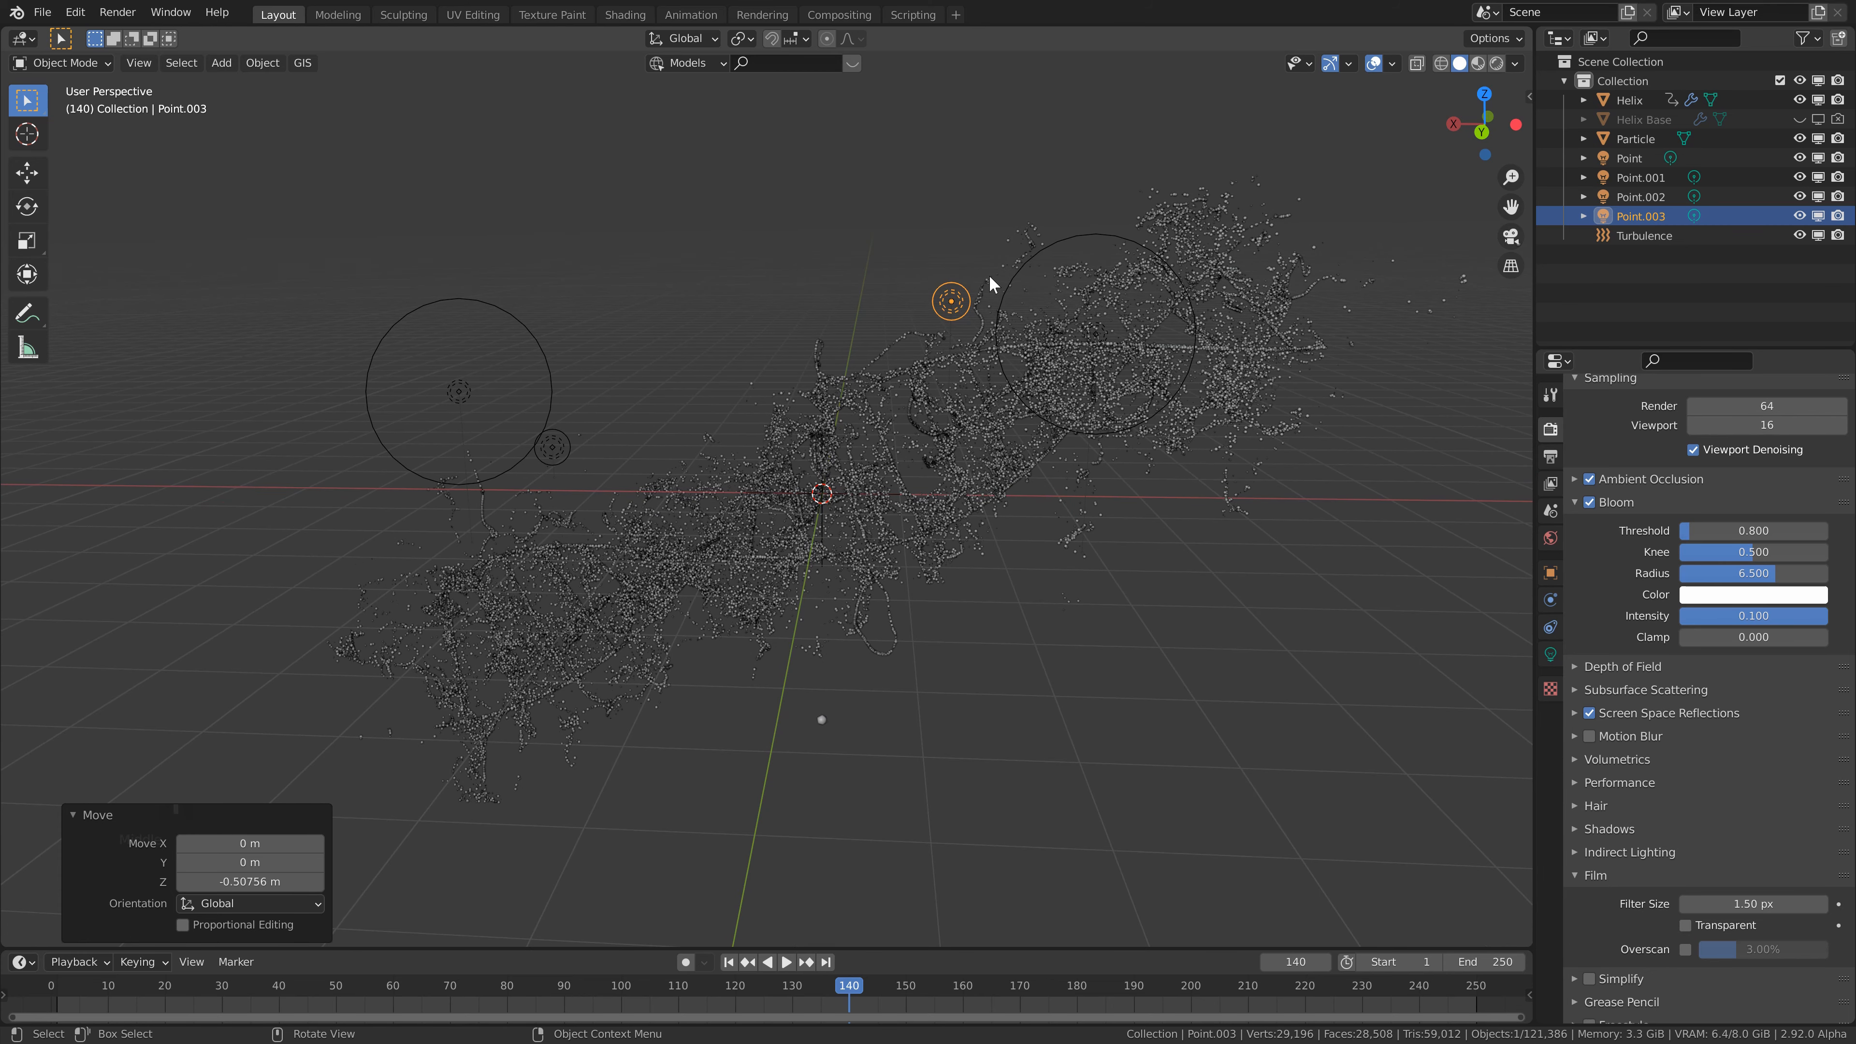
click(1497, 64)
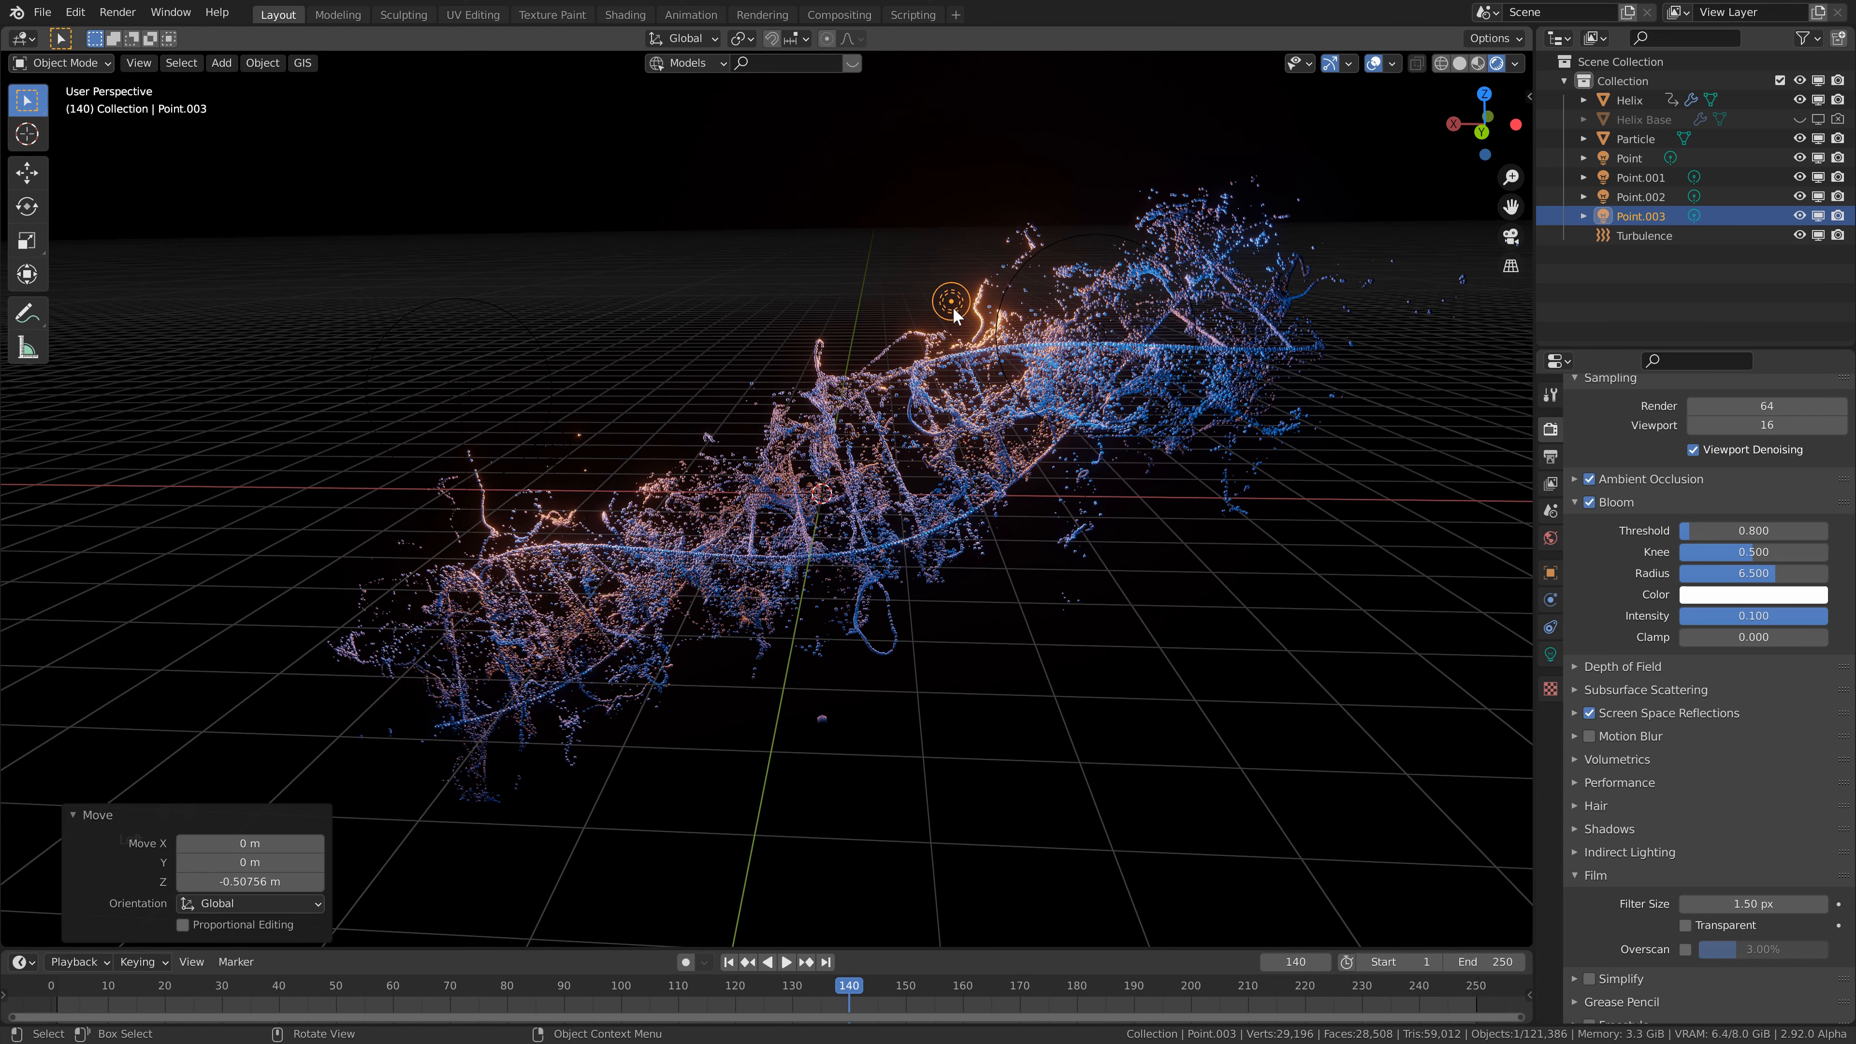
key(g)
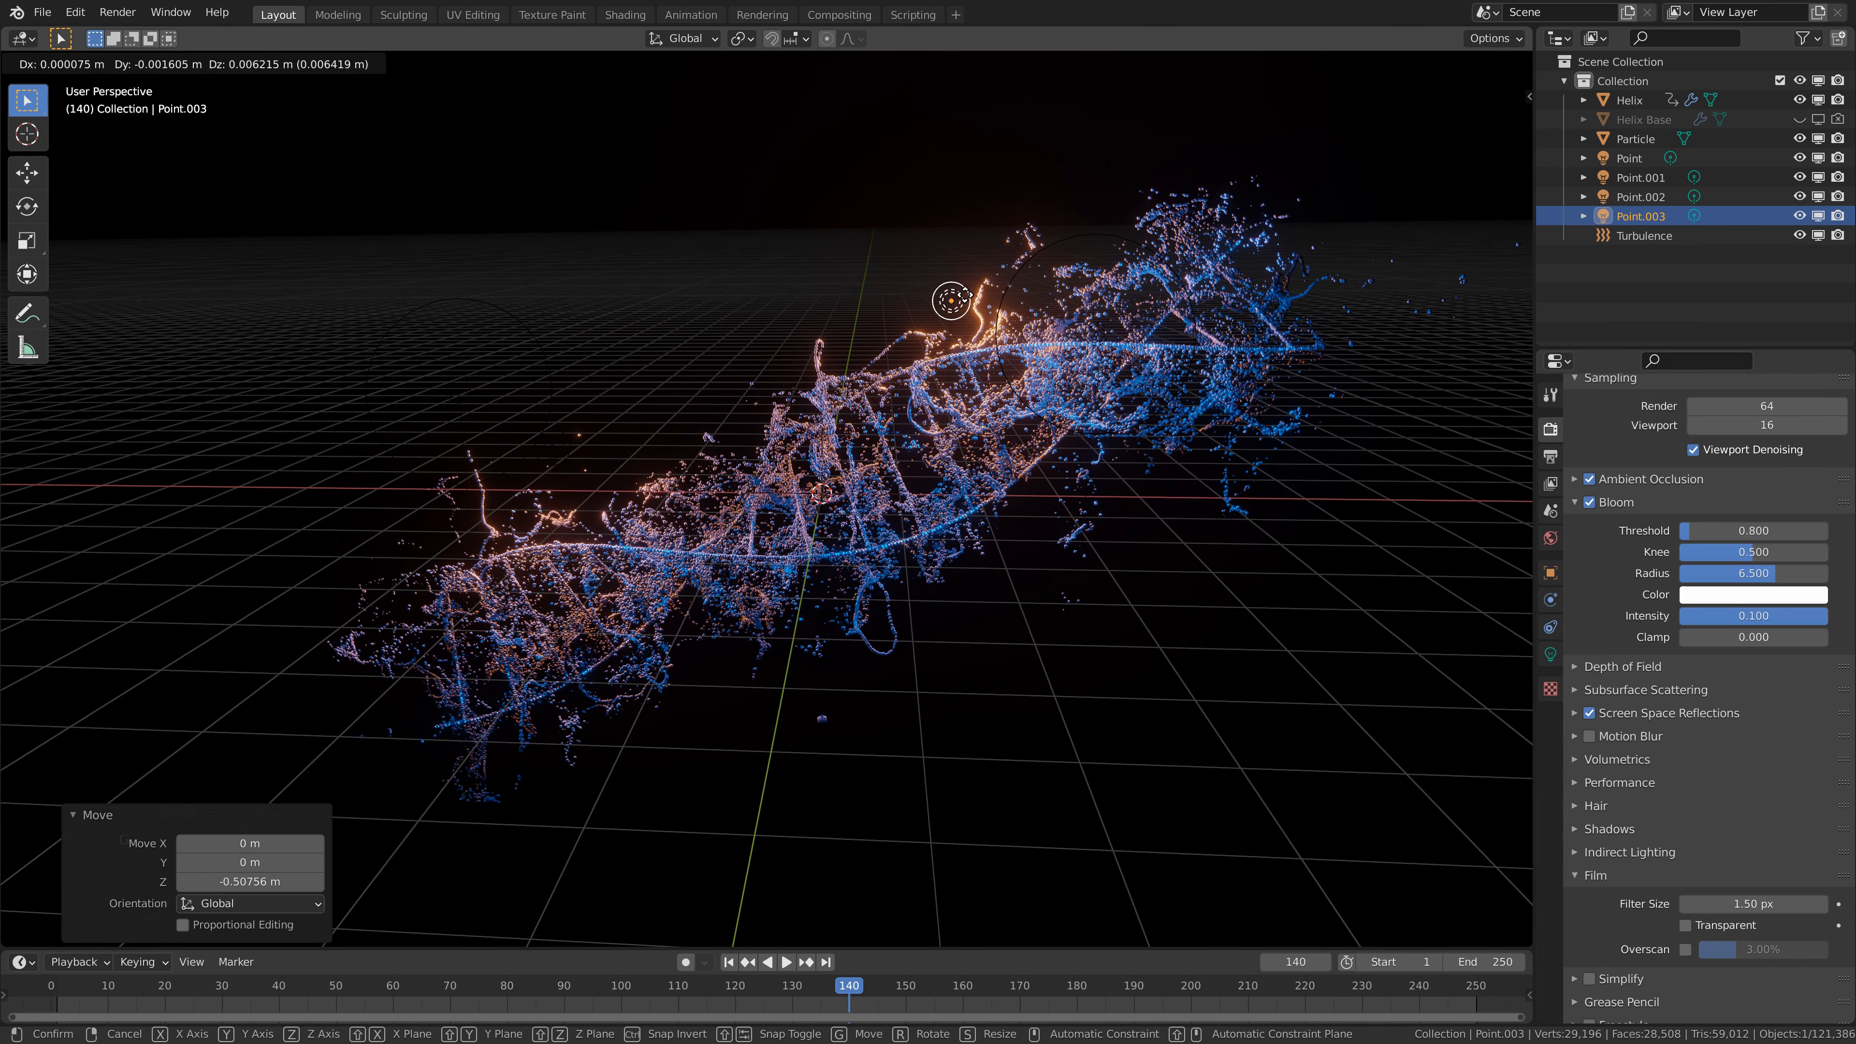
click(966, 303)
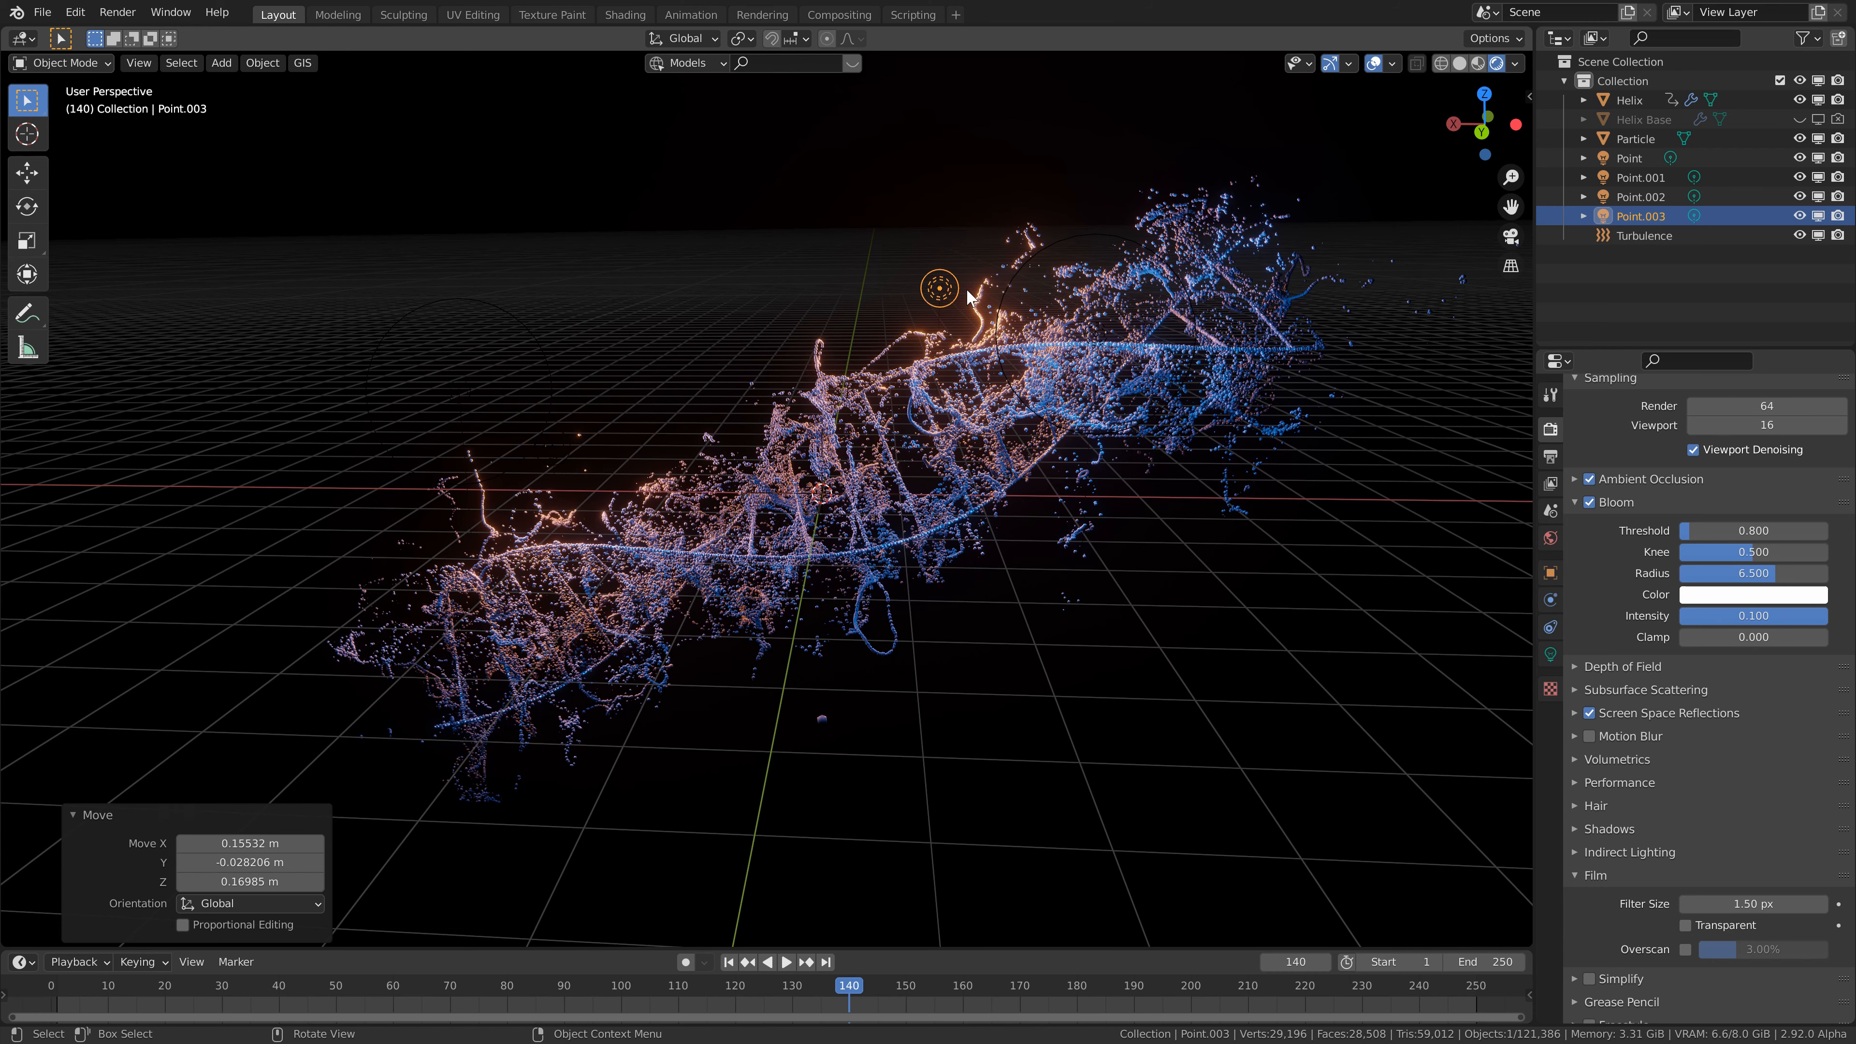
key(ctrl+s)
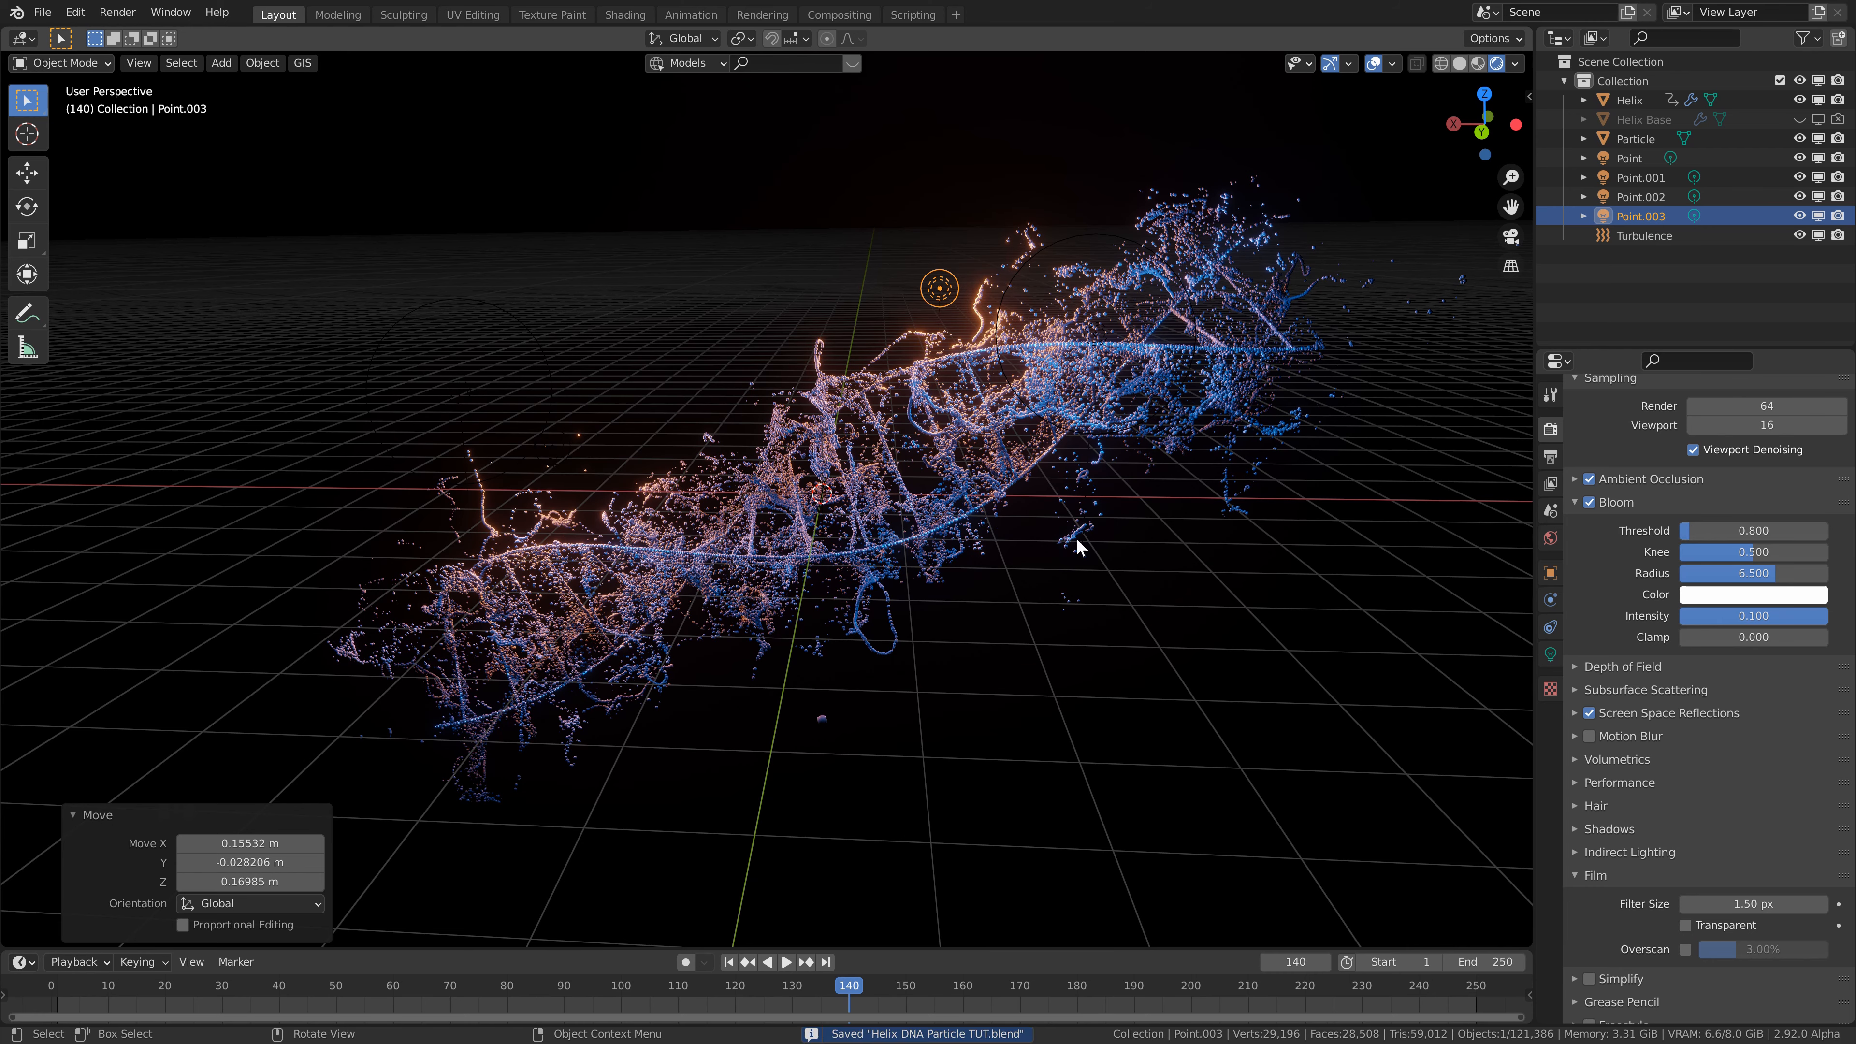
- Add a camera, switch the viewport to solid shading and align the camera to the current view of the helix
middle_drag(921, 459, 917, 444)
key(shift+a)
click(899, 493)
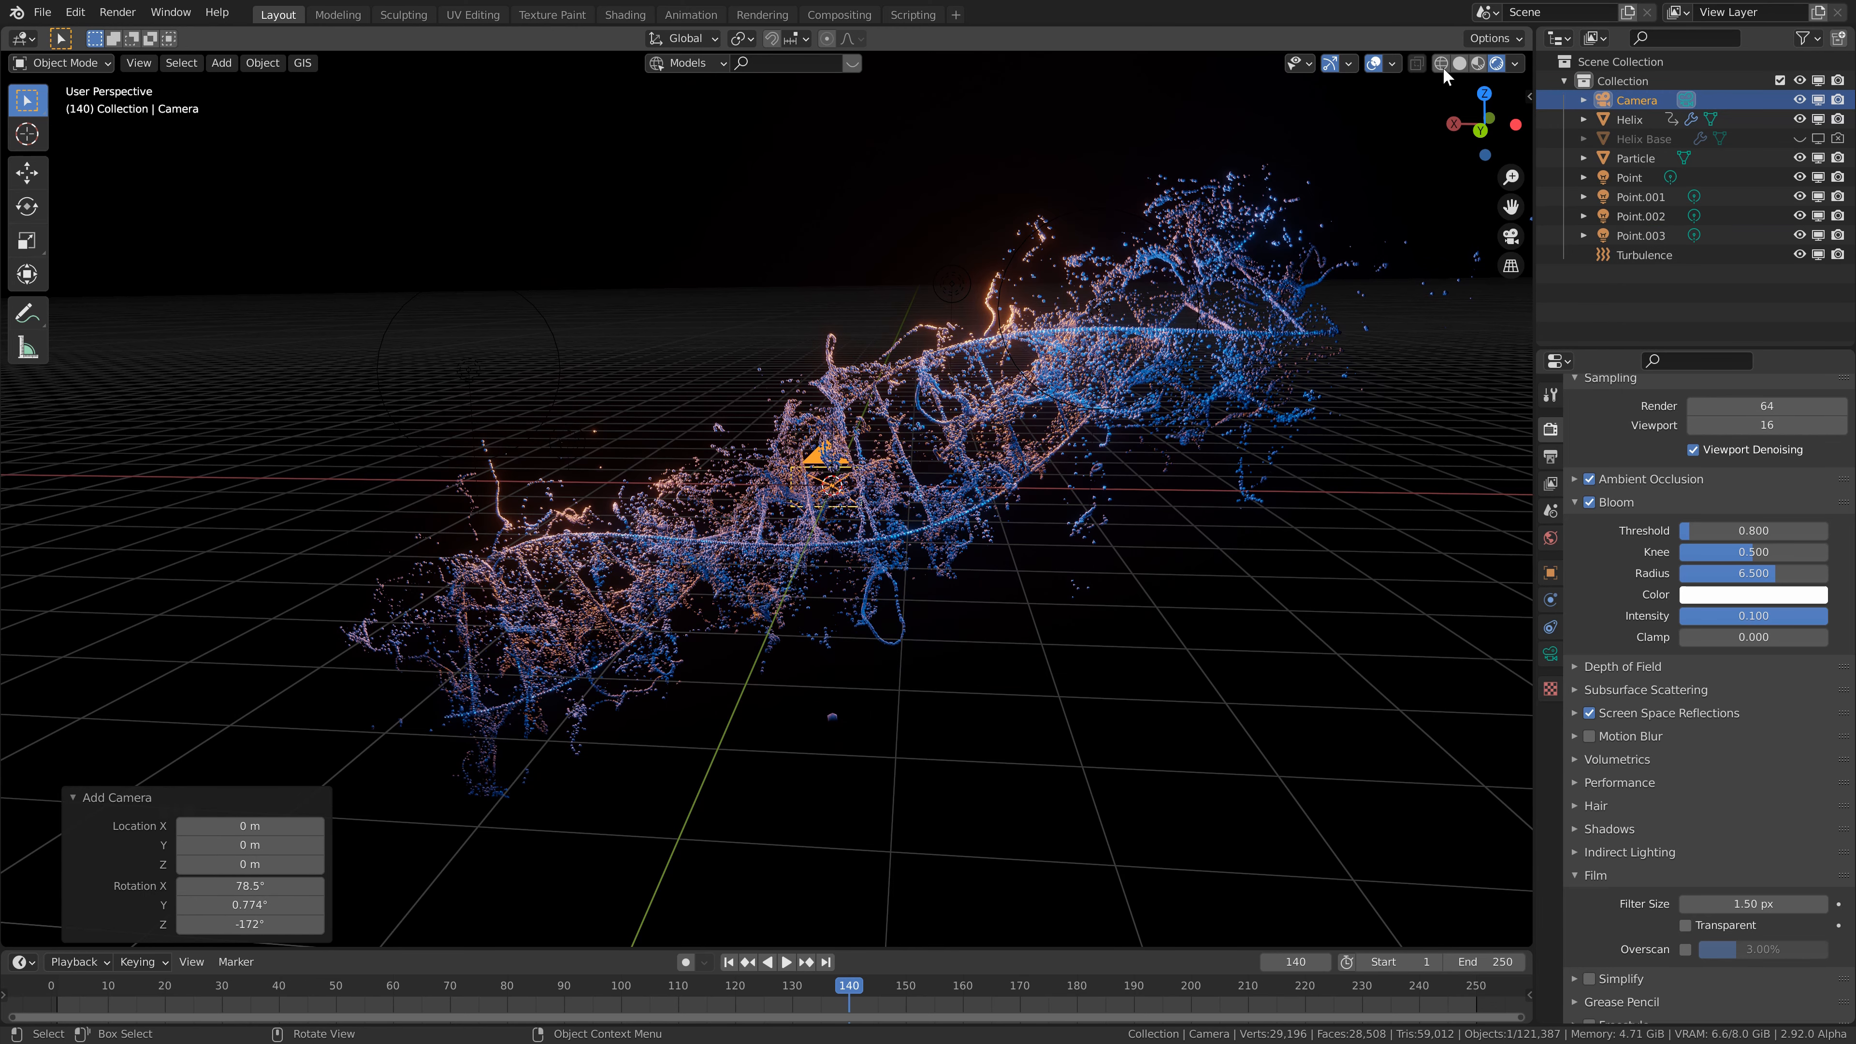
click(1458, 64)
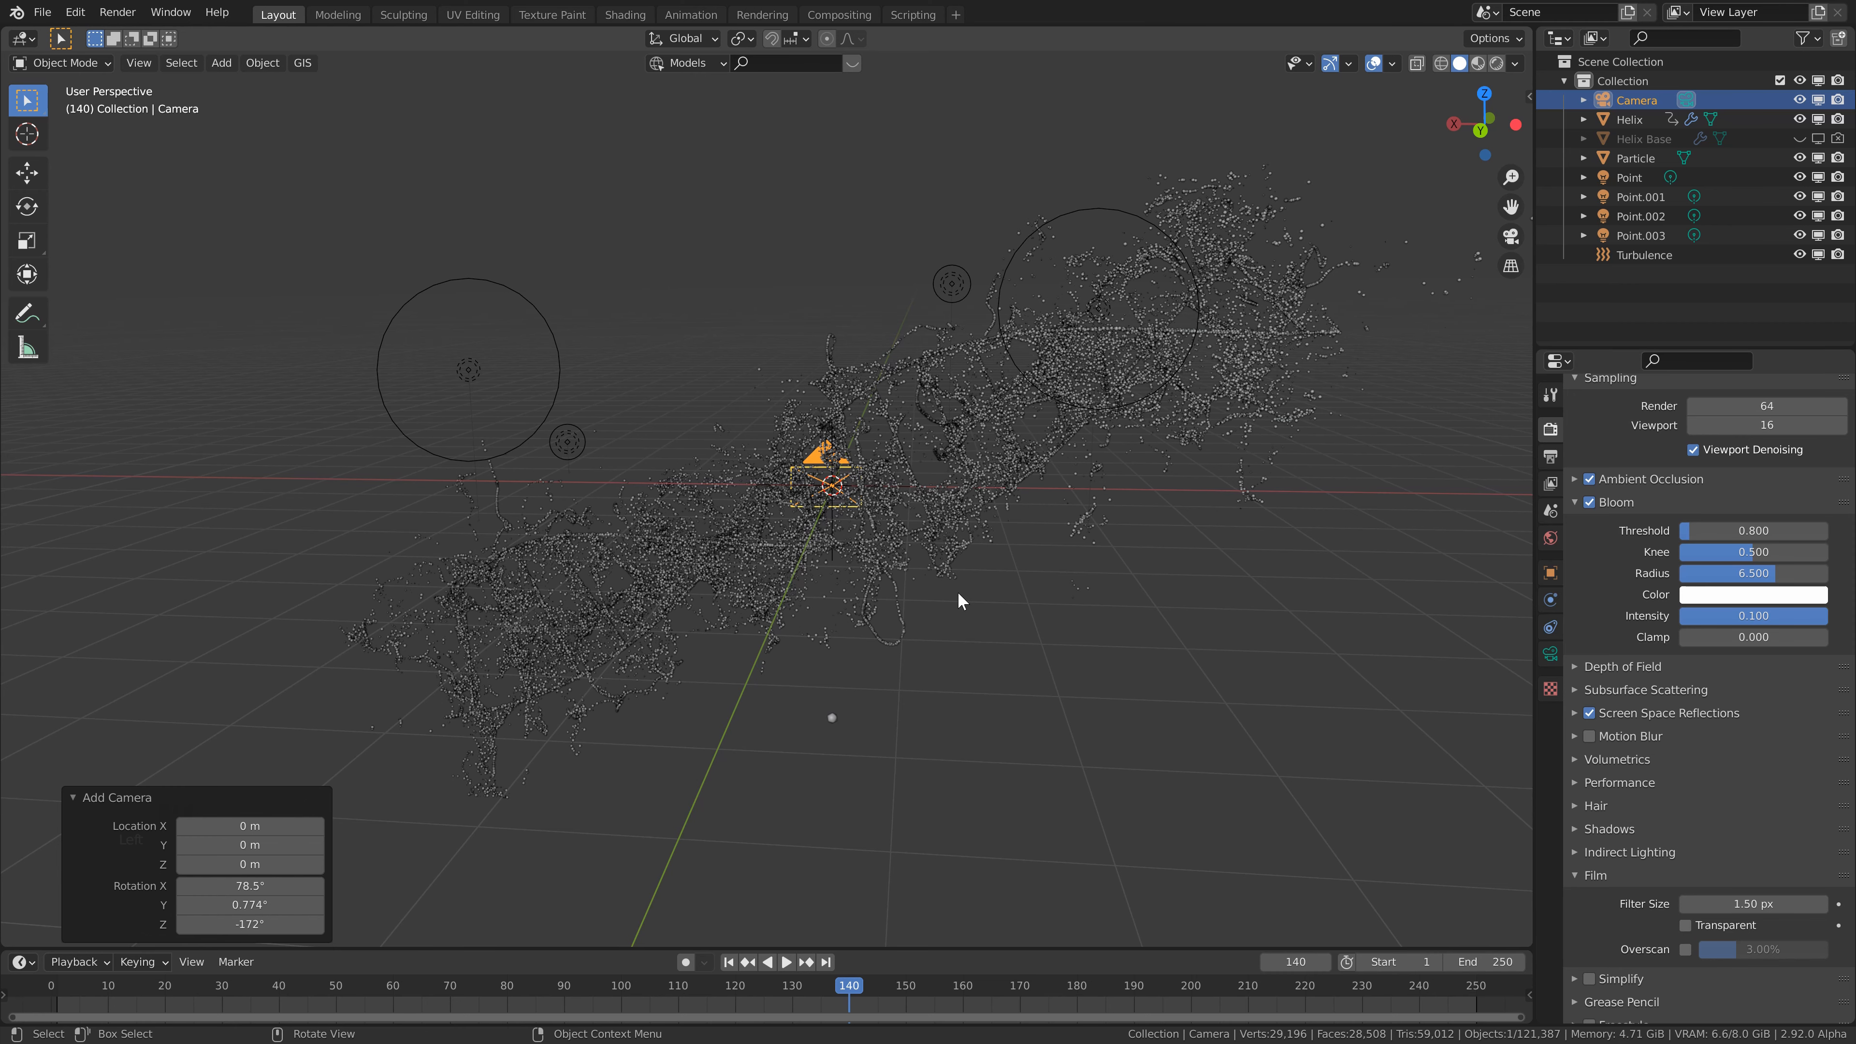
key(ctrl+alt+KP_0)
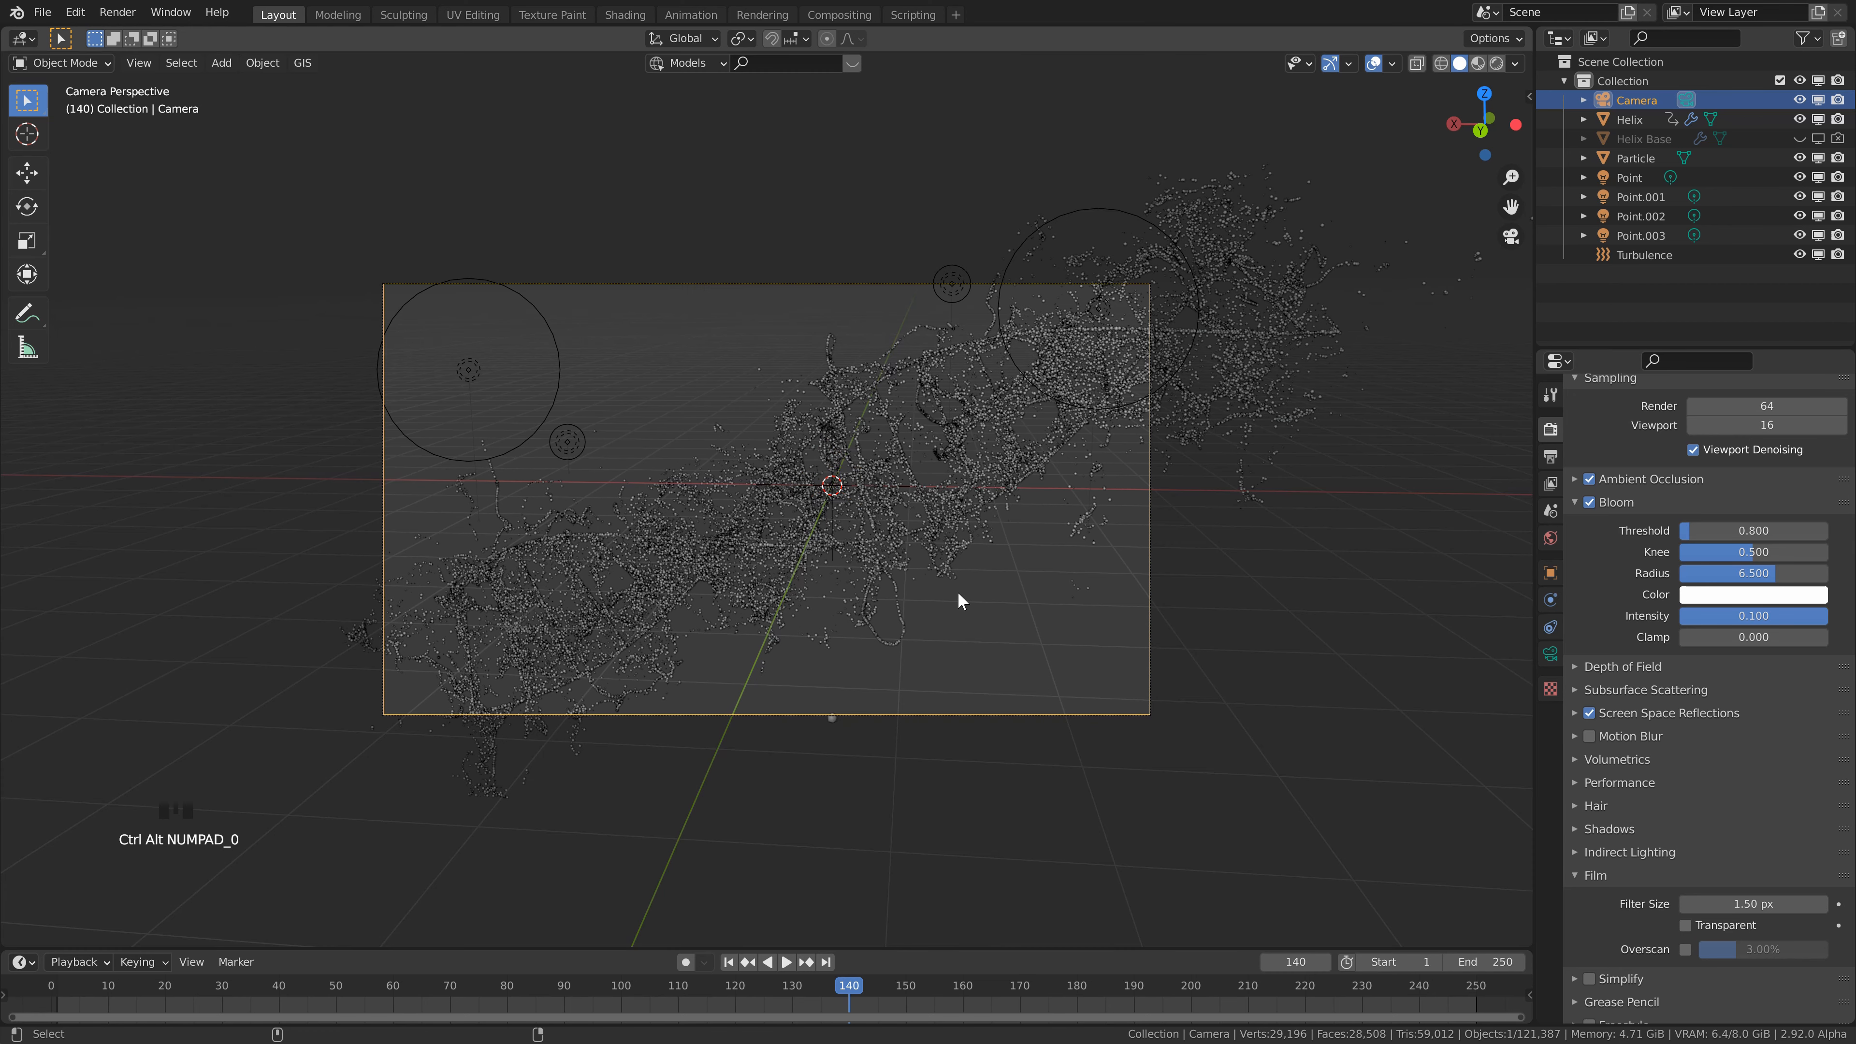
- Use Walk Navigation to back the camera away and frame the helix, placing it at about X -1.53 m, Y 17.03 m, Z 2.76 m
key(n)
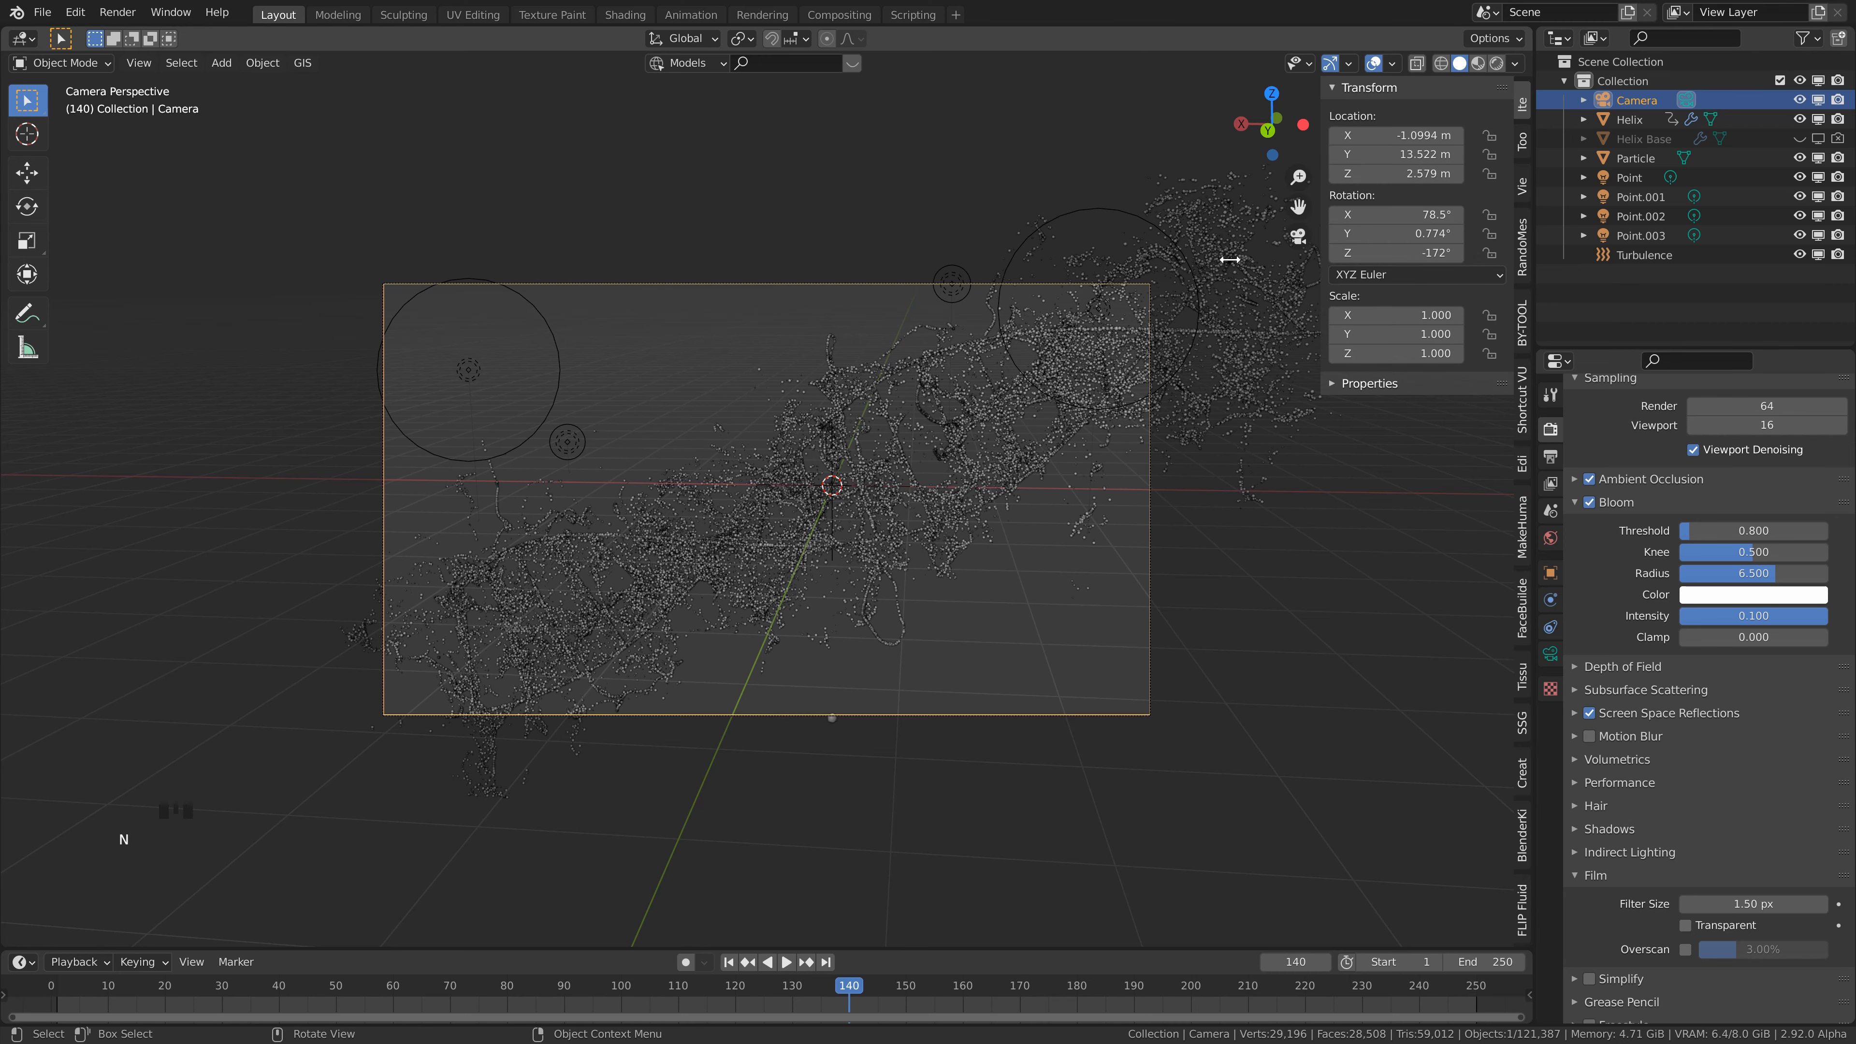
key(F3)
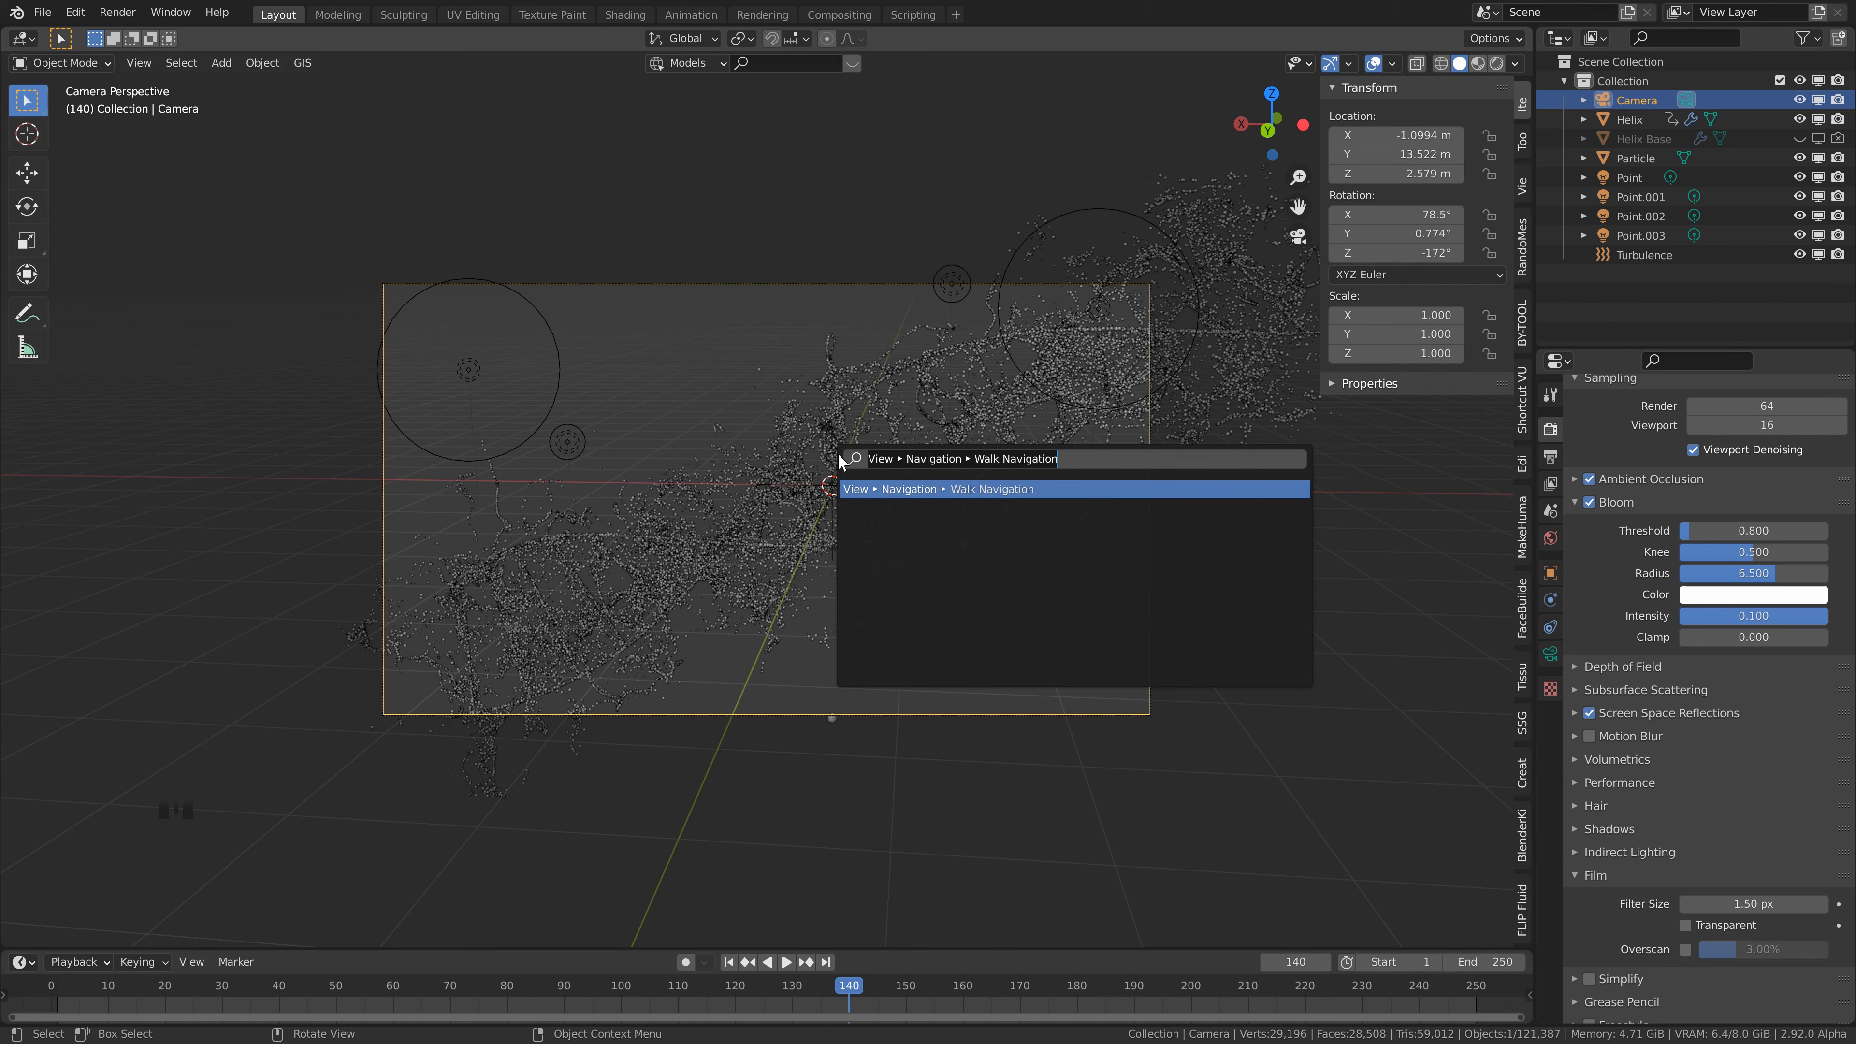
text(walk)
key(Return)
key(s)
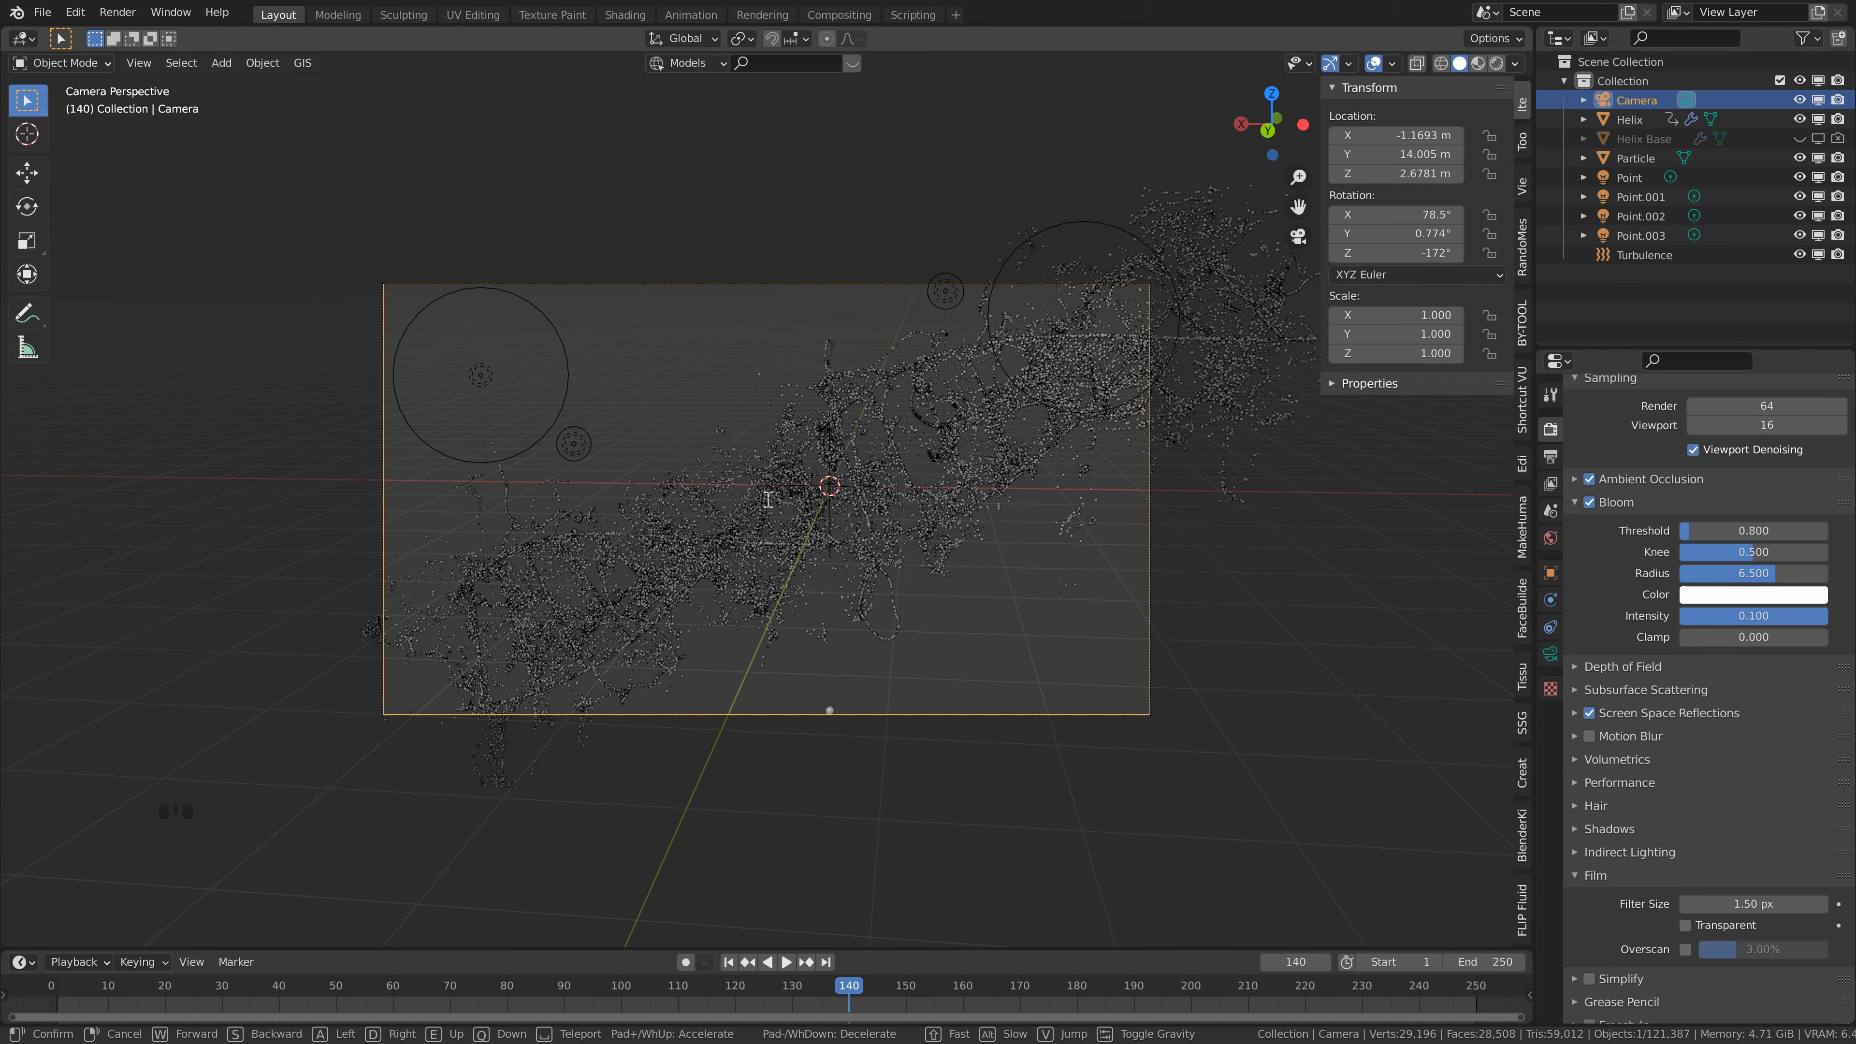
key(s)
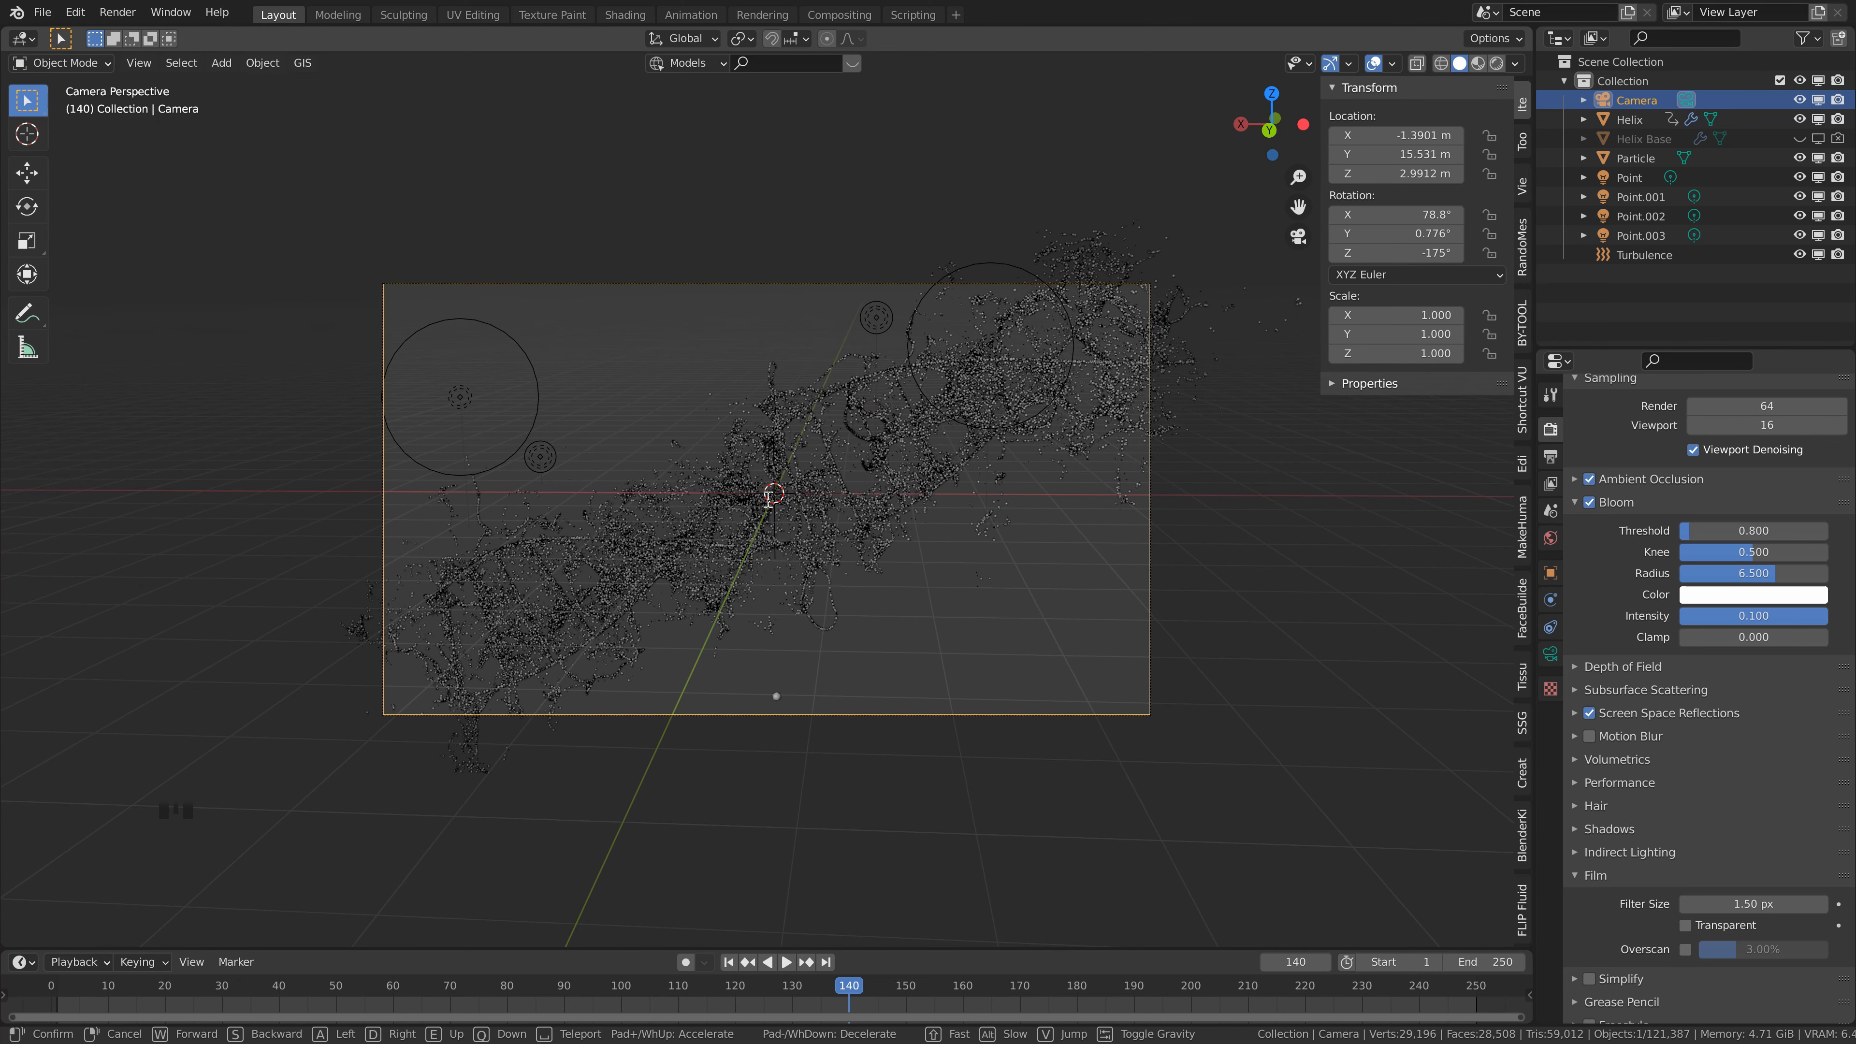
key(q)
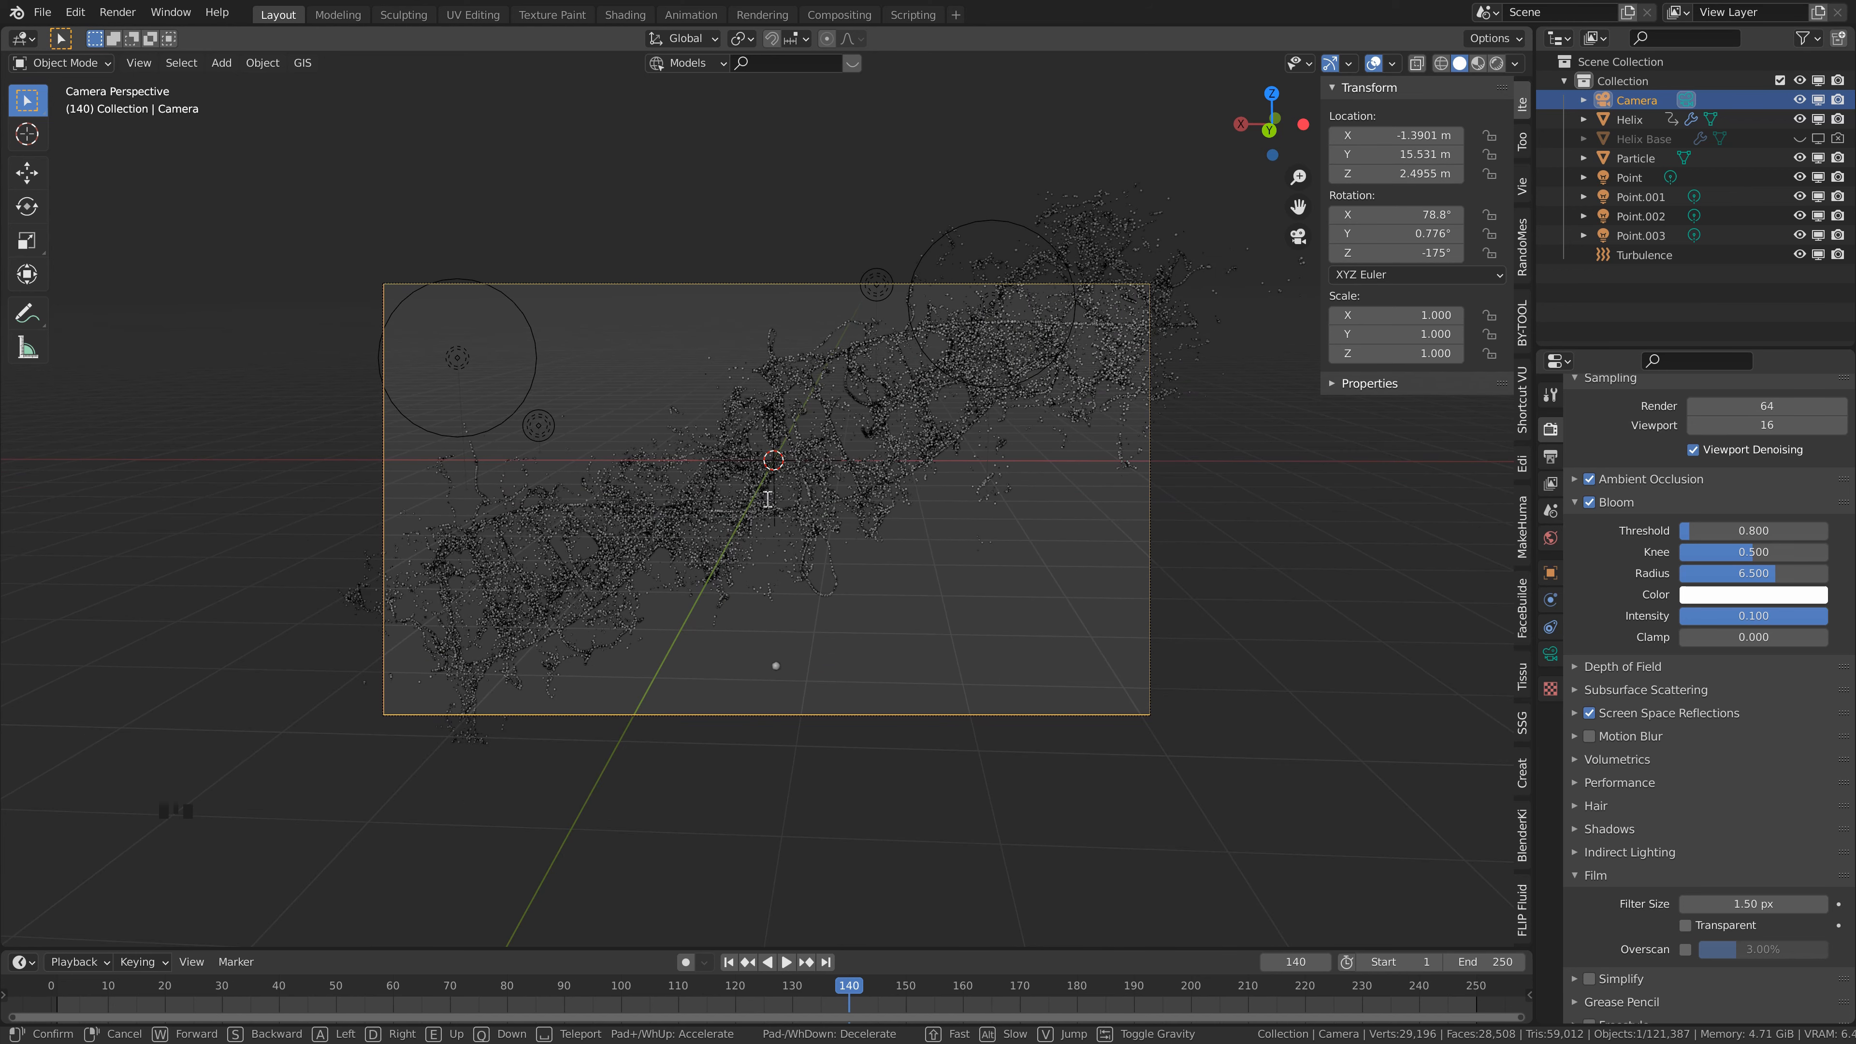
key(s)
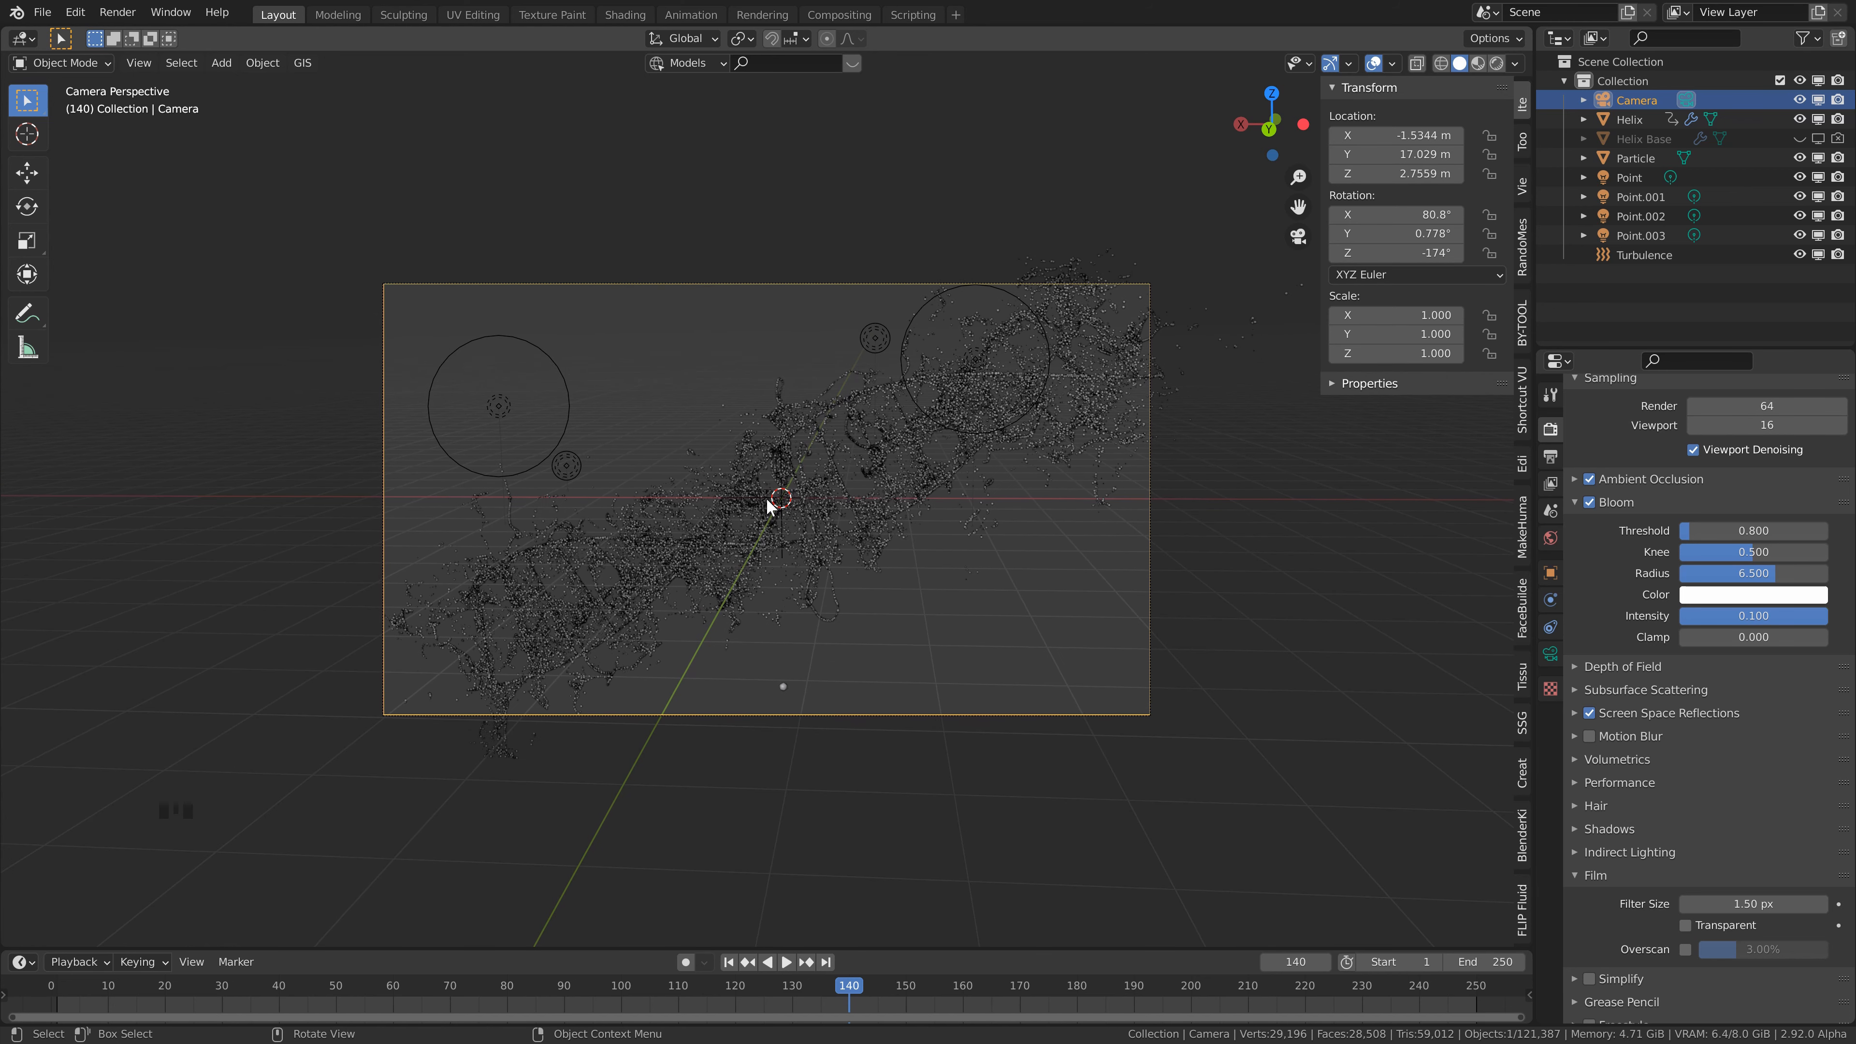
- Enable Depth of Field on the selected camera and show the viewport in rendered shading with overlays hidden
click(768, 498)
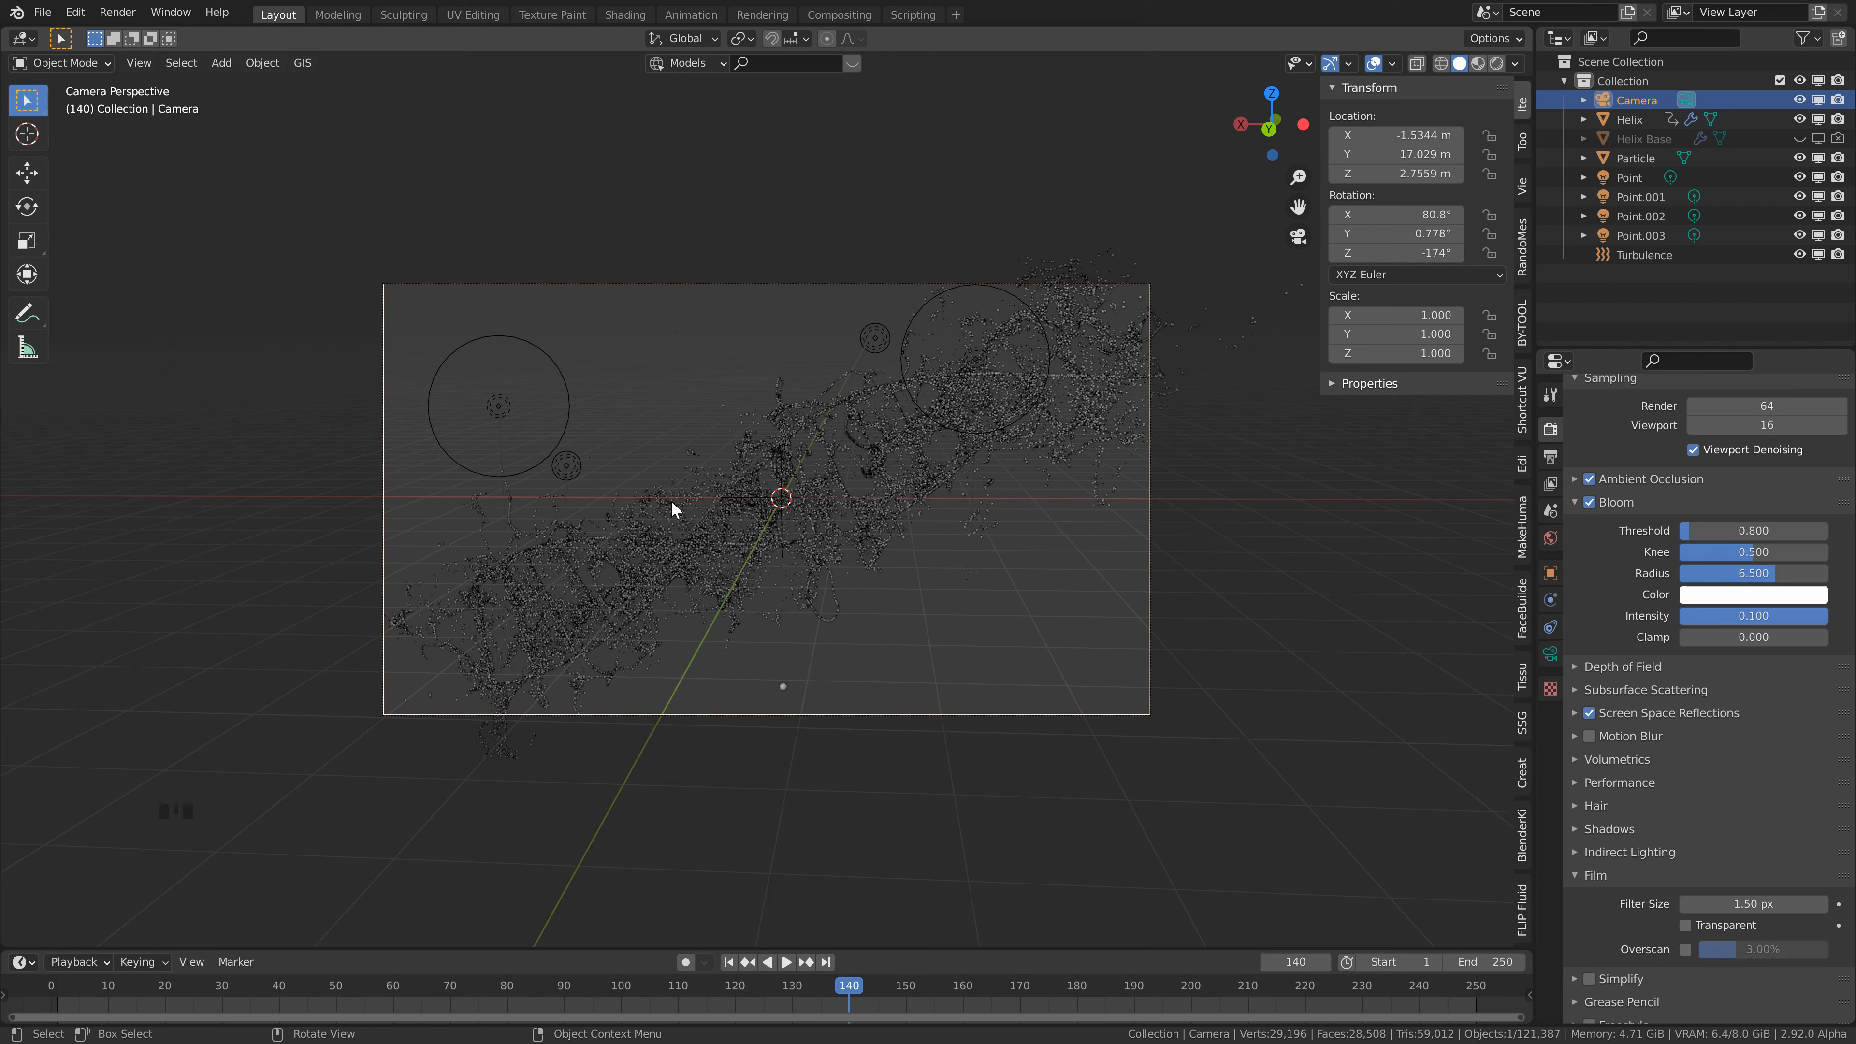
click(1551, 654)
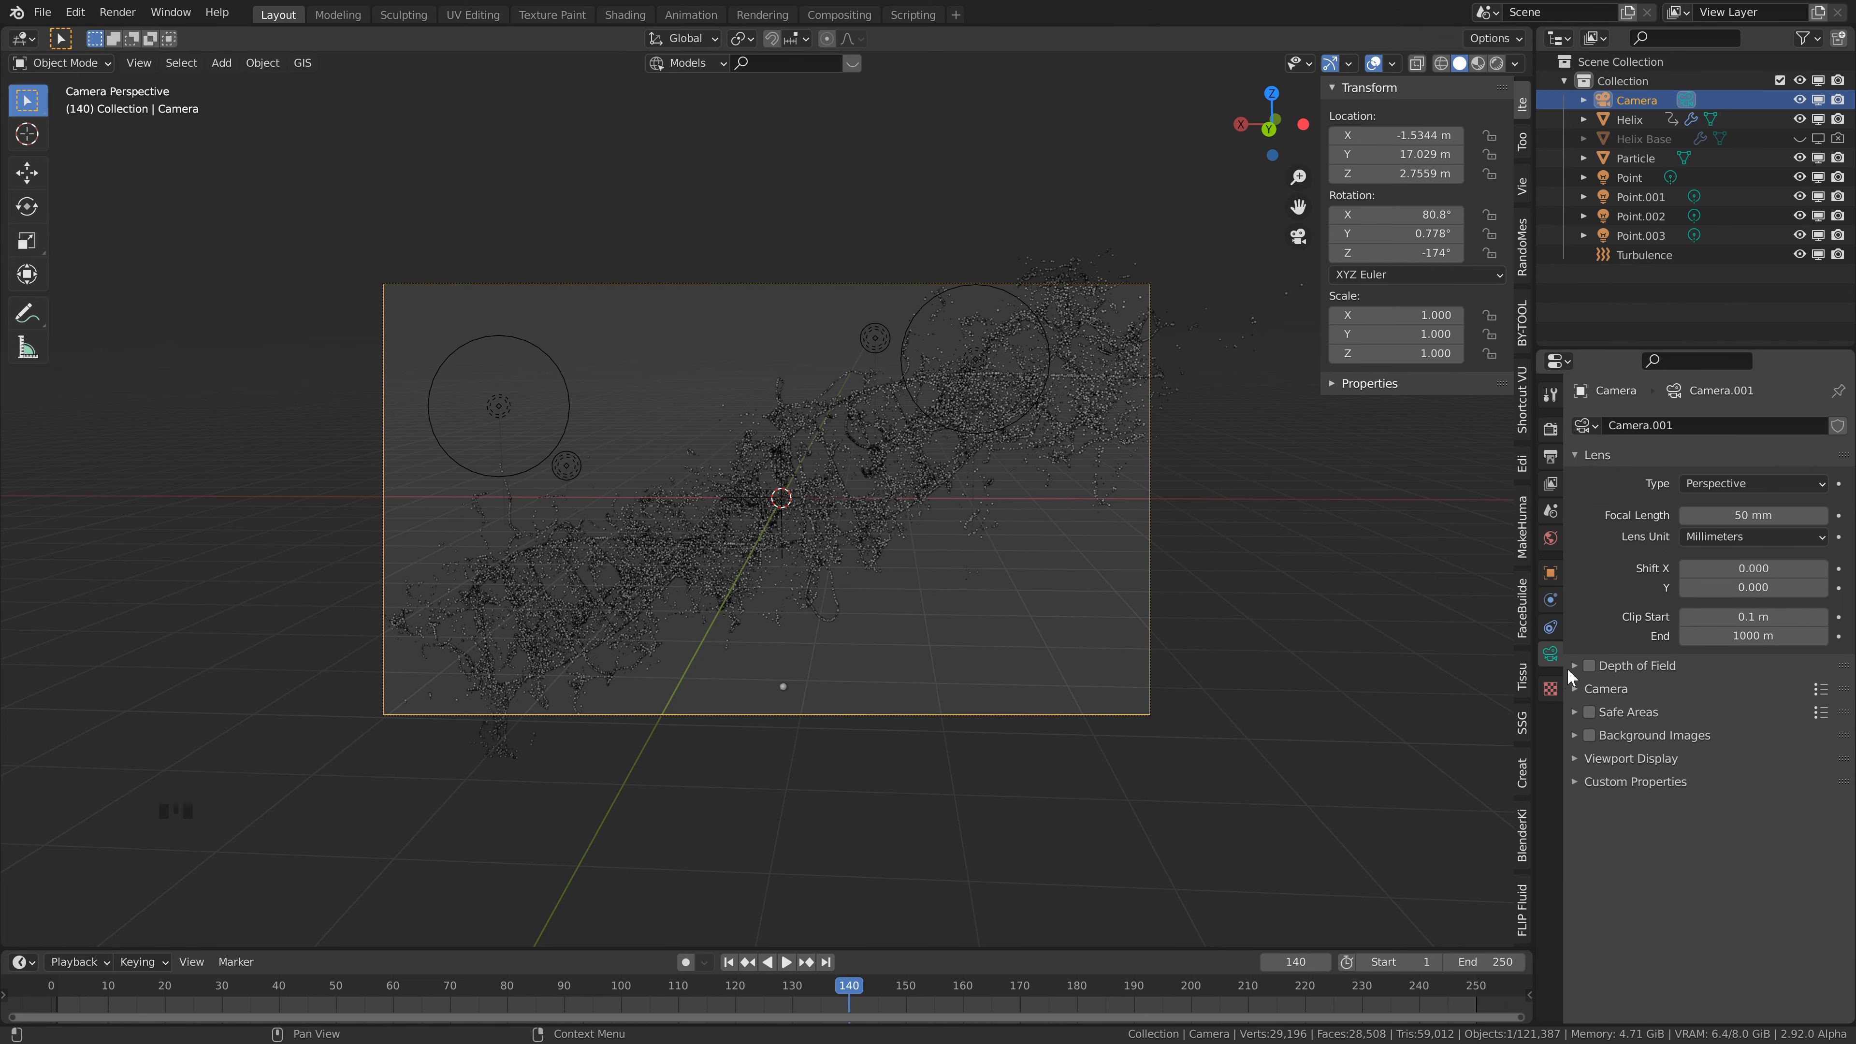
click(1575, 665)
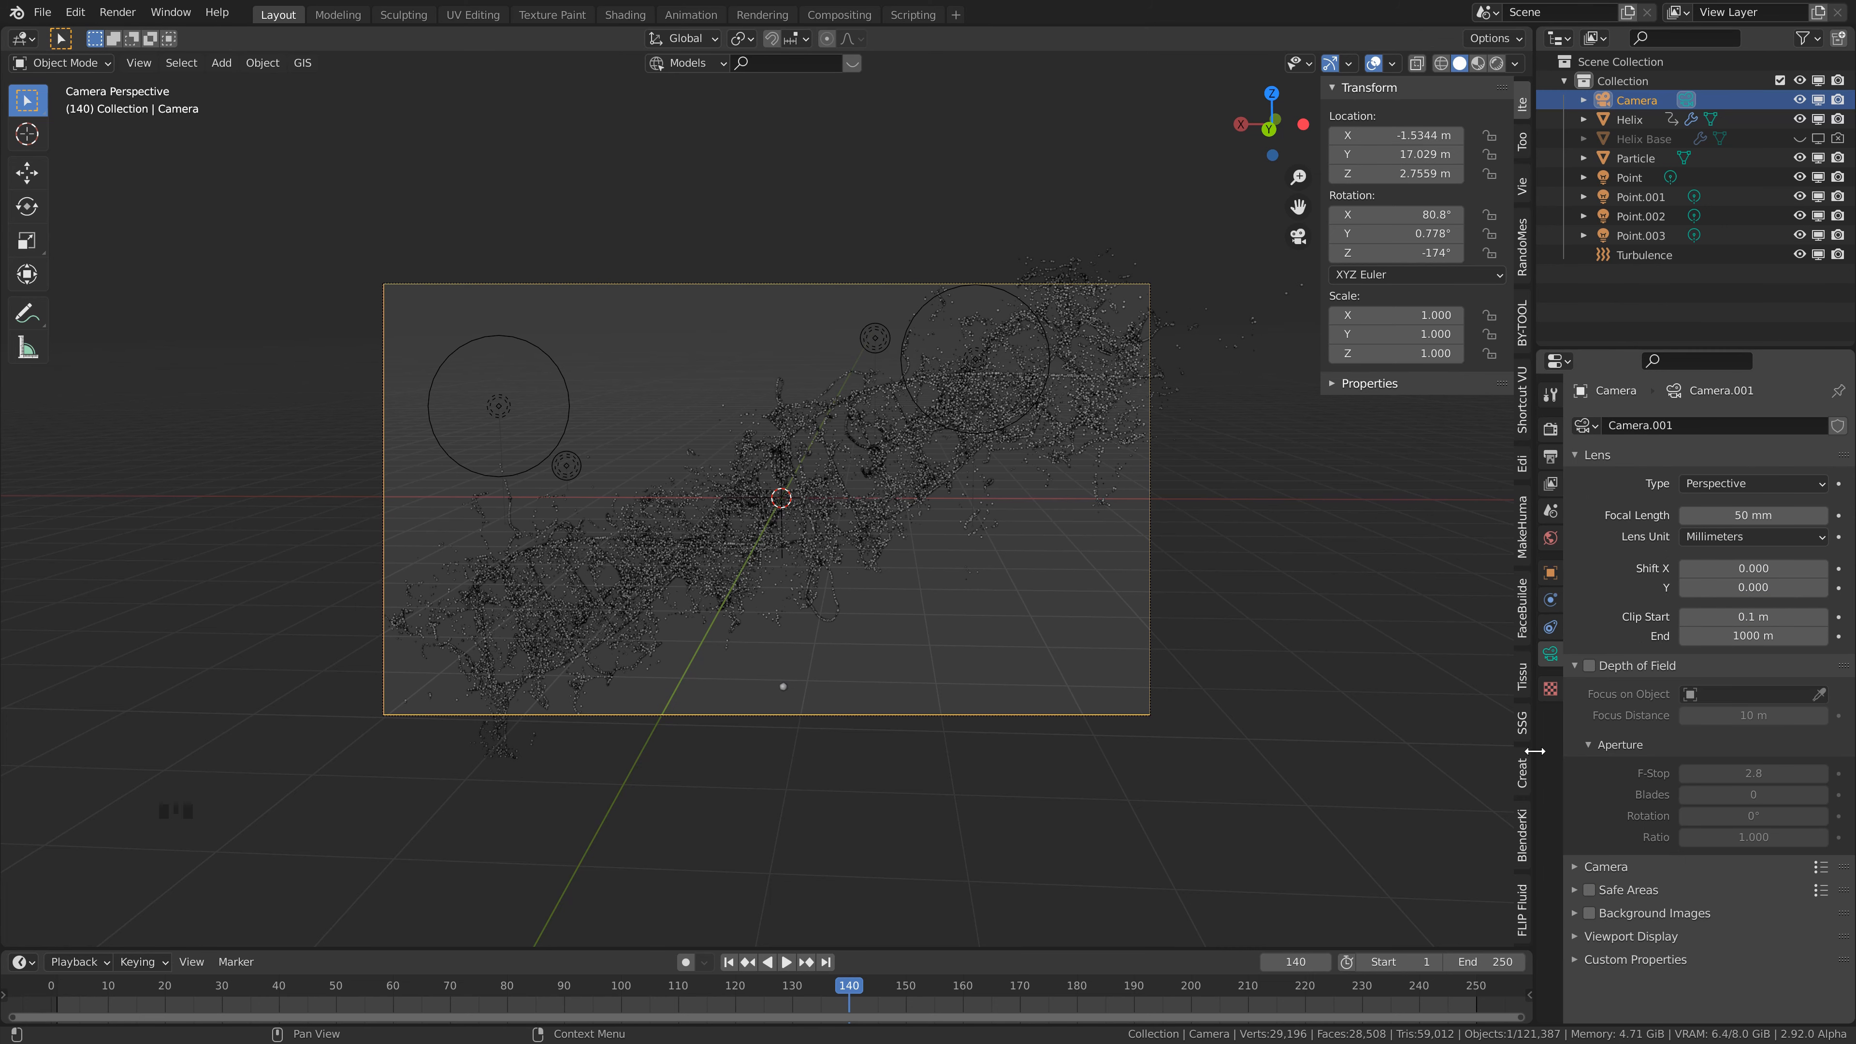
click(1497, 63)
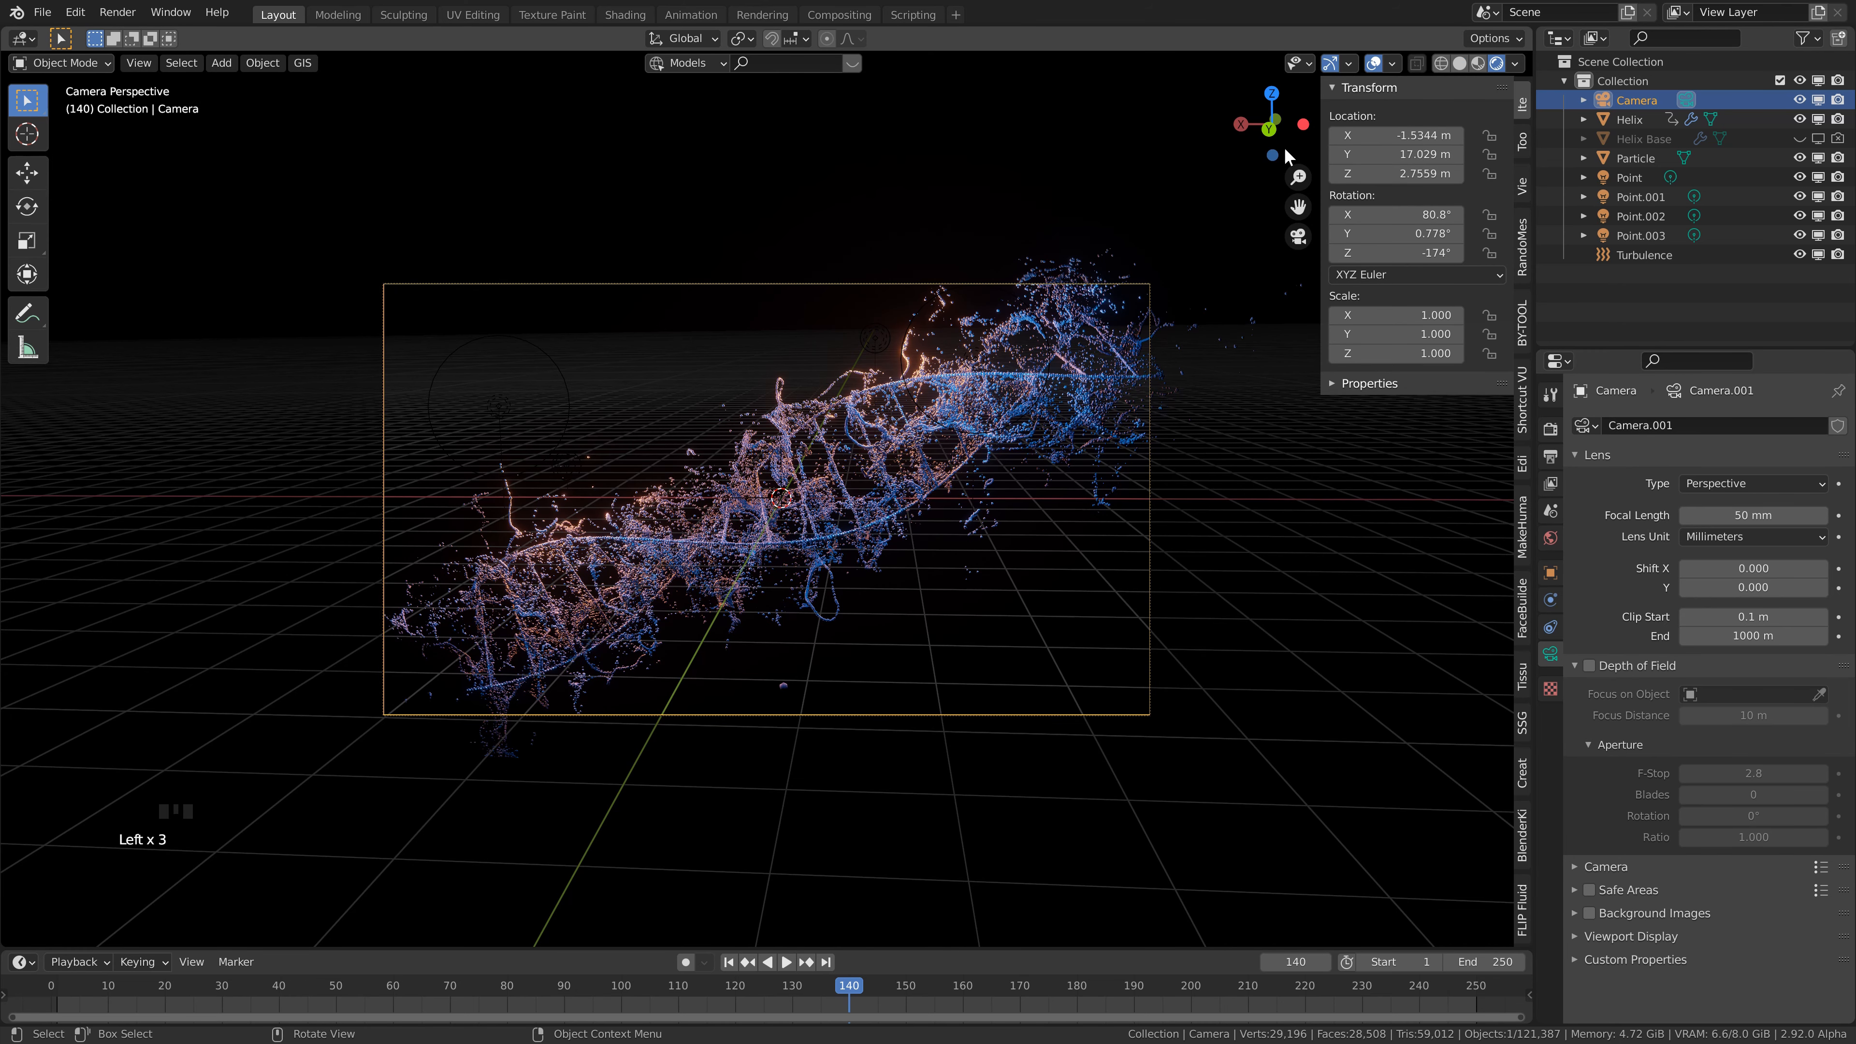
click(1374, 62)
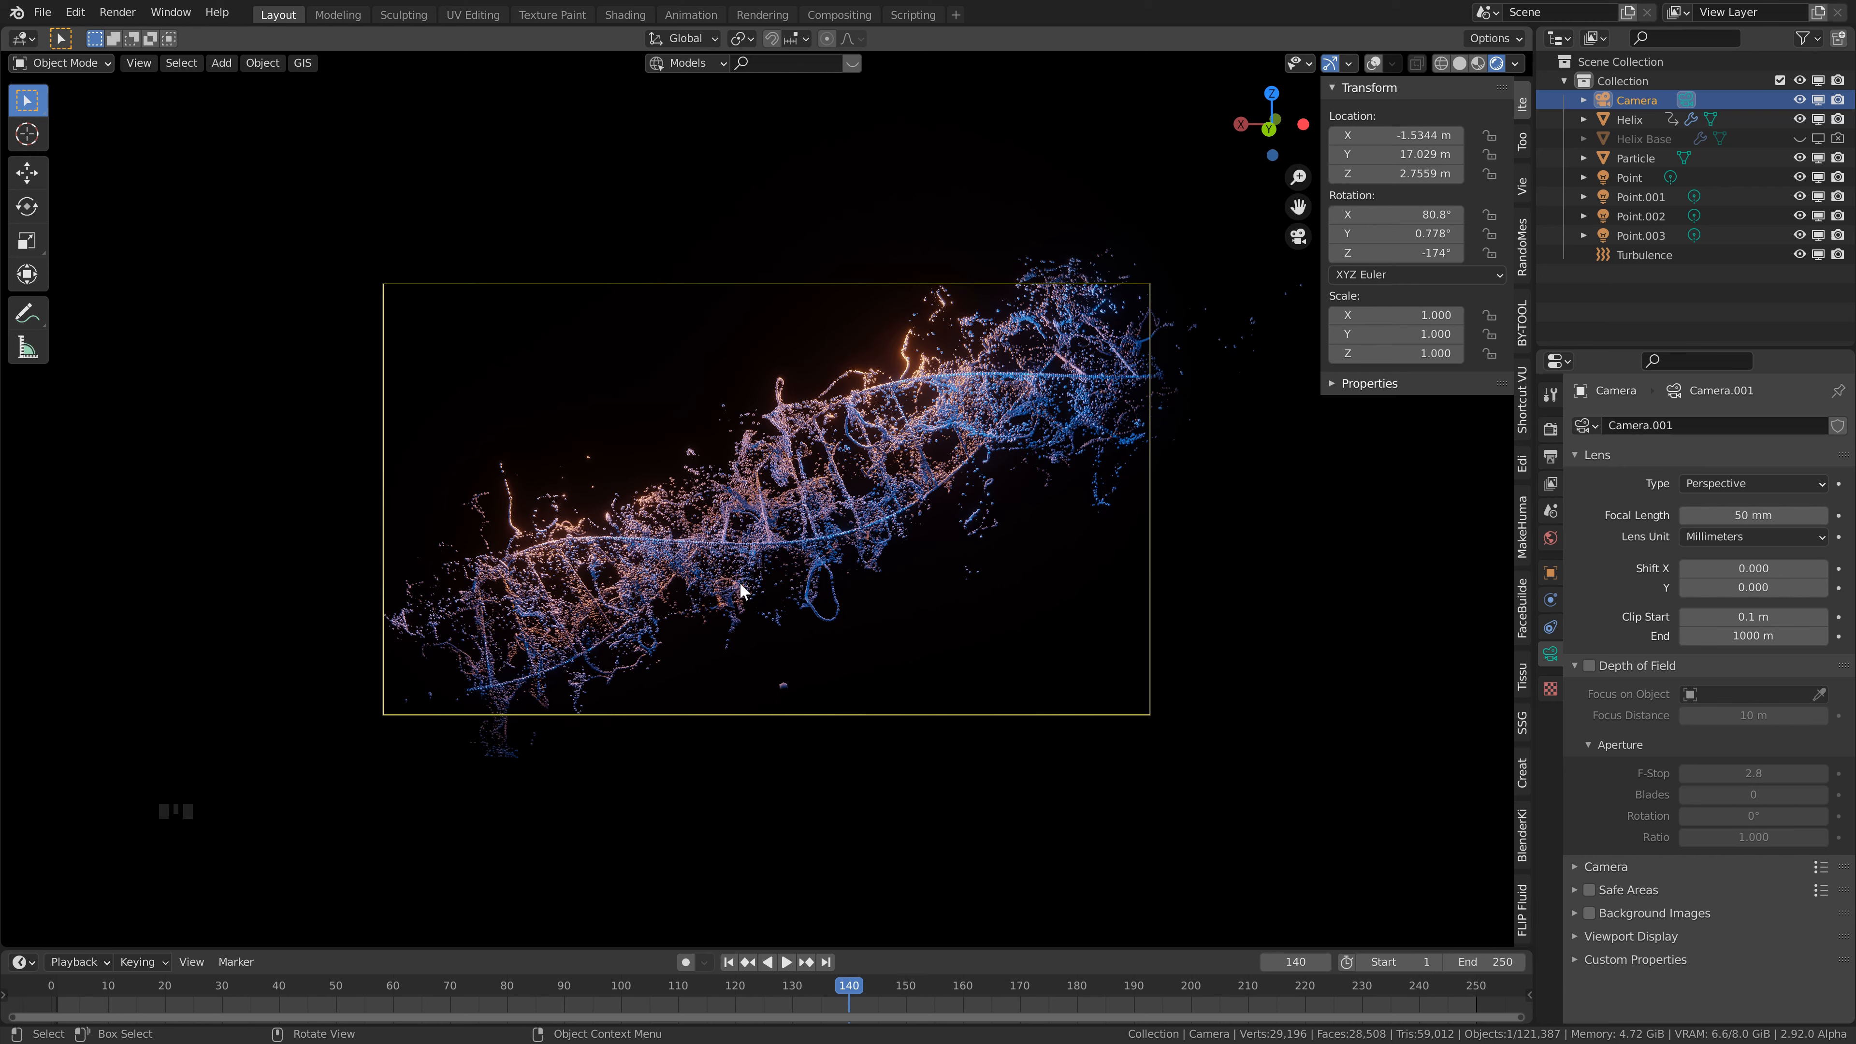
click(1590, 665)
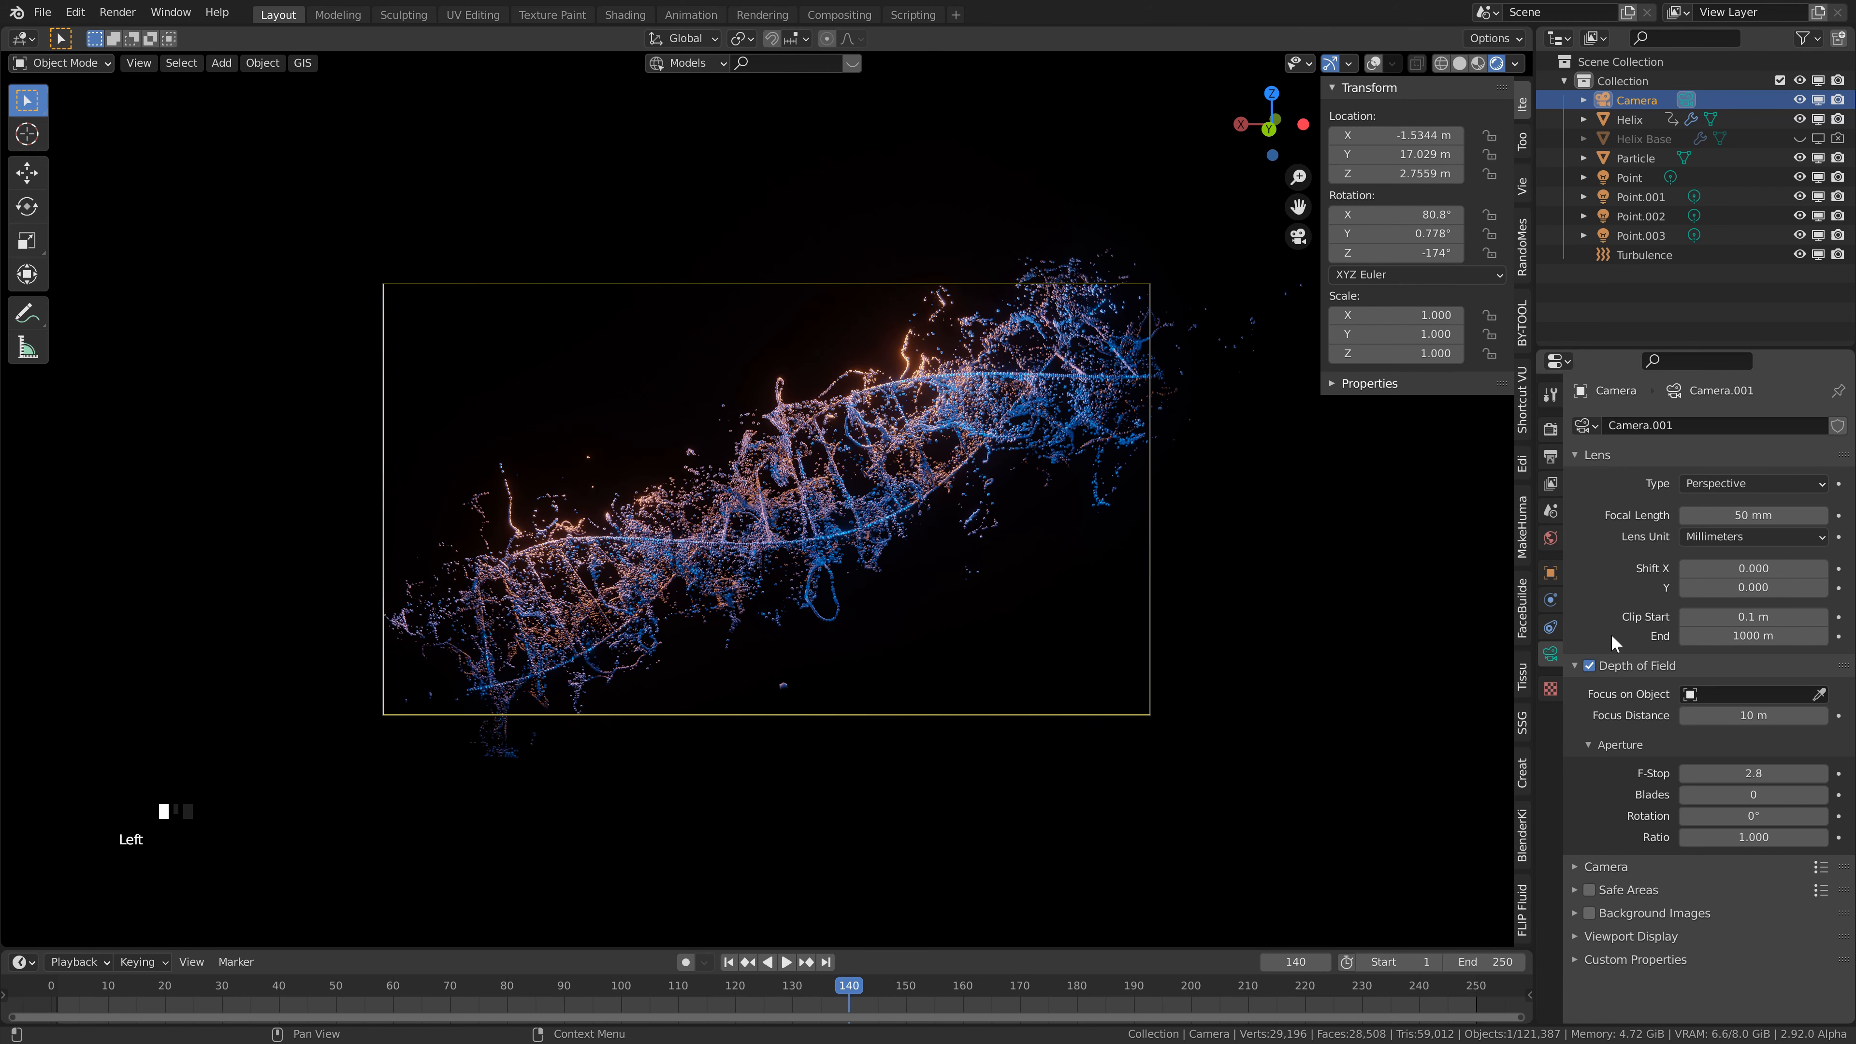
- Try camera F-Stop values of 0.2 and 0.07, return to 0.2, and end on 0.1
click(1768, 773)
text(.2)
key(Return)
click(1770, 769)
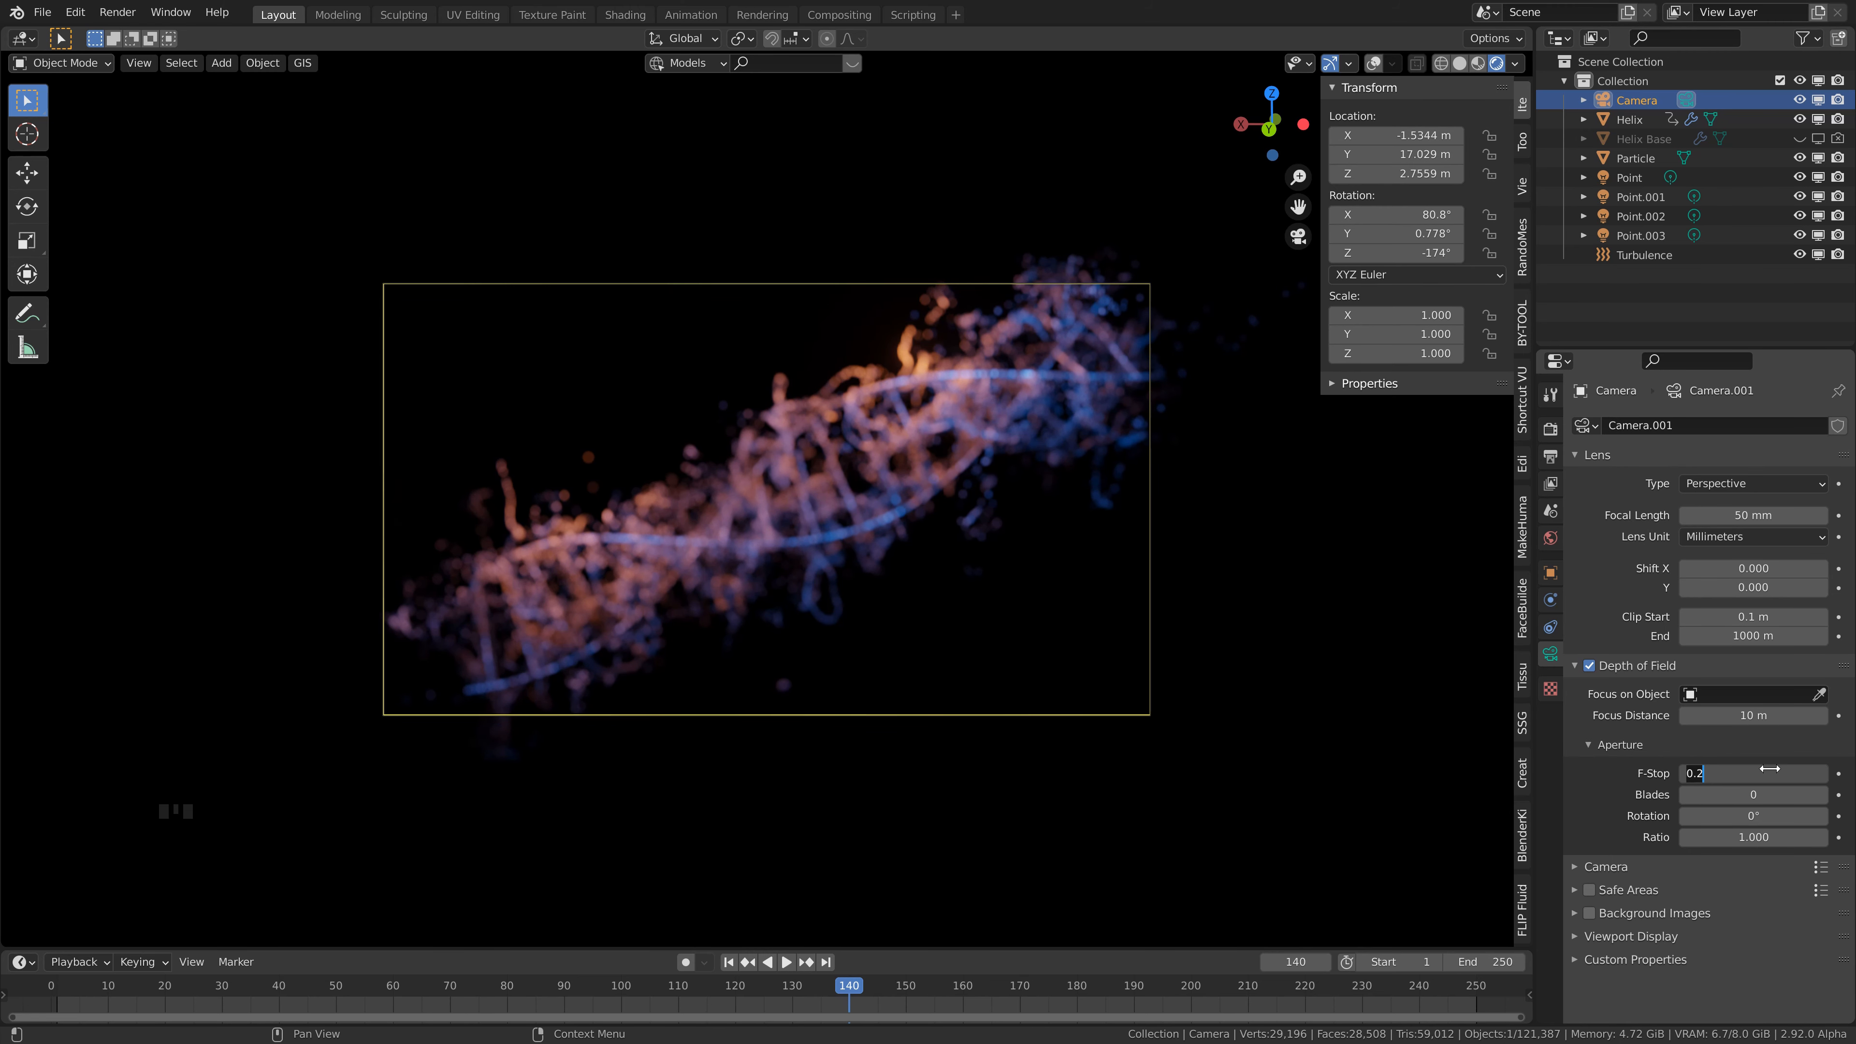
text(.07)
key(Return)
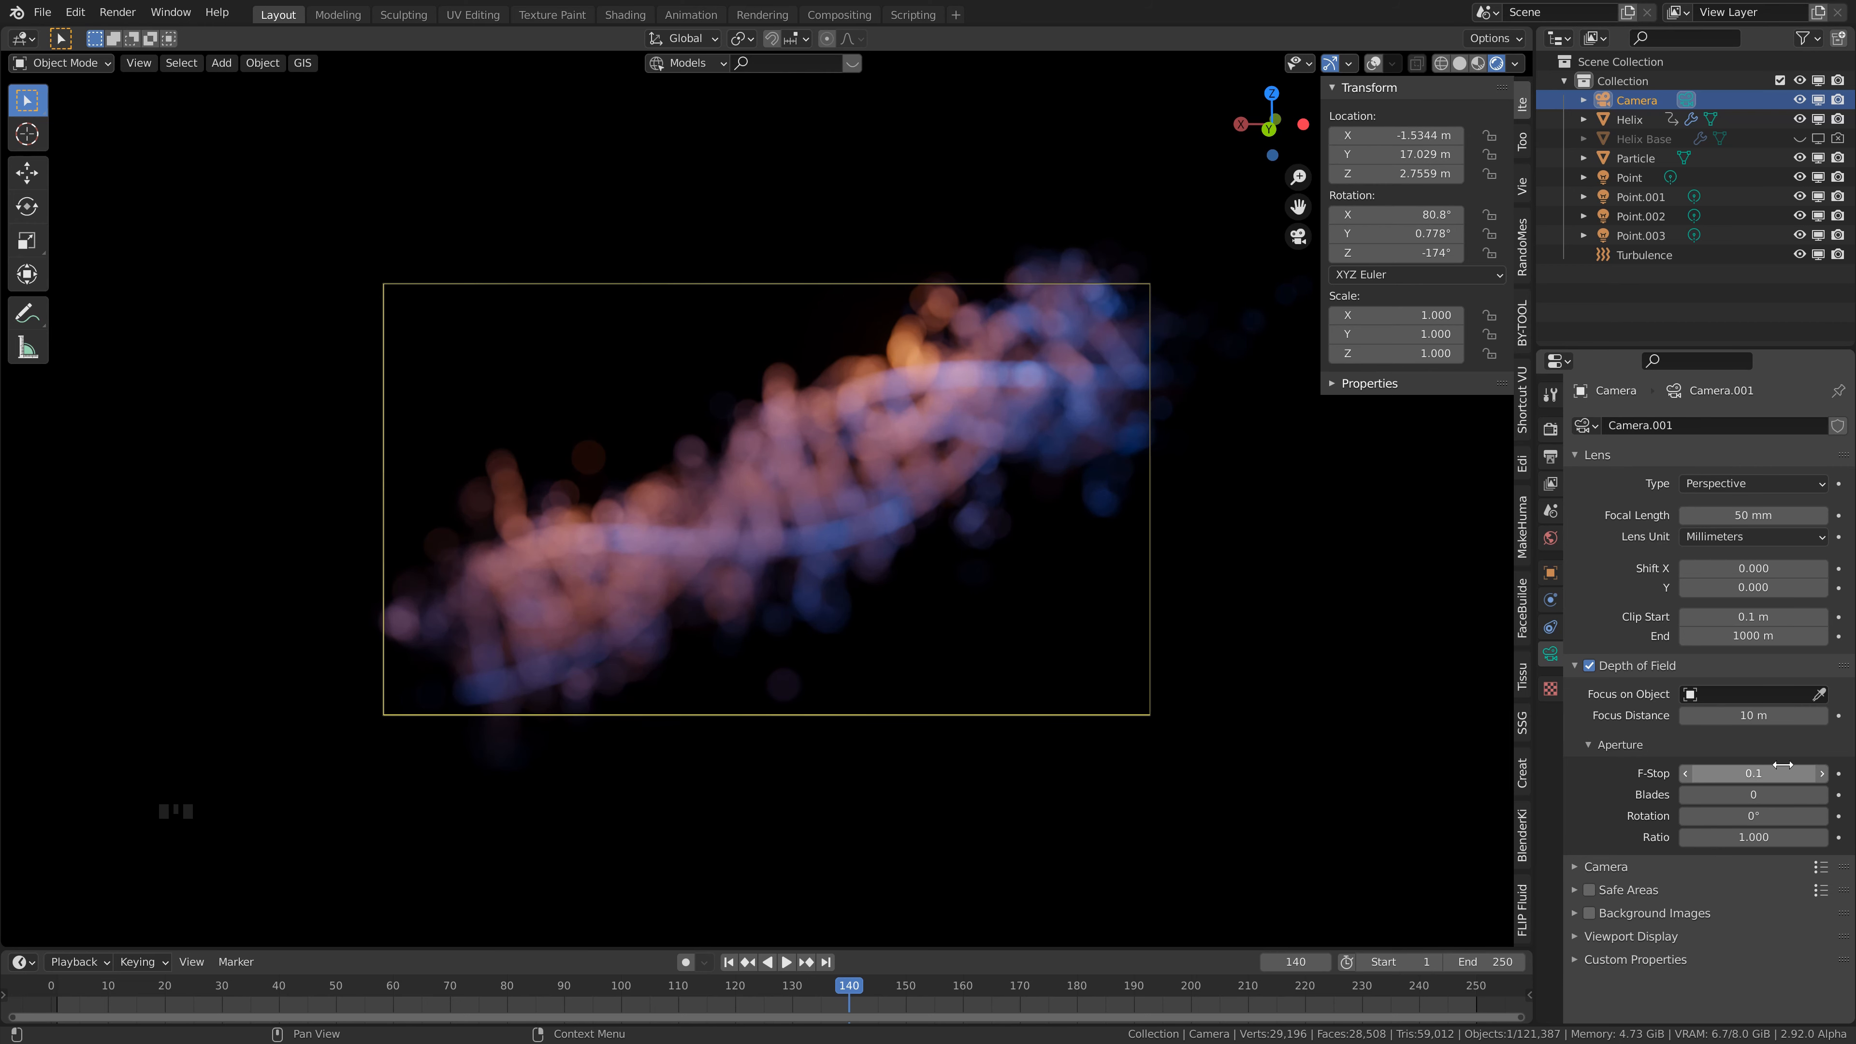
click(1749, 772)
text(.2)
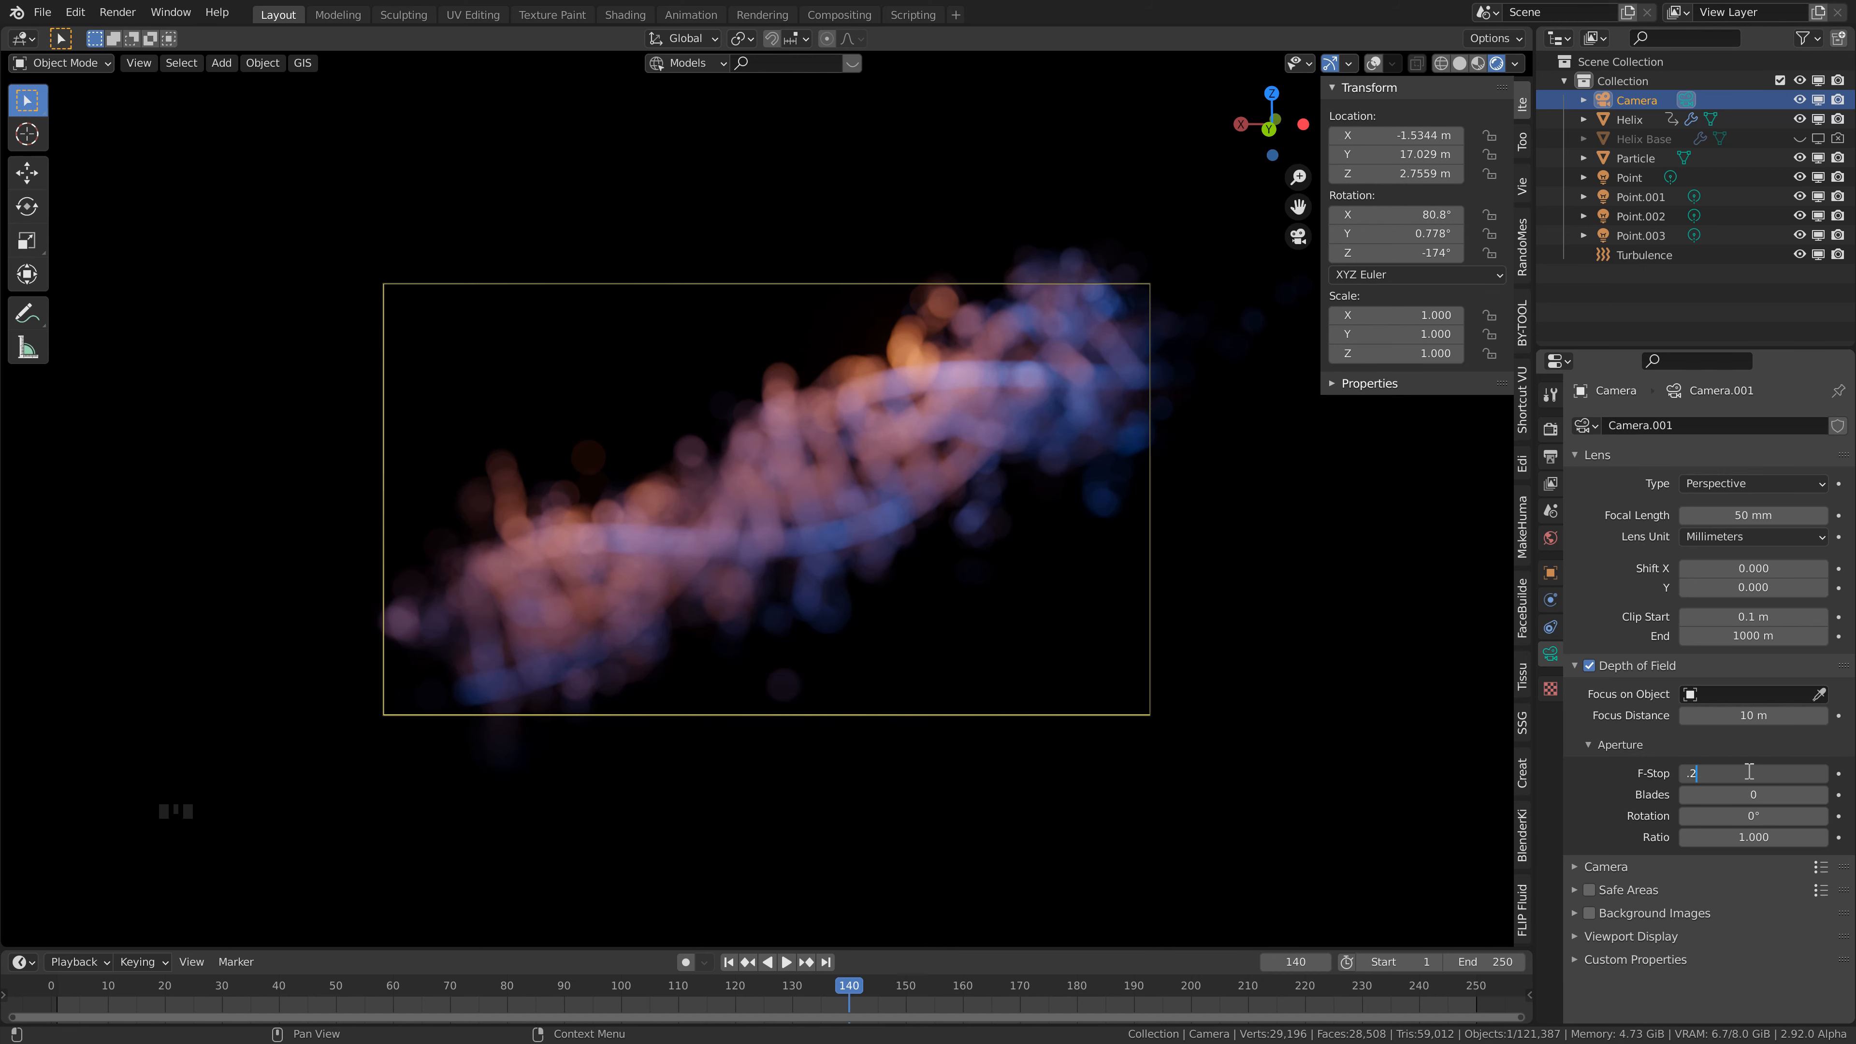
key(Return)
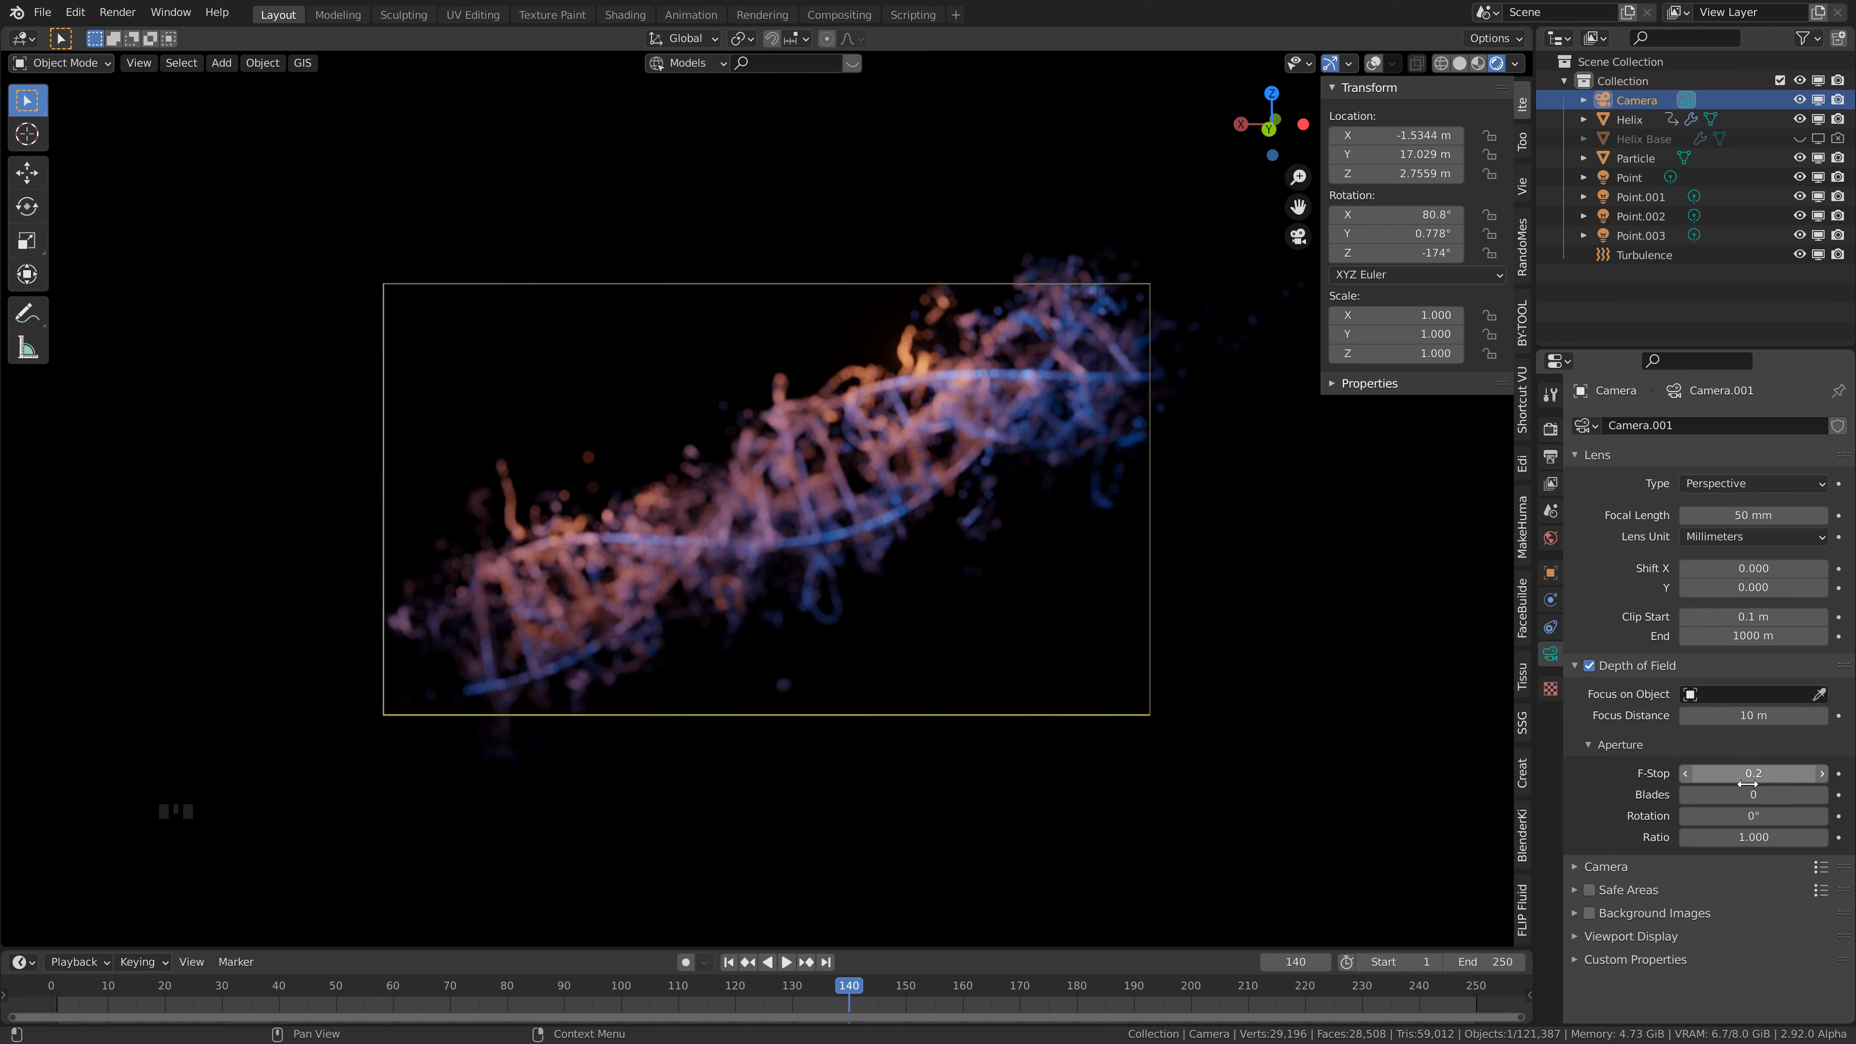
click(1762, 773)
text(.1)
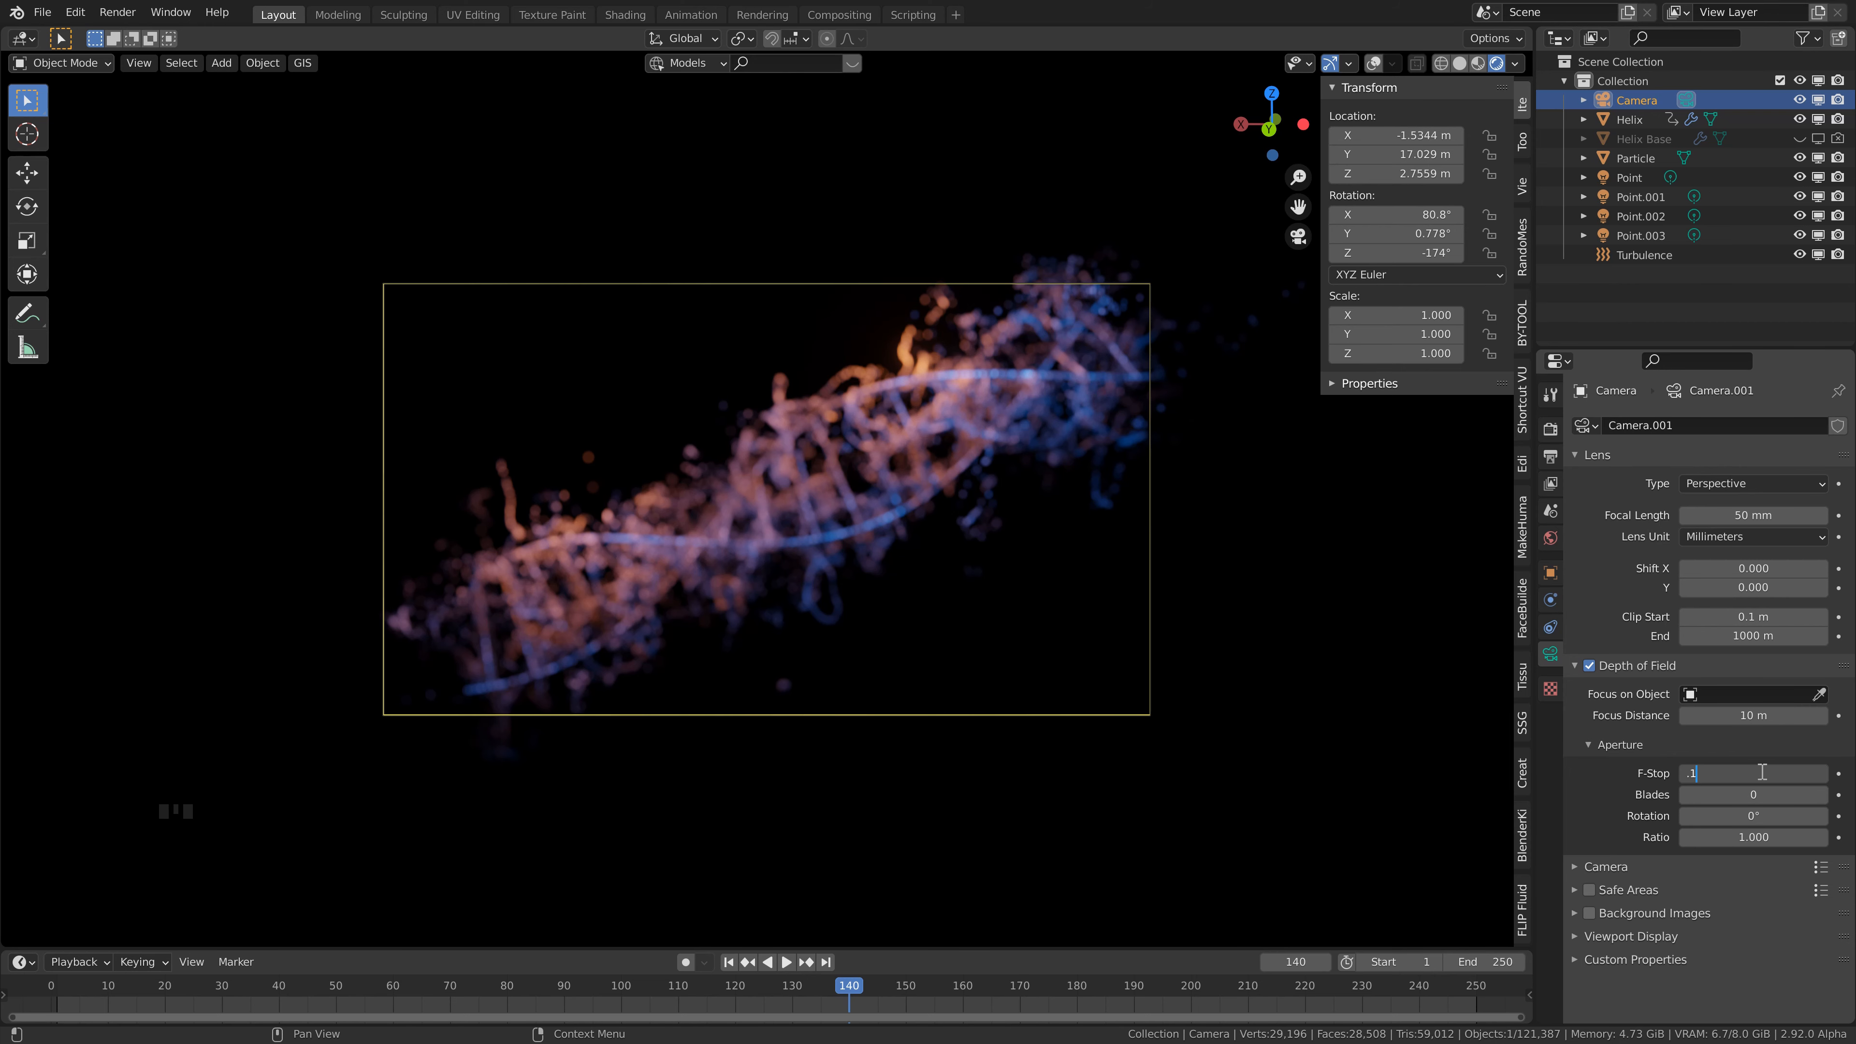
key(Return)
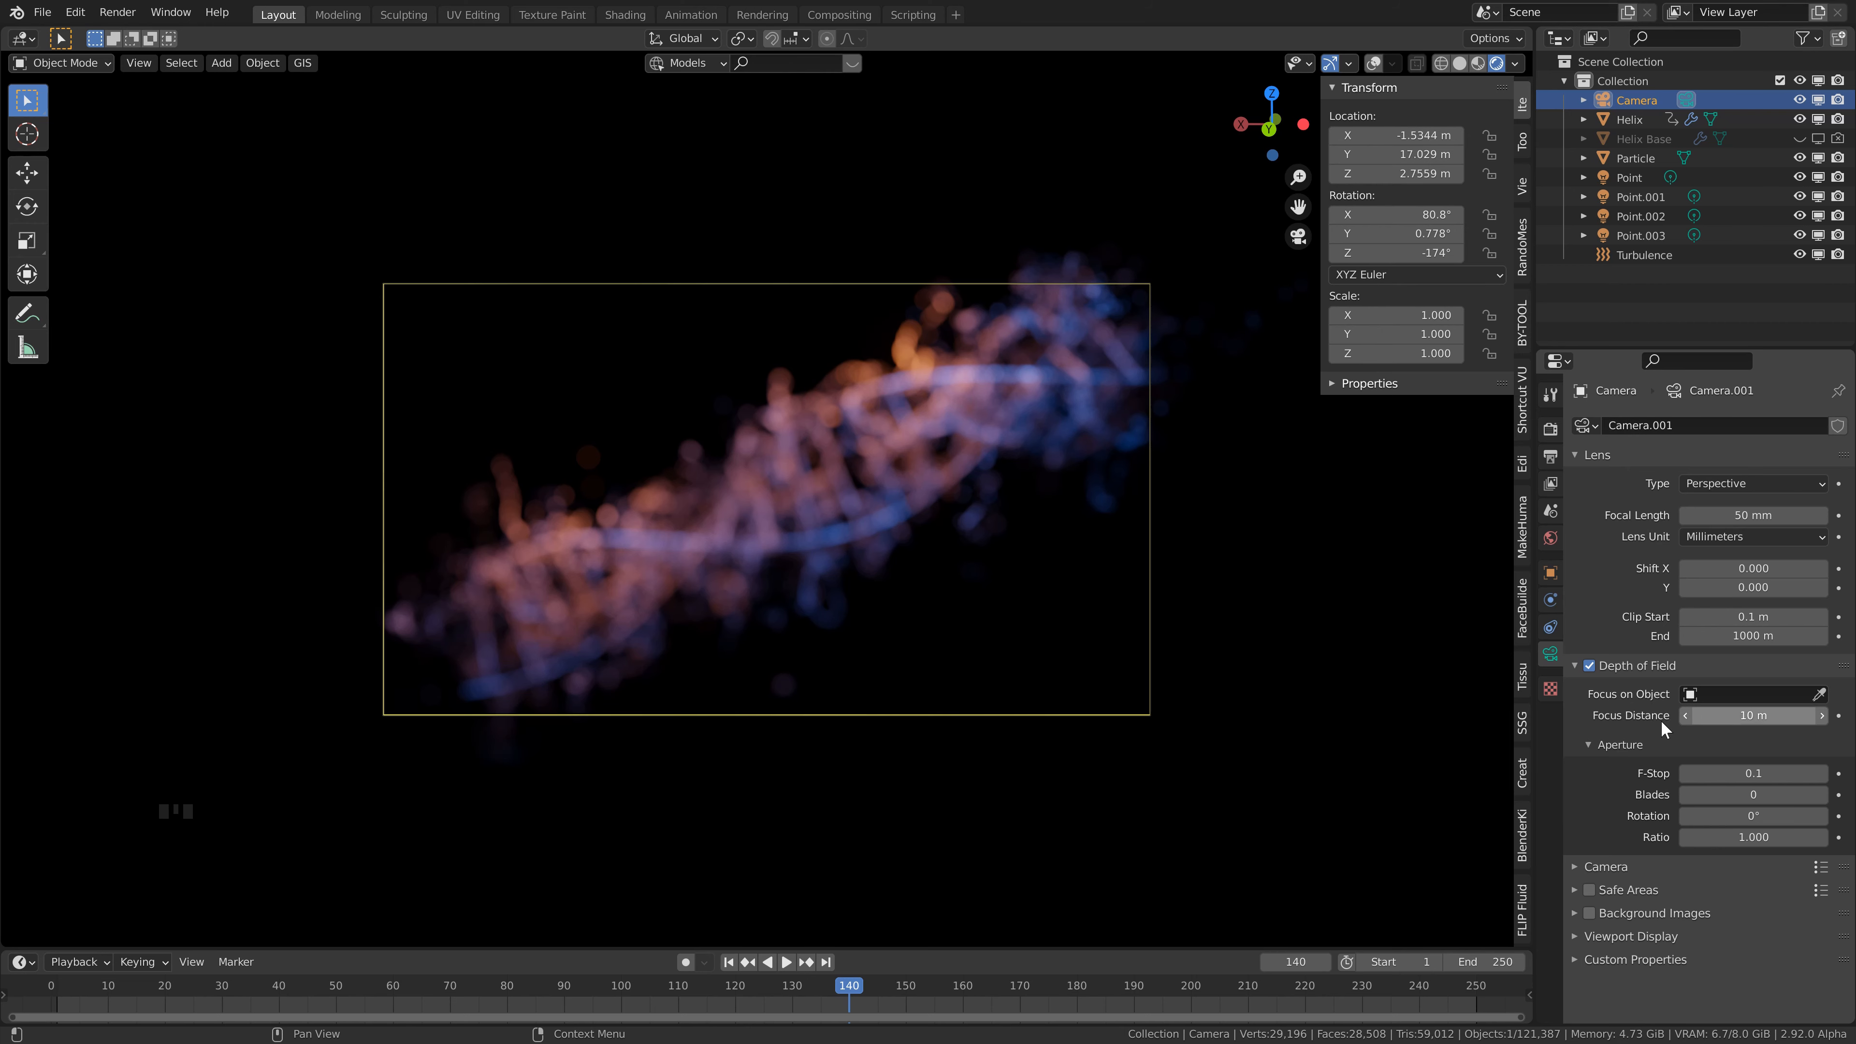
- Enable the camera's Limits display and switch the viewport to solid shading with overlays shown
click(1569, 935)
scroll(1629, 924, down, 4)
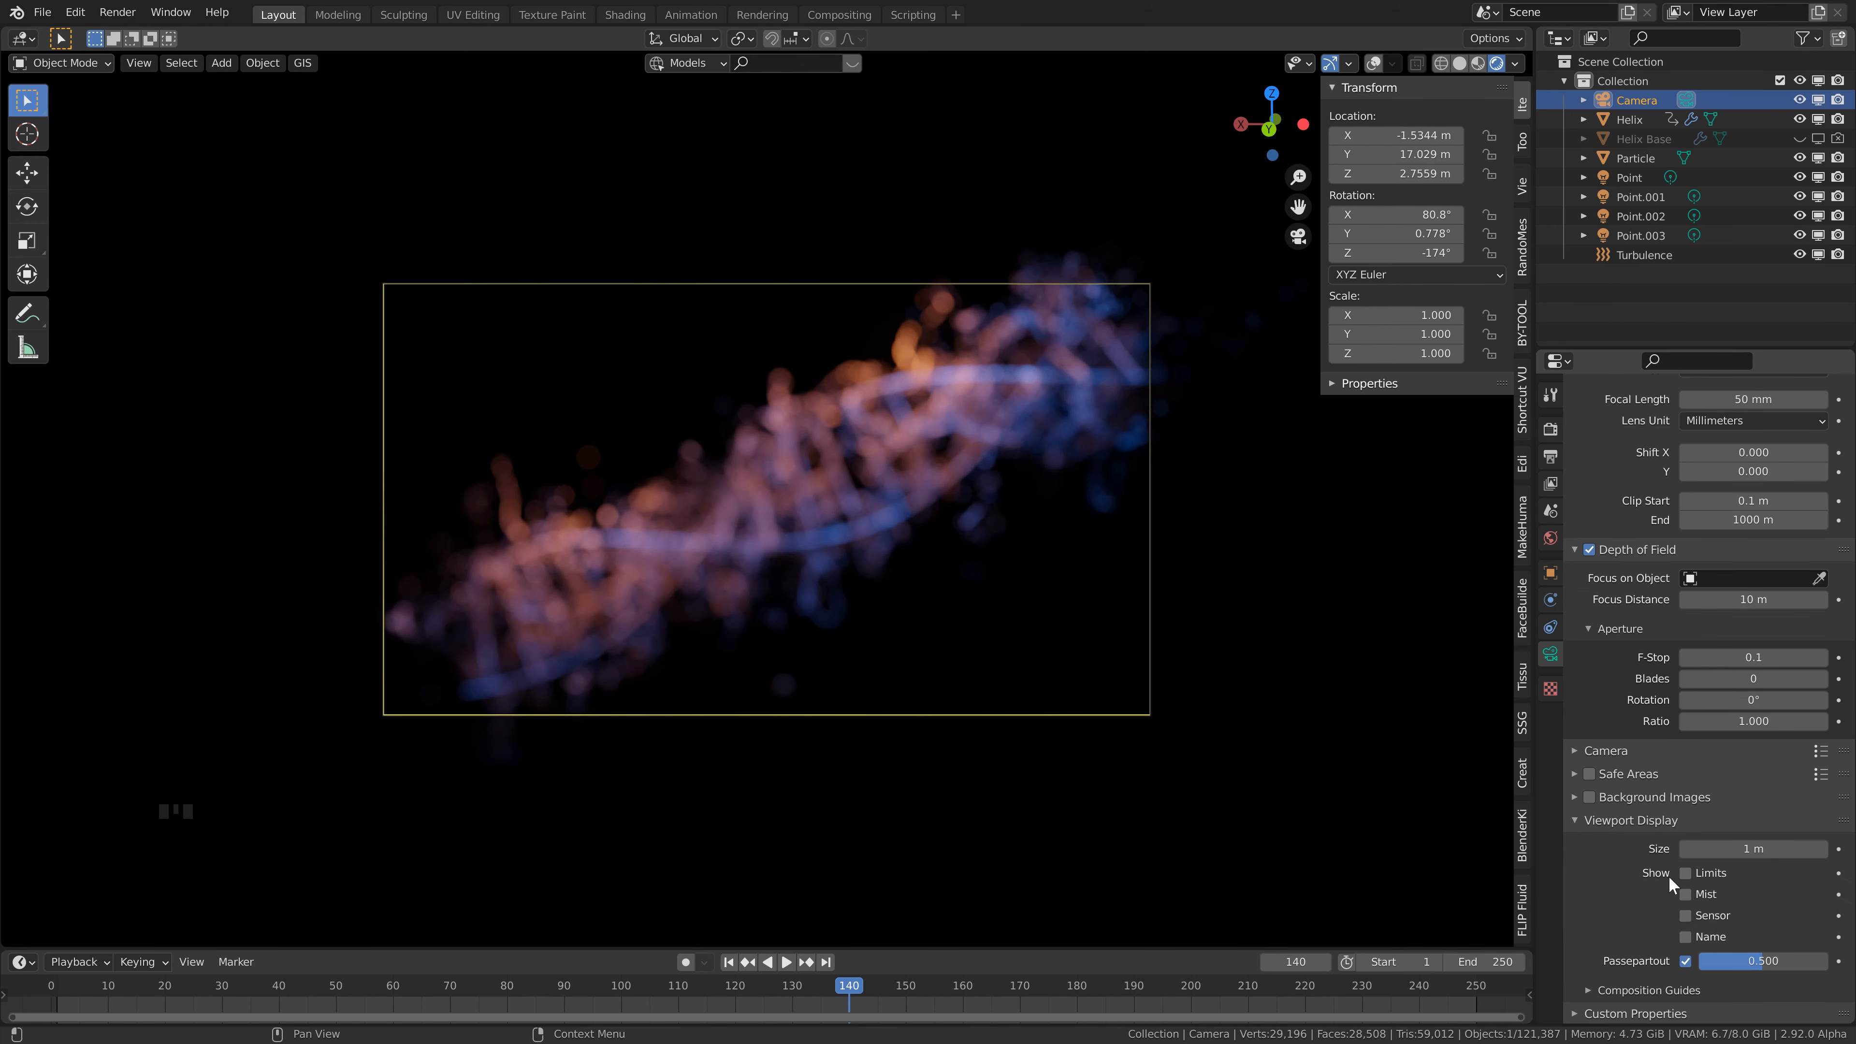
click(1684, 871)
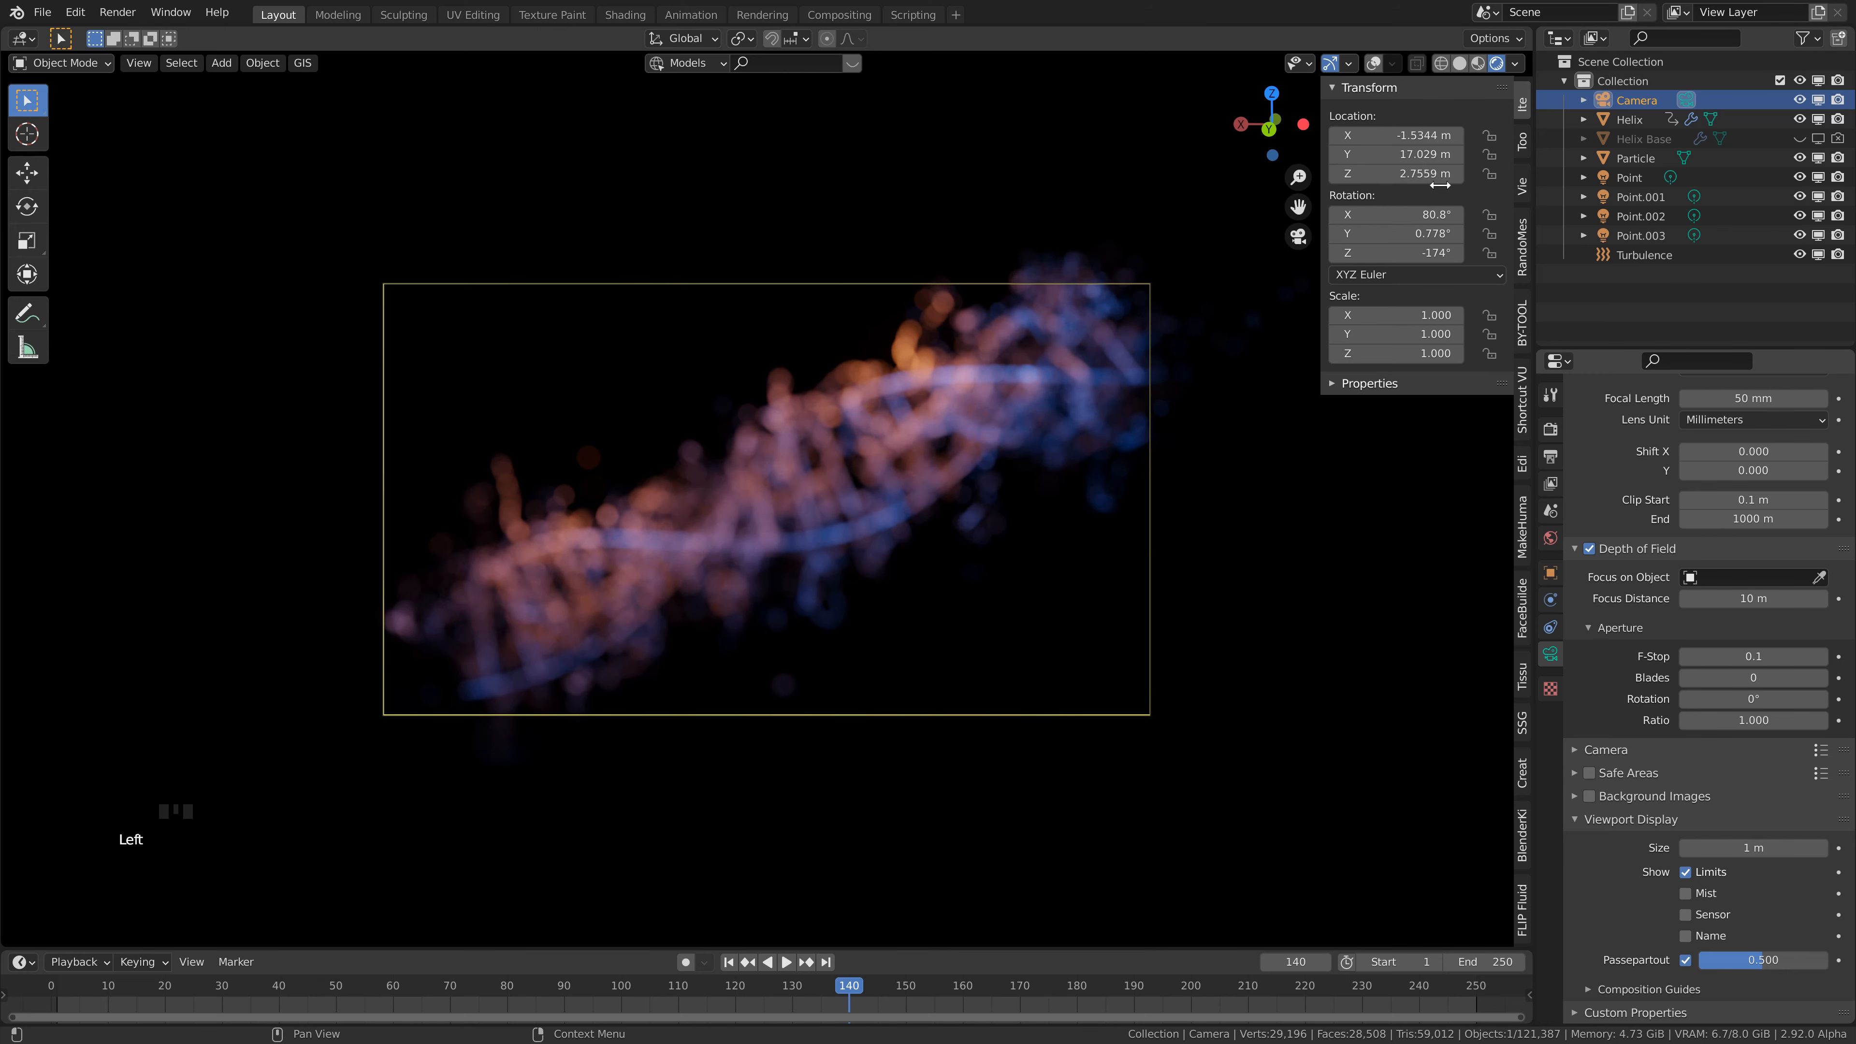
click(1371, 63)
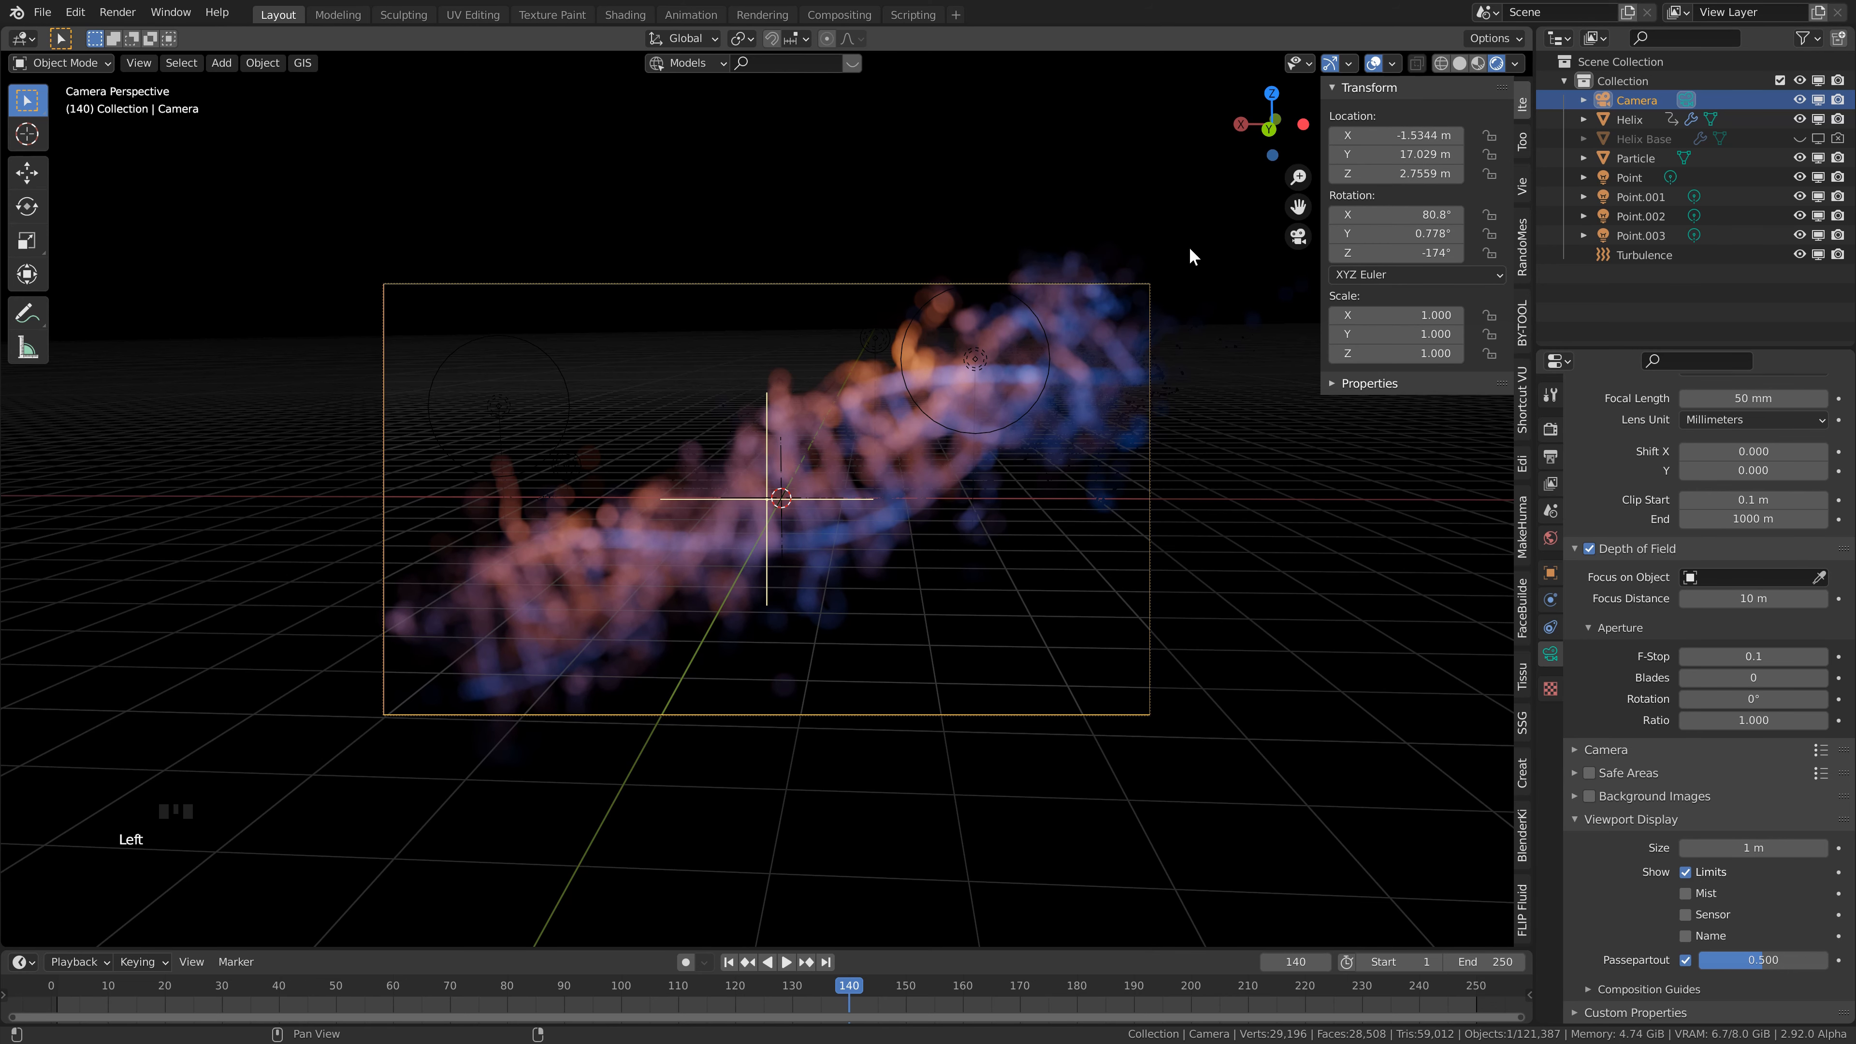
click(1451, 65)
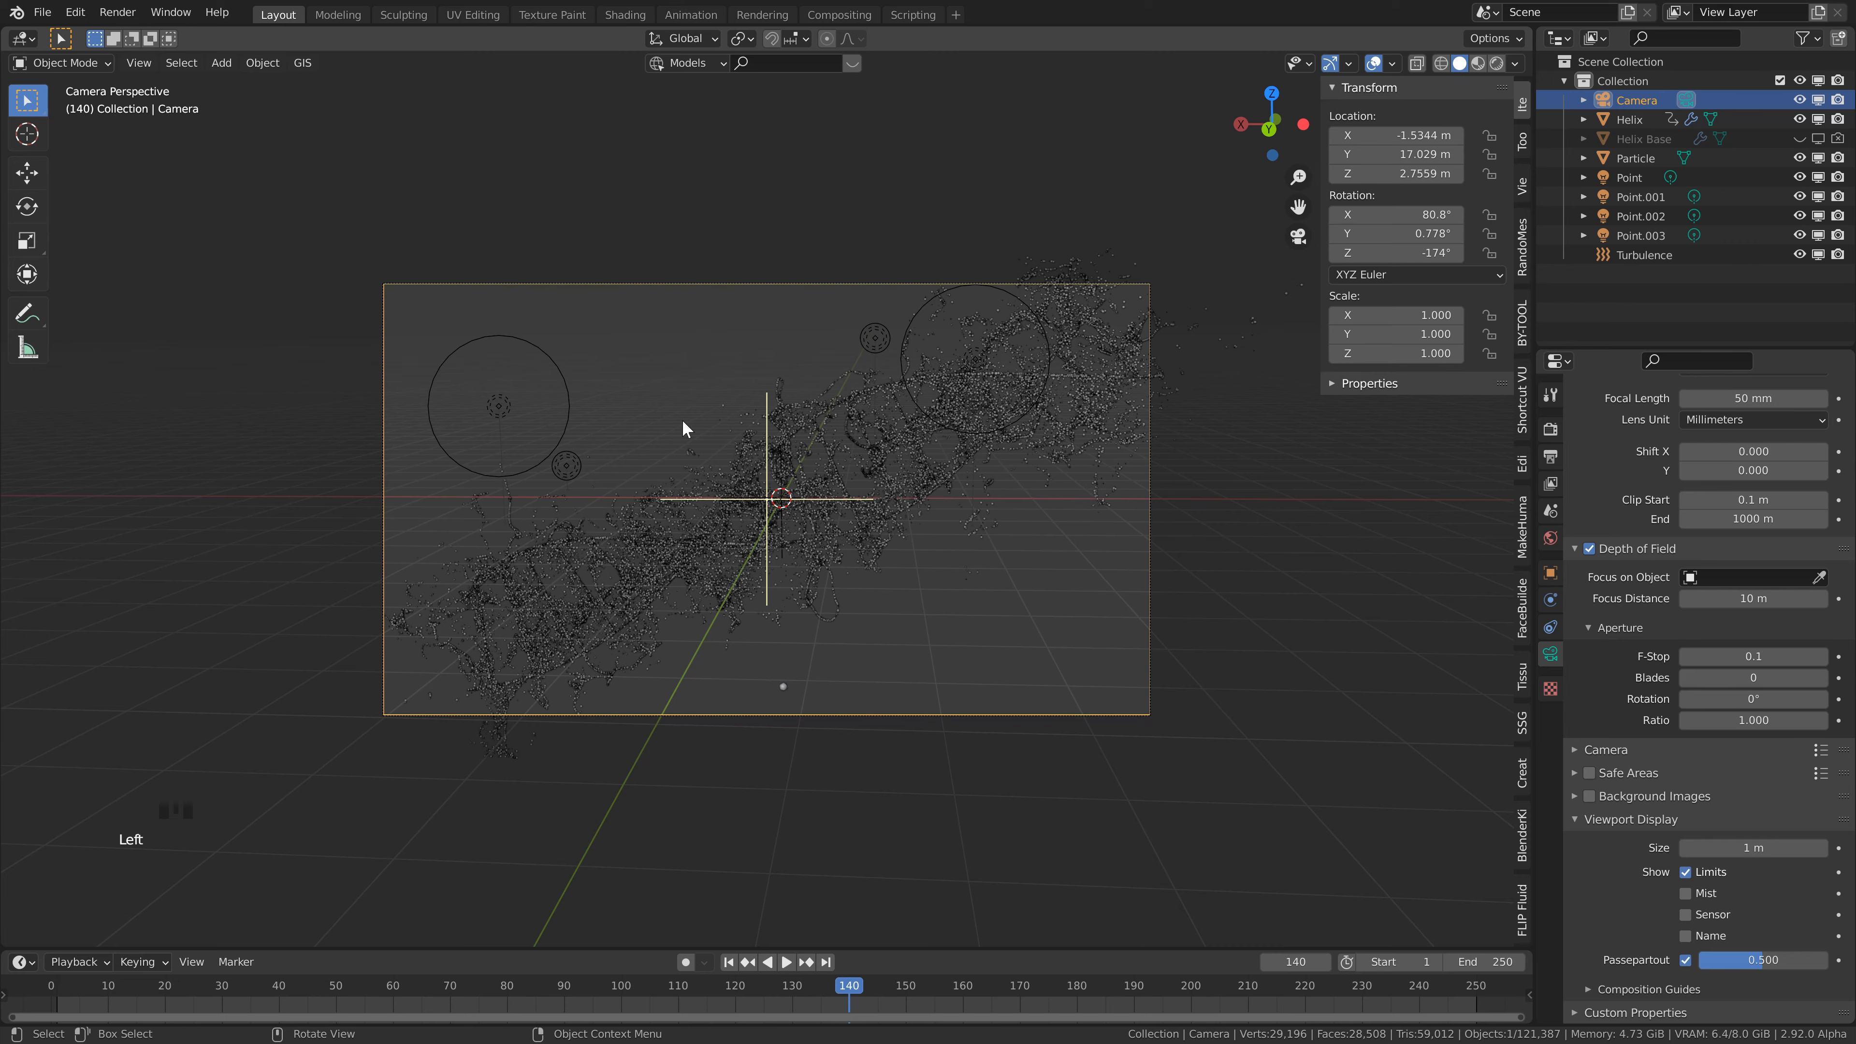
- Increase the camera's focus distance to 17 m so the focus marker sits at the helix centre
middle_drag(682, 419, 1087, 516)
scroll(914, 430, down, 2)
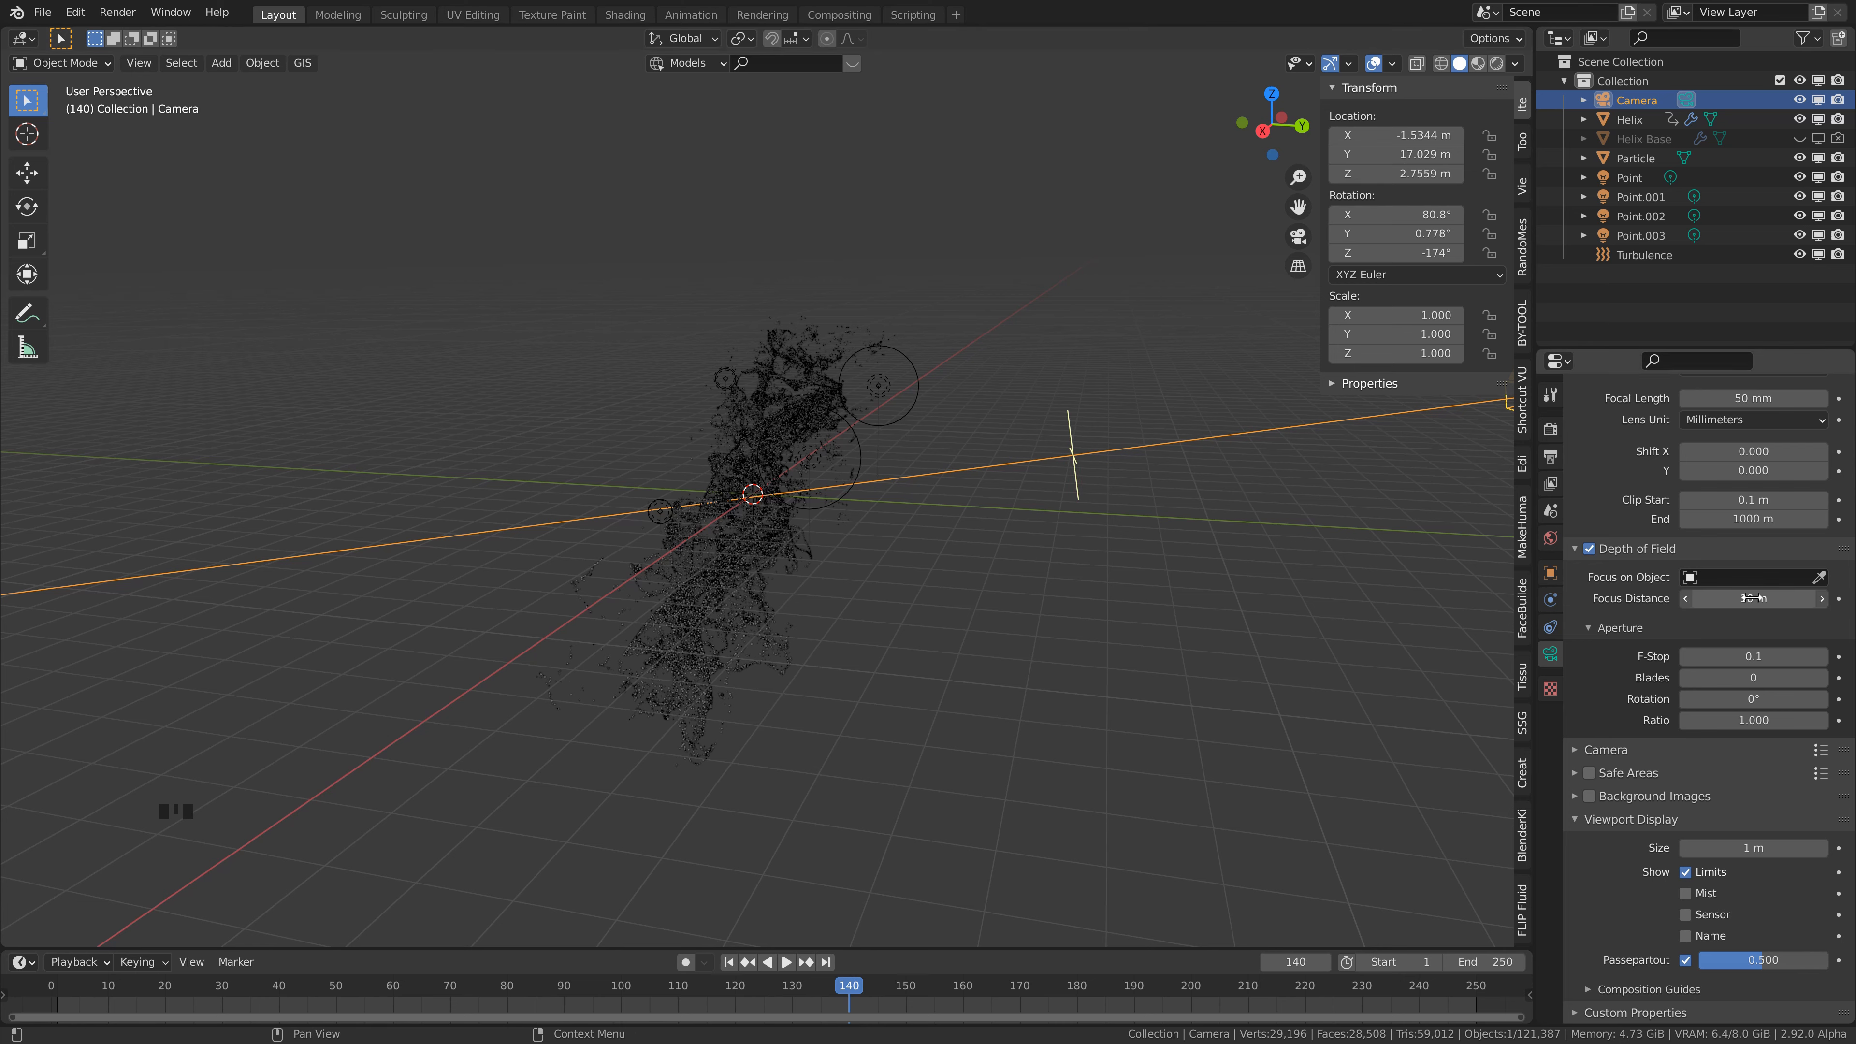
click(1789, 596)
drag(1789, 596, 241, 579)
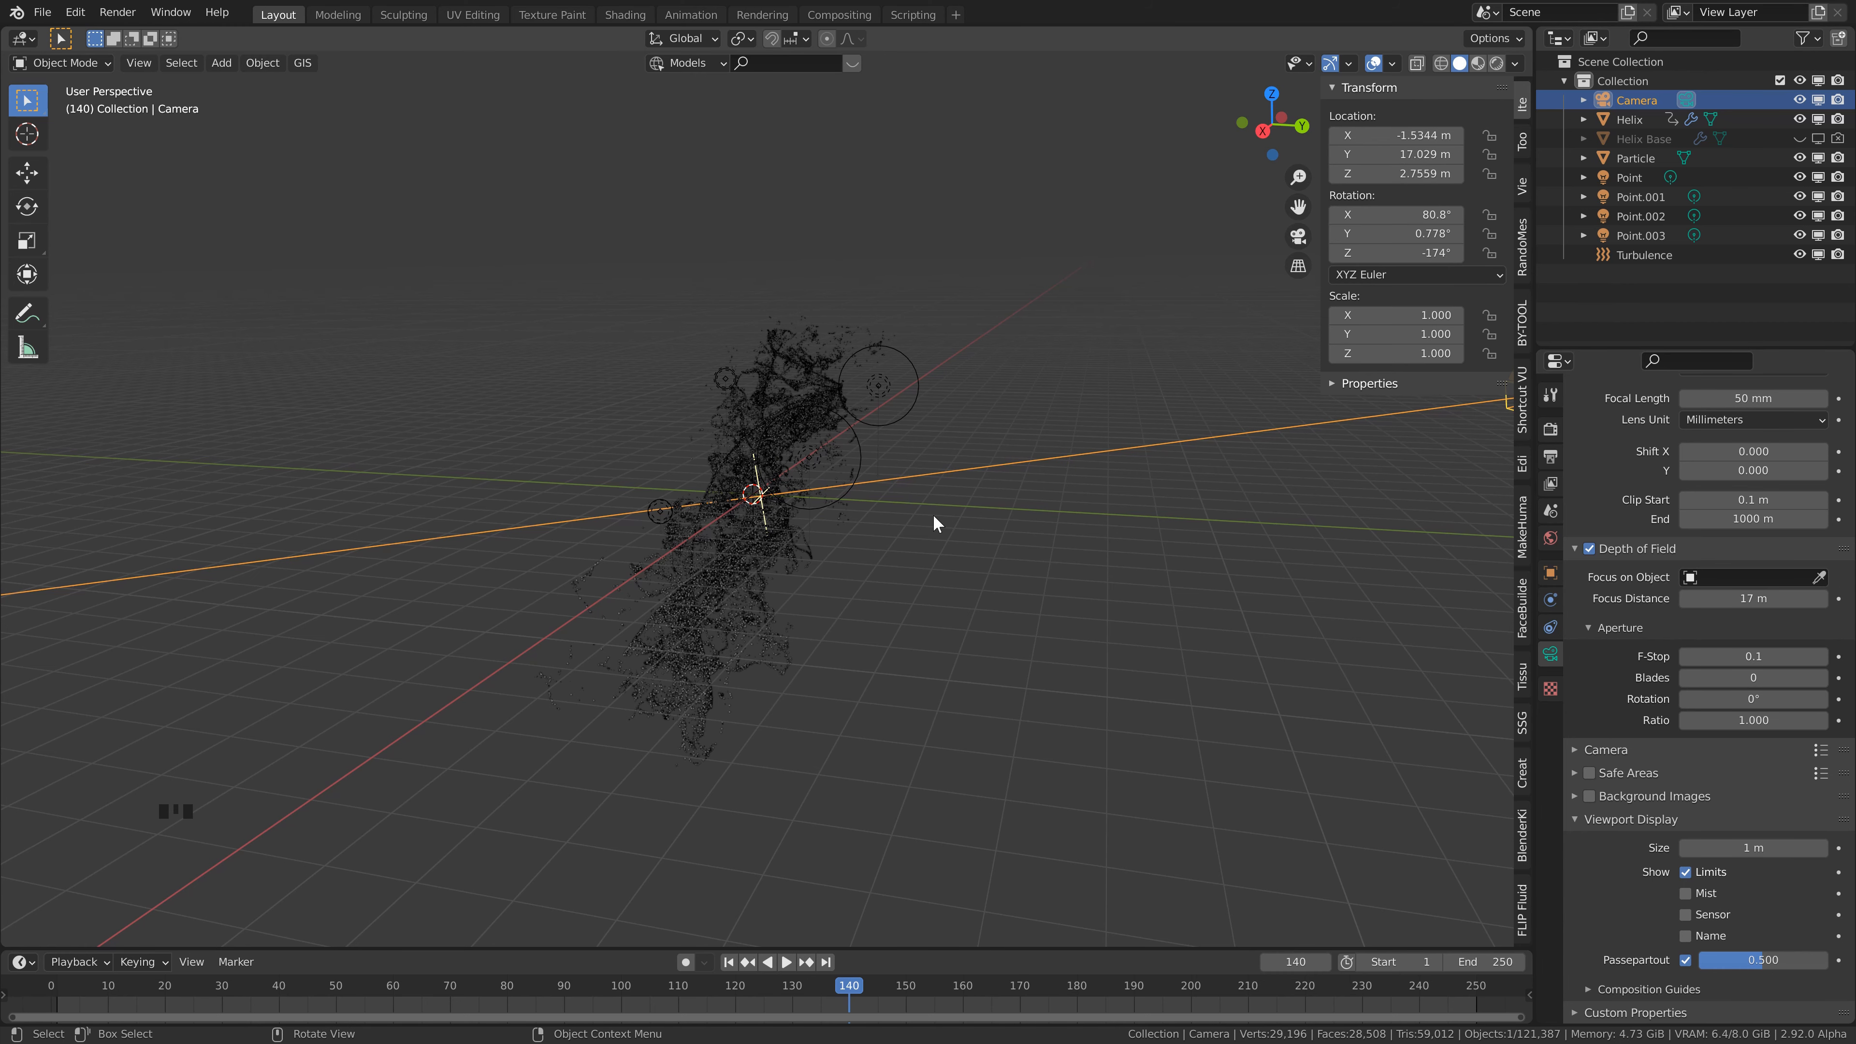
- Return to the camera view in rendered shading without overlays and set the focus distance to 16 m
key(KP_0)
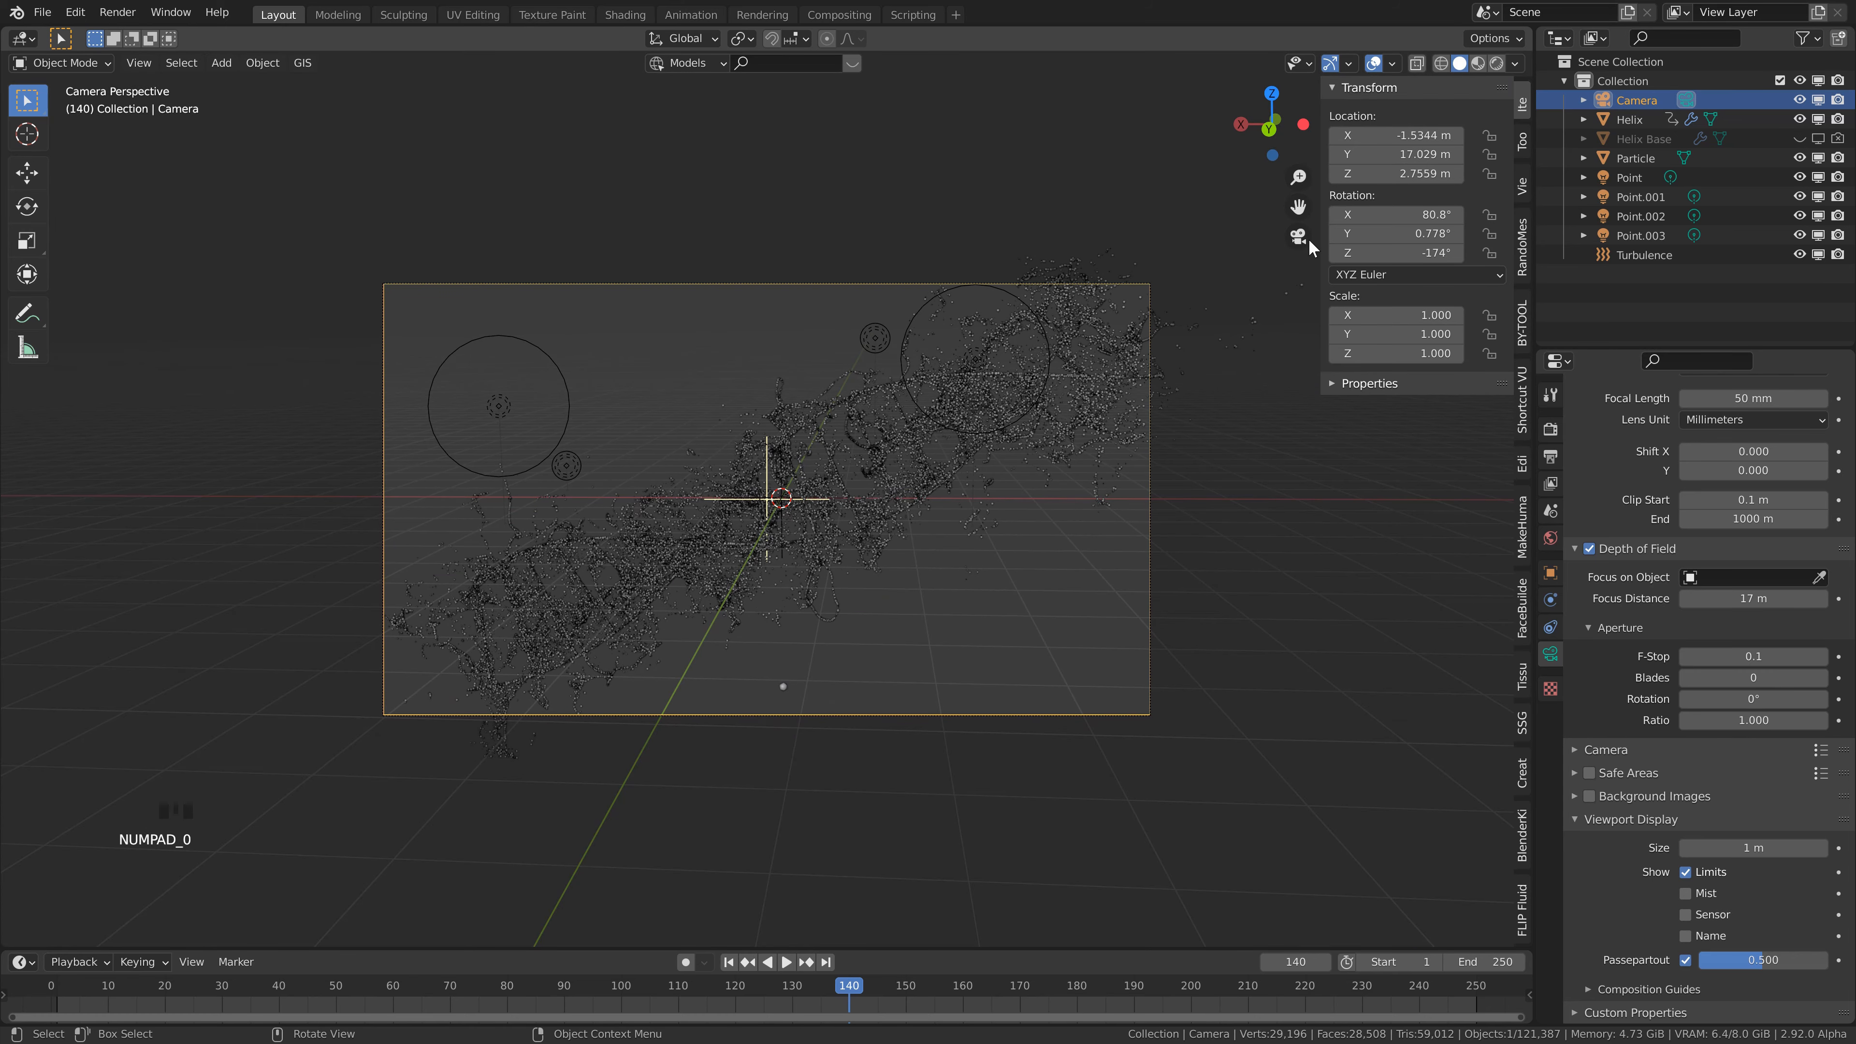
click(1495, 64)
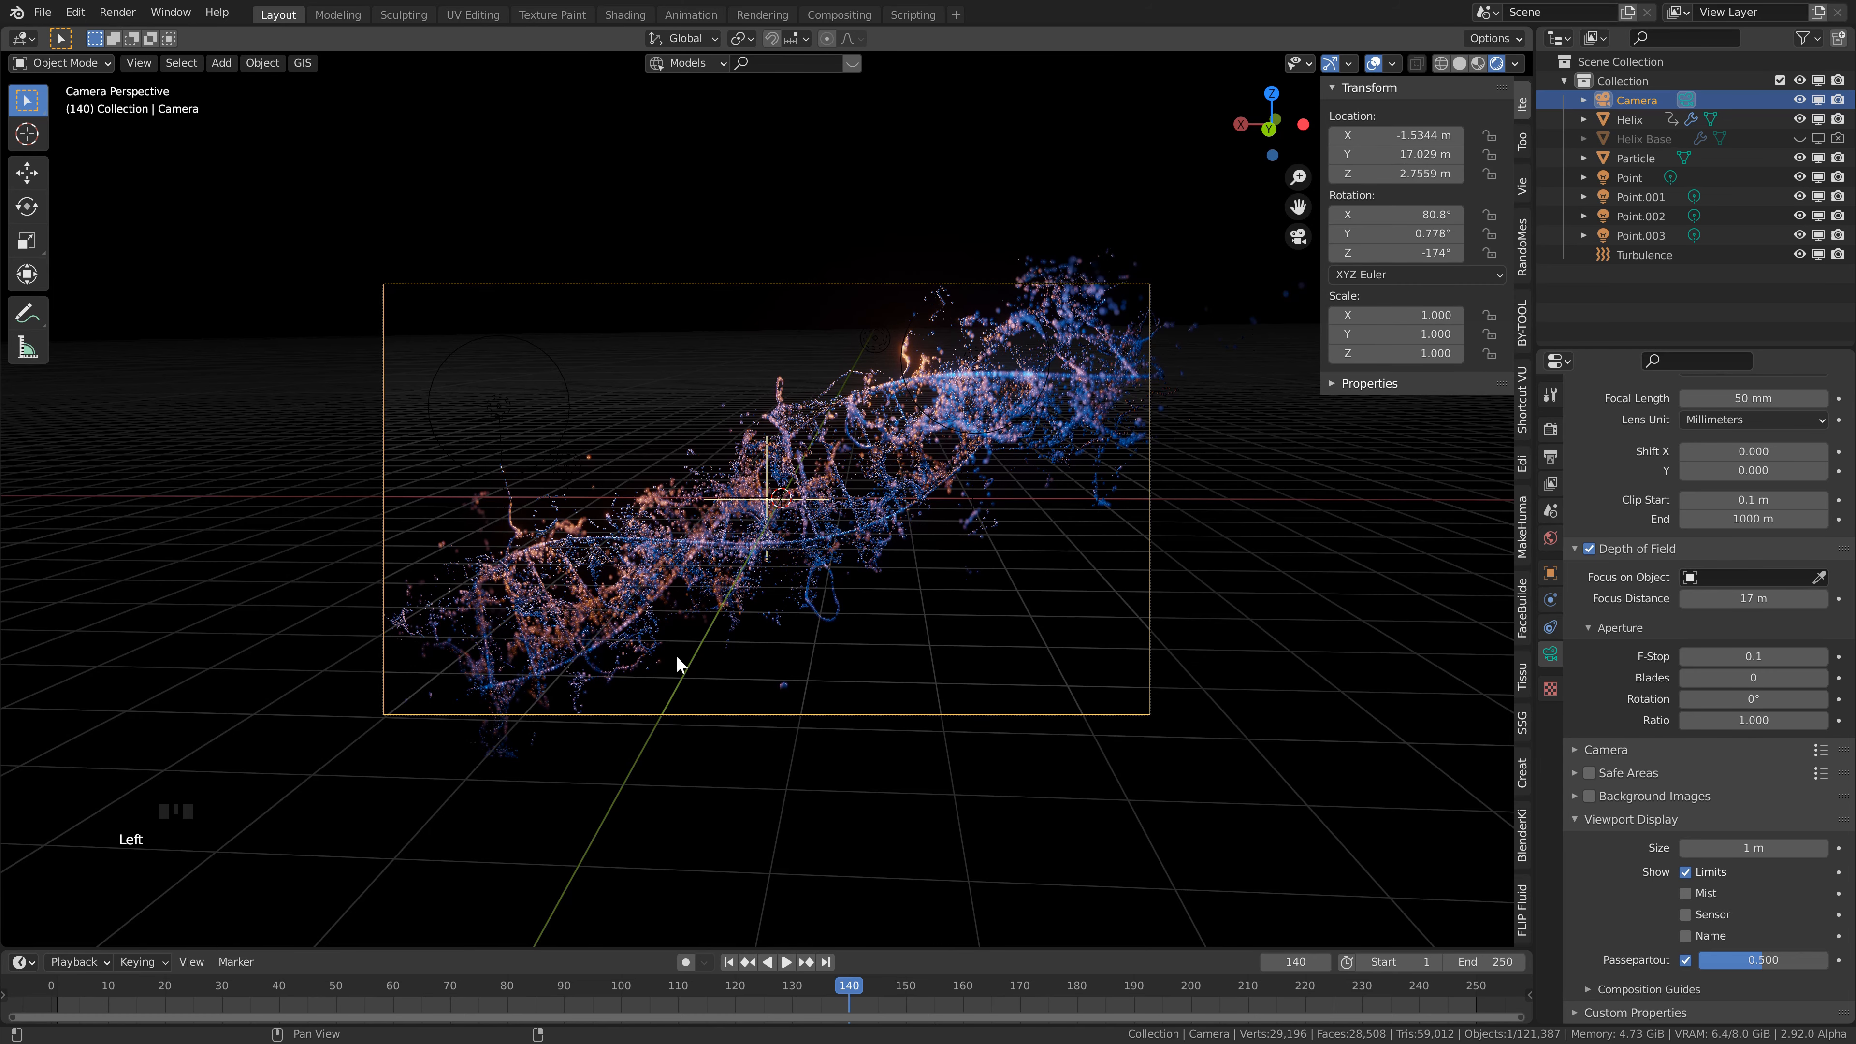
click(1374, 63)
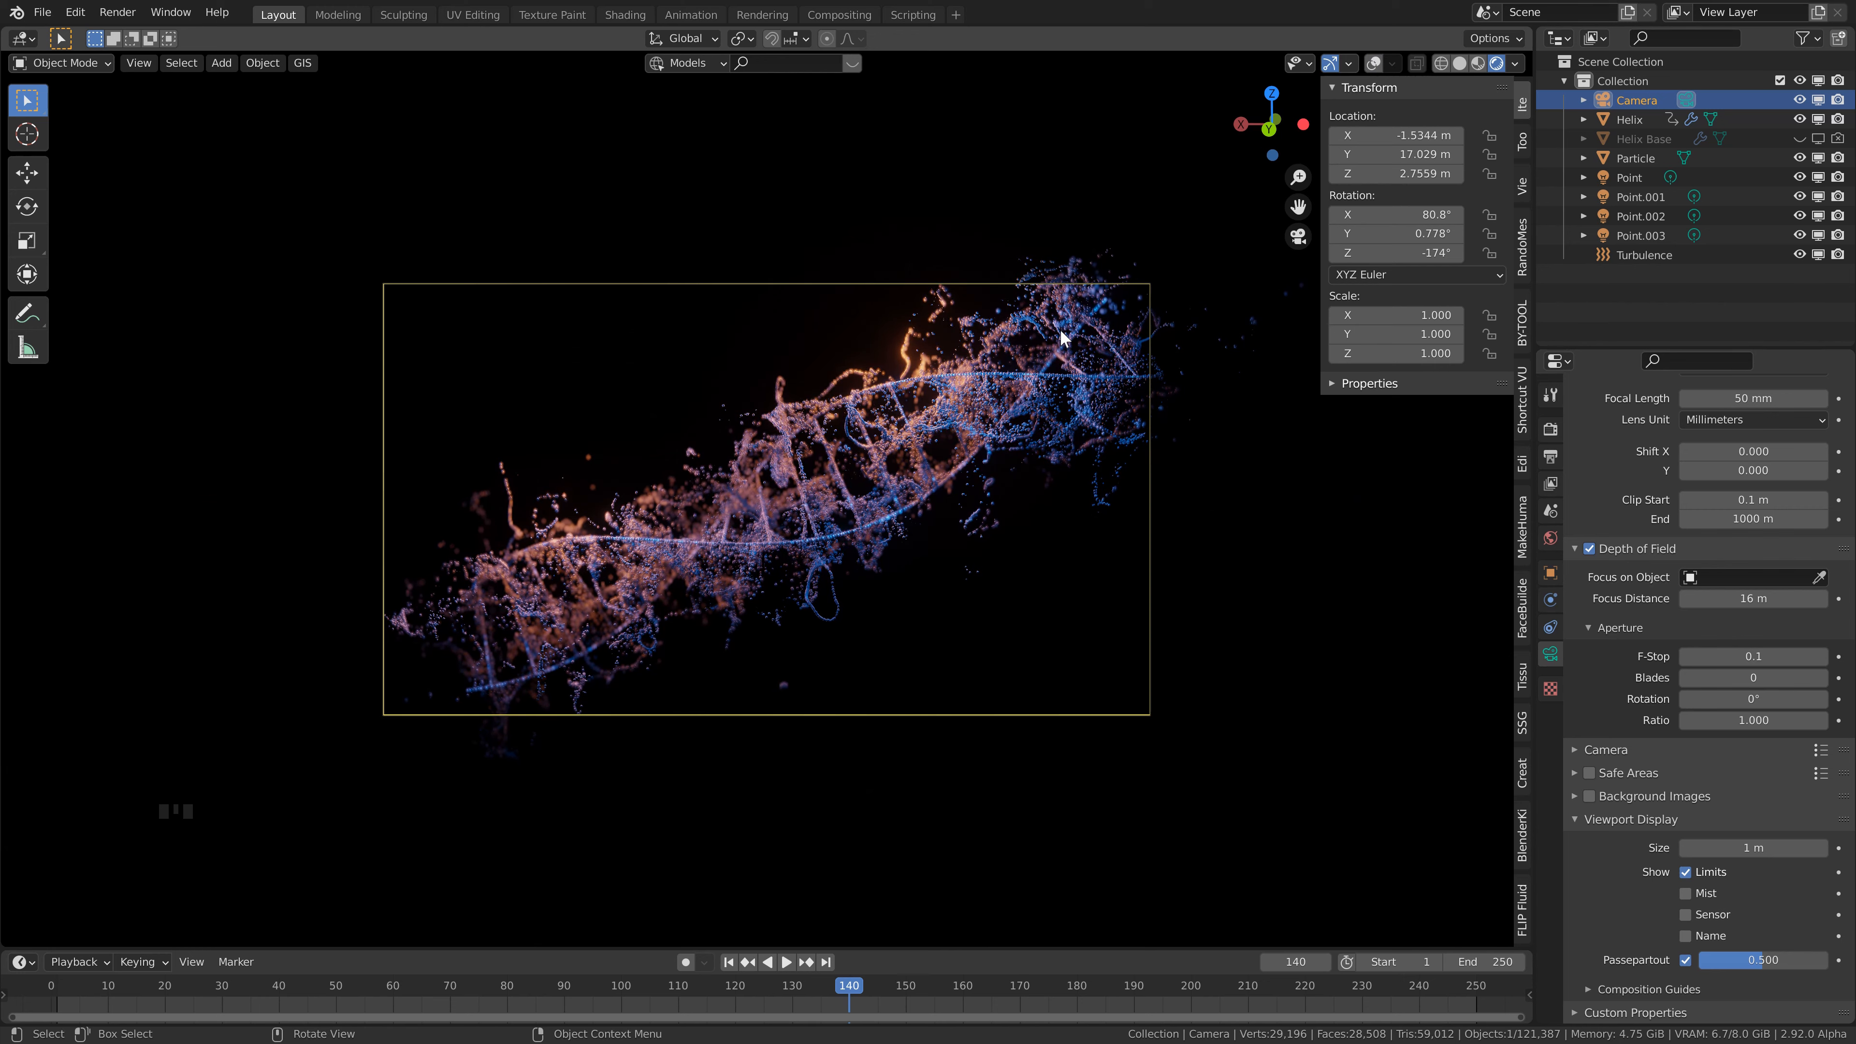
- Set the camera's F-Stop to 0.07 and hide the viewport sidebar
click(1750, 656)
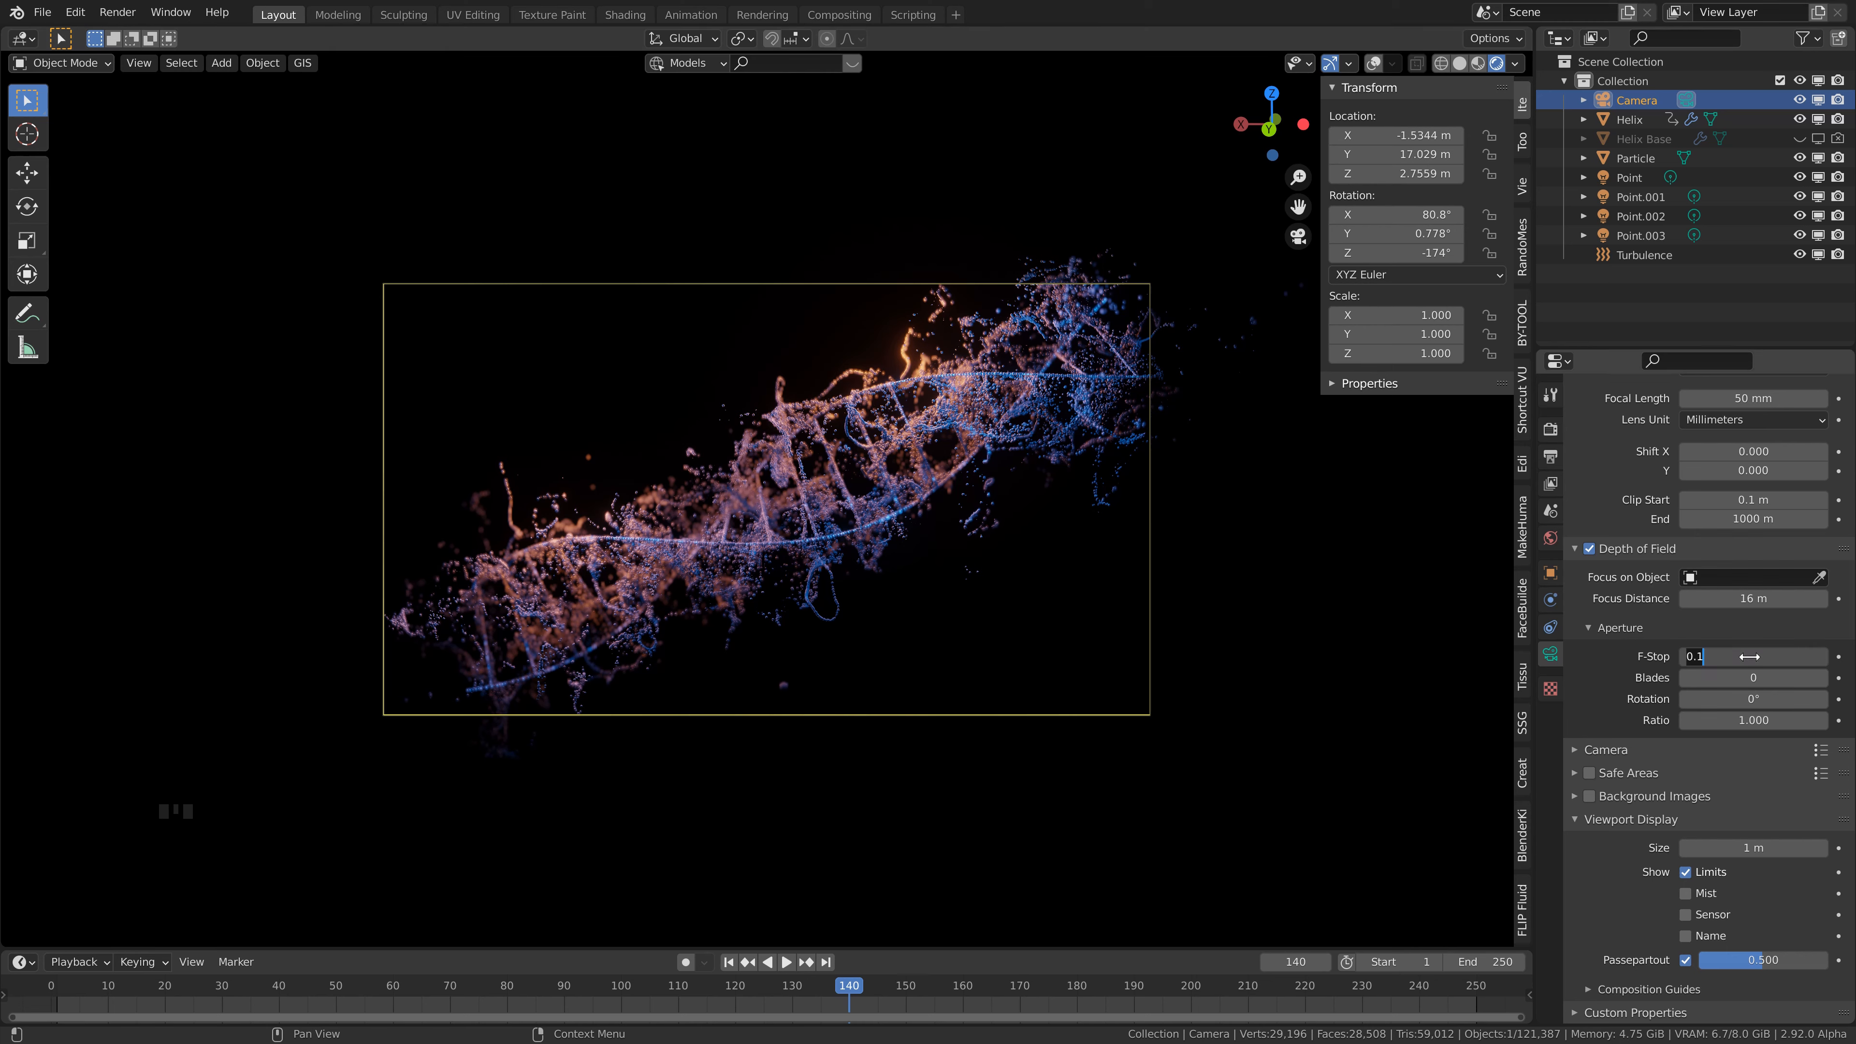
text(.07)
key(Return)
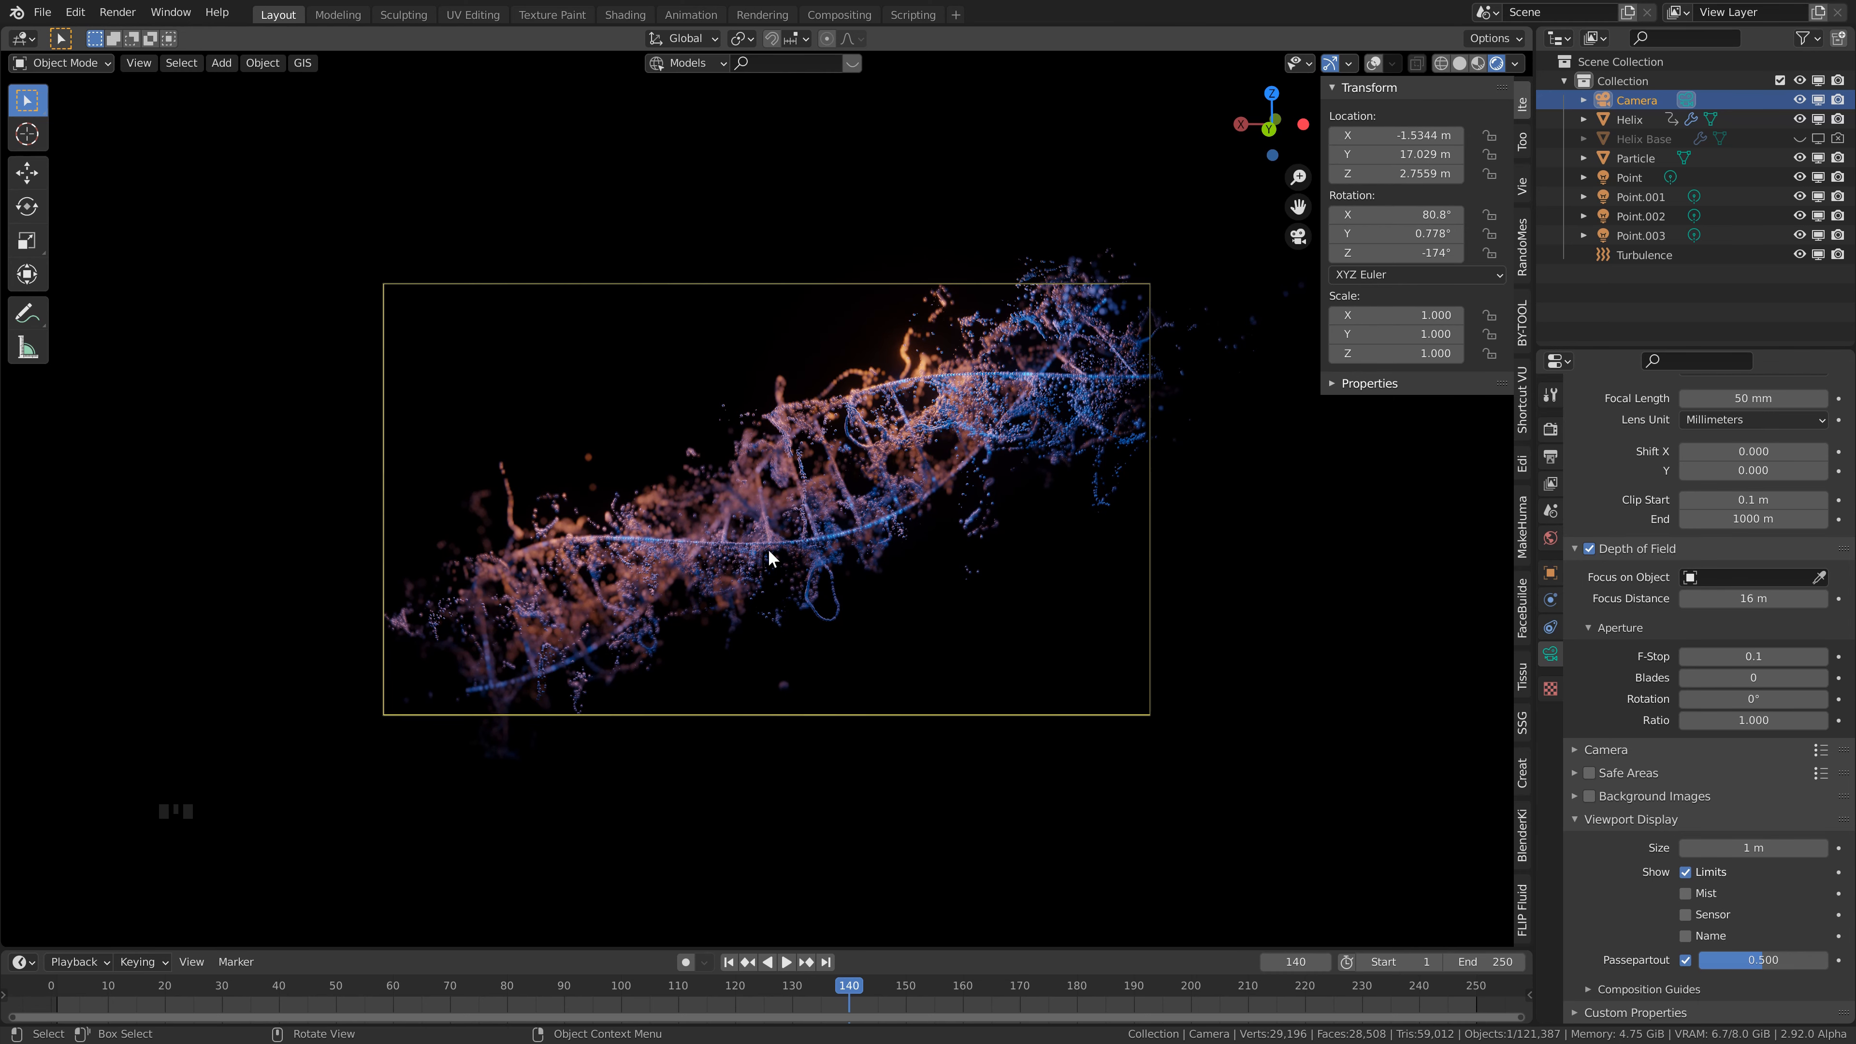
key(n)
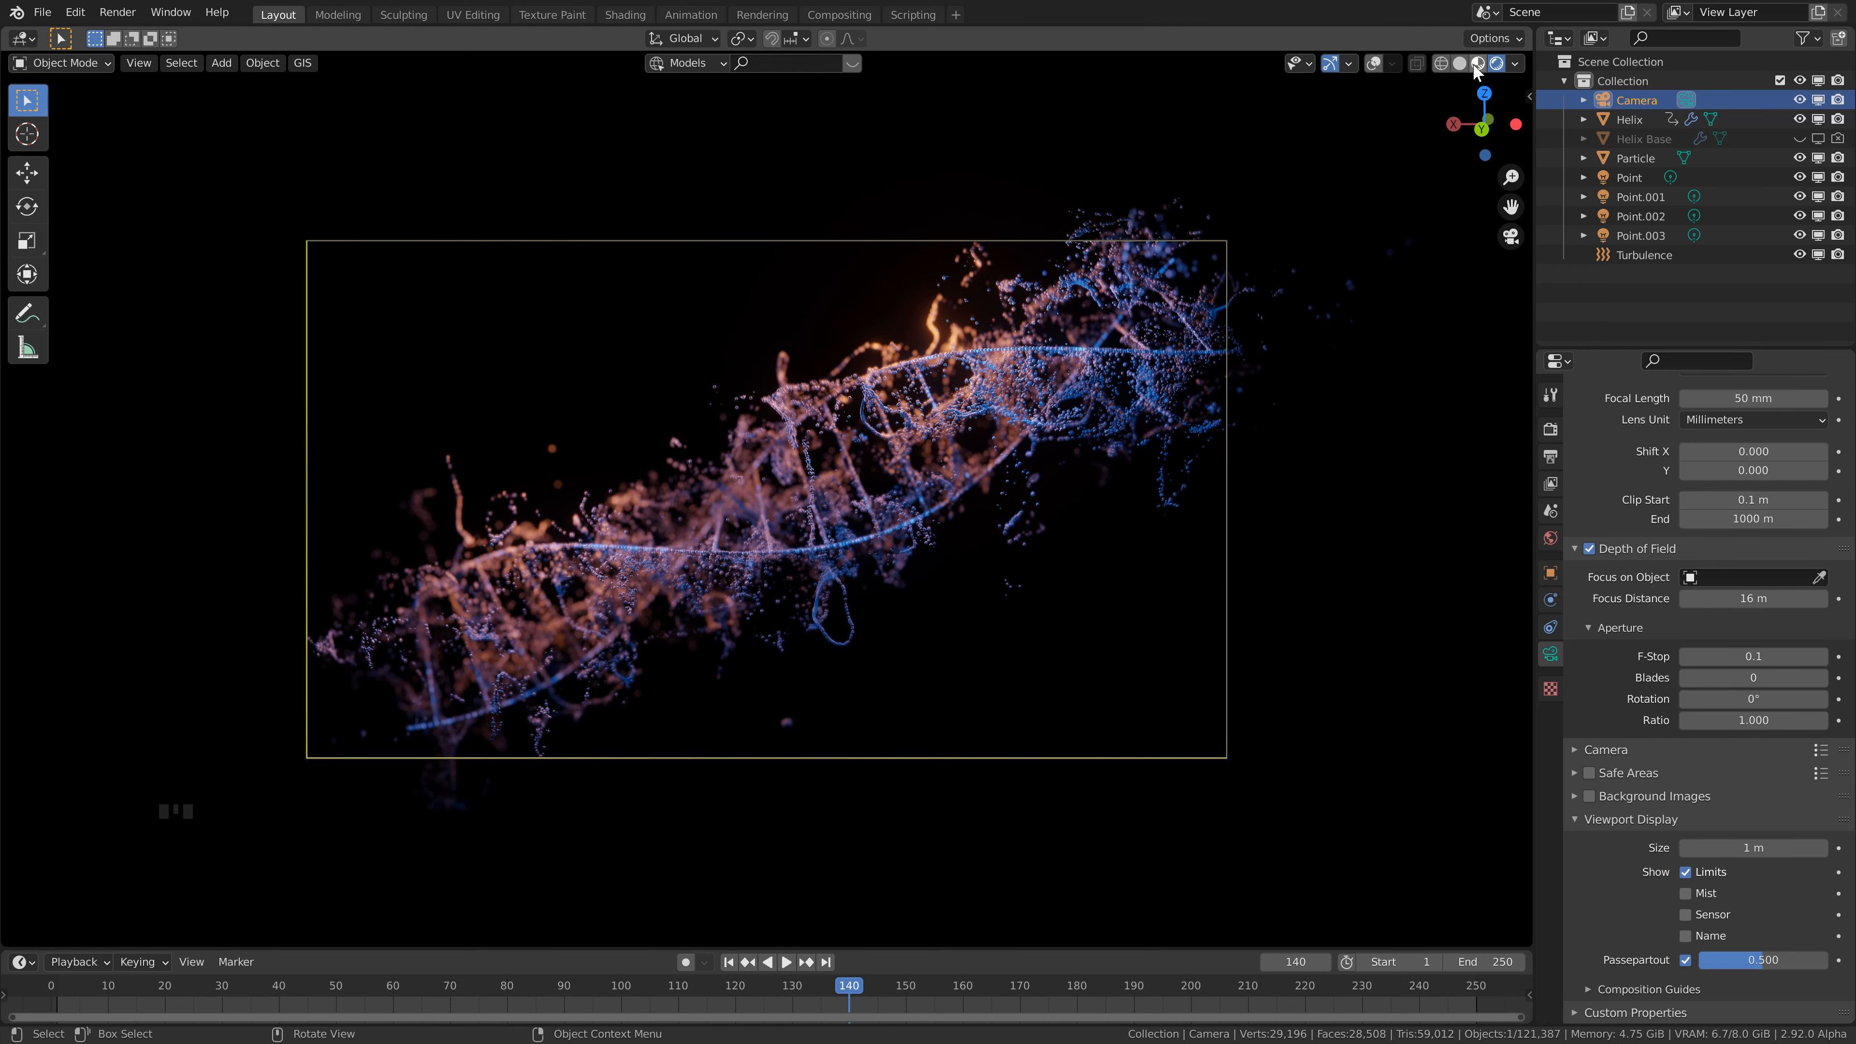
- Show the overlays again, return to solid shading and save the file
click(1375, 66)
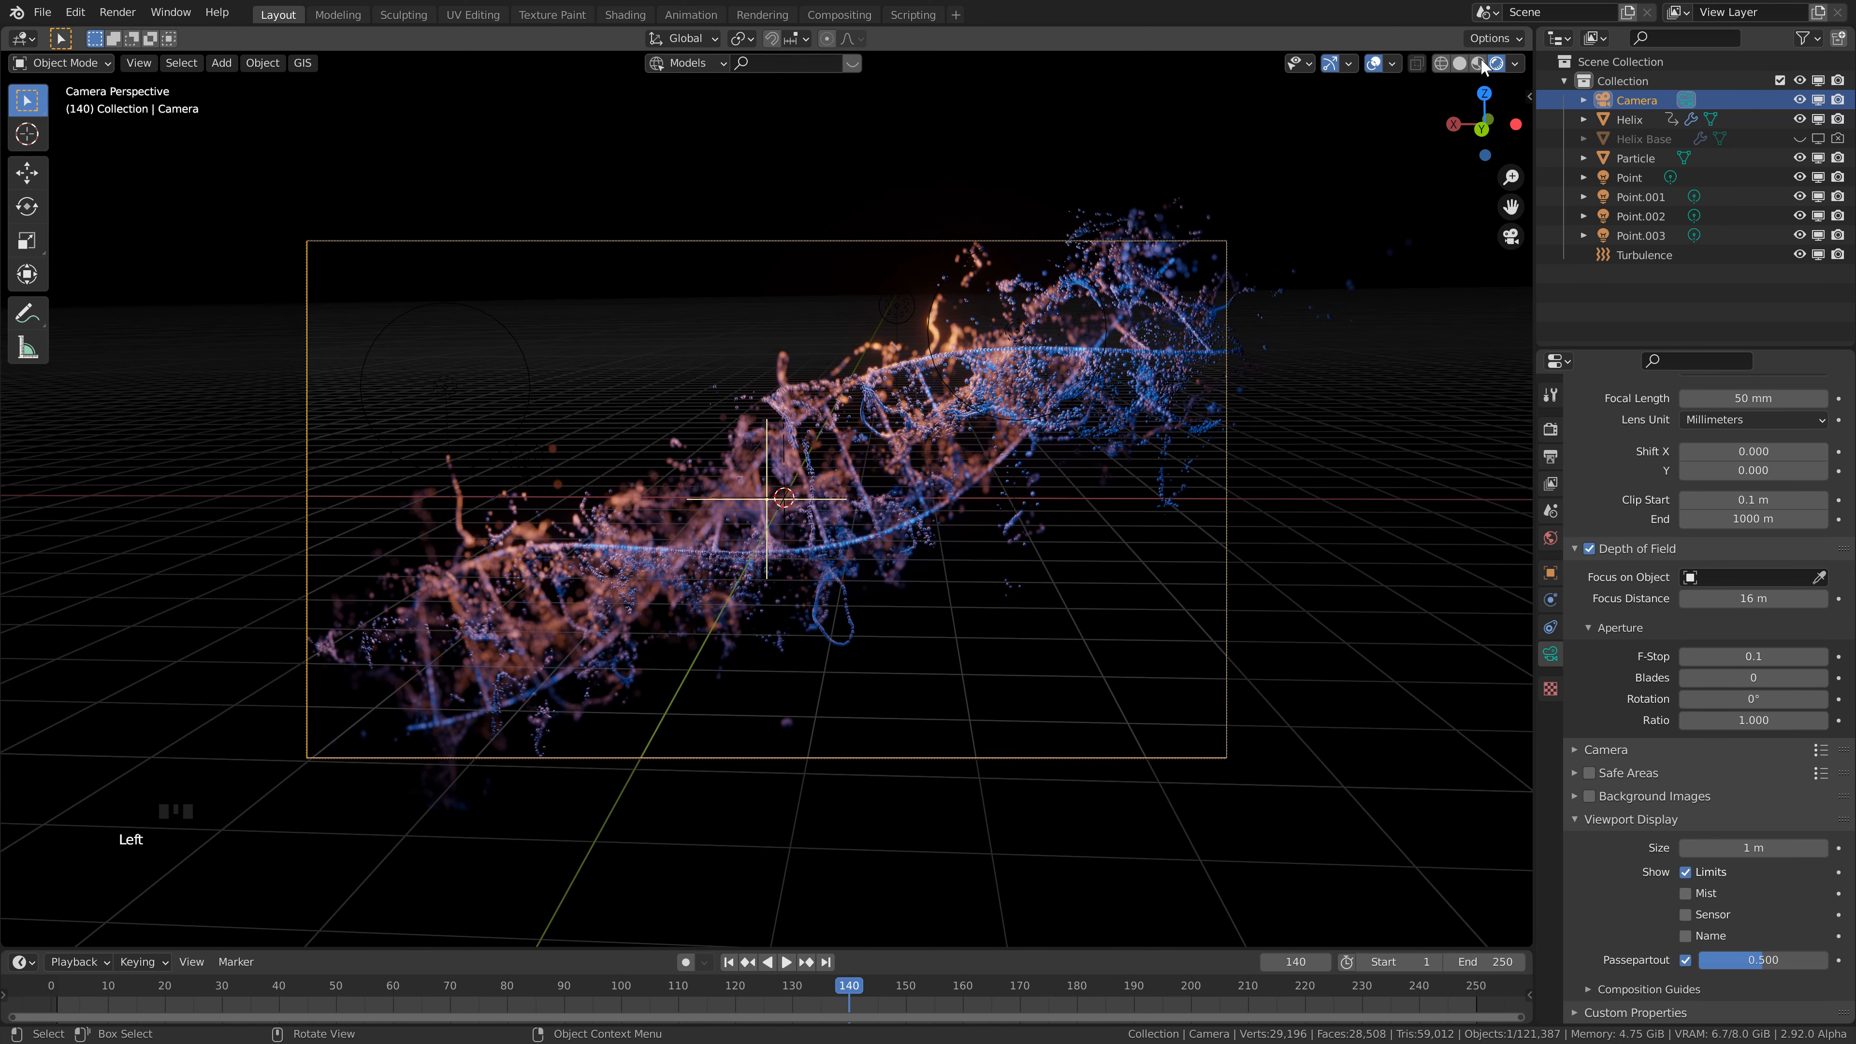
click(1459, 63)
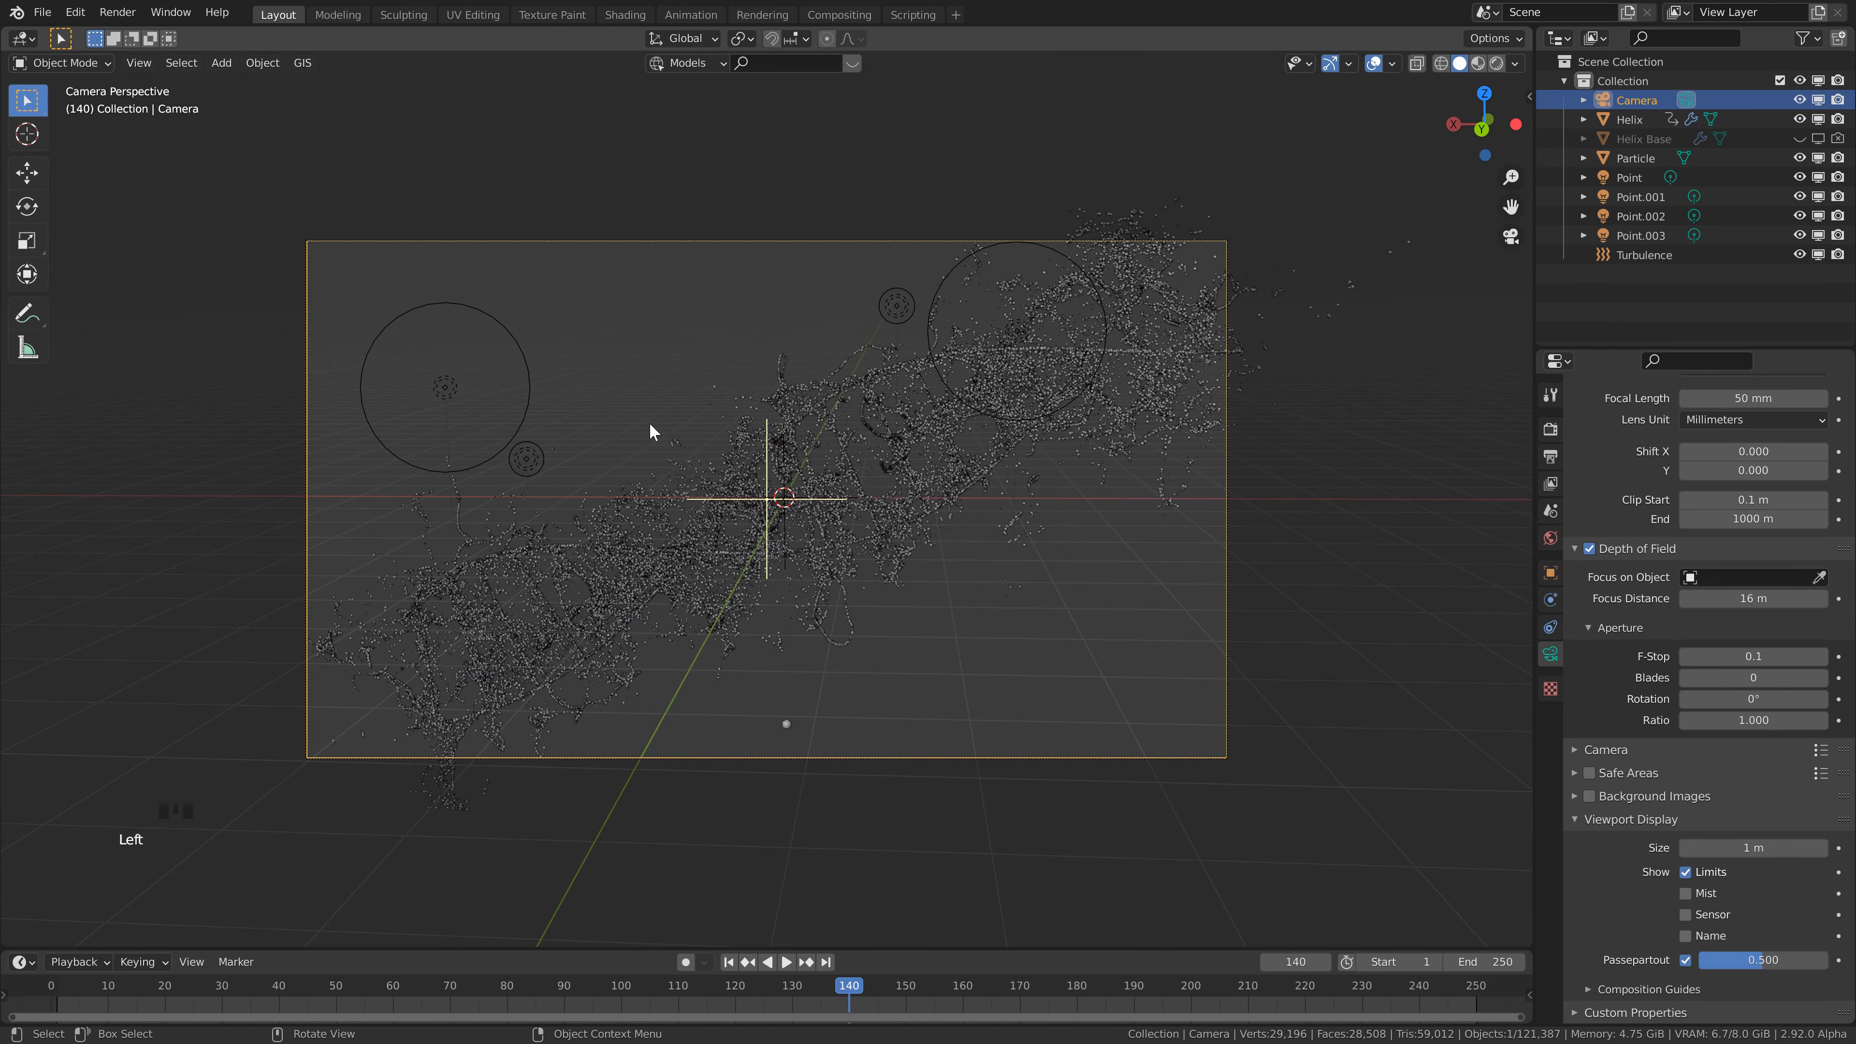
key(ctrl+s)
- Add a Reflection Cubemap light probe at the world origin
middle_drag(651, 425, 776, 461)
key(shift+a)
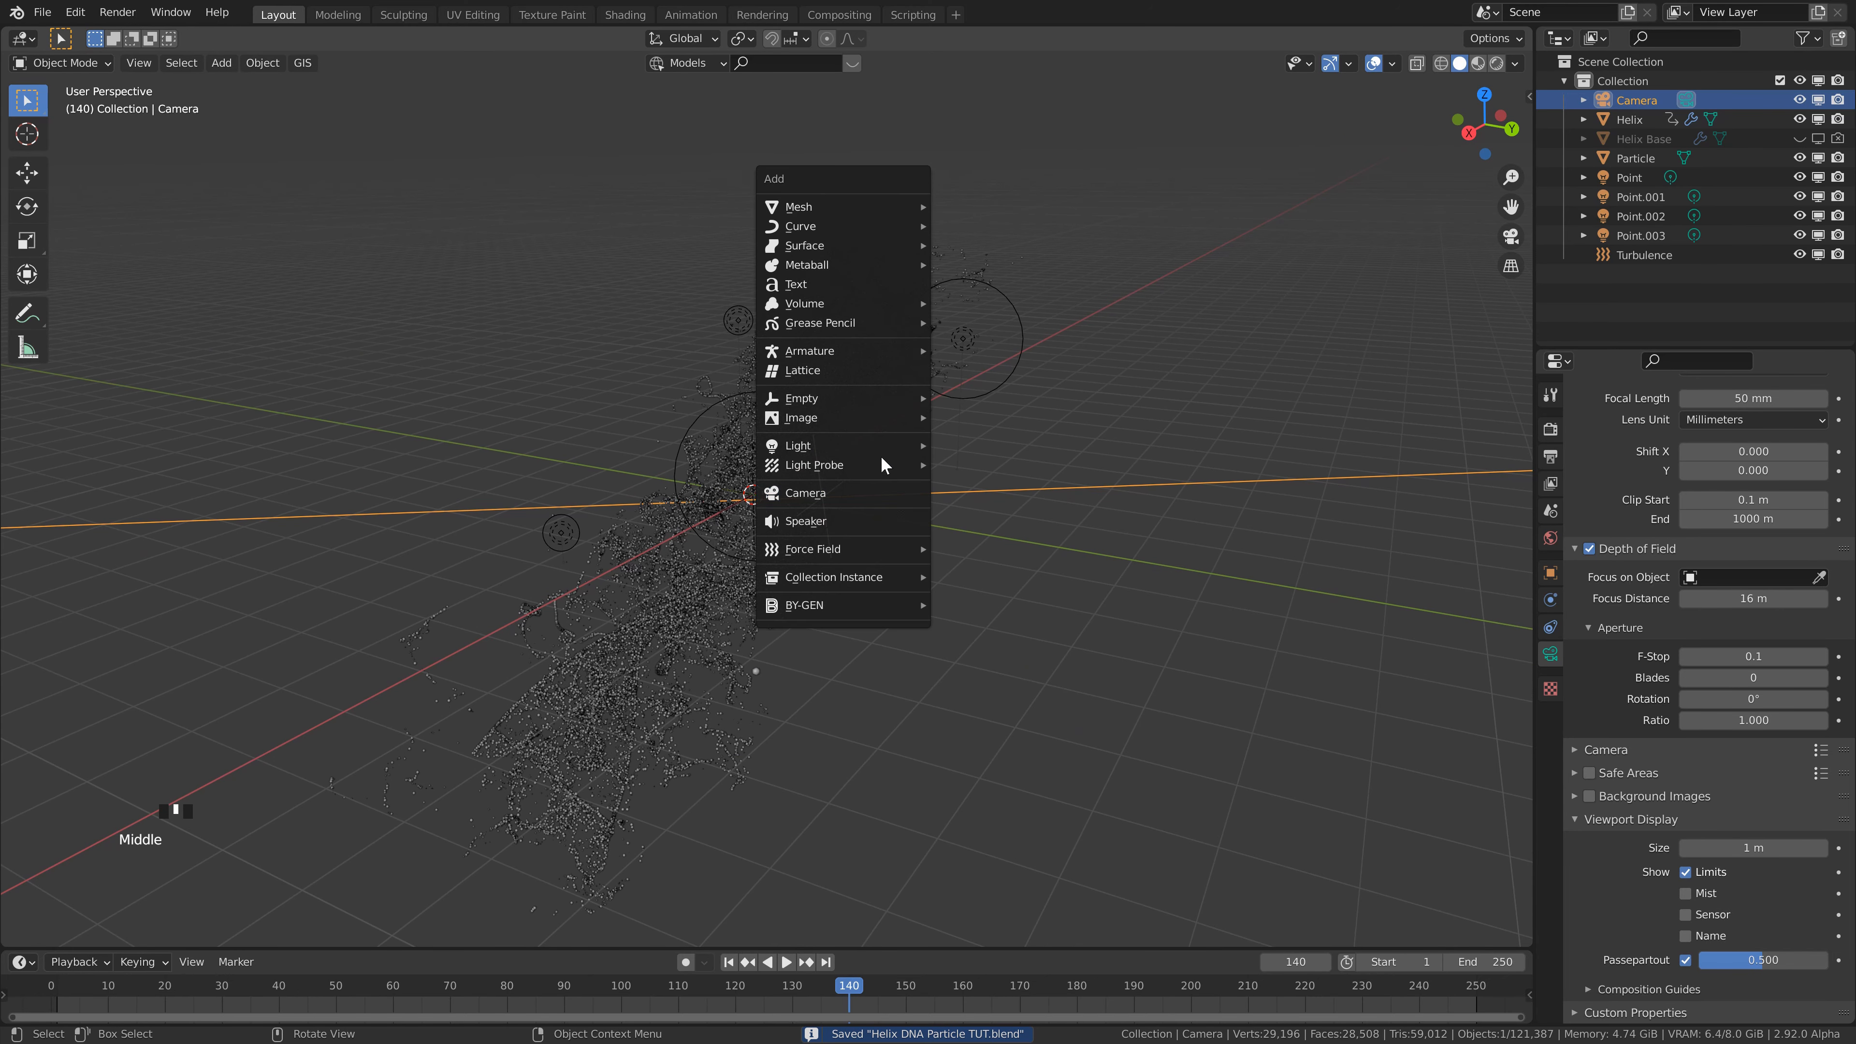
mouse_move(882, 461)
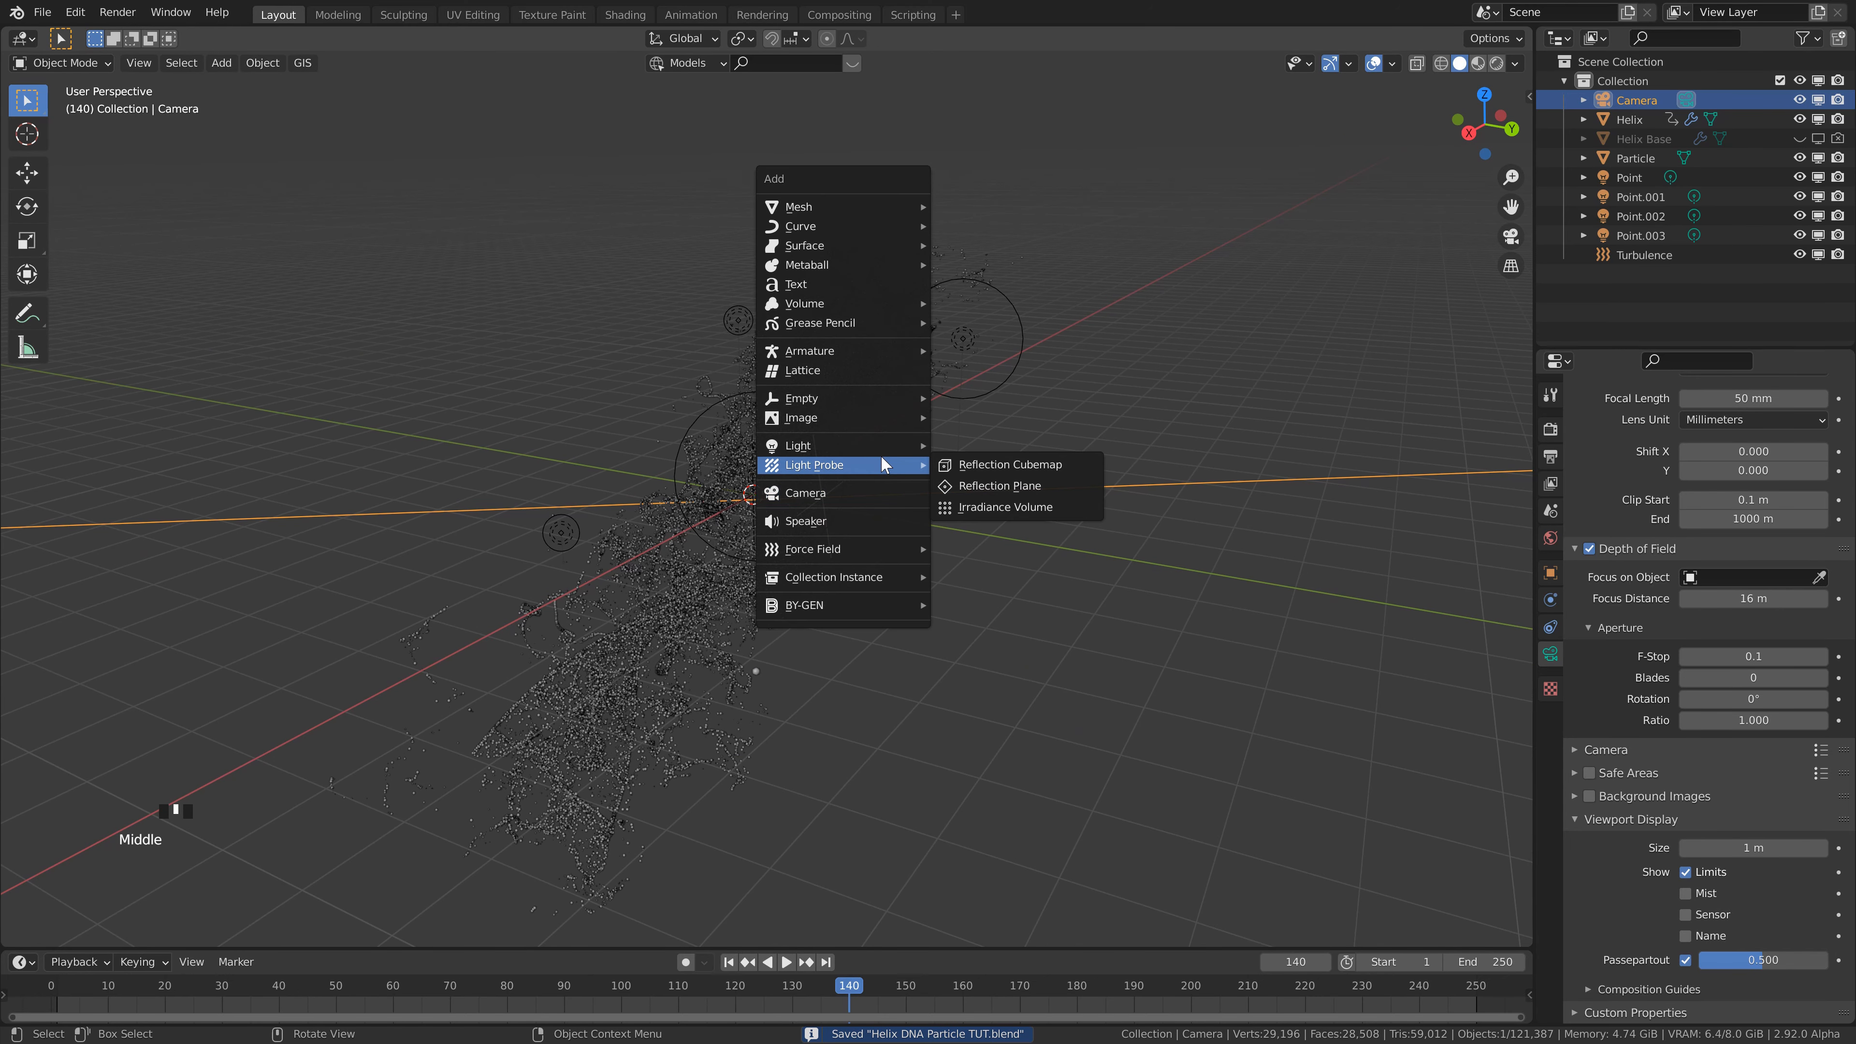
click(986, 469)
middle_drag(894, 580, 903, 273)
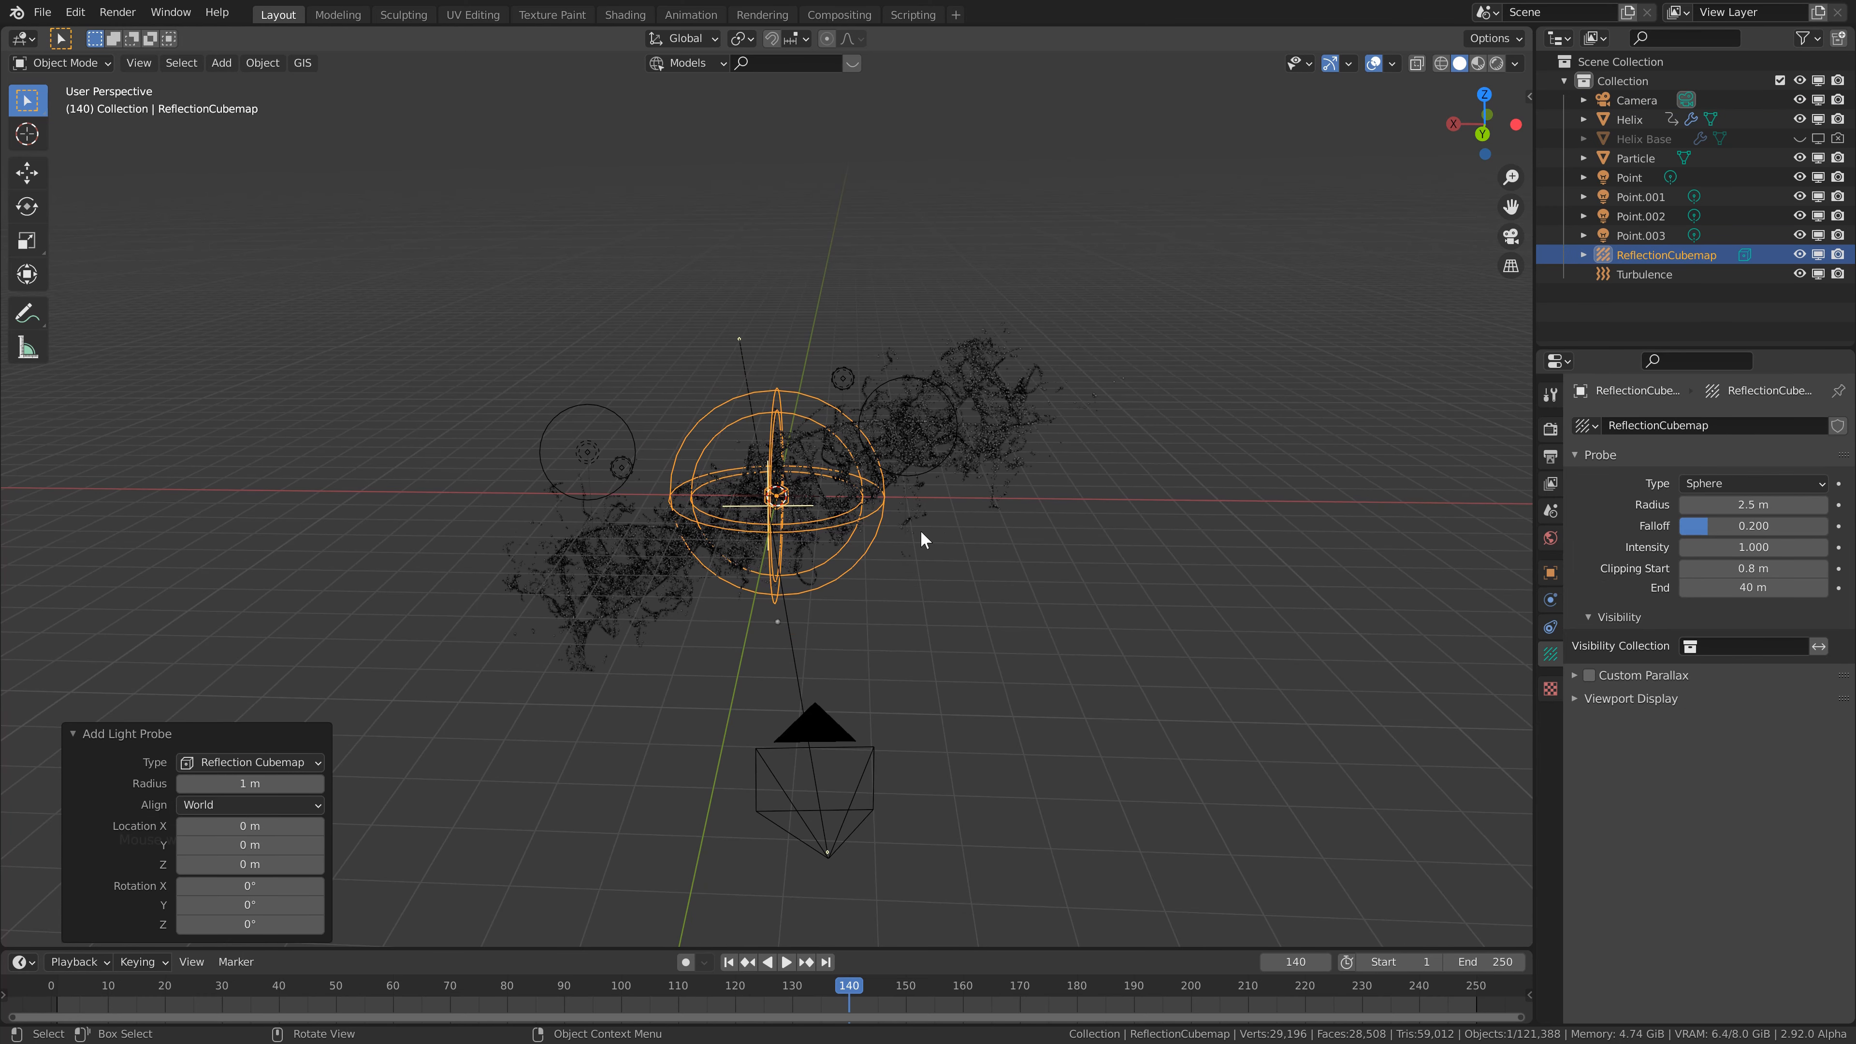
- Scale the reflection cubemap about 2.486 uniformly, 2.061 along X and 1.201 along Z to enclose the helix
key(s)
click(1163, 480)
key(s)
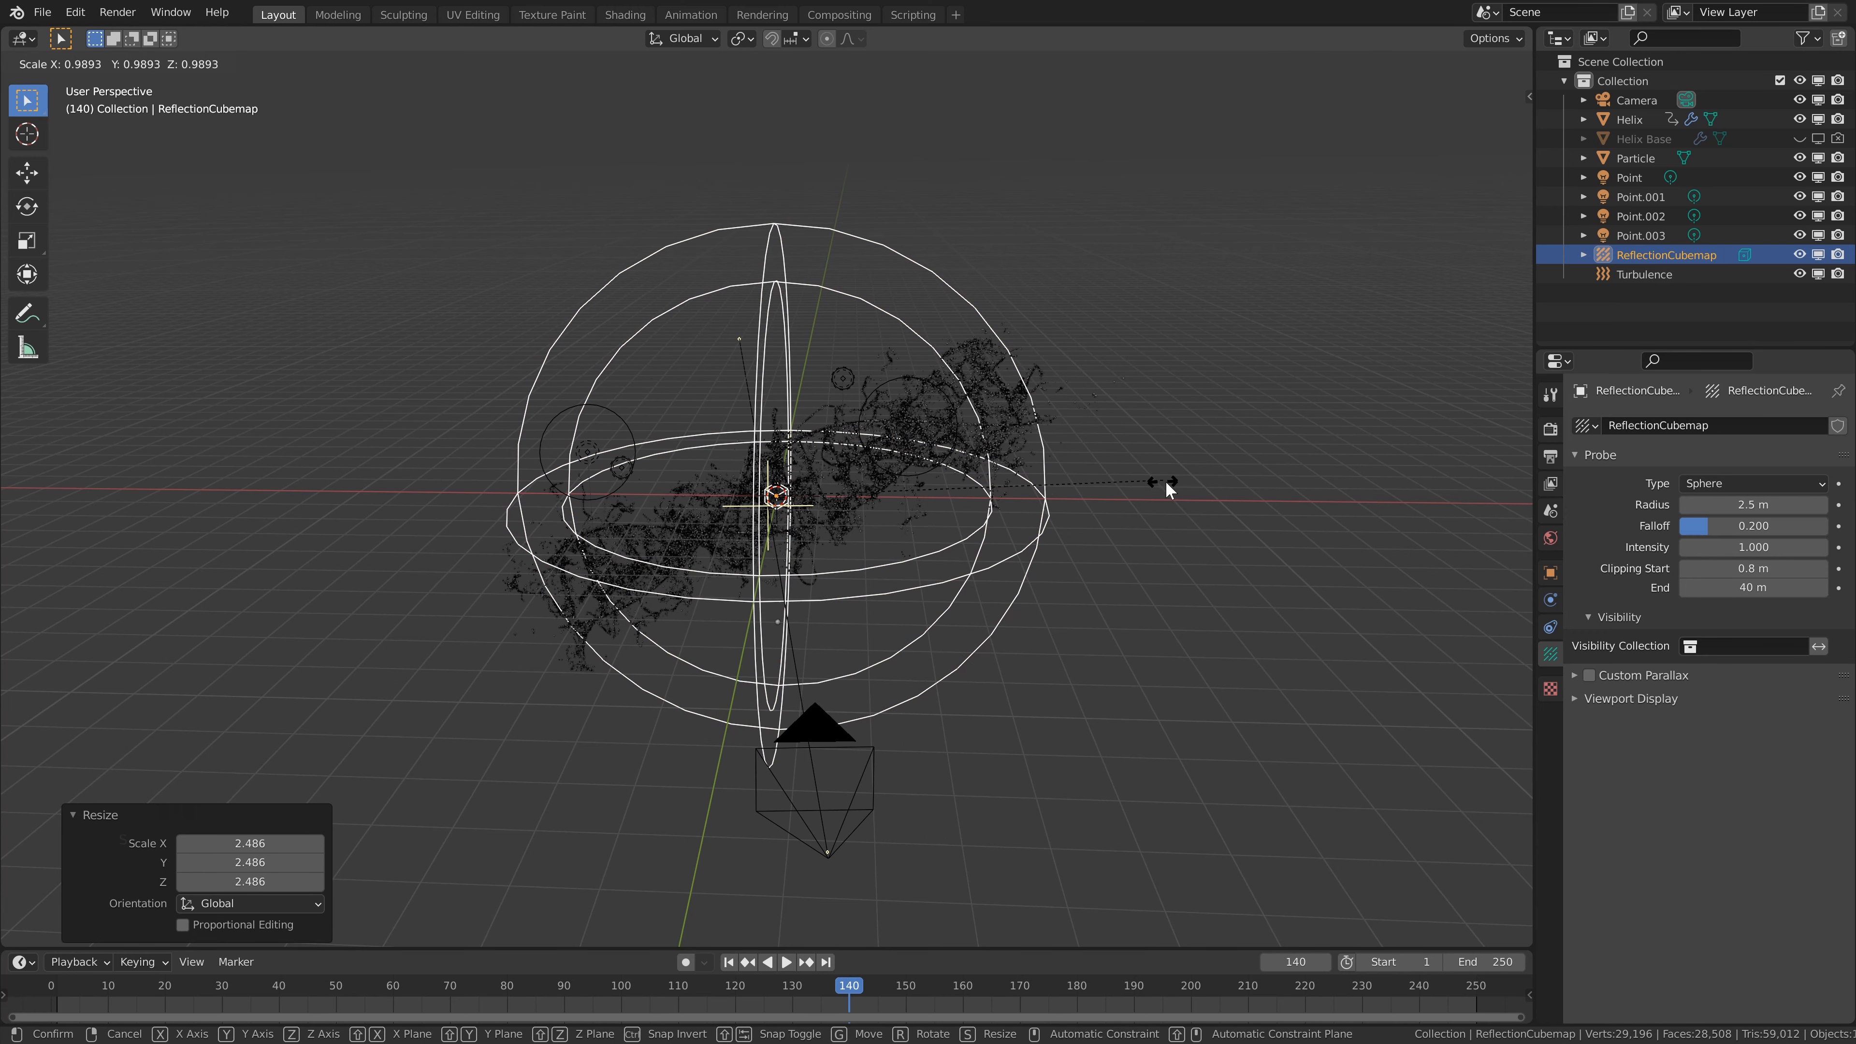
key(x)
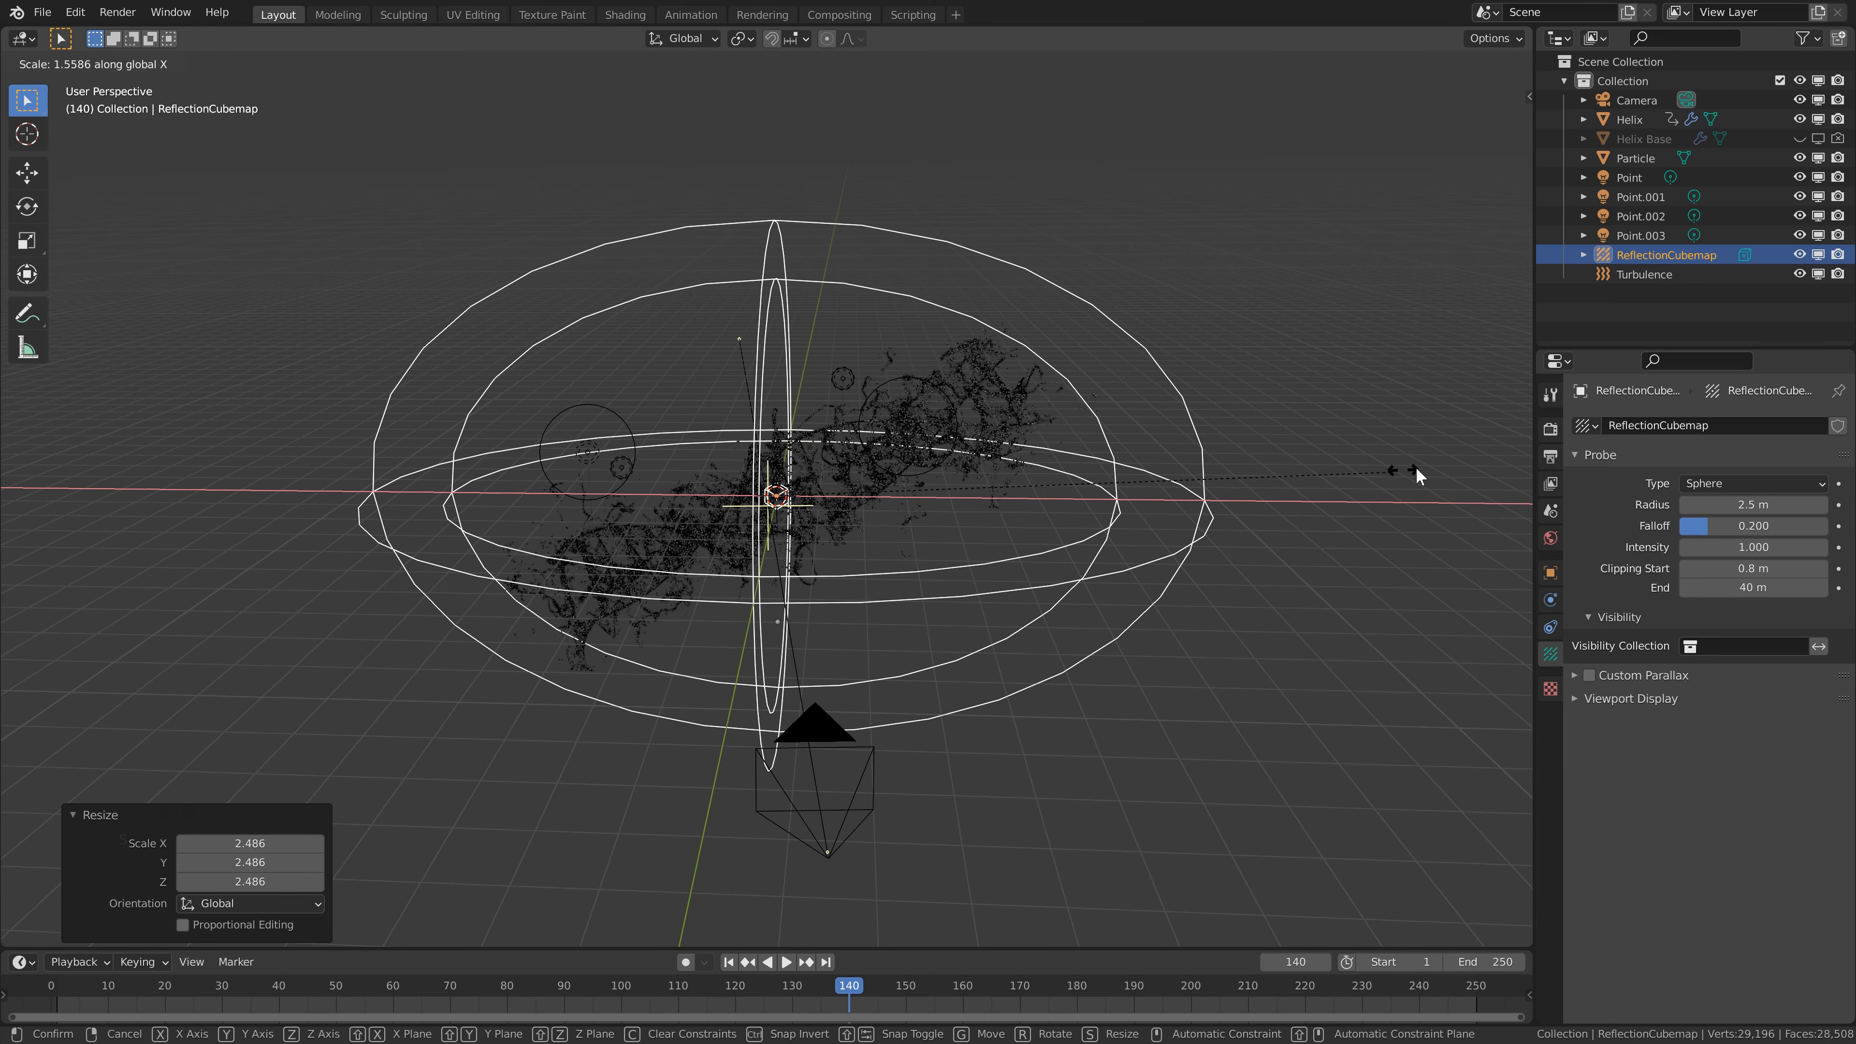
key(Return)
key(s)
key(z)
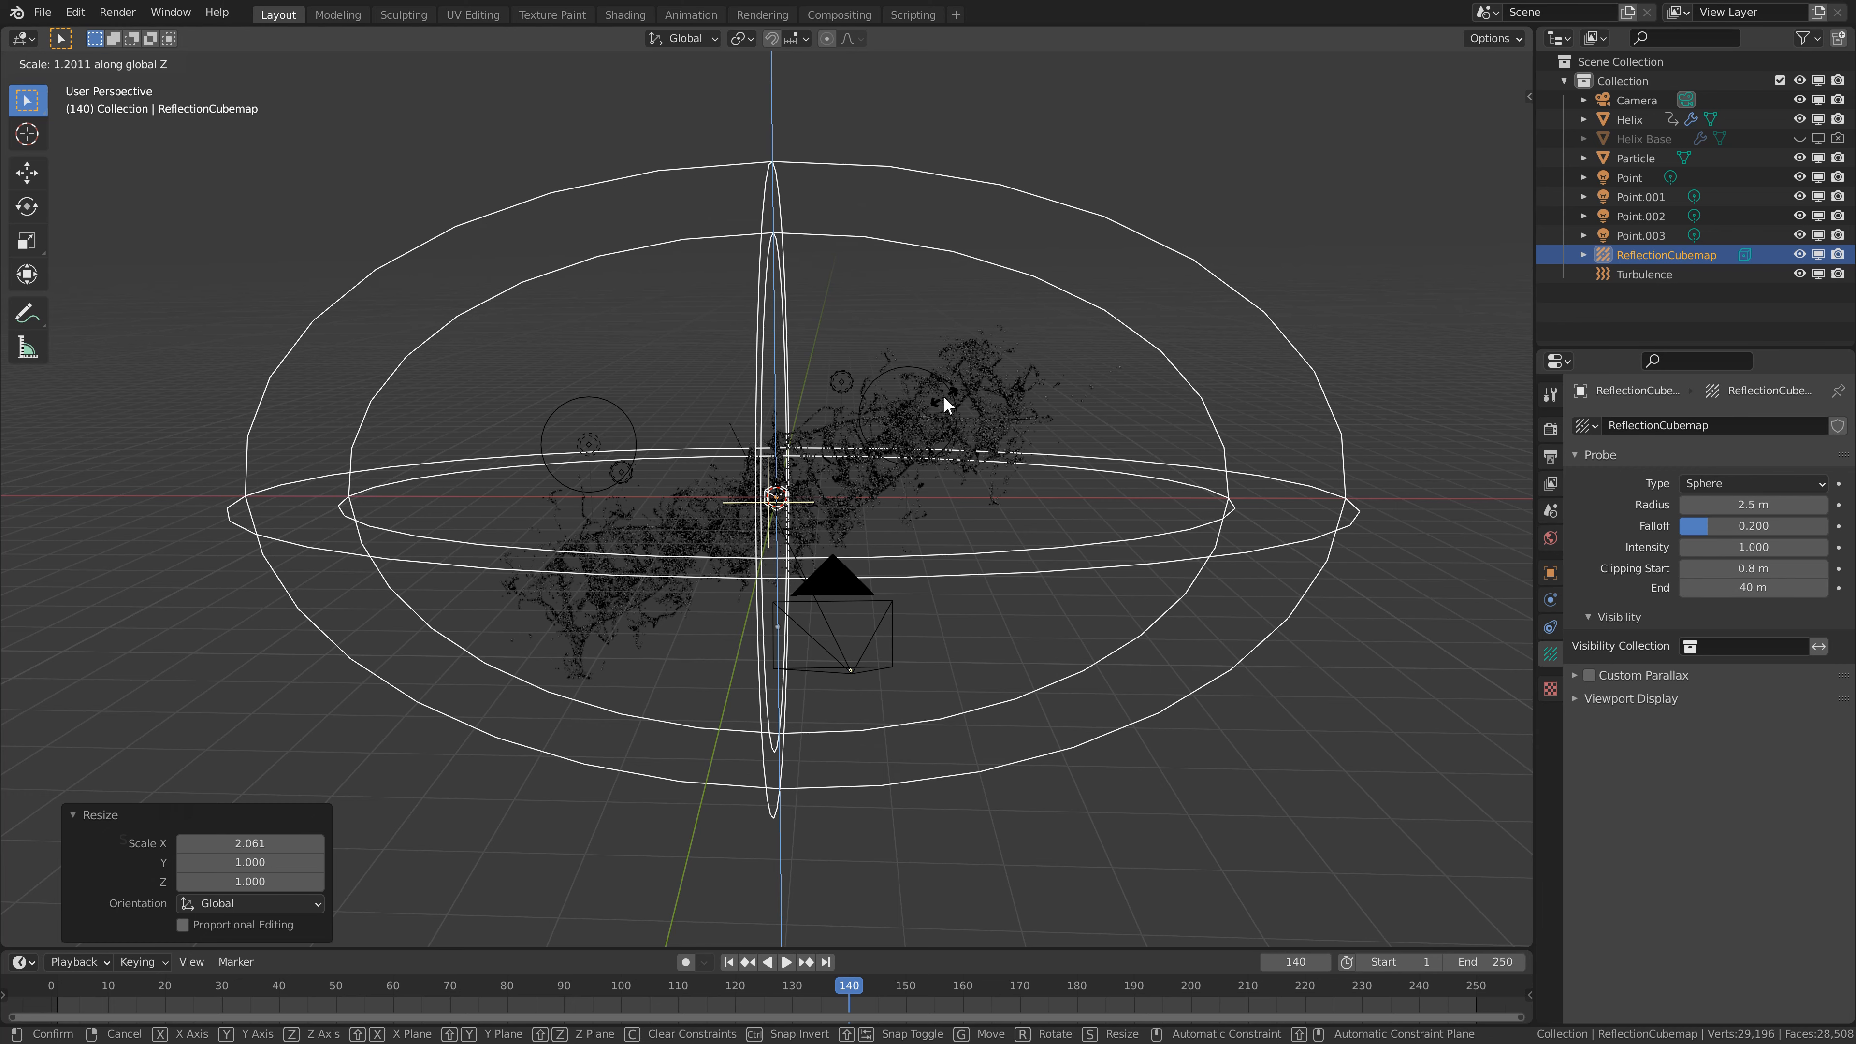
key(Return)
- Move the reflection cubemap down about 0.301 m along Z, save the file and return to the camera view
key(g)
key(z)
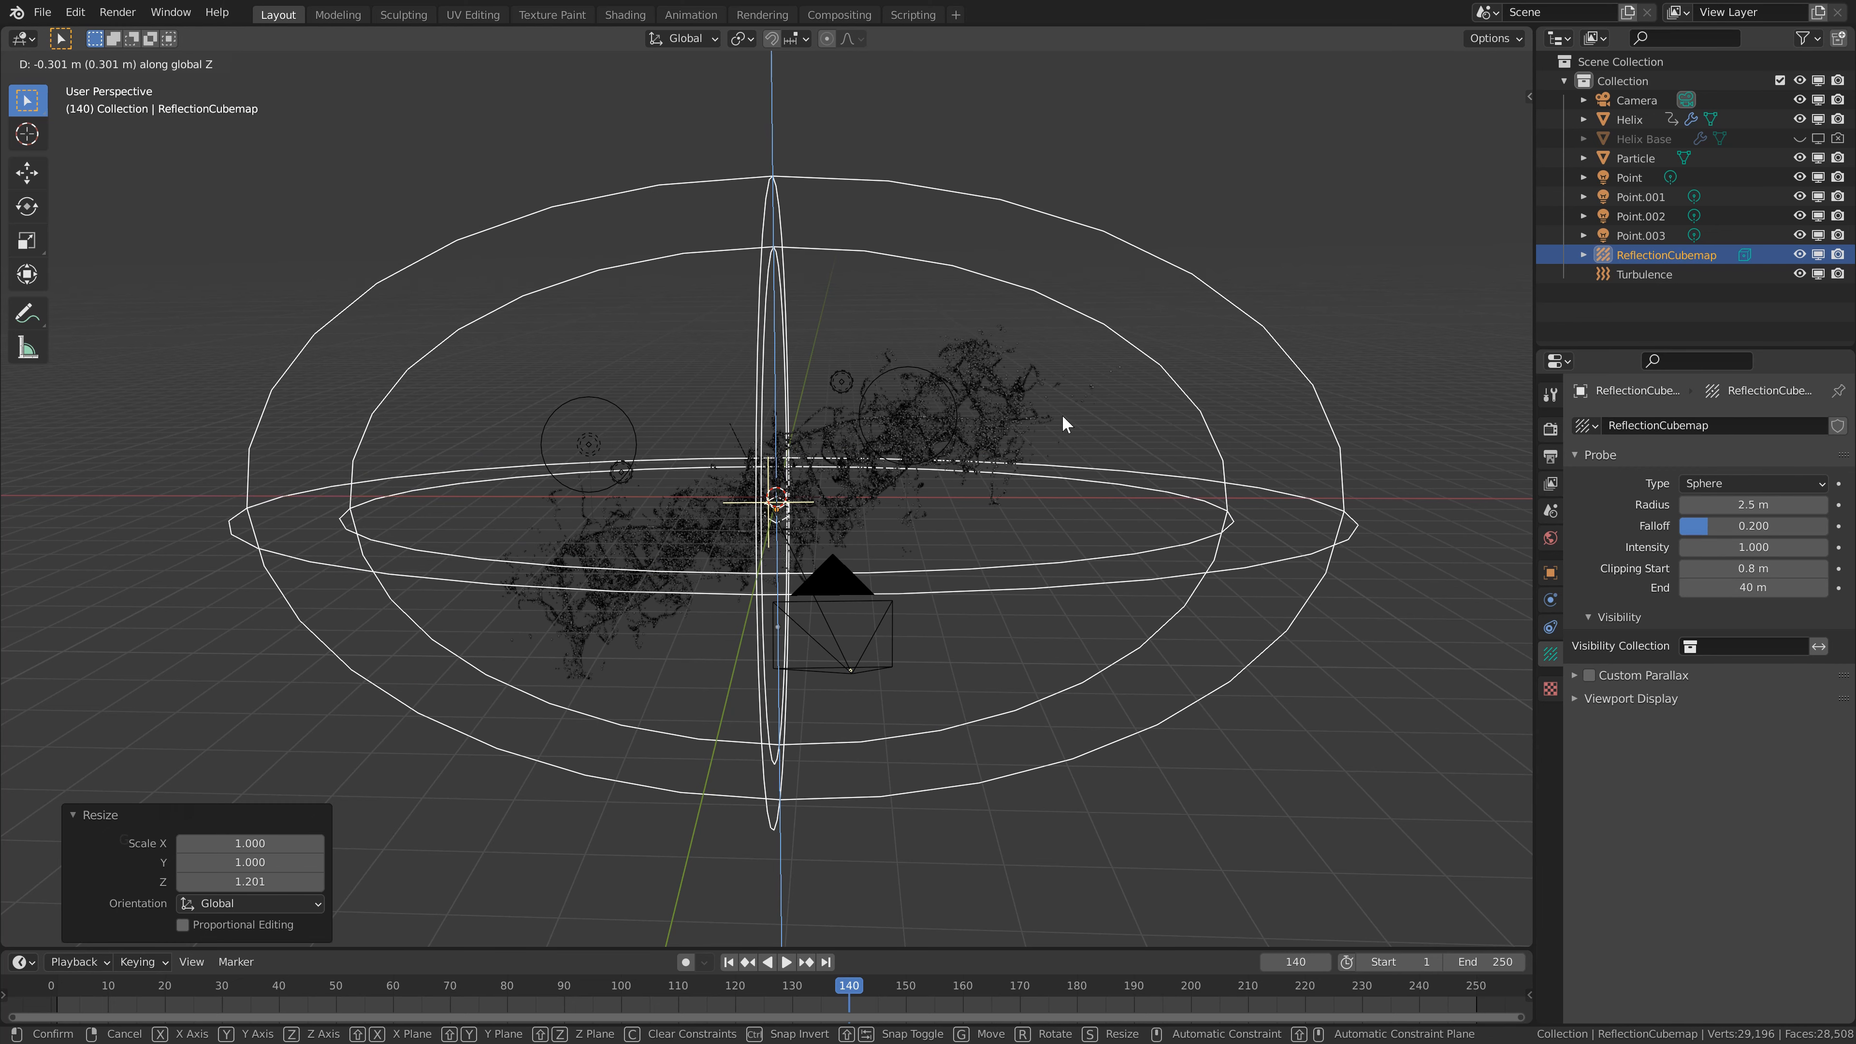
key(Return)
middle_drag(995, 427, 1039, 413)
key(ctrl+s)
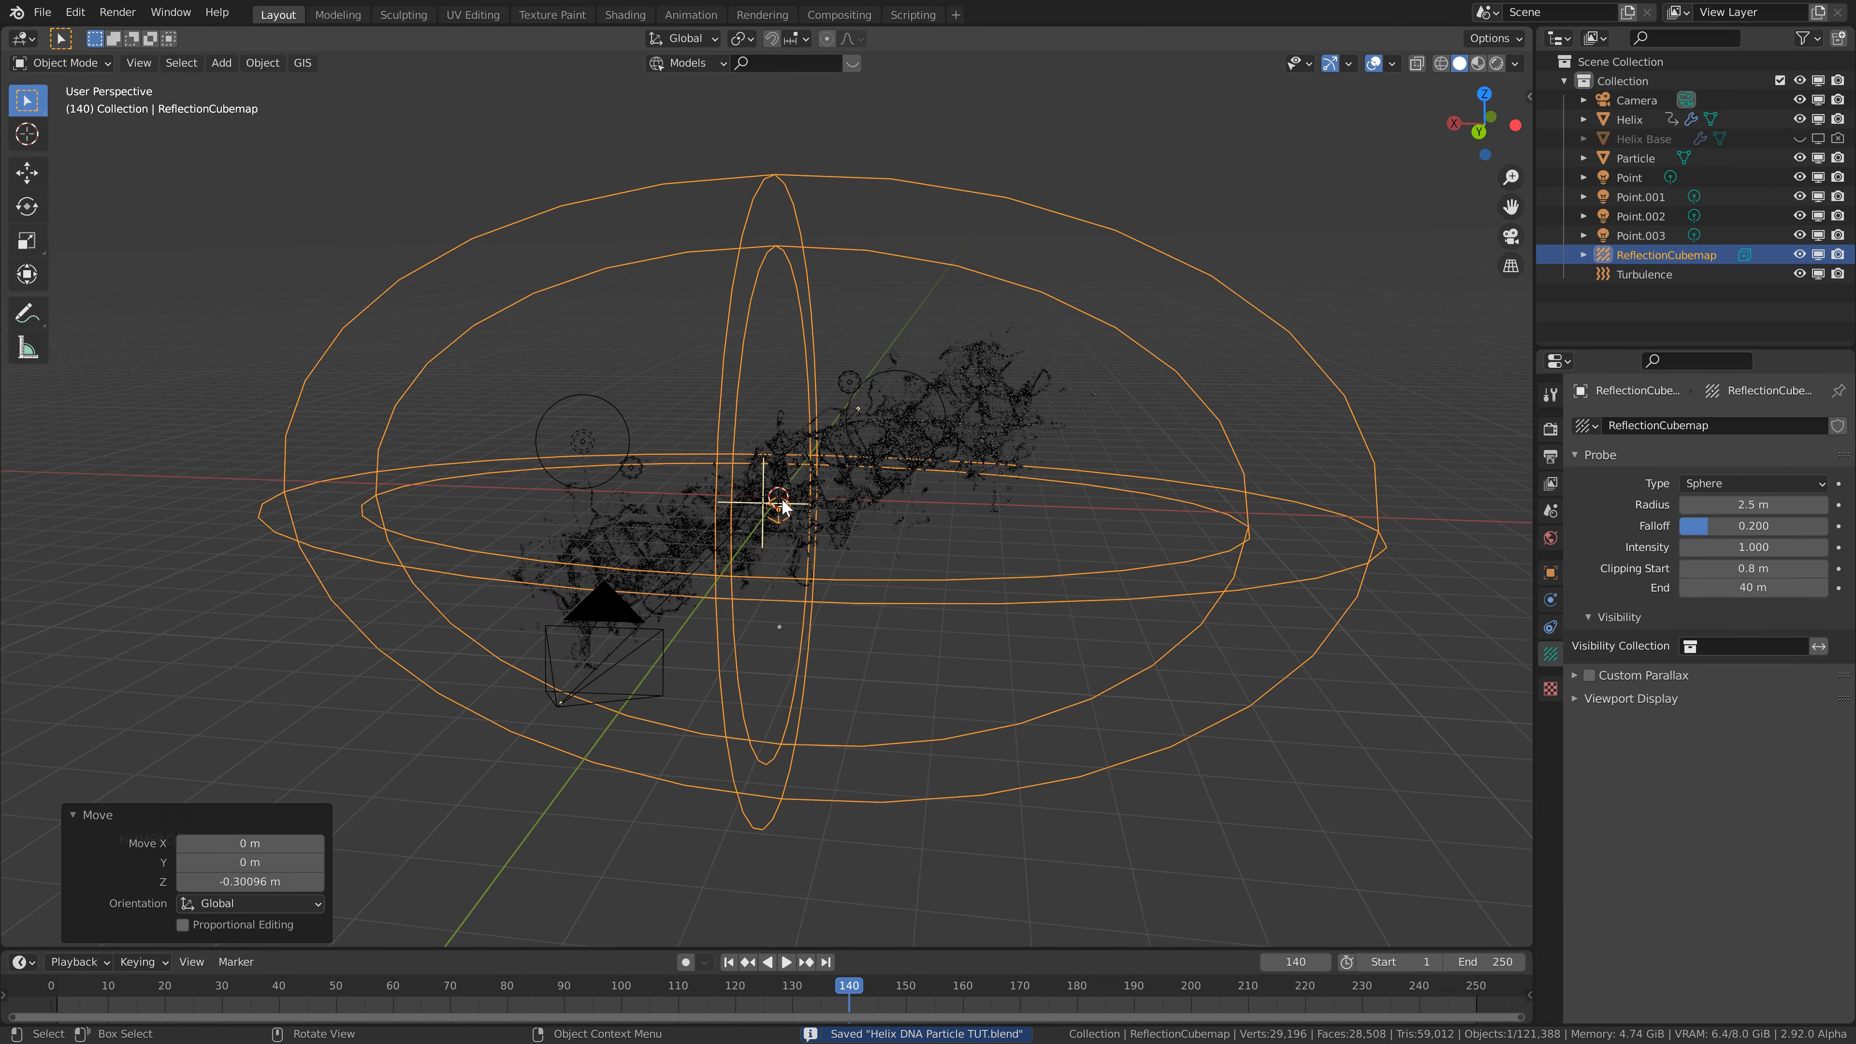
key(KP_0)
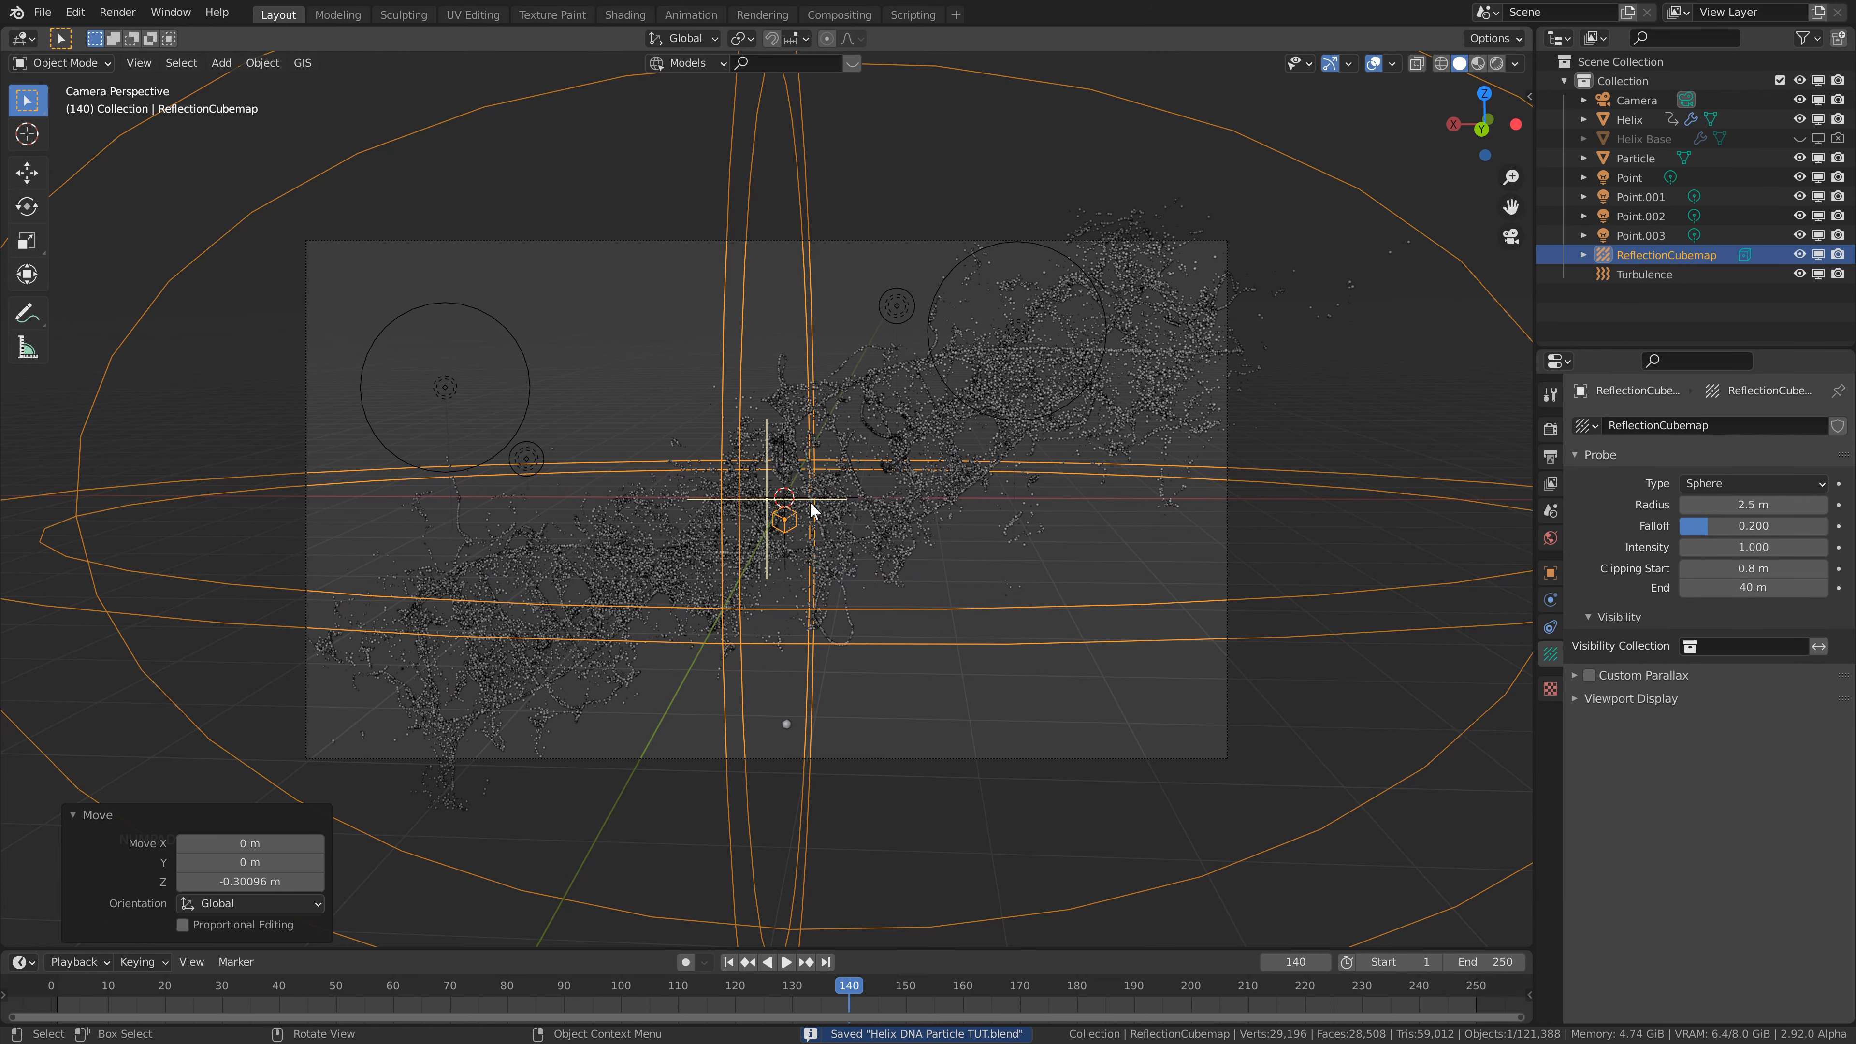
- Hide the overlays, preview the helix in rendered shading and open the Indirect Lighting render settings
click(1374, 66)
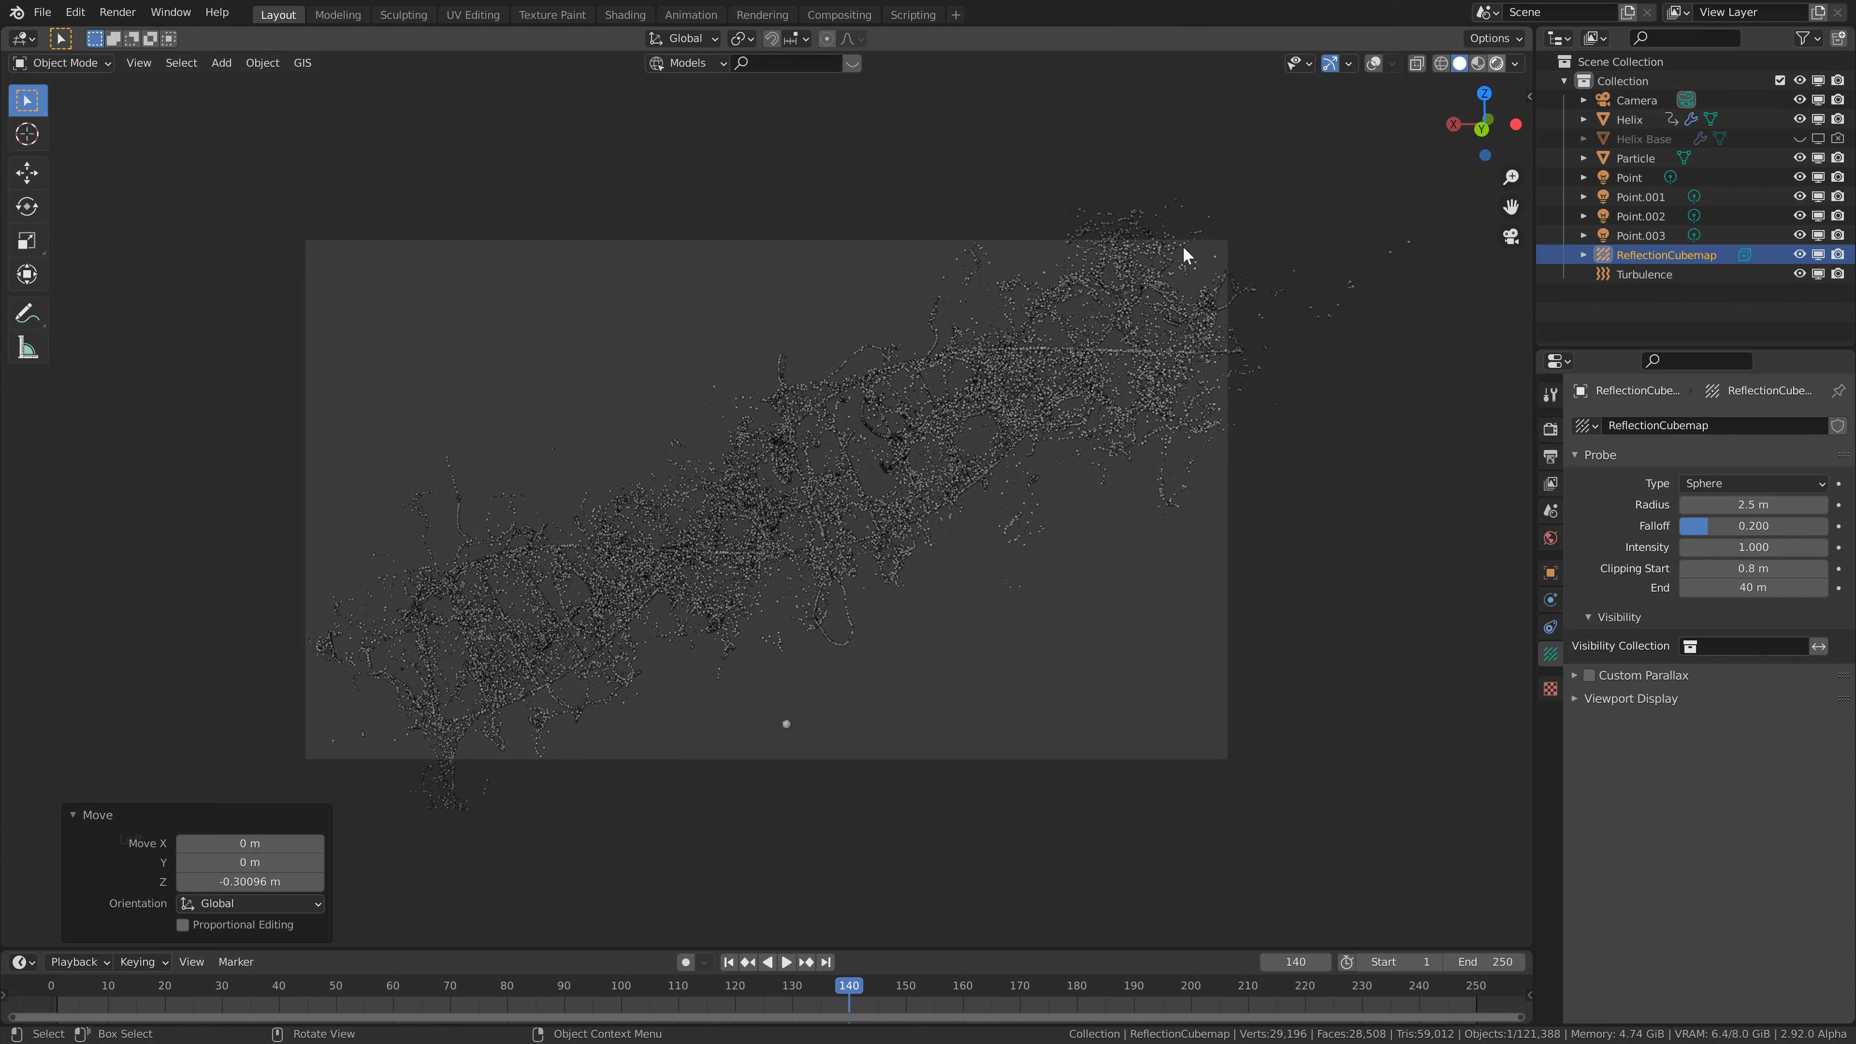
click(1496, 62)
click(1550, 428)
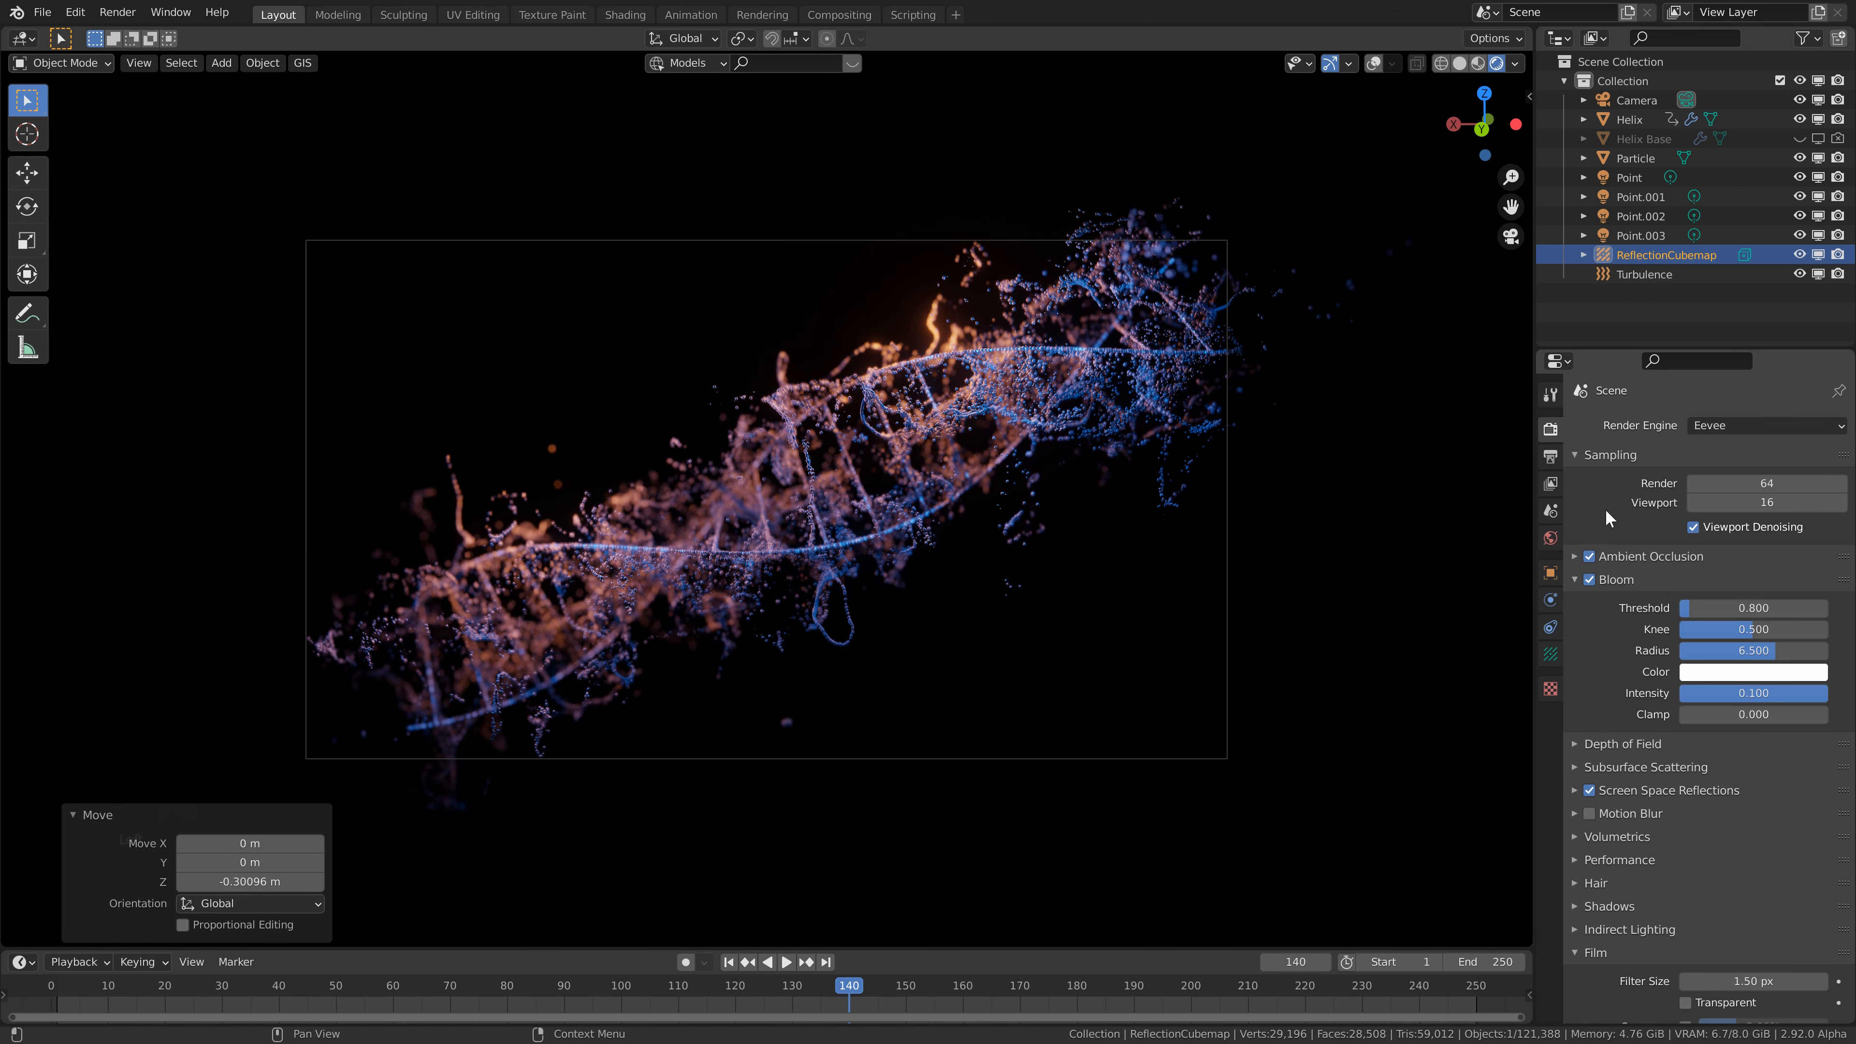
scroll(1623, 746, down, 2)
scroll(1623, 749, down, 2)
click(1575, 817)
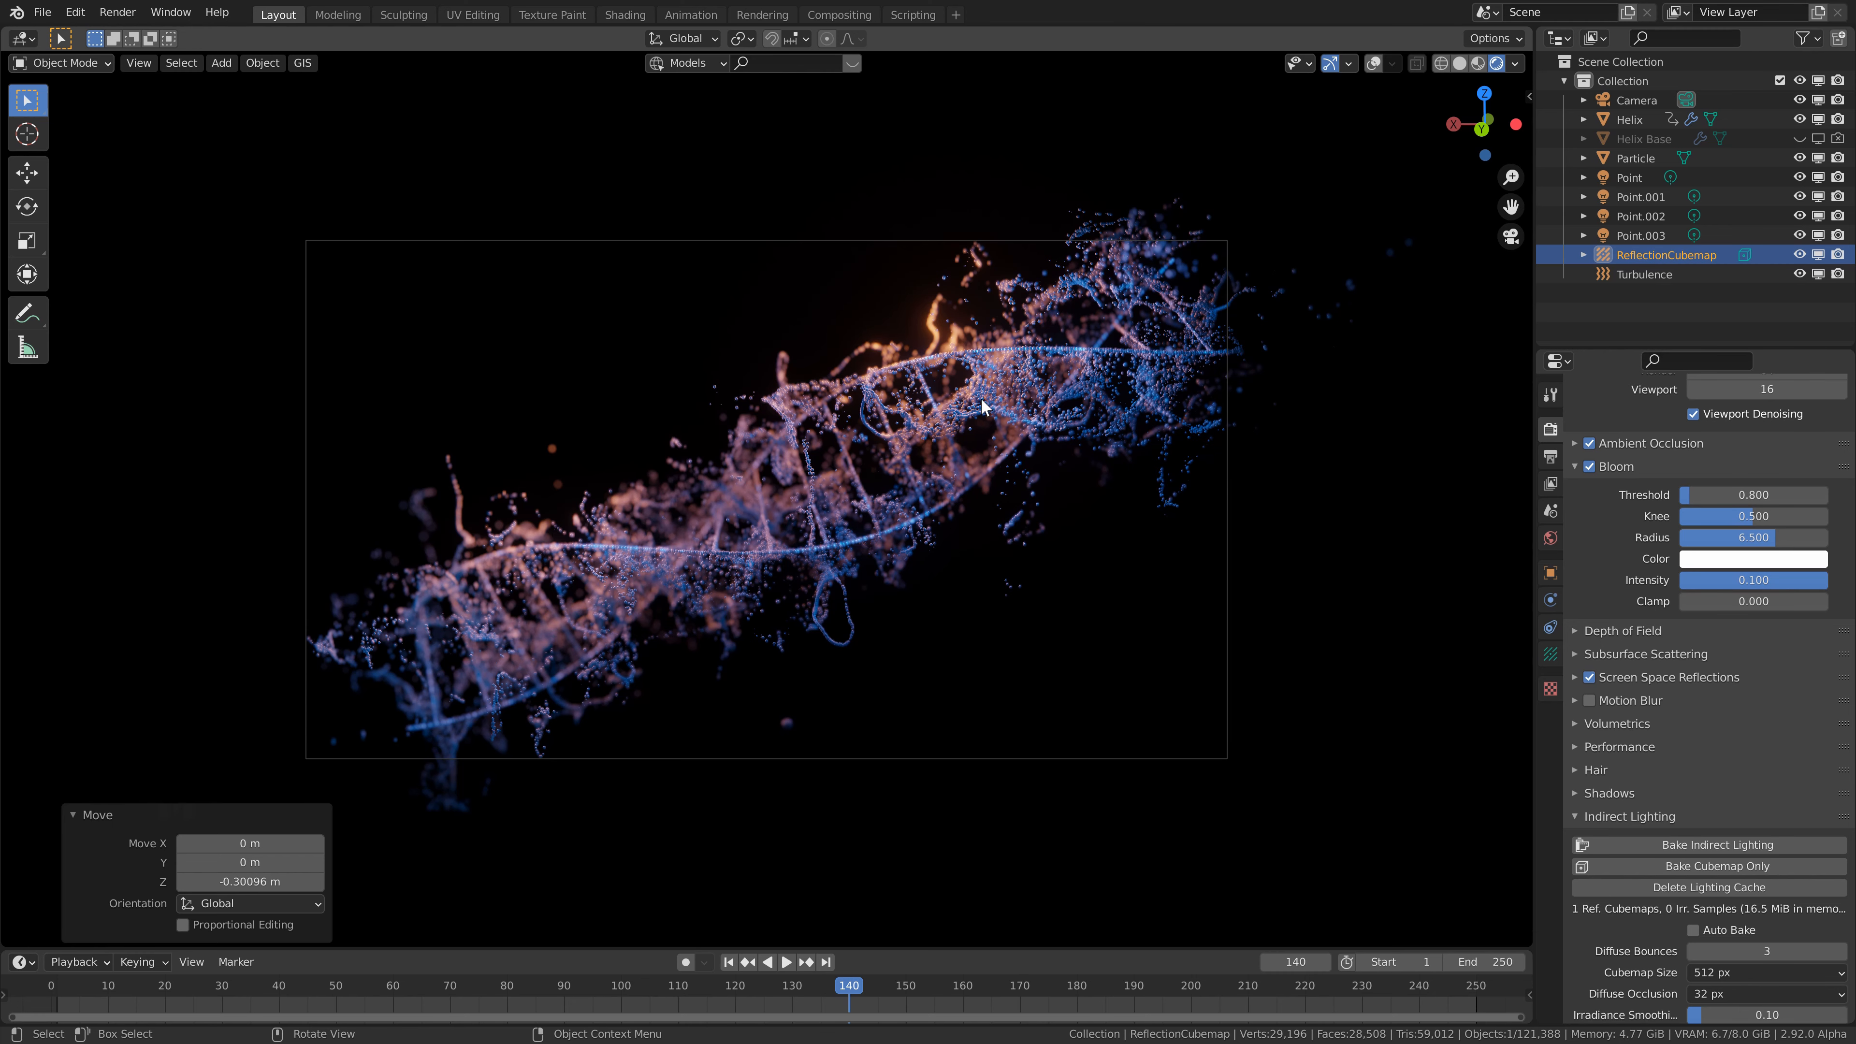
- Return to solid shading with overlays and keyframe the camera's location and rotation at frame 140
click(1374, 63)
click(1459, 63)
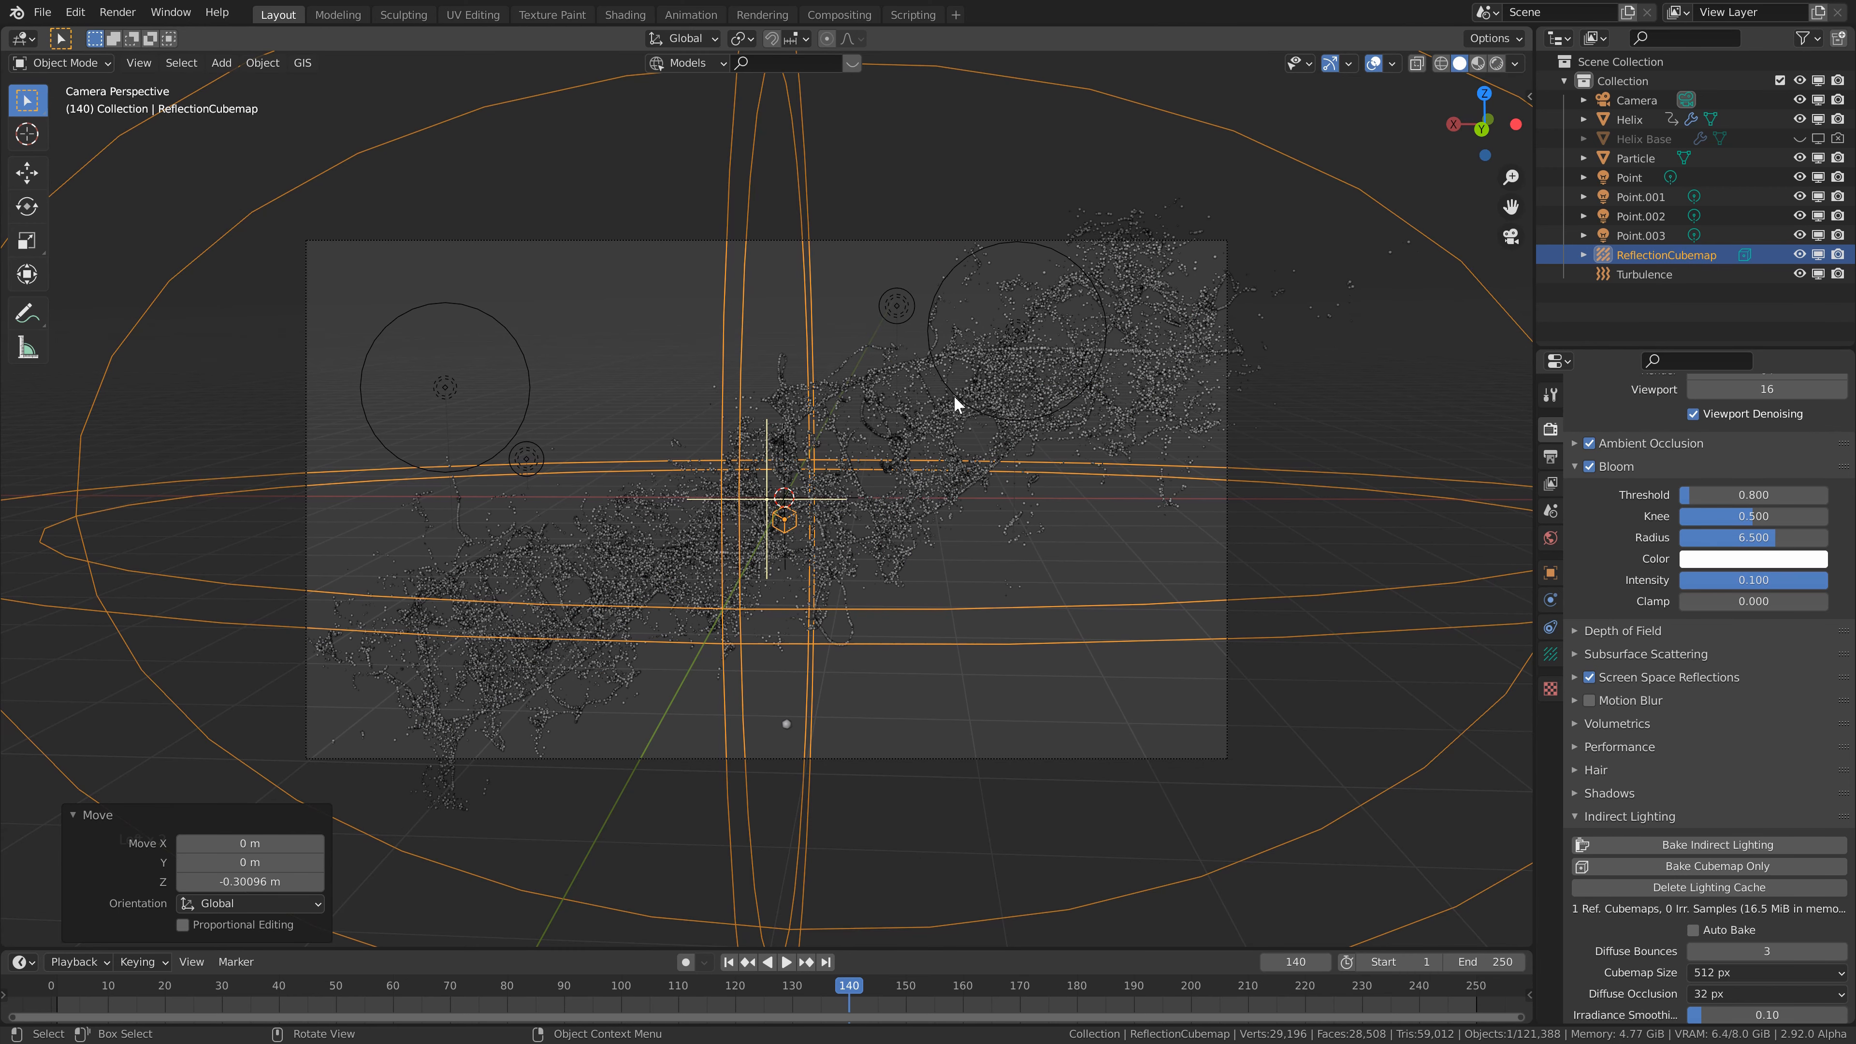
key(n)
click(1637, 100)
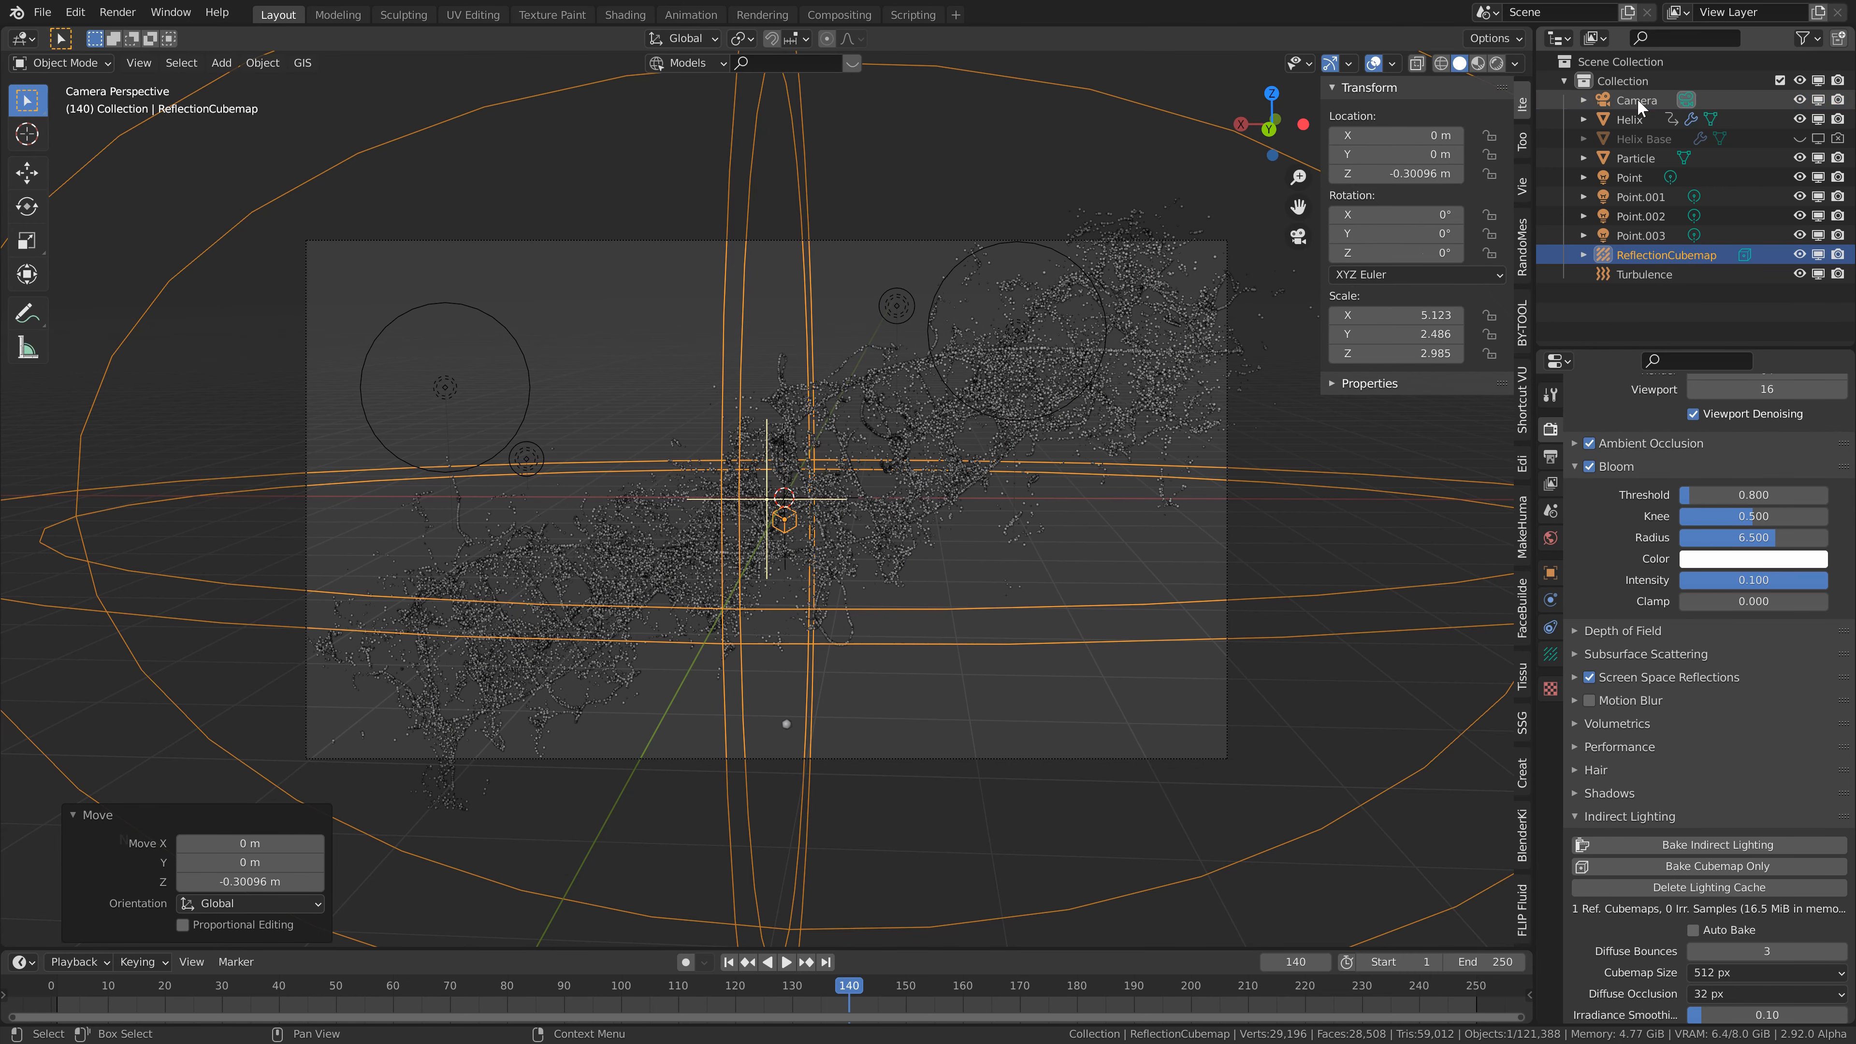
right_click(1395, 138)
right_click(1421, 212)
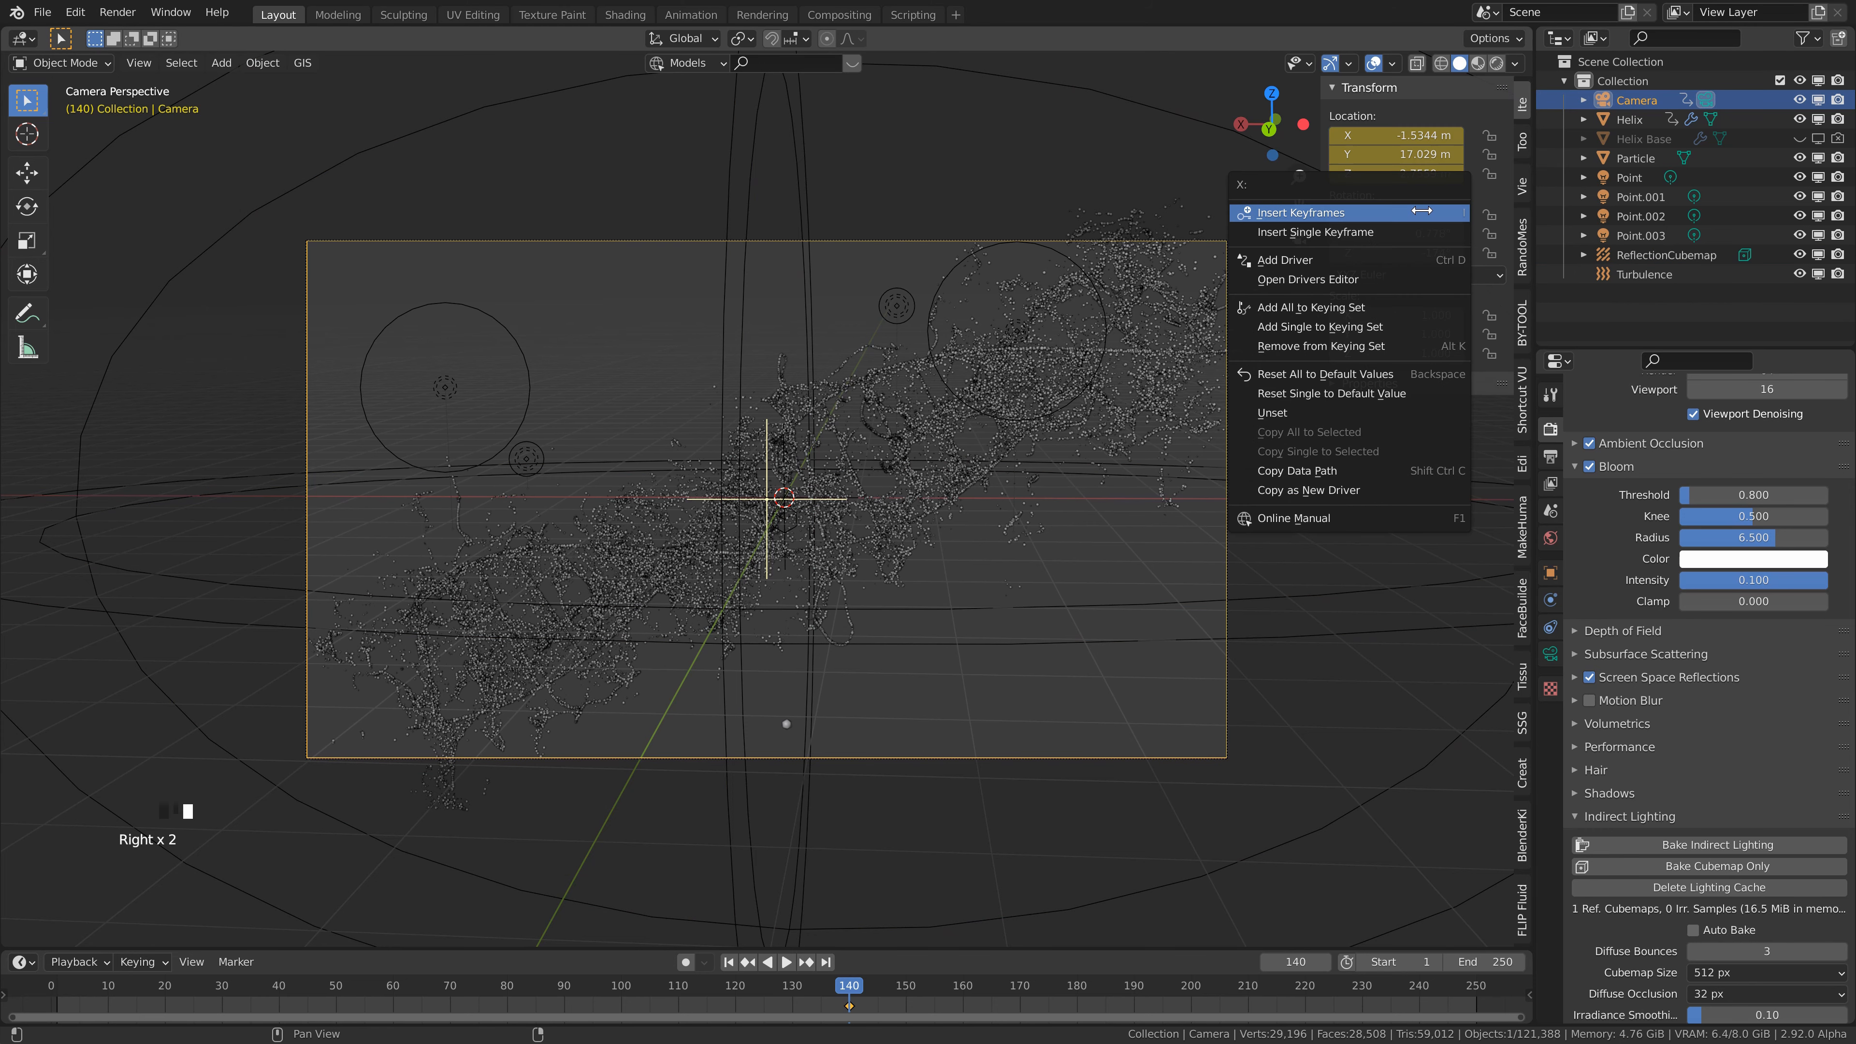
click(1422, 211)
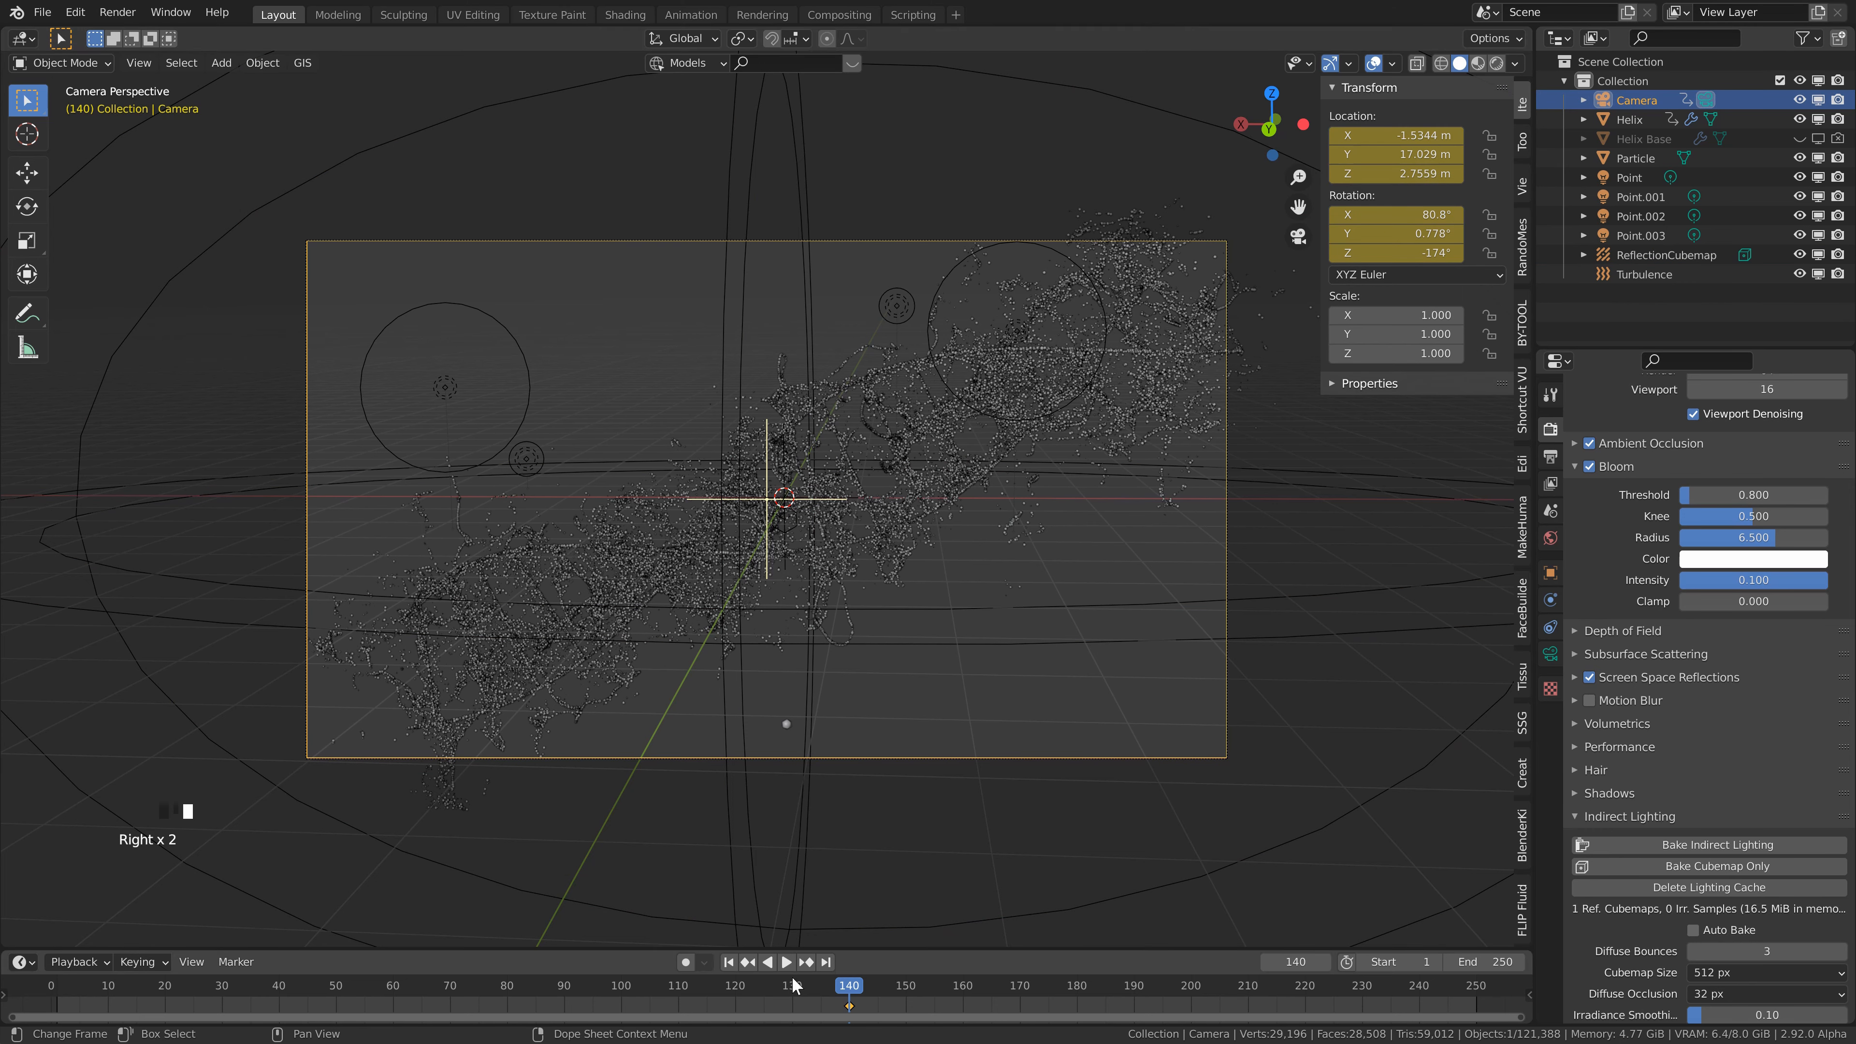
- At frame 1, move the camera to an angled view of the helix at about -12.337, 5.448, 4.411 m, with rotation about 72.8°, 0.753°, -116°
key(shift+Left)
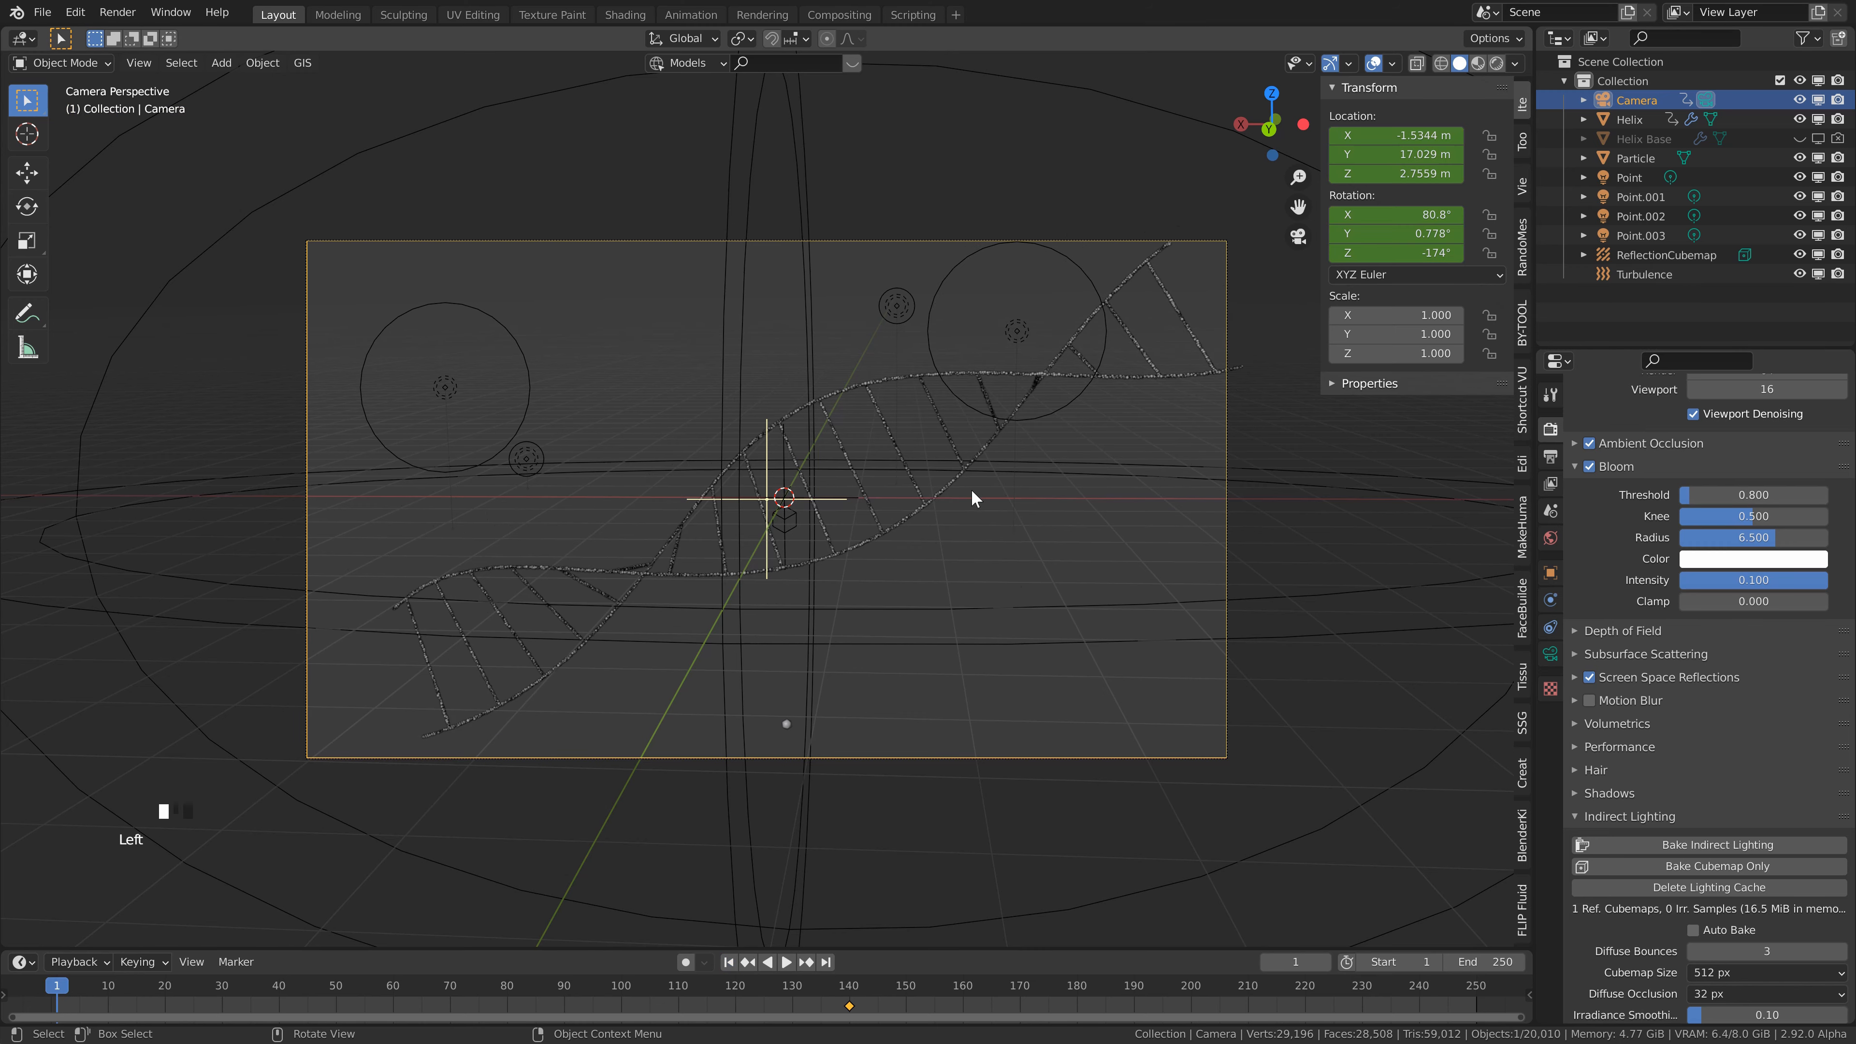
middle_drag(1082, 449, 944, 447)
scroll(969, 455, up, 2)
scroll(929, 463, up, 1)
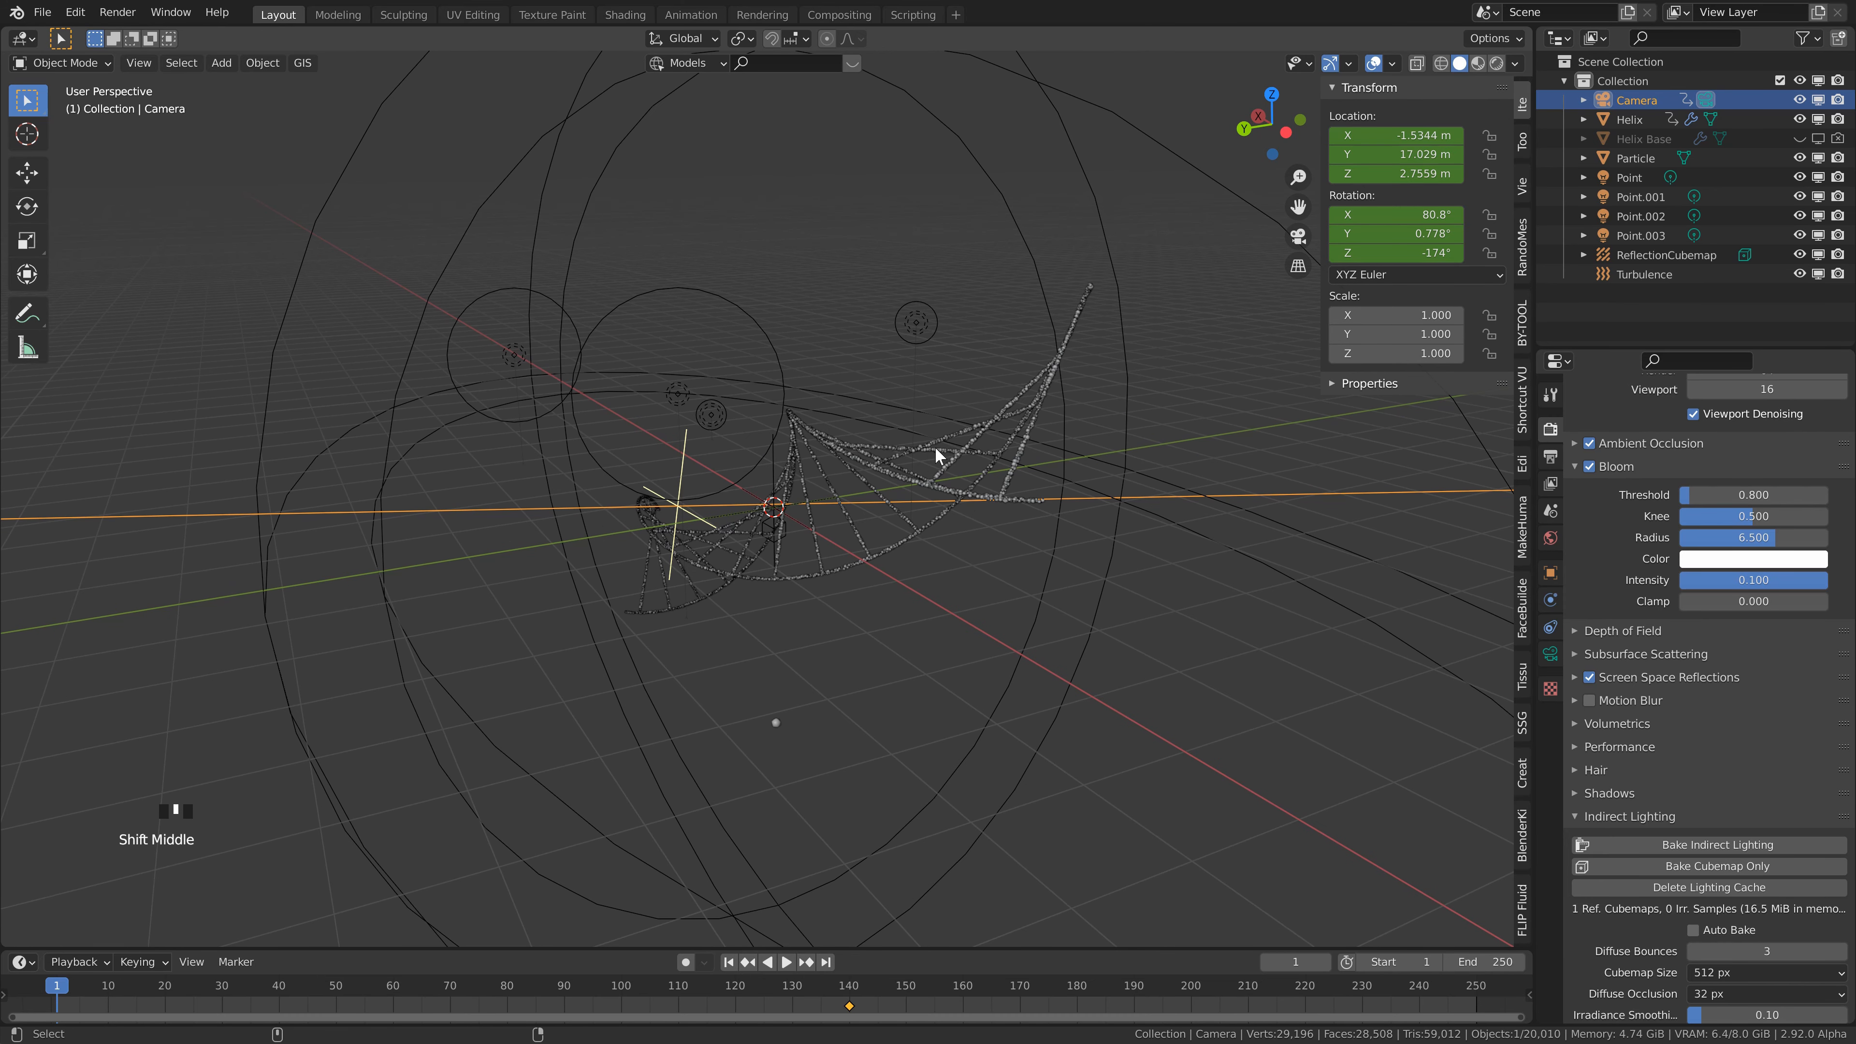
key(ctrl+alt+KP_0)
key(F3)
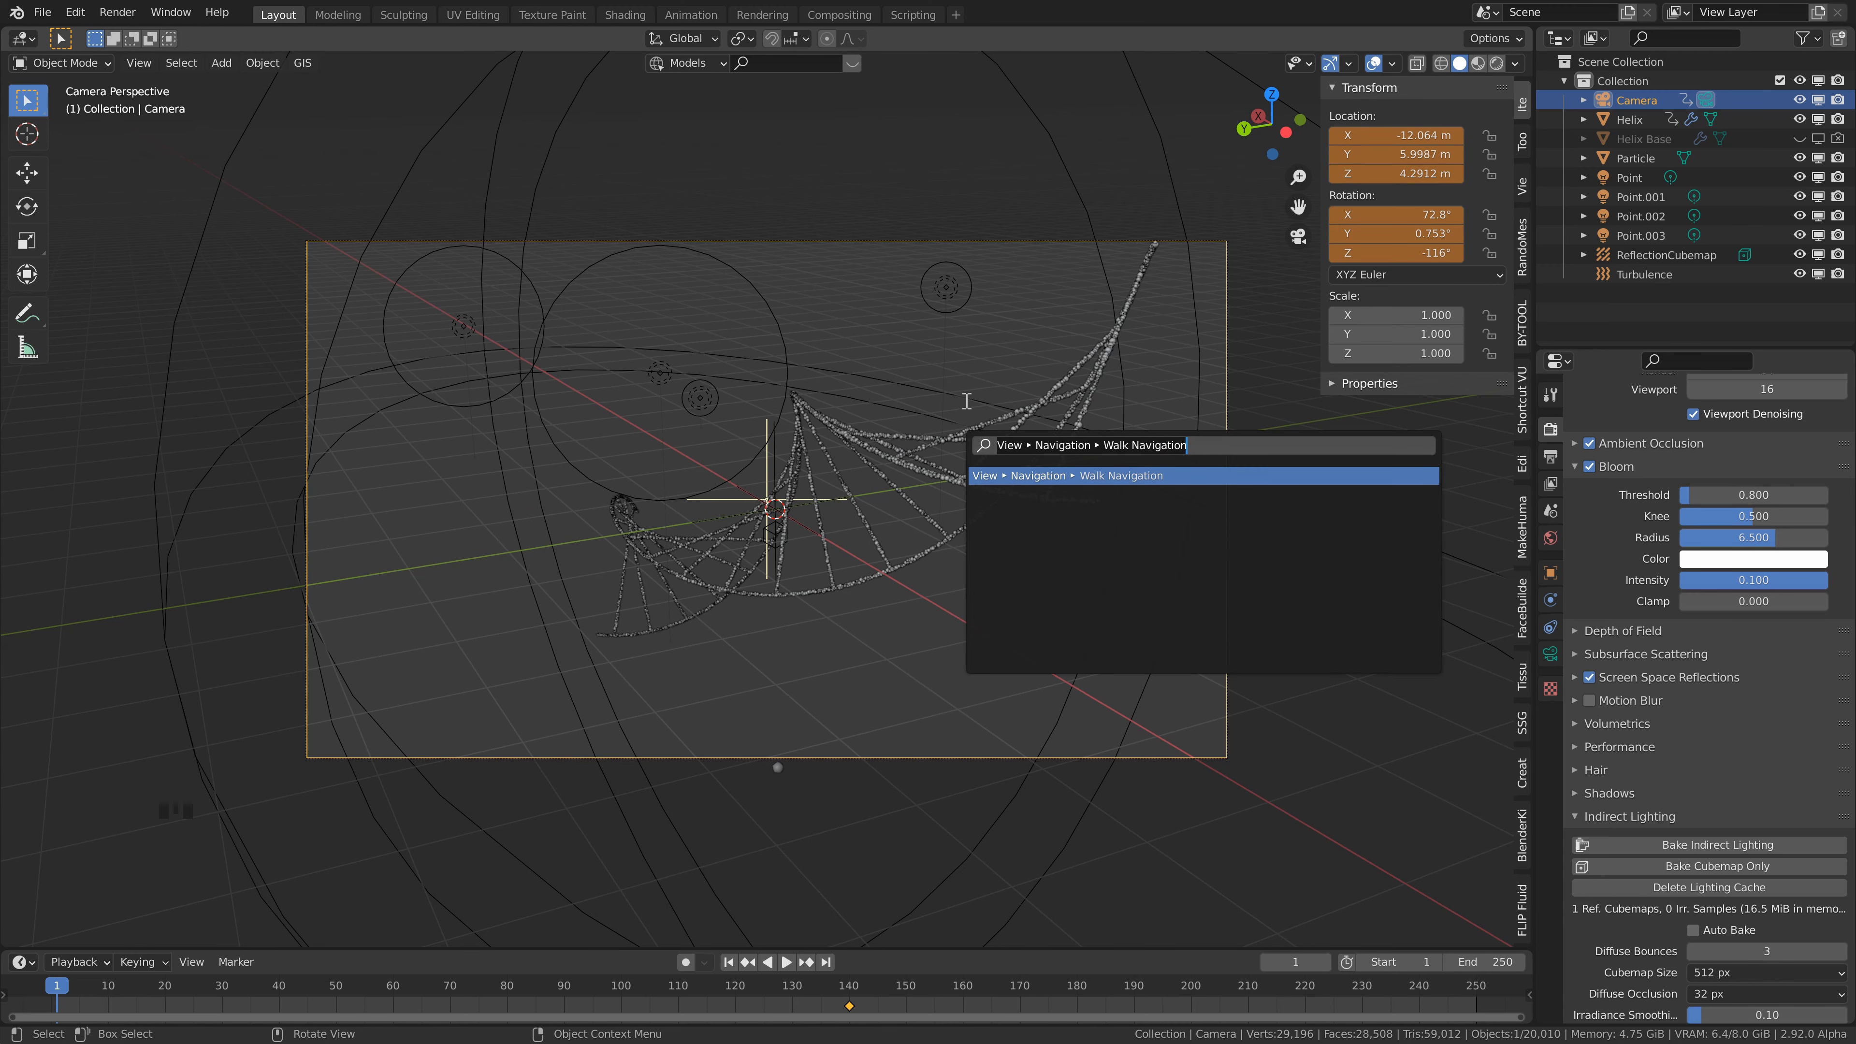
key(Return)
key(d)
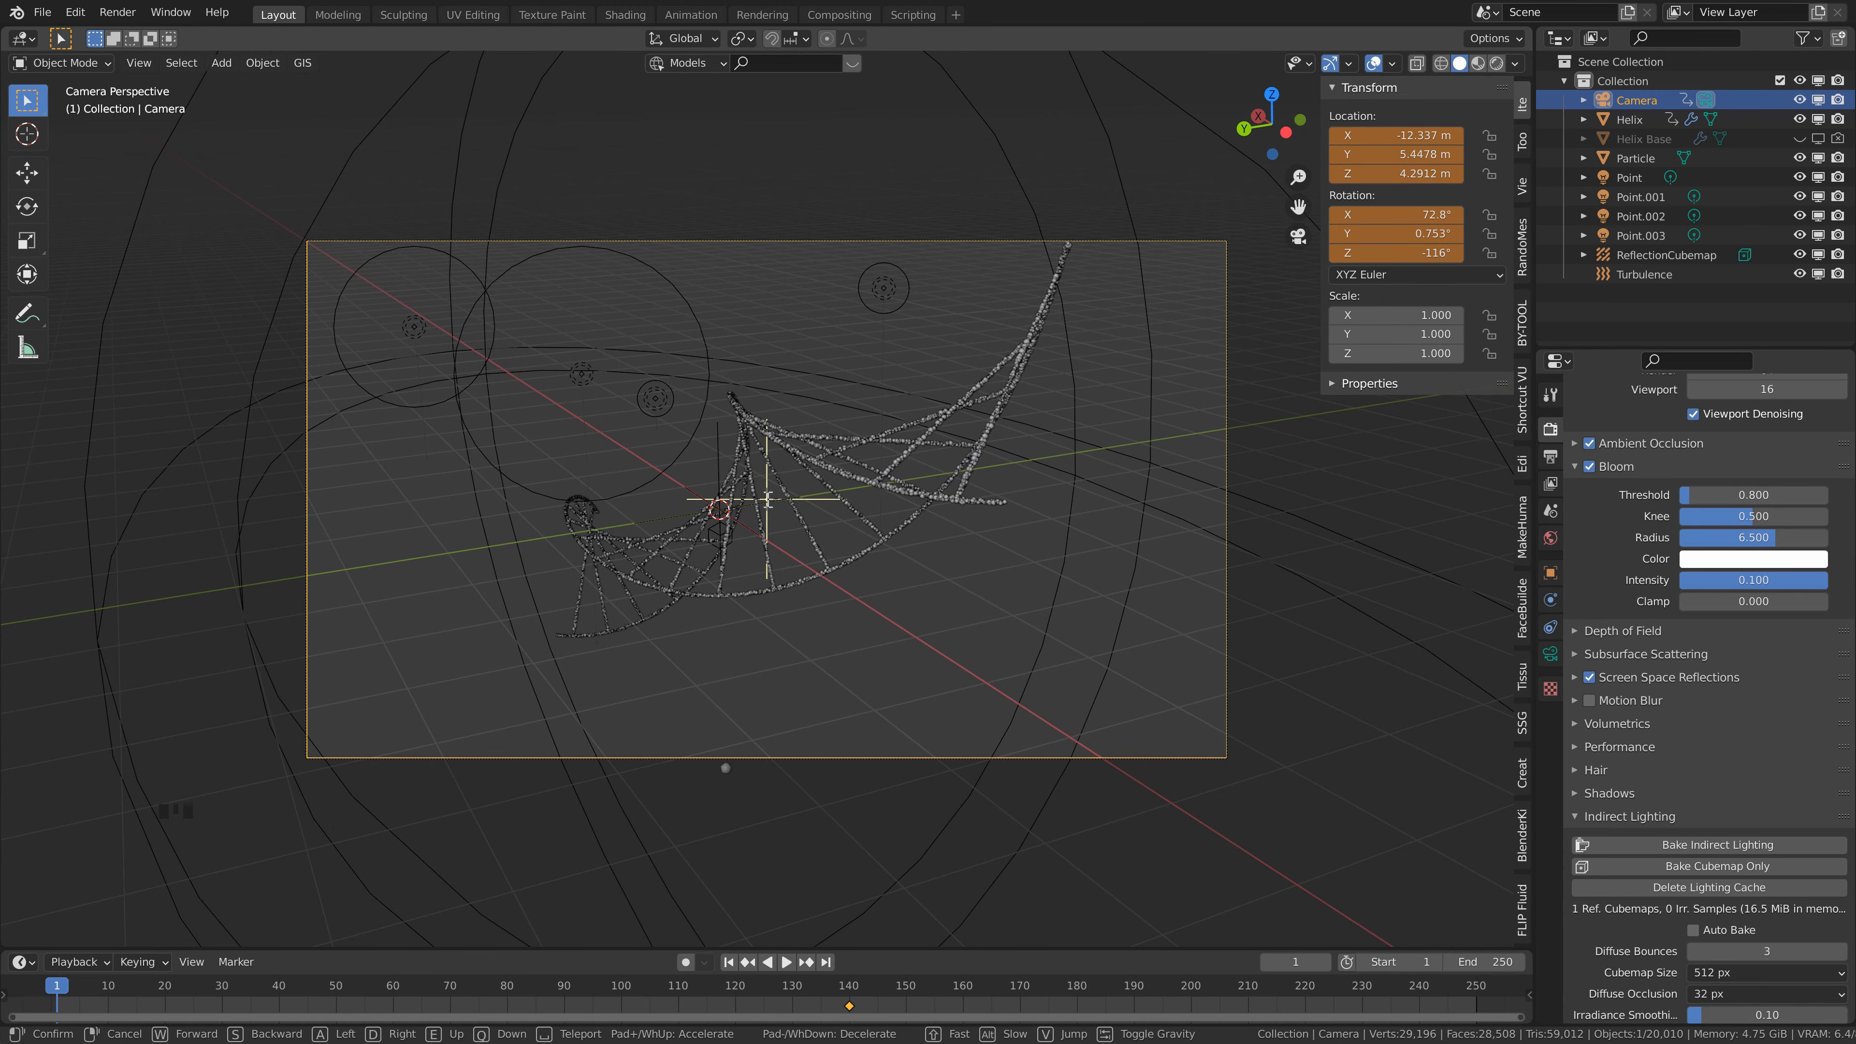
key(Return)
- Insert location and rotation keyframes for the camera at frame 1
right_click(1402, 150)
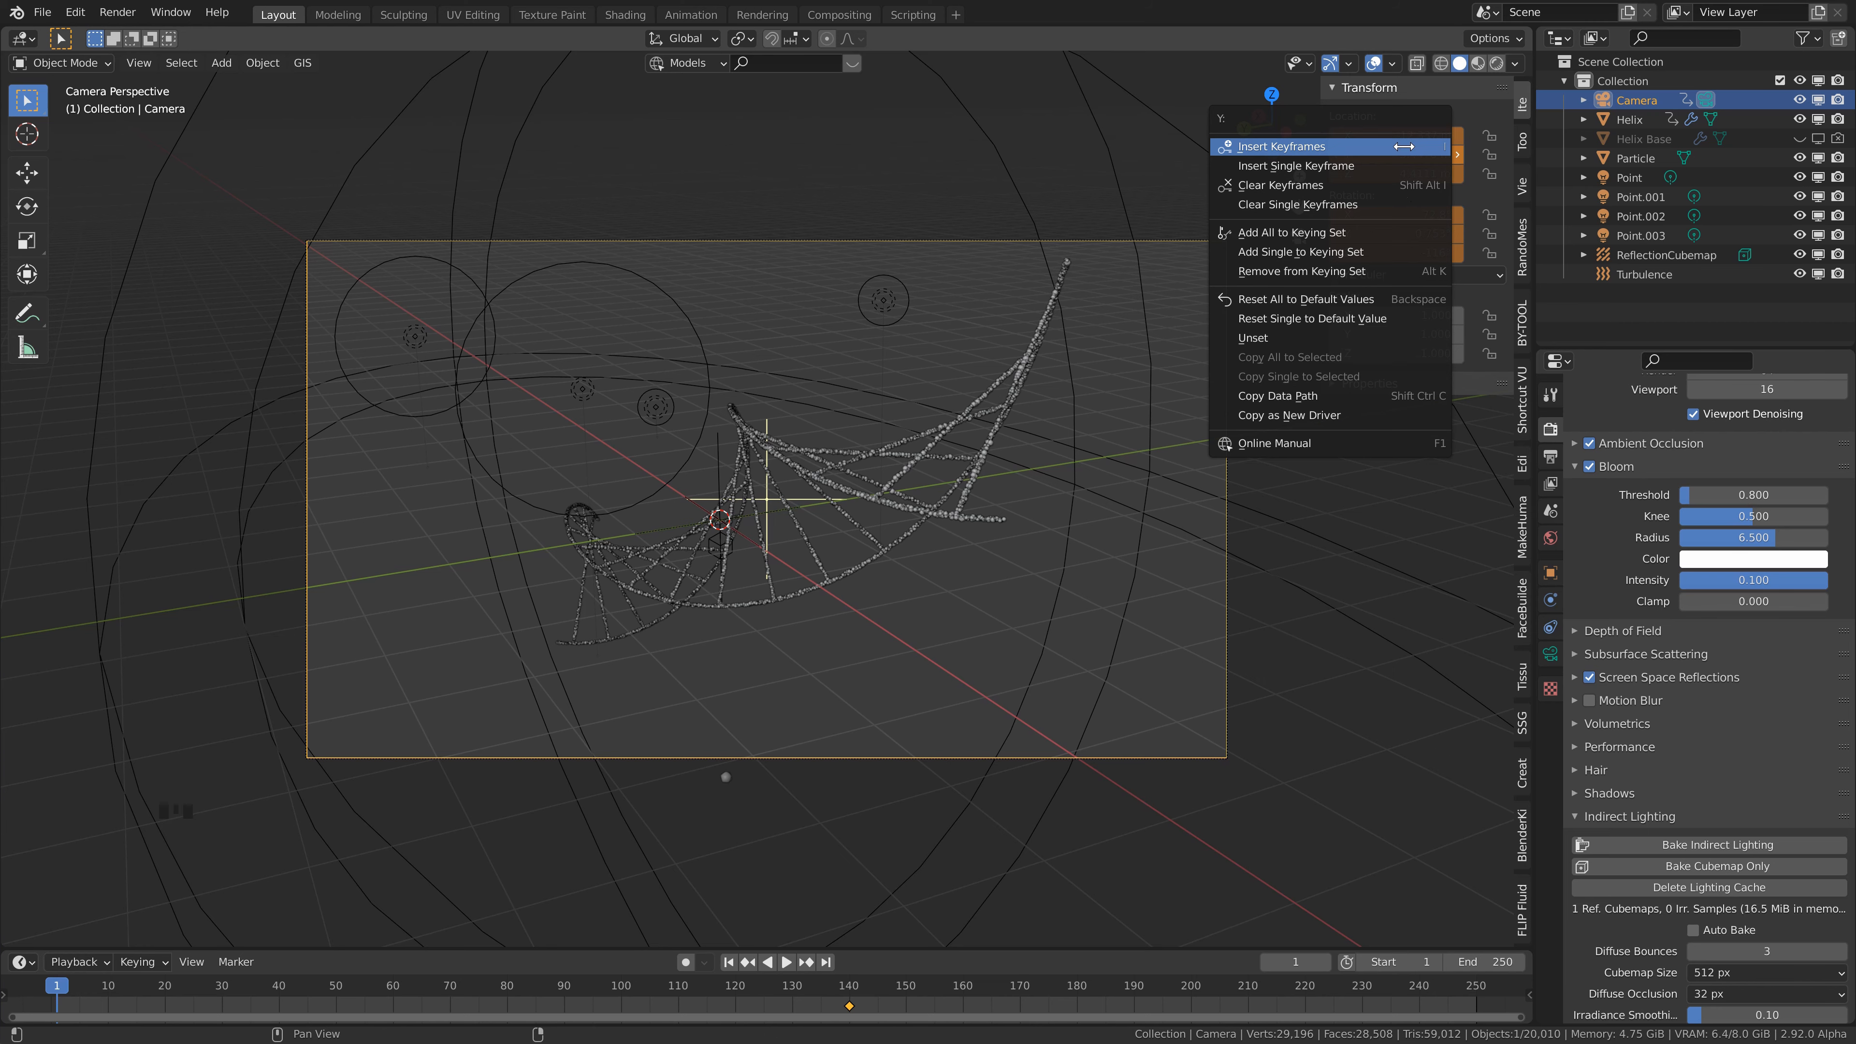
click(1402, 146)
right_click(1418, 215)
click(1418, 217)
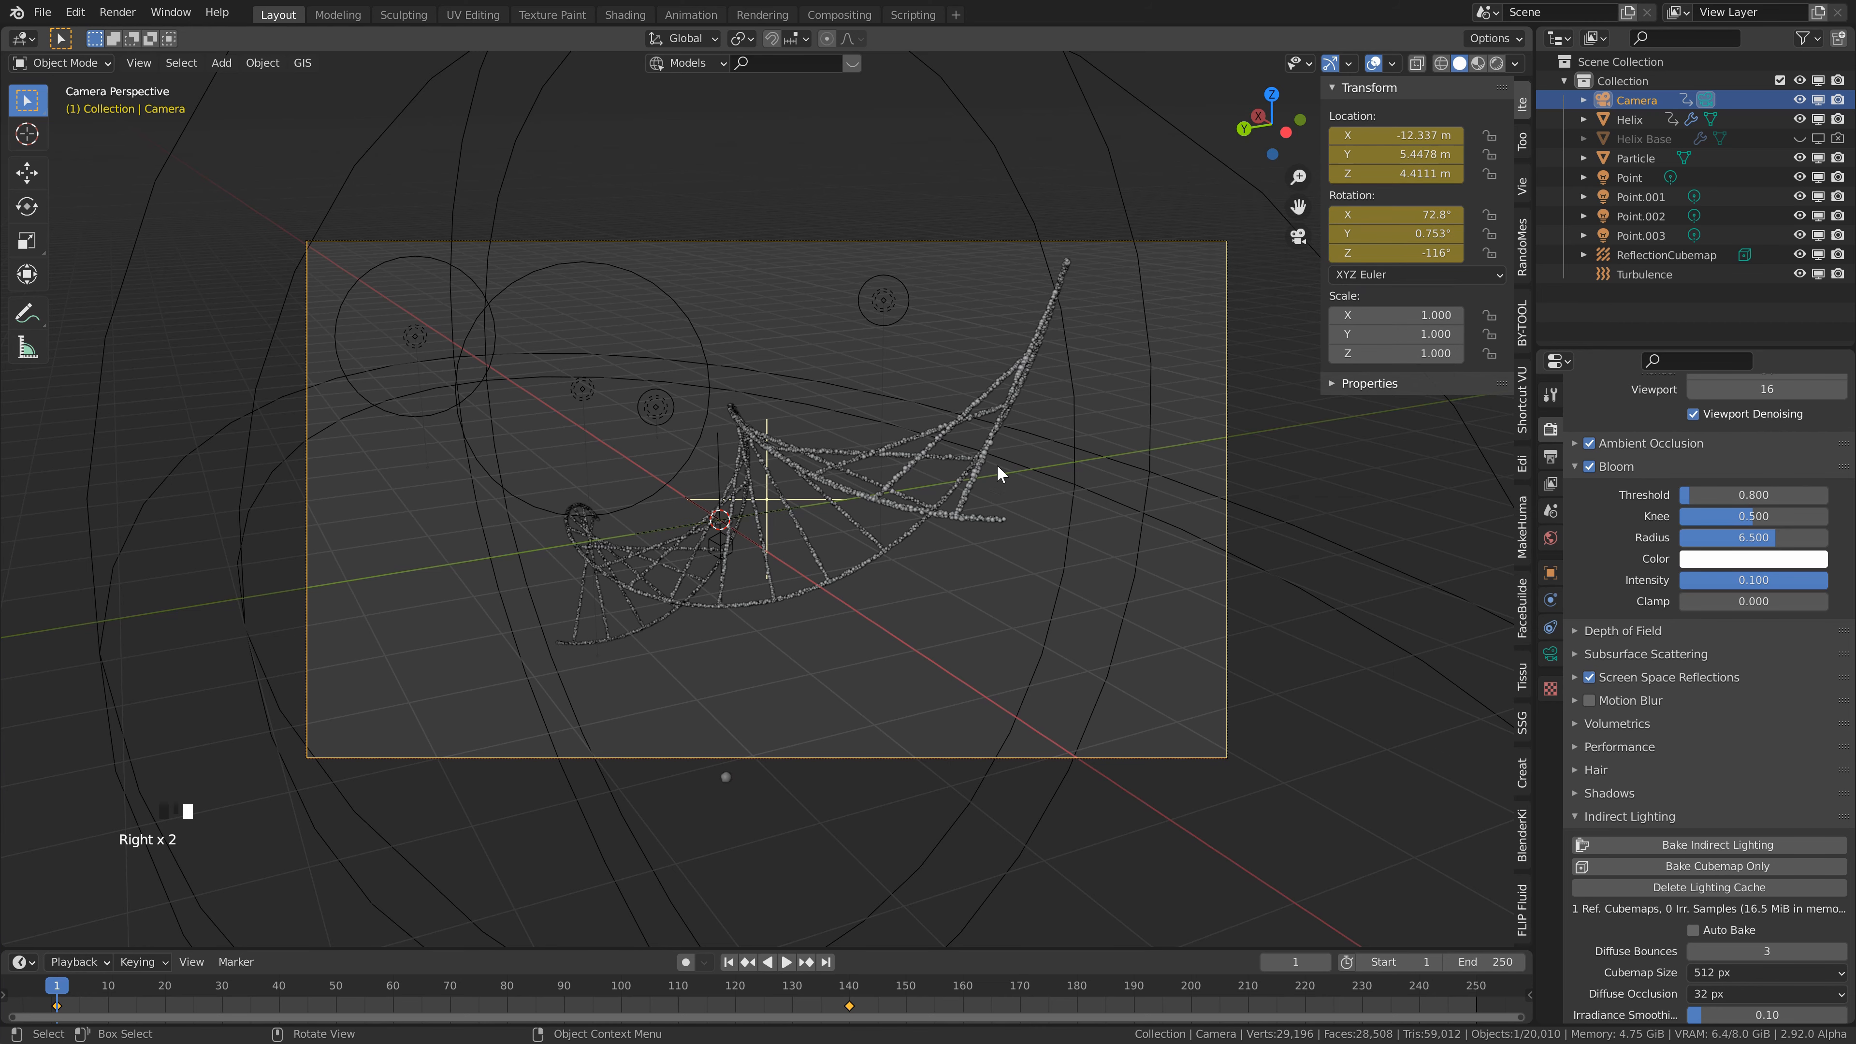
key(i)
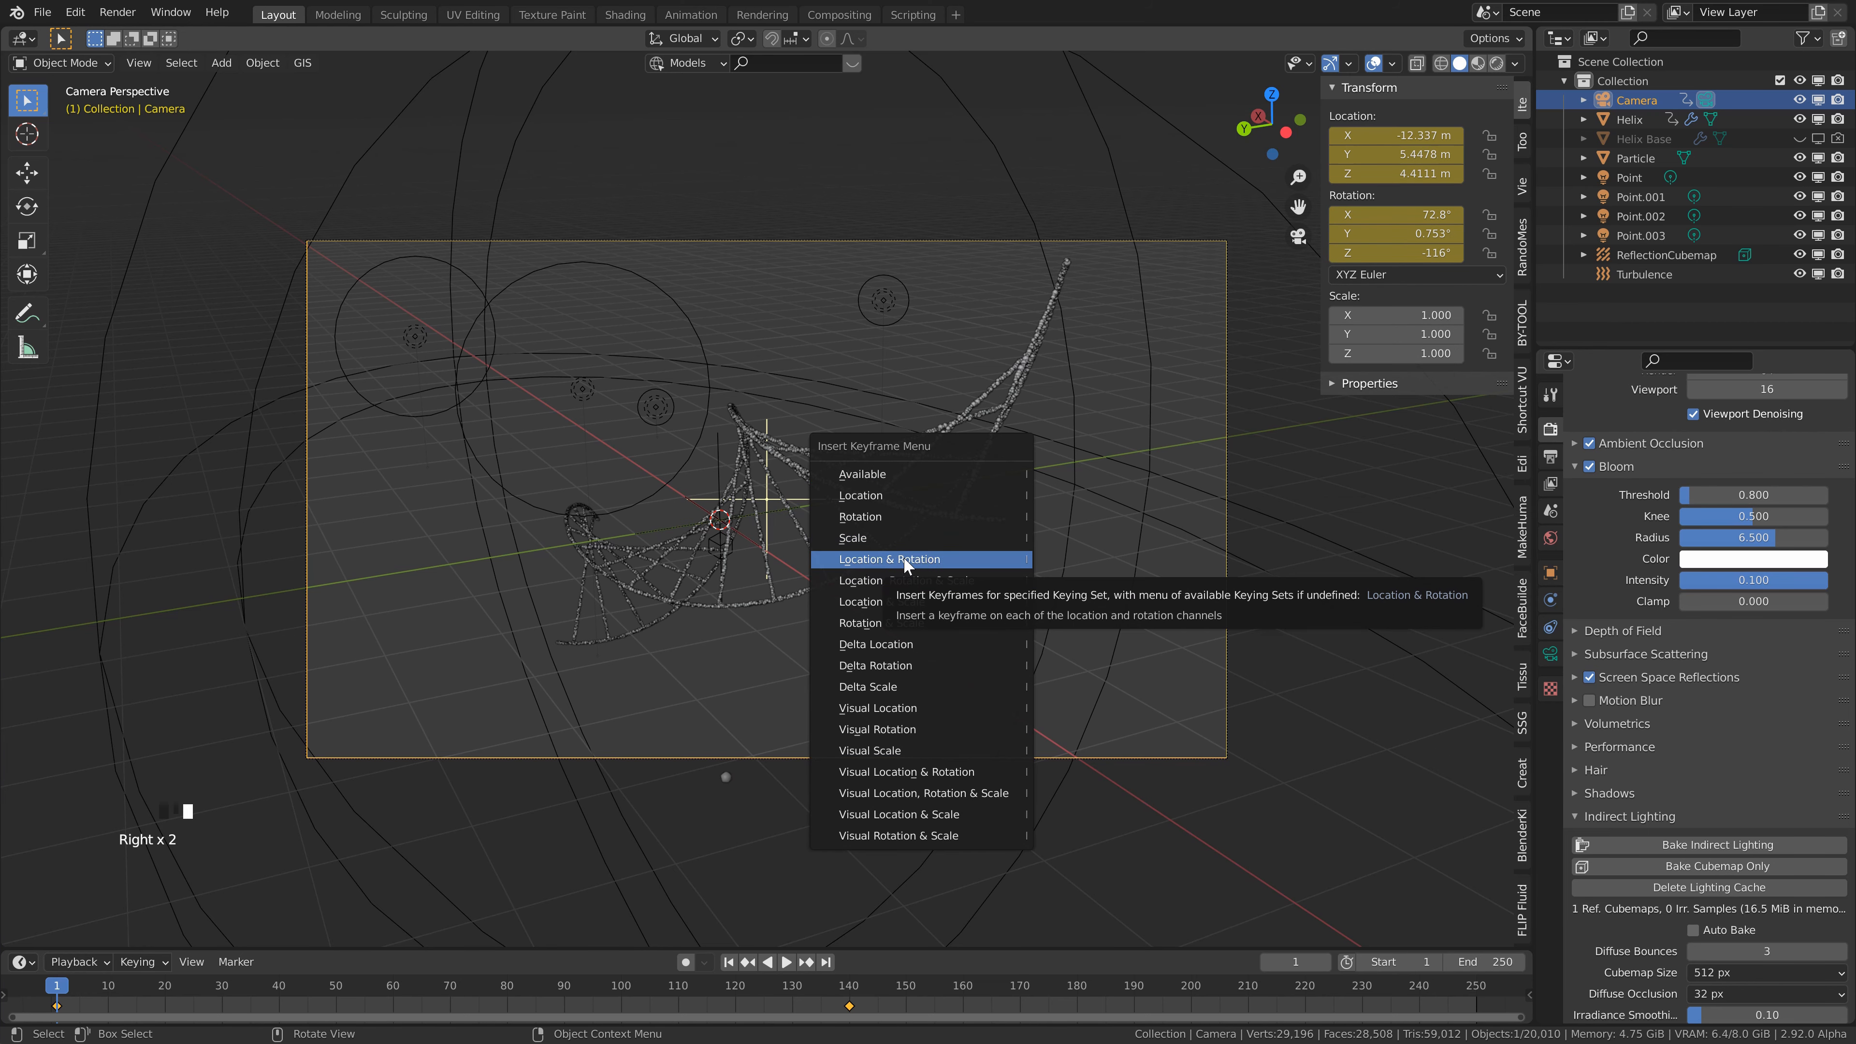
click(889, 558)
- Save the file and play the start of the camera animation
key(ctrl+s)
key(space)
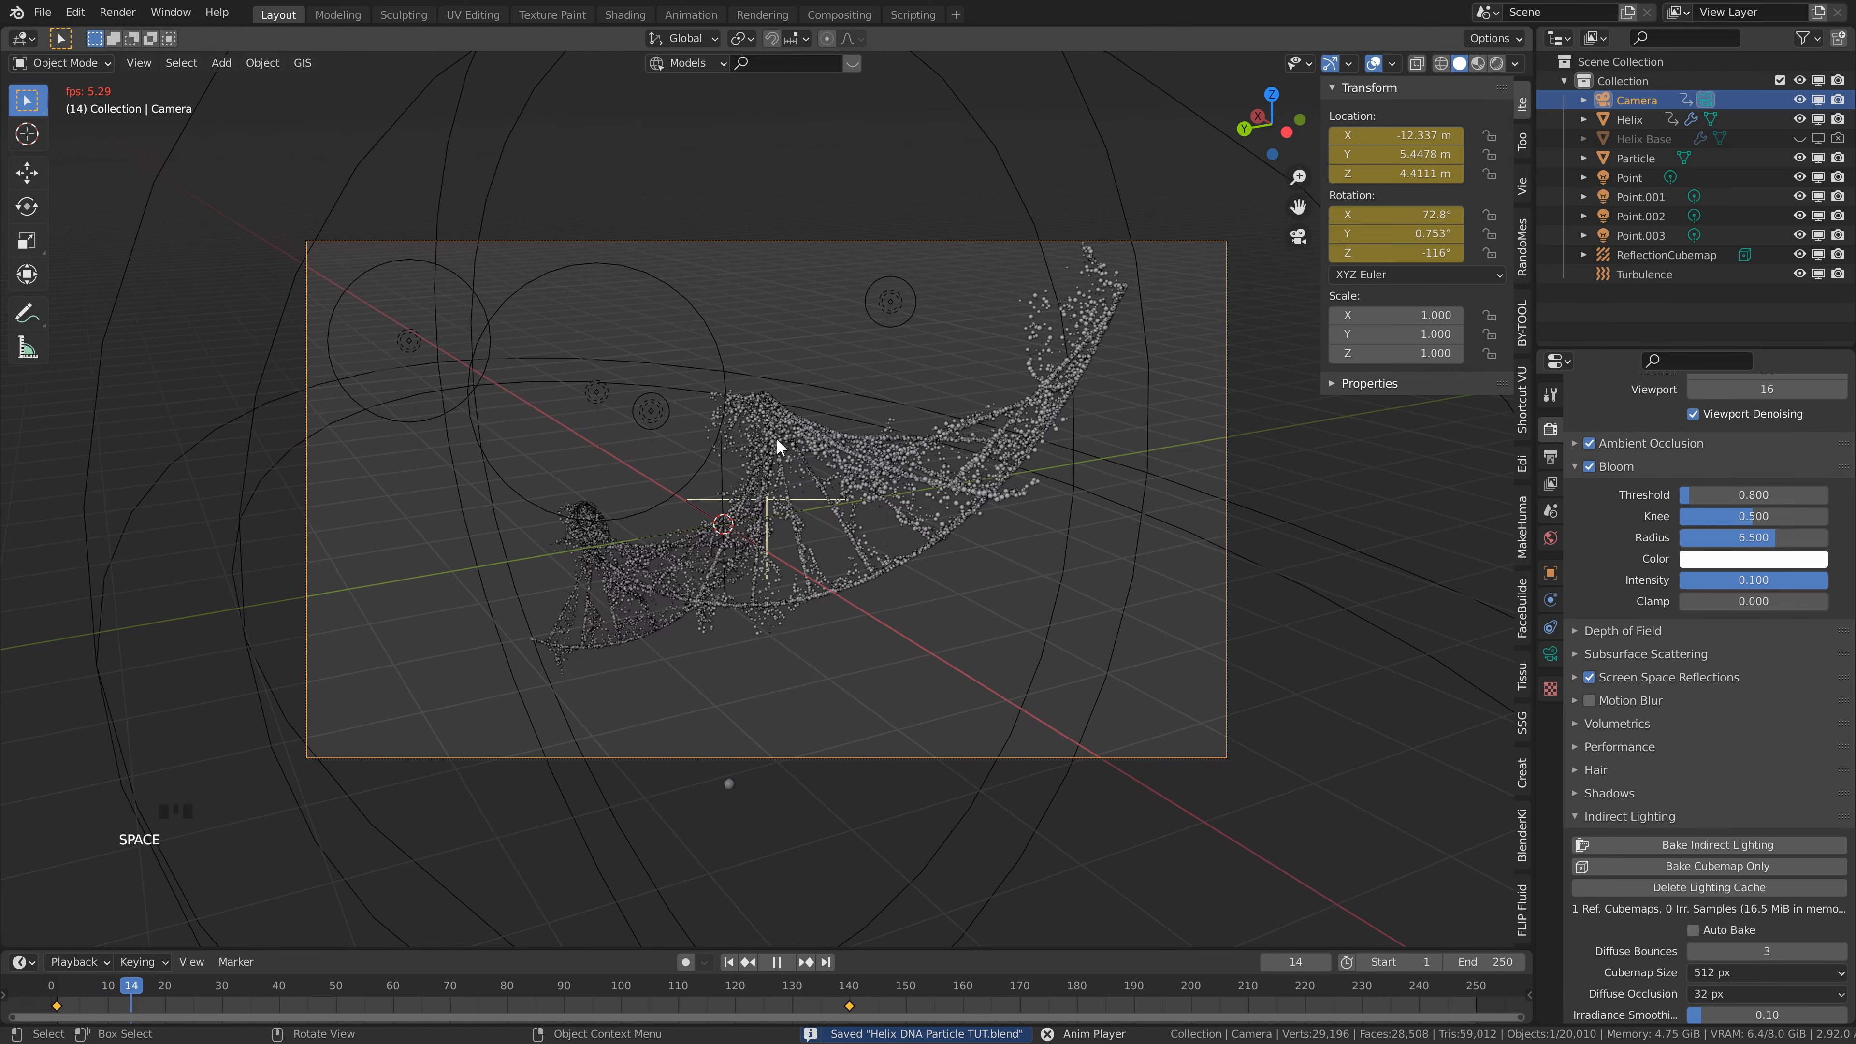
key(space)
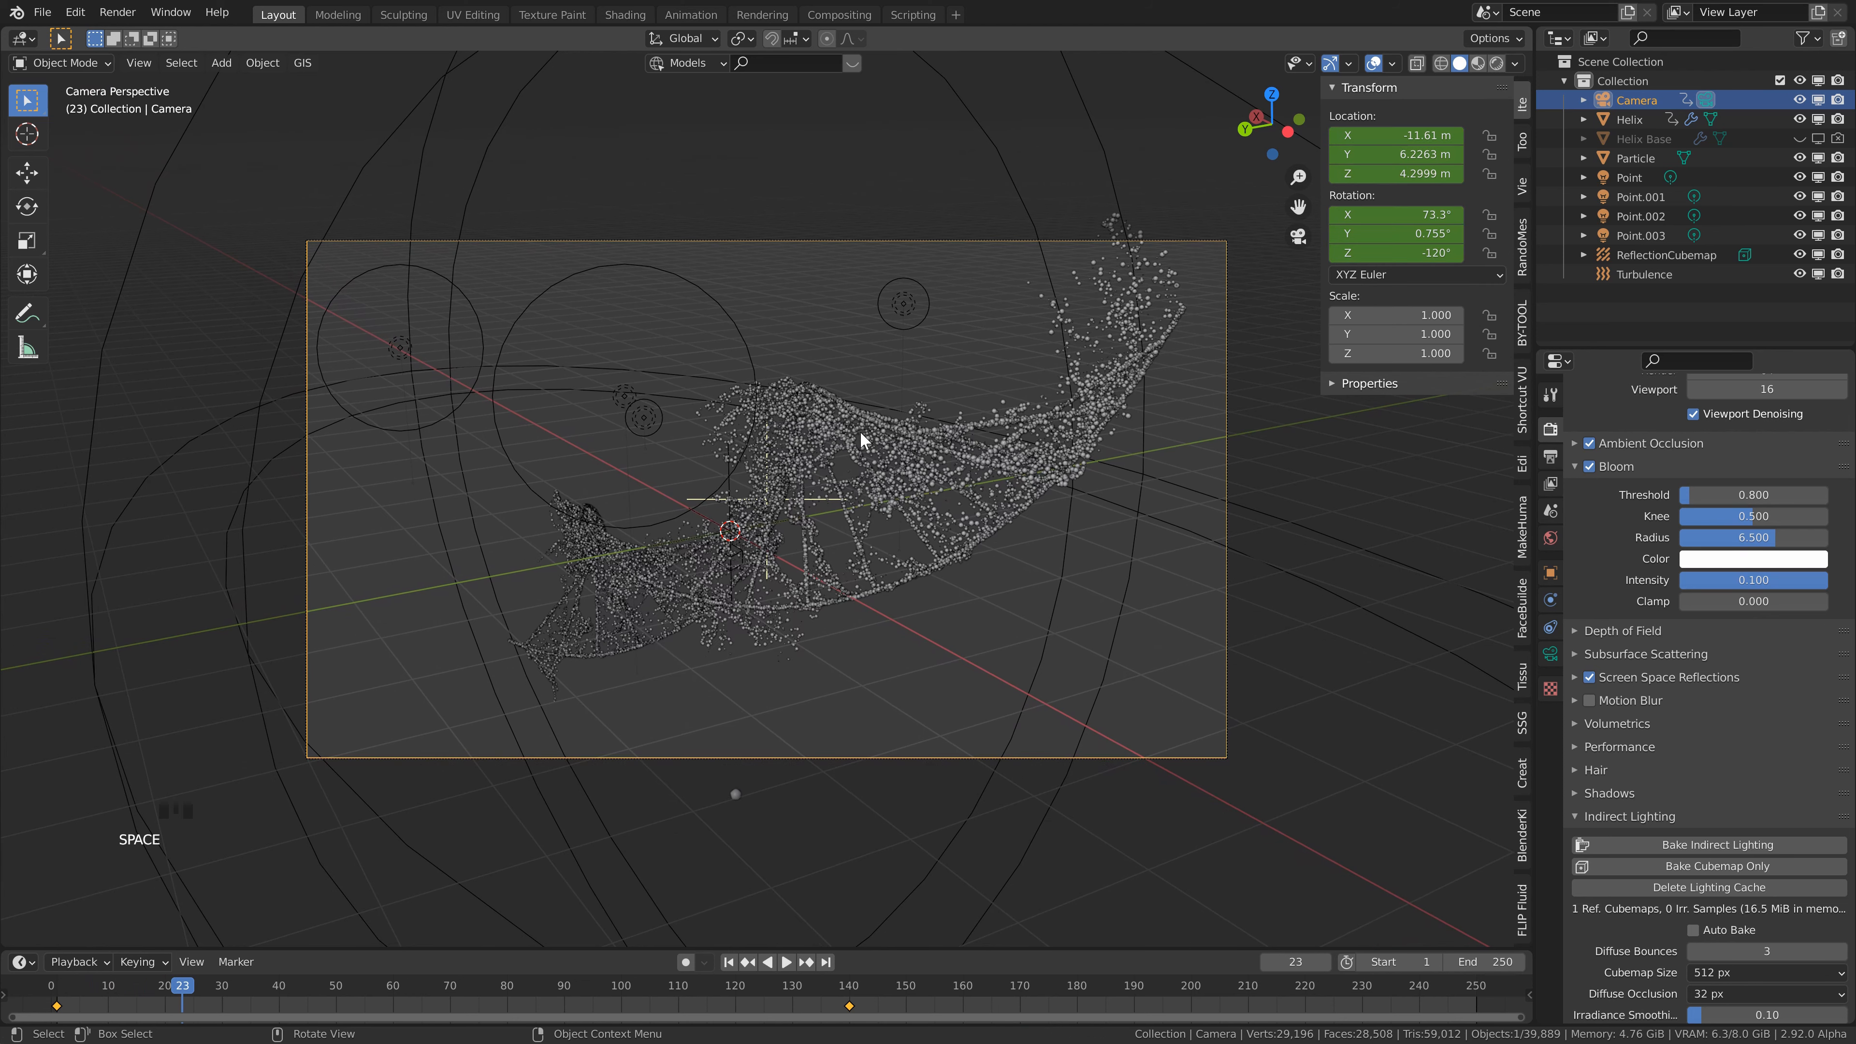
- Set the camera's keyframe interpolation to Linear in the Graph Editor and return to the 3D Viewport
click(22, 38)
click(268, 135)
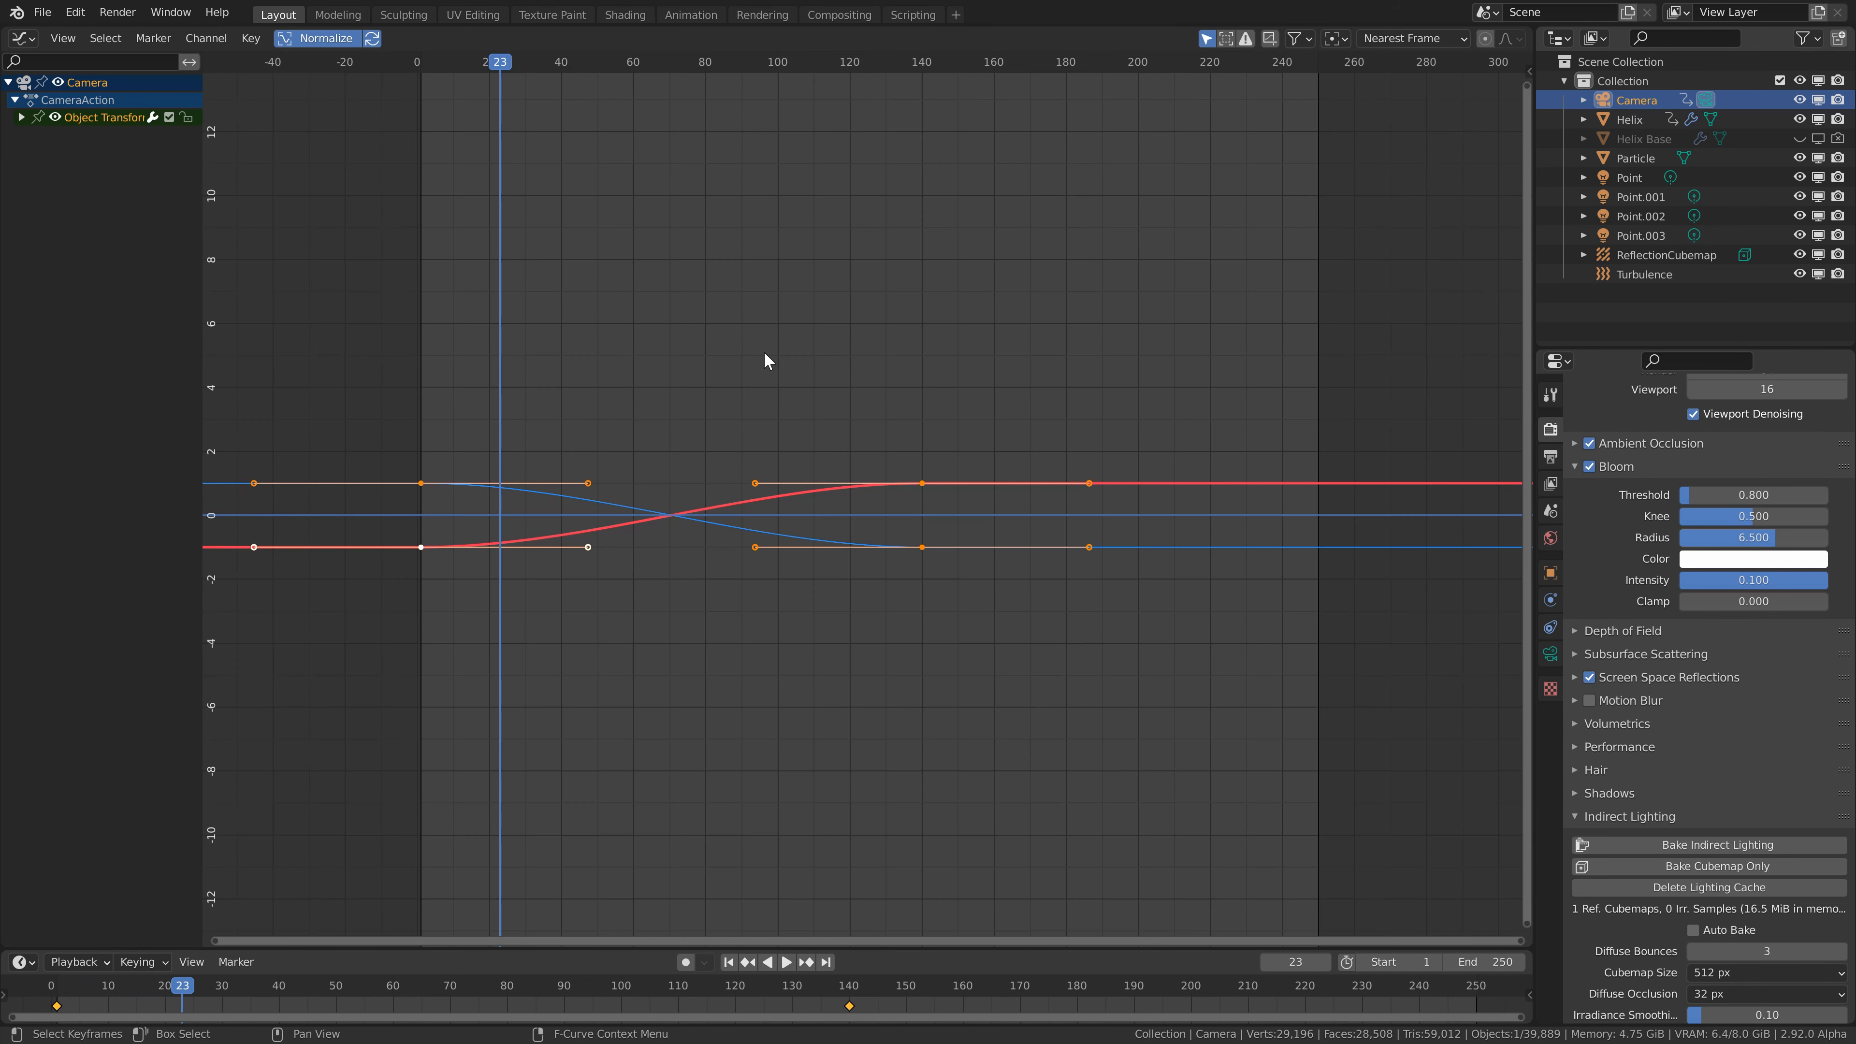
key(t)
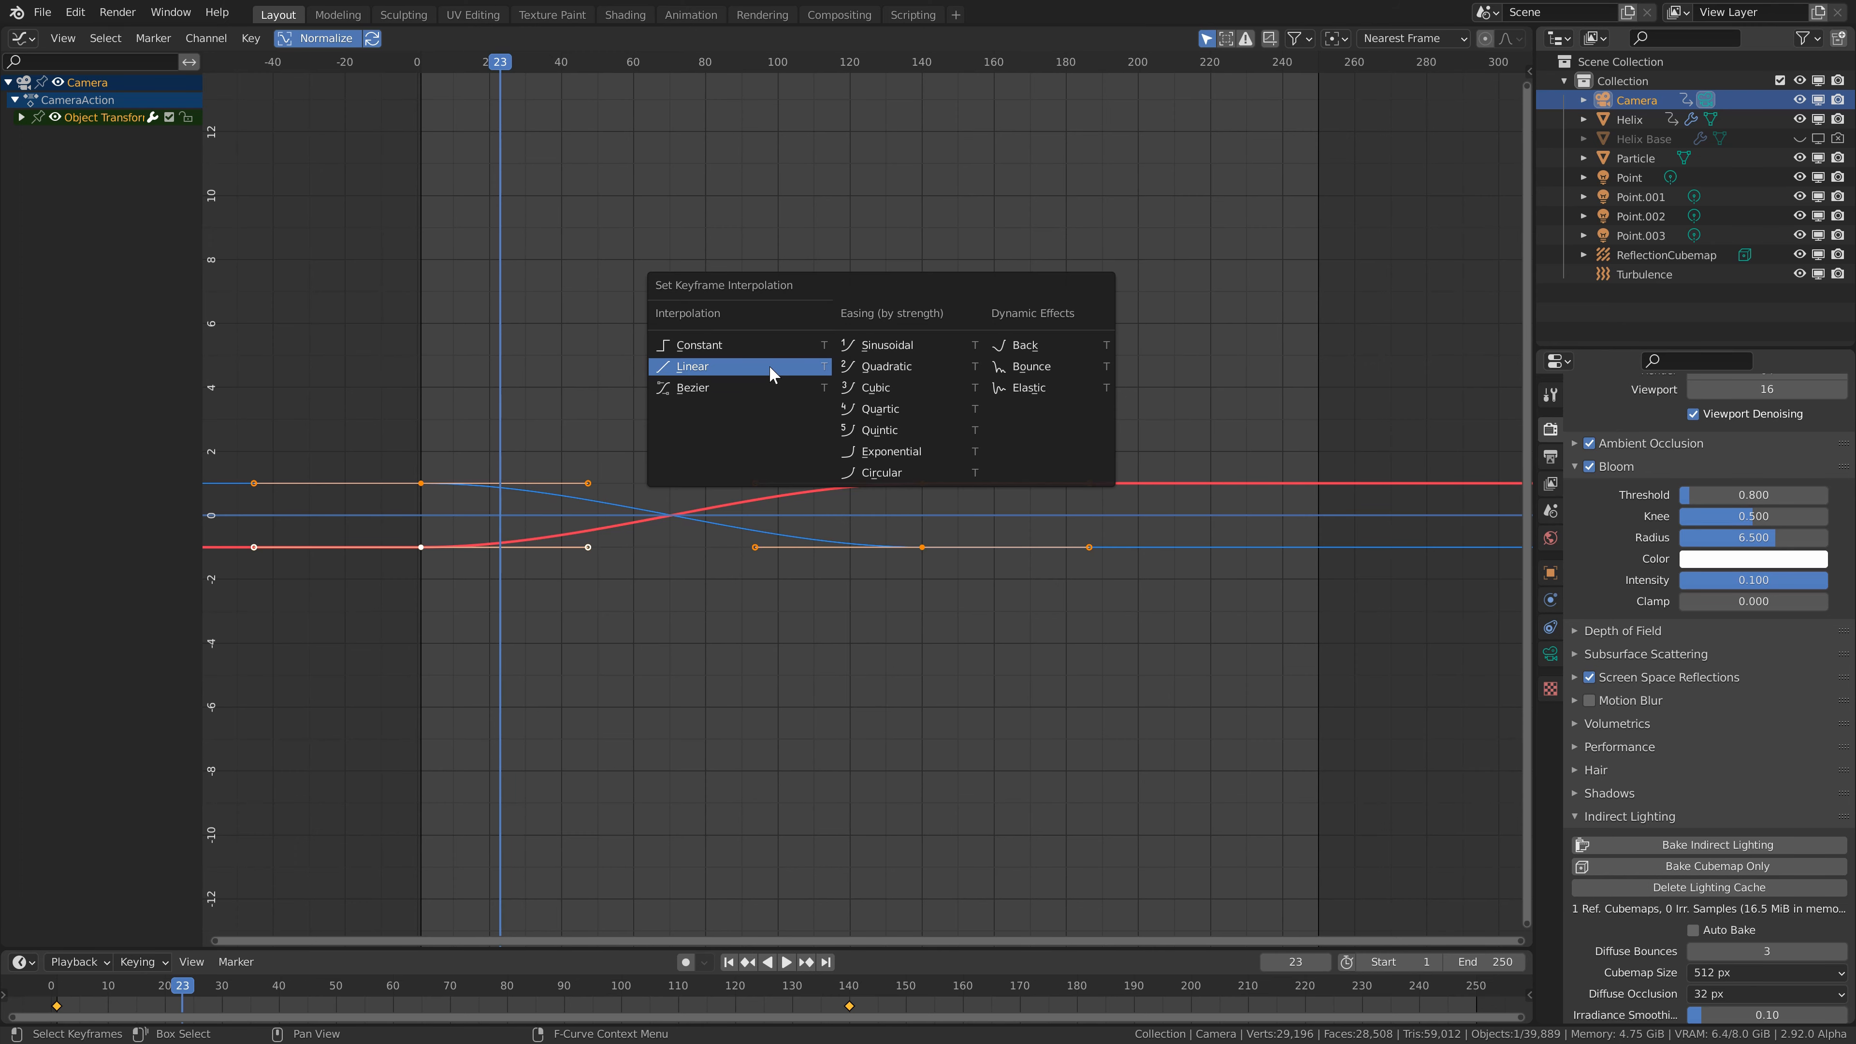
click(769, 370)
click(23, 39)
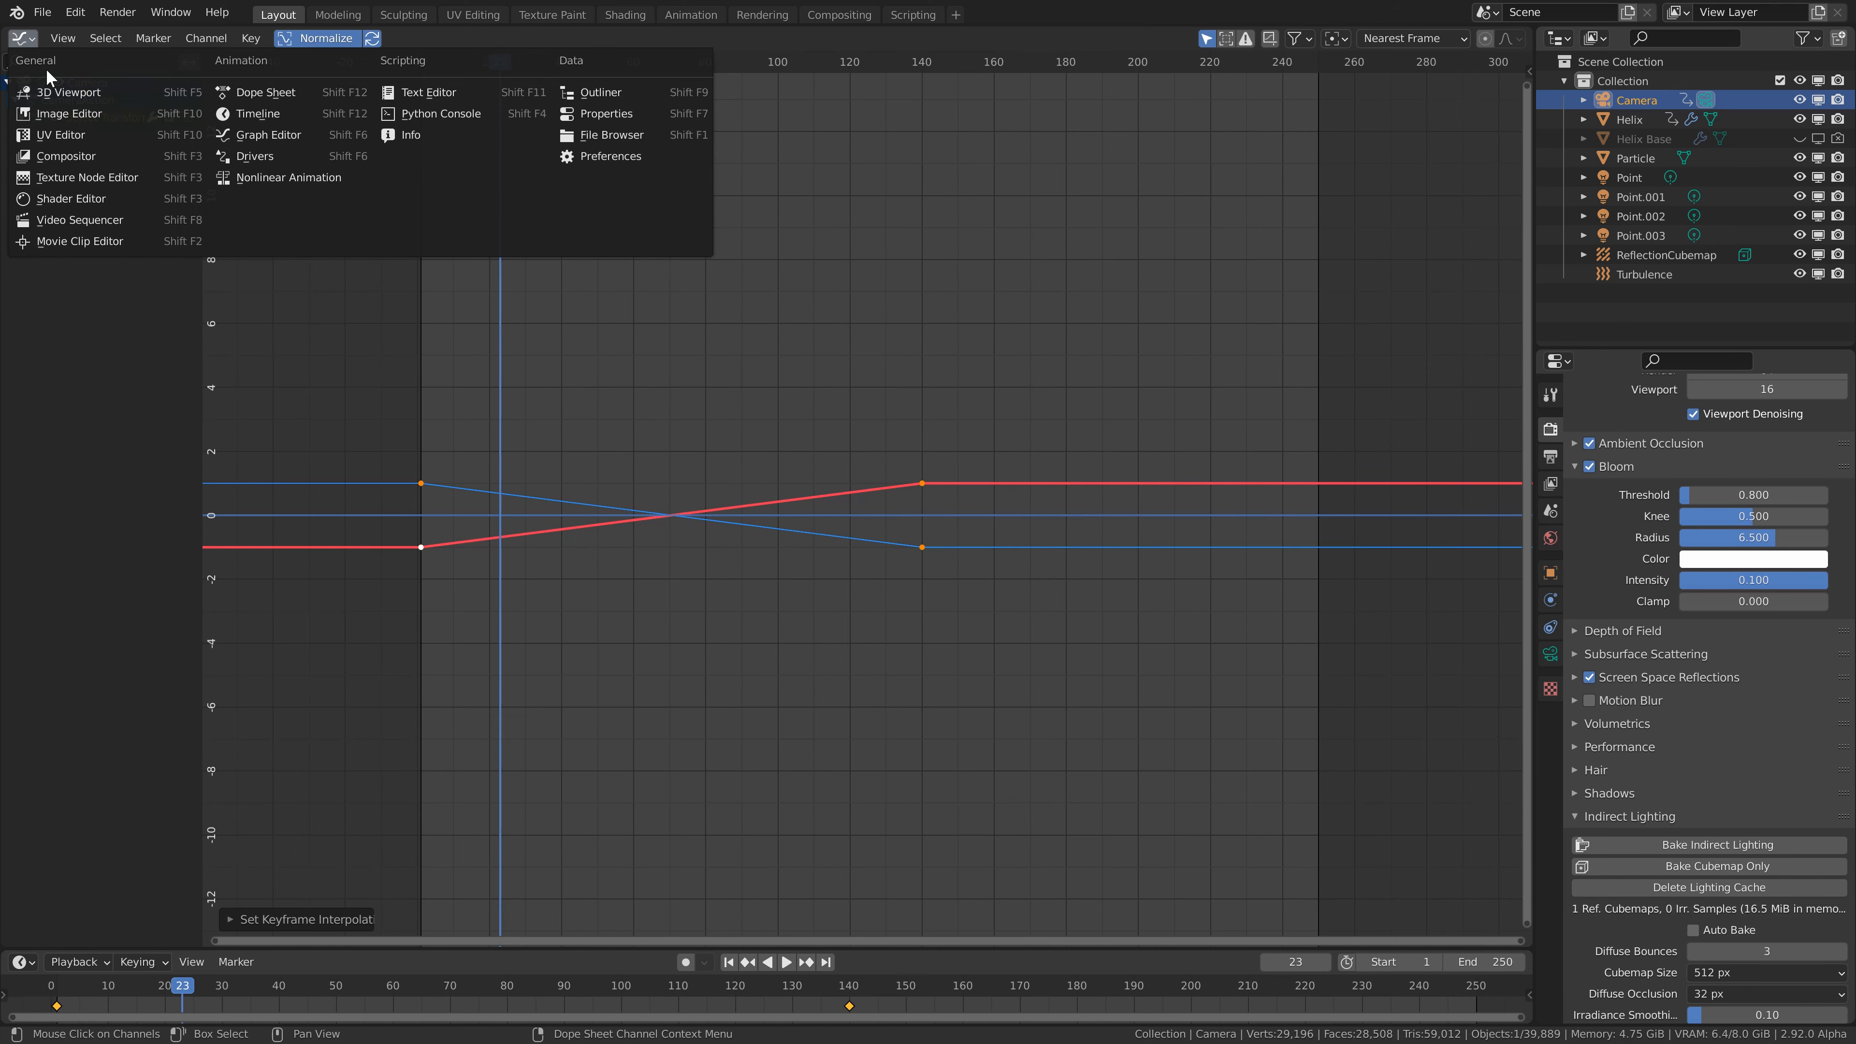
click(67, 91)
- Save the file and play the linear camera move from frame 1, stopping at frame 40
key(ctrl+s)
key(shift+Left)
key(space)
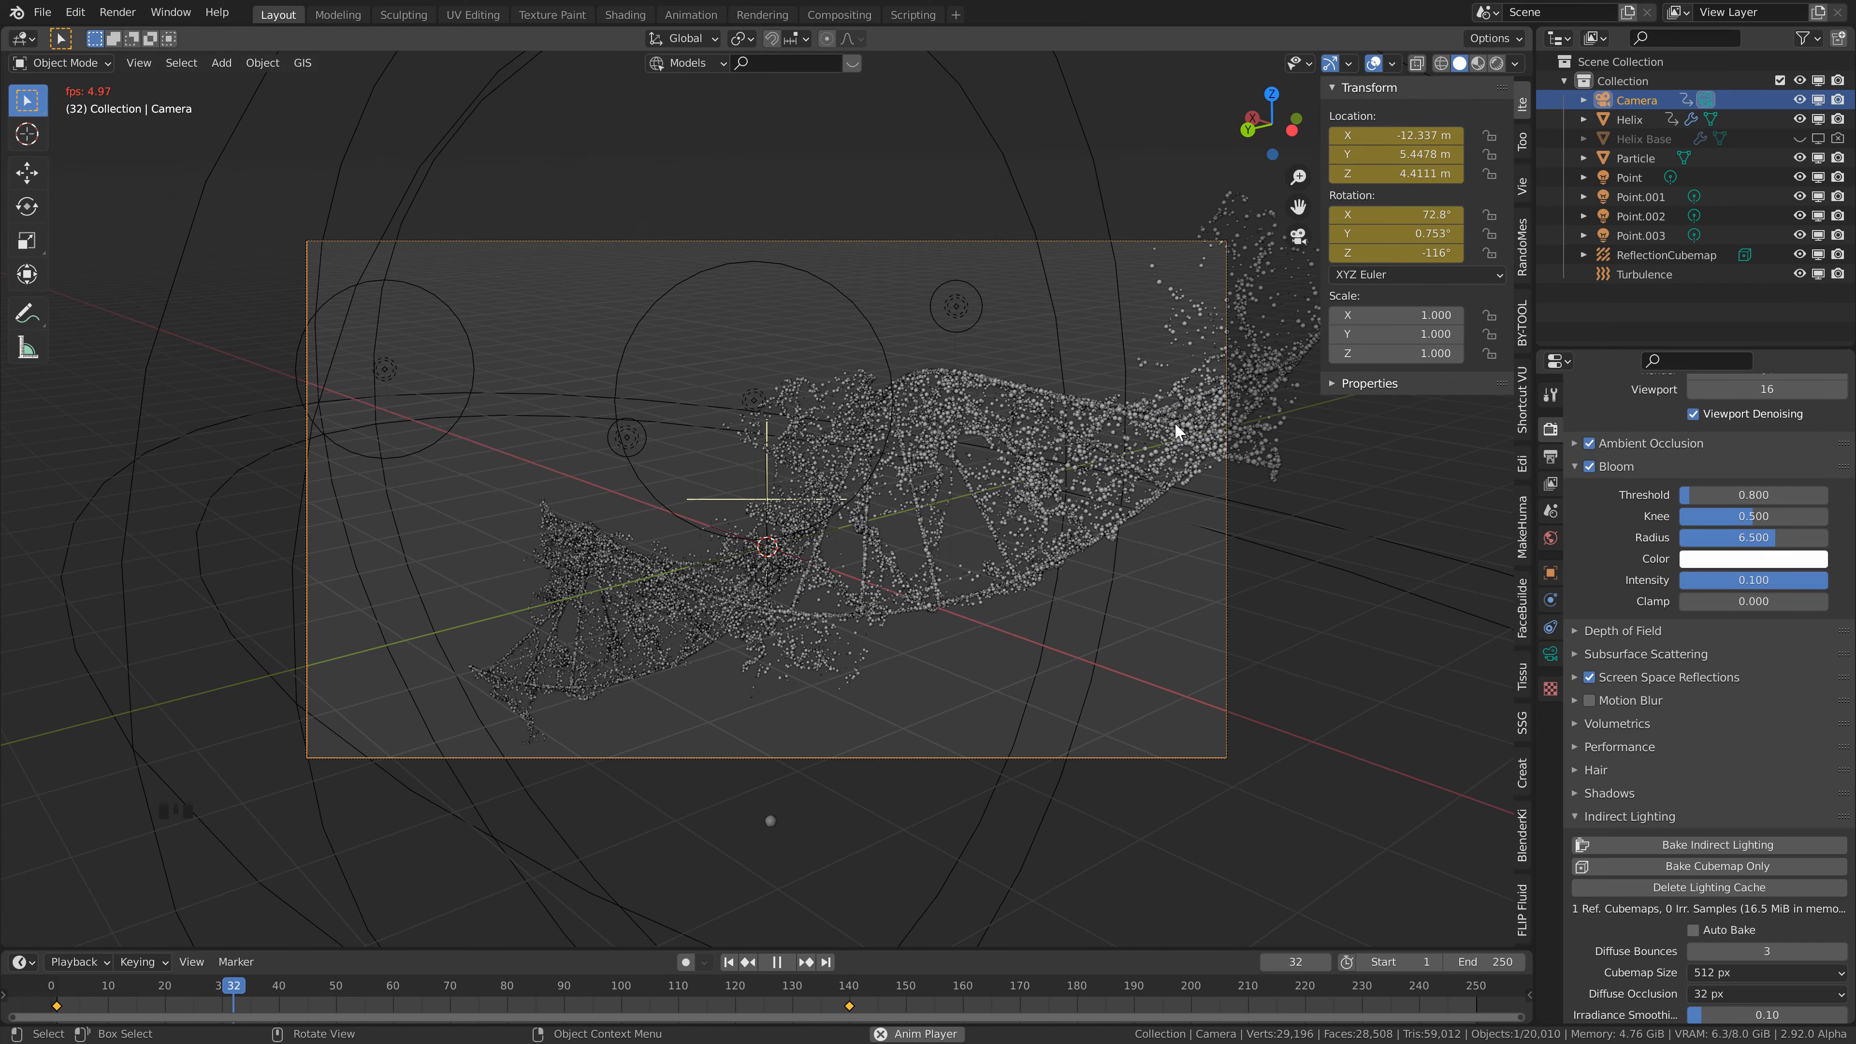
key(space)
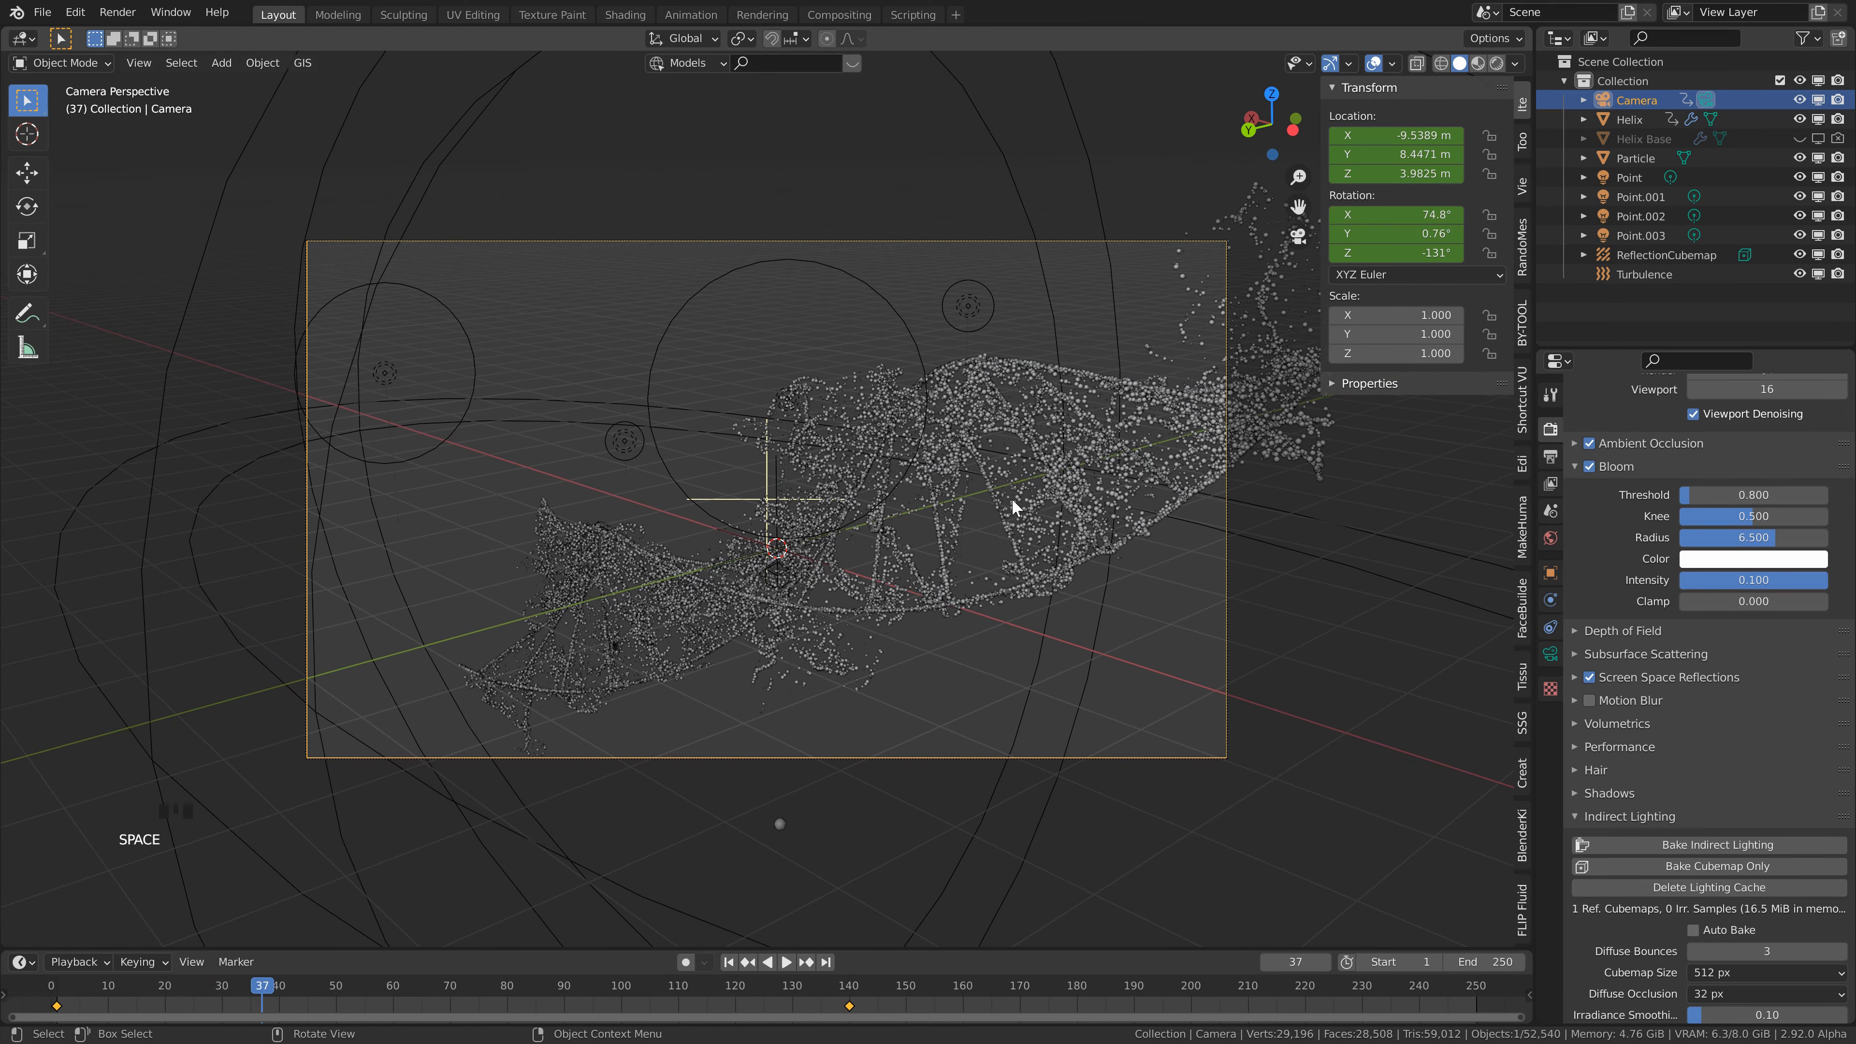
key(space)
key(space)
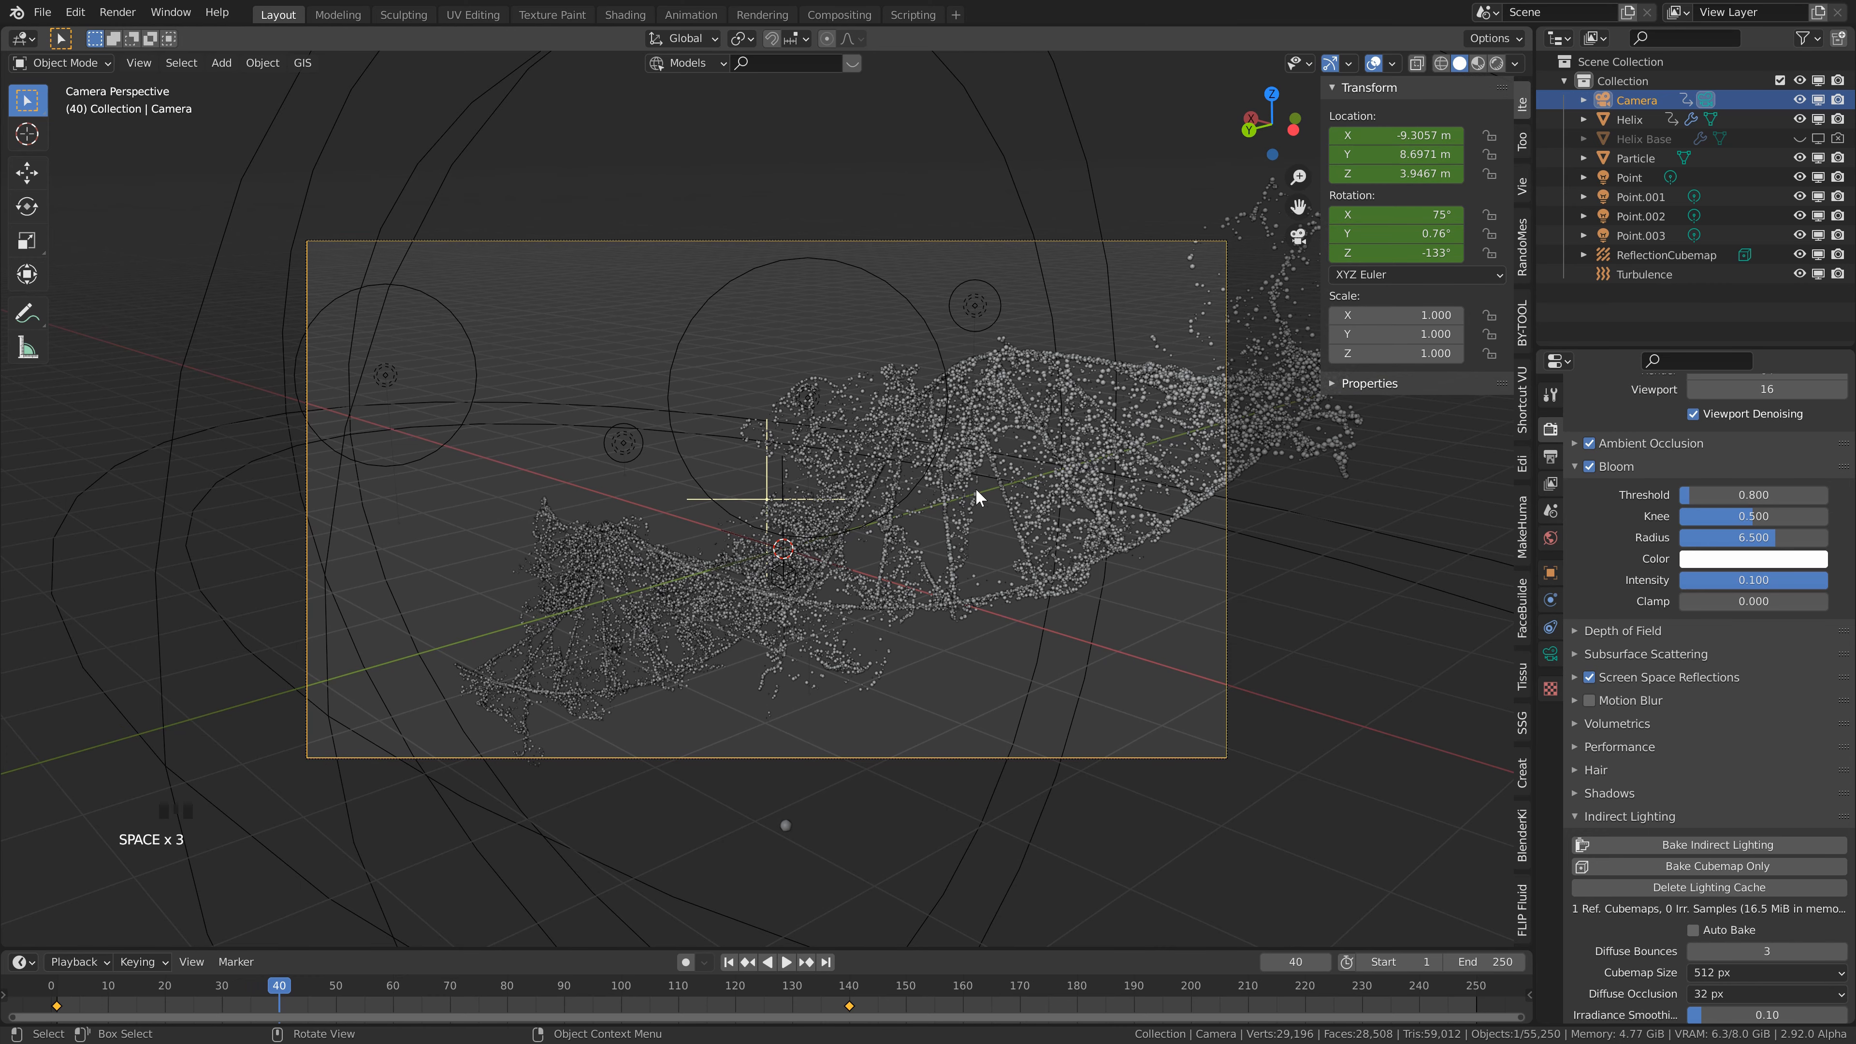
- At frame 40, reframe the camera to about -8.118, 10.33, 4.094 m with Z rotation -146° and keyframe its location and rotation
key(shift+grave)
key(a)
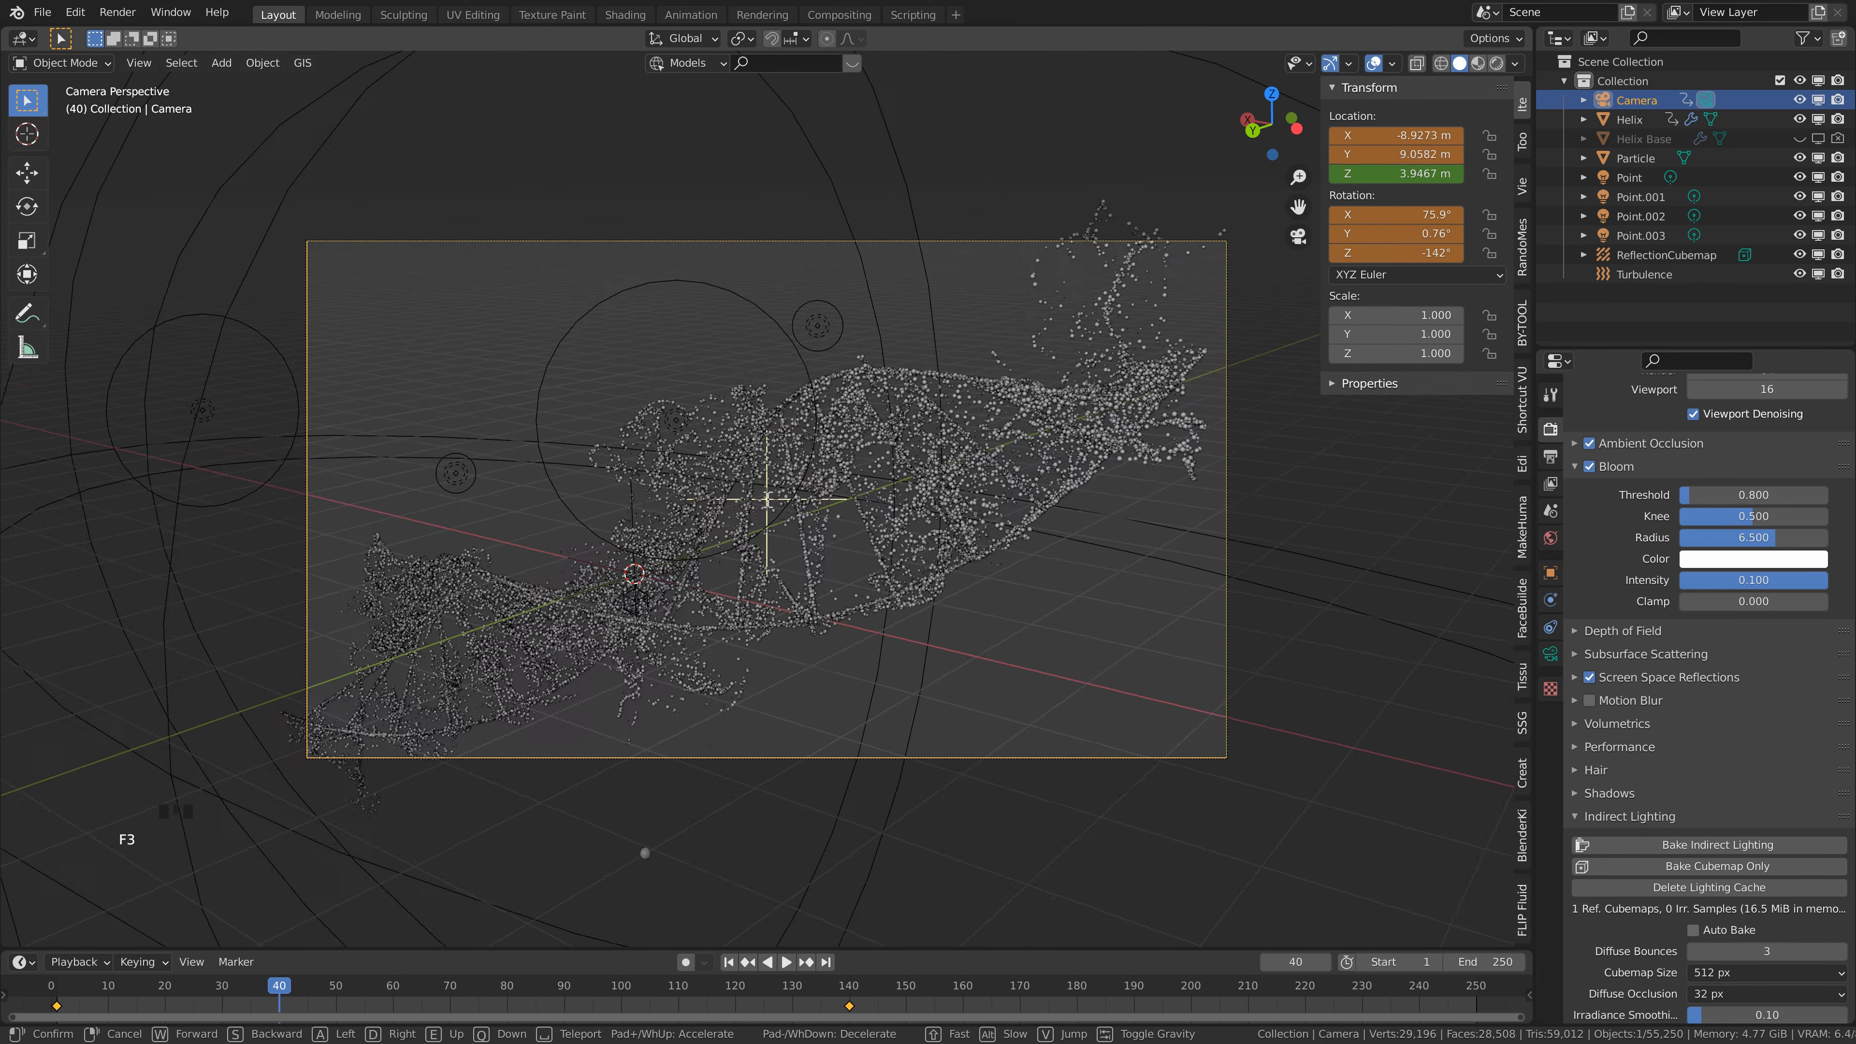
key(s)
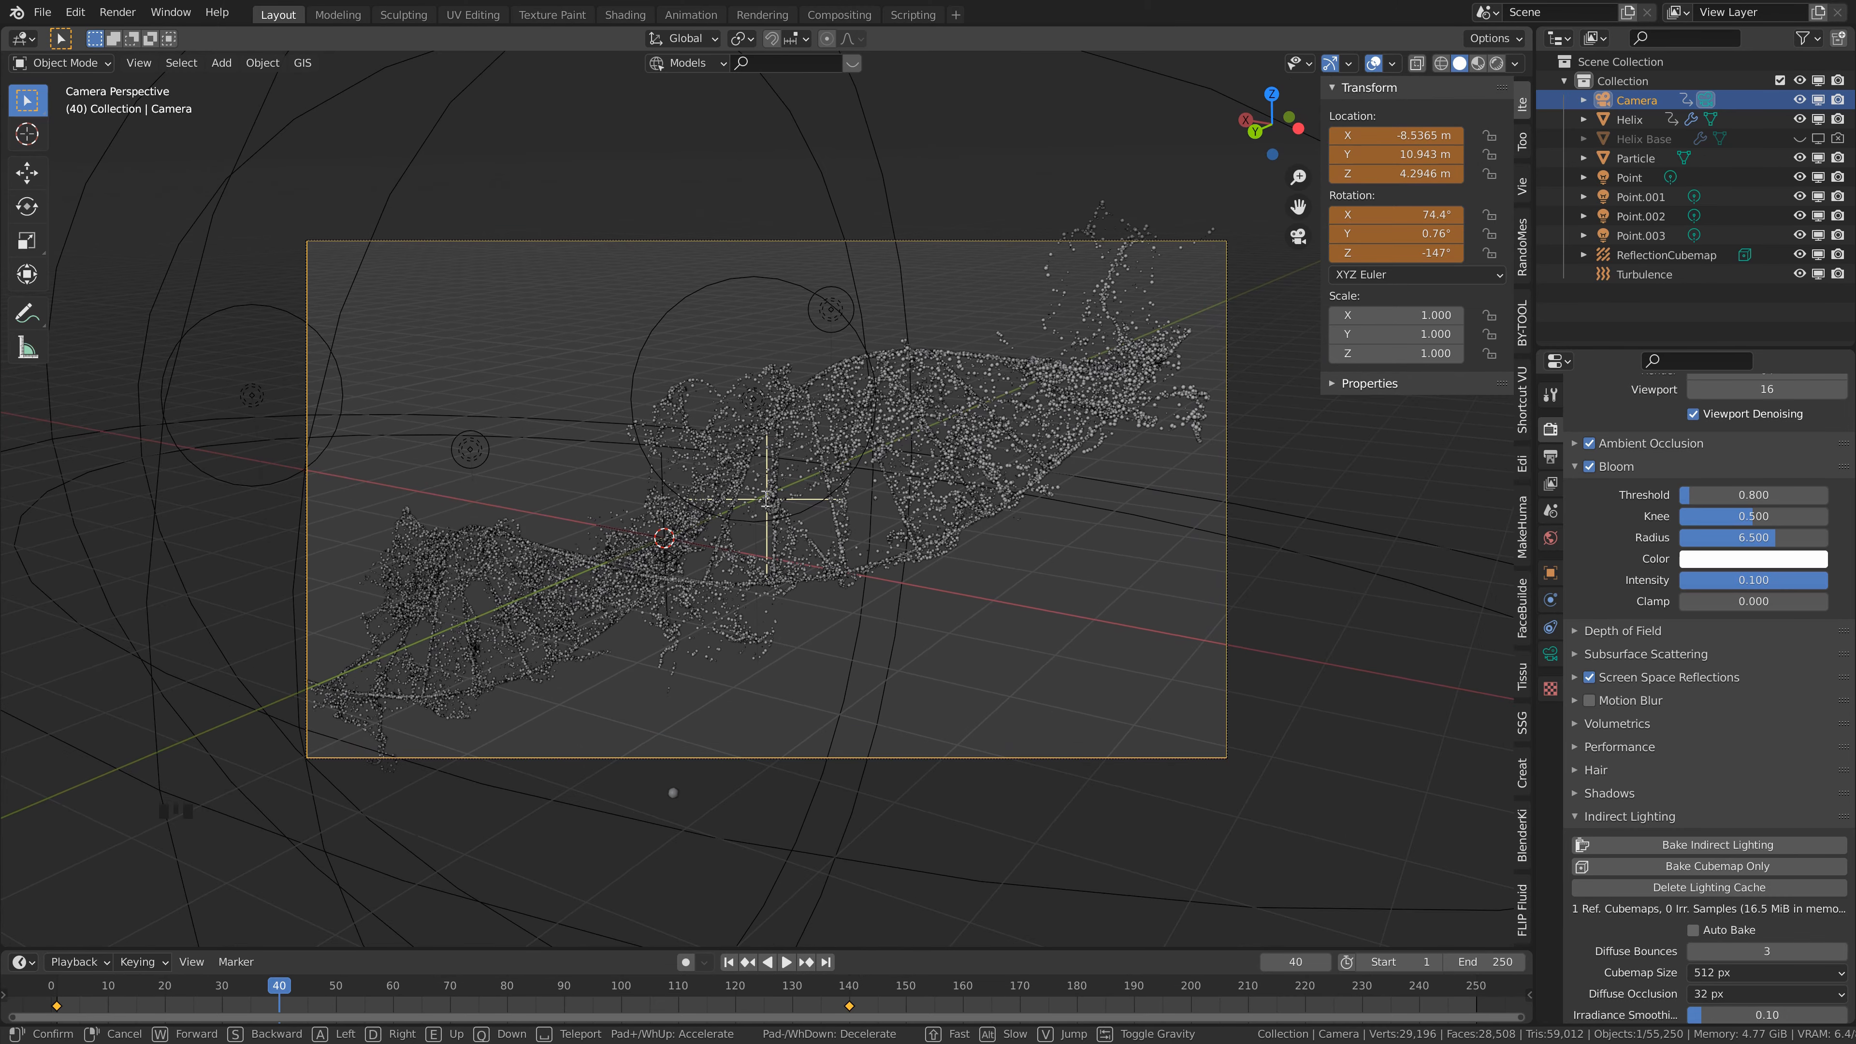
click(766, 499)
key(i)
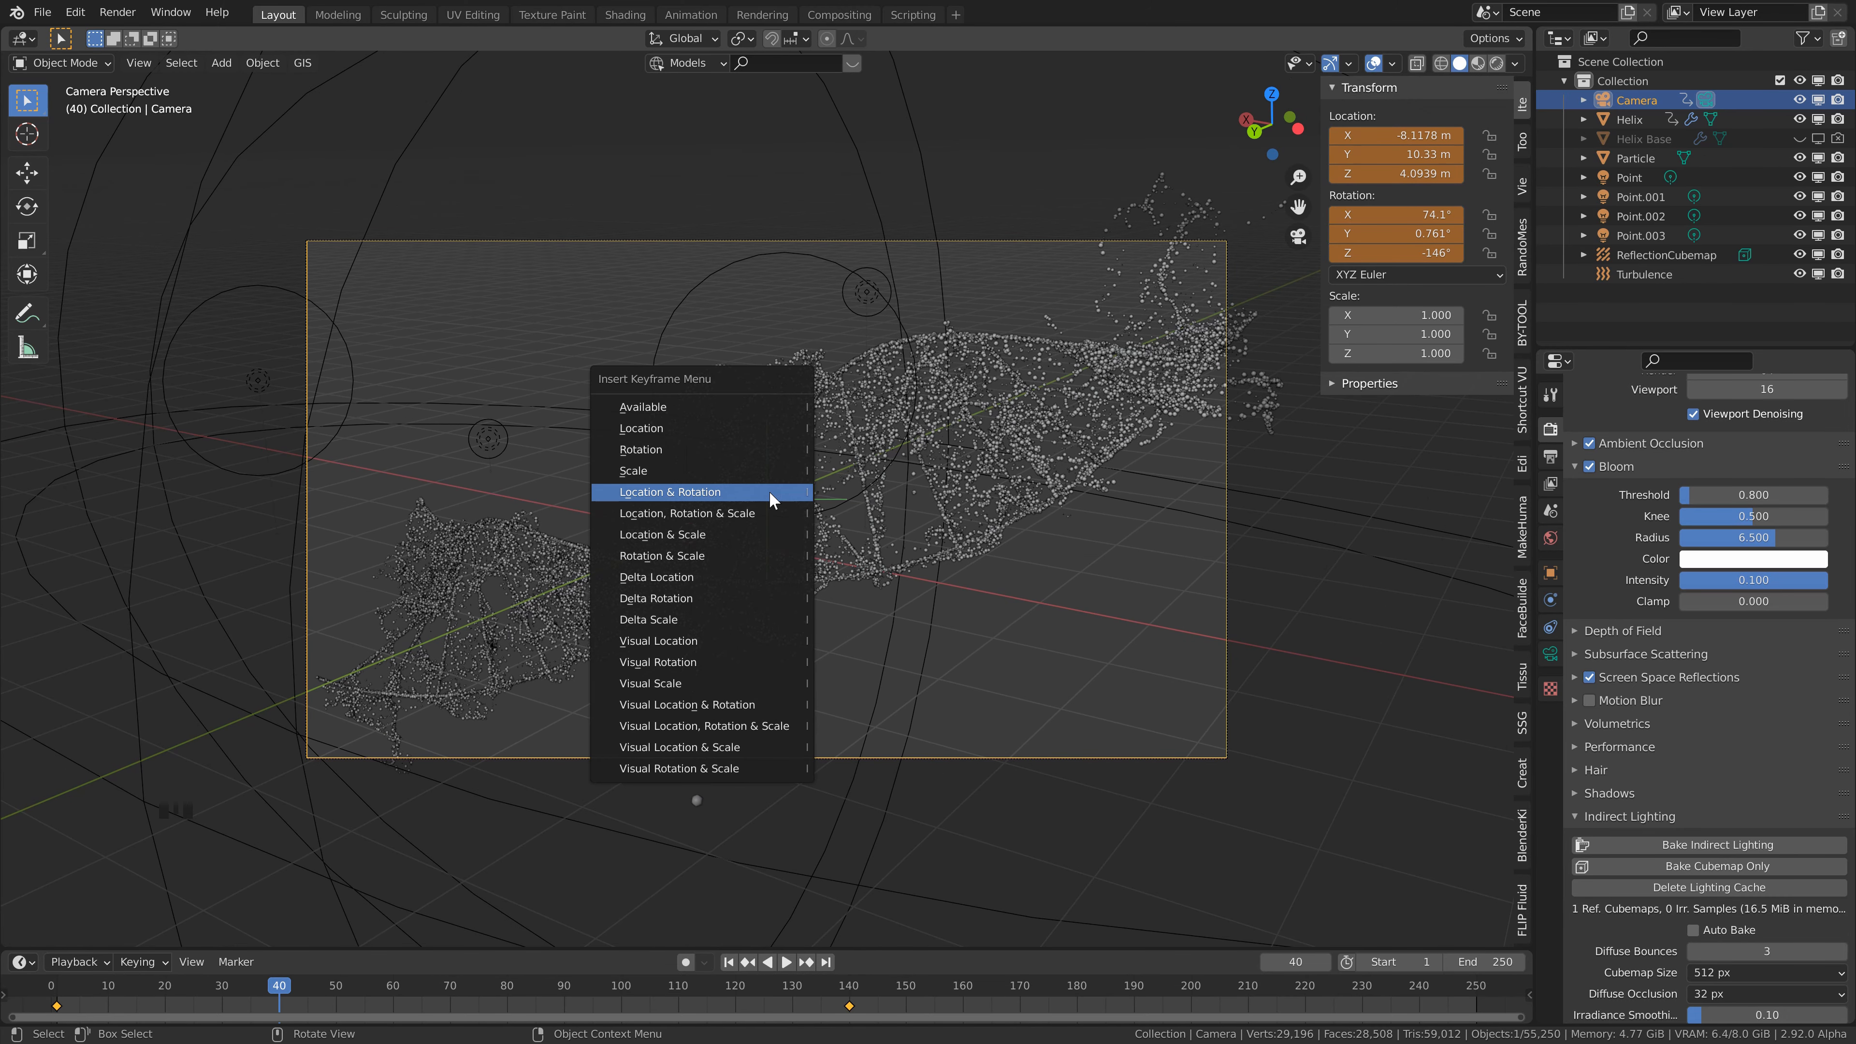
click(769, 491)
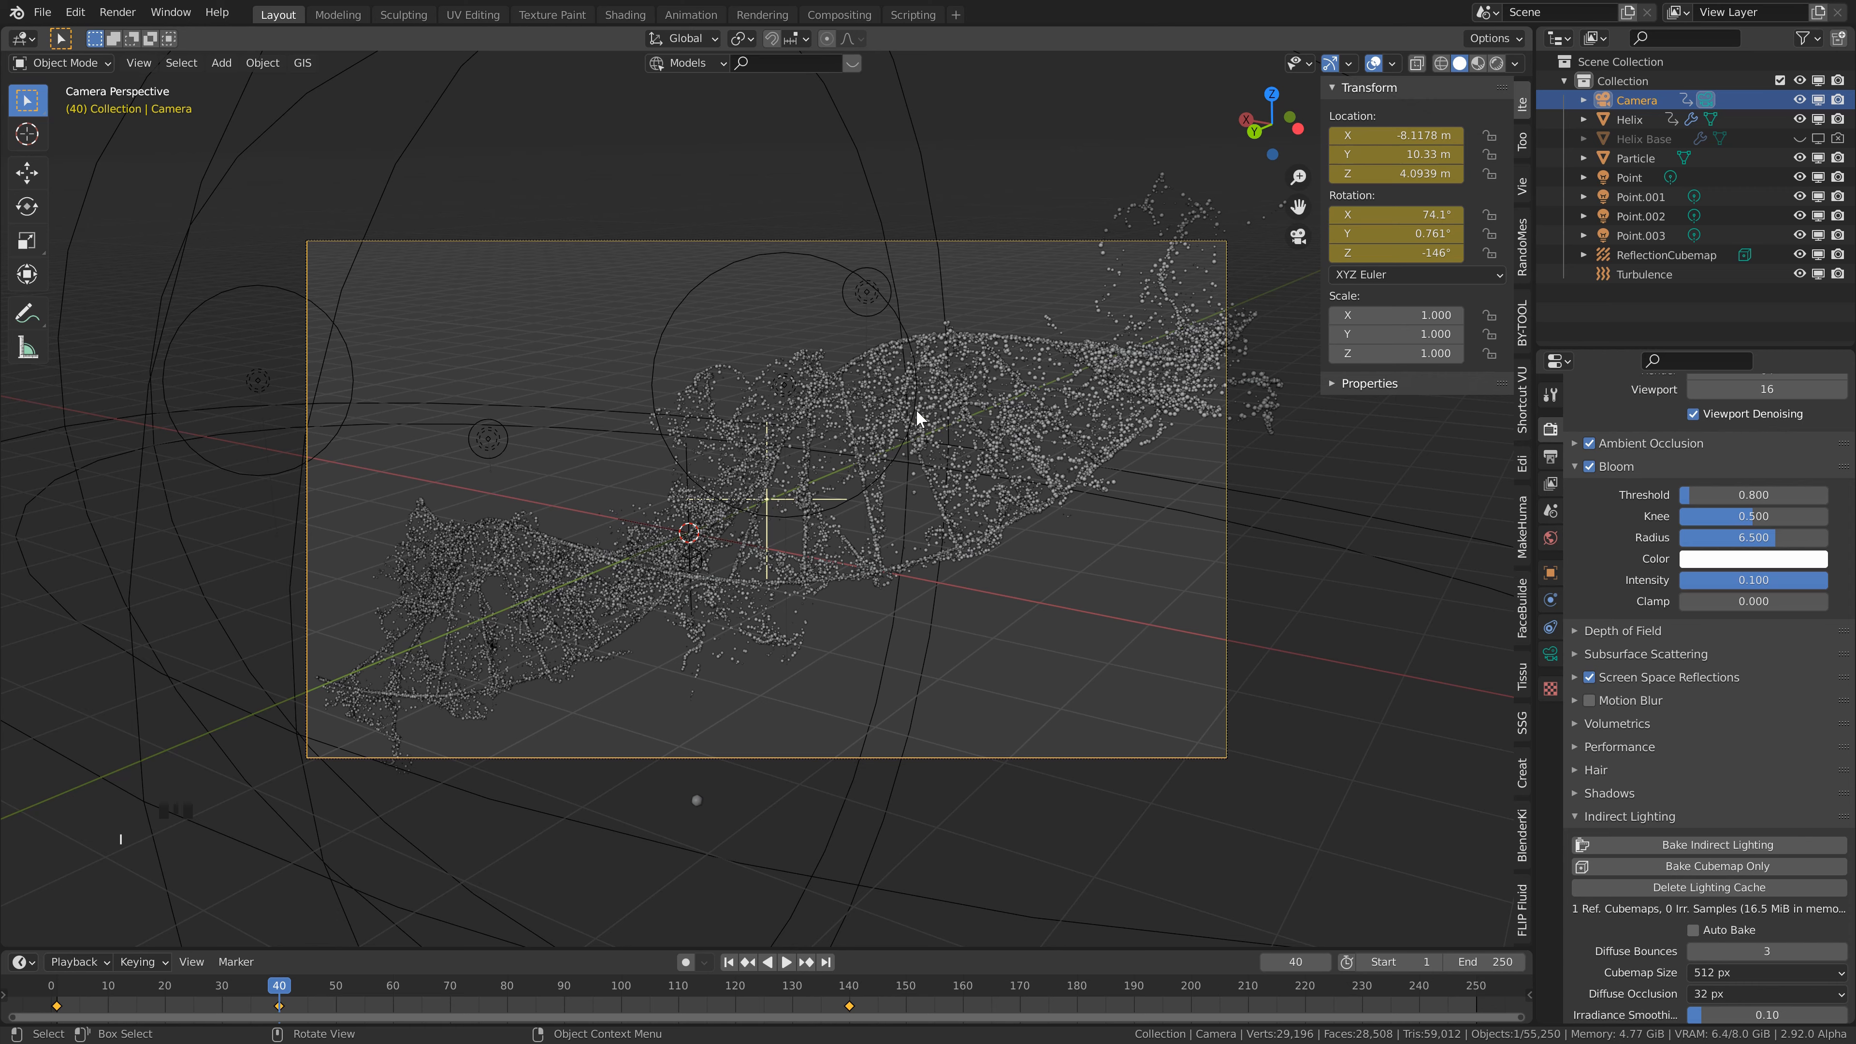
- Reframe the camera on the helix at frame 100, keyframe it there and play the animation to check the move
key(space)
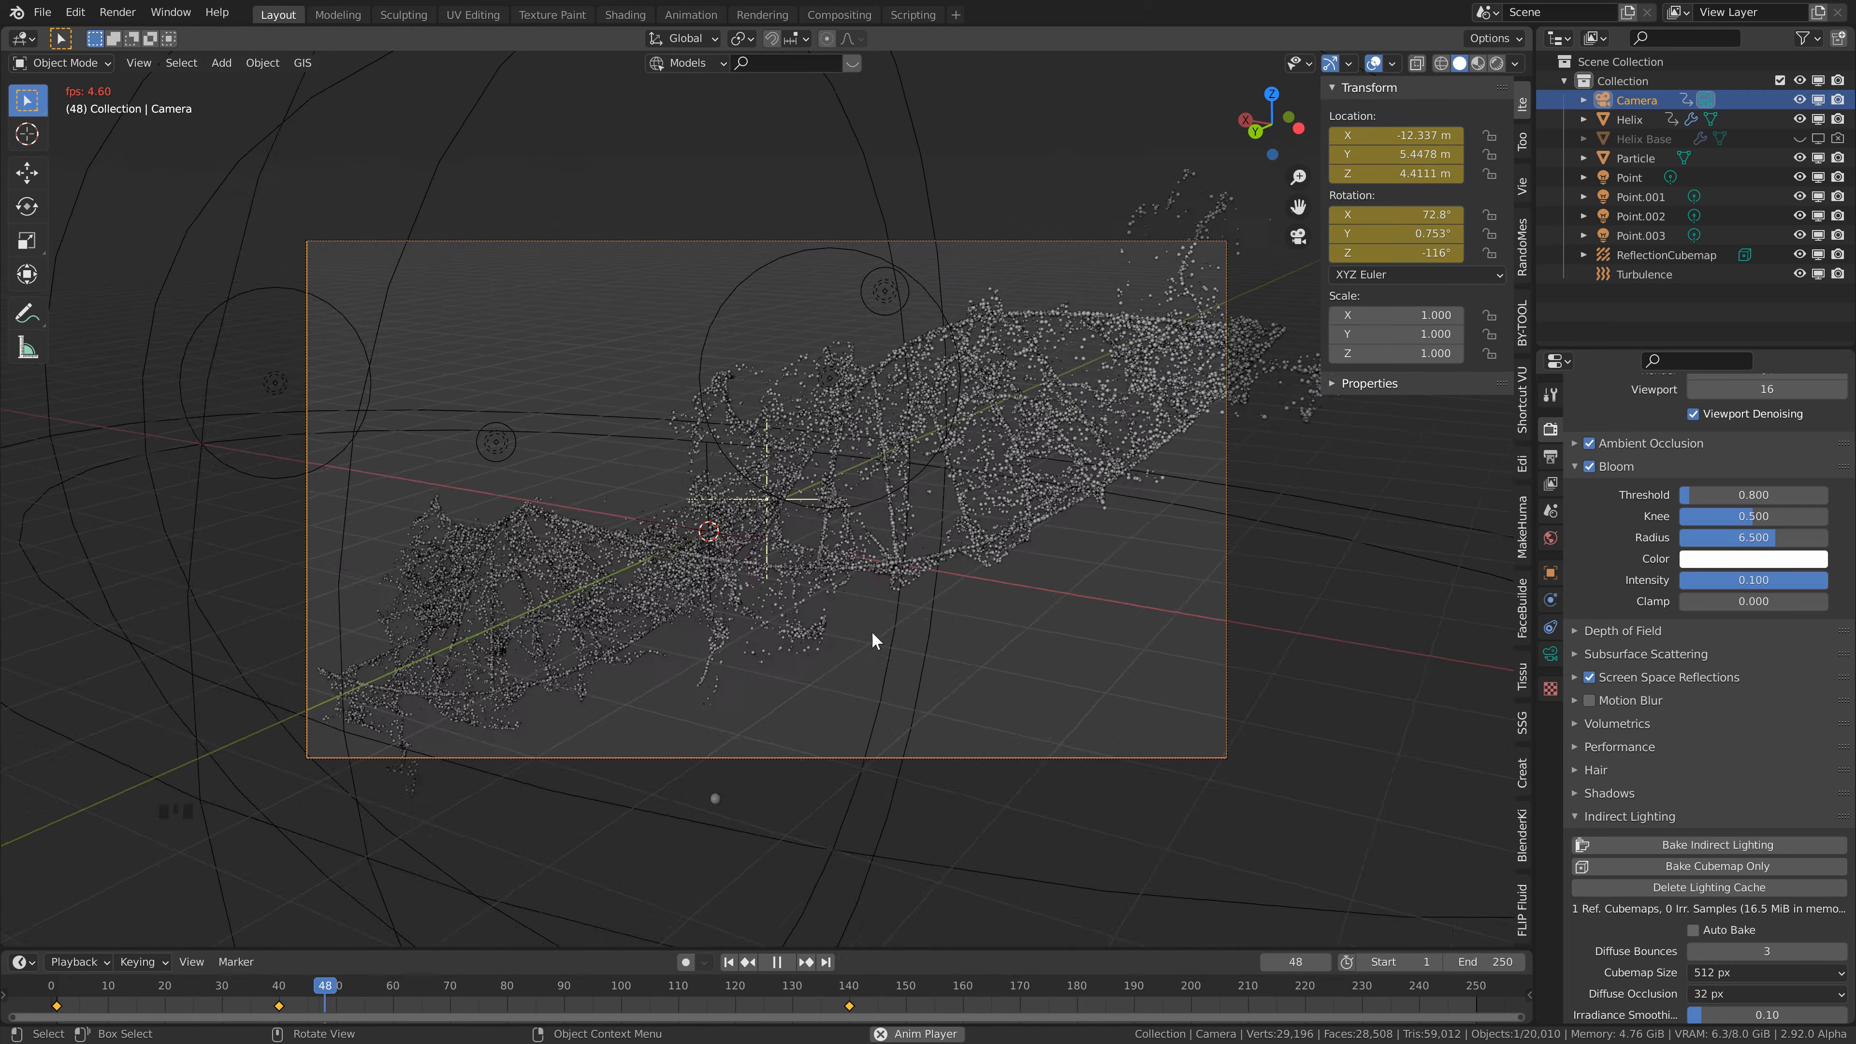
key(space)
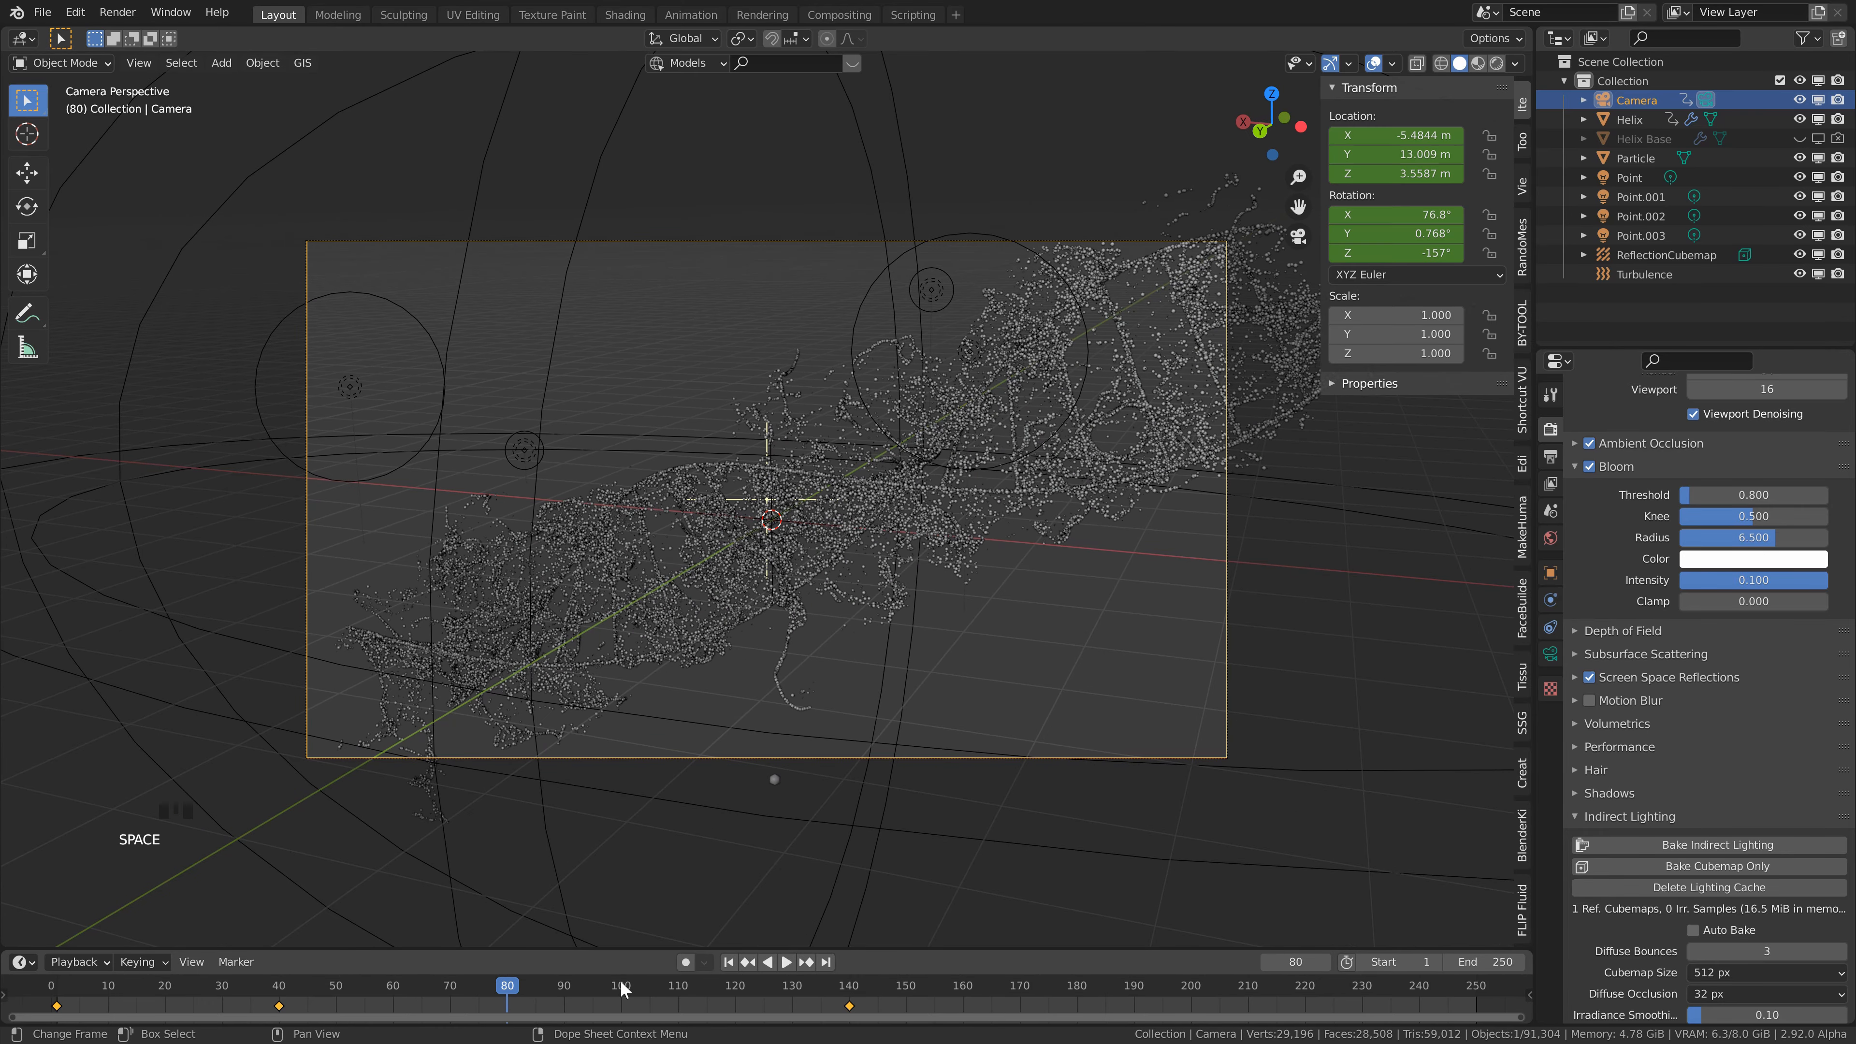
click(622, 989)
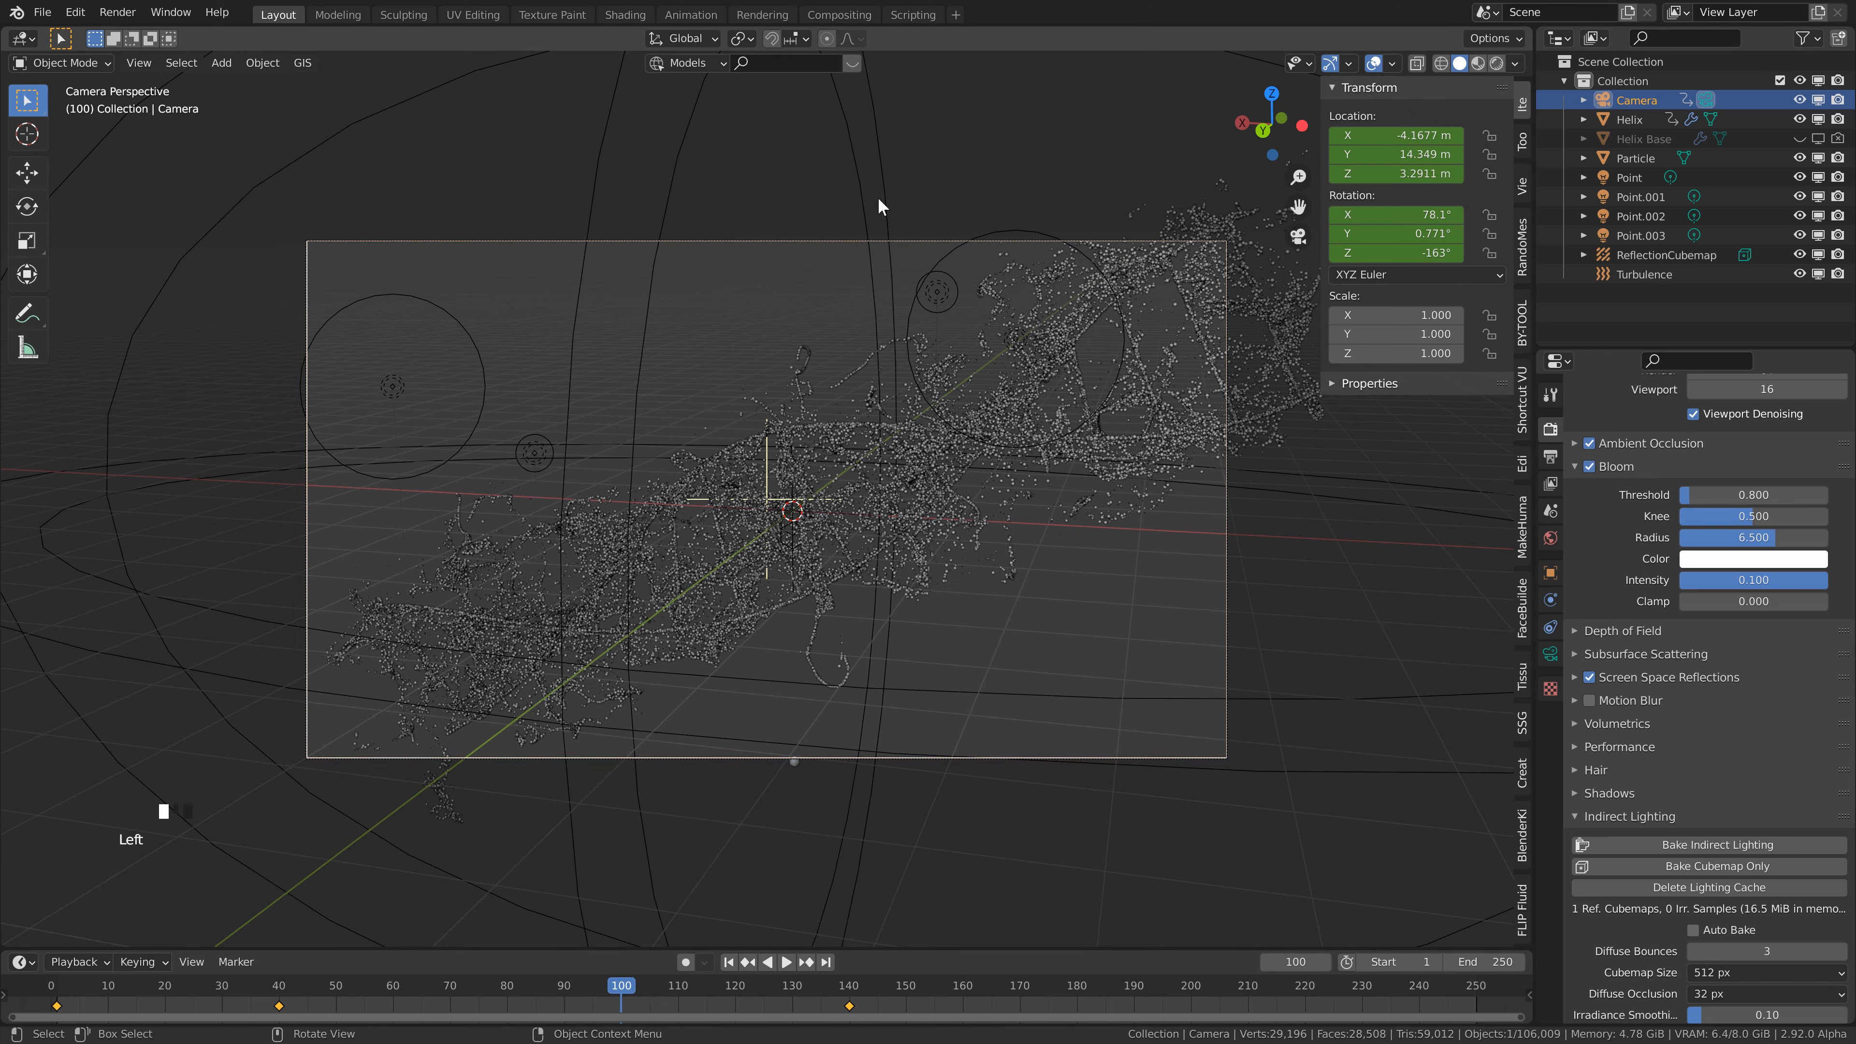
key(F3)
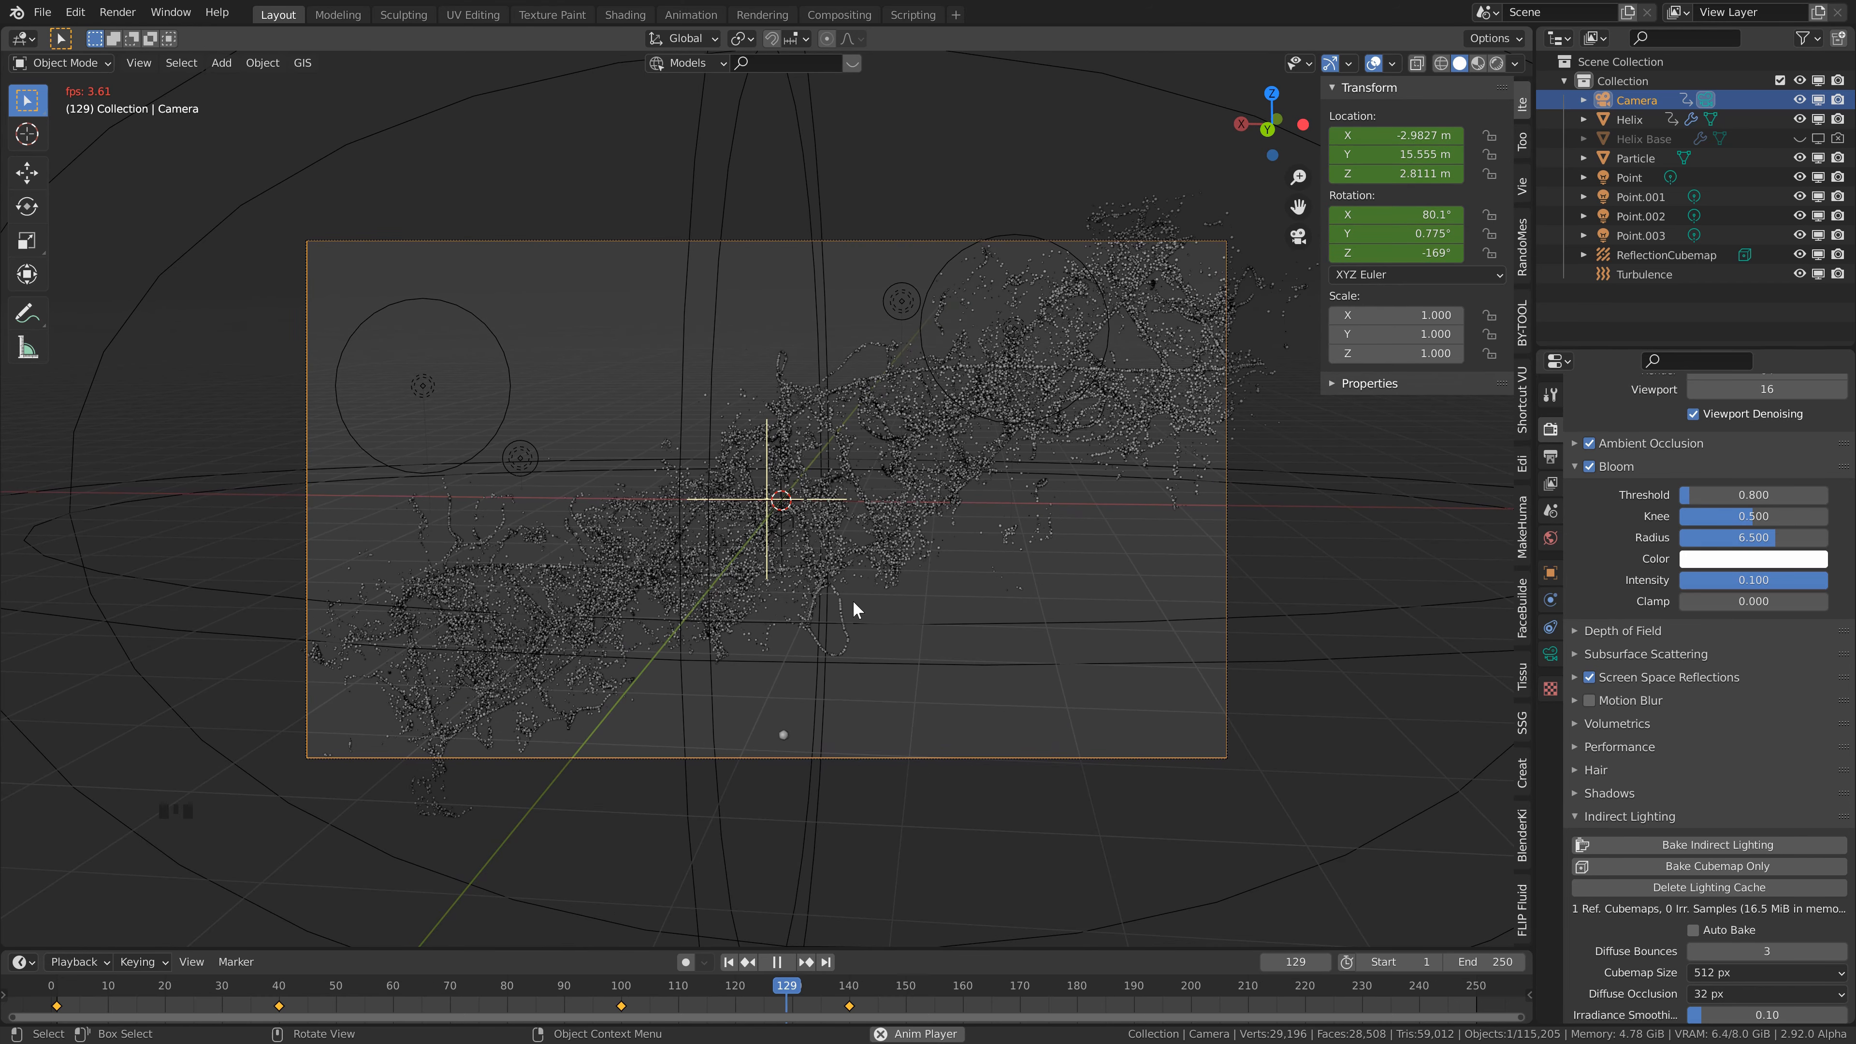
key(space)
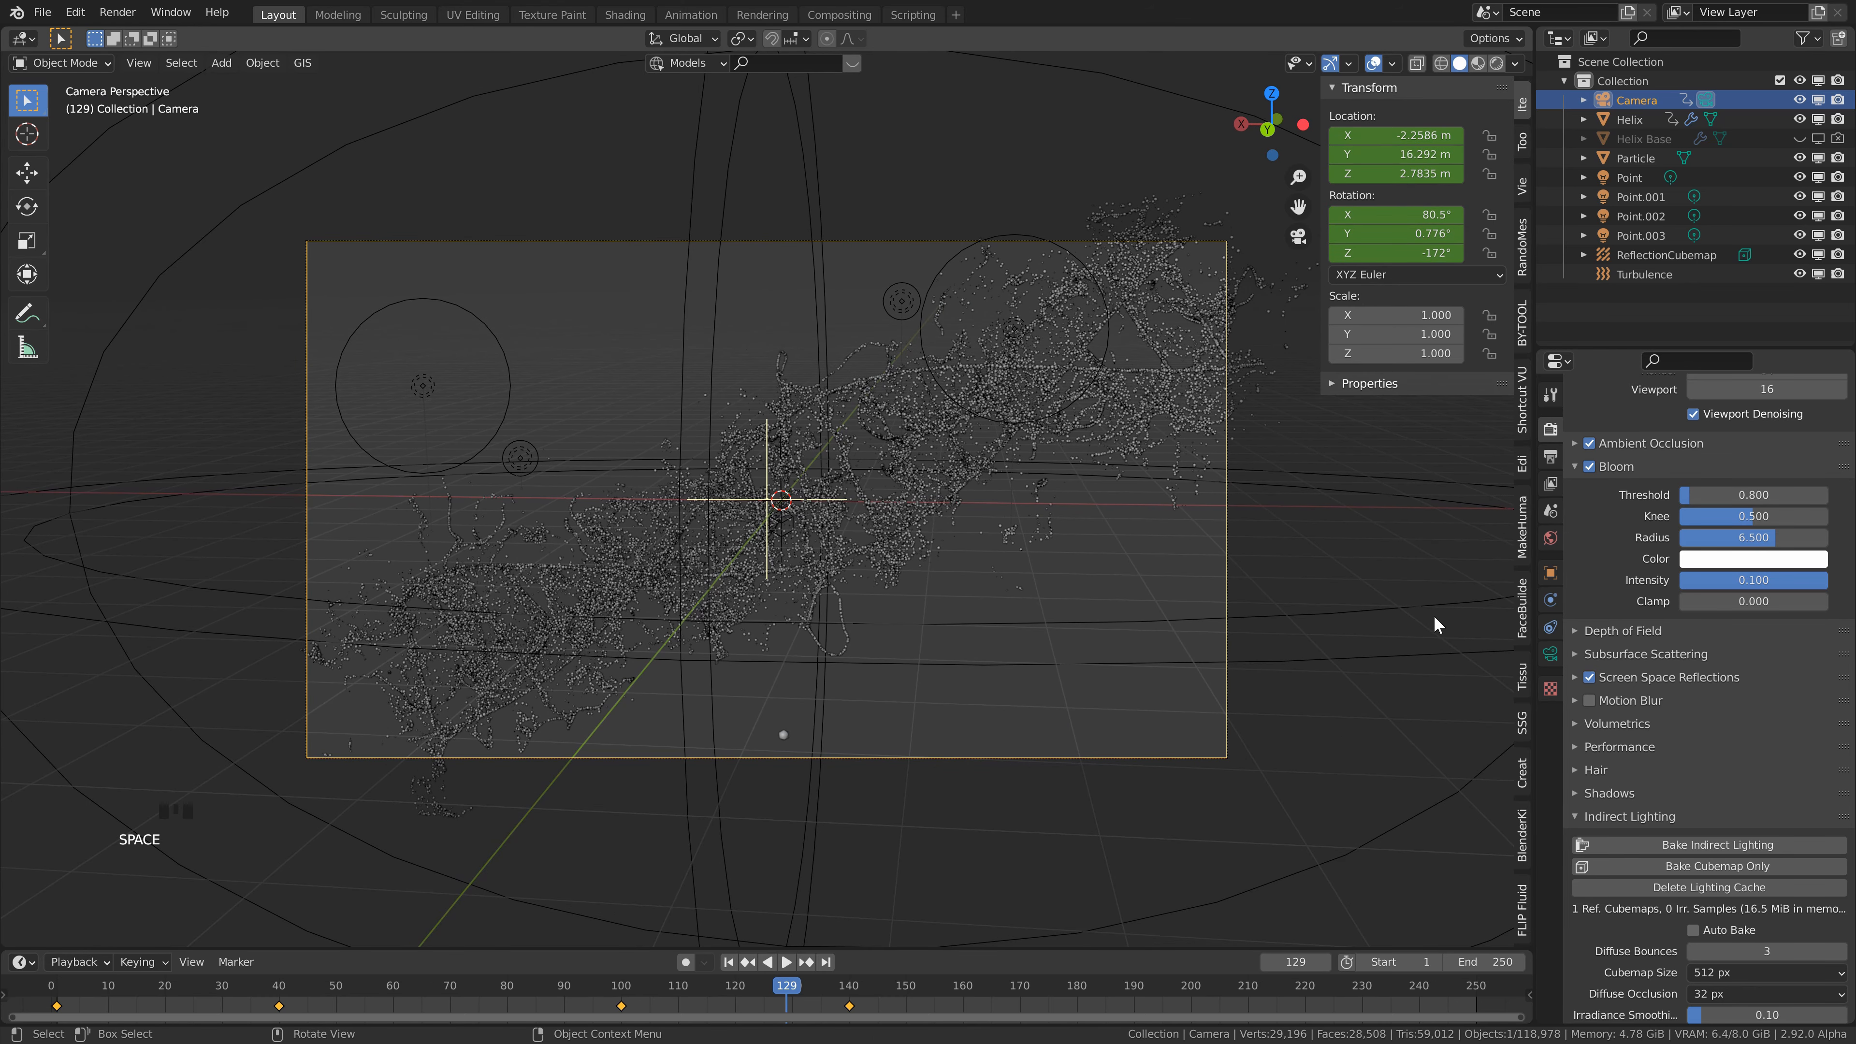
- Review the camera's depth of field settings and go to the keyframe at frame 140
click(1551, 653)
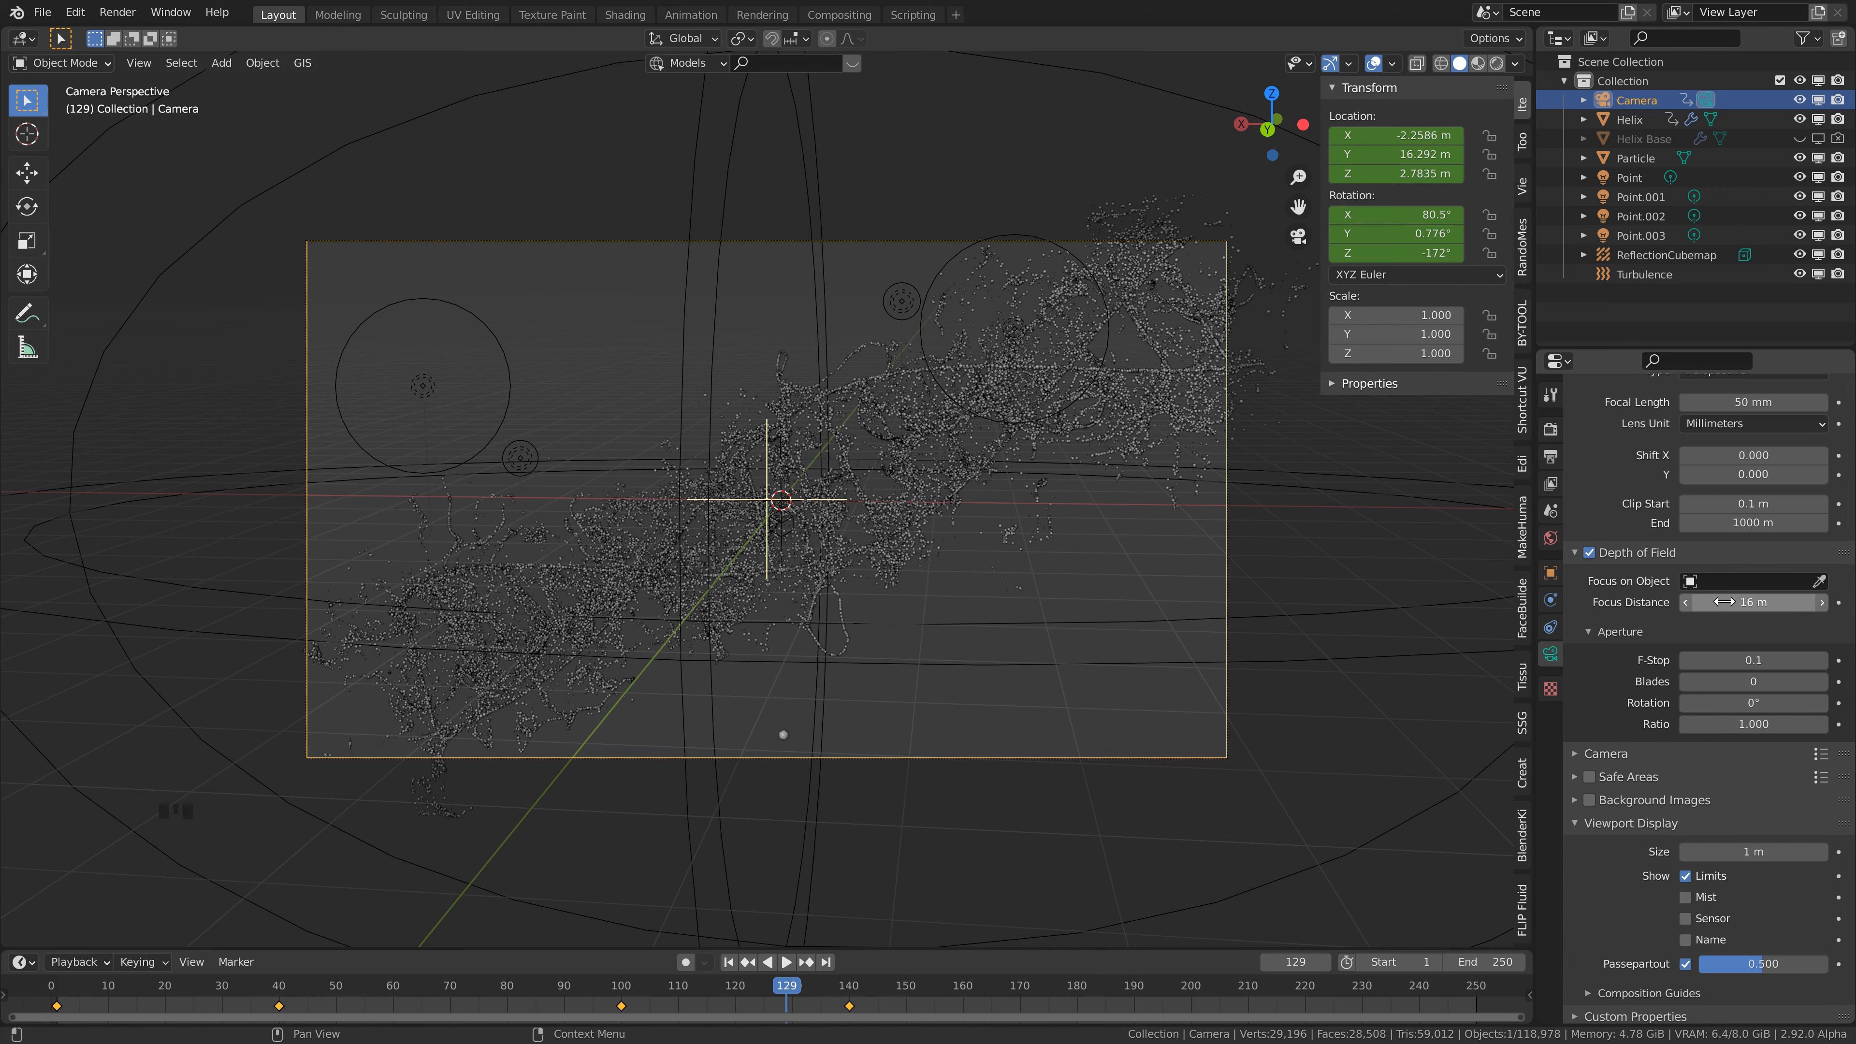
key(Up)
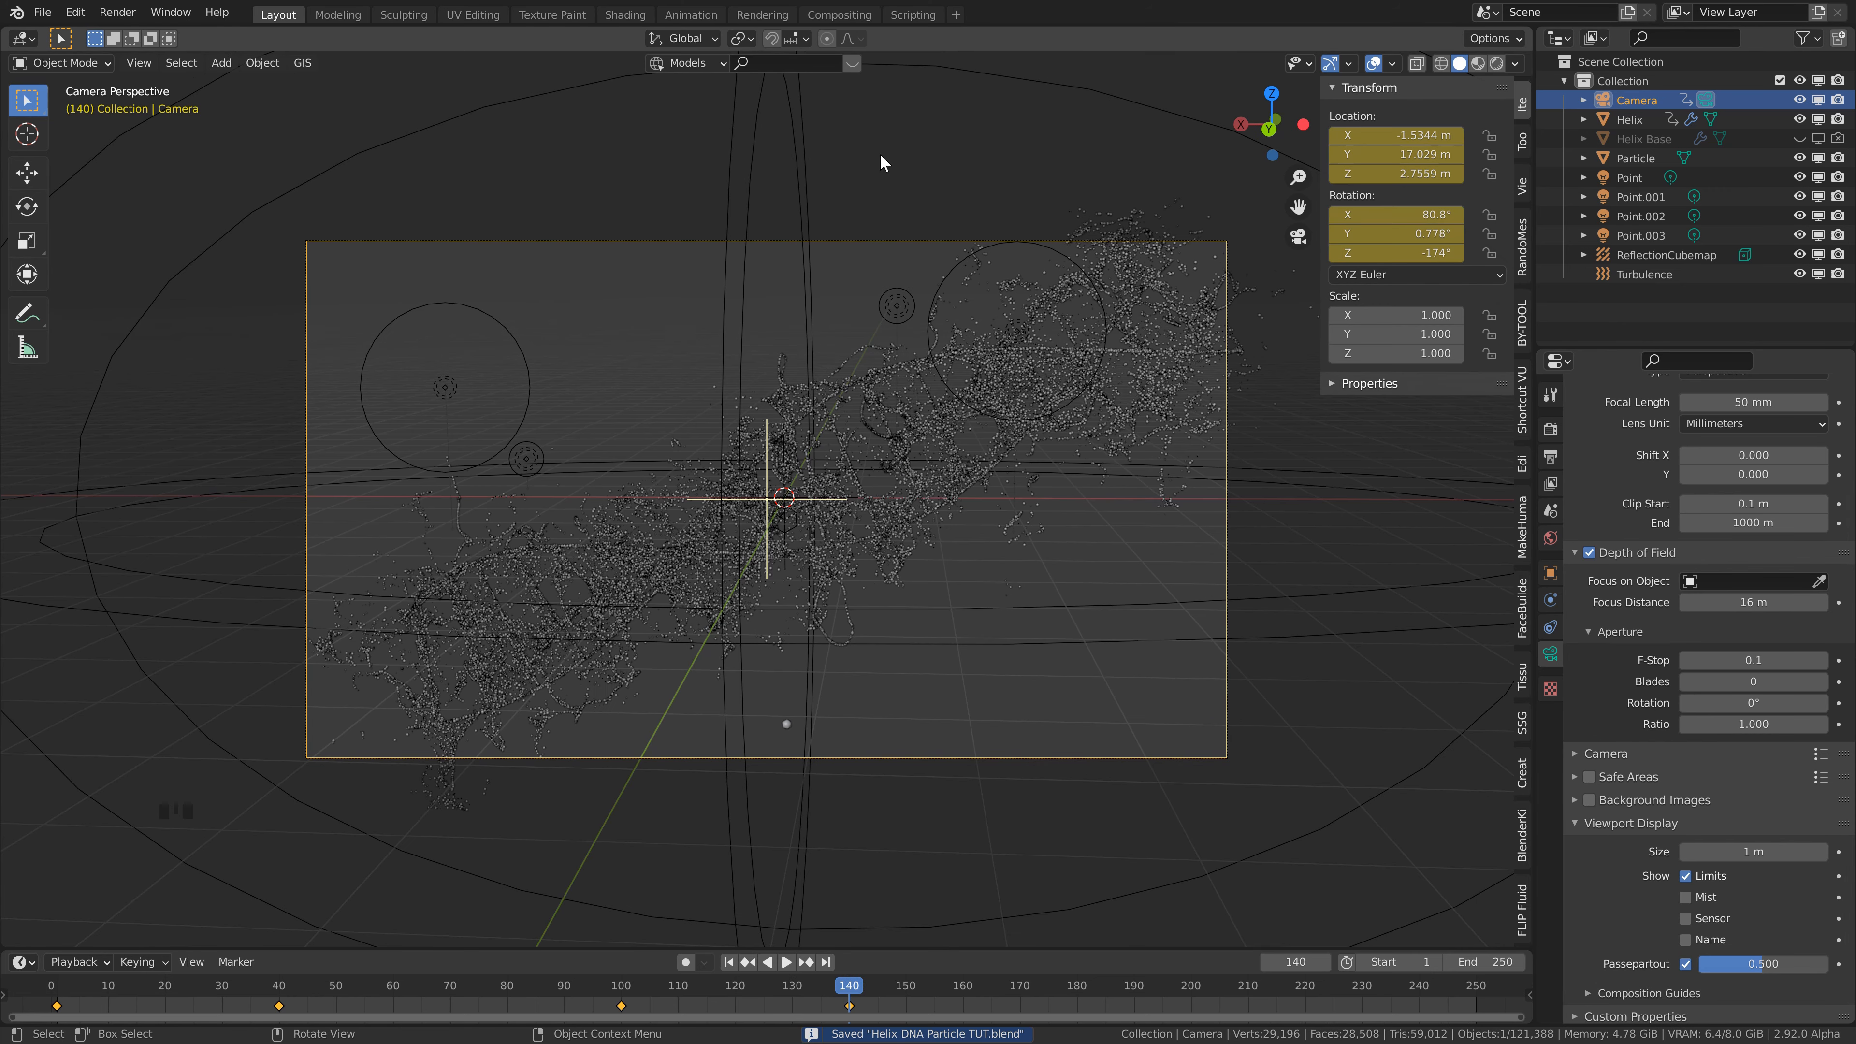
- Switch to the Rendering workspace and save the file
click(783, 18)
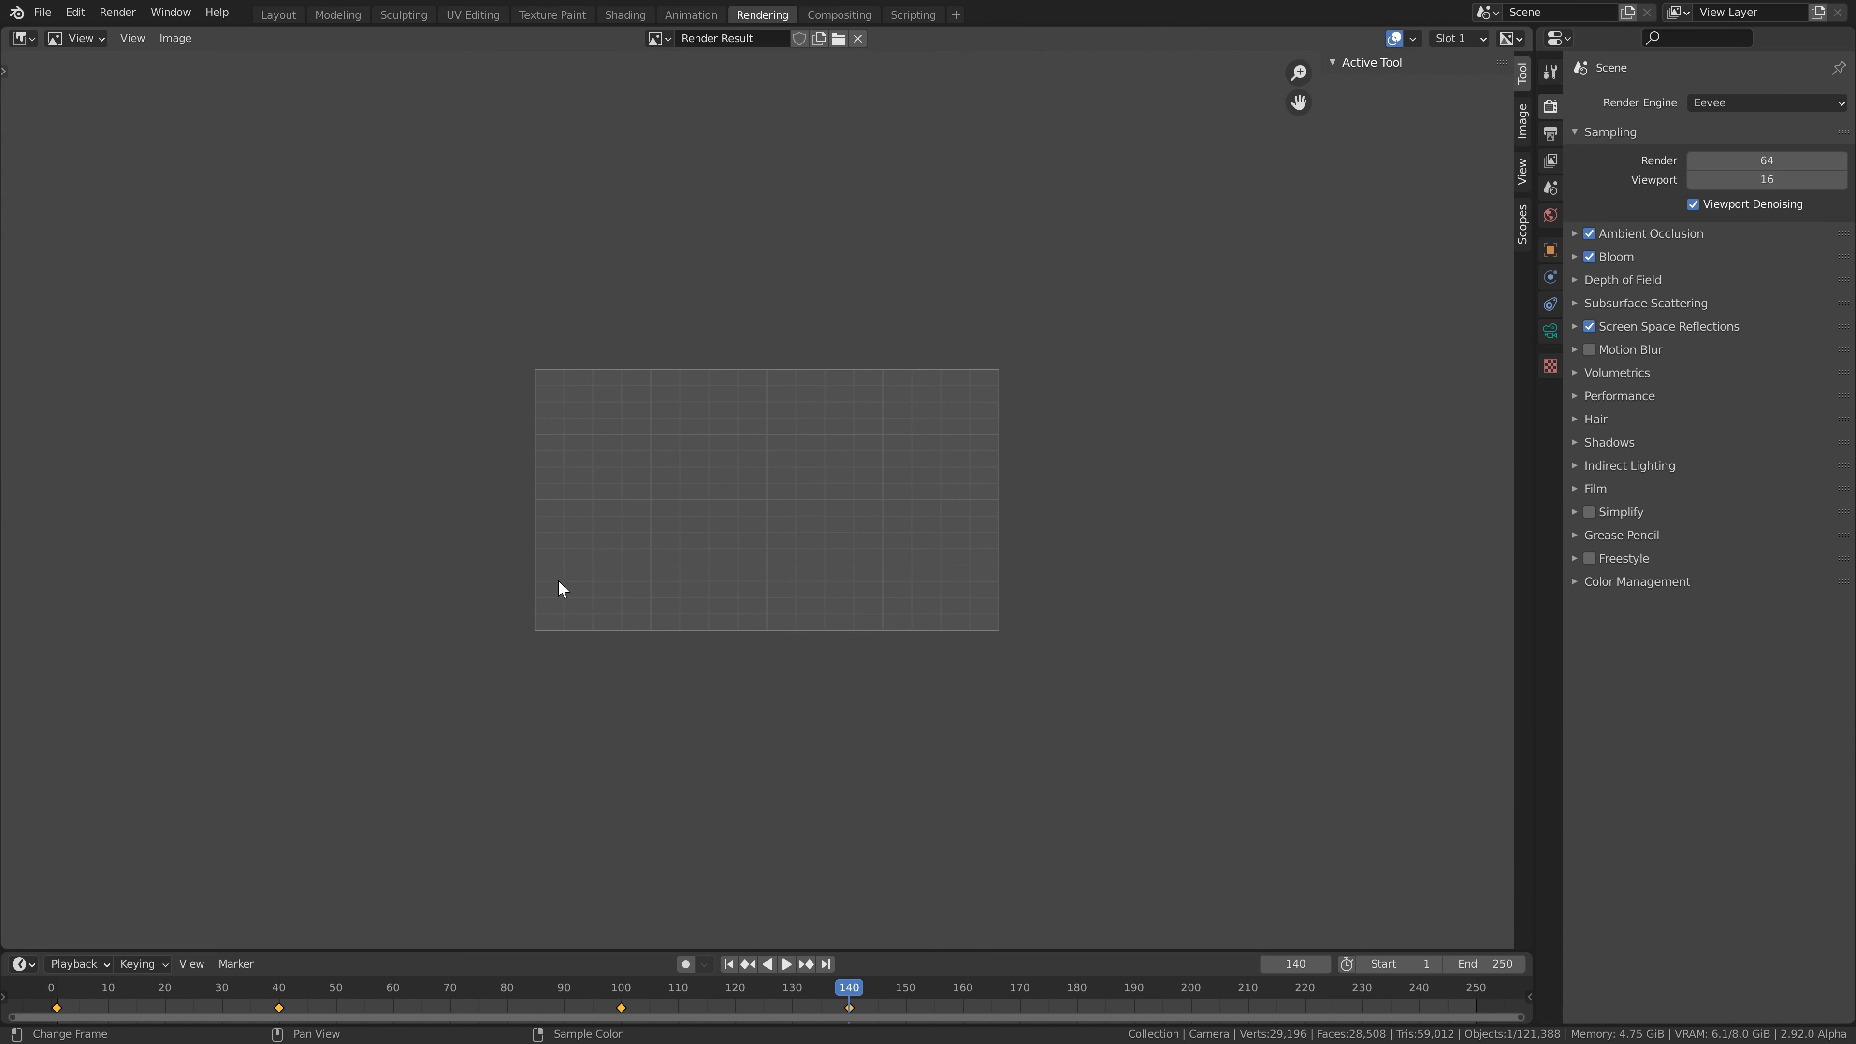
scroll(633, 579, up, 2)
key(ctrl+s)
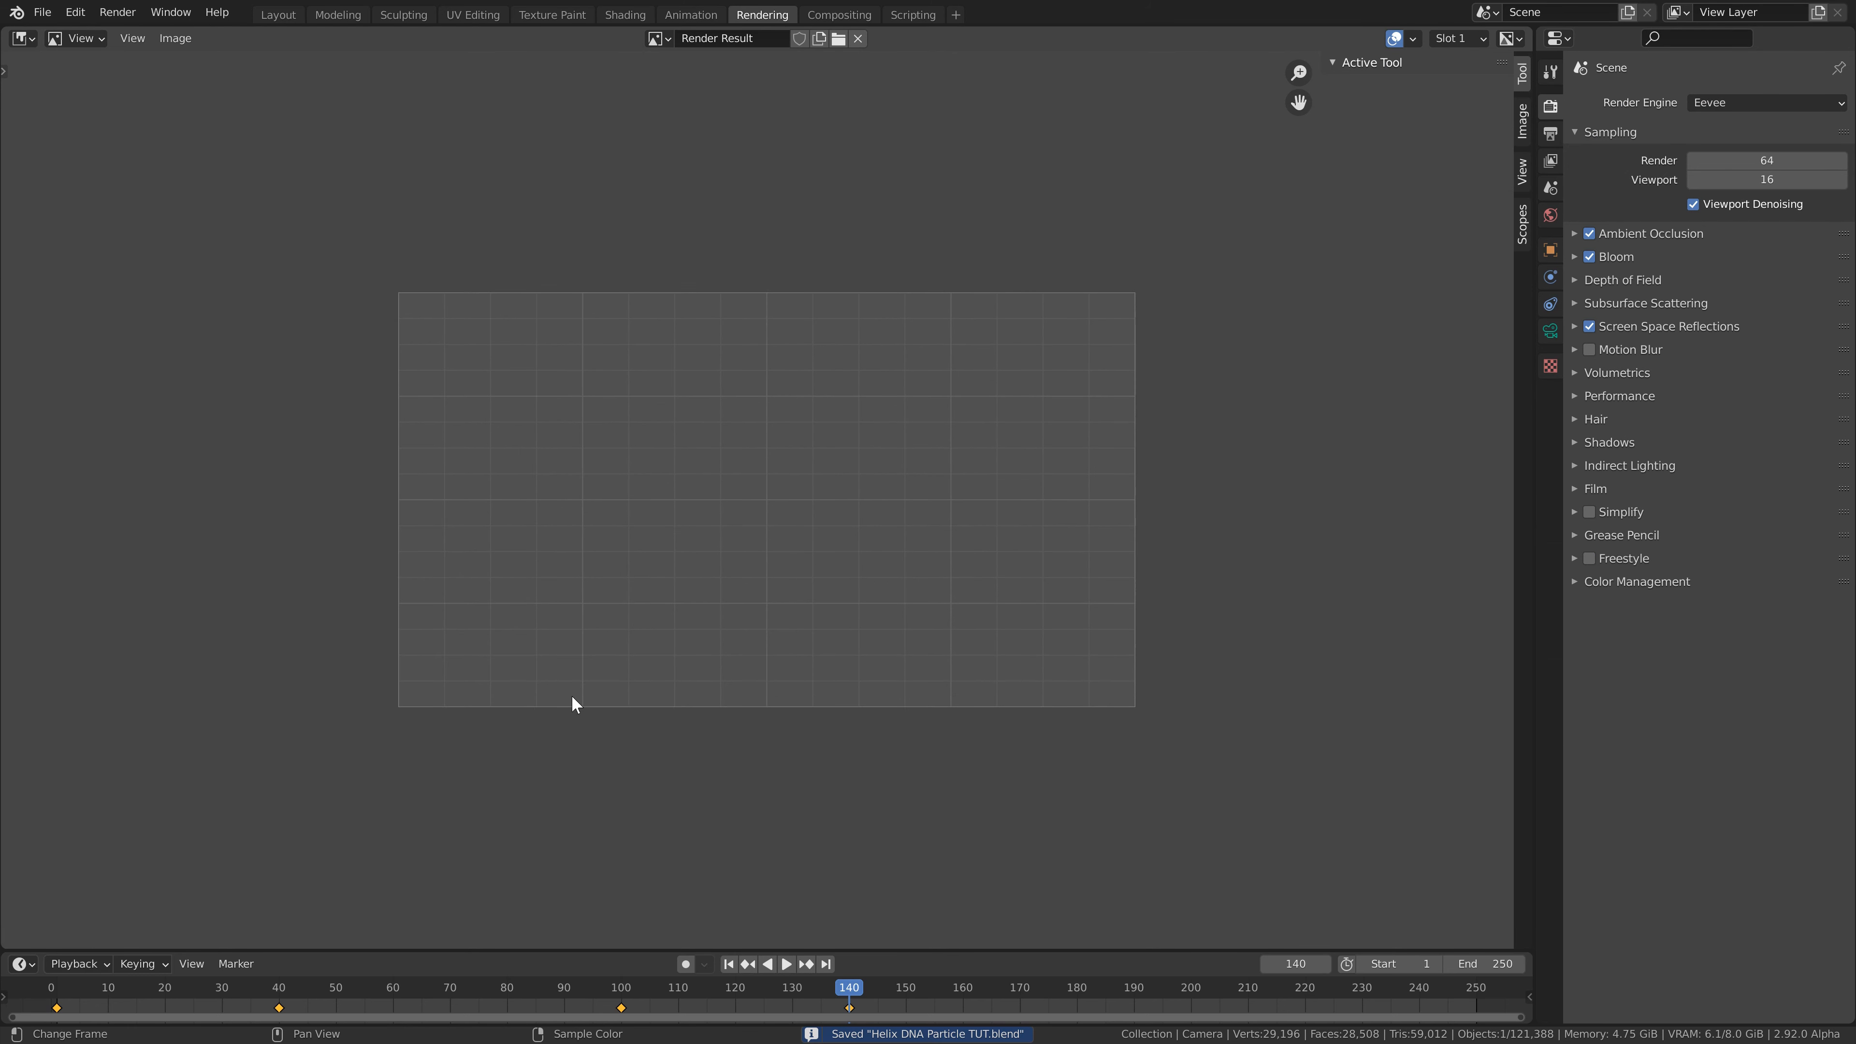
- Set the output resolution scale to 150% and render the image at frame 140
click(1550, 133)
double_click(1782, 165)
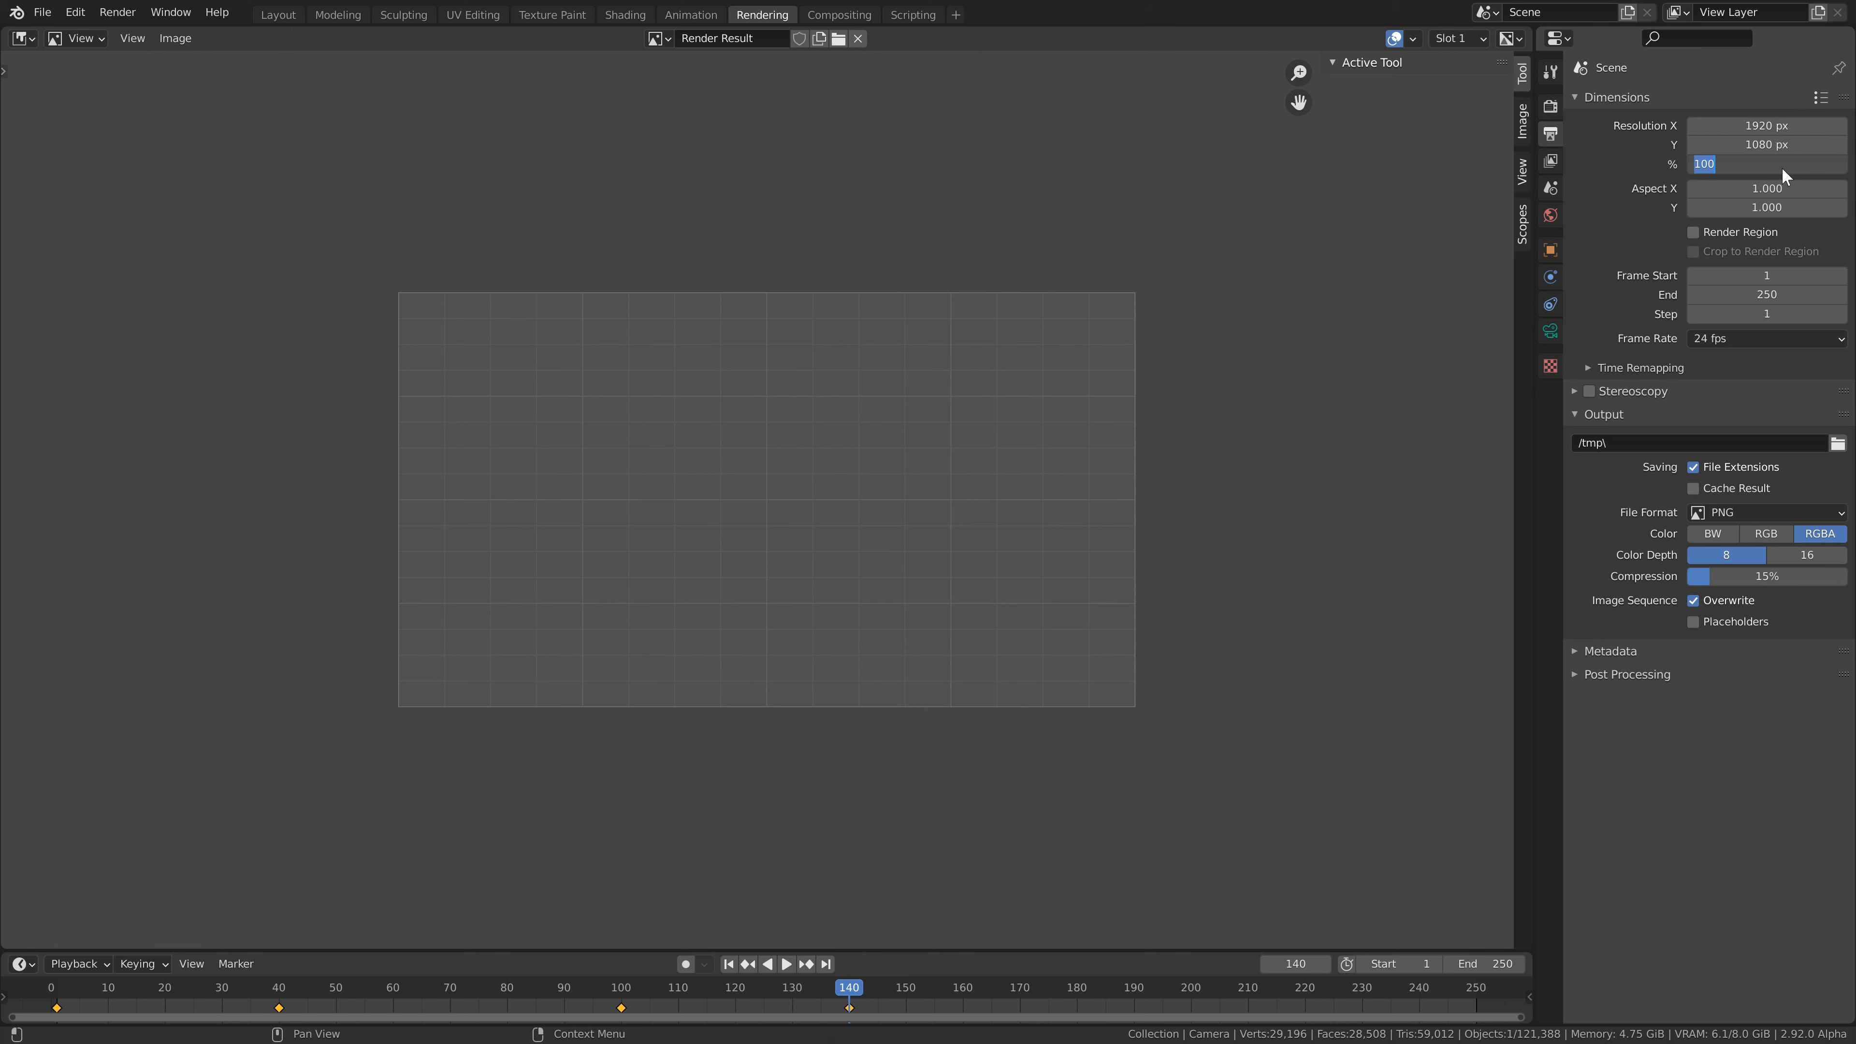
text(15)
key(Return)
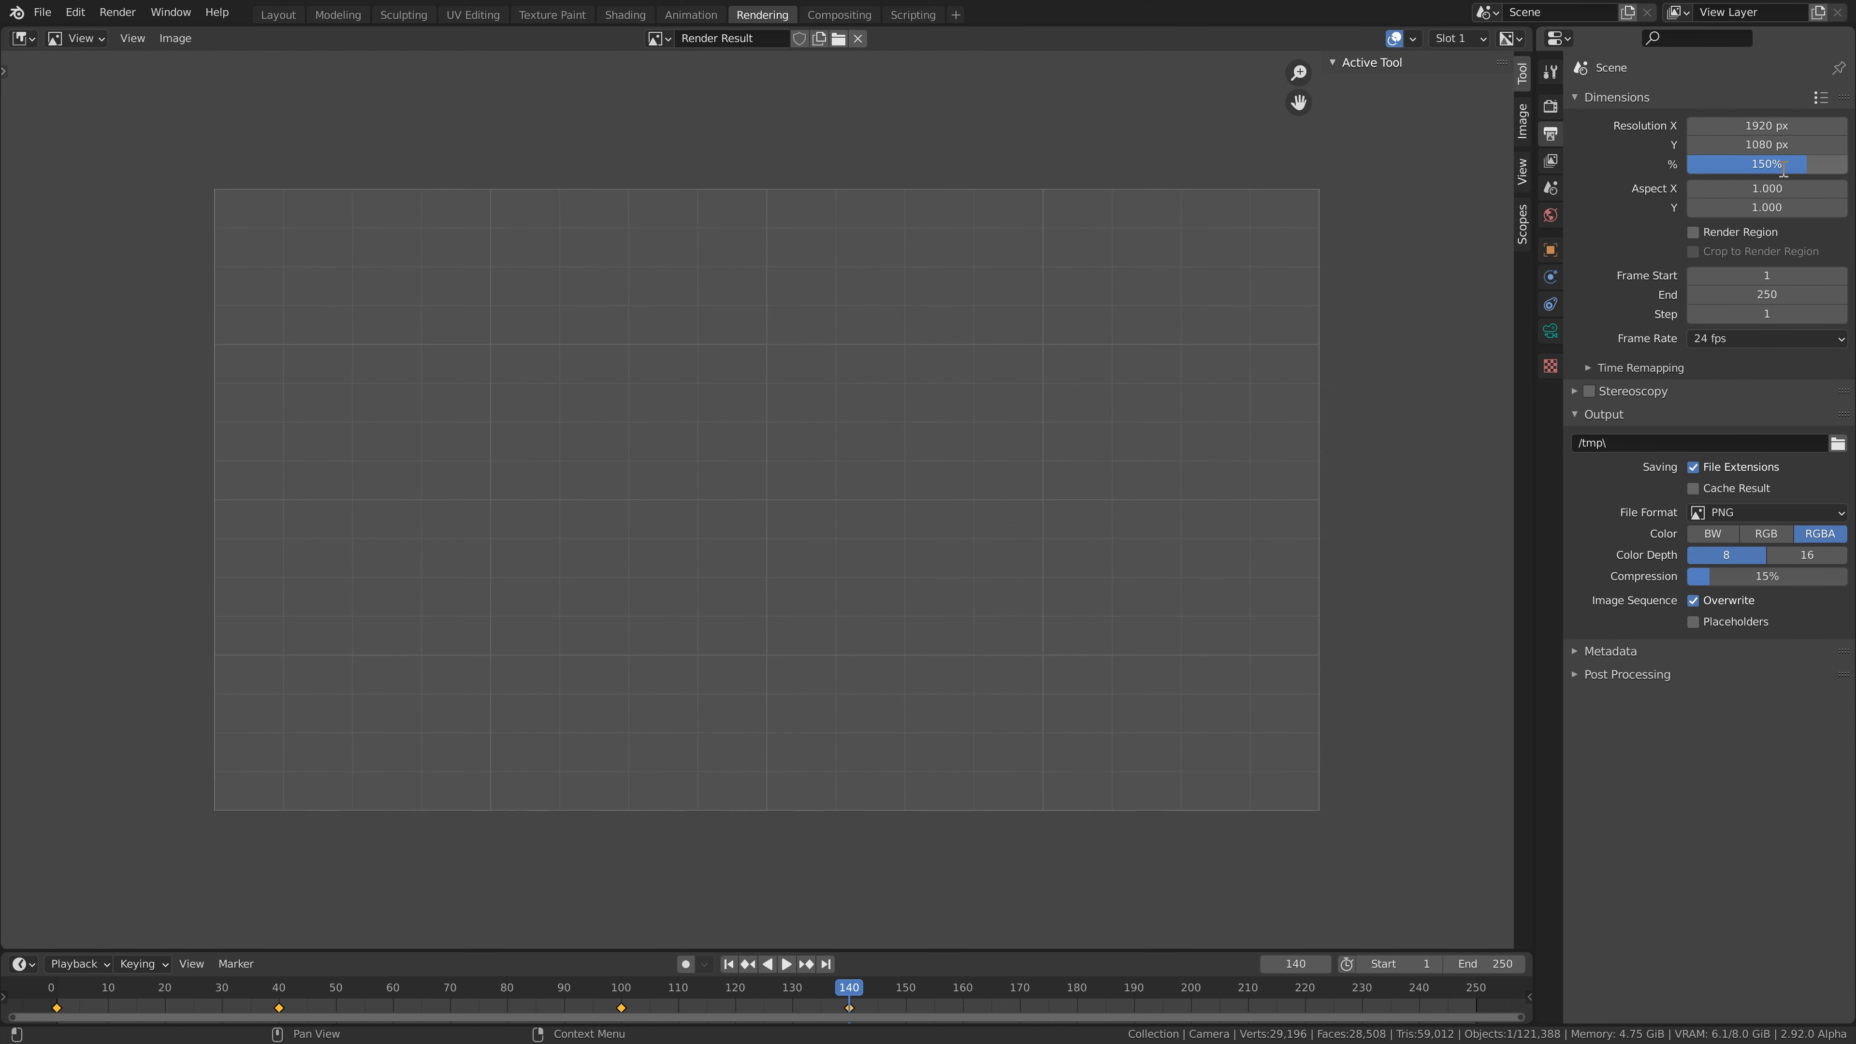
click(1550, 106)
key(F12)
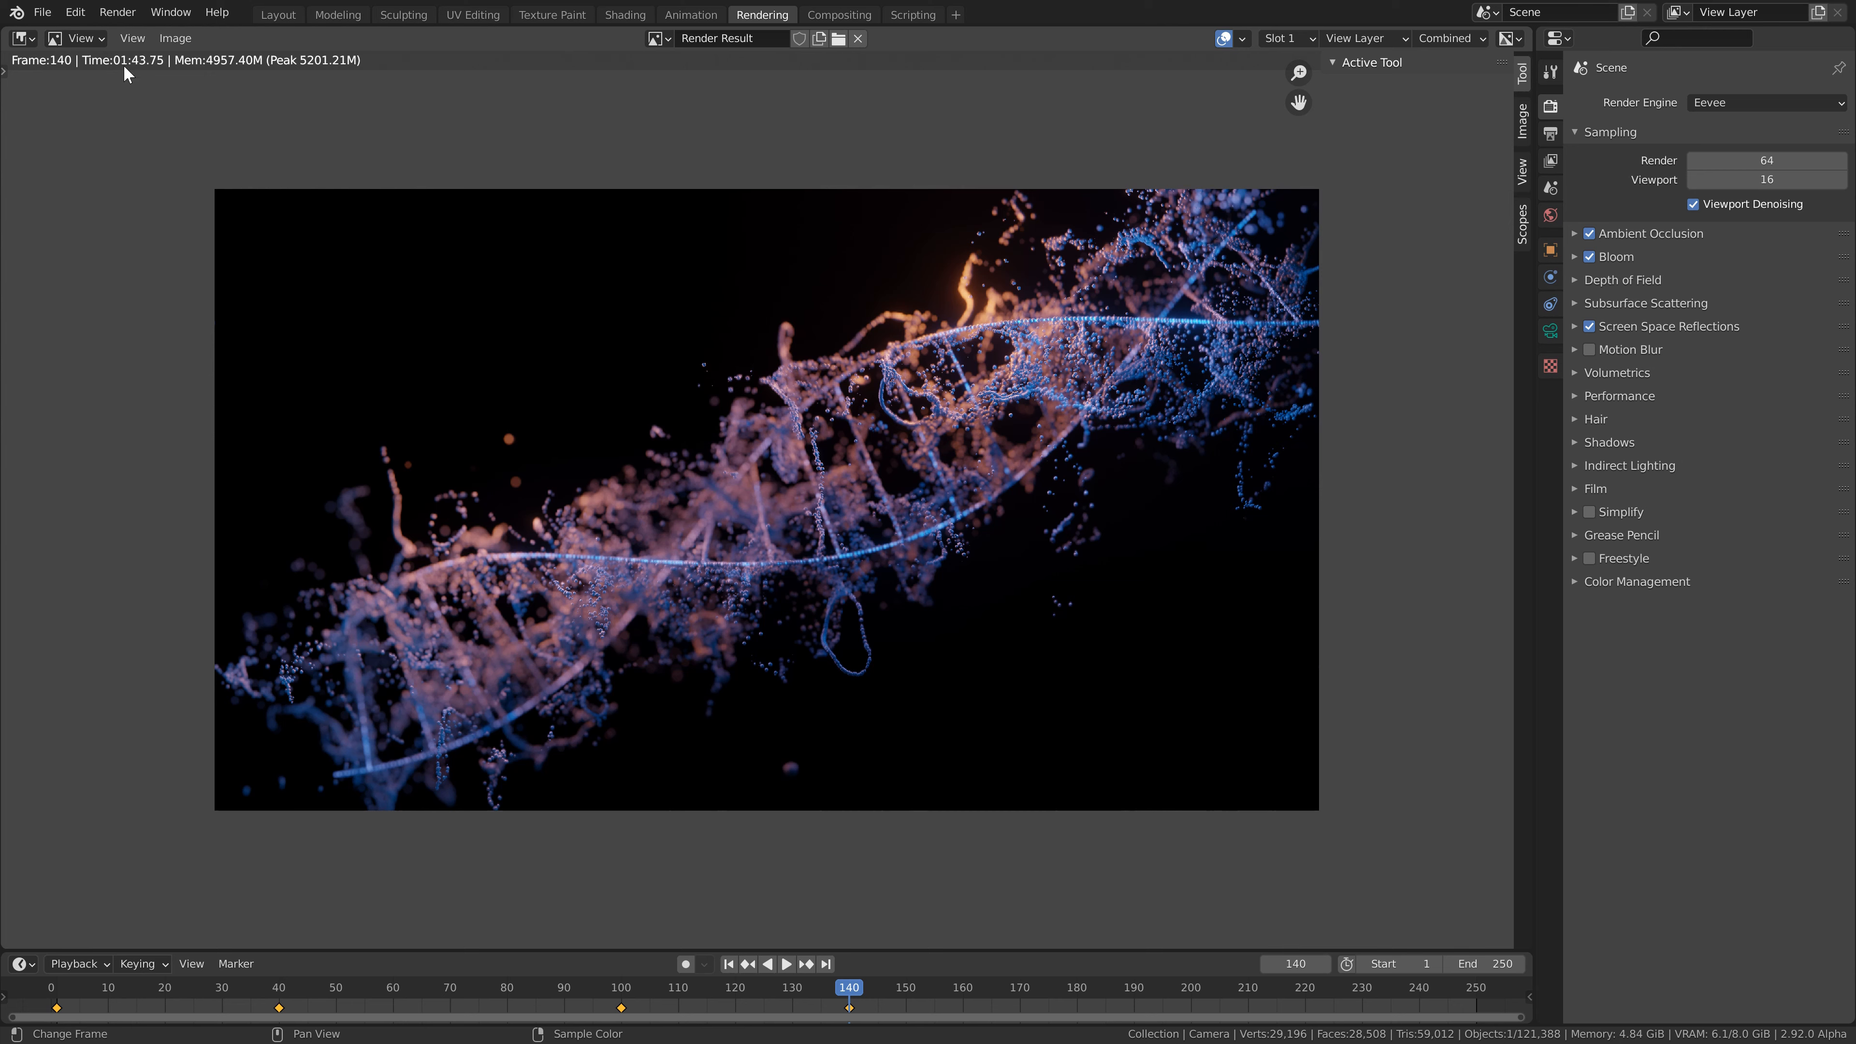
- Set the Eevee render samples to 48 and the output resolution scale to 100%
click(1783, 159)
text(32)
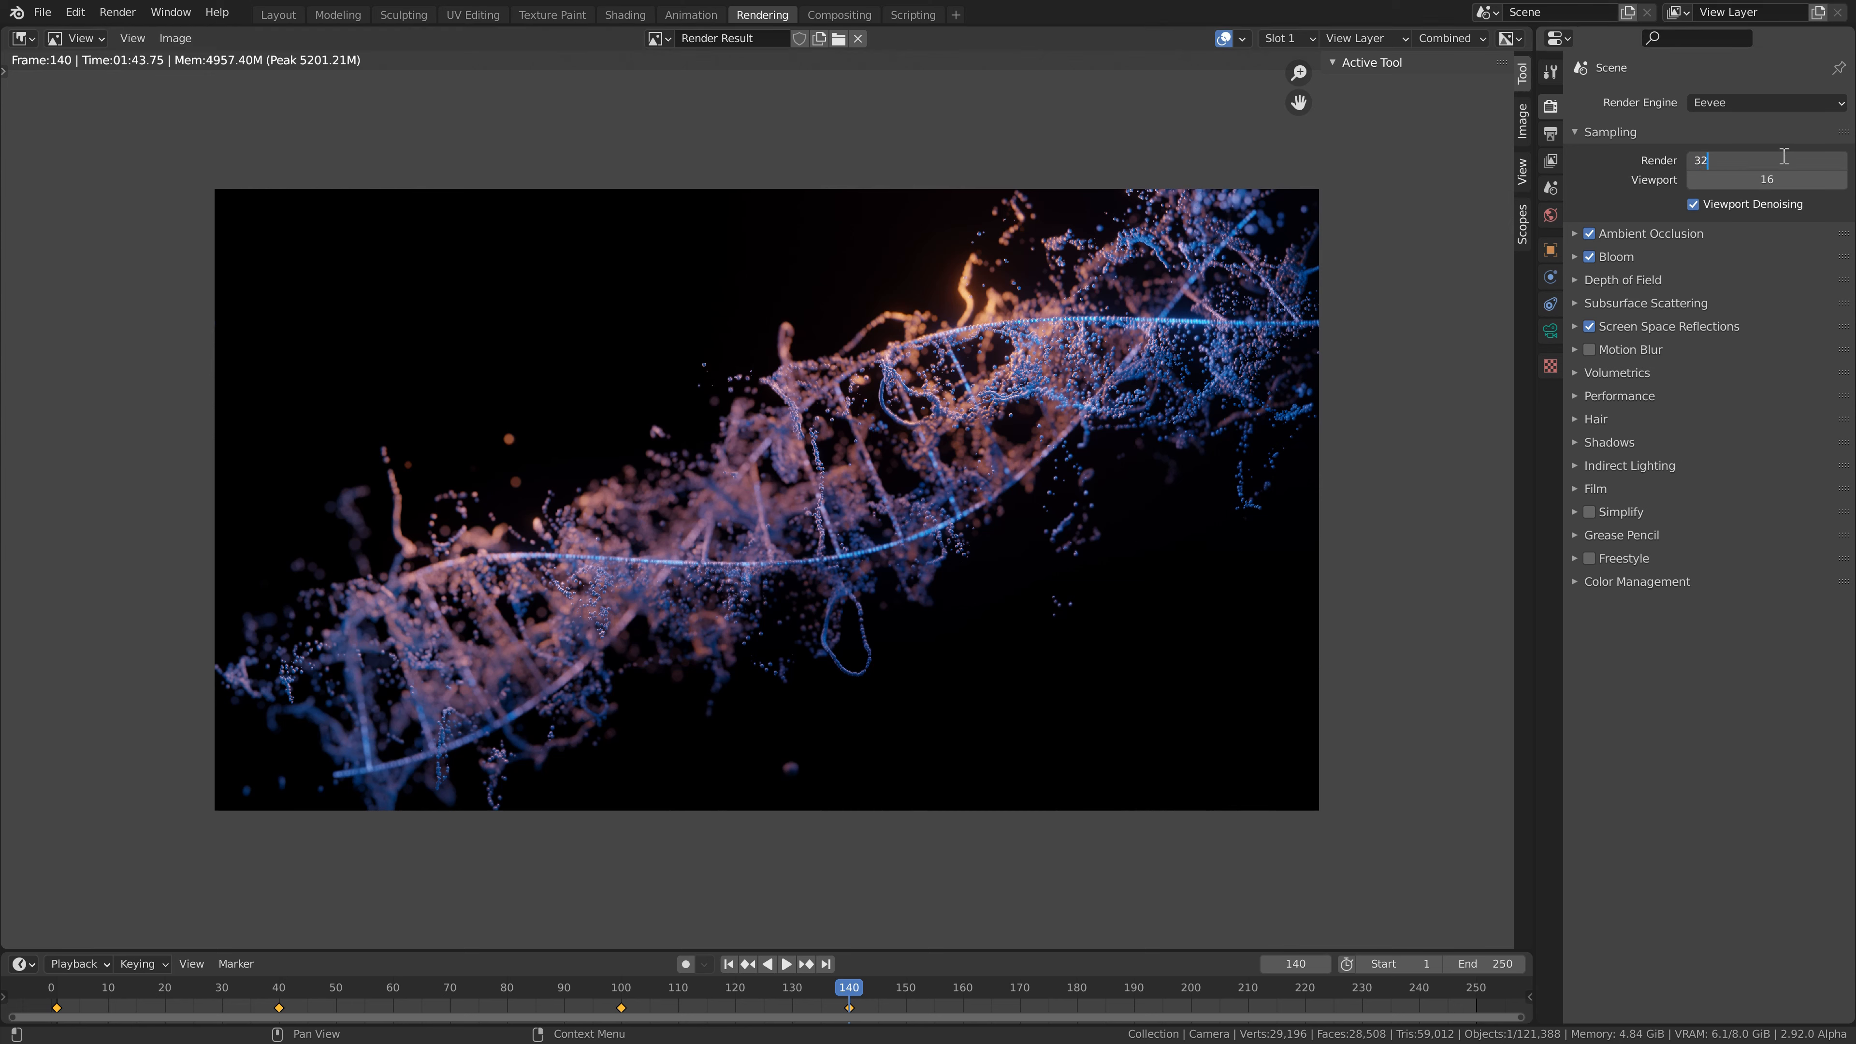
key(Return)
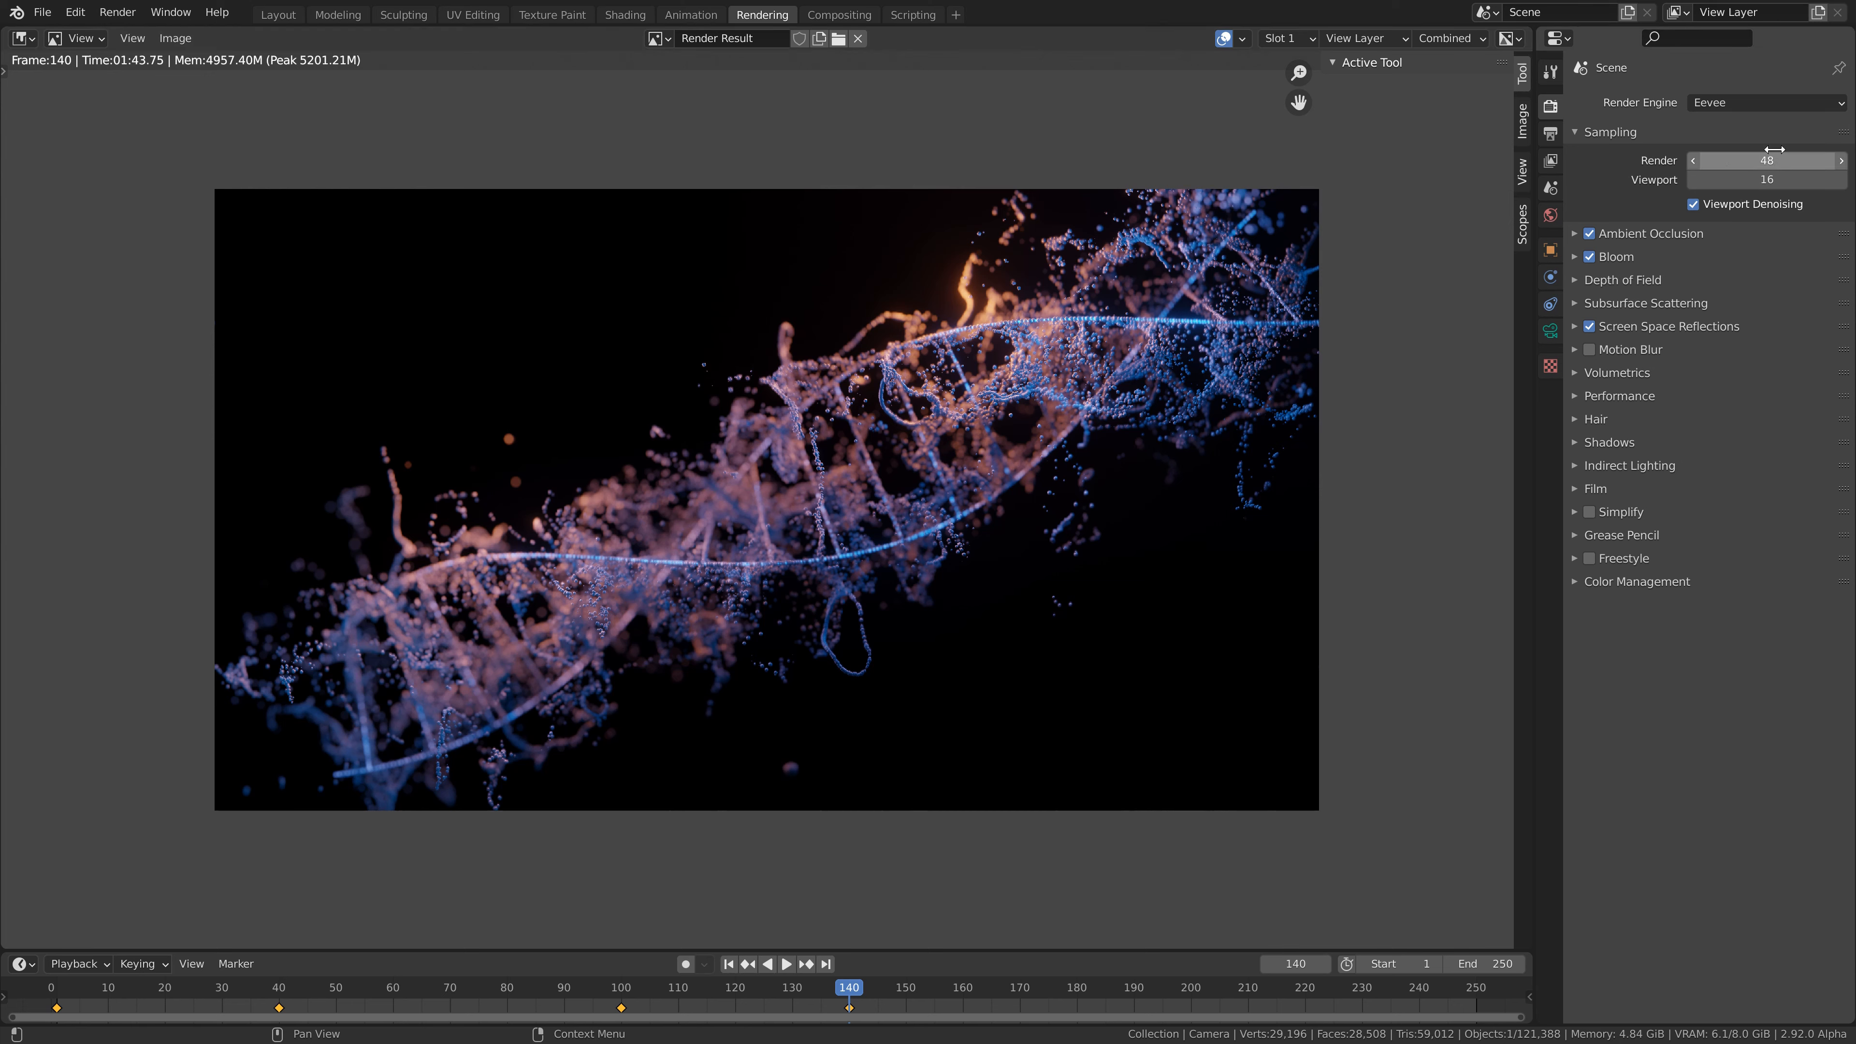
click(1550, 133)
click(1743, 163)
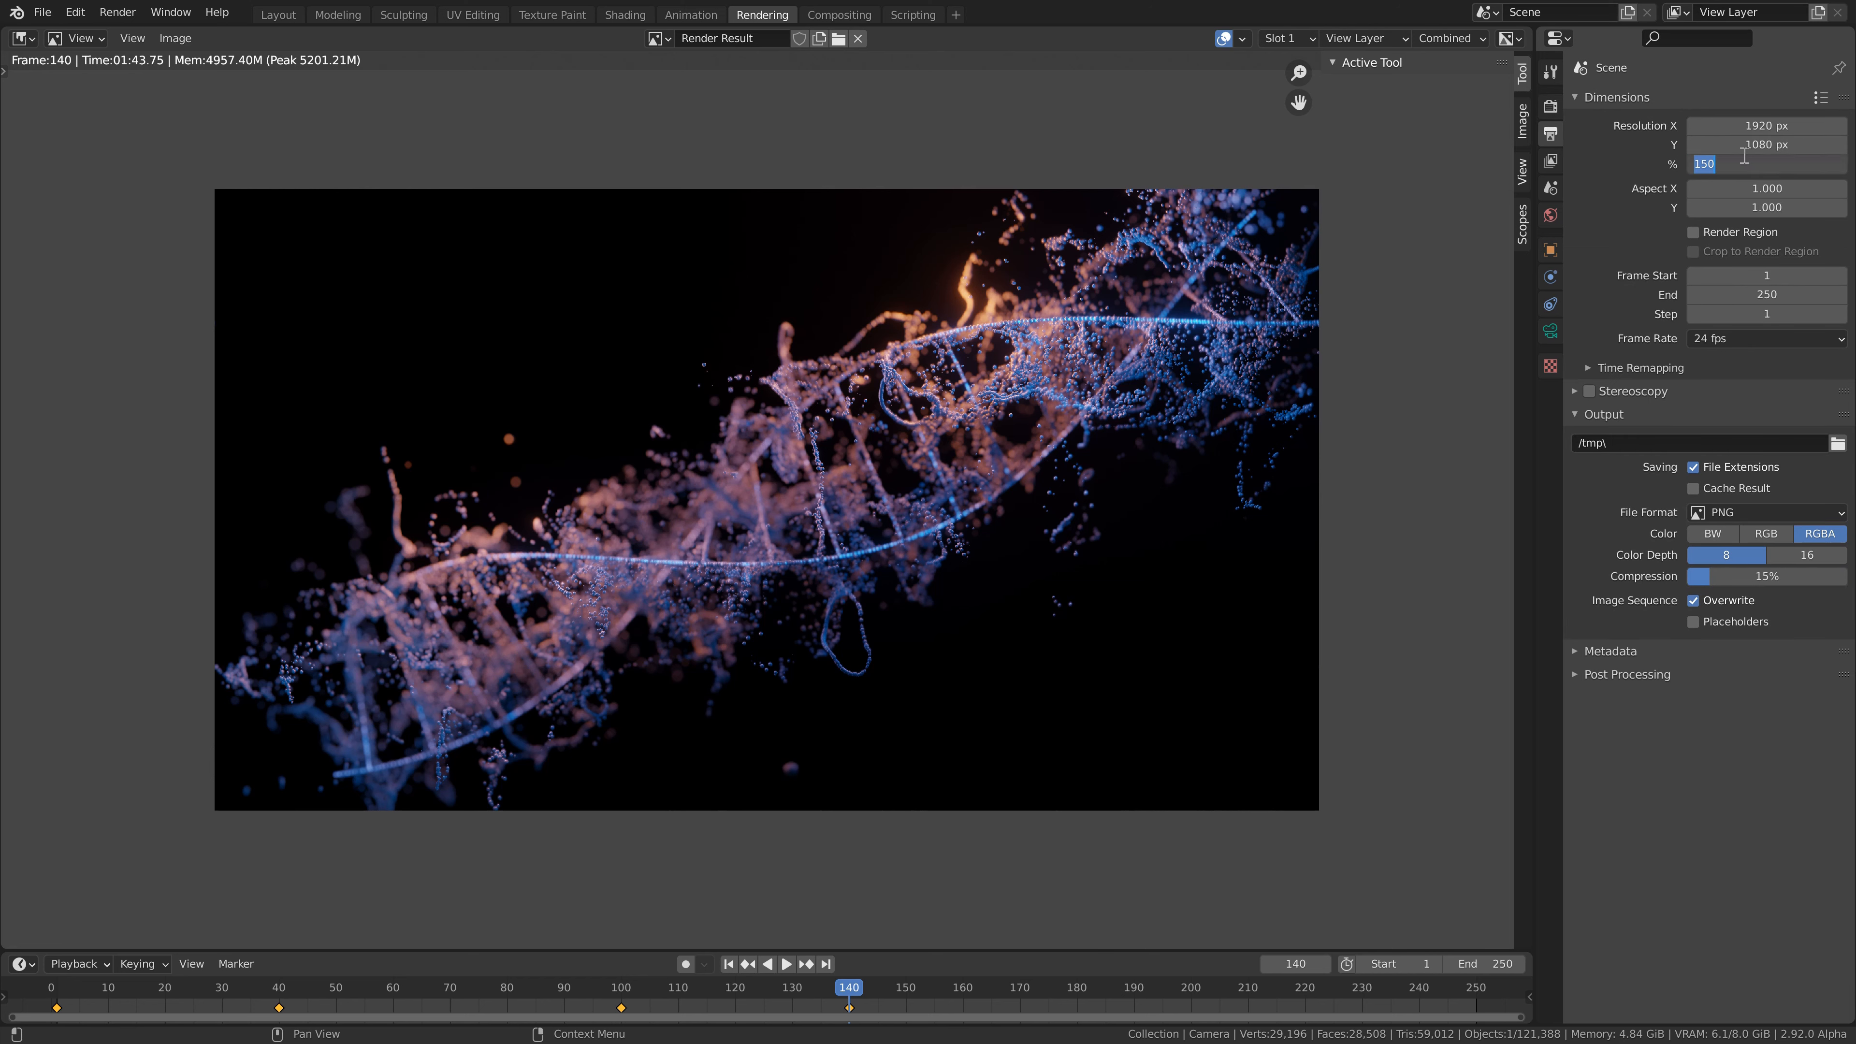
text(100)
key(Return)
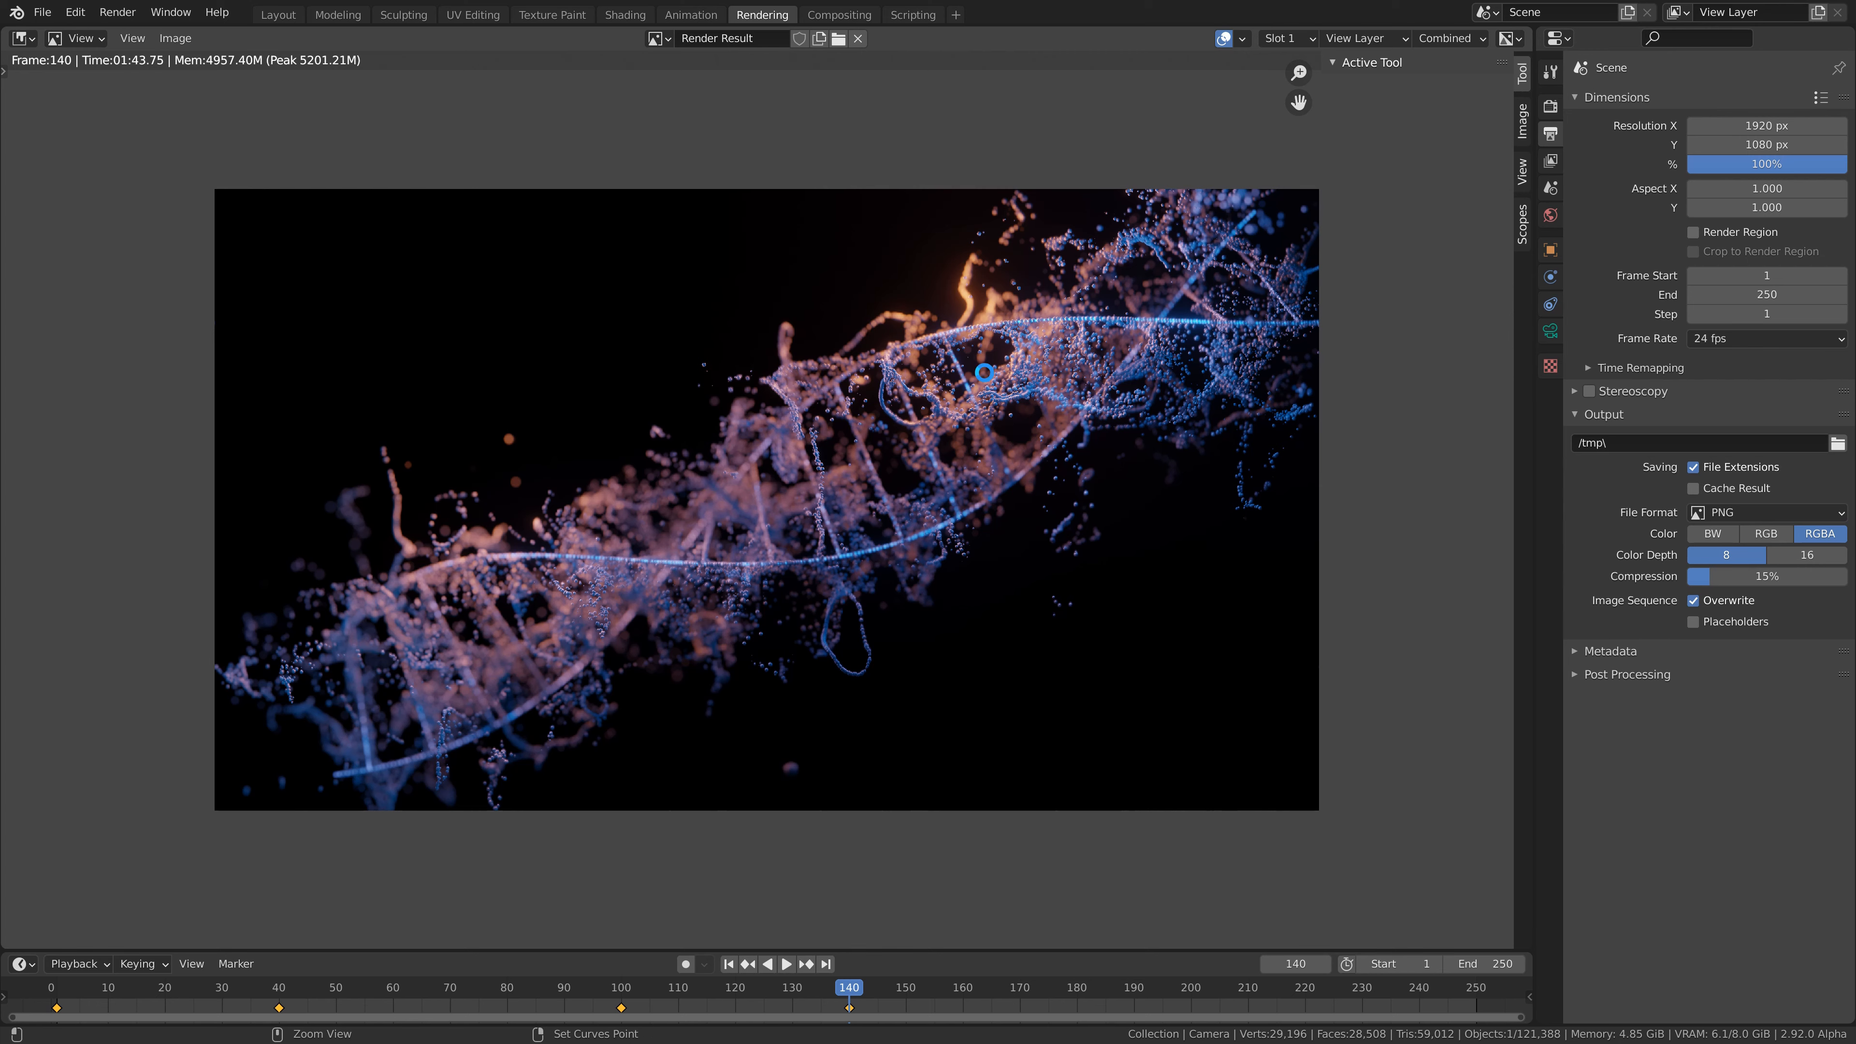
- Save the file and render the frame with the reduced sampling and resolution
key(ctrl+s)
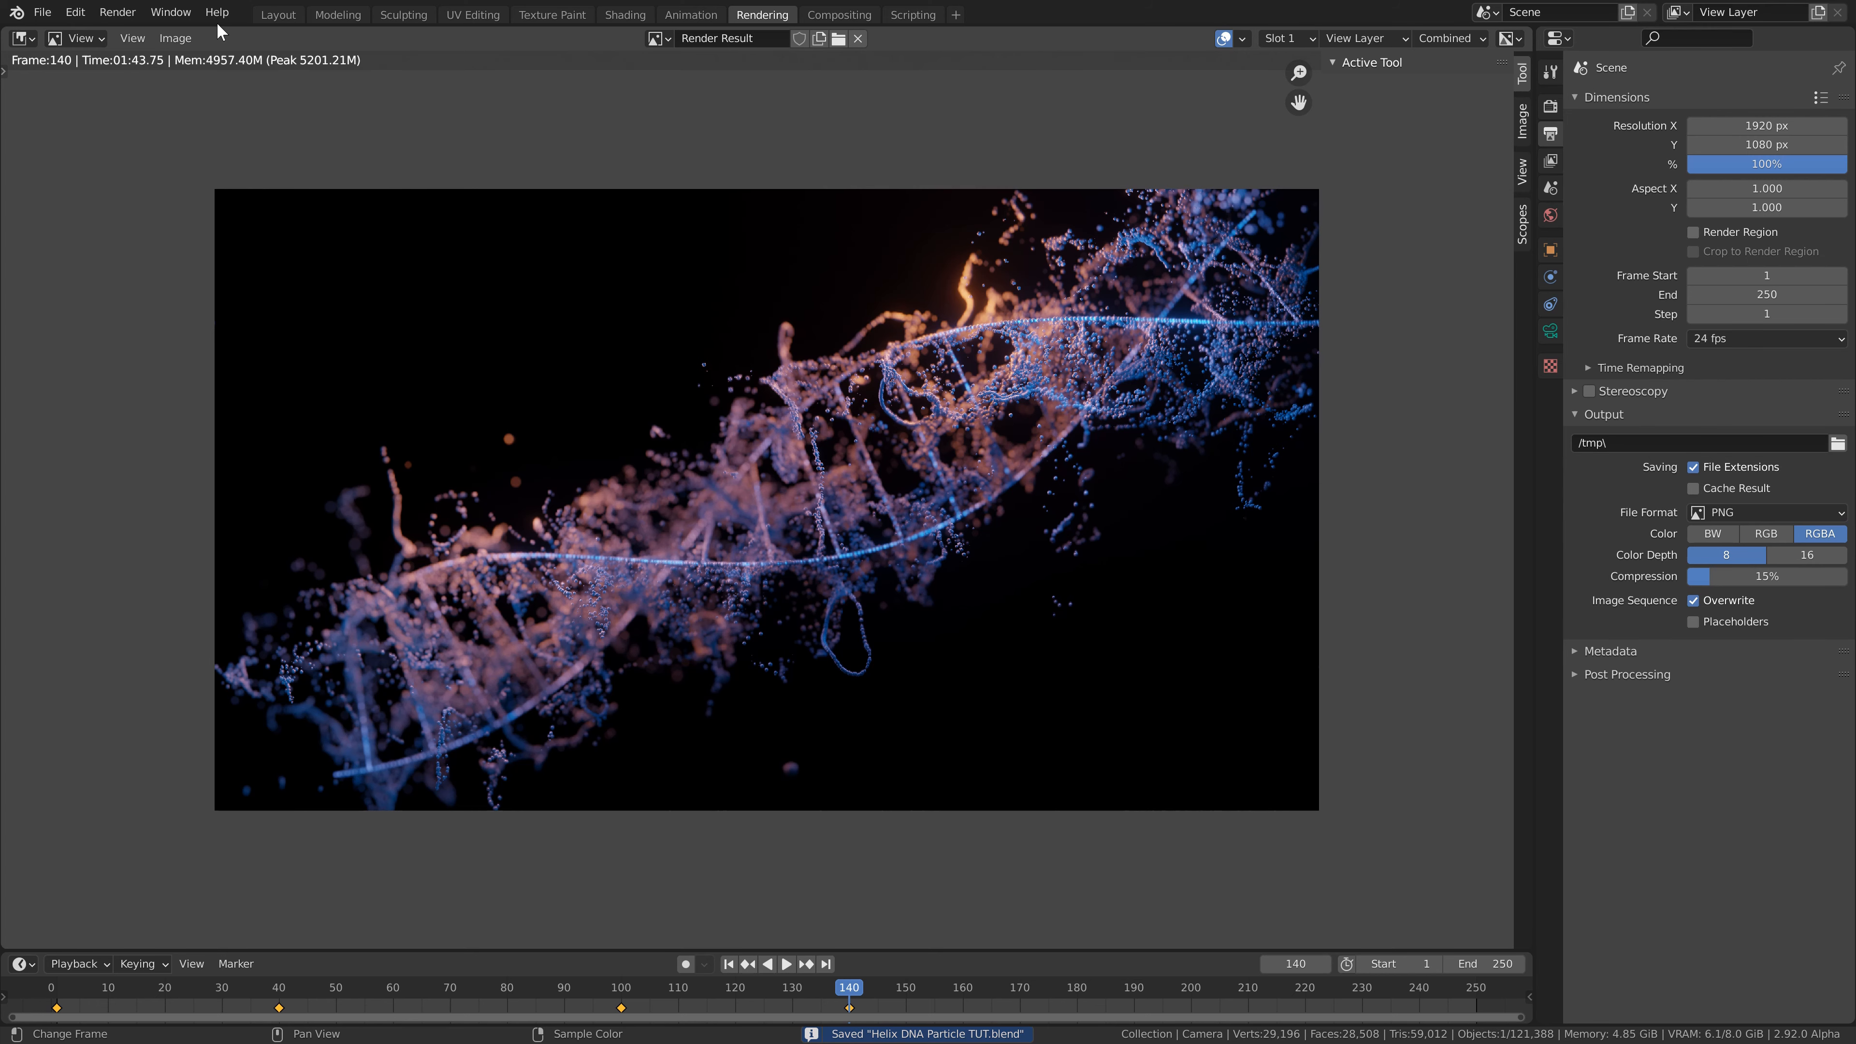
click(117, 12)
click(137, 35)
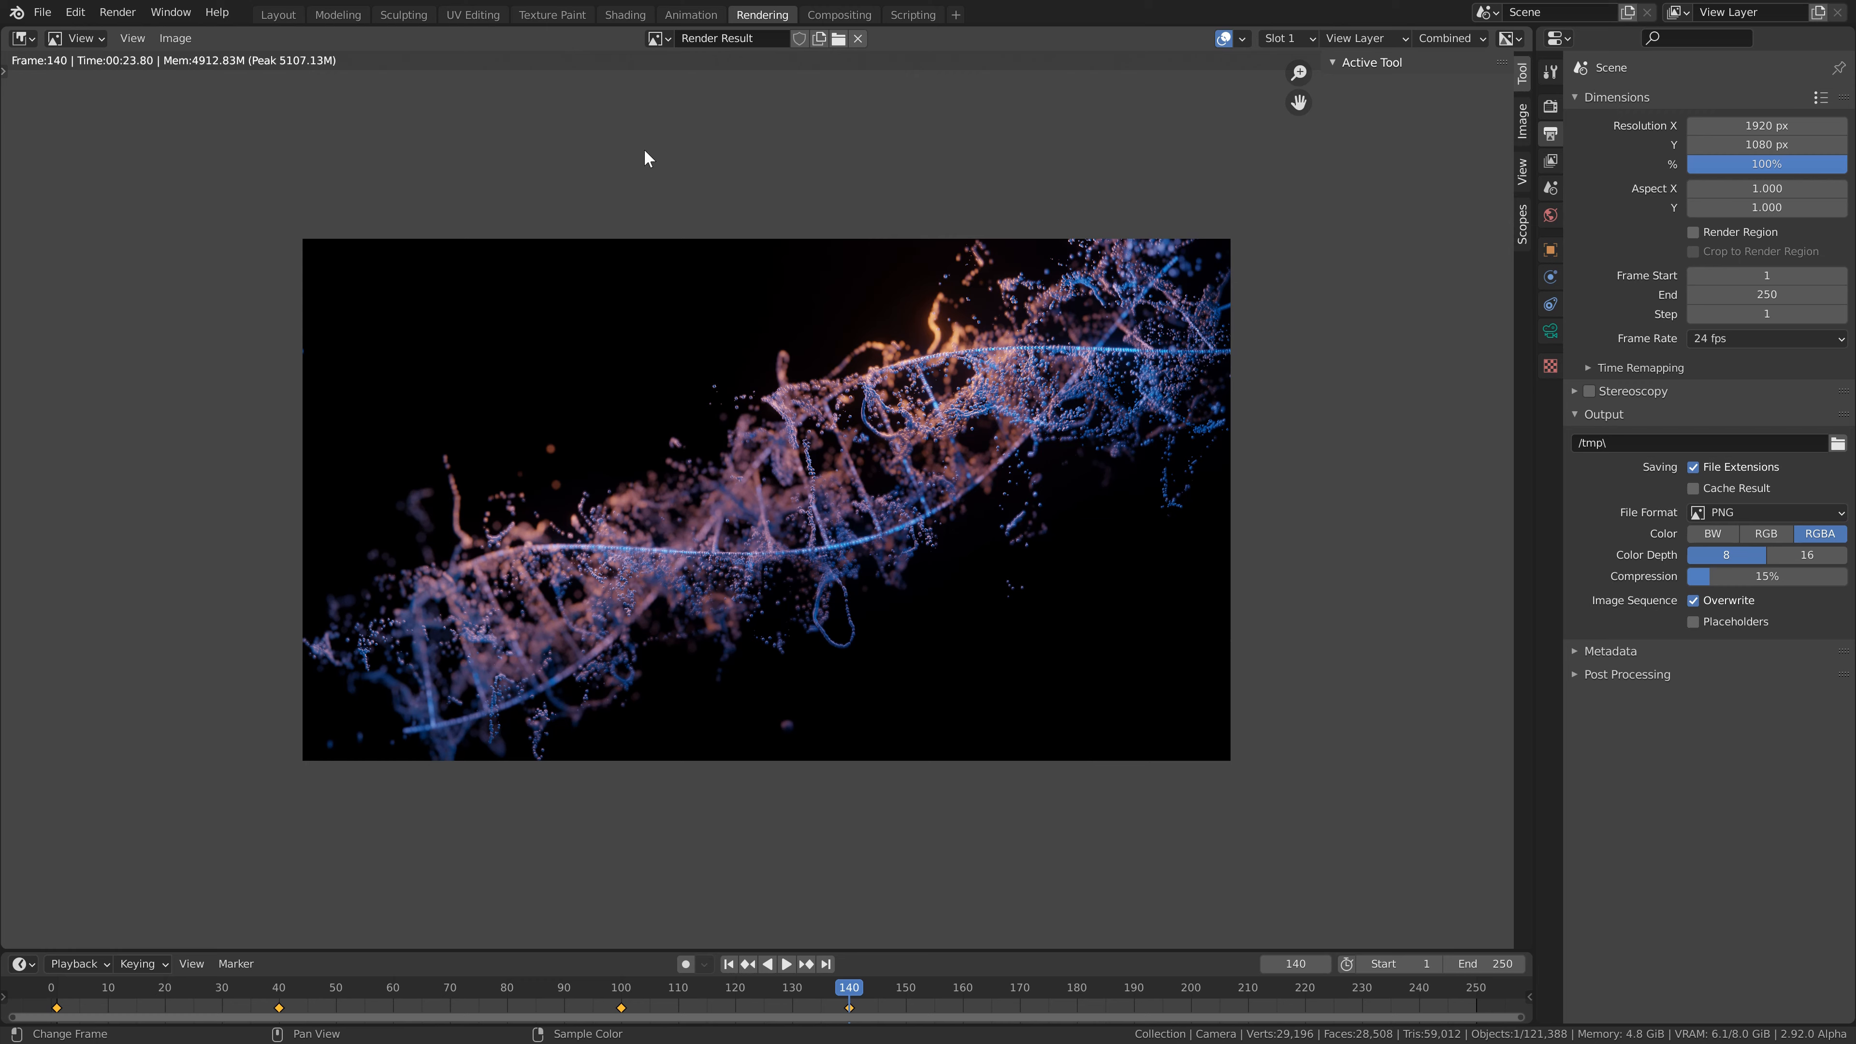
- In the Layout workspace, set the camera's depth of field F-Stop to 0.15
click(278, 16)
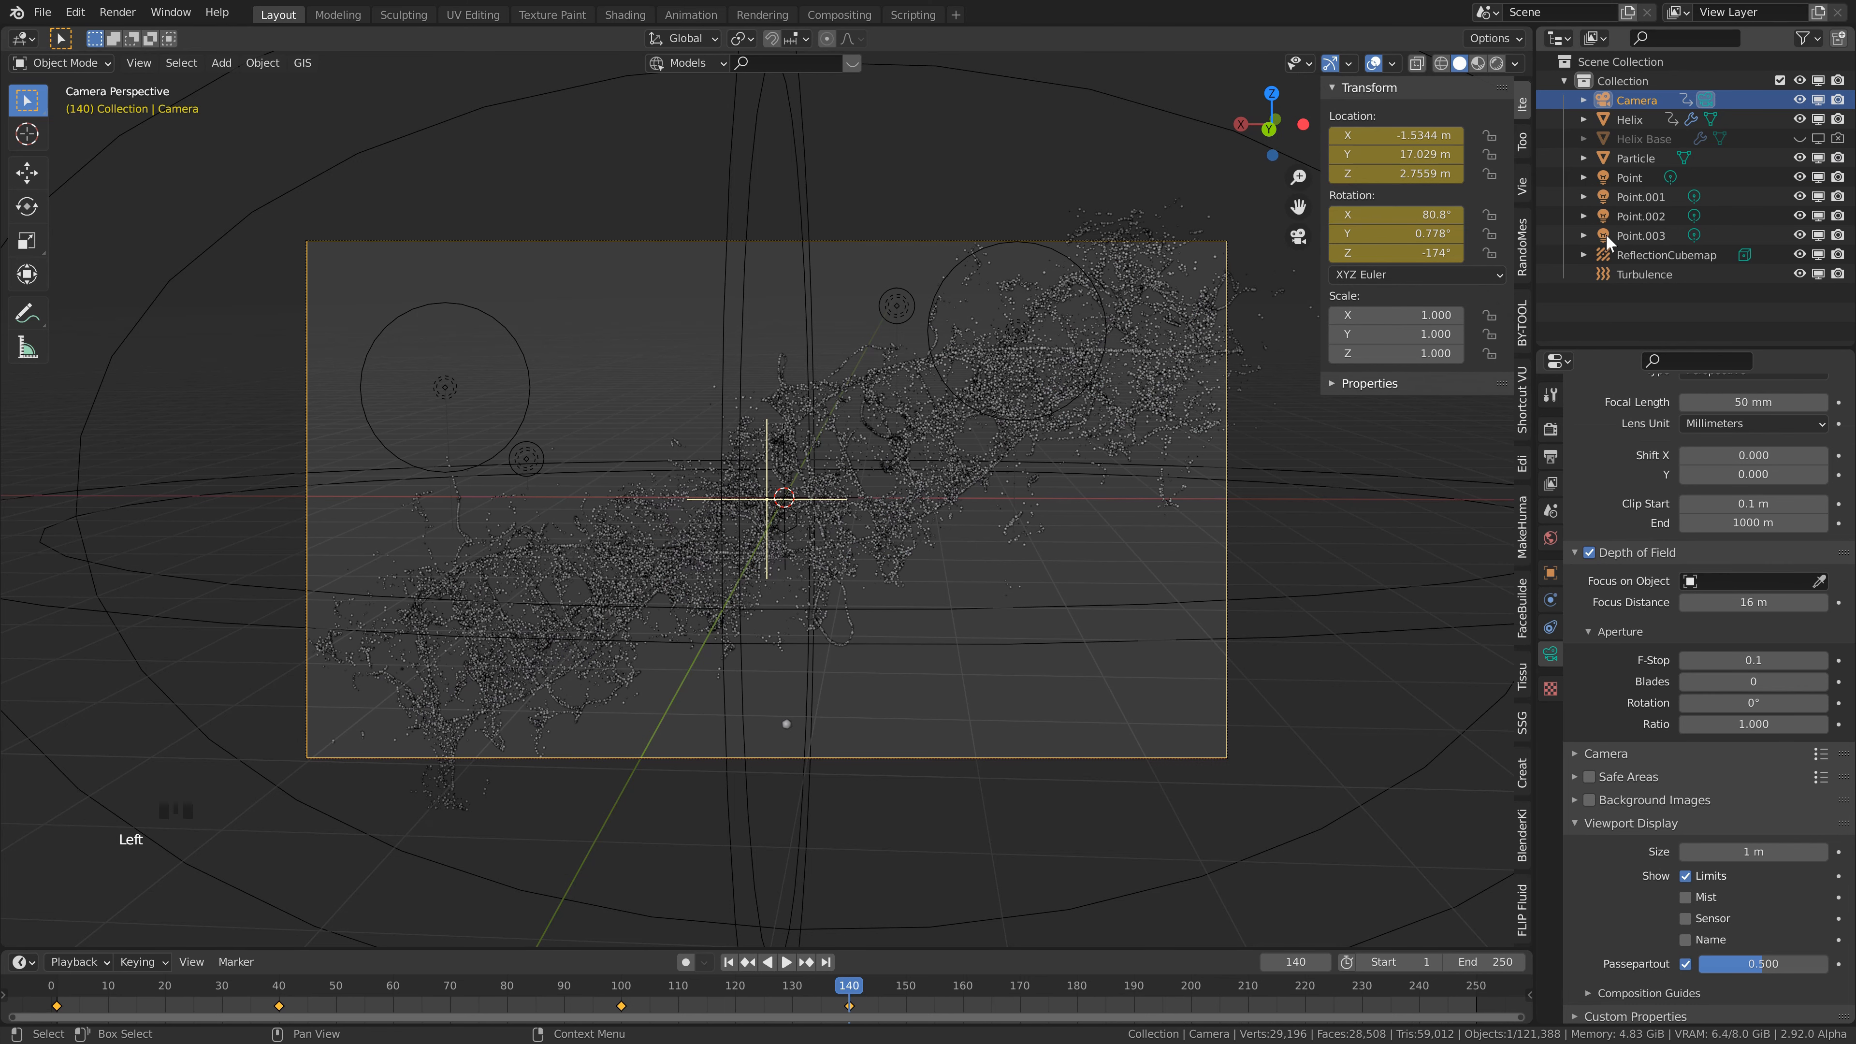
click(1779, 655)
text(0.07)
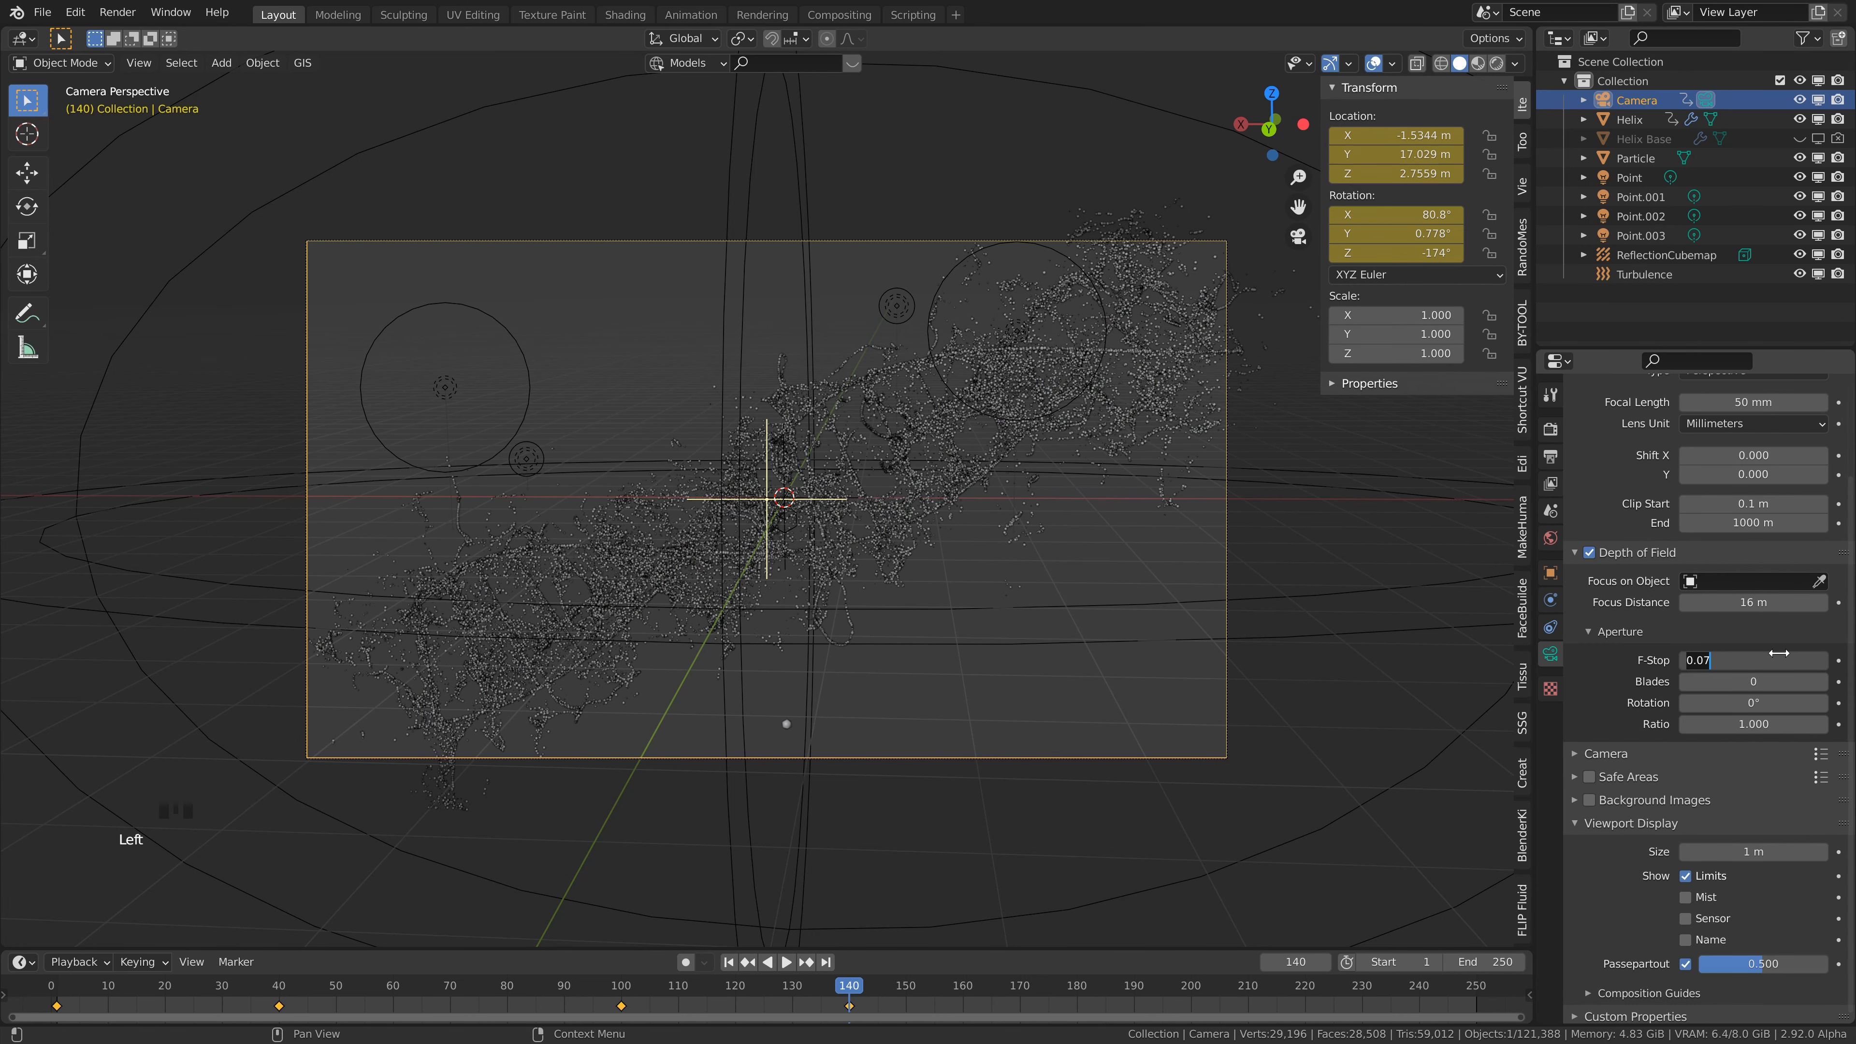
text(.15)
key(Return)
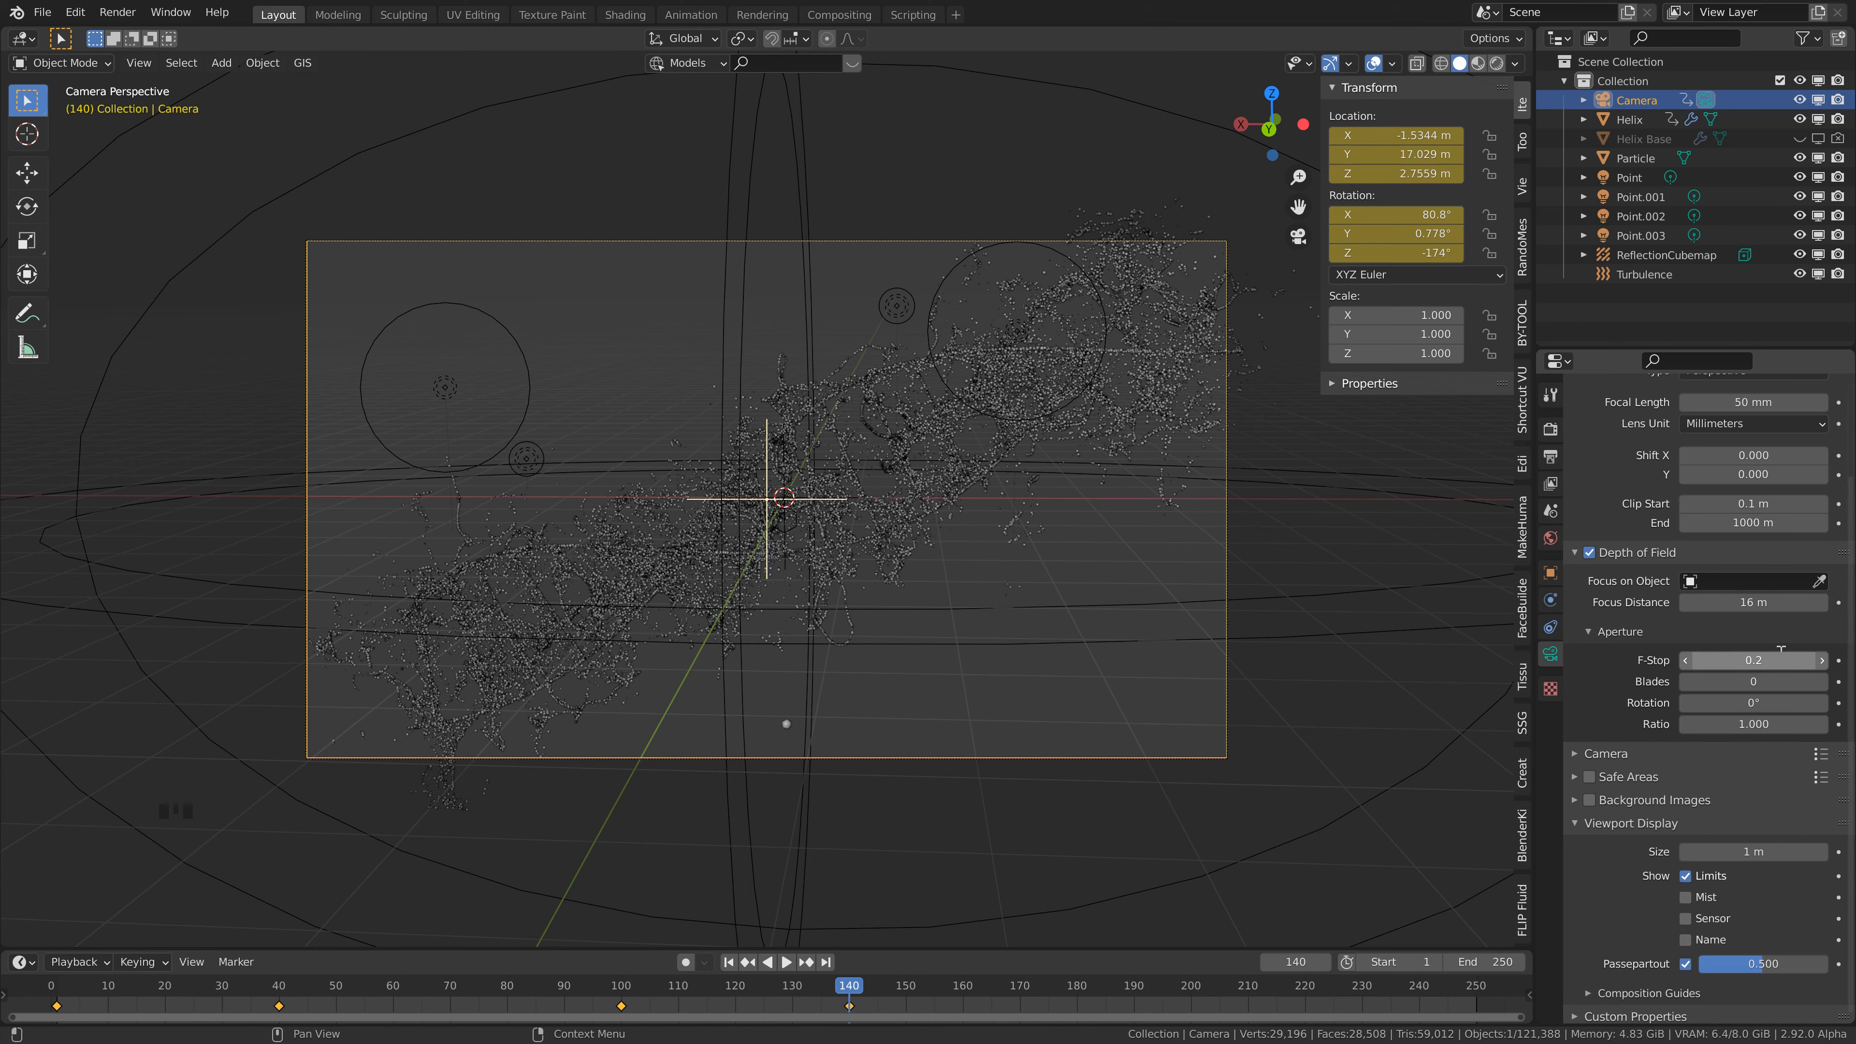
- Return to the Rendering workspace and re-render frame 140 to check the weaker depth of field blur
click(762, 14)
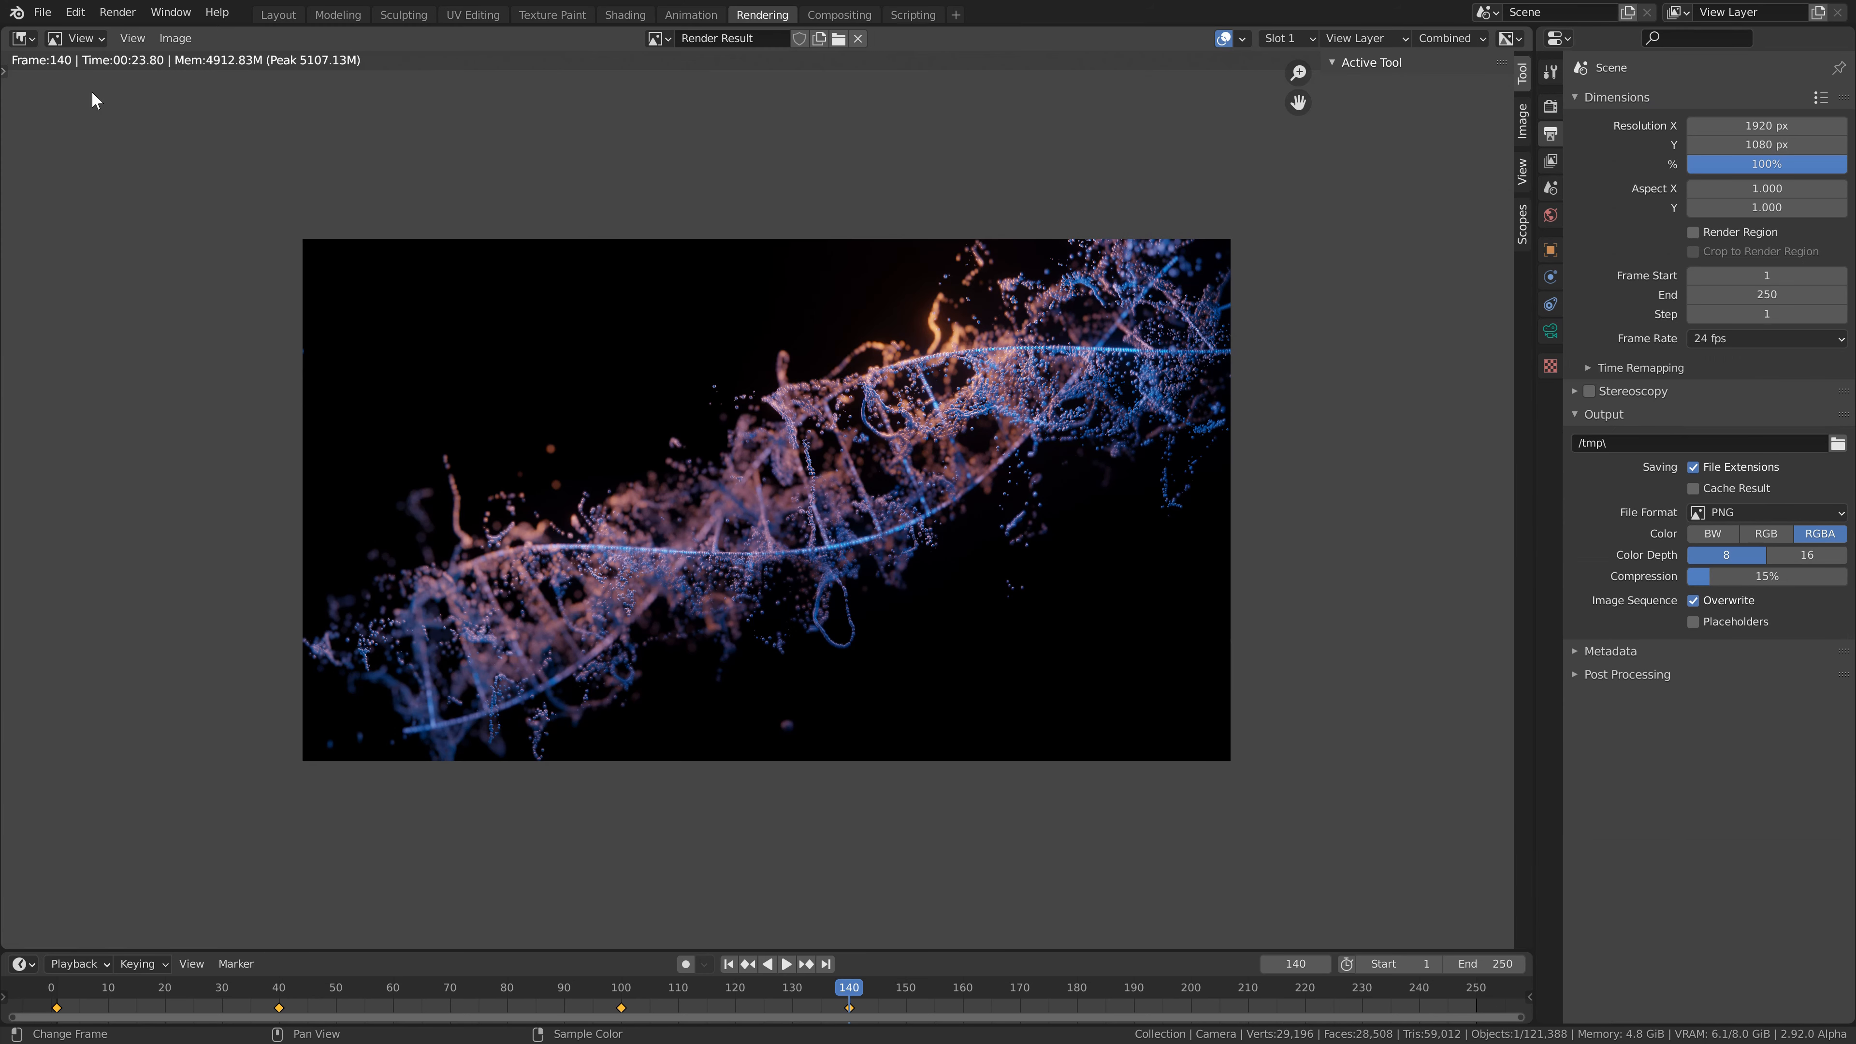
click(117, 12)
click(146, 39)
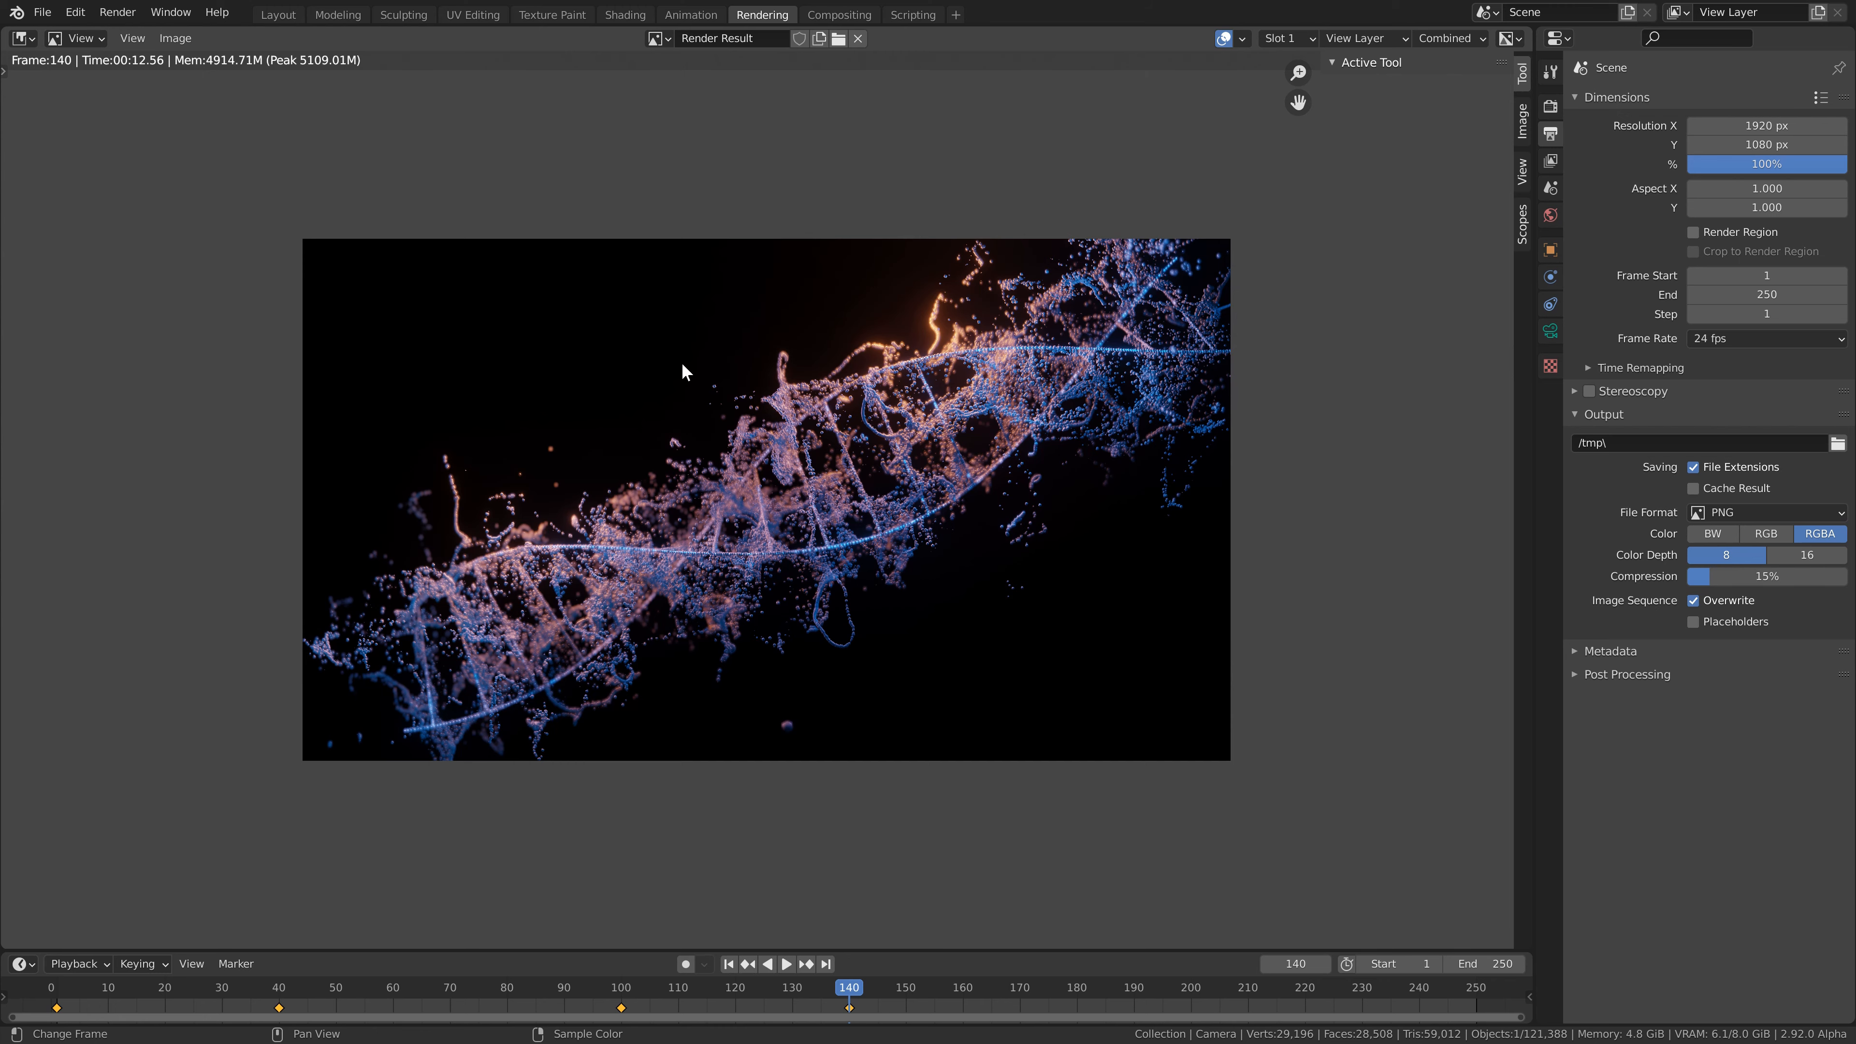
key(F12)
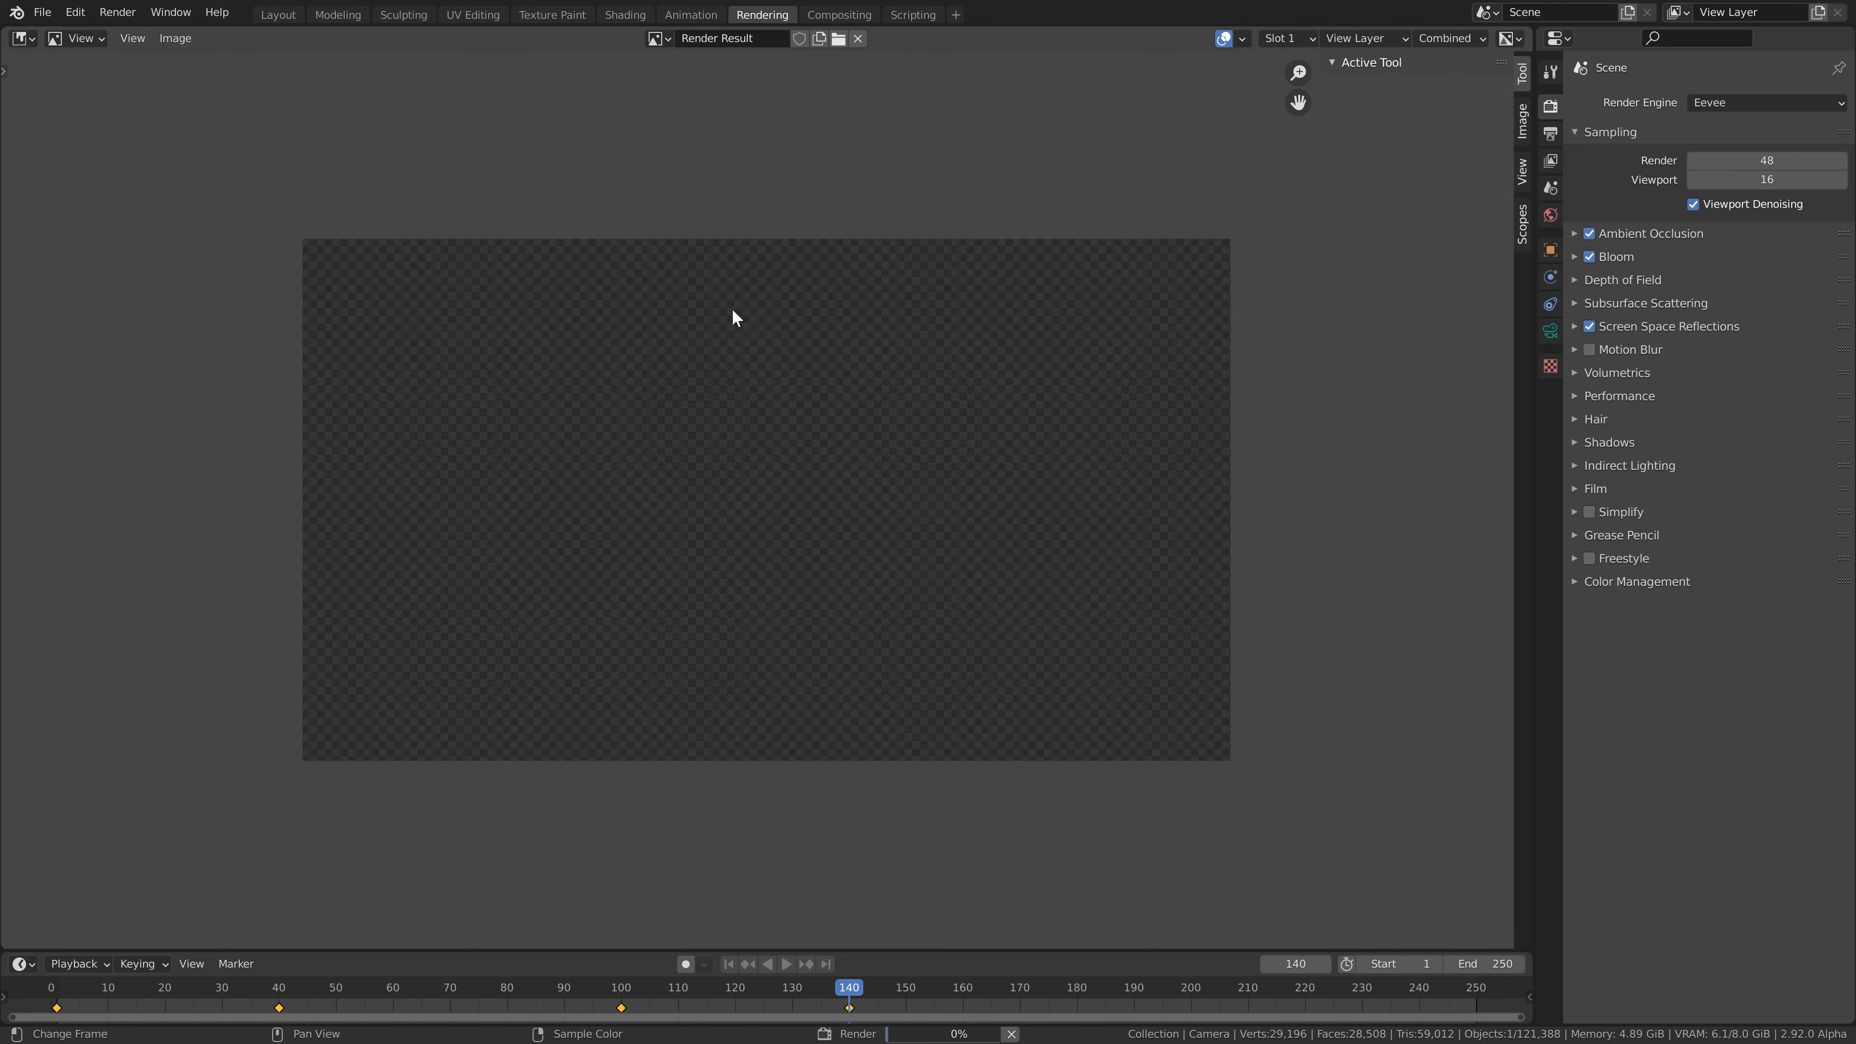